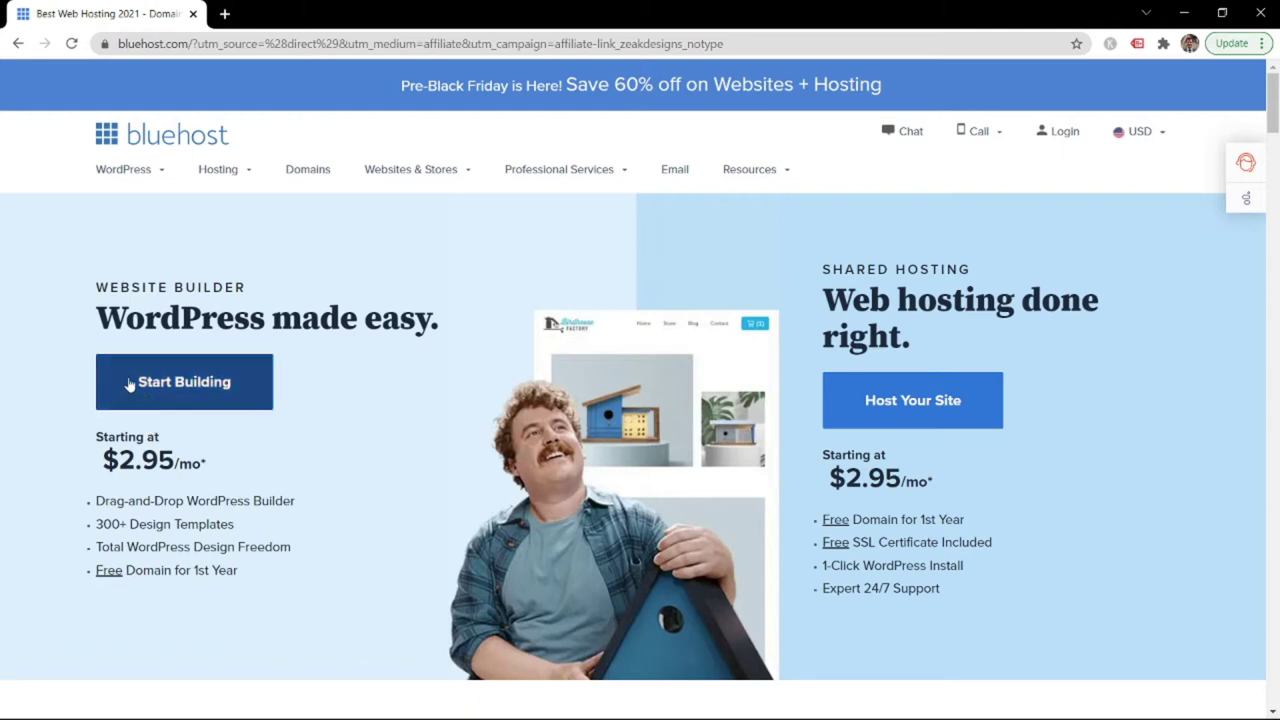
# Start building with the WordPress website builder and select the Basic plan on the 12-month term
pyautogui.click(156, 392)
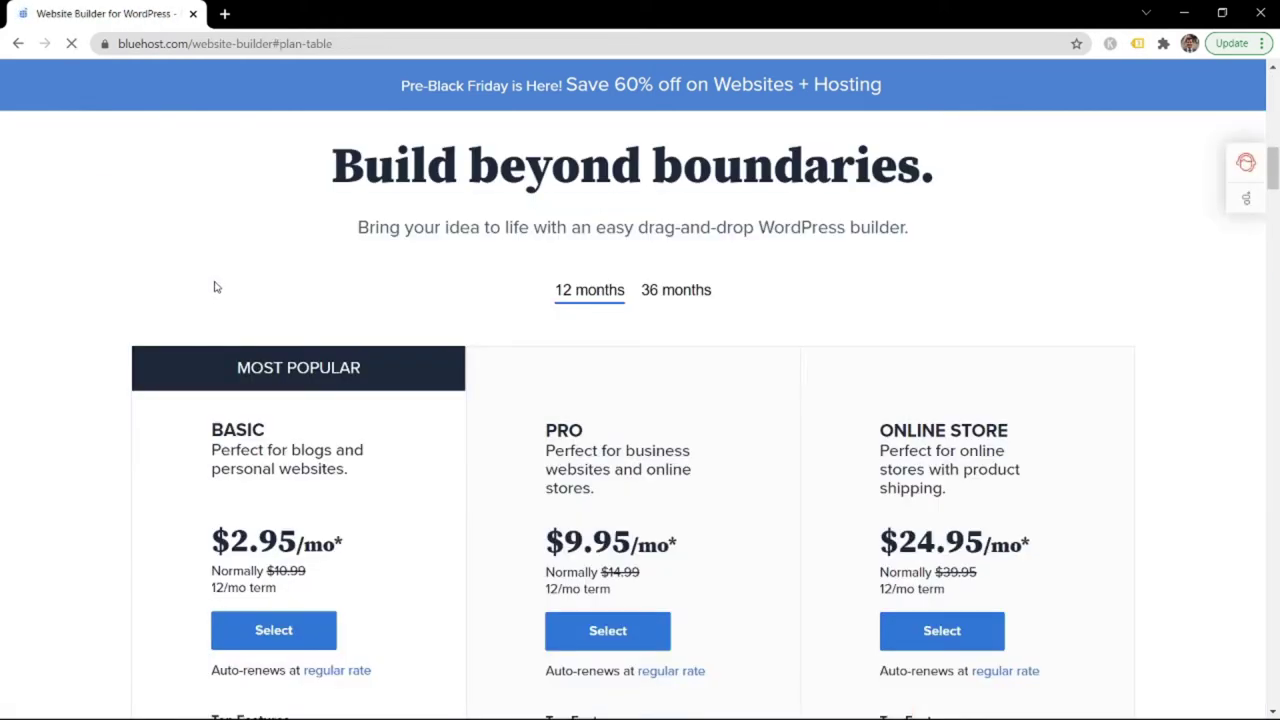
pyautogui.scroll(-3, 218, 270)
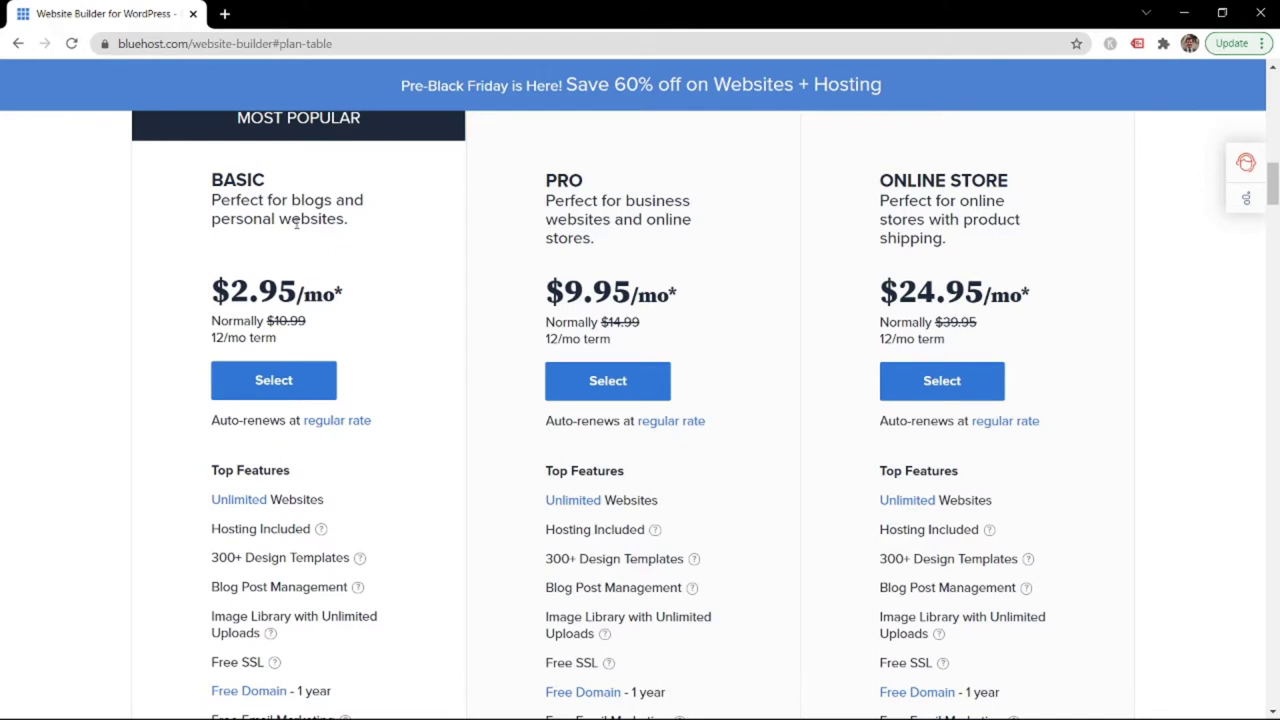
pyautogui.scroll(-1, 296, 224)
pyautogui.click(288, 295)
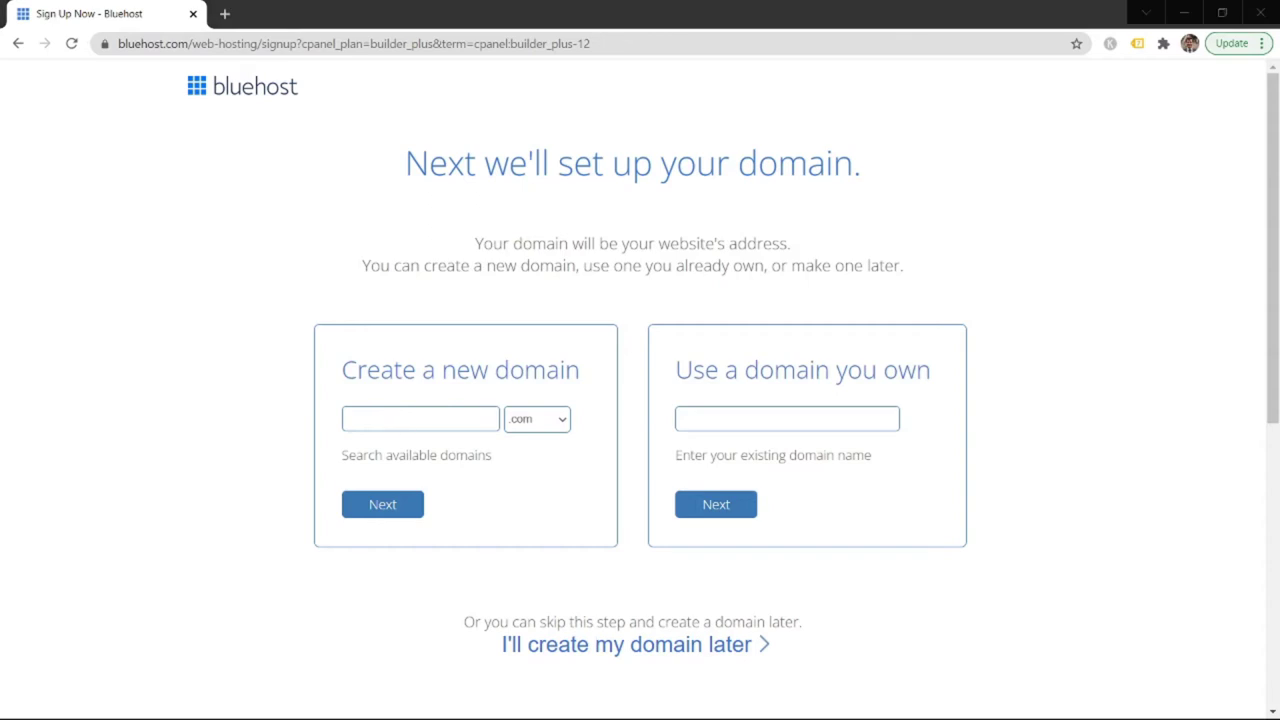
# Create the new domain ProHandymanWebsite with the .com extension and continue to account creation
pyautogui.click(375, 418)
pyautogui.write('ProHandymanWebsite')
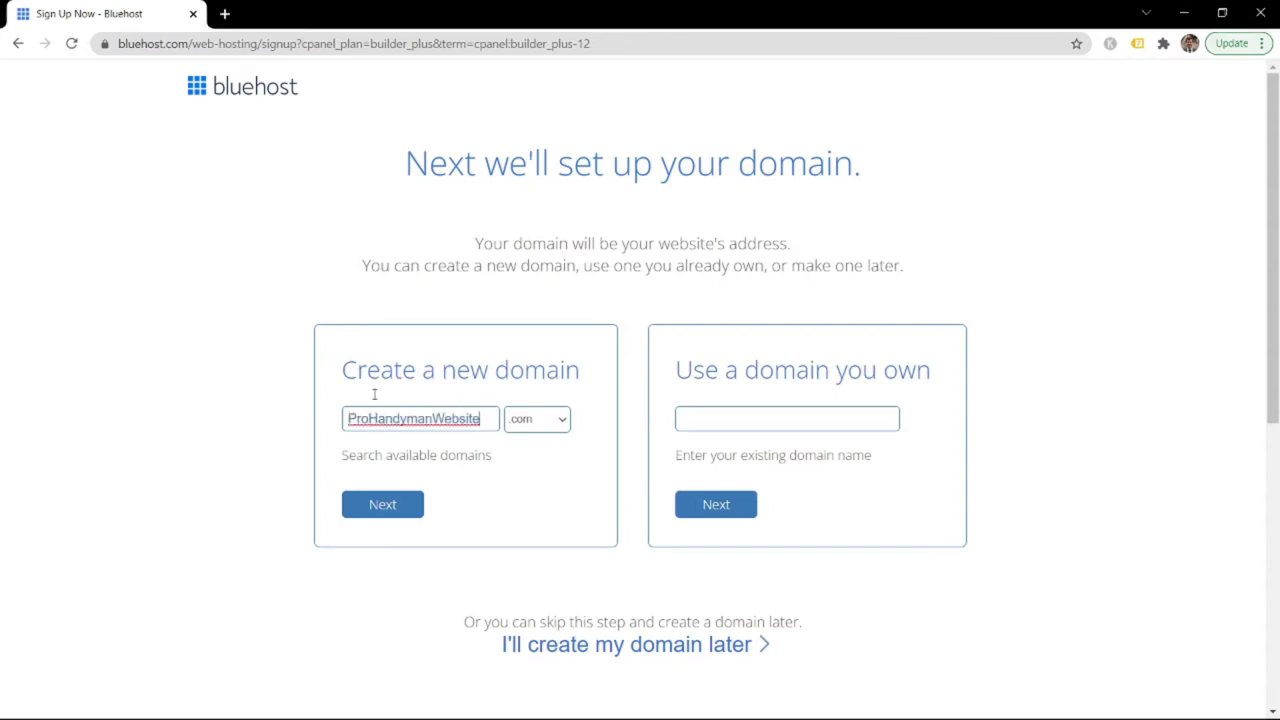
pyautogui.click(366, 515)
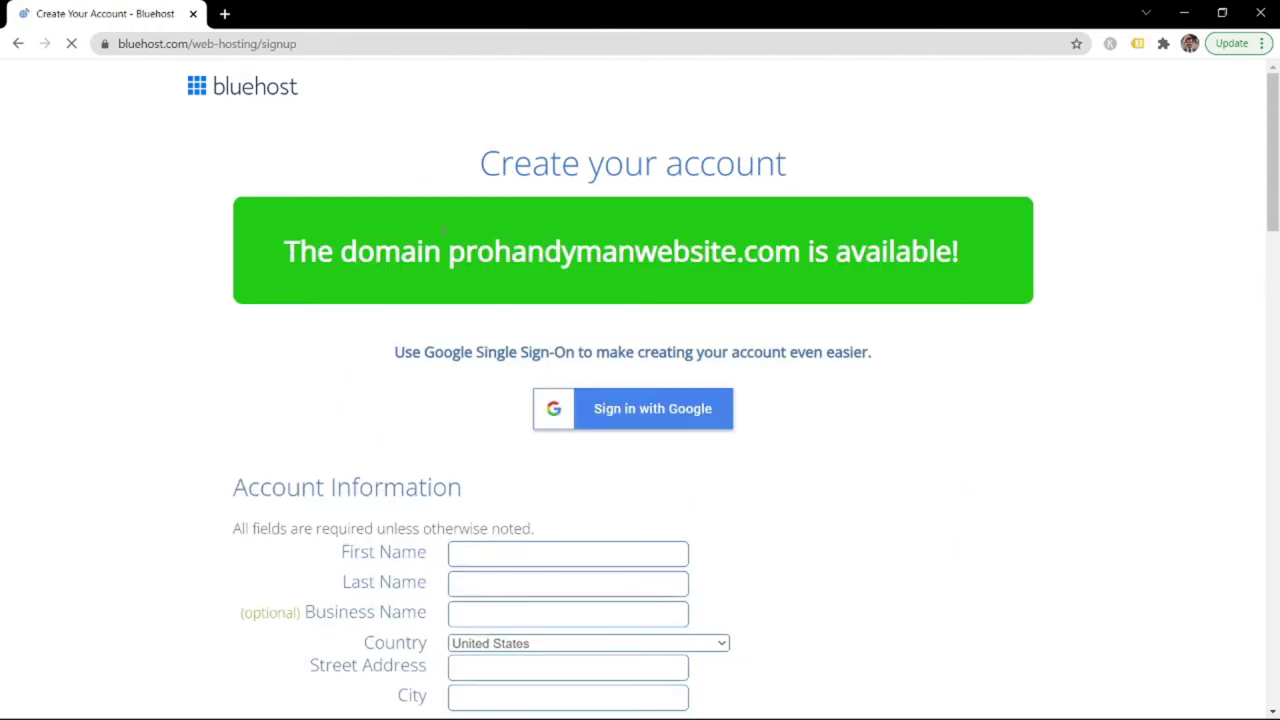
# Remove the package extras Domain Privacy + Protection, Codeguard Basic and SiteLock Security - Essential from the order
pyautogui.scroll(-1, 473, 301)
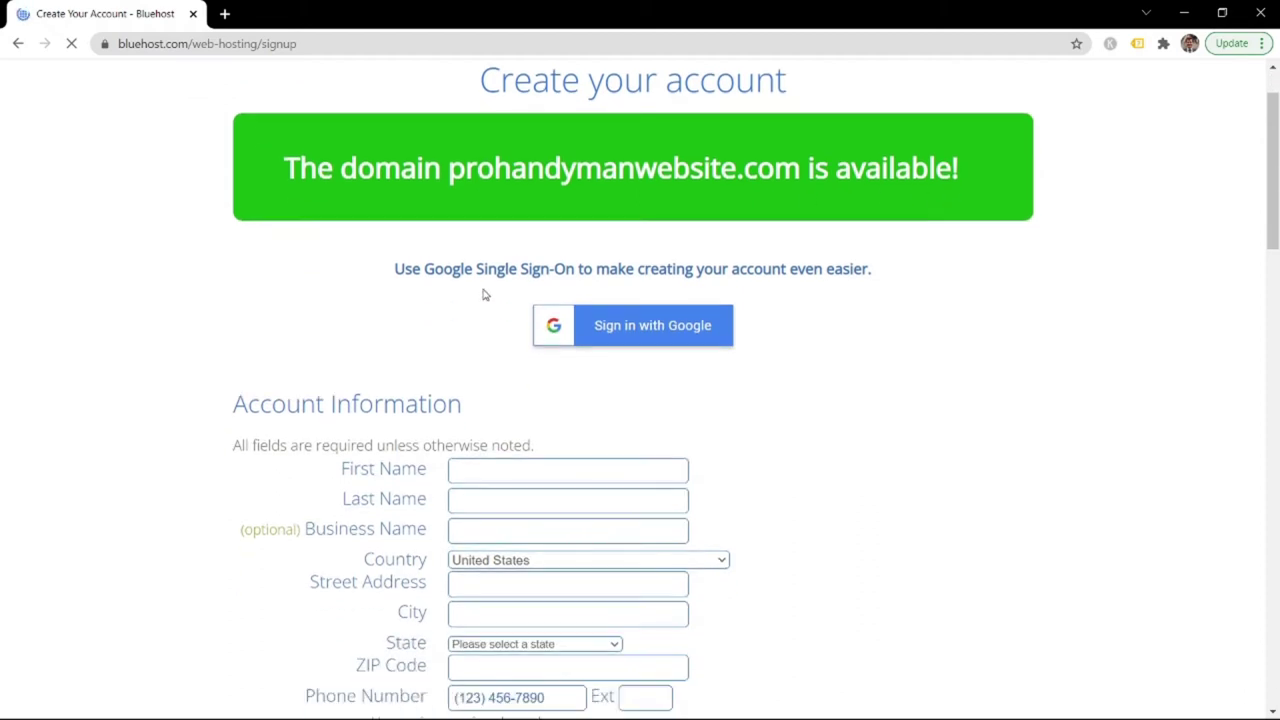
pyautogui.scroll(-2, 531, 246)
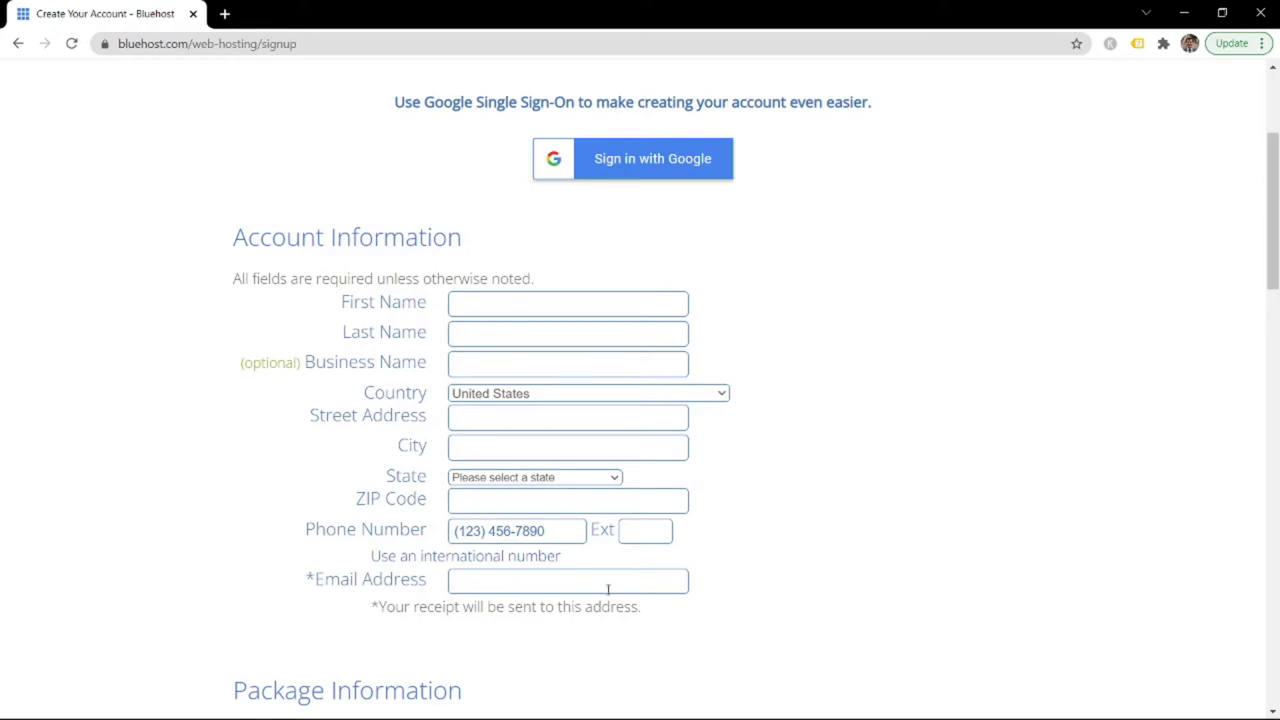
pyautogui.scroll(-3, 414, 605)
pyautogui.scroll(-3, 414, 593)
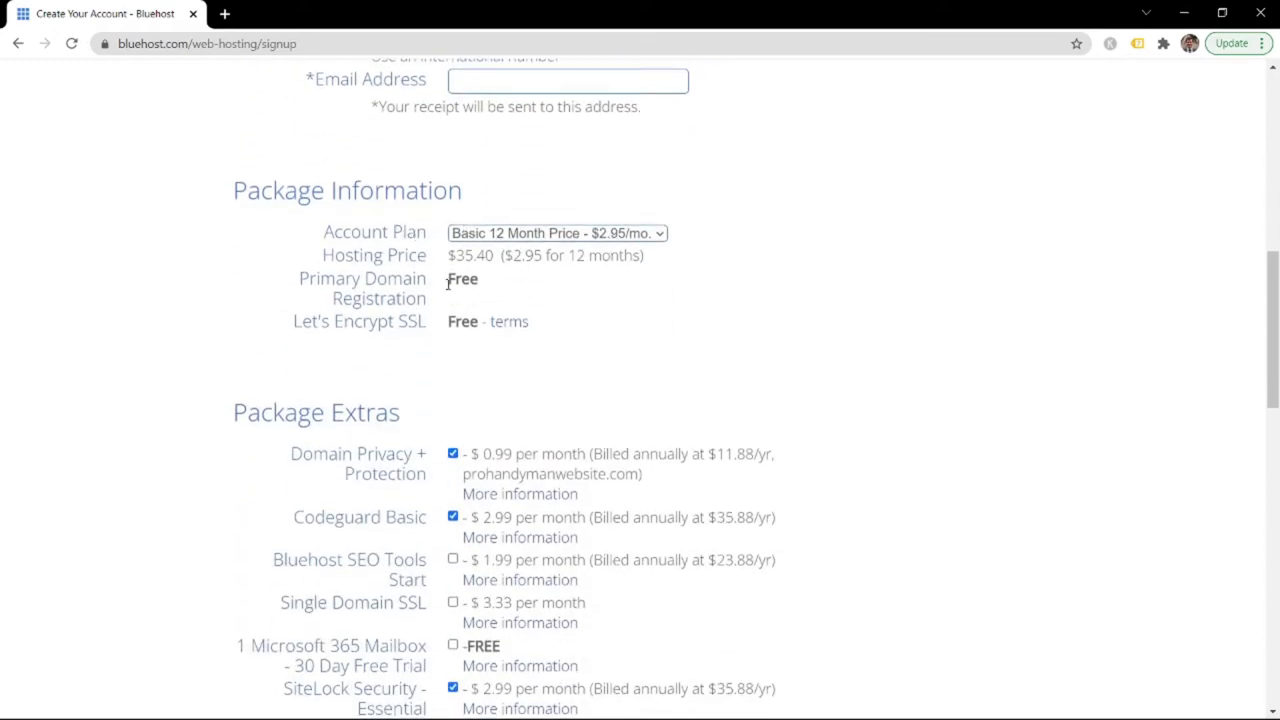
pyautogui.scroll(-3, 386, 283)
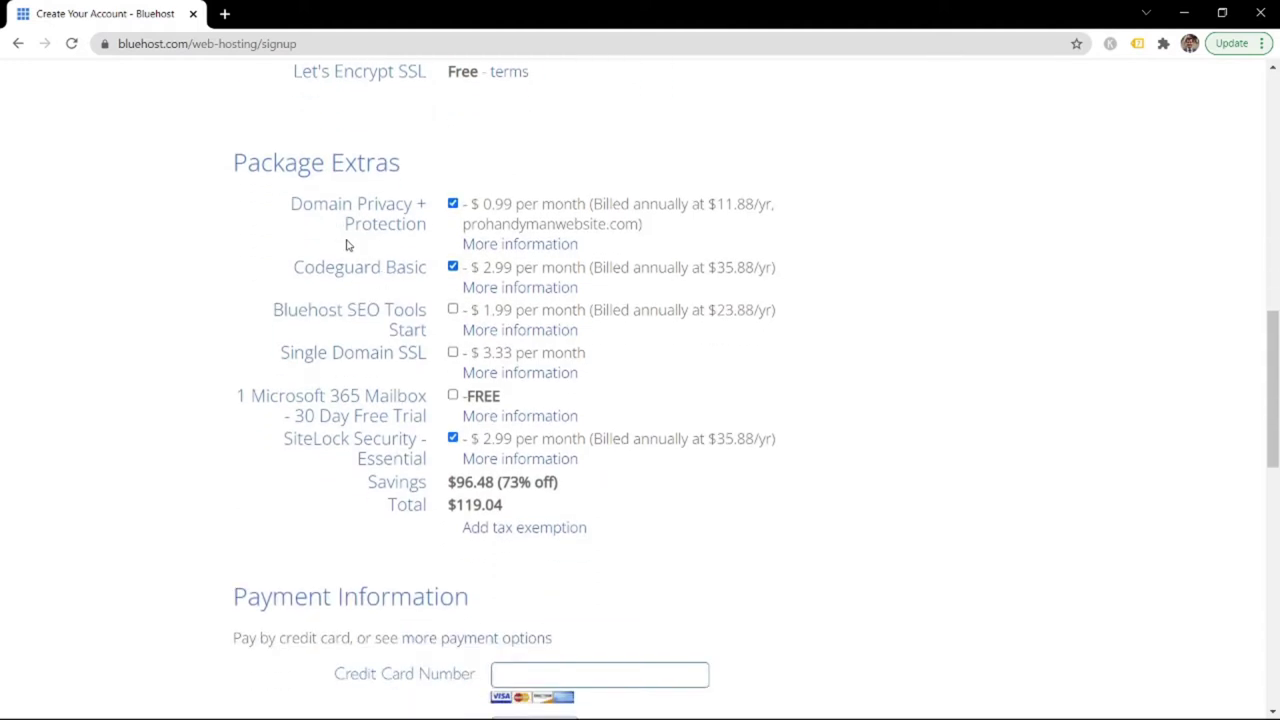
pyautogui.click(453, 204)
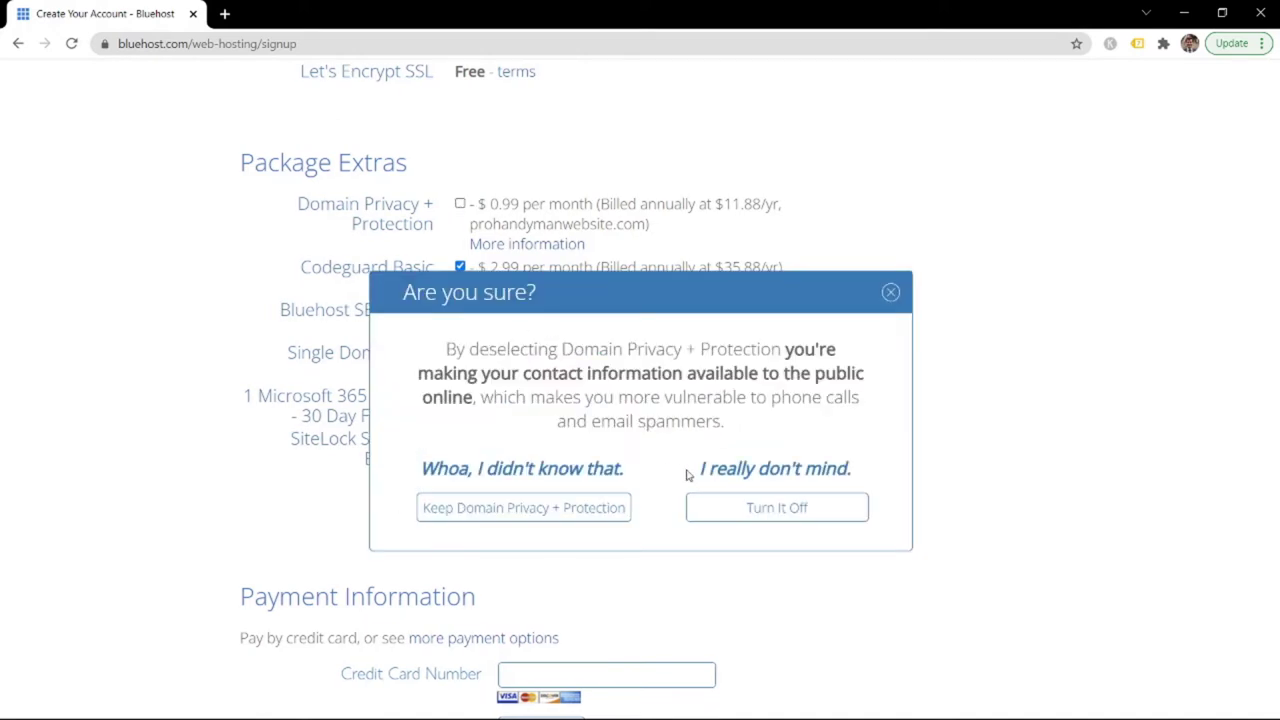
pyautogui.click(743, 509)
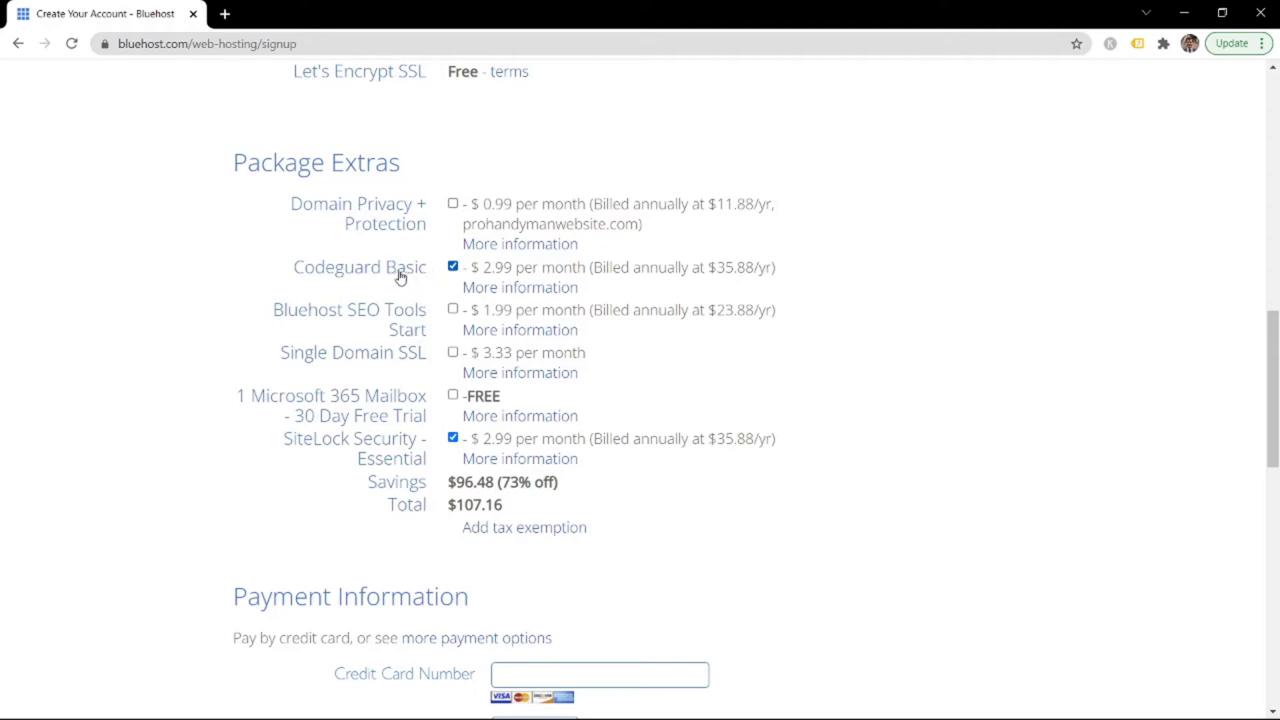
pyautogui.click(452, 267)
pyautogui.click(452, 437)
# Agree to the Auto Renewal Terms, Terms of Service and Cancellation Policy, and submit the hosting order
pyautogui.scroll(-1, 404, 450)
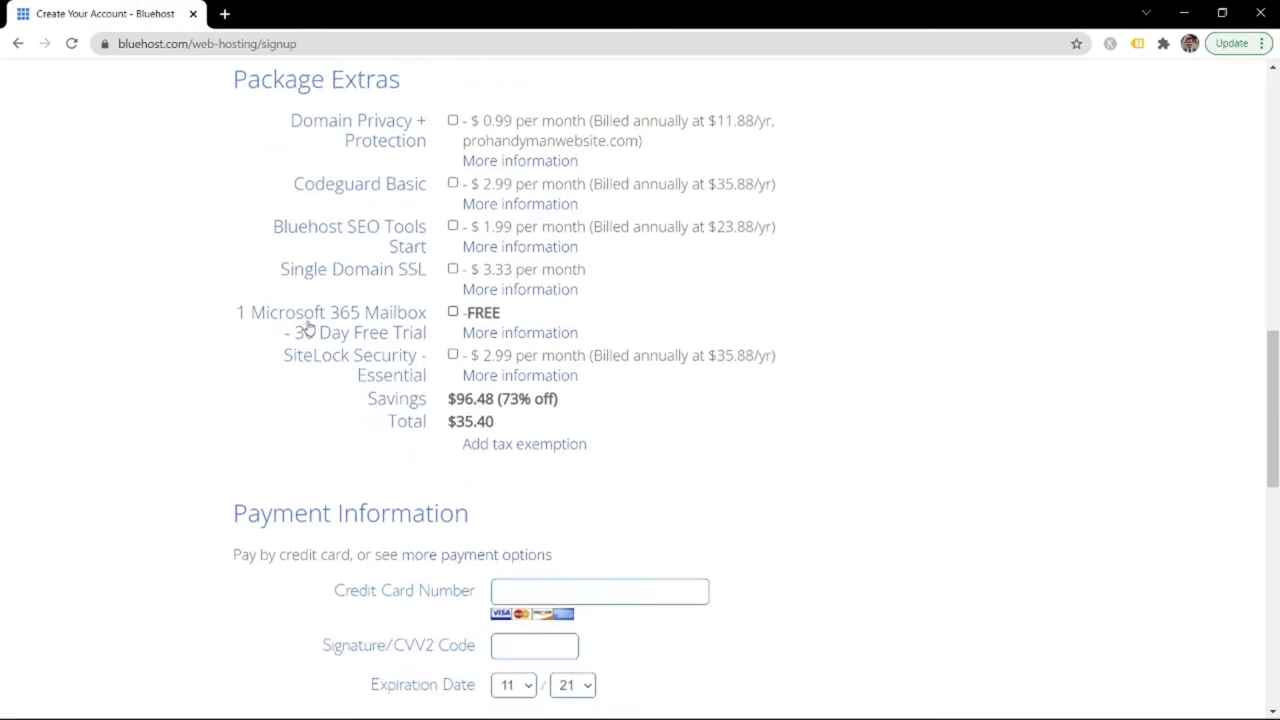
pyautogui.scroll(-1, 399, 383)
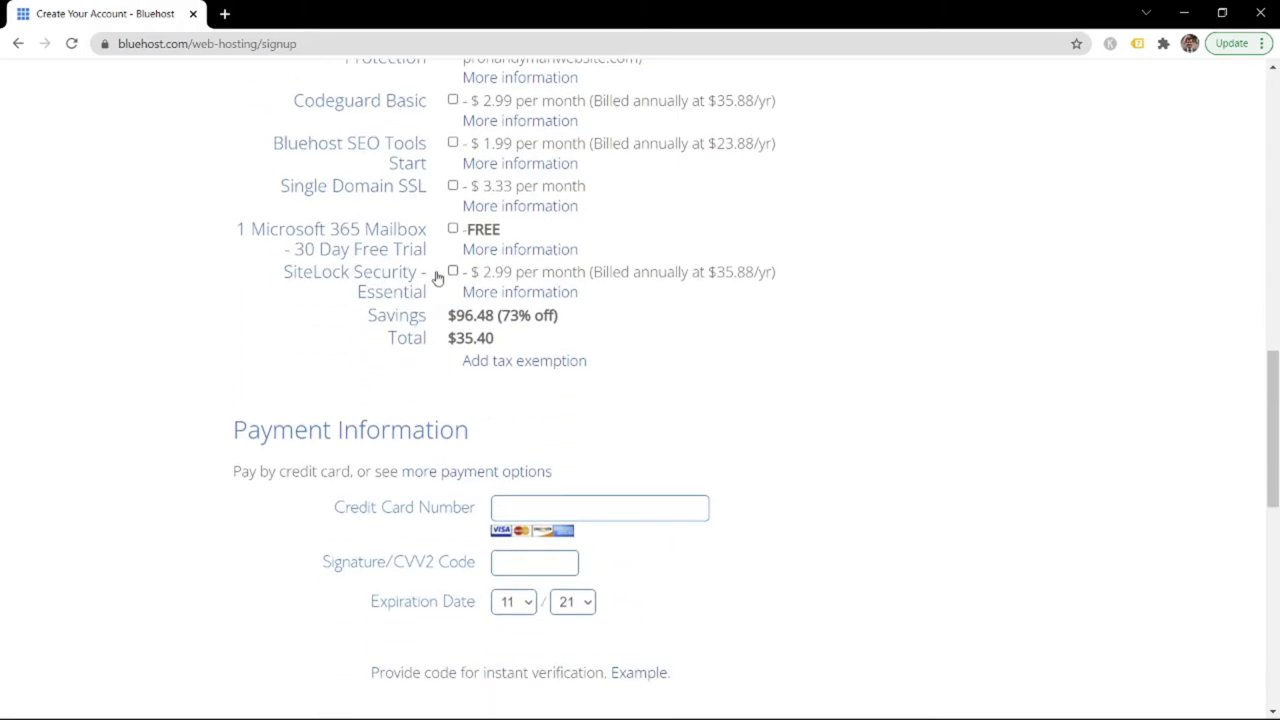
pyautogui.moveTo(444, 347); pyautogui.dragTo(509, 340)
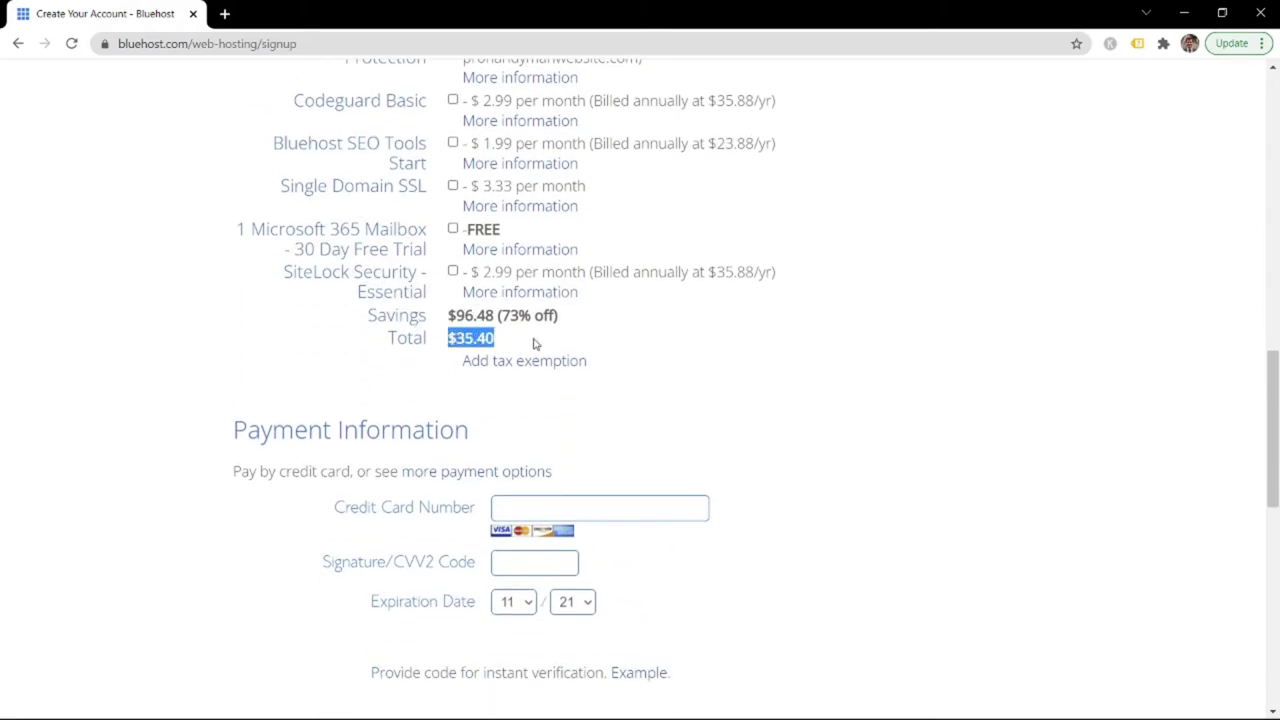
pyautogui.click(552, 413)
pyautogui.scroll(-2, 526, 420)
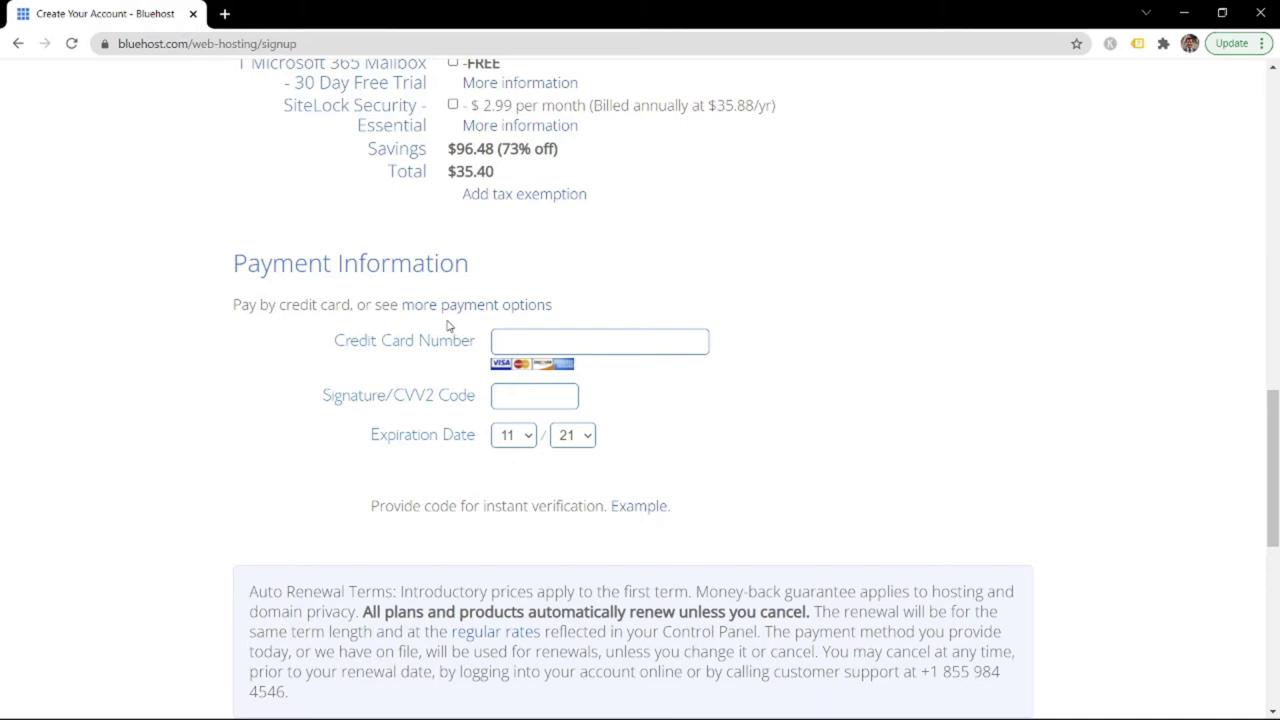
pyautogui.scroll(-2, 448, 323)
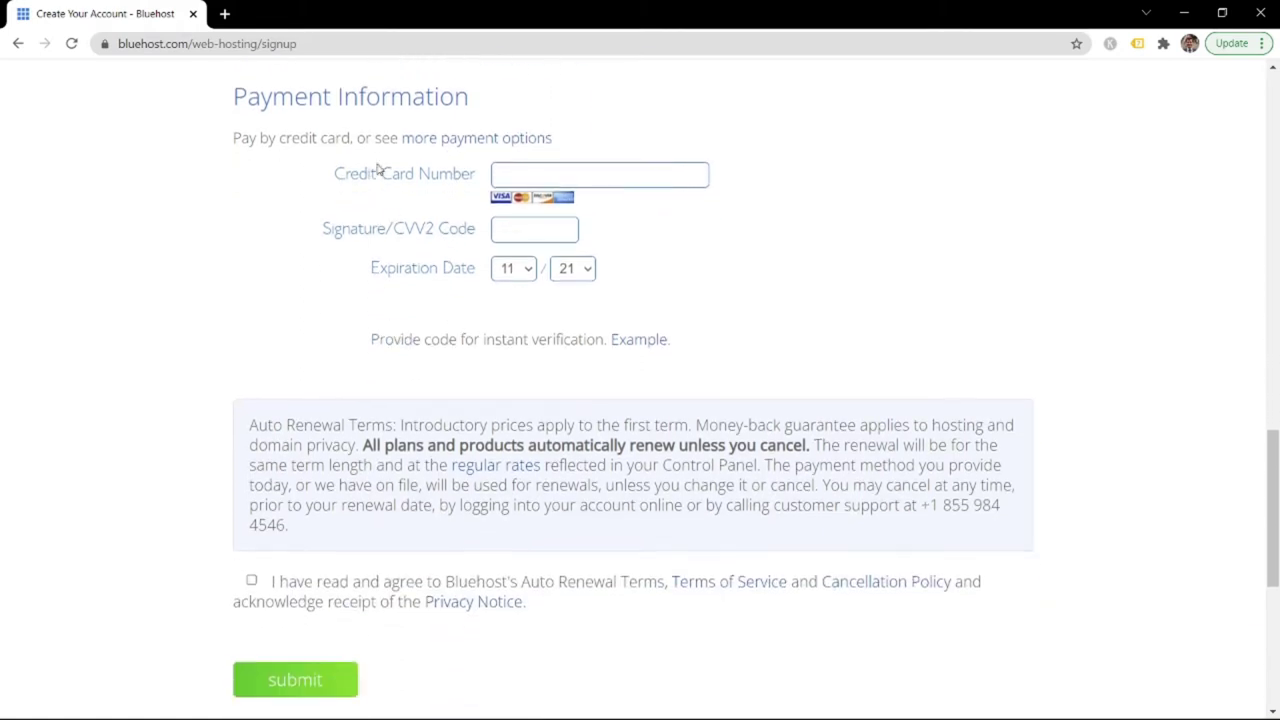
pyautogui.scroll(-2, 614, 257)
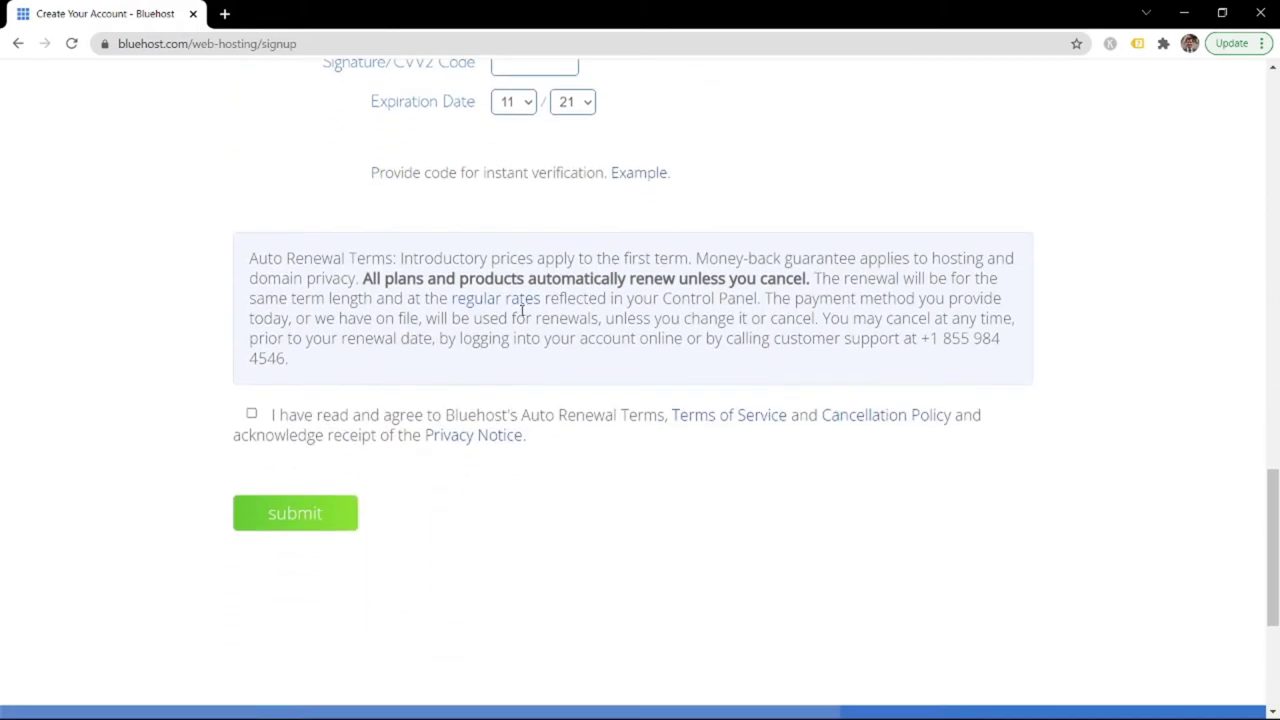
pyautogui.click(251, 414)
pyautogui.click(331, 528)
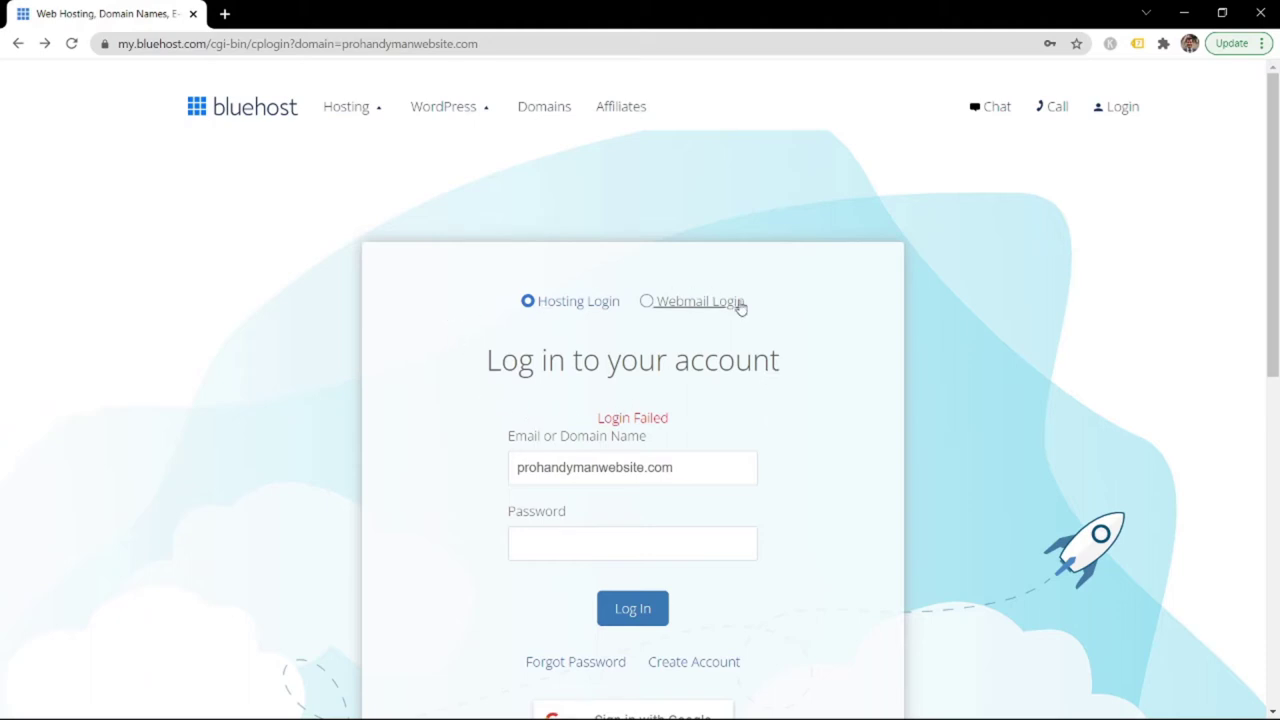
# Enter the account password for prohandymanwebsite.com and log in to the hosting account
pyautogui.scroll(-1, 760, 320)
pyautogui.hotkey('ctrl', 'v')
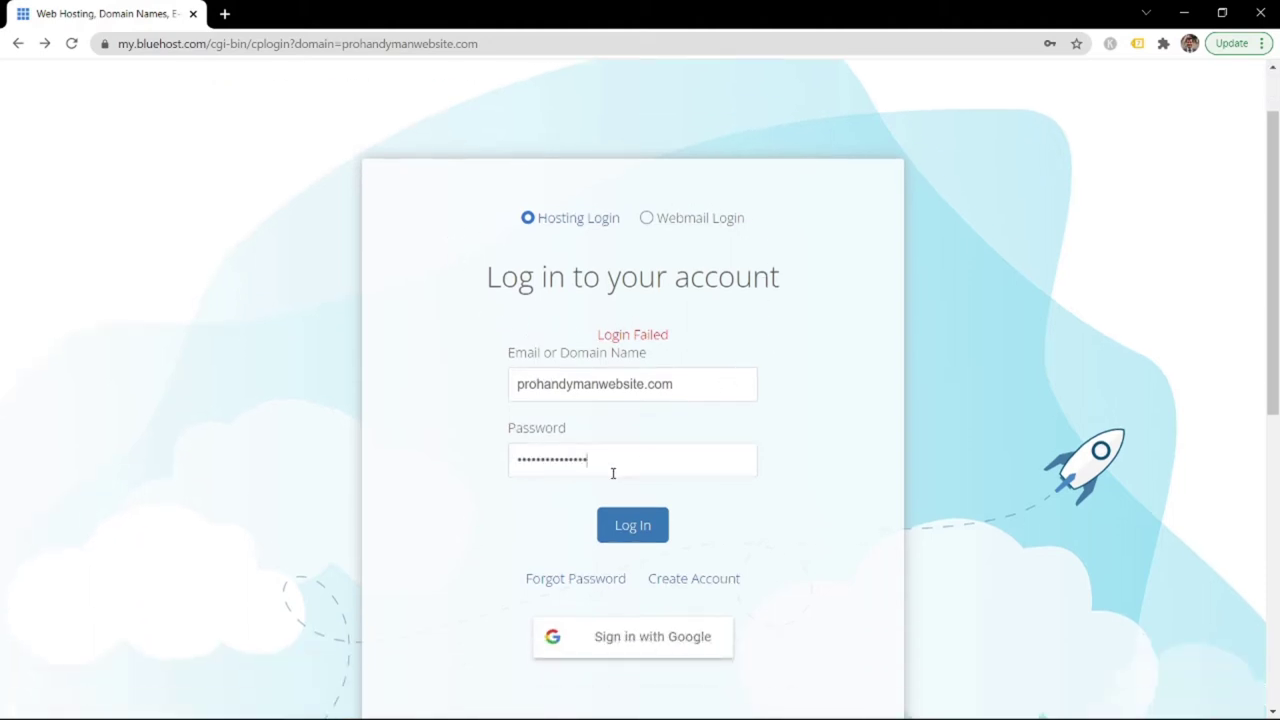
pyautogui.click(634, 527)
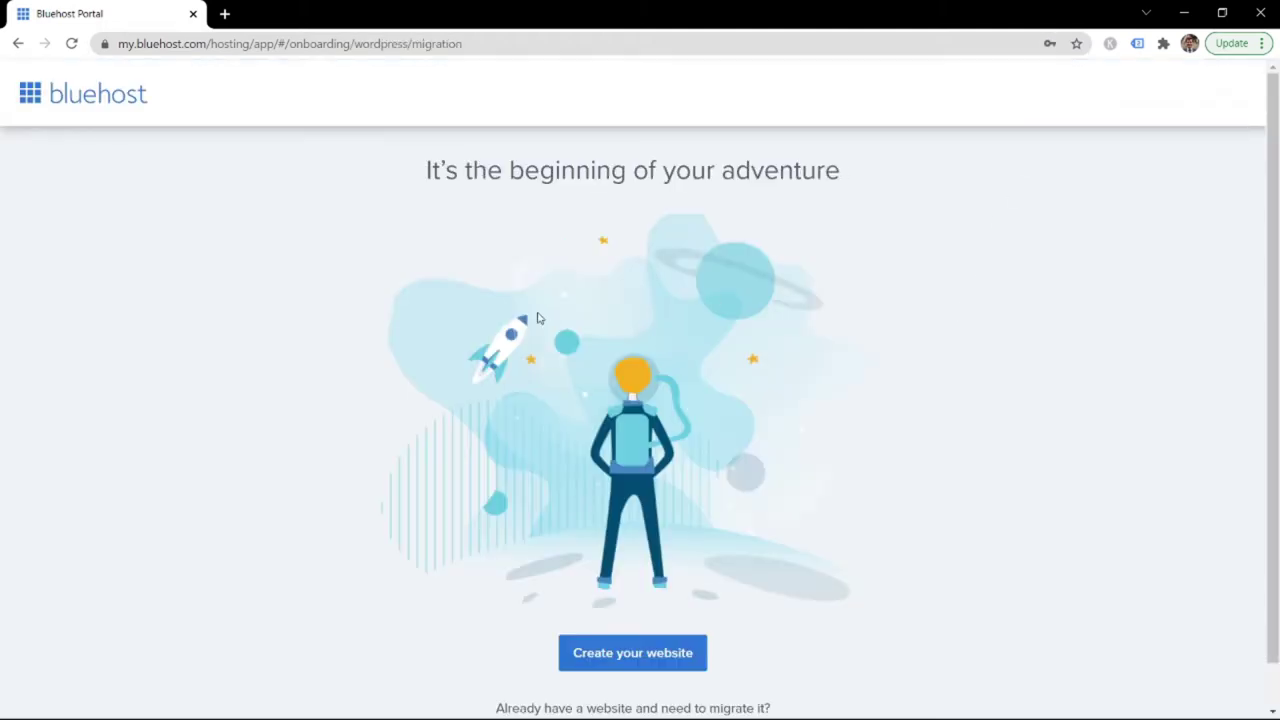
# Start creating the website and answer the onboarding questions with No help needed, Business and the comfort level Very
pyautogui.scroll(-1, 511, 349)
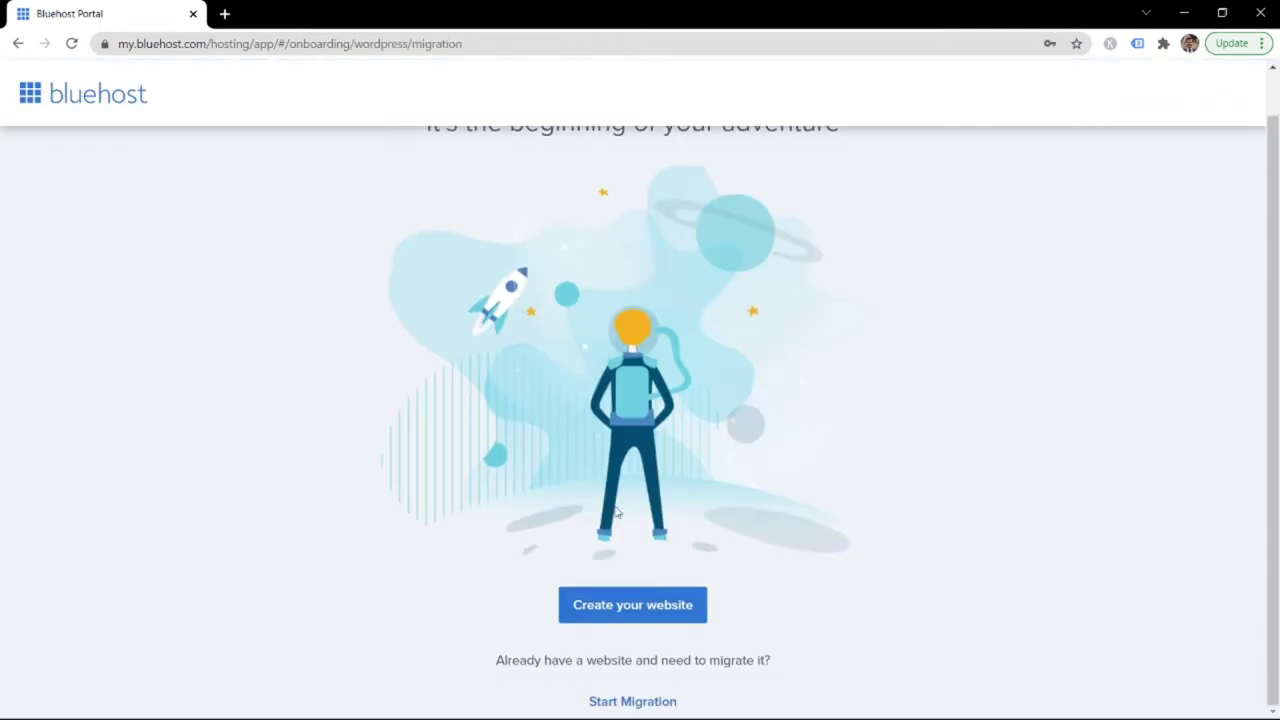
pyautogui.click(656, 608)
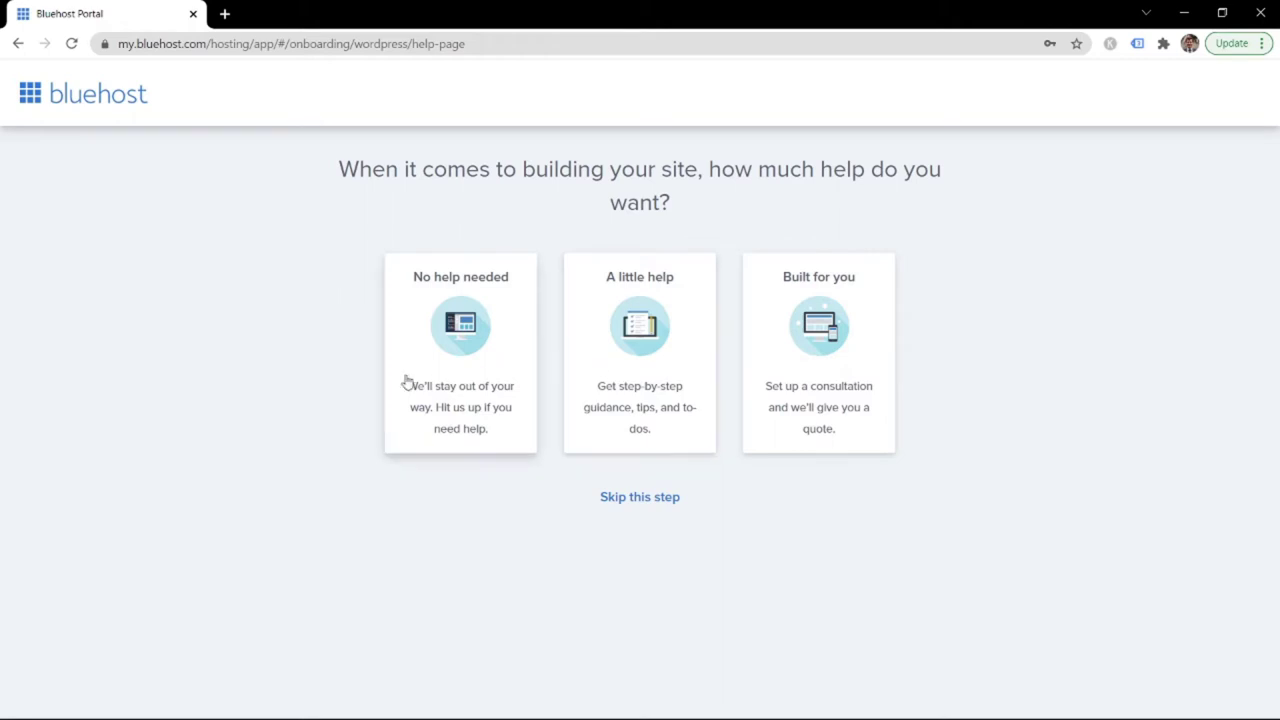
pyautogui.click(457, 354)
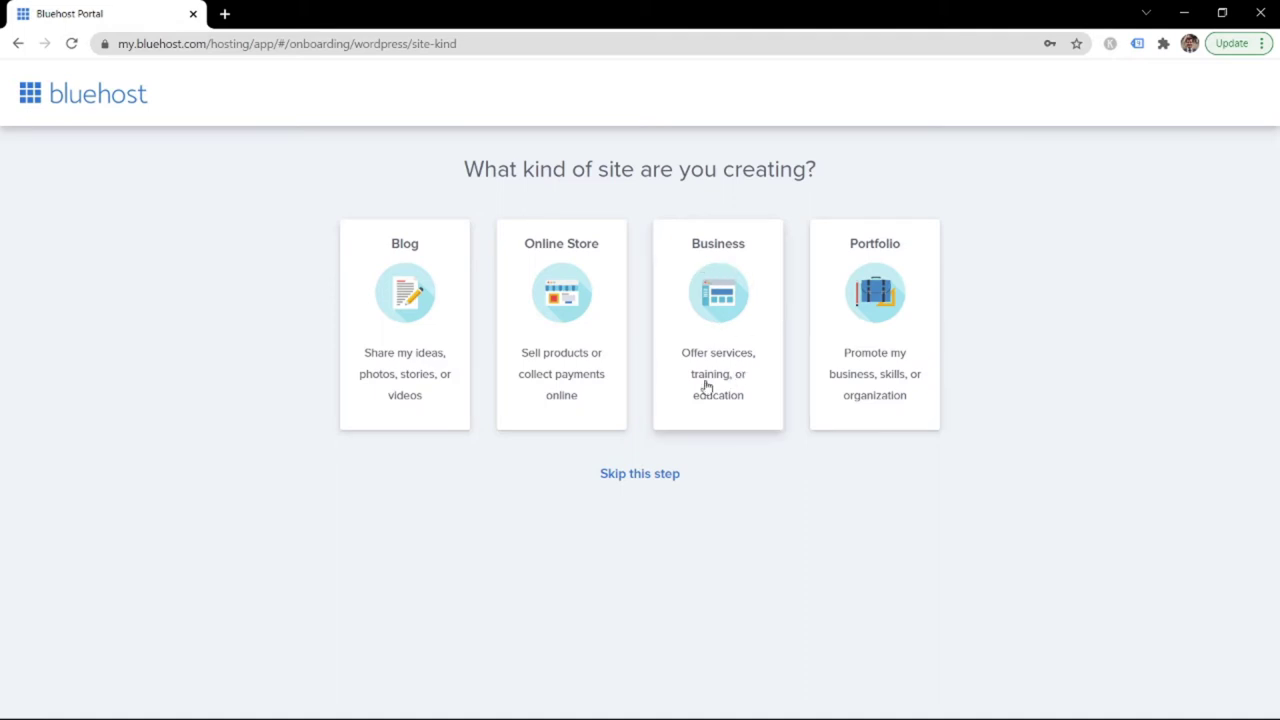
pyautogui.click(740, 346)
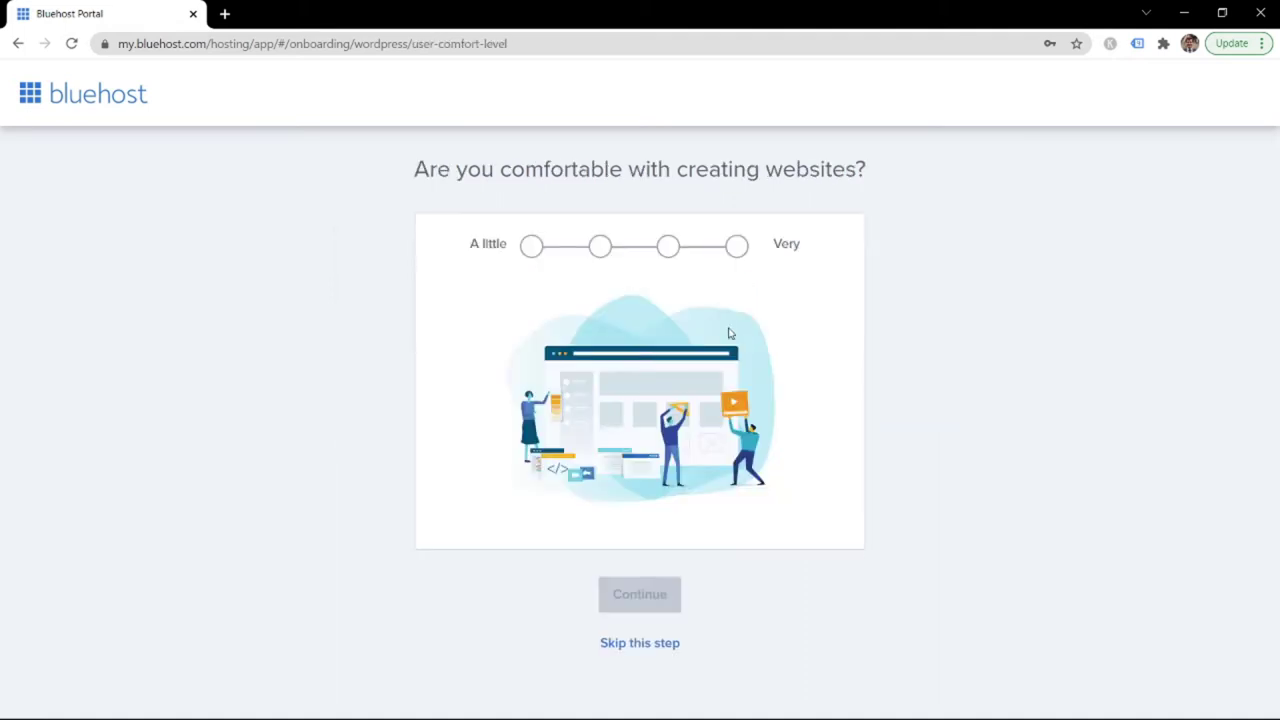
pyautogui.click(737, 247)
pyautogui.click(656, 598)
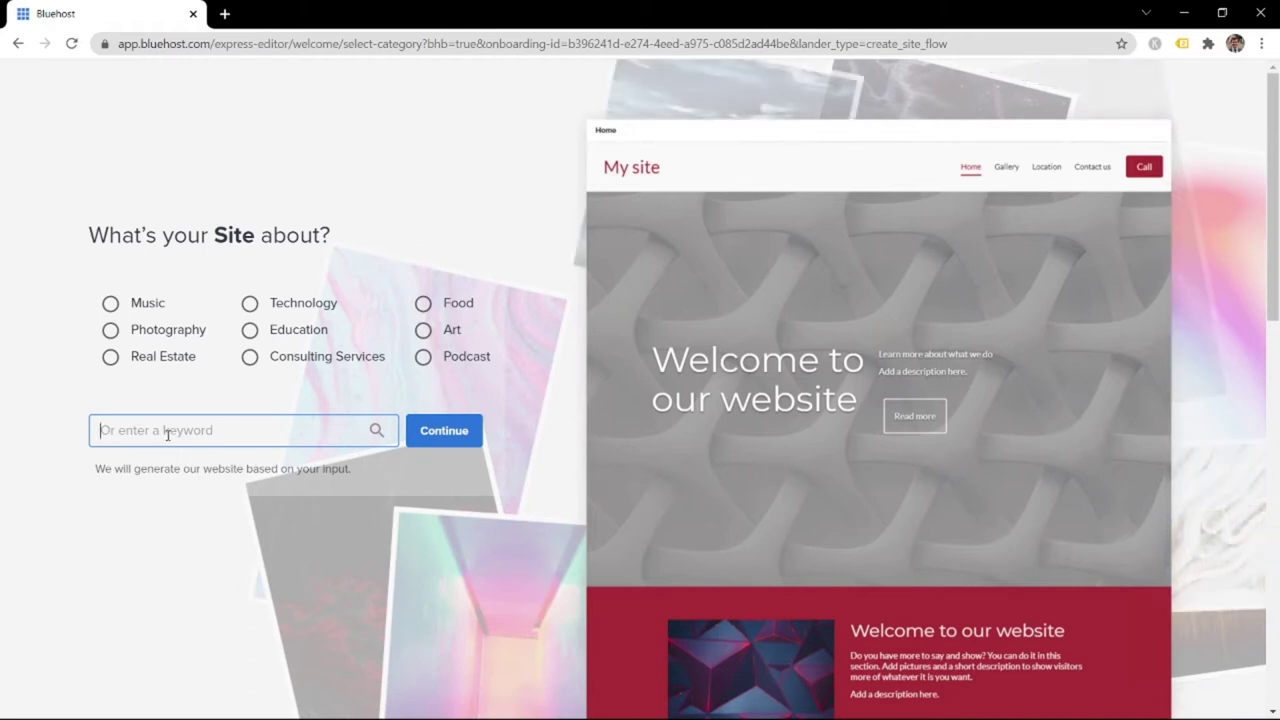
# Set the site's topic to Handyman from the keyword suggestions and continue
pyautogui.write('handy')
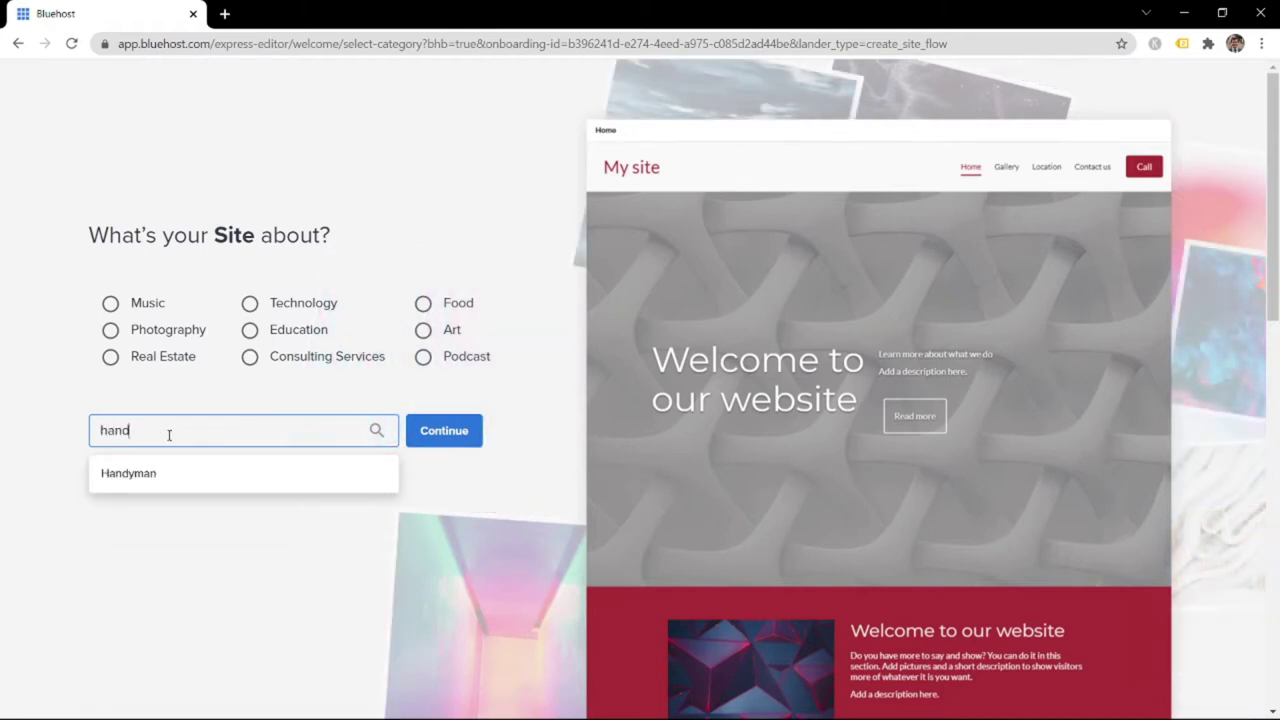
pyautogui.click(174, 474)
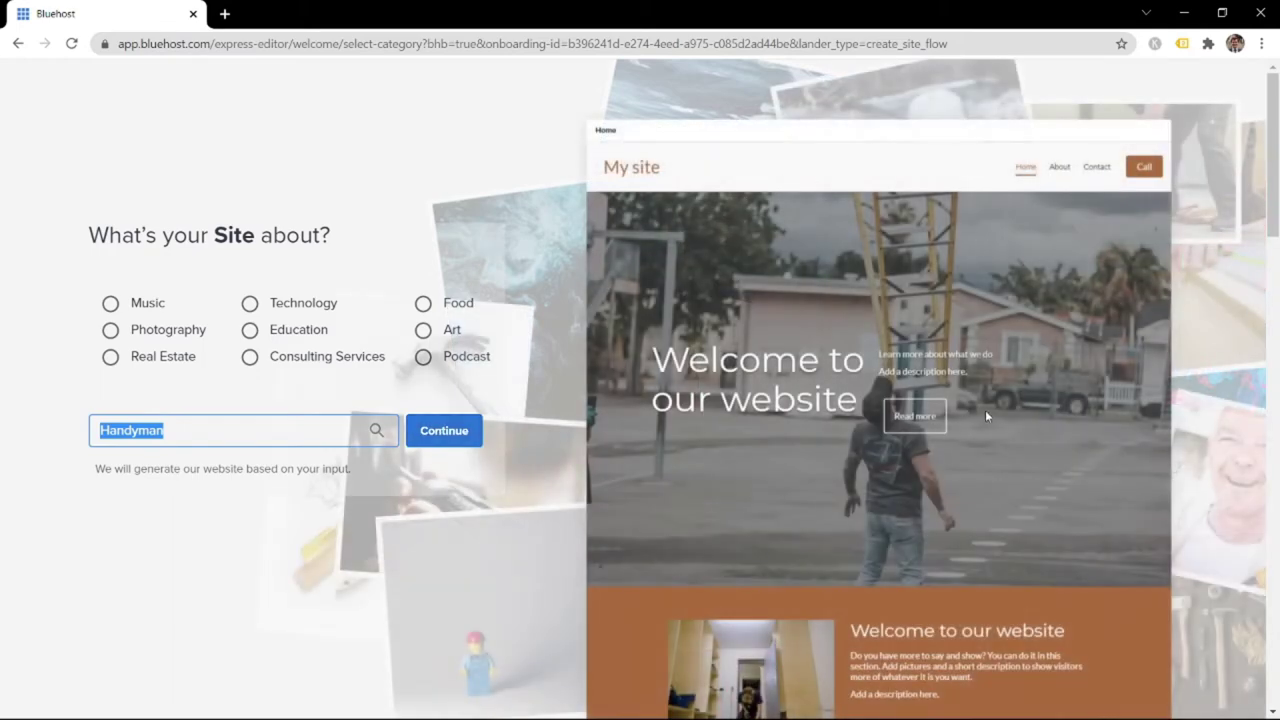
pyautogui.click(420, 443)
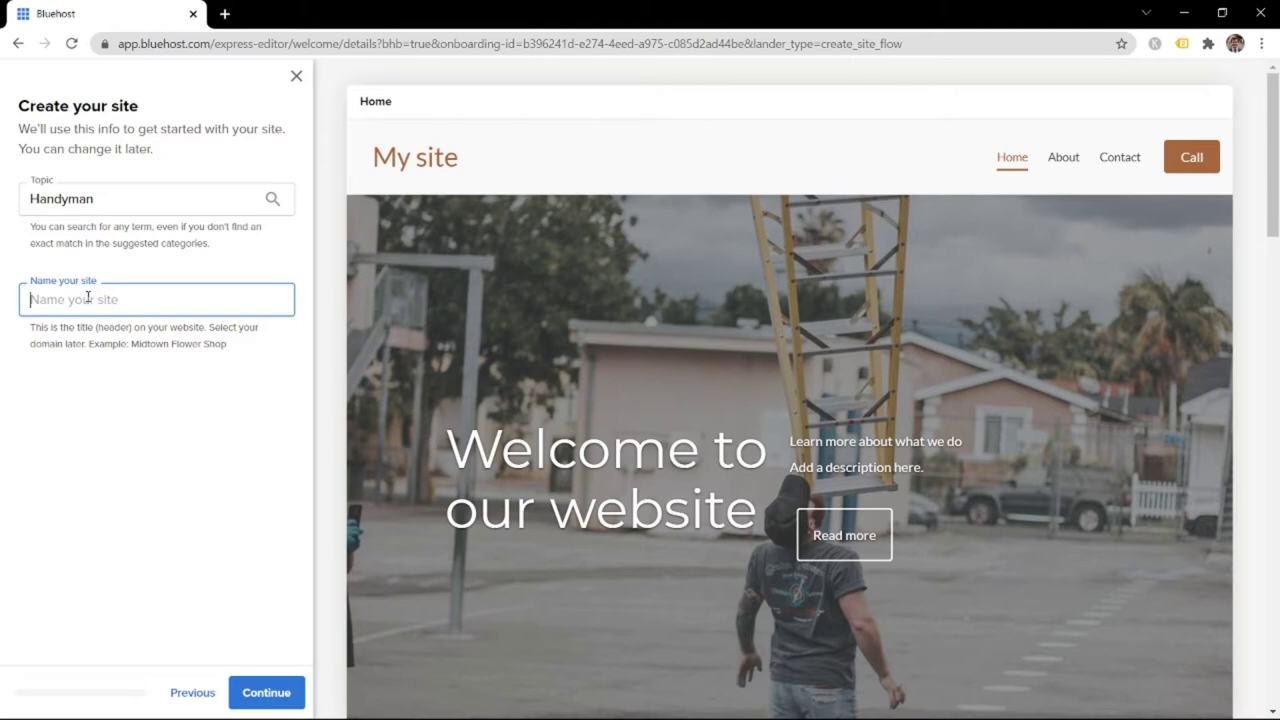
# Name the site "Pro Handyman Website" and continue to the cover image choice
pyautogui.write('Pro Handyman Website')
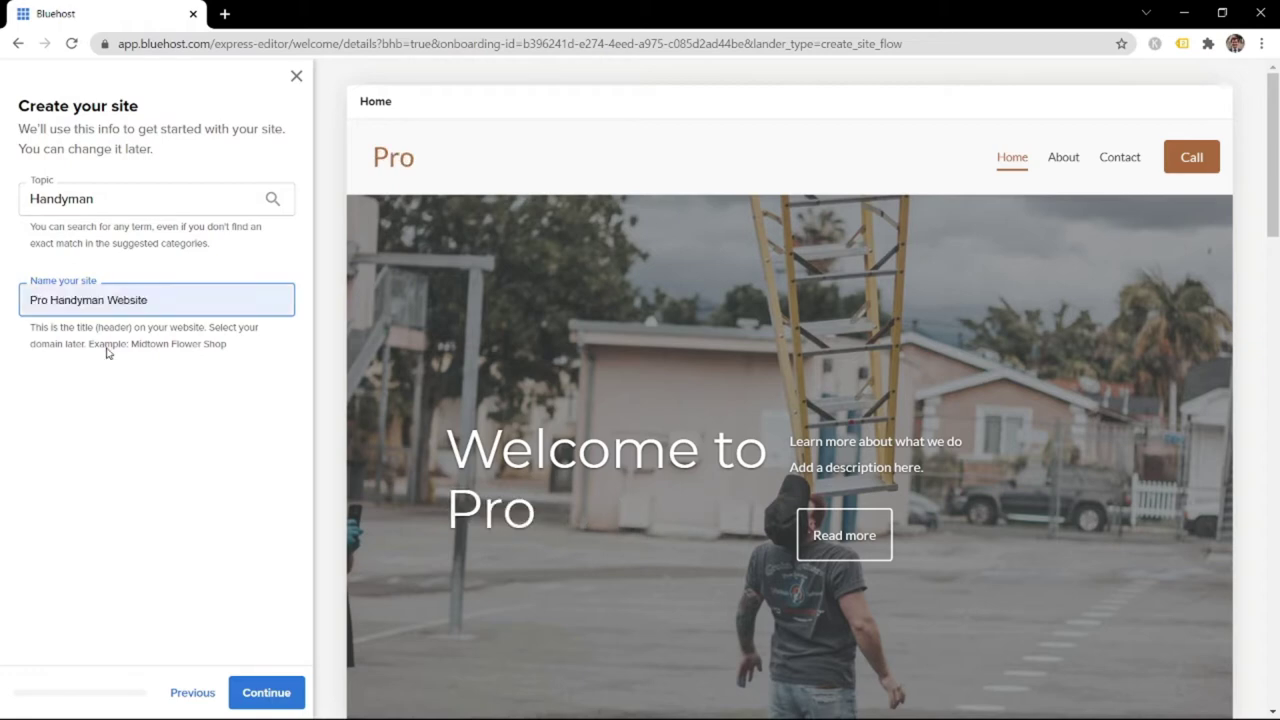
pyautogui.click(108, 350)
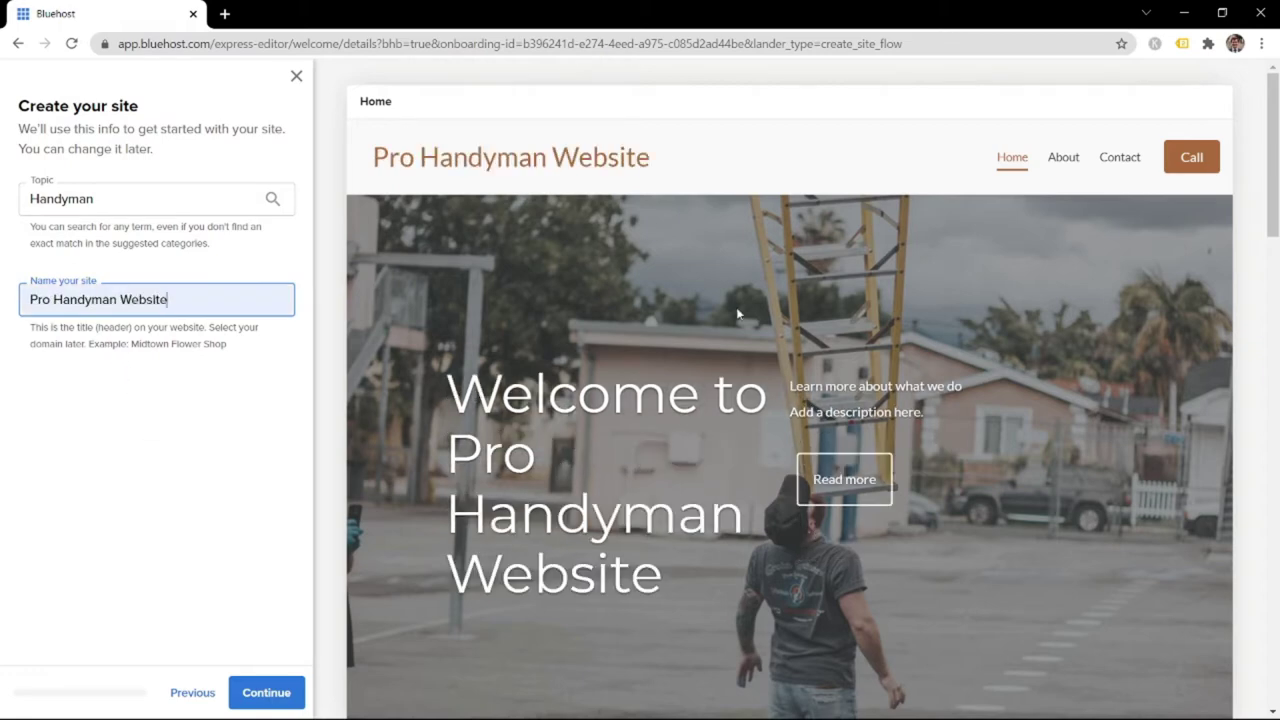
pyautogui.scroll(-6, 752, 435)
pyautogui.click(274, 695)
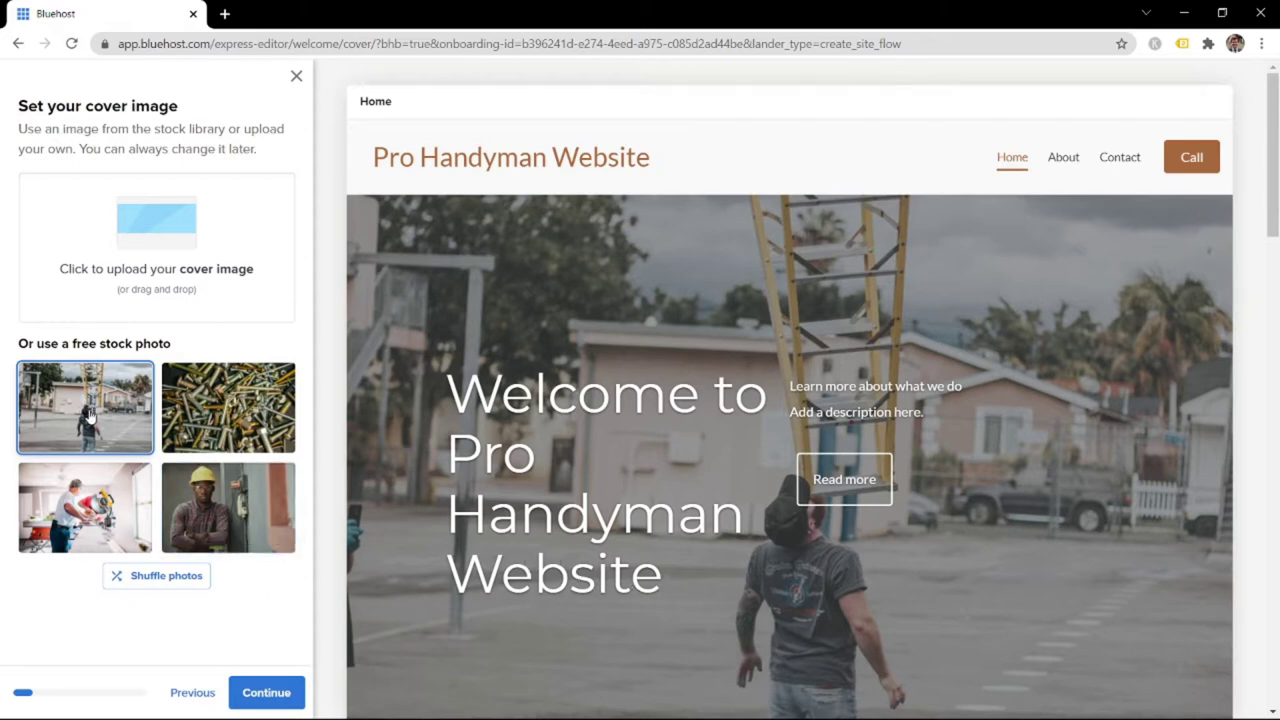
# Keep the preselected stock cover photo and continue without uploading a logo
pyautogui.click(260, 692)
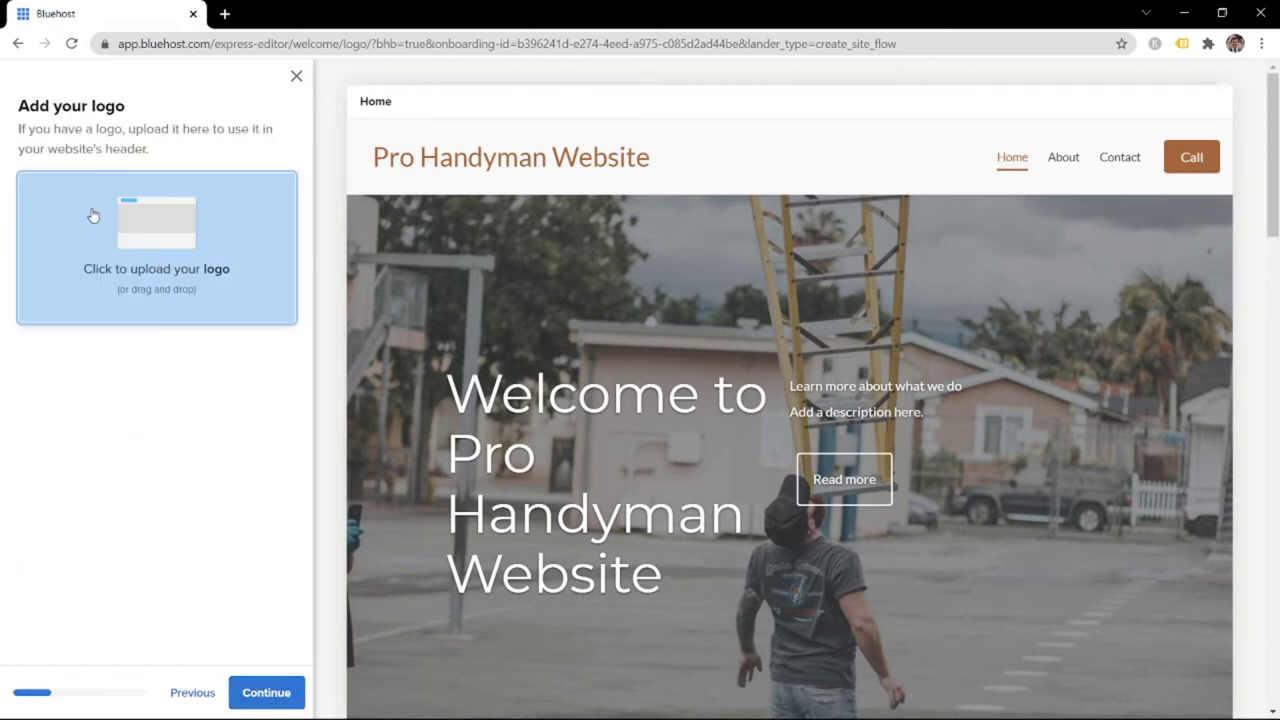
pyautogui.click(277, 688)
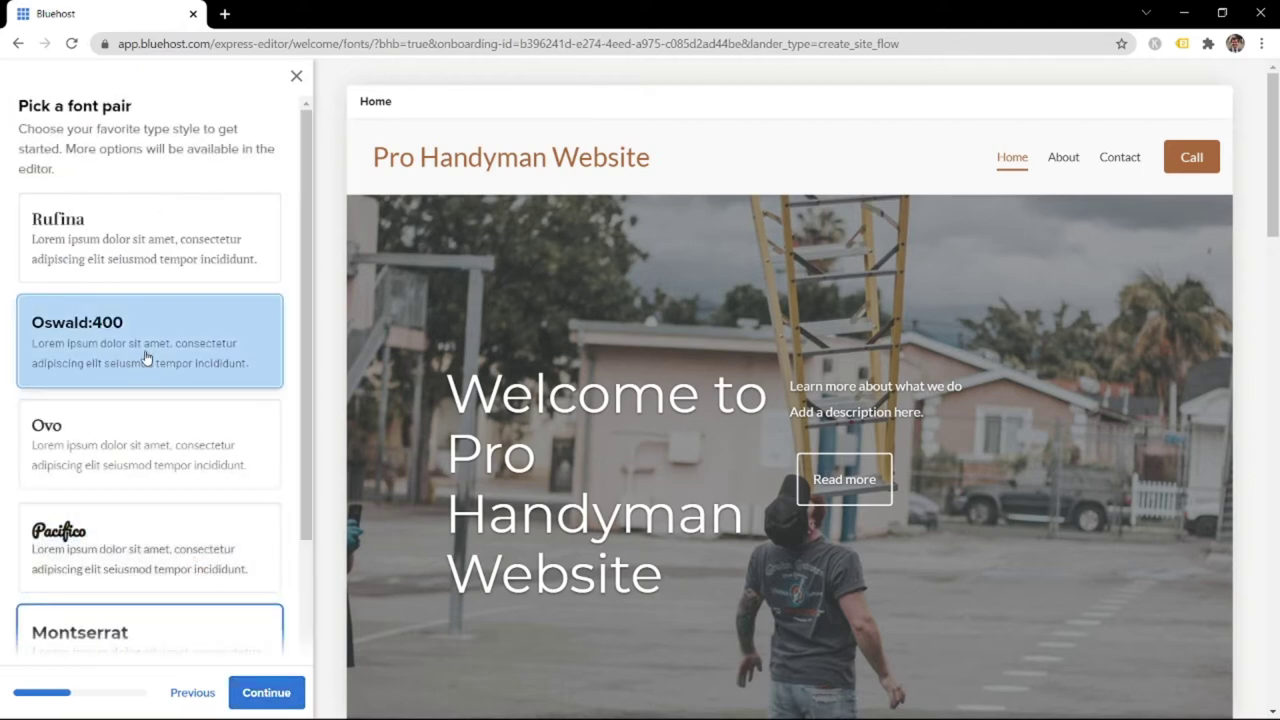
# Choose the Overpass font pair for the site
pyautogui.scroll(-1, 195, 457)
pyautogui.scroll(-2, 180, 457)
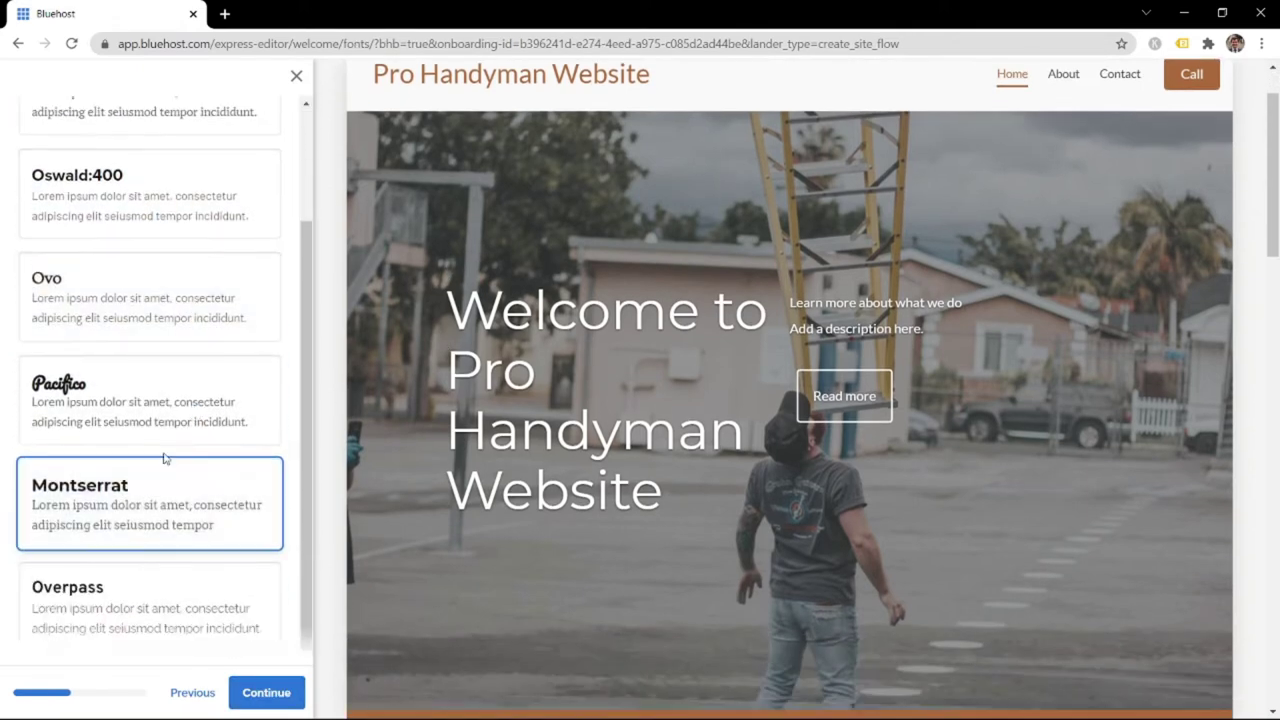
pyautogui.click(183, 584)
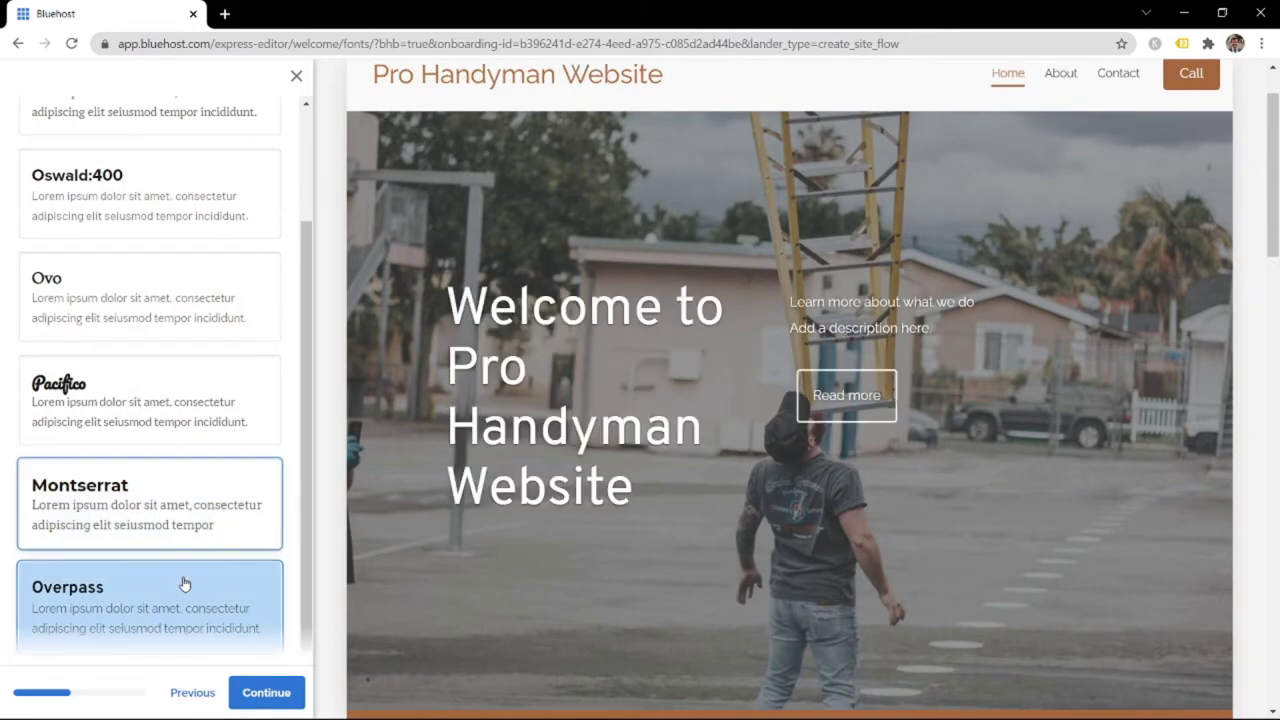
# Try the Ovo font pair and review it in the site preview
pyautogui.scroll(-7, 656, 432)
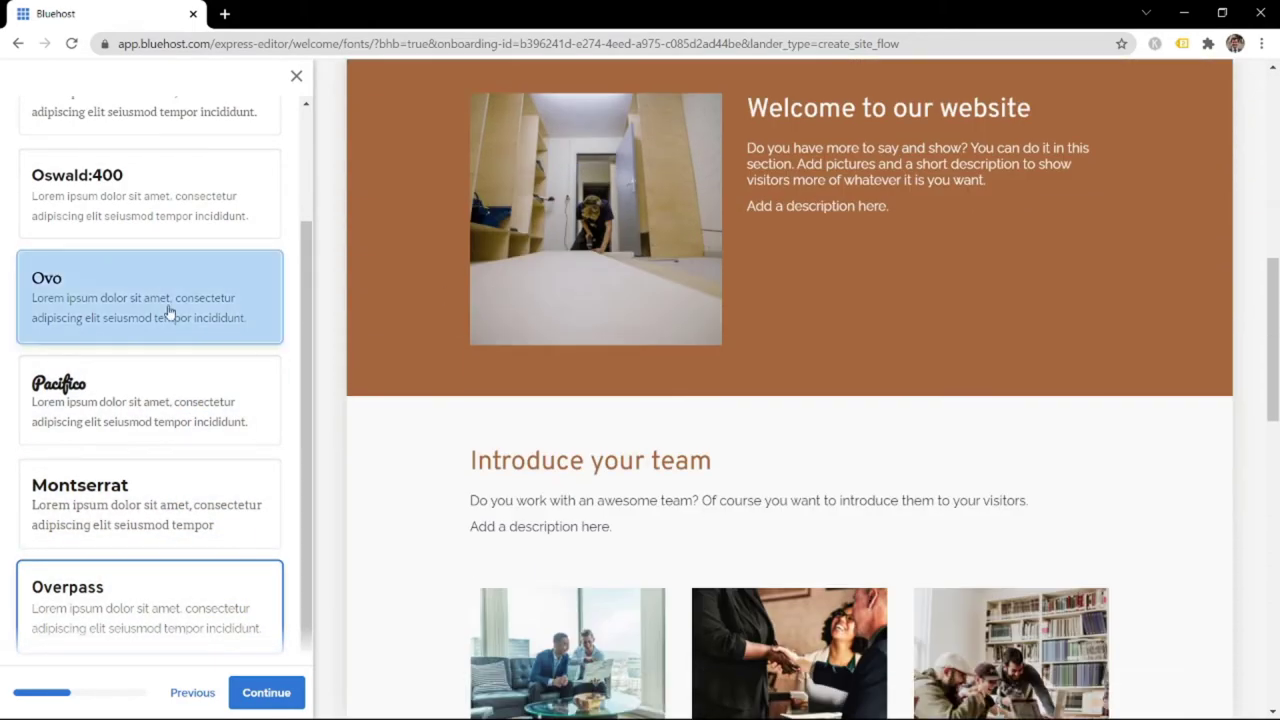
pyautogui.click(168, 312)
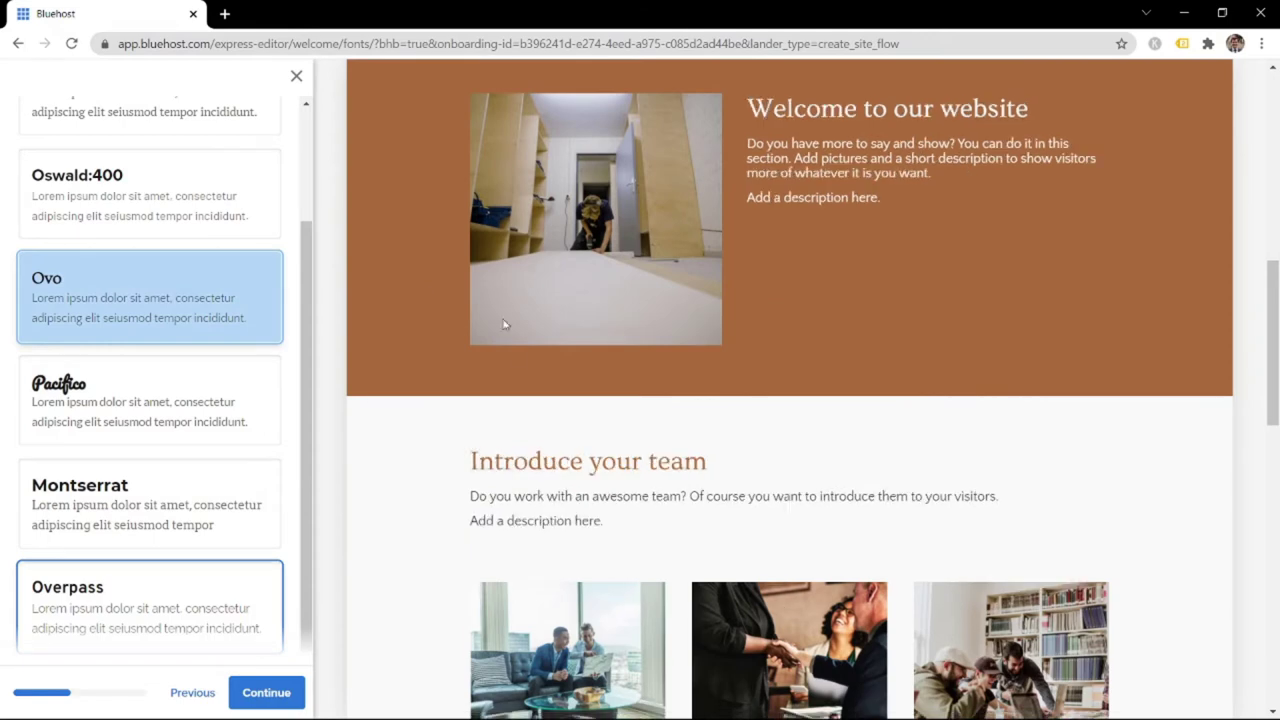
pyautogui.scroll(4, 520, 335)
pyautogui.scroll(1, 500, 340)
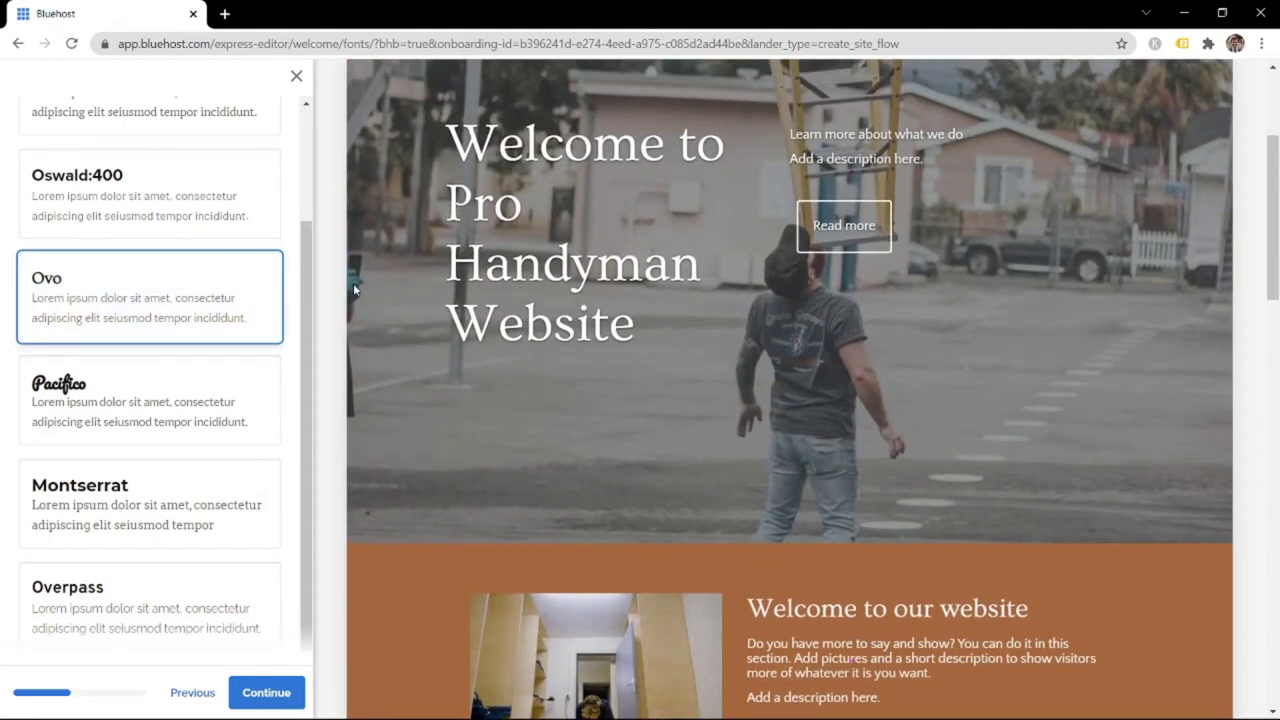
# Choose the Oswald:400 font pair for the site and continue to the color choice
pyautogui.click(191, 217)
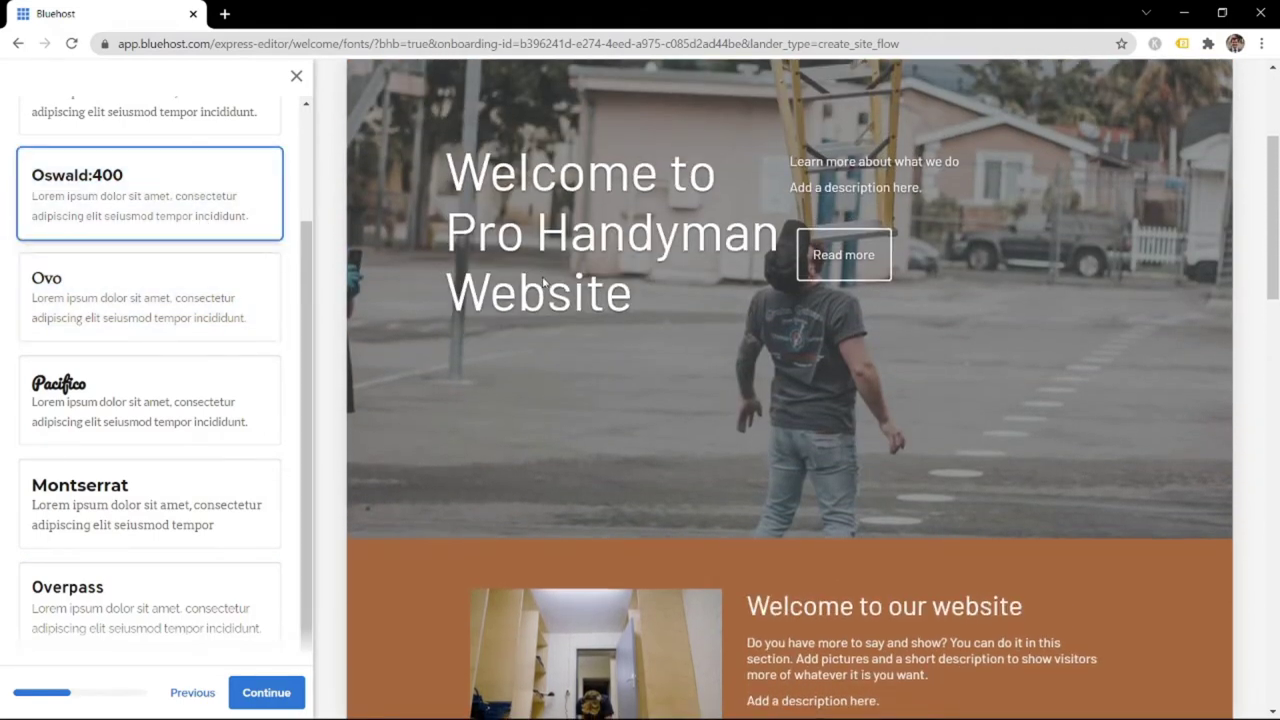
pyautogui.scroll(-3, 547, 280)
pyautogui.scroll(3, 135, 334)
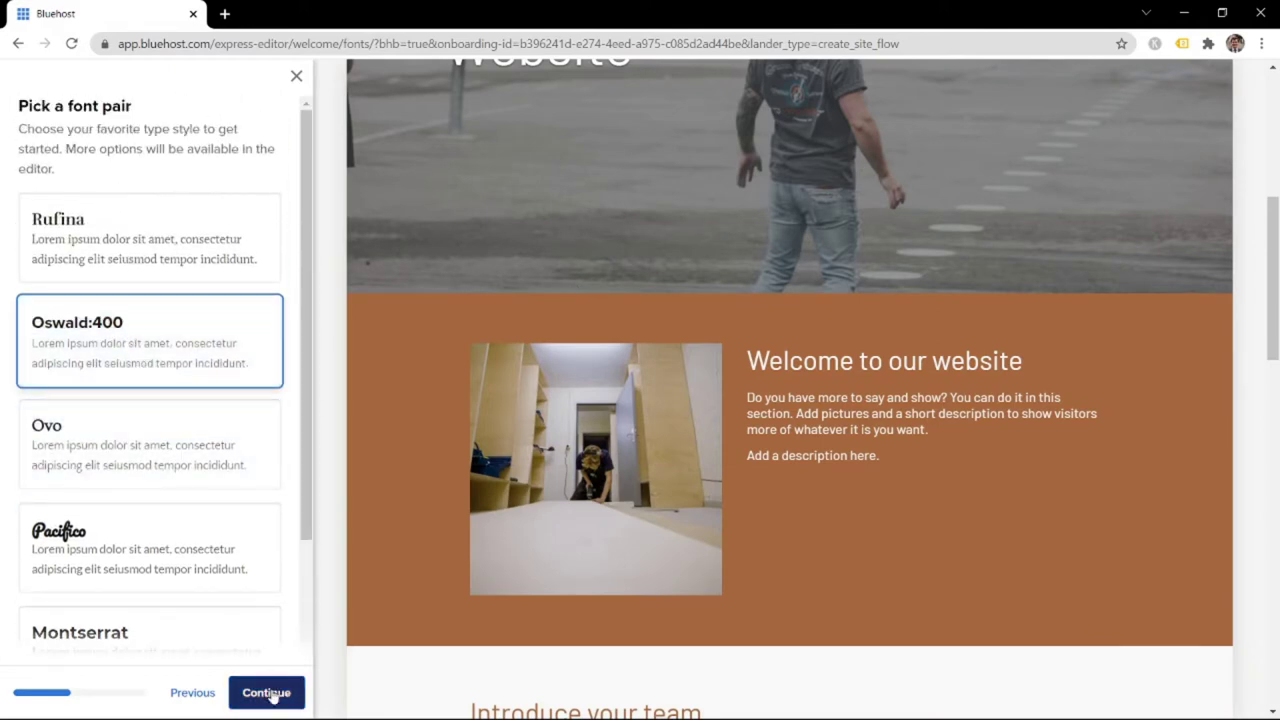
pyautogui.click(272, 696)
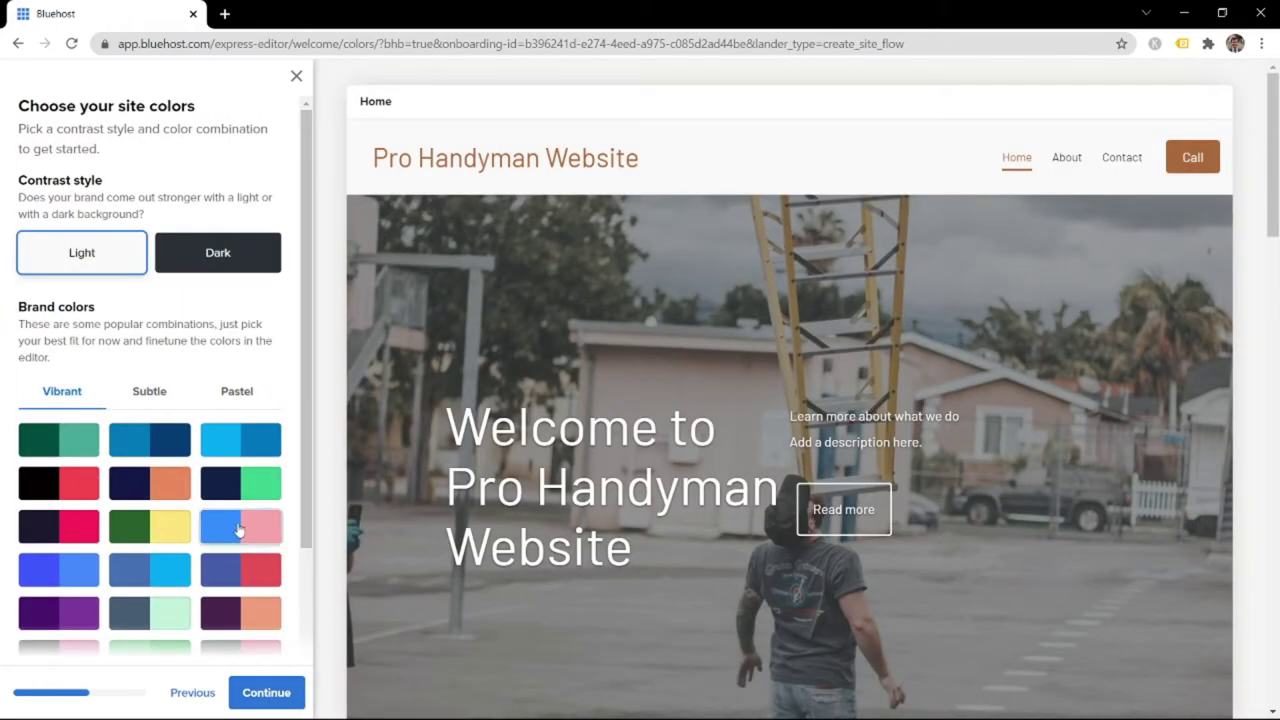
# Review the vibrant brand palettes and the page preview, and continue with the preselected light contrast style and colors
pyautogui.scroll(-1, 177, 374)
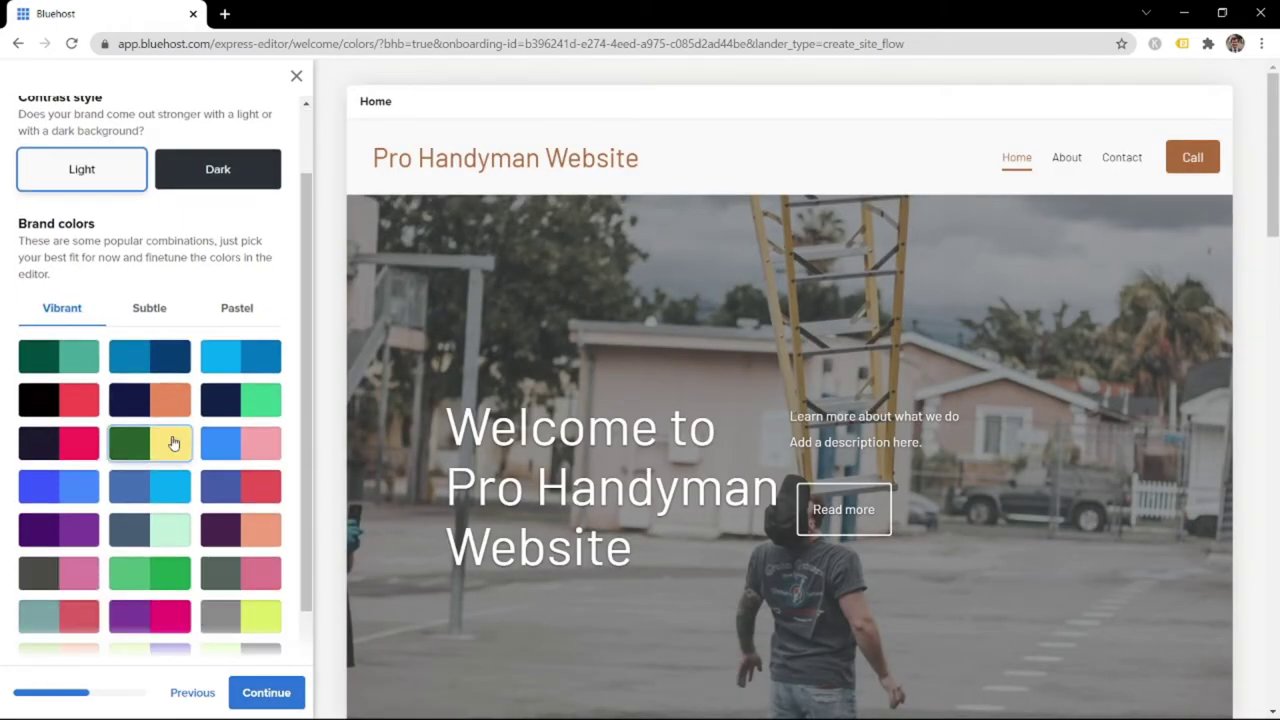
pyautogui.scroll(-10, 787, 410)
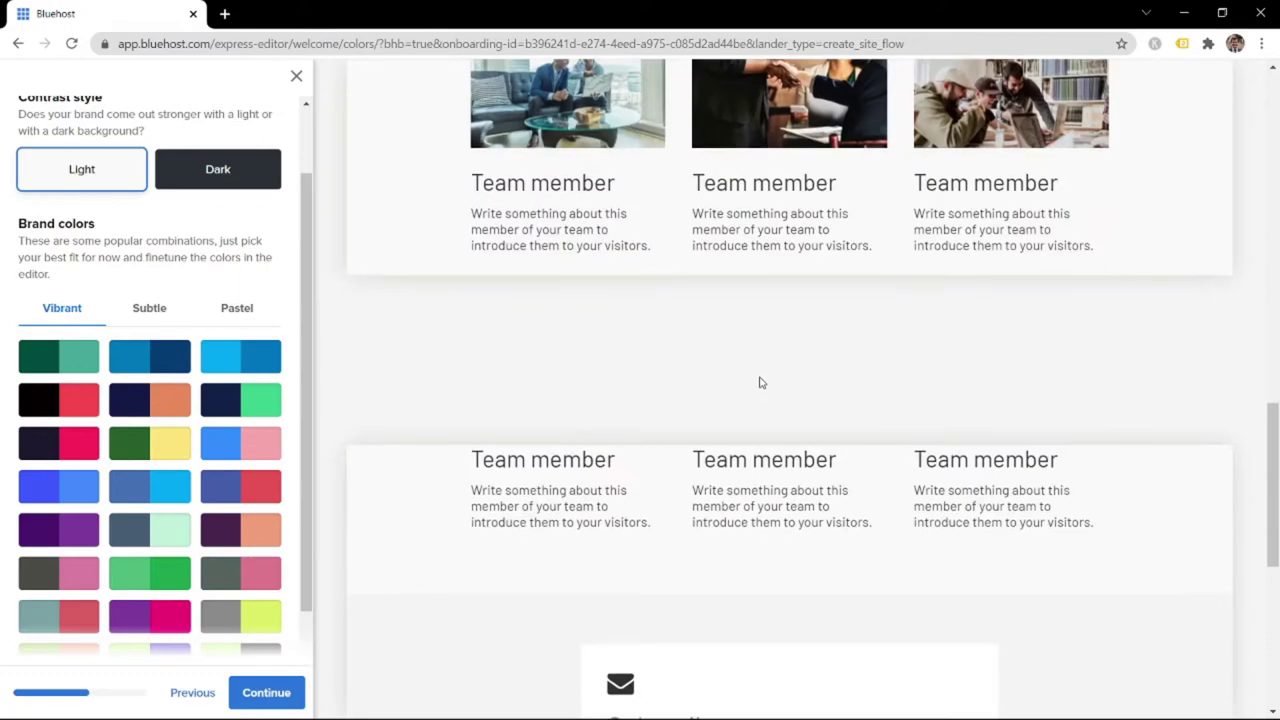
pyautogui.scroll(-5, 760, 383)
pyautogui.scroll(10, 720, 450)
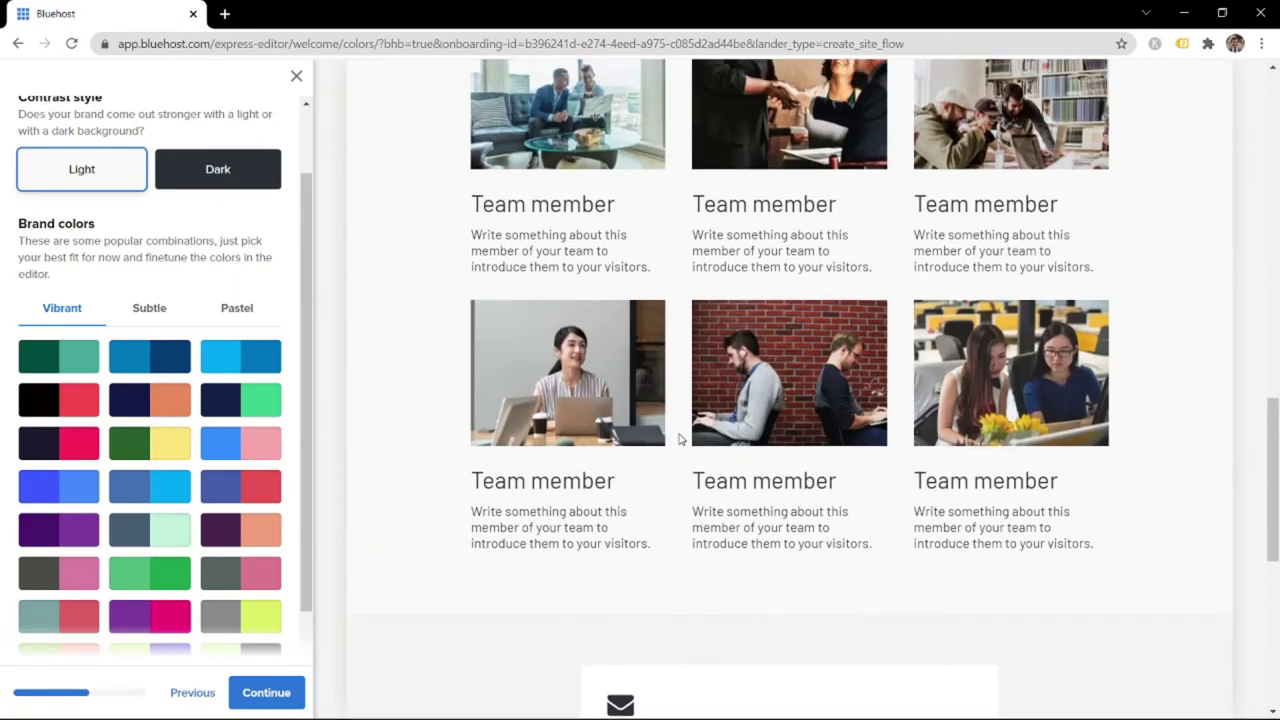
pyautogui.scroll(6, 694, 426)
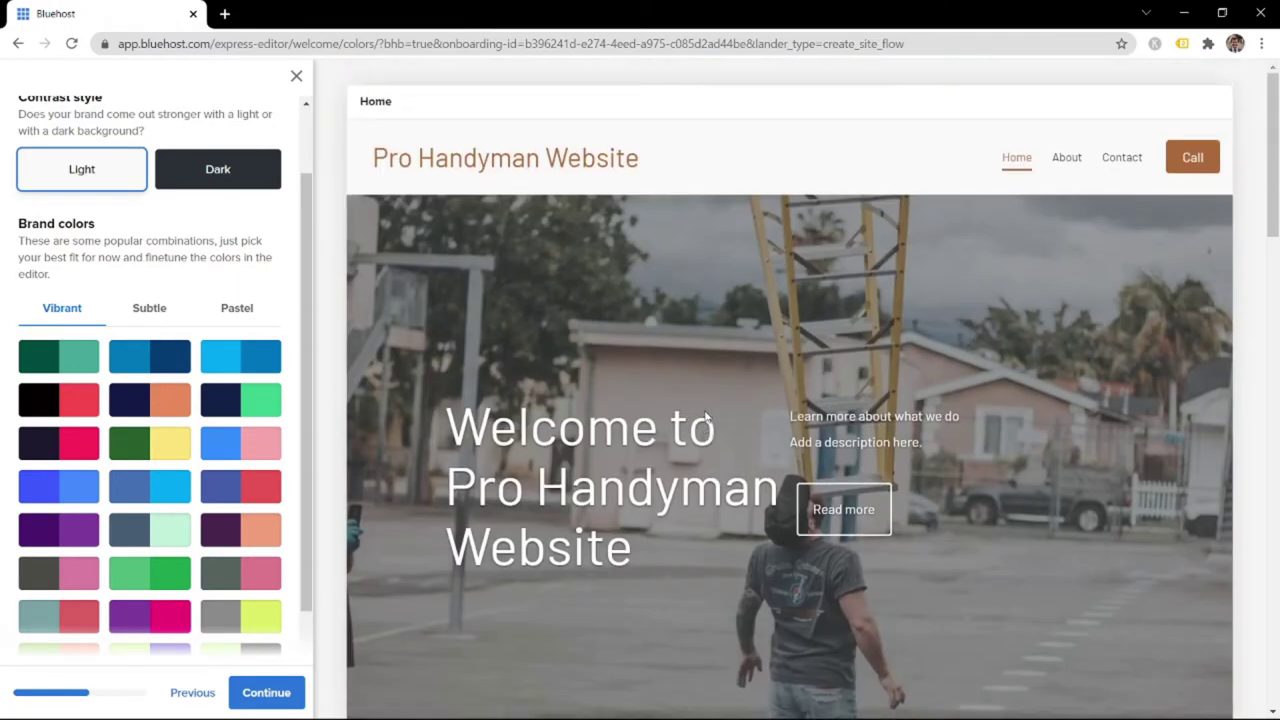
pyautogui.moveTo(1273, 150); pyautogui.dragTo(1262, 447)
pyautogui.moveTo(1240, 402); pyautogui.dragTo(208, 246)
pyautogui.scroll(-1, 195, 258)
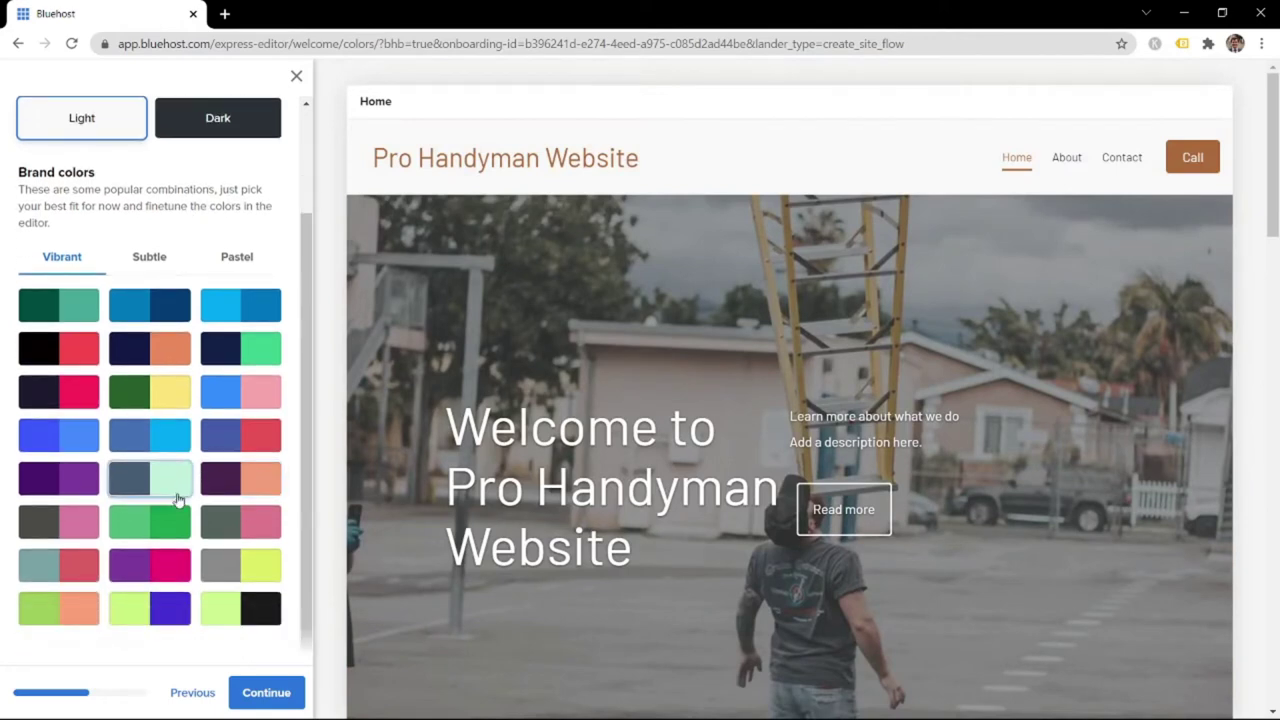
pyautogui.click(266, 693)
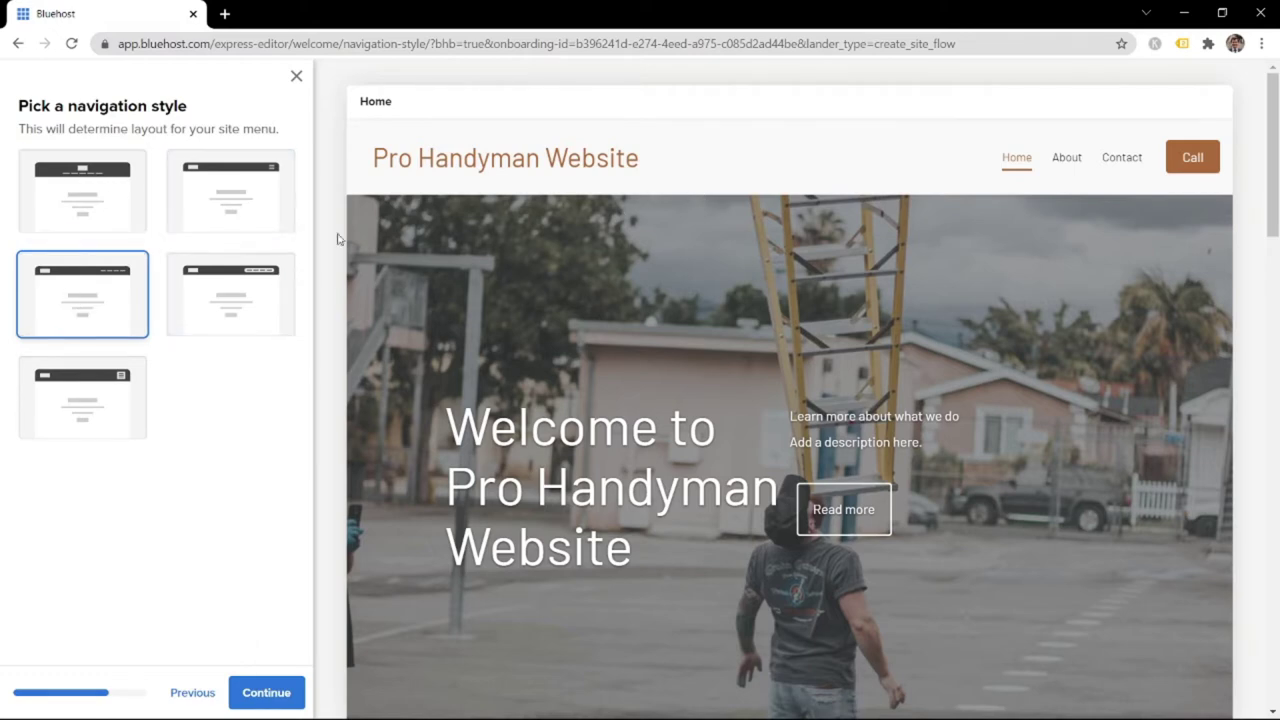
# Compare the five navigation styles, choose the one with a centered site title above the menu, and continue
pyautogui.click(60, 206)
pyautogui.click(223, 206)
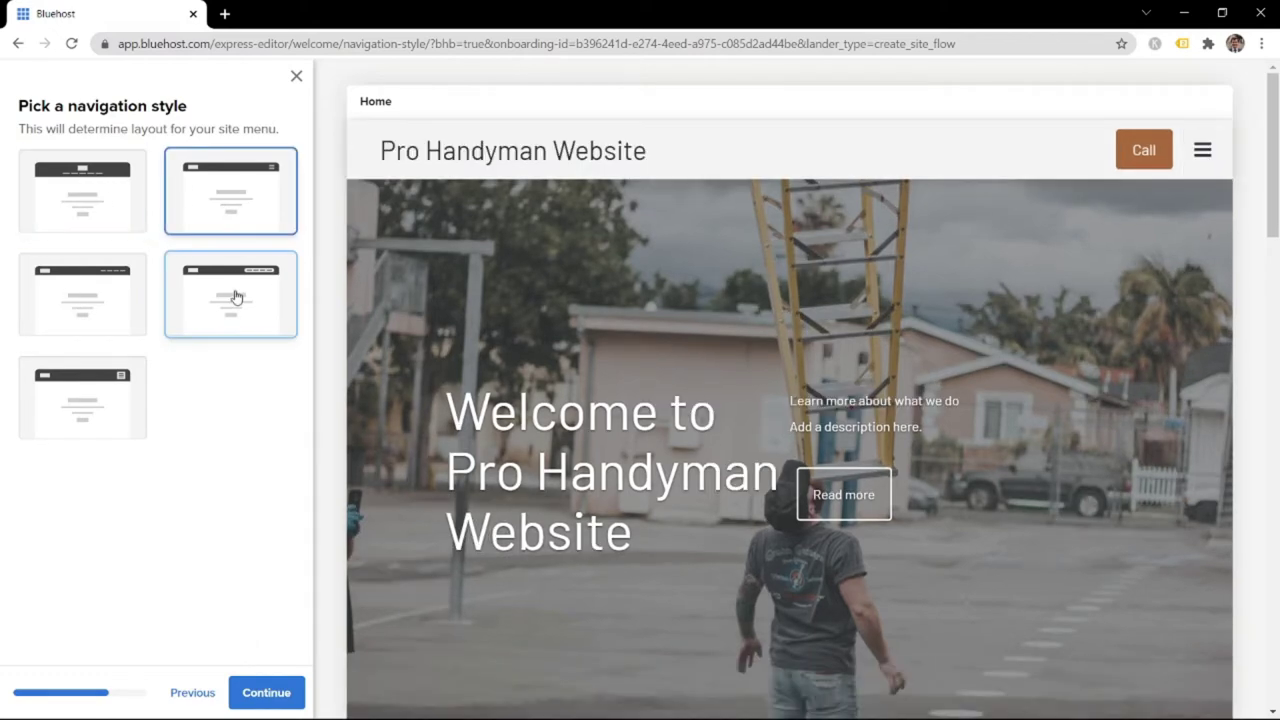
pyautogui.click(236, 297)
pyautogui.click(129, 297)
pyautogui.click(90, 405)
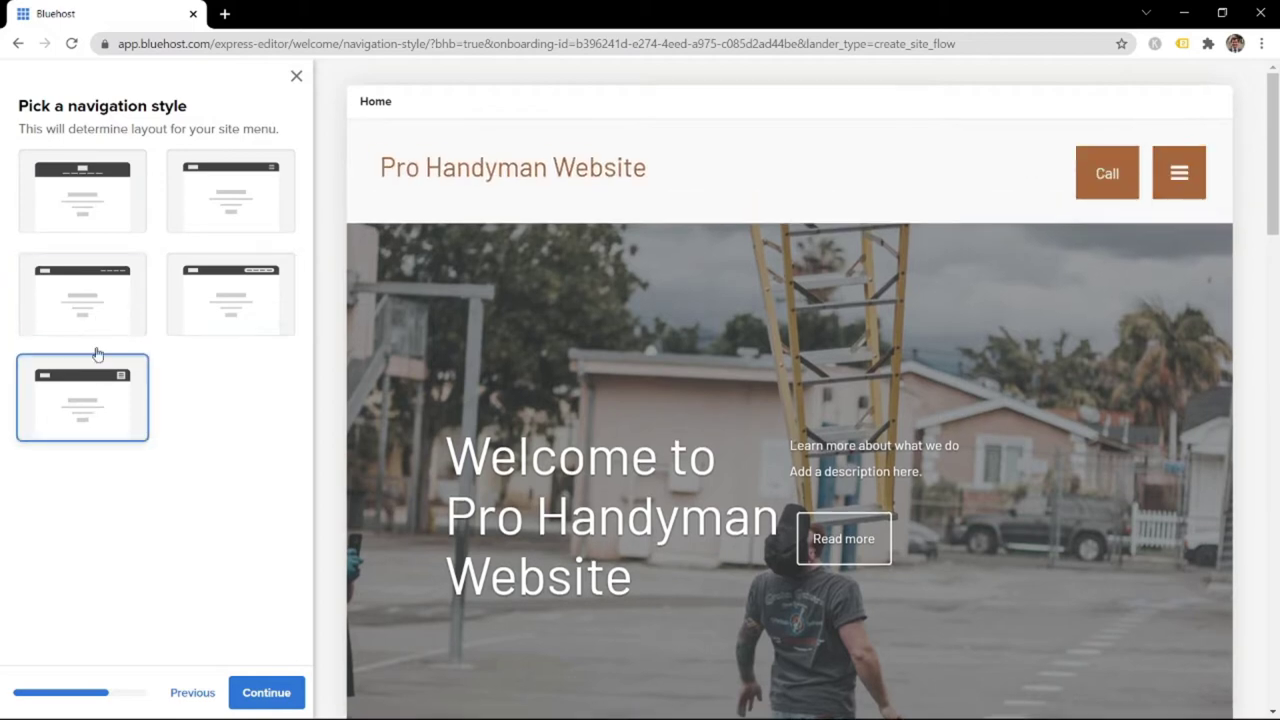
pyautogui.click(86, 194)
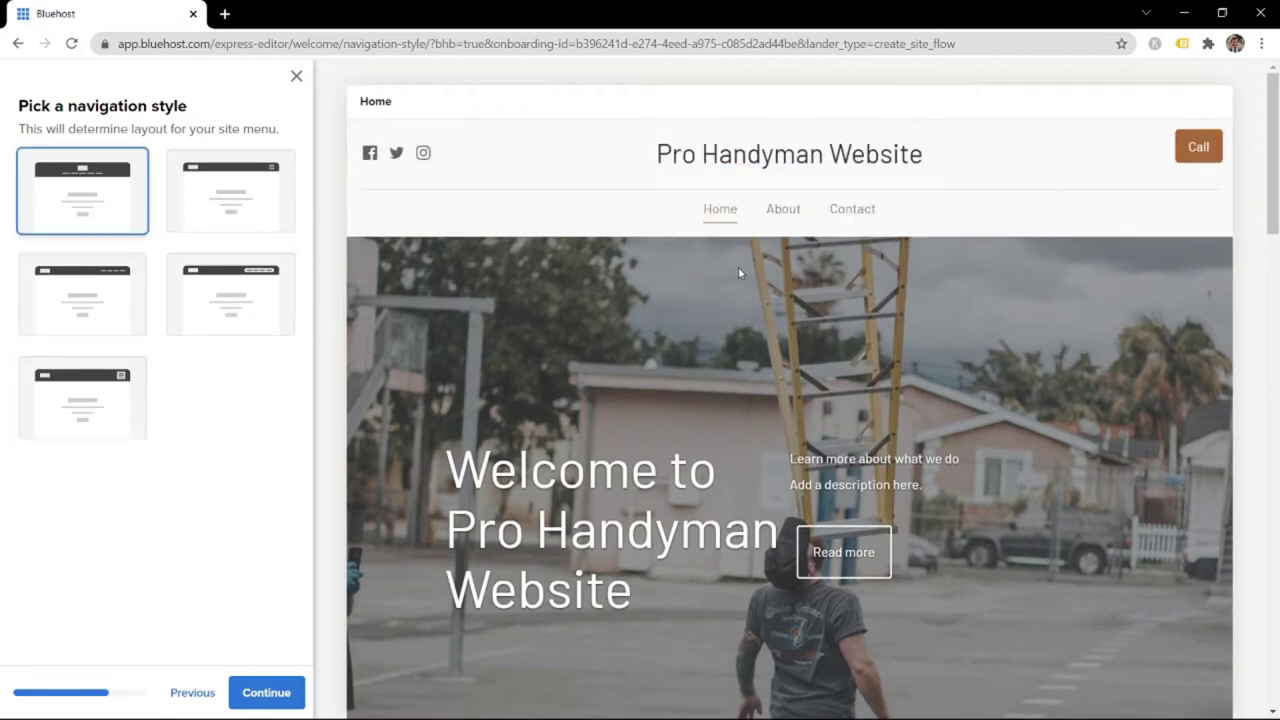
pyautogui.click(259, 688)
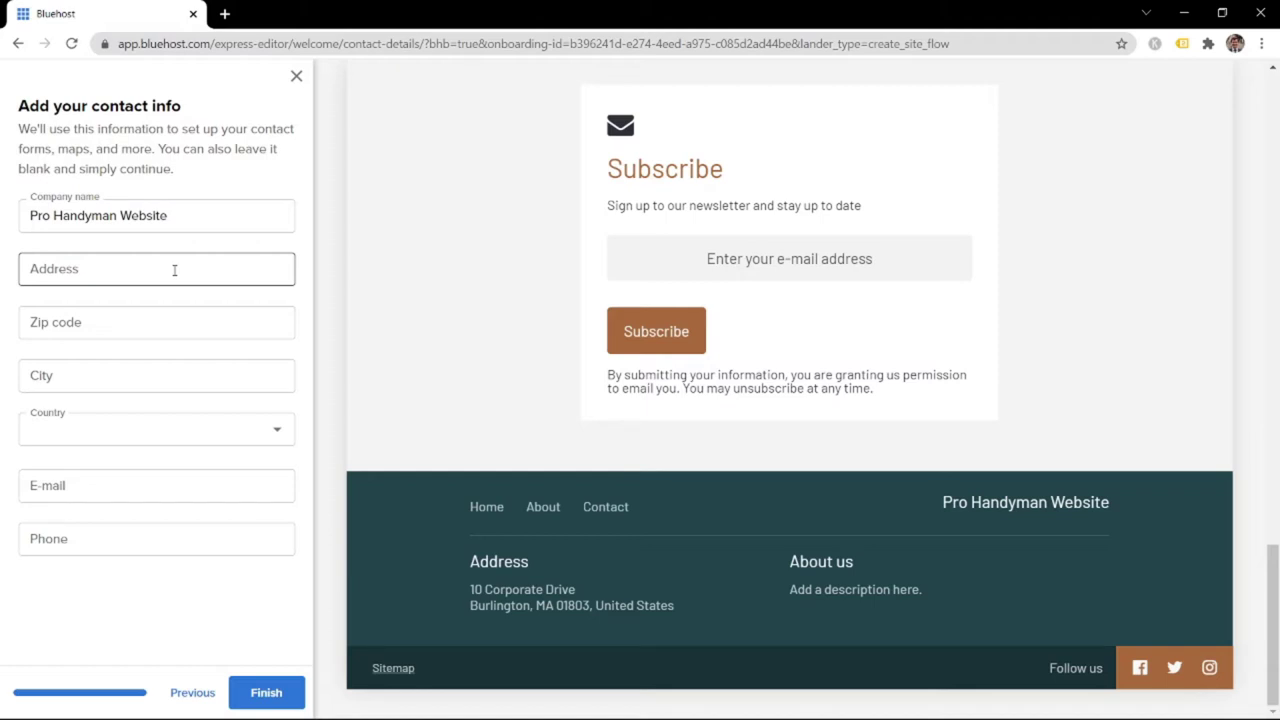
# Fill in the street address, zip code and city in the contact info
pyautogui.click(174, 270)
pyautogui.write('123 Address')
pyautogui.click(67, 320)
pyautogui.write('Z')
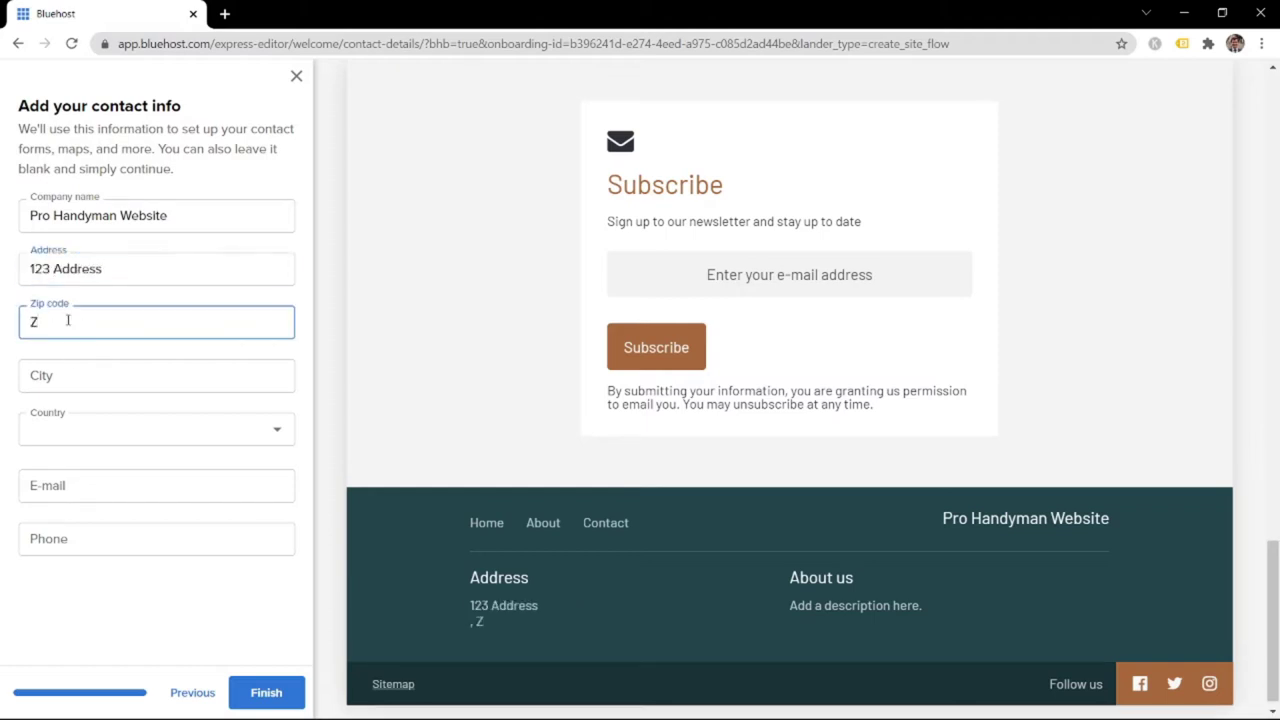
pyautogui.write('ip Code')
pyautogui.click(68, 378)
pyautogui.write('City')
# Set the contact country to United States of America and the state to California
pyautogui.click(63, 430)
pyautogui.write('United')
pyautogui.click(90, 640)
pyautogui.click(71, 481)
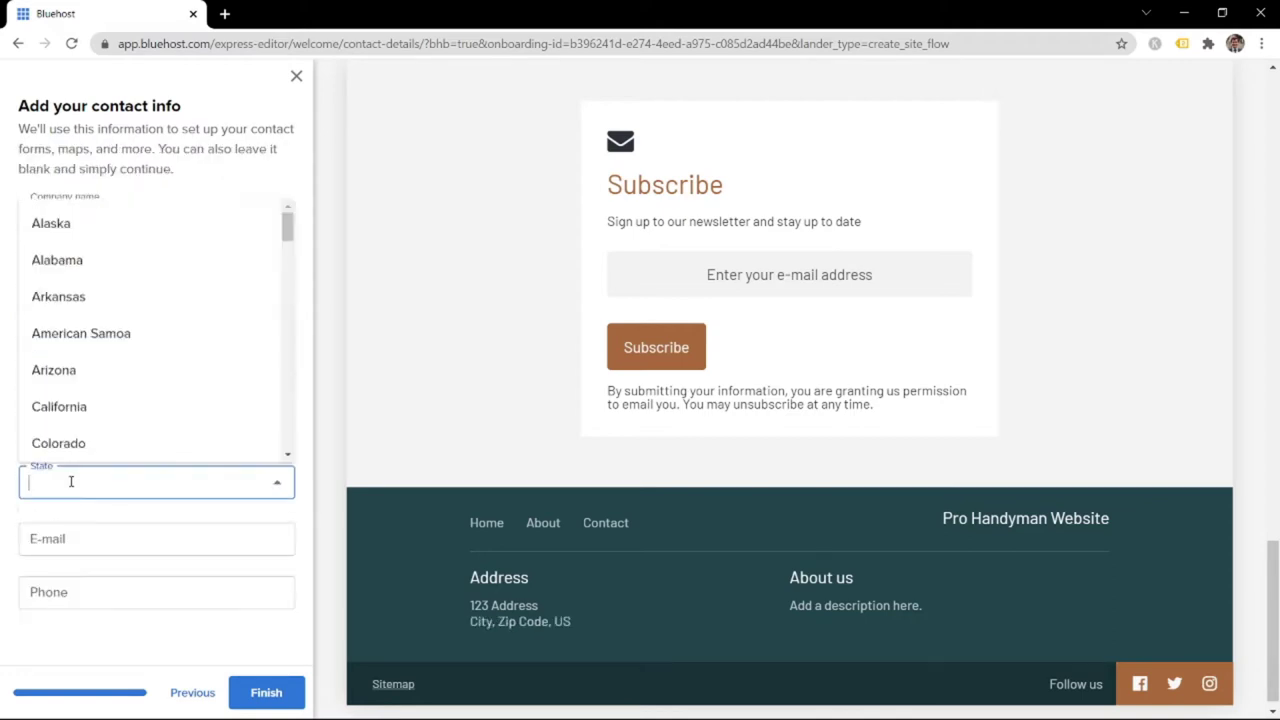
pyautogui.write('cali')
pyautogui.click(60, 527)
# Fill in the contact e-mail and phone number, and finish the site setup
pyautogui.click(70, 538)
pyautogui.write('email')
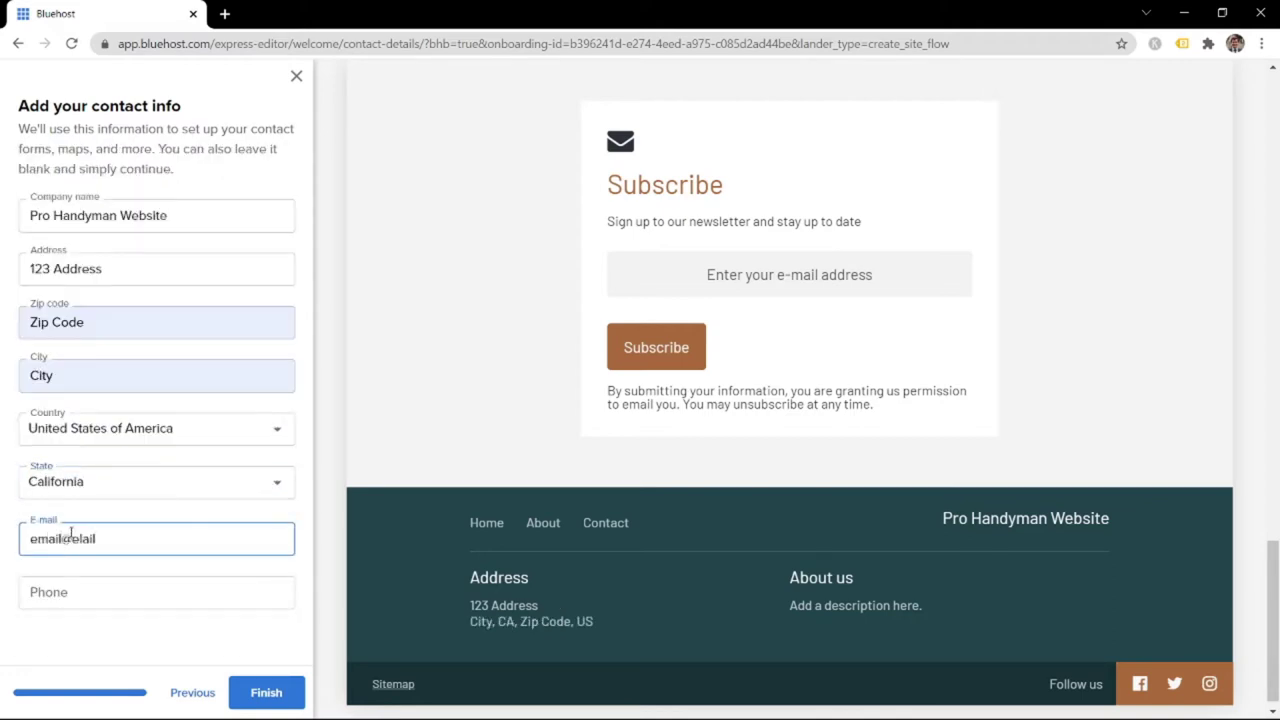
pyautogui.write('@email.com')
pyautogui.click(76, 591)
pyautogui.write('999-999-9')
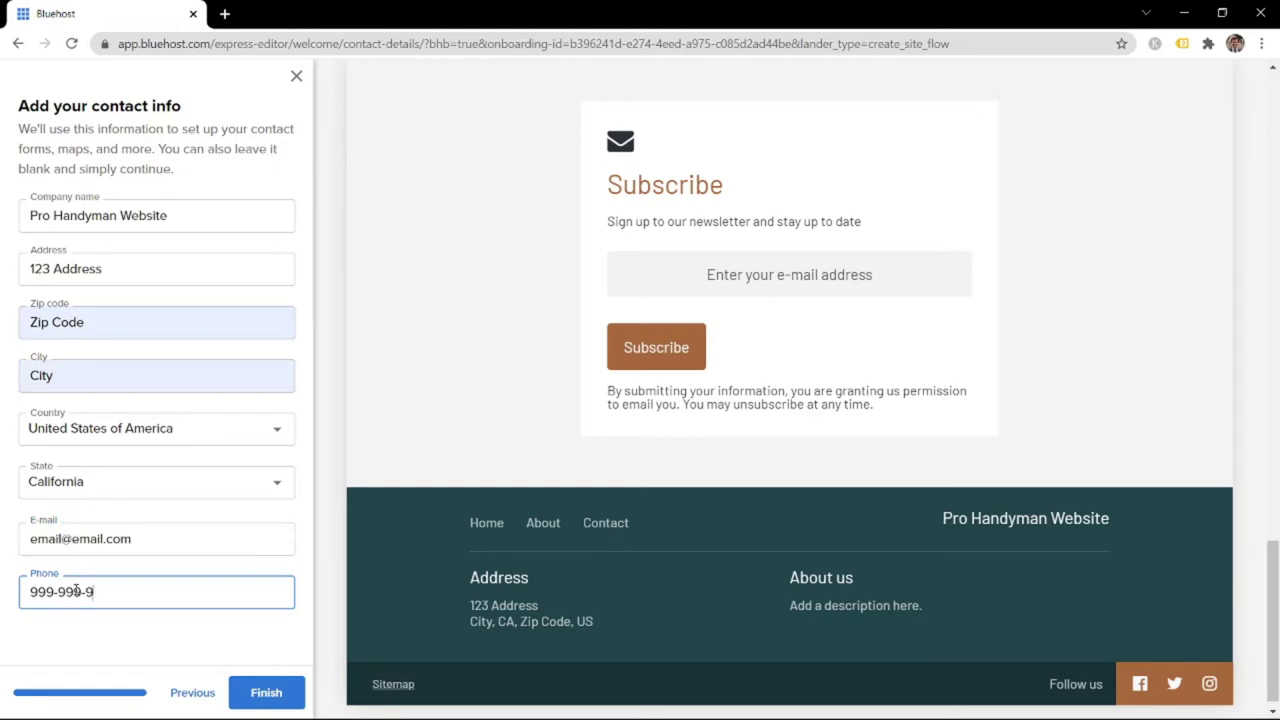
pyautogui.write('99')
pyautogui.click(266, 690)
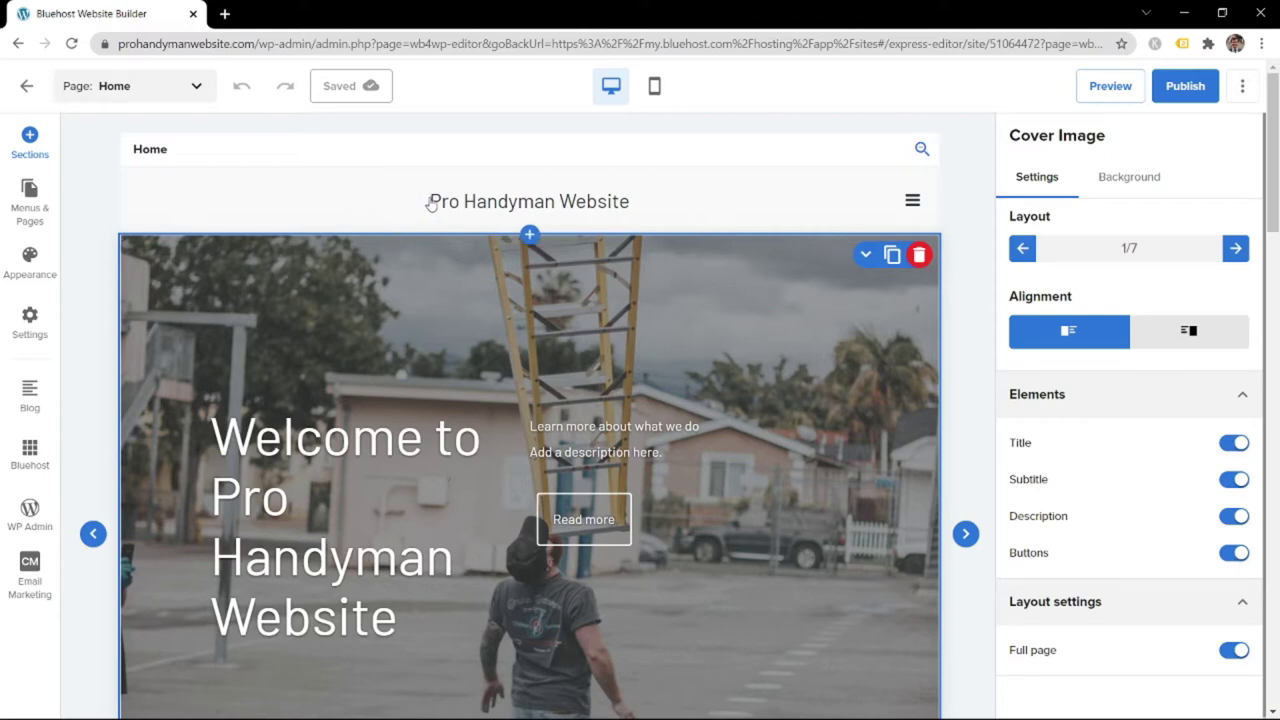
# Inspect the header's navigation settings and the overview of the Home, About and Contact pages, and return to the Home page
pyautogui.click(912, 207)
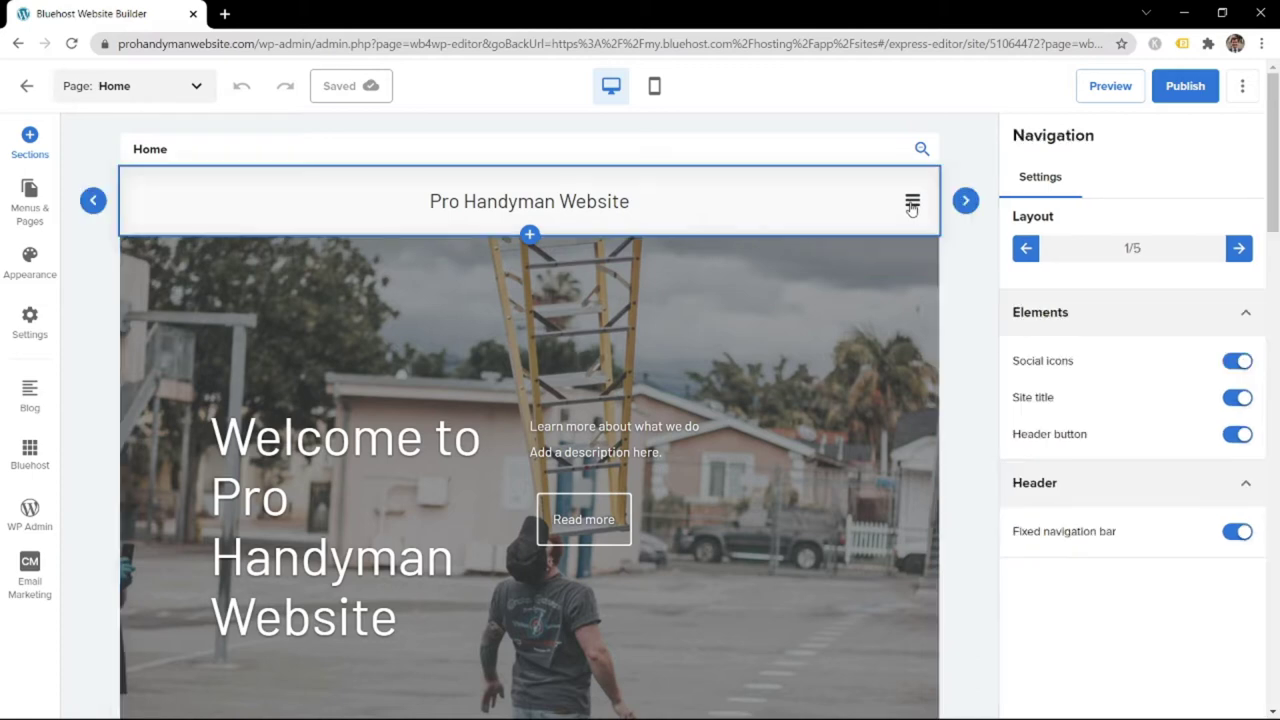
pyautogui.click(921, 150)
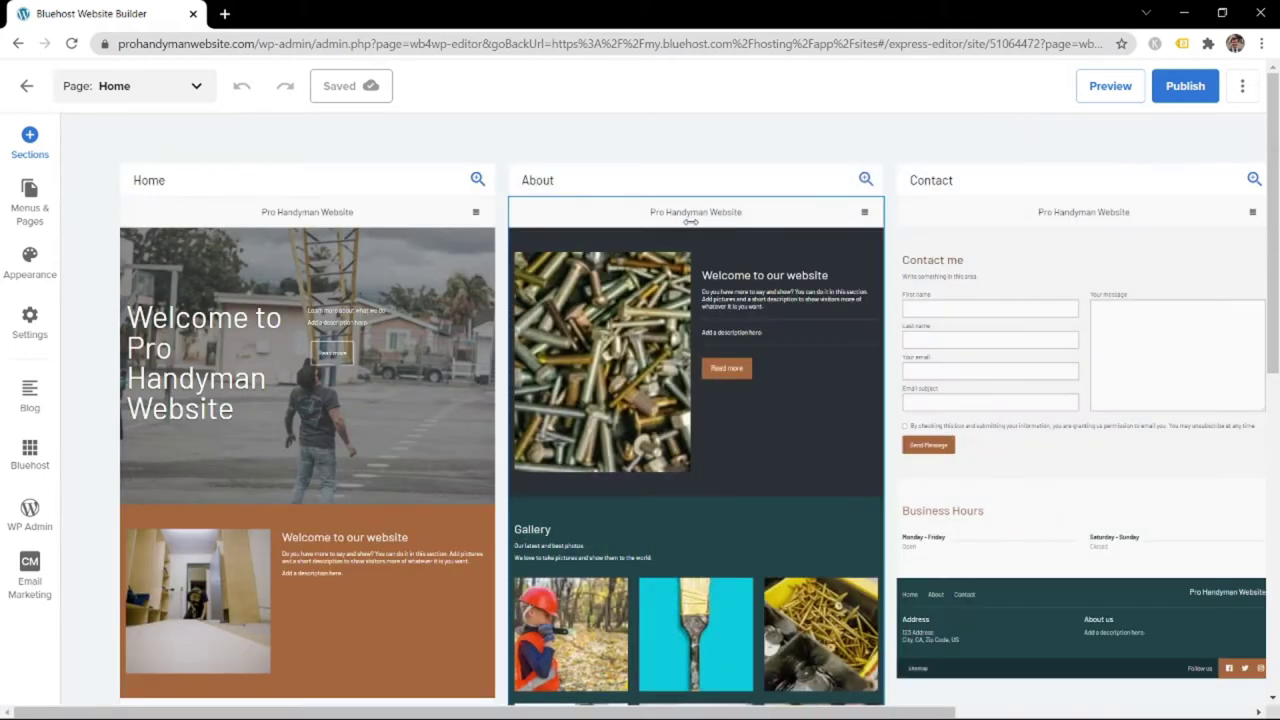
pyautogui.hscroll(5, 634, 360)
pyautogui.hscroll(-5, 634, 360)
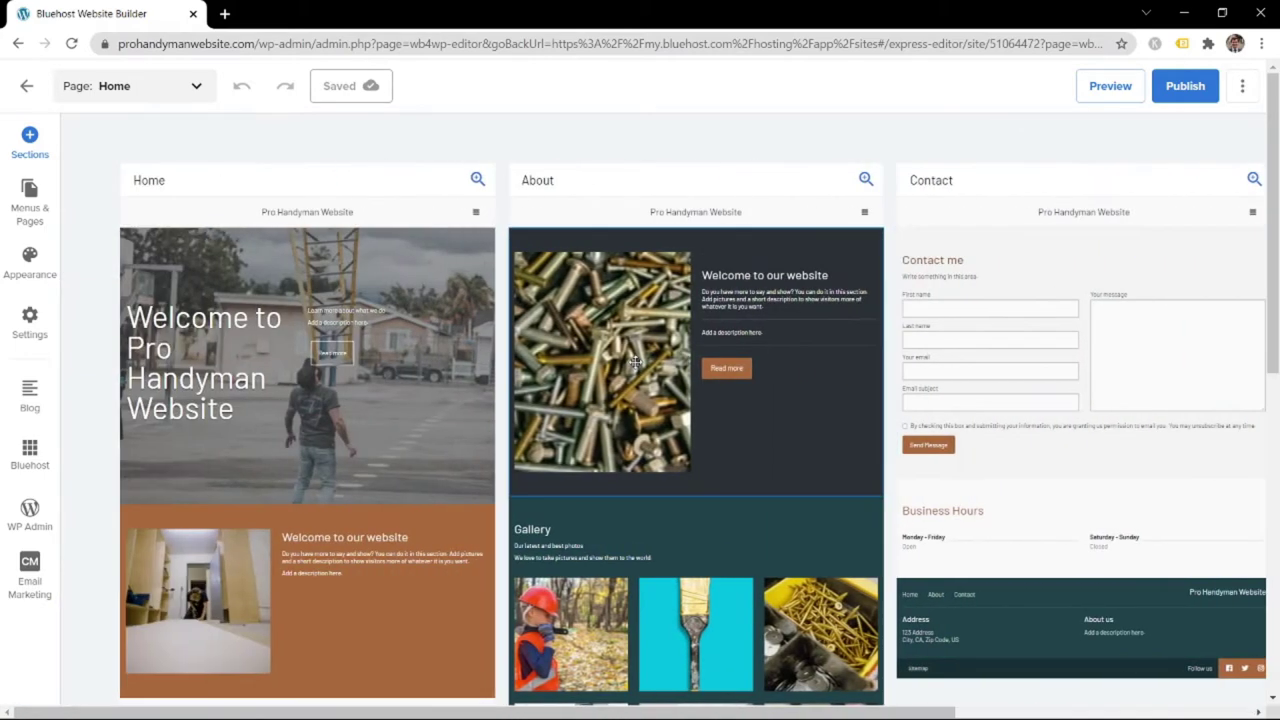
pyautogui.click(429, 184)
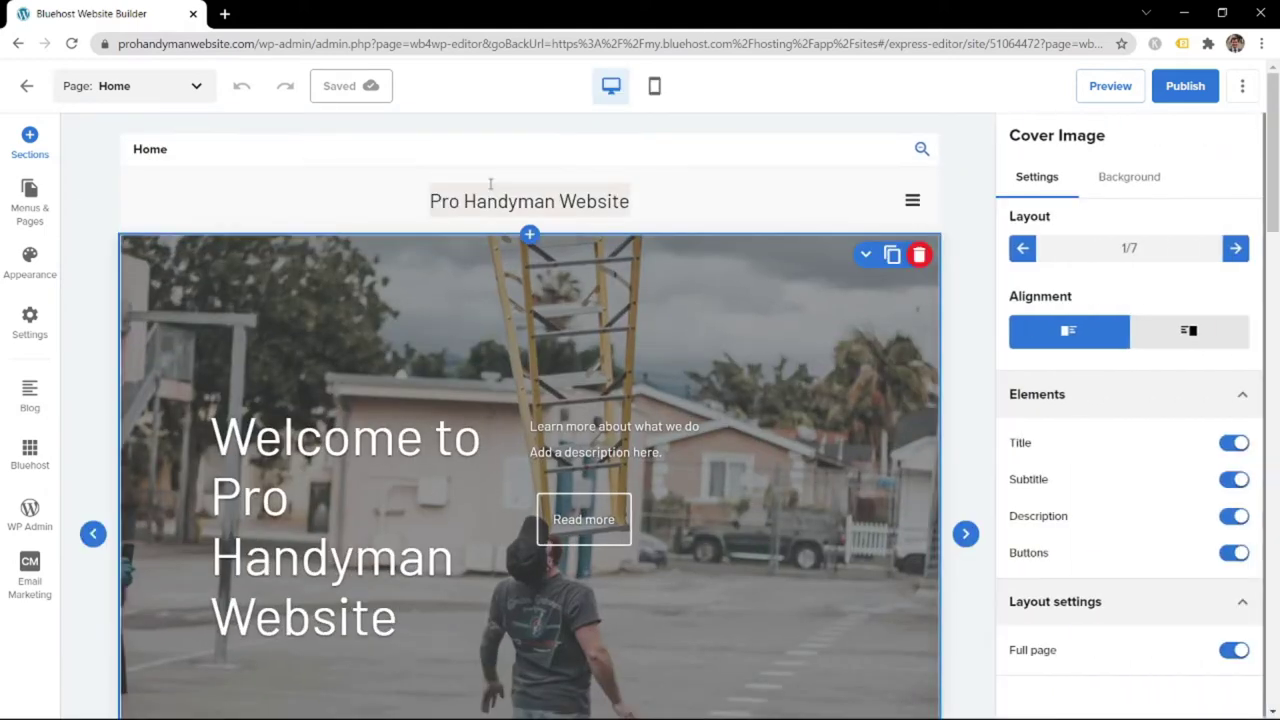
# Move the Home page's cover image section down one position and back up
pyautogui.scroll(-1, 491, 184)
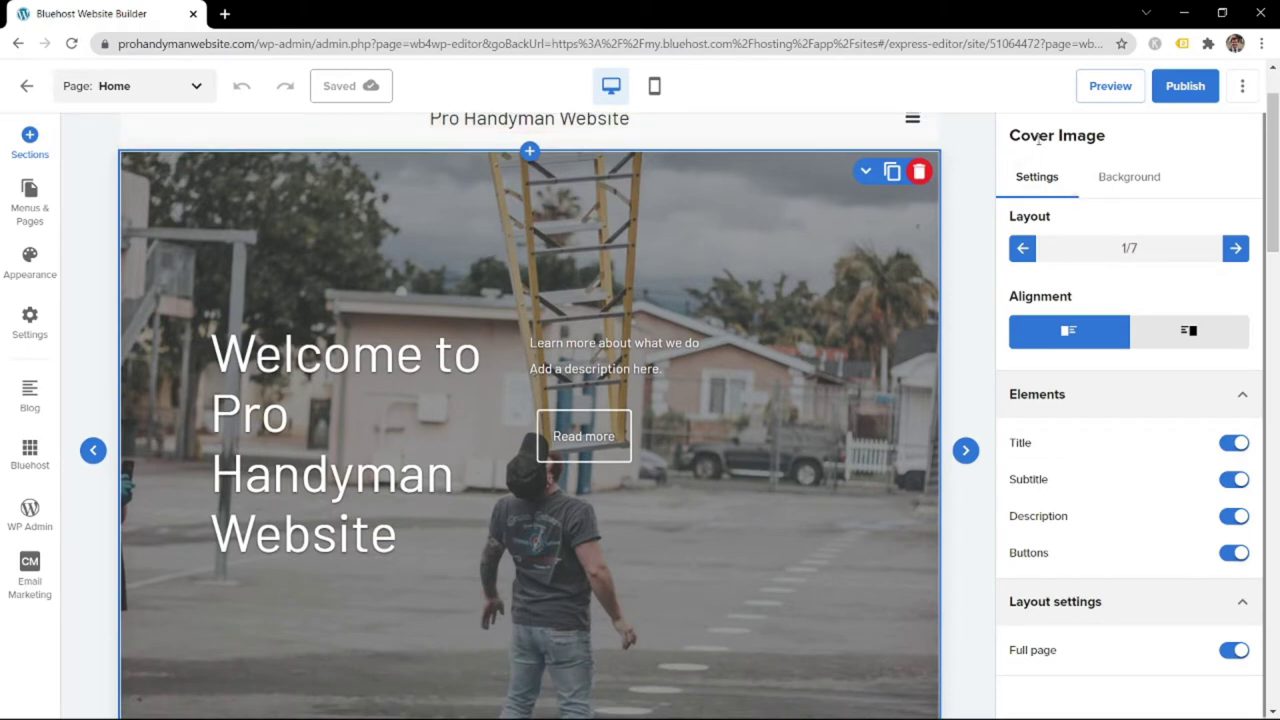
pyautogui.scroll(-1, 1055, 365)
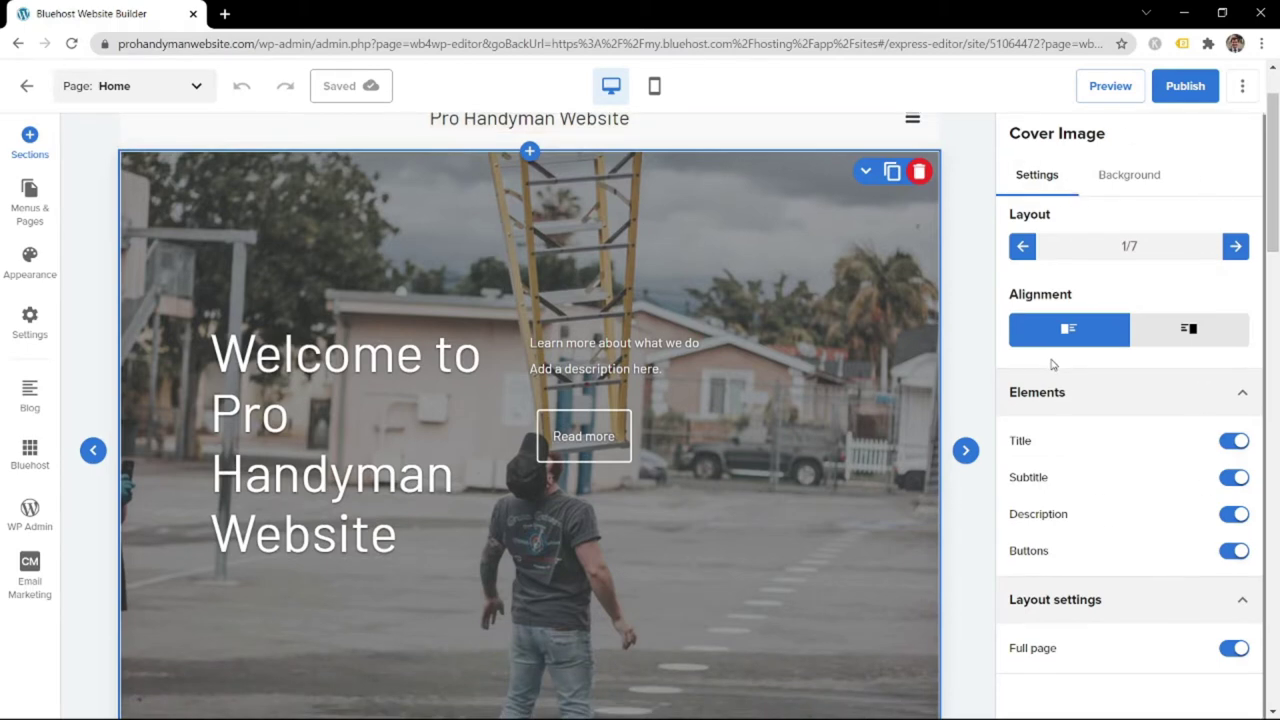
pyautogui.scroll(-2, 1151, 366)
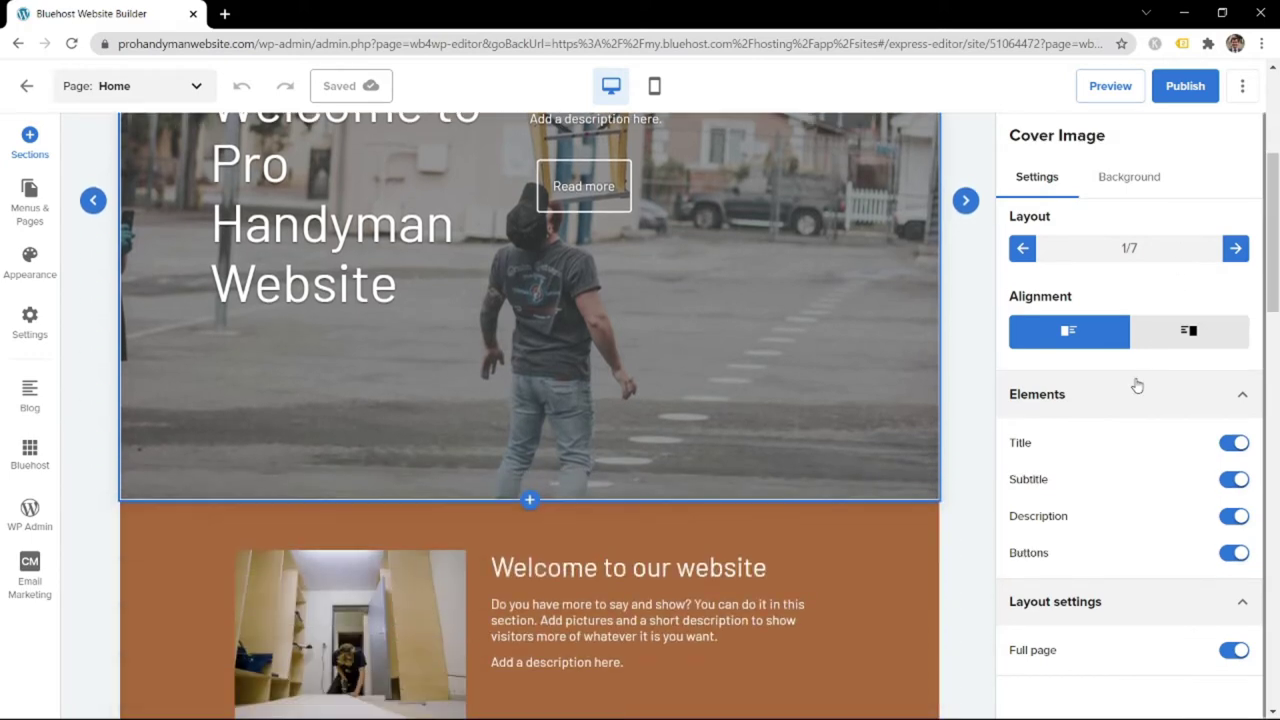
pyautogui.scroll(2, 1136, 386)
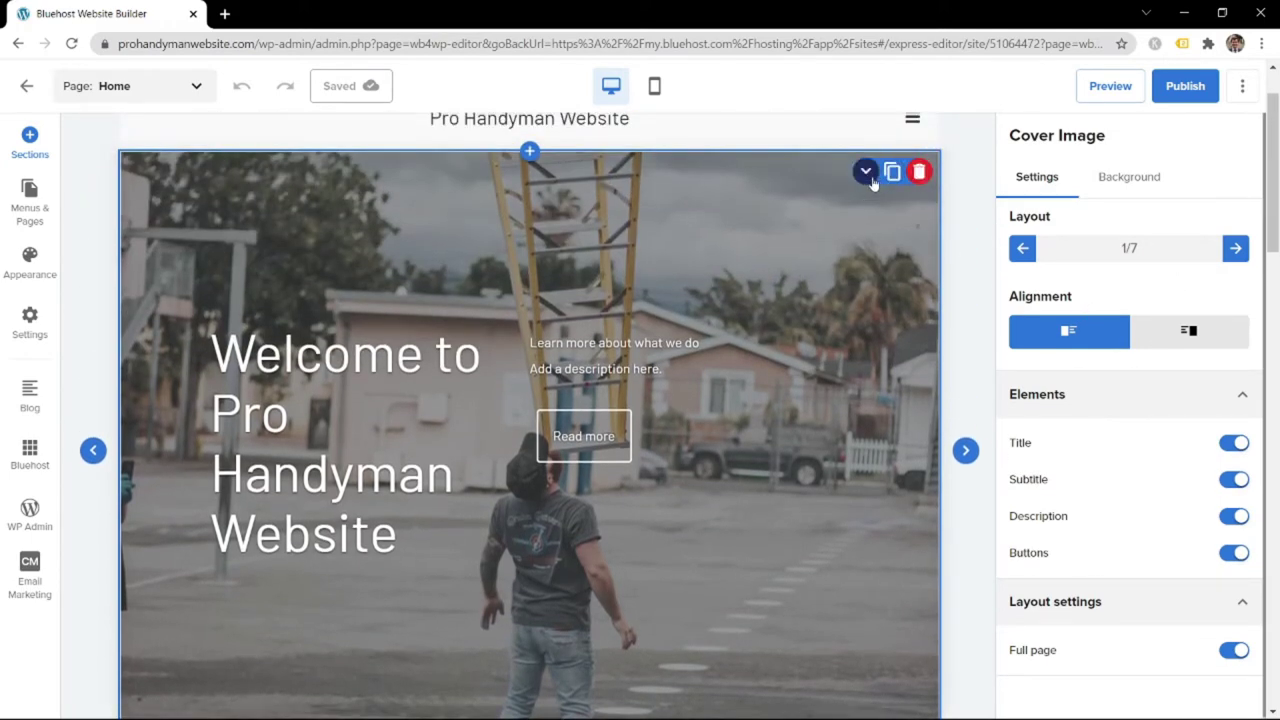
pyautogui.click(865, 173)
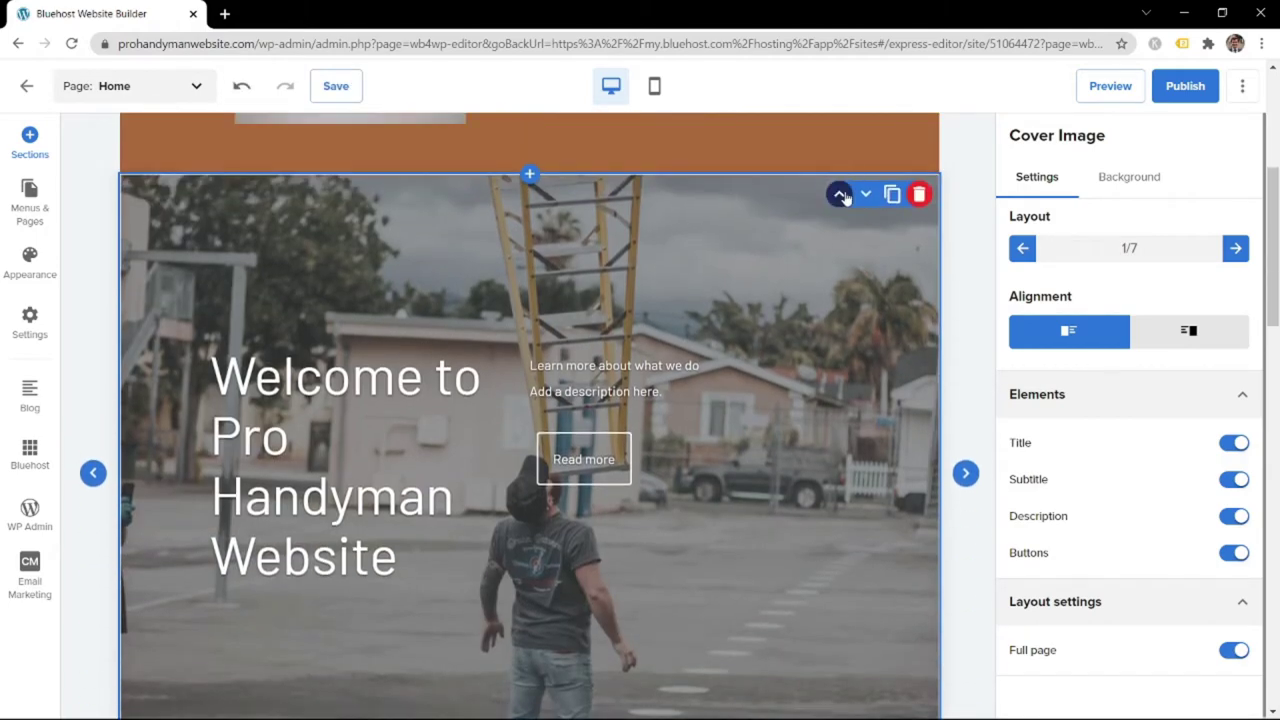
pyautogui.click(841, 195)
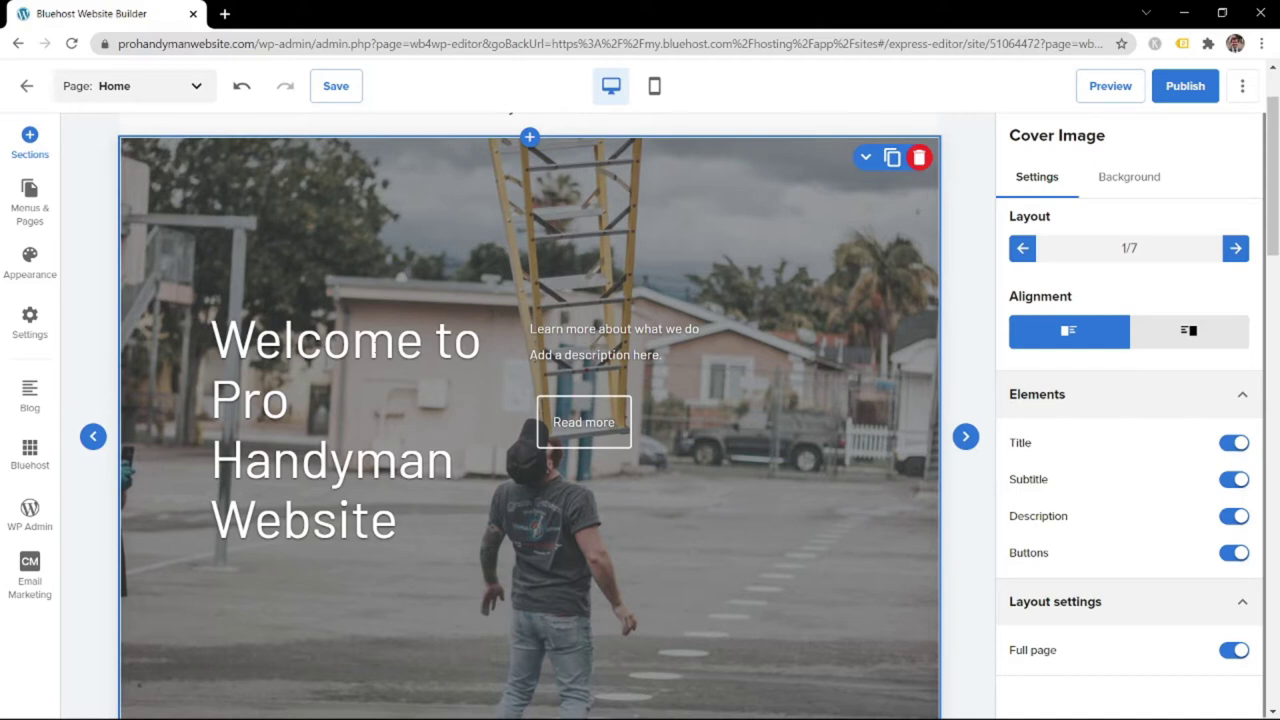
pyautogui.click(516, 533)
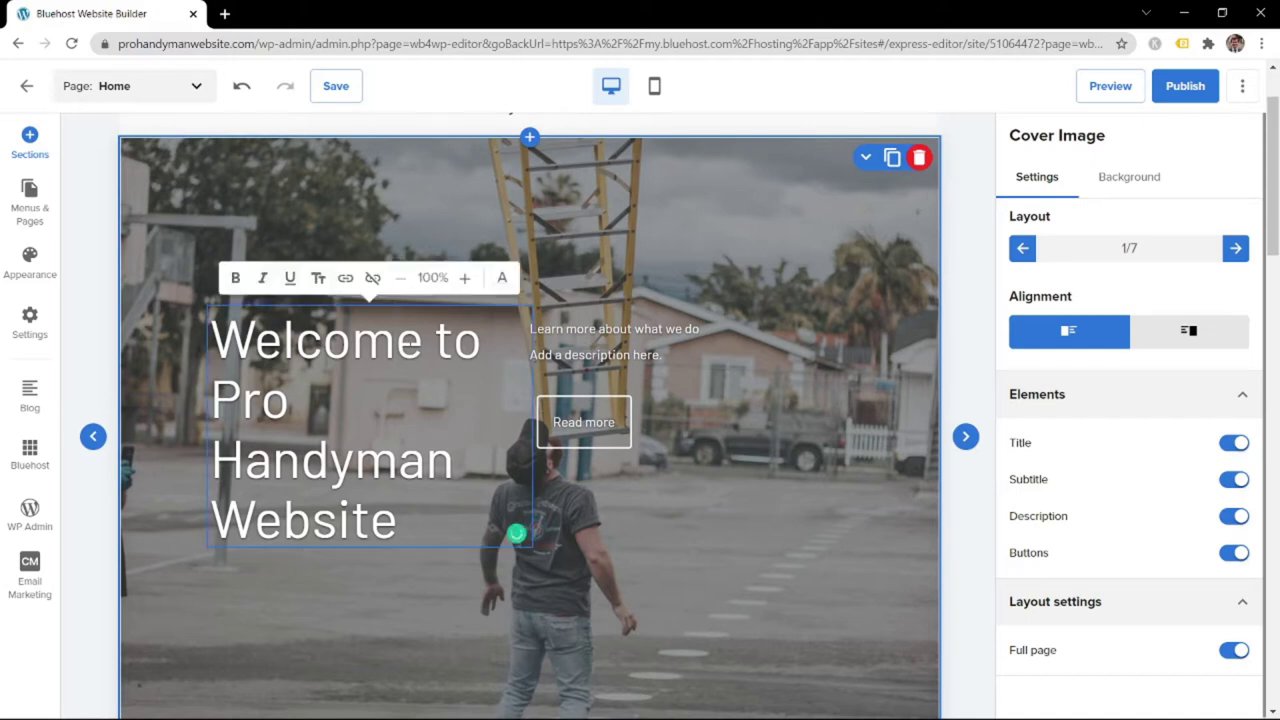
pyautogui.hotkey('ctrl', 'End')
pyautogui.write('-')
pyautogui.press('BackSpace')
pyautogui.click(584, 488)
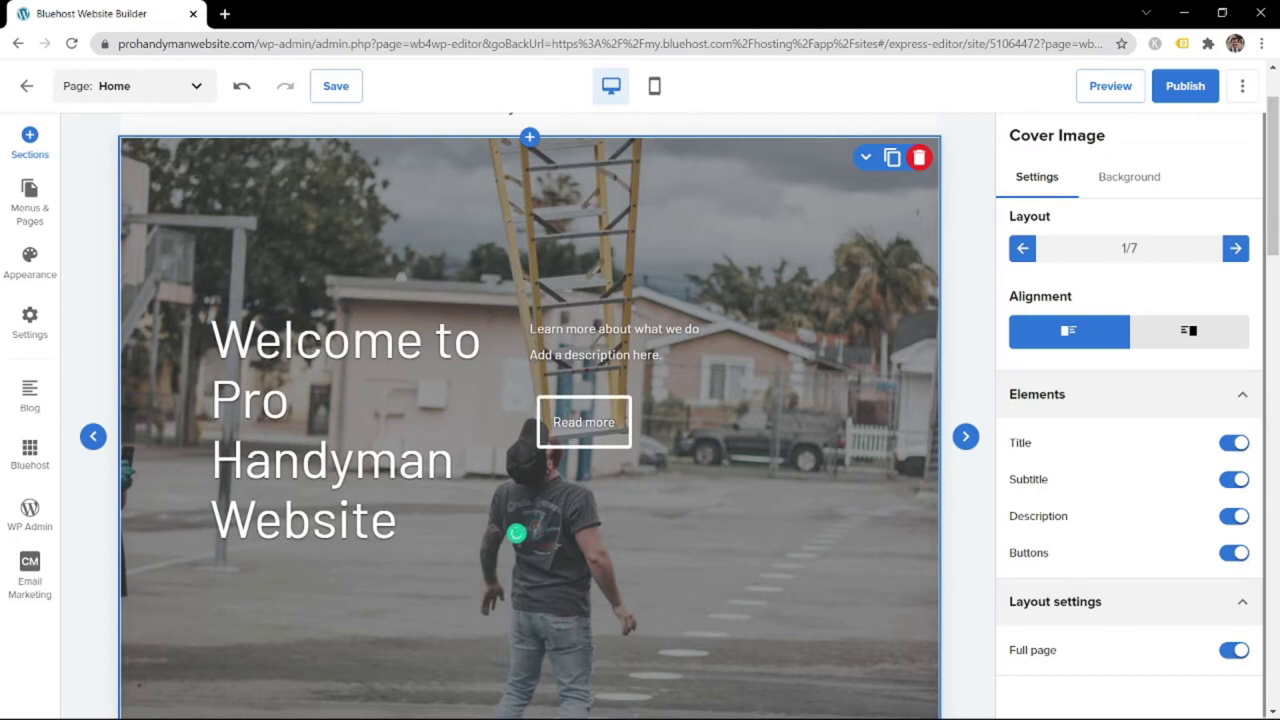
# Style the cover image's "Read more" button as small and bordered in white, trying the brown colour, filled style and large size first
pyautogui.click(584, 422)
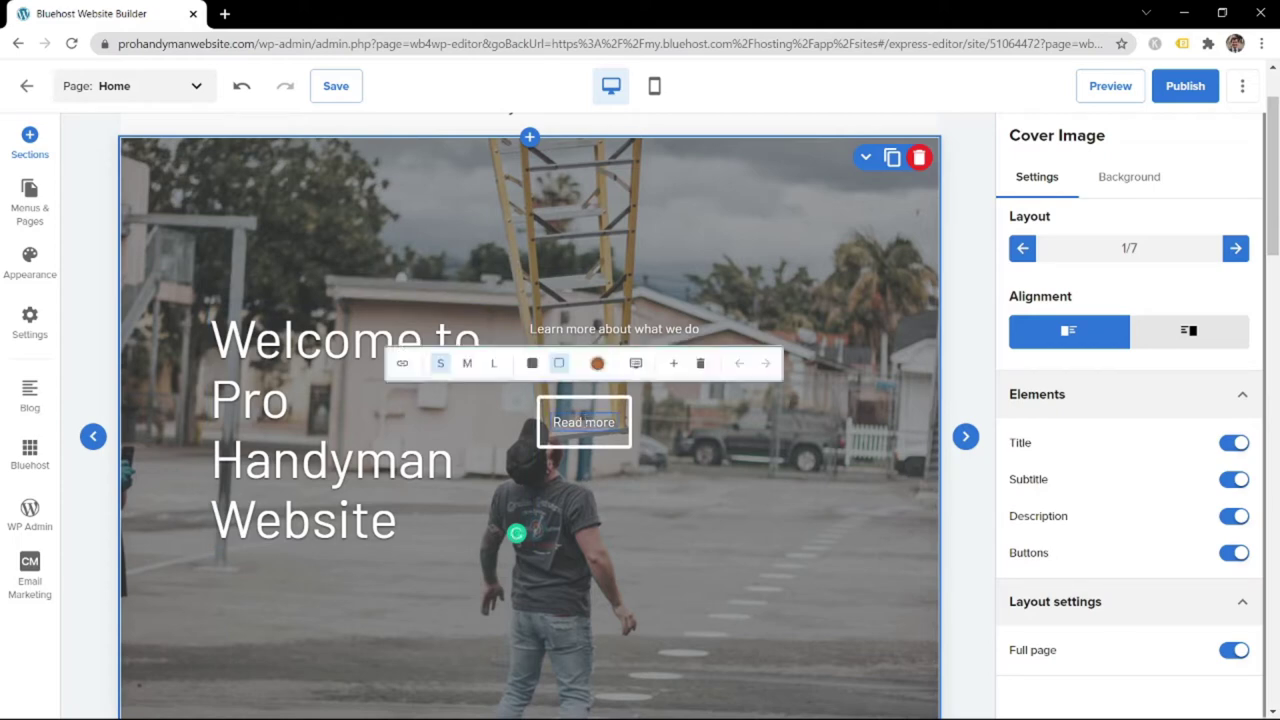
pyautogui.click(597, 363)
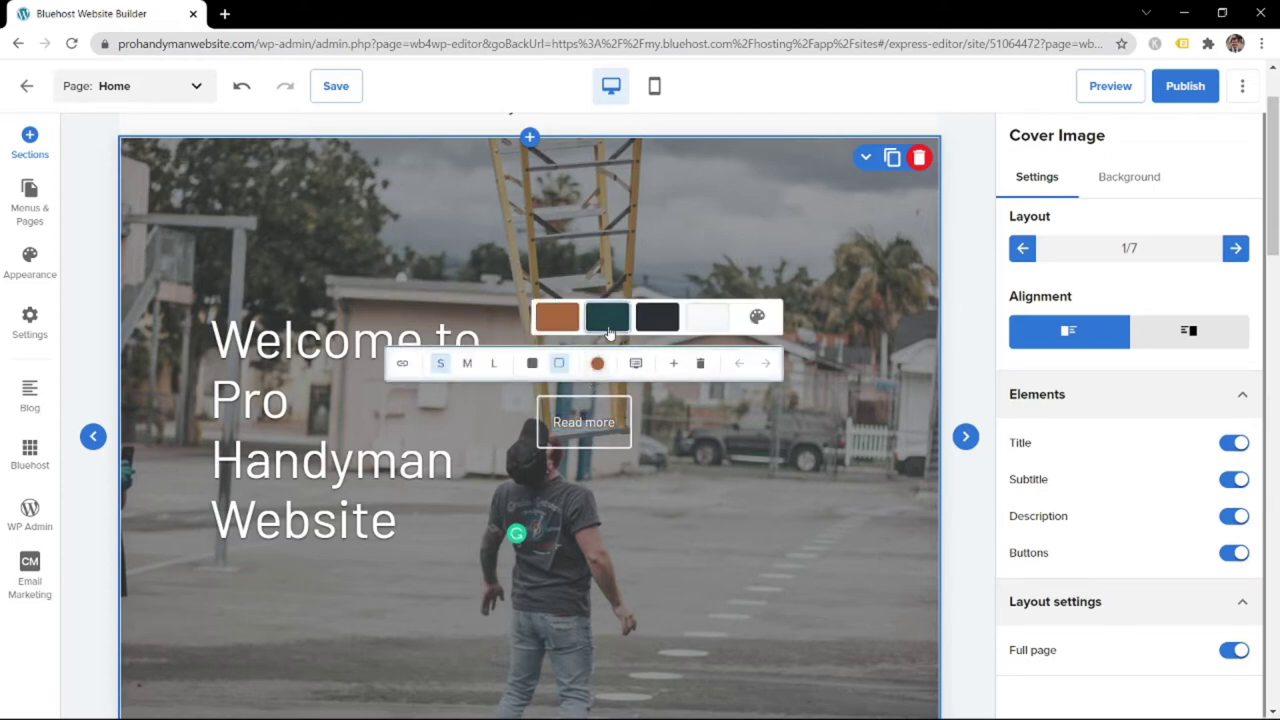
pyautogui.click(557, 317)
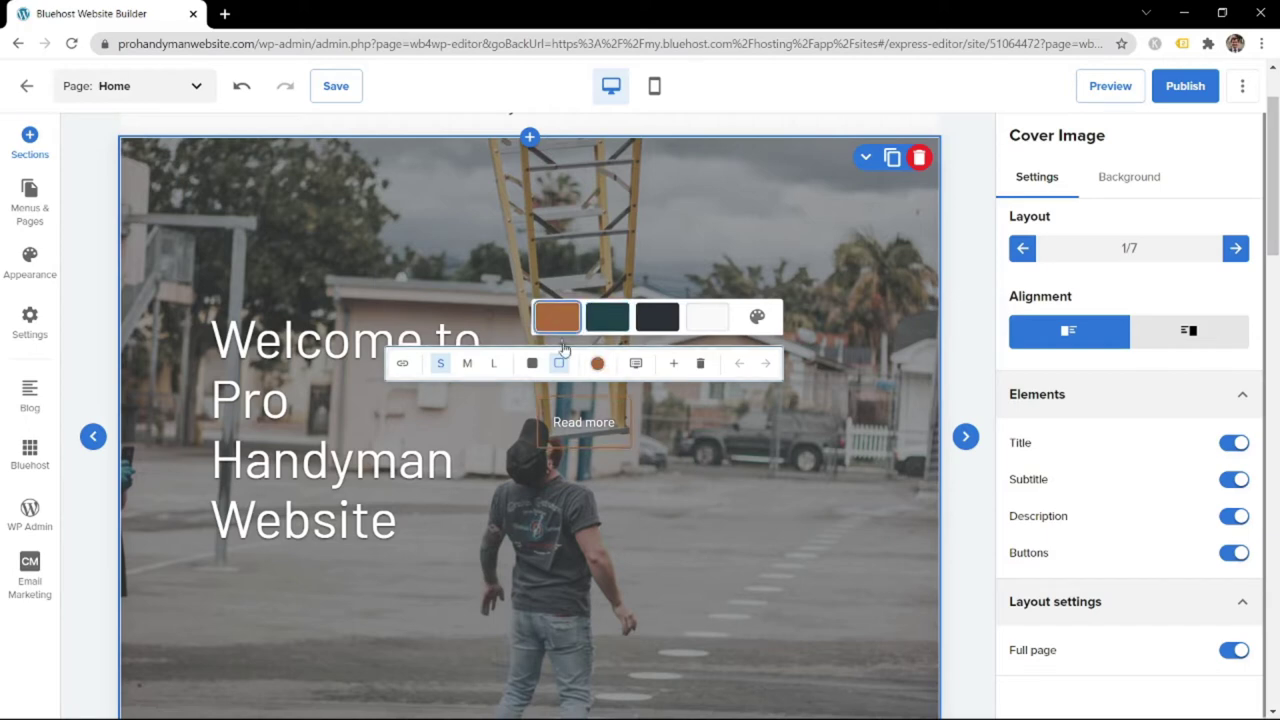
pyautogui.click(706, 317)
pyautogui.click(532, 364)
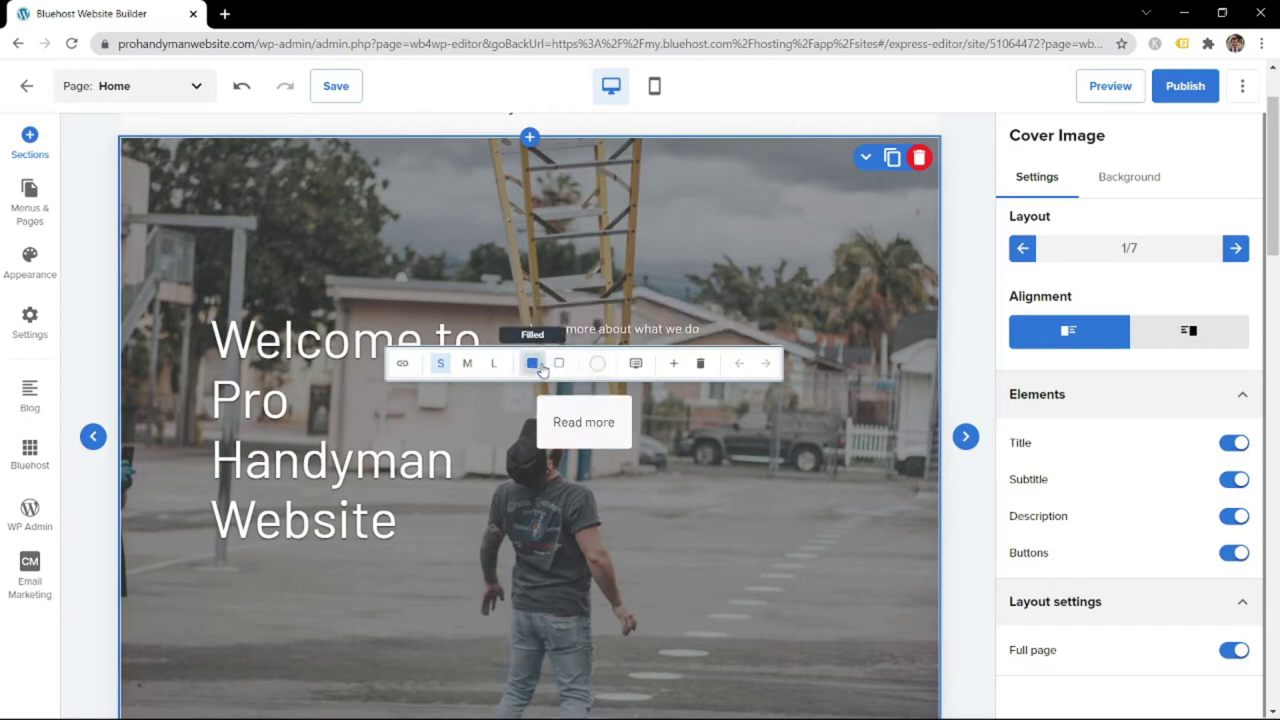
pyautogui.click(559, 365)
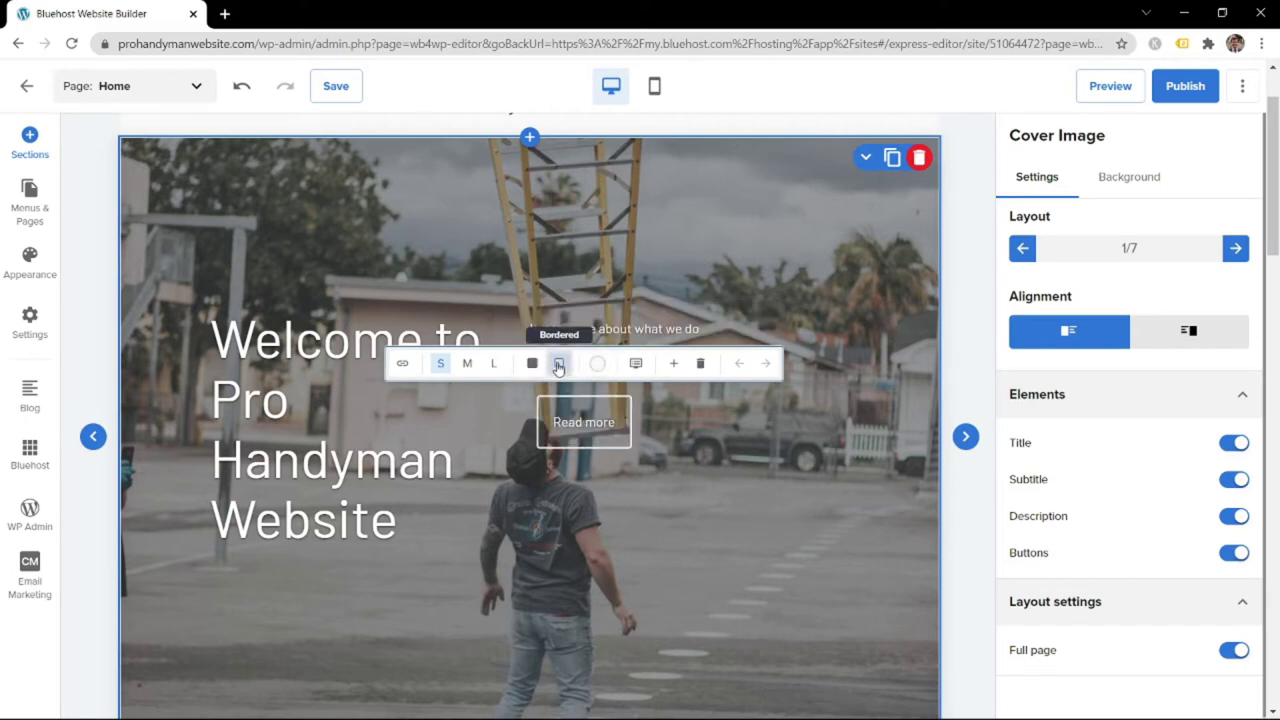
pyautogui.click(493, 364)
pyautogui.click(443, 365)
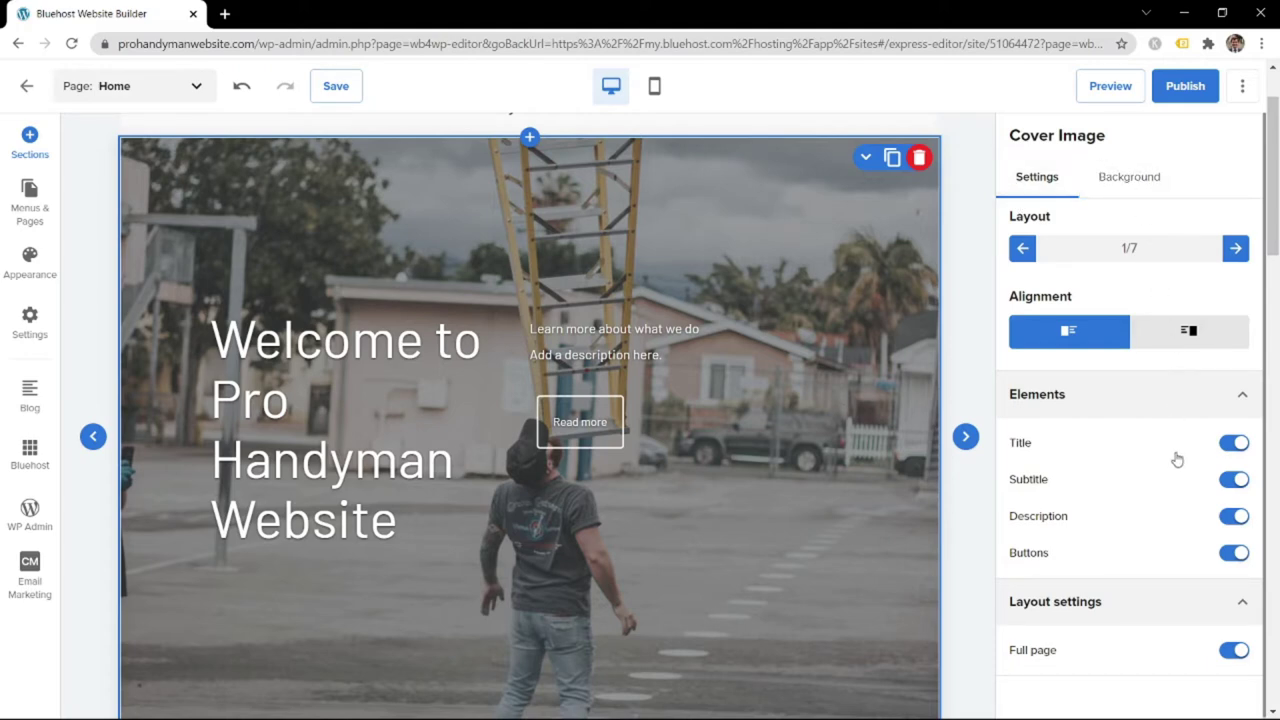
# Turn off the cover image's title, subtitle, description and buttons, and turn all but the subtitle back on
pyautogui.click(1234, 444)
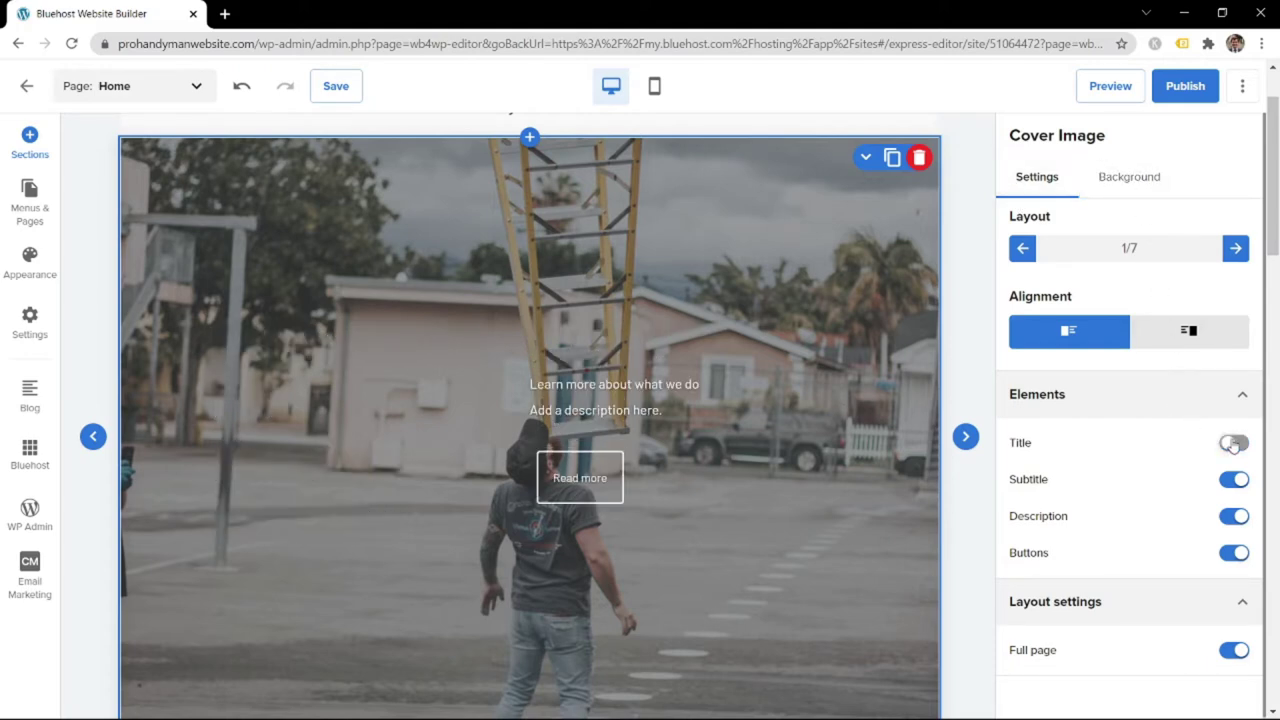
pyautogui.click(1236, 483)
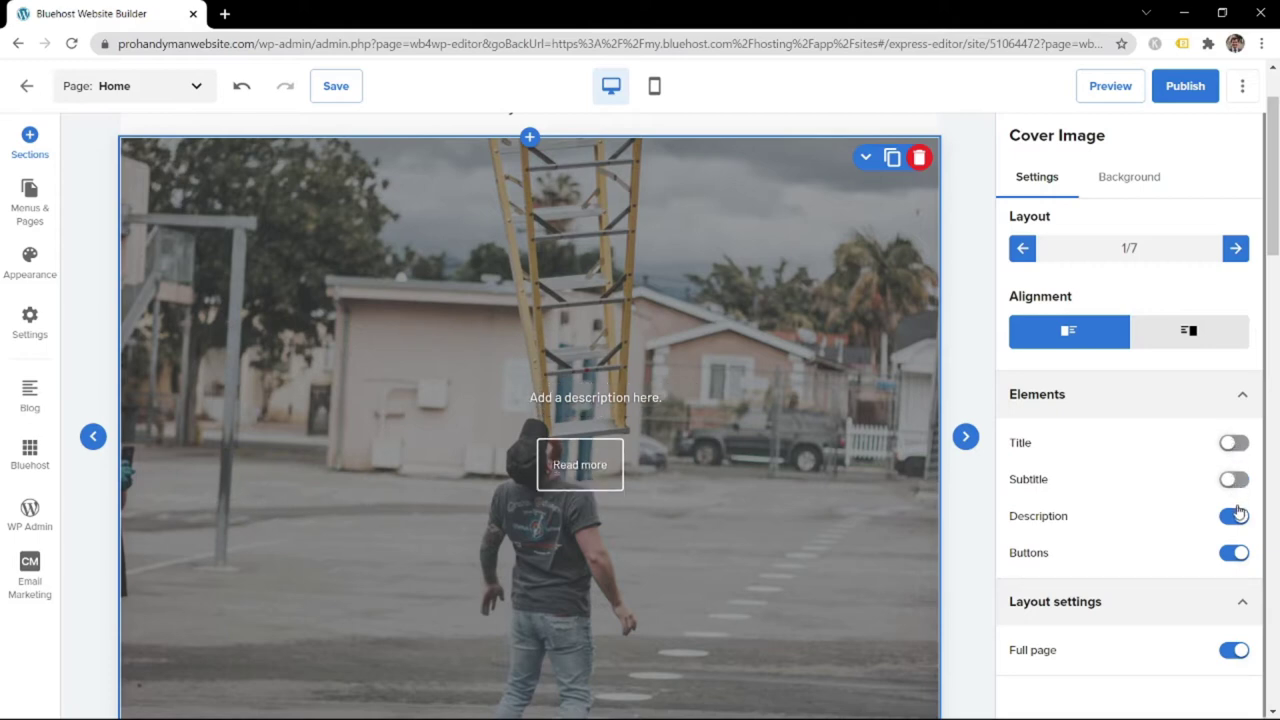
pyautogui.click(1238, 517)
pyautogui.click(1234, 556)
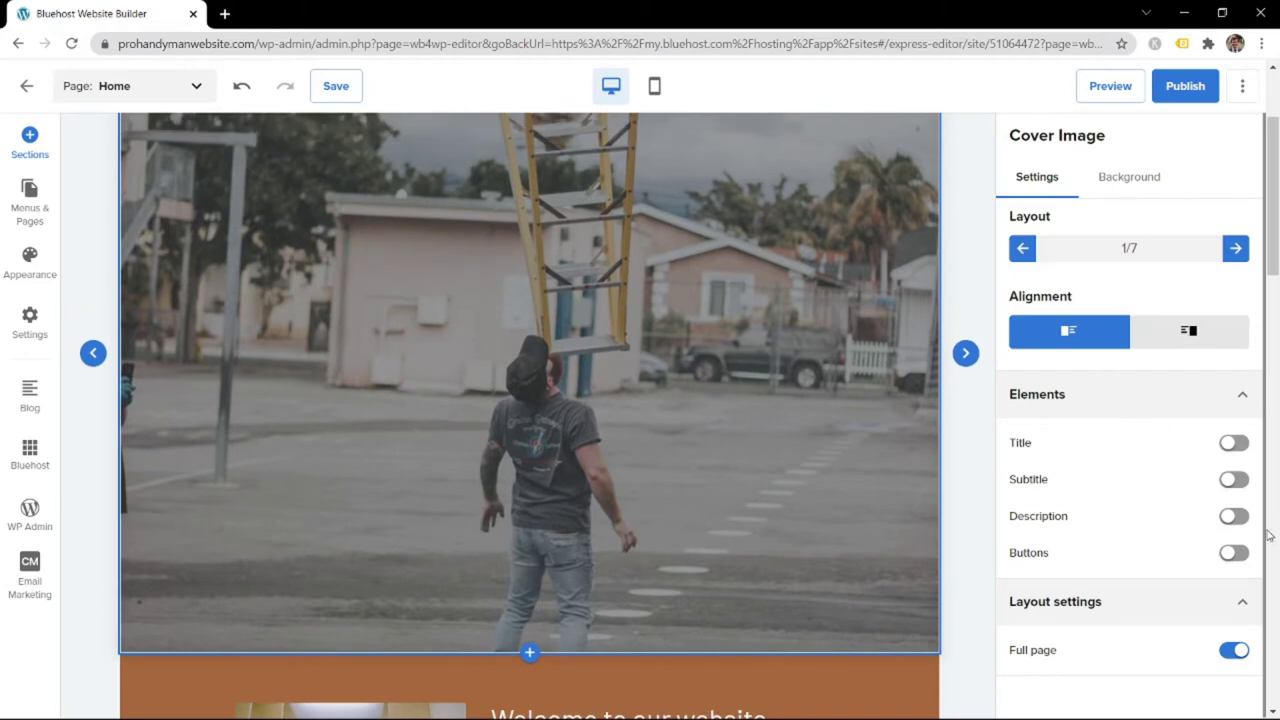
pyautogui.click(1228, 447)
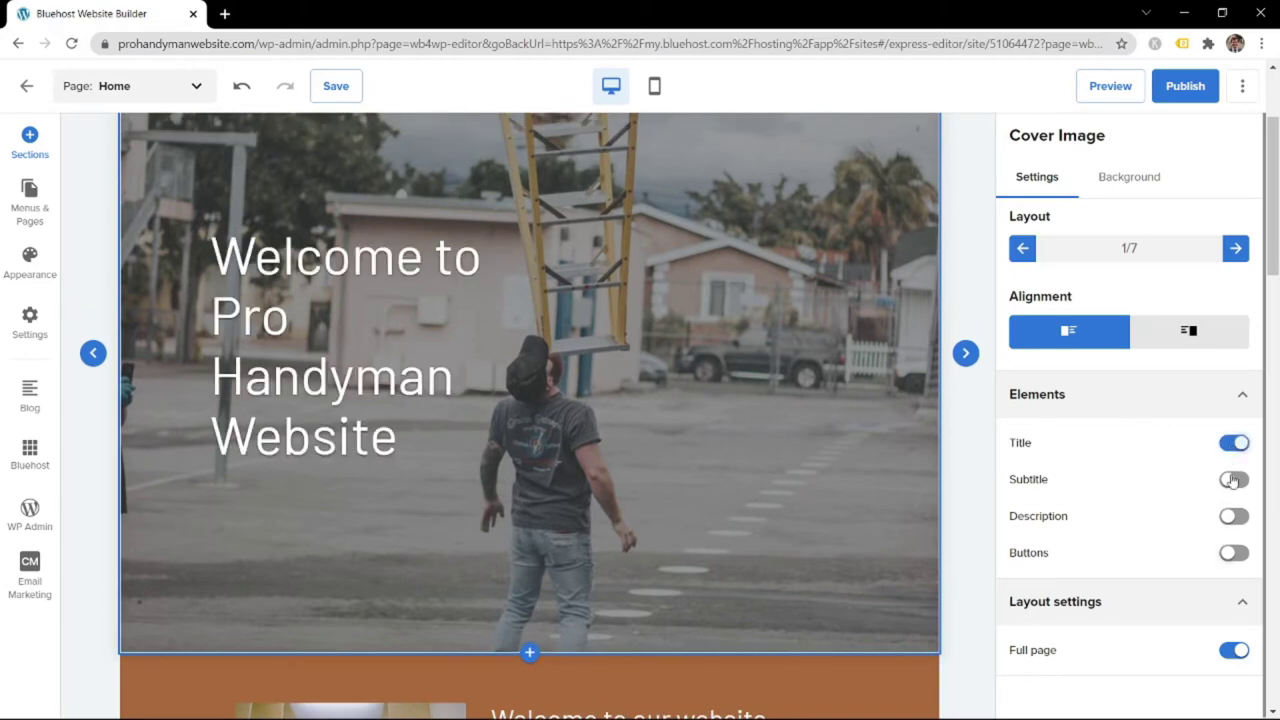
pyautogui.click(1232, 522)
pyautogui.click(1229, 558)
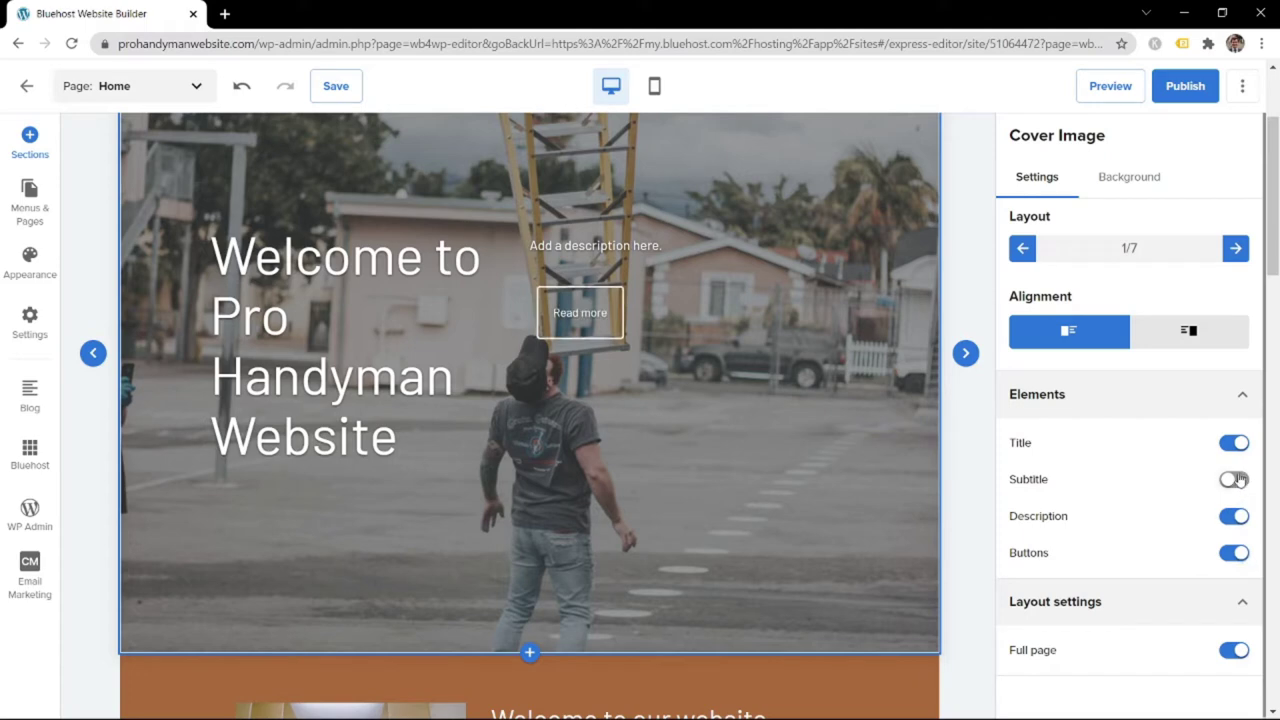
# Try the cover image without the full page setting, and turn full page back on
pyautogui.scroll(-2, 1157, 491)
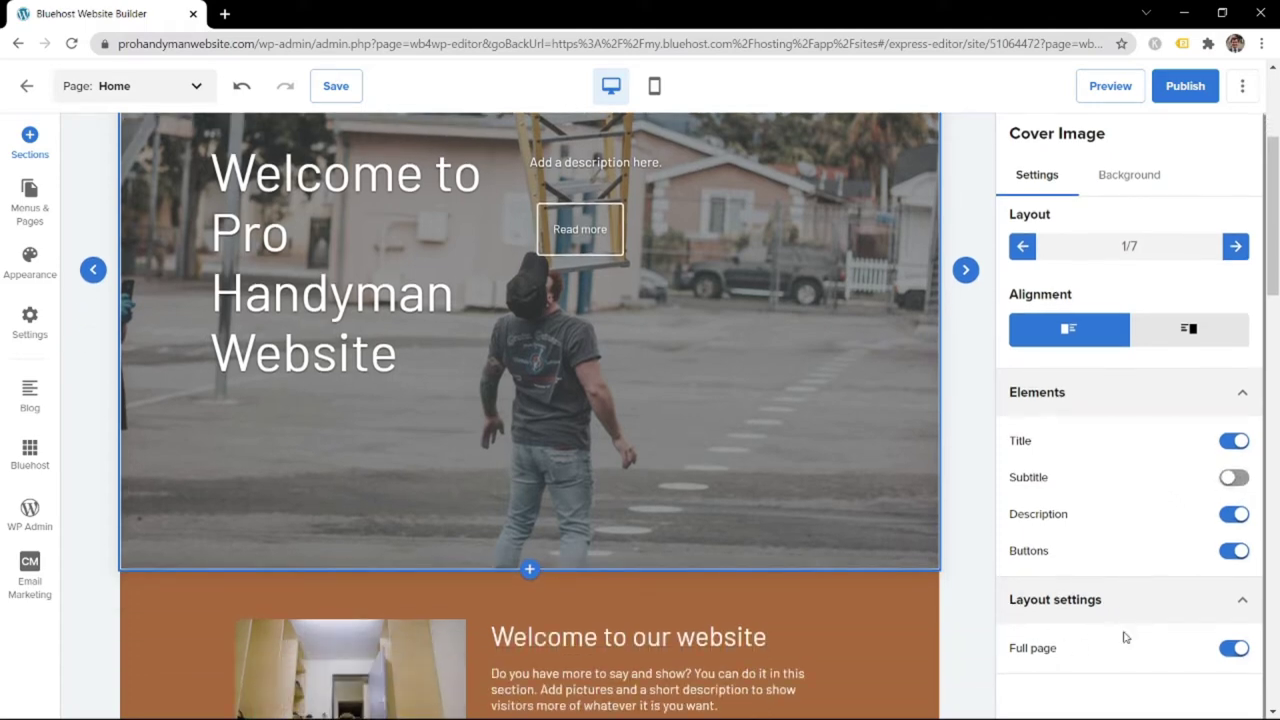
pyautogui.scroll(2, 700, 360)
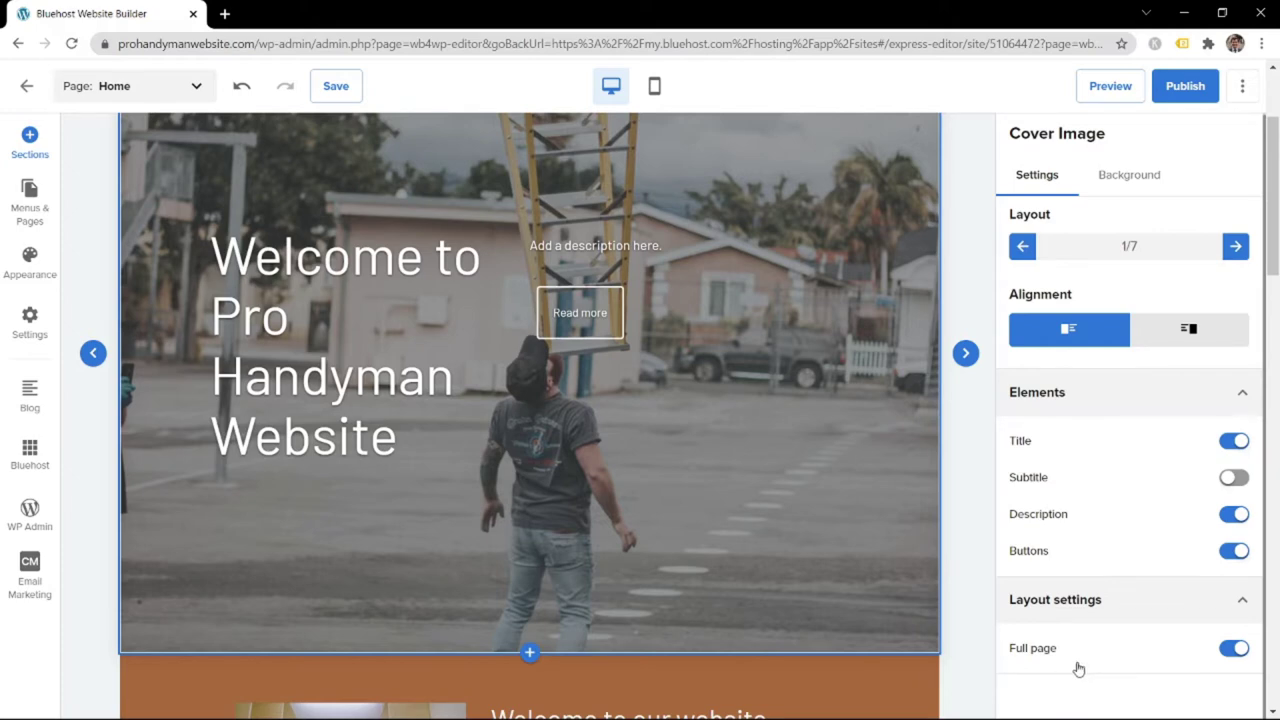
pyautogui.click(1234, 650)
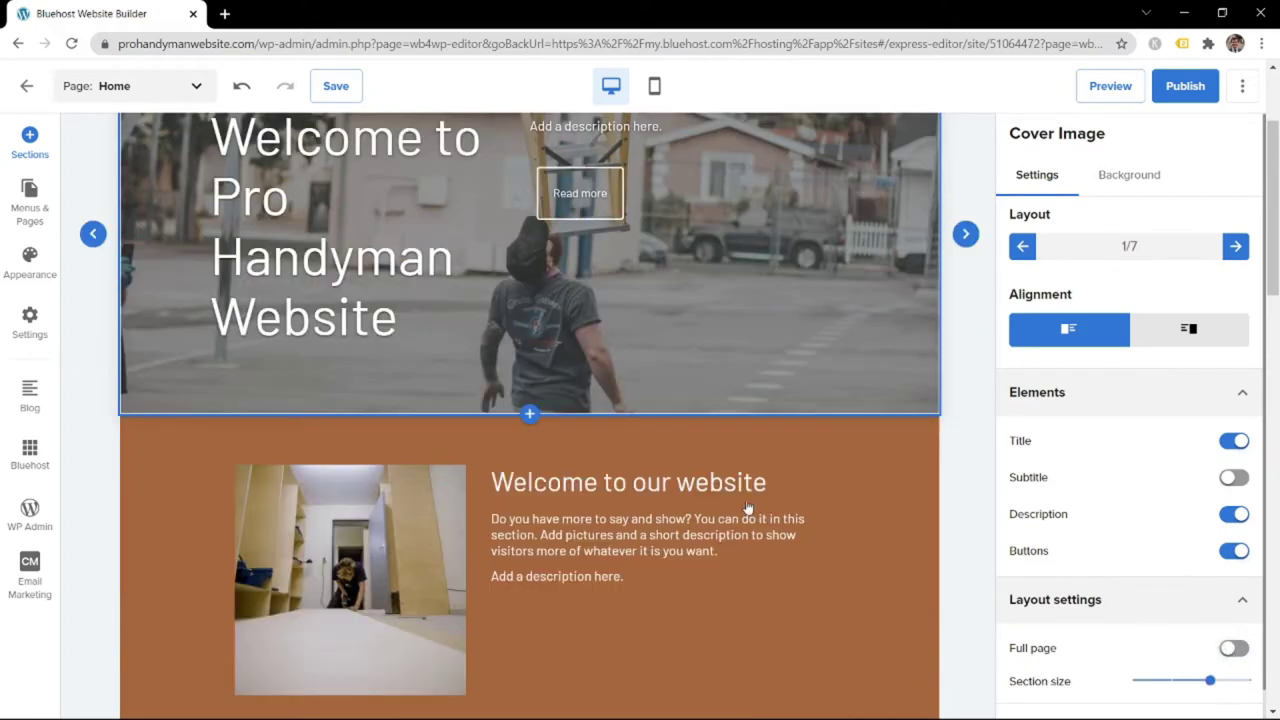
pyautogui.scroll(1, 679, 455)
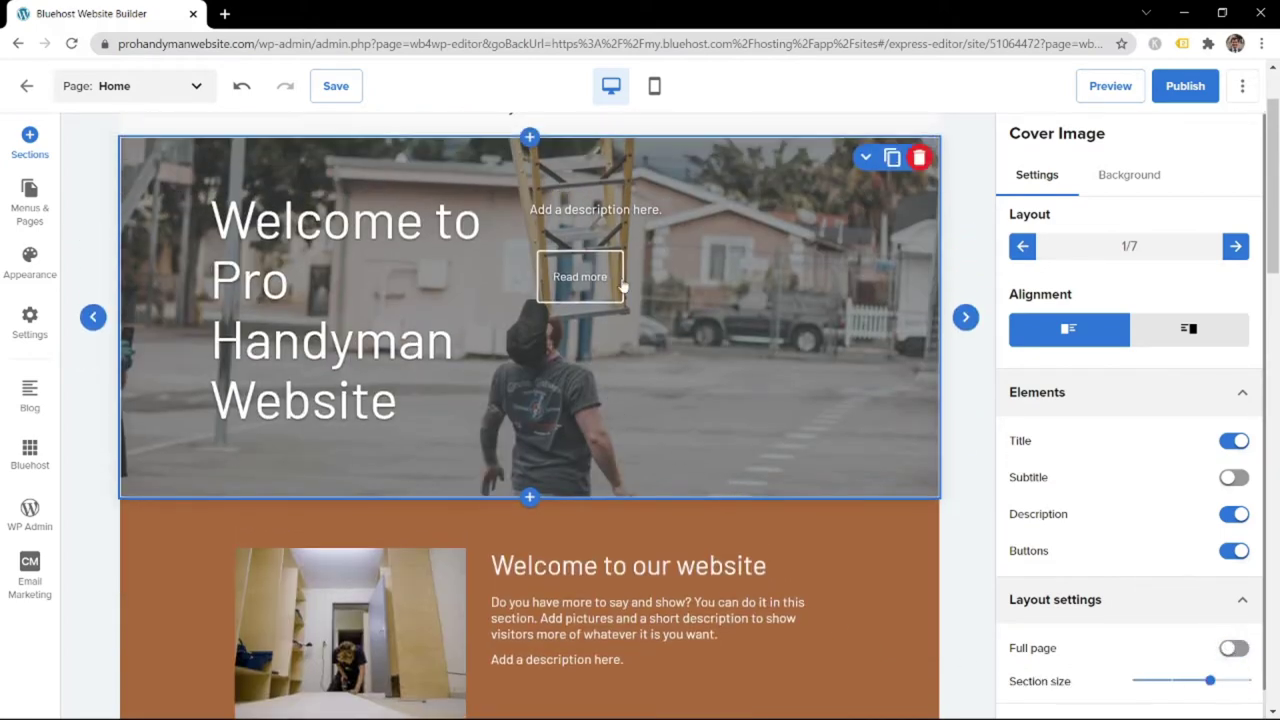
pyautogui.moveTo(1210, 680)
pyautogui.mouseDown()
pyautogui.moveTo(1248, 680)
pyautogui.moveTo(1134, 677)
pyautogui.moveTo(1210, 680)
pyautogui.mouseUp()
pyautogui.click(1235, 651)
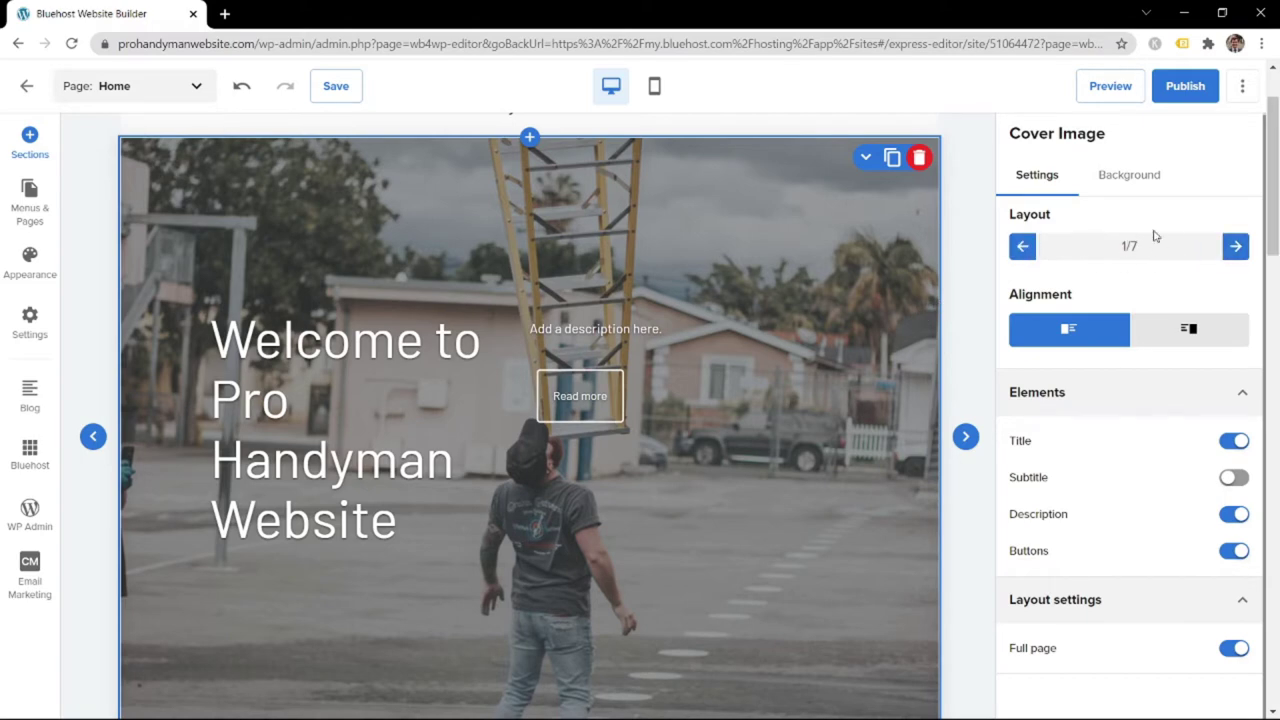
# Browse the alternative cover image layouts and apply layout 6/7 with the centred title, divider line and button
pyautogui.click(1235, 246)
pyautogui.click(966, 440)
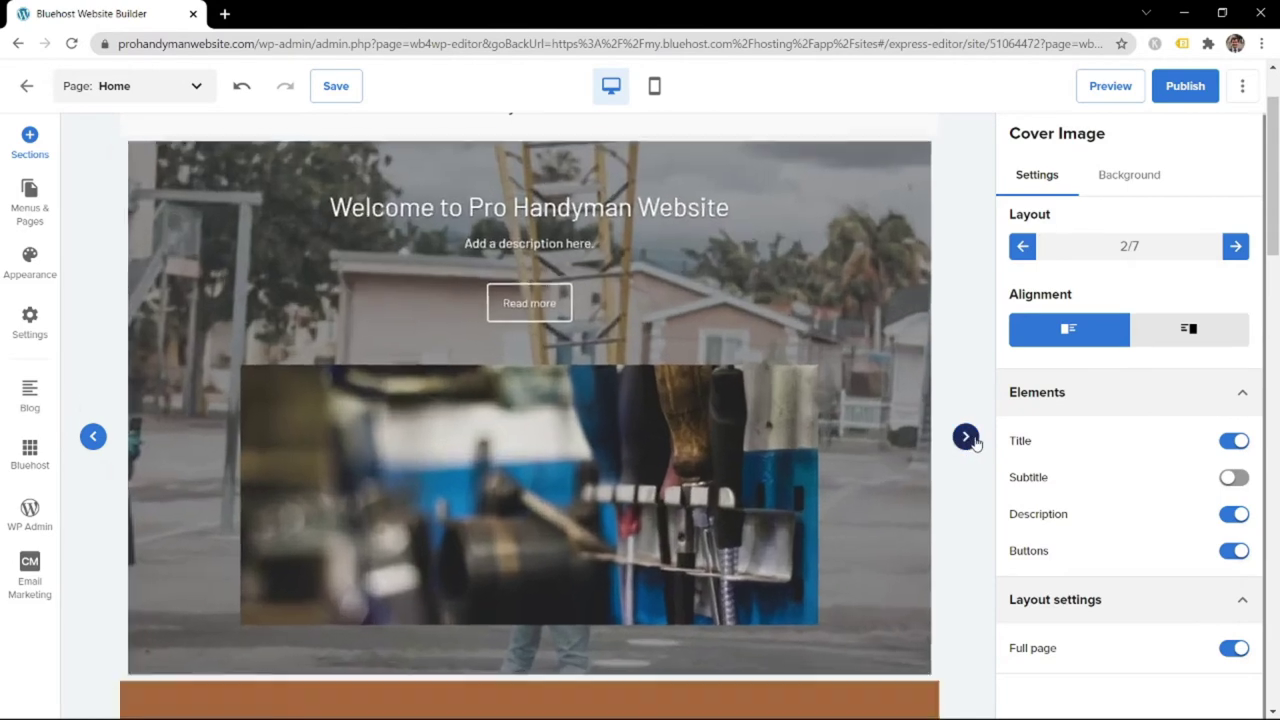
pyautogui.click(966, 411)
pyautogui.click(966, 411)
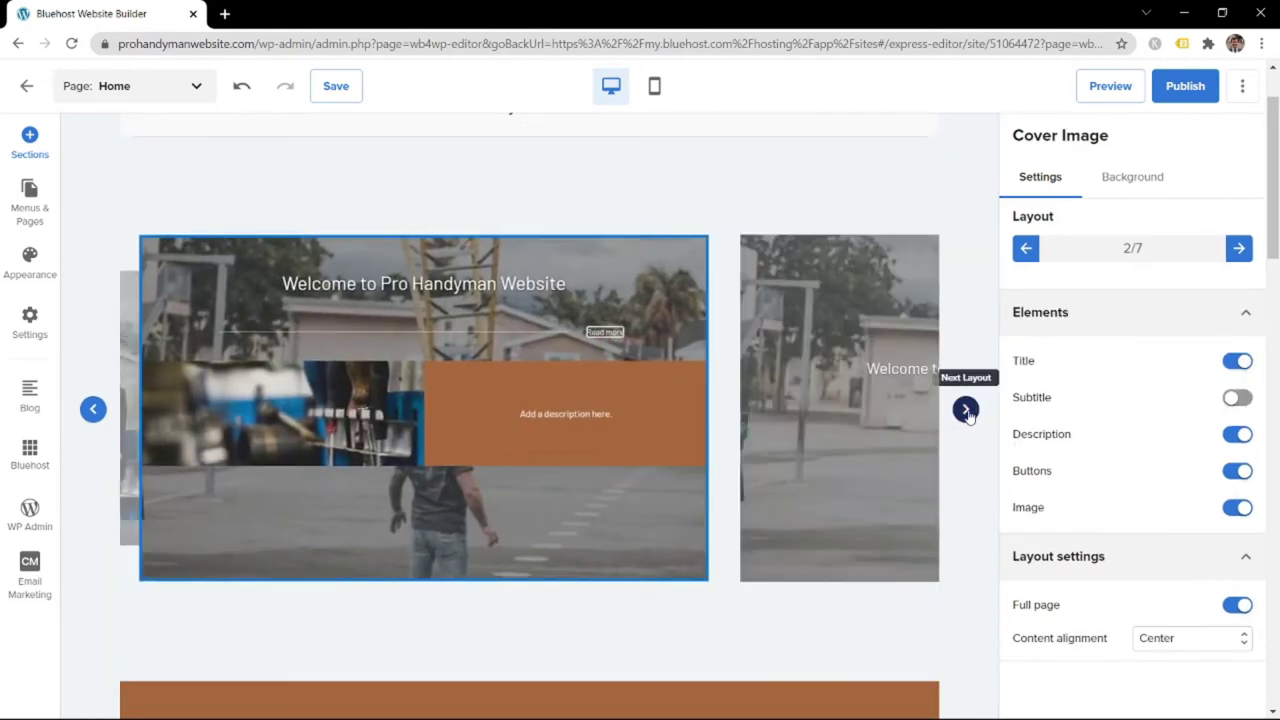
pyautogui.click(966, 411)
pyautogui.click(966, 411)
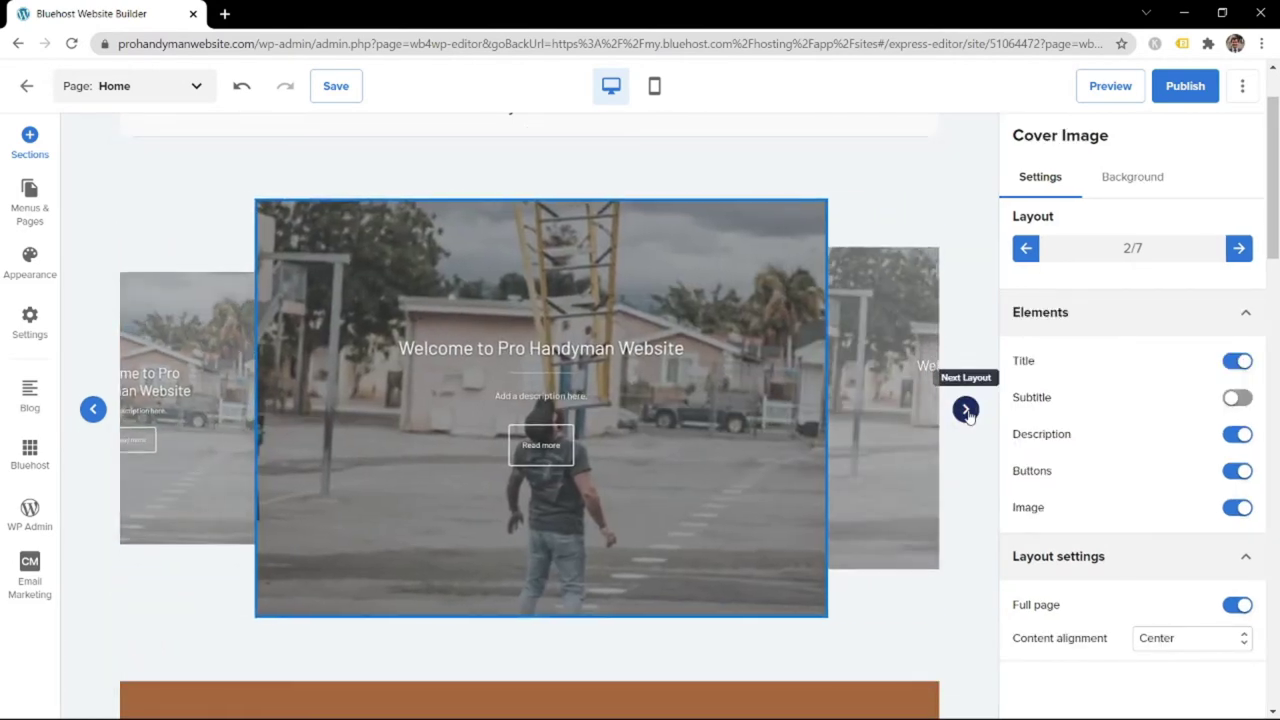
pyautogui.click(634, 403)
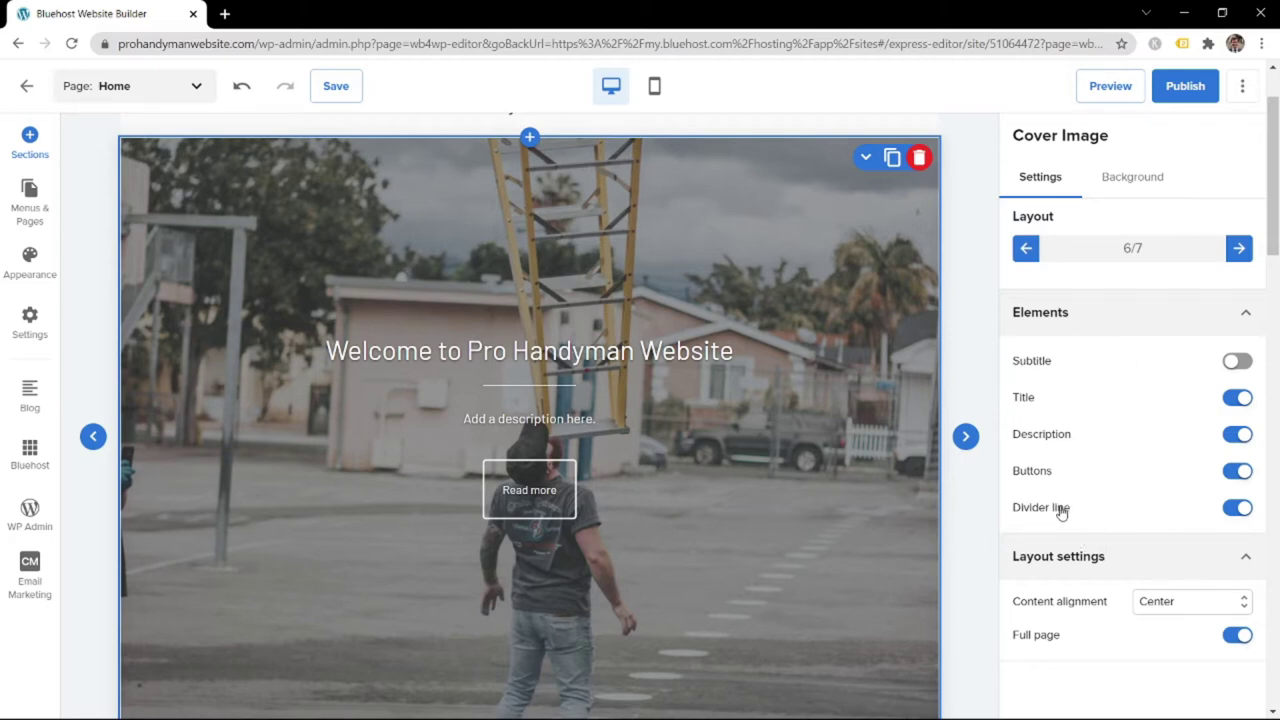
# Try the cover image without its divider line, and show the line again
pyautogui.click(1240, 508)
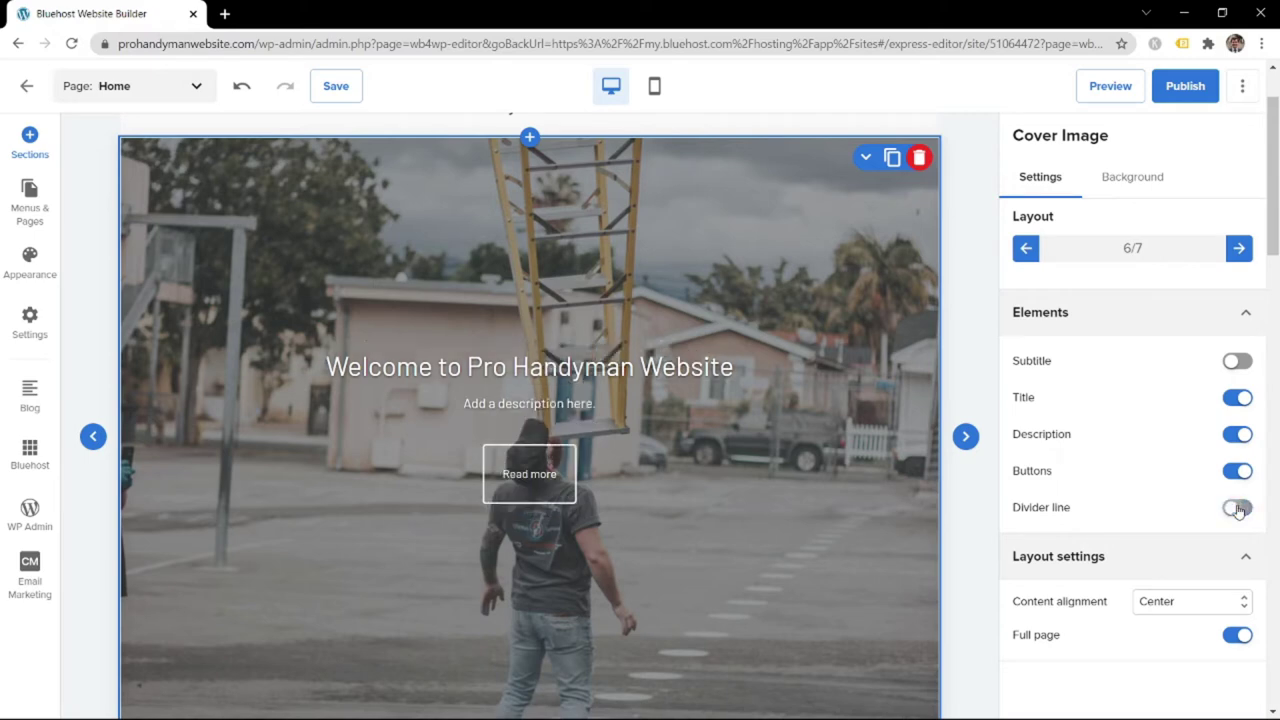
pyautogui.click(1240, 508)
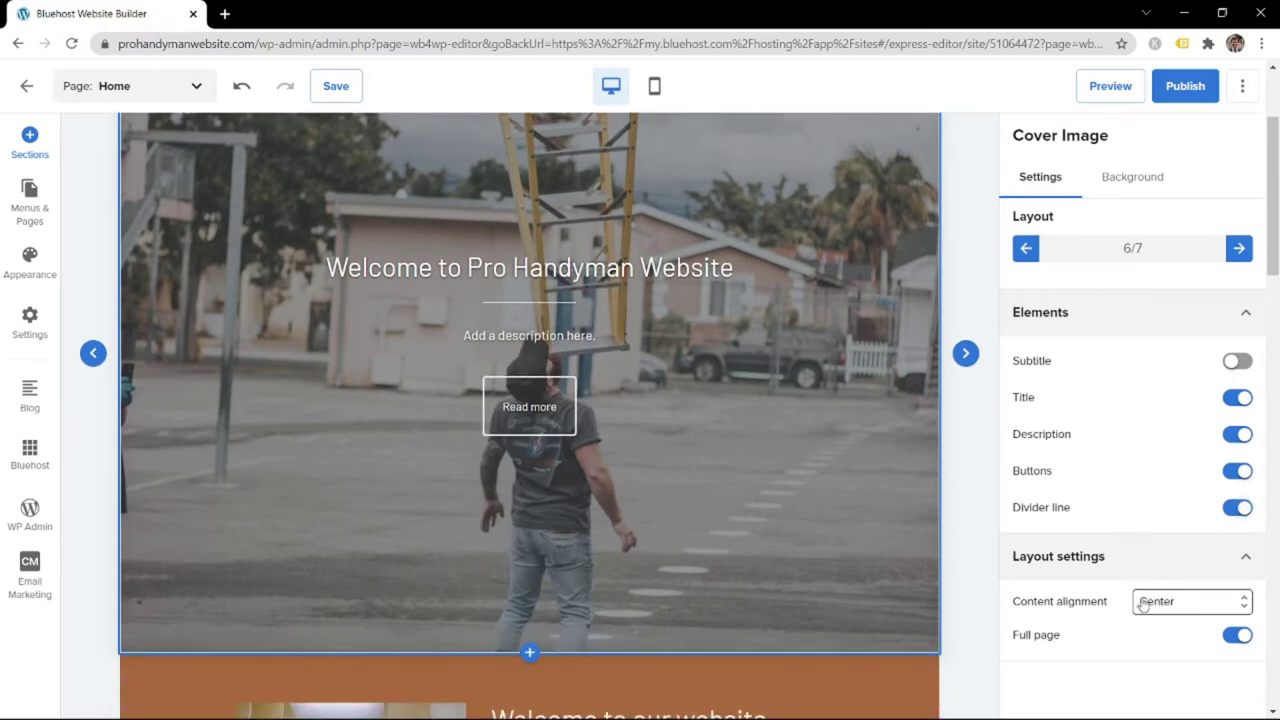
pyautogui.scroll(2, 840, 463)
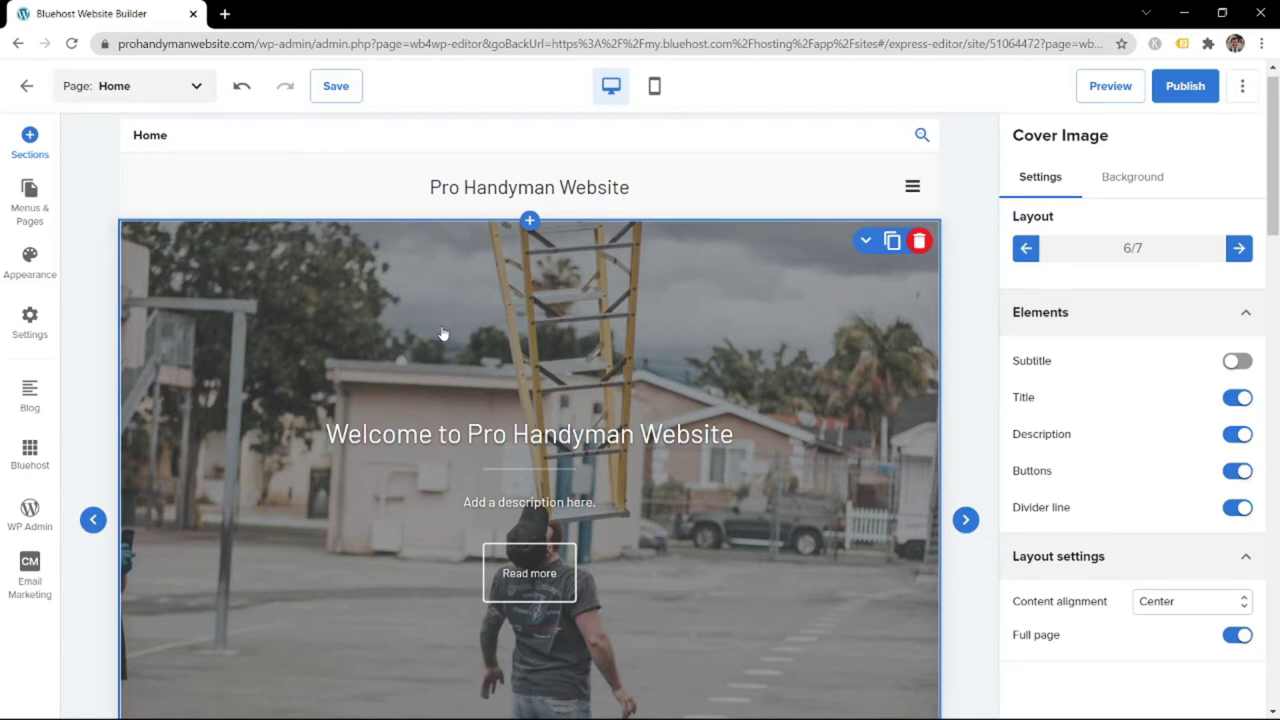
# Look over the sections below the cover image and open the settings of the "Welcome to our website" section
pyautogui.scroll(-8, 443, 326)
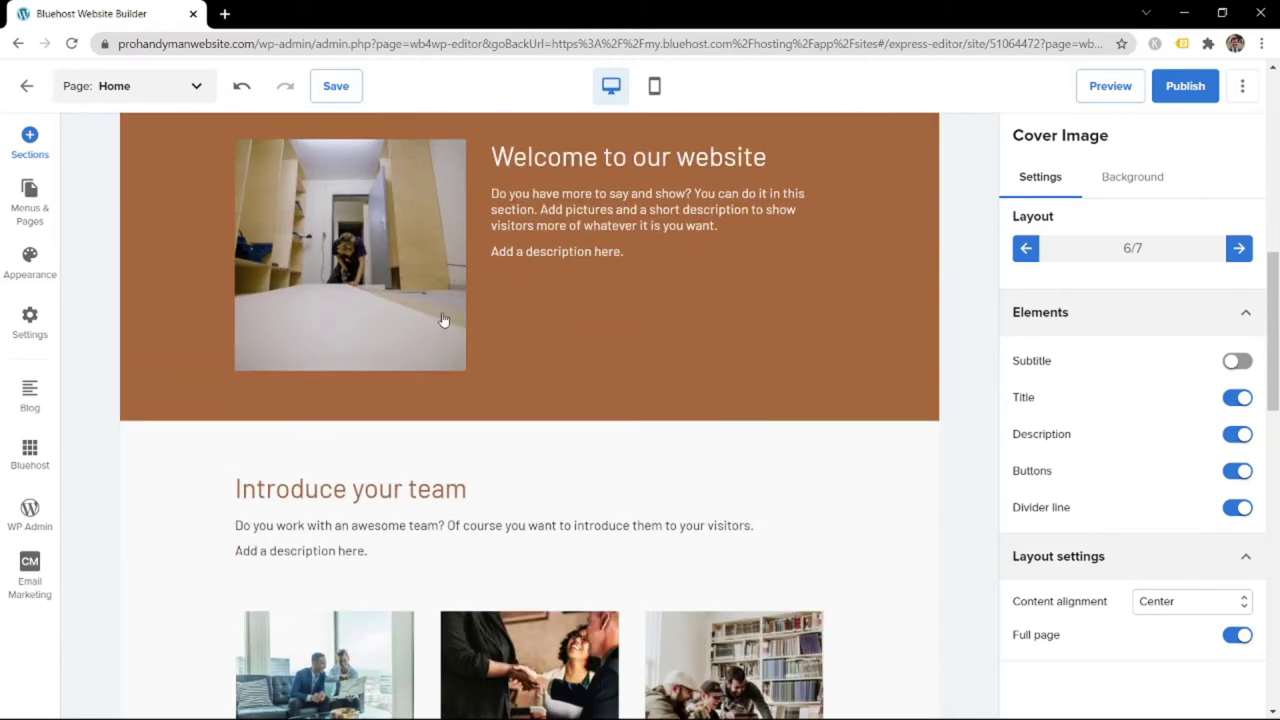
pyautogui.click(456, 305)
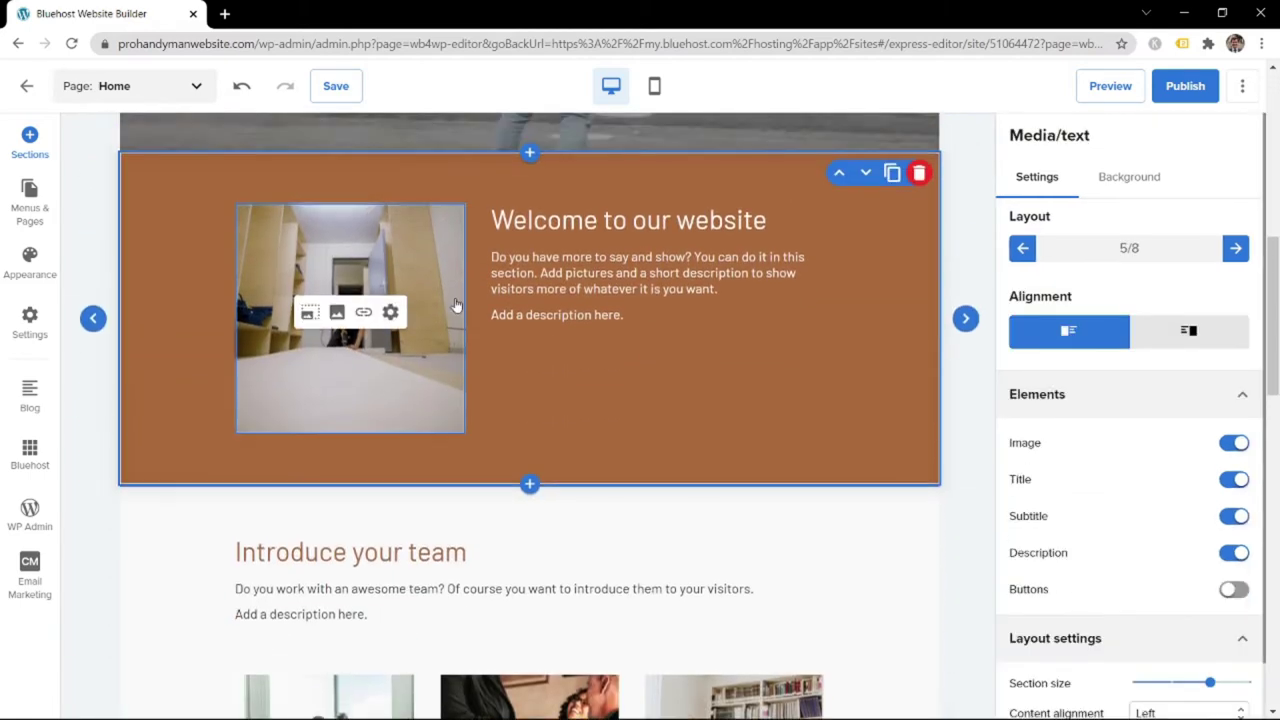
pyautogui.scroll(-1, 456, 305)
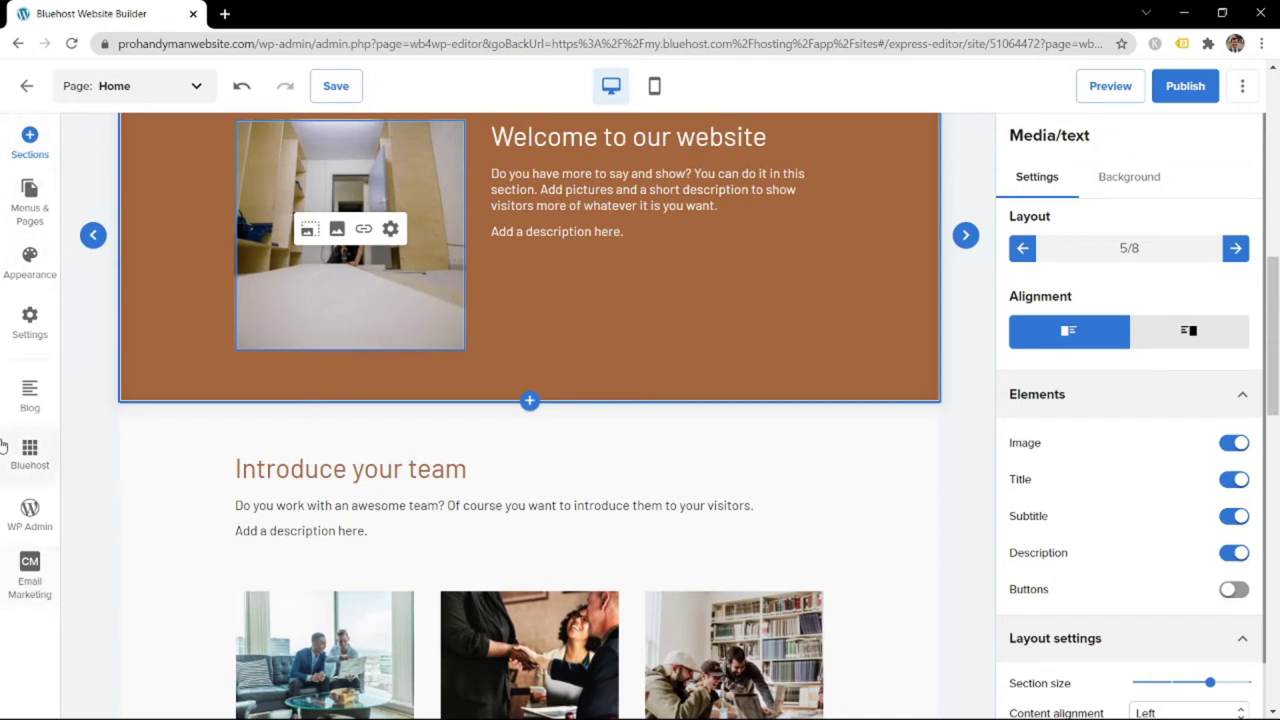
# Explore the site's appearance colours, including more of the vibrant colour themes, and review the current theme across the pages
pyautogui.click(29, 265)
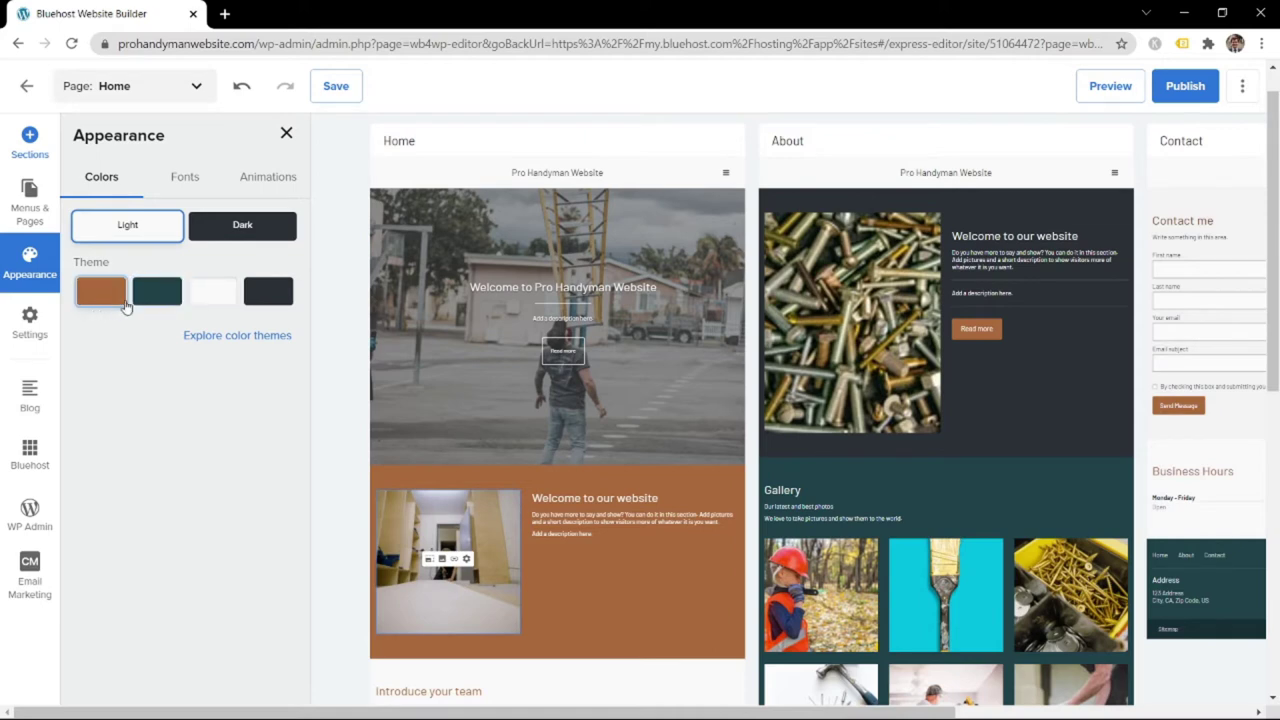
pyautogui.click(207, 340)
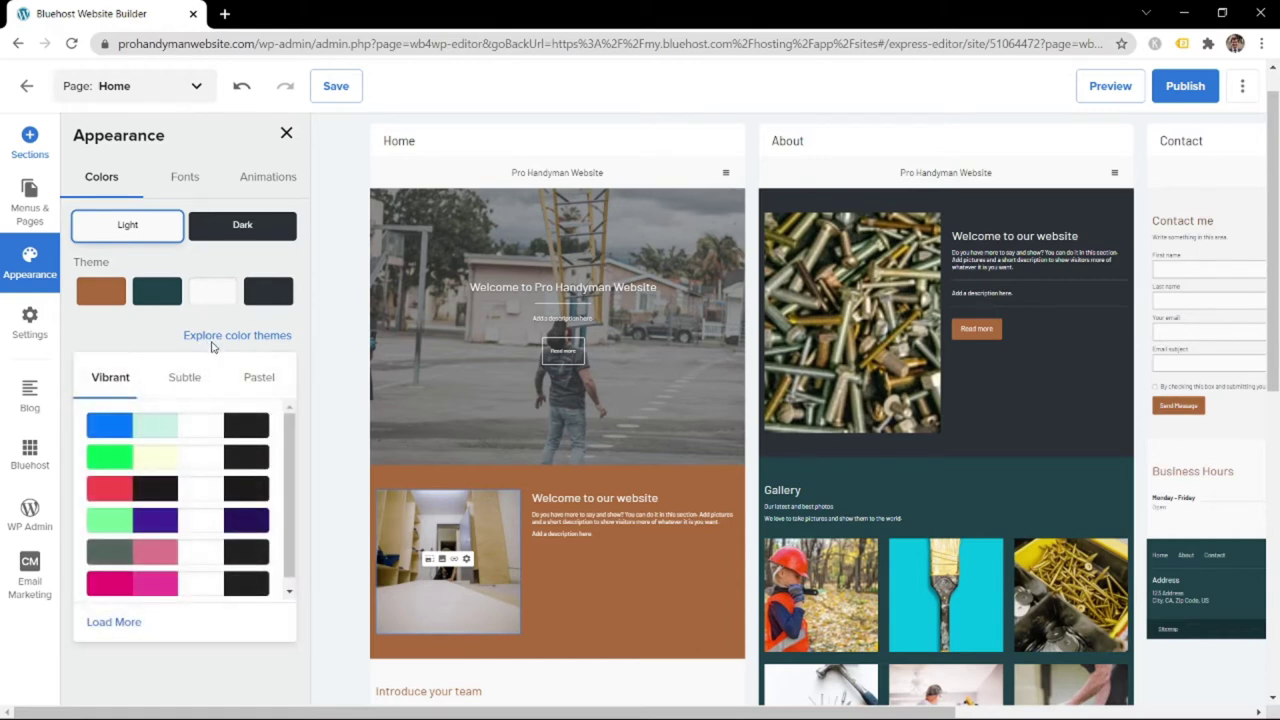
pyautogui.click(112, 622)
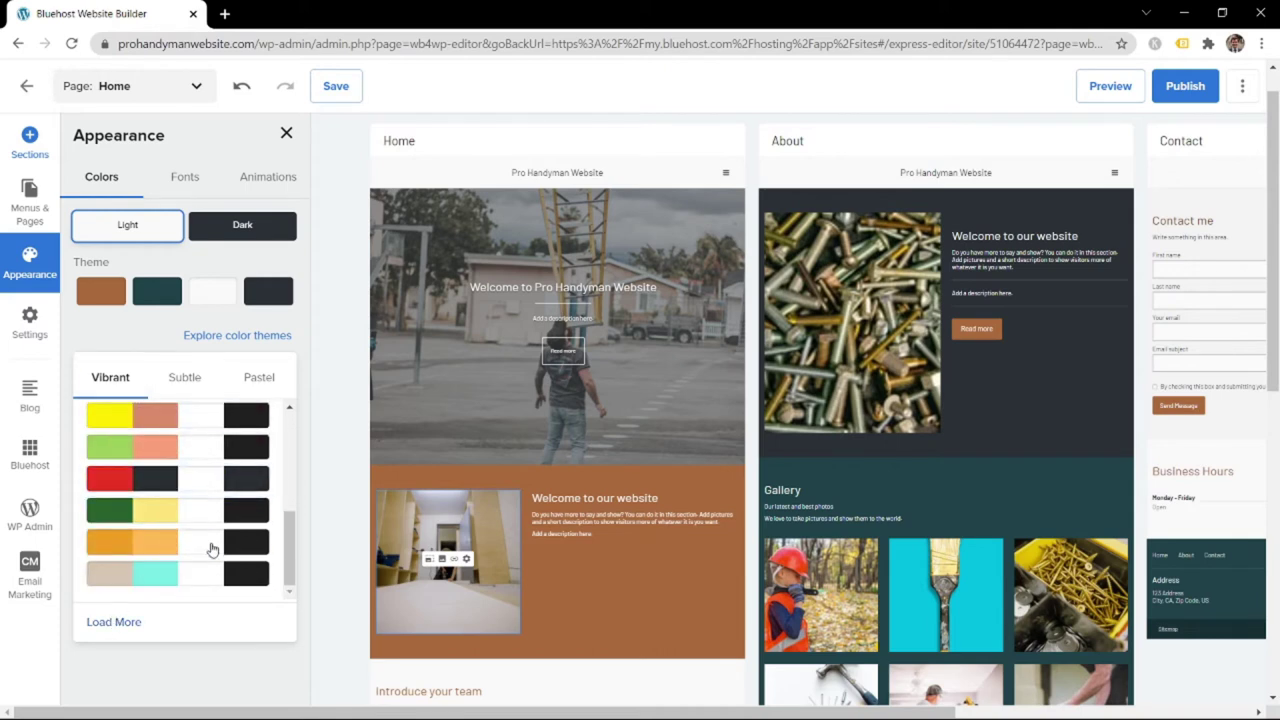
pyautogui.click(150, 316)
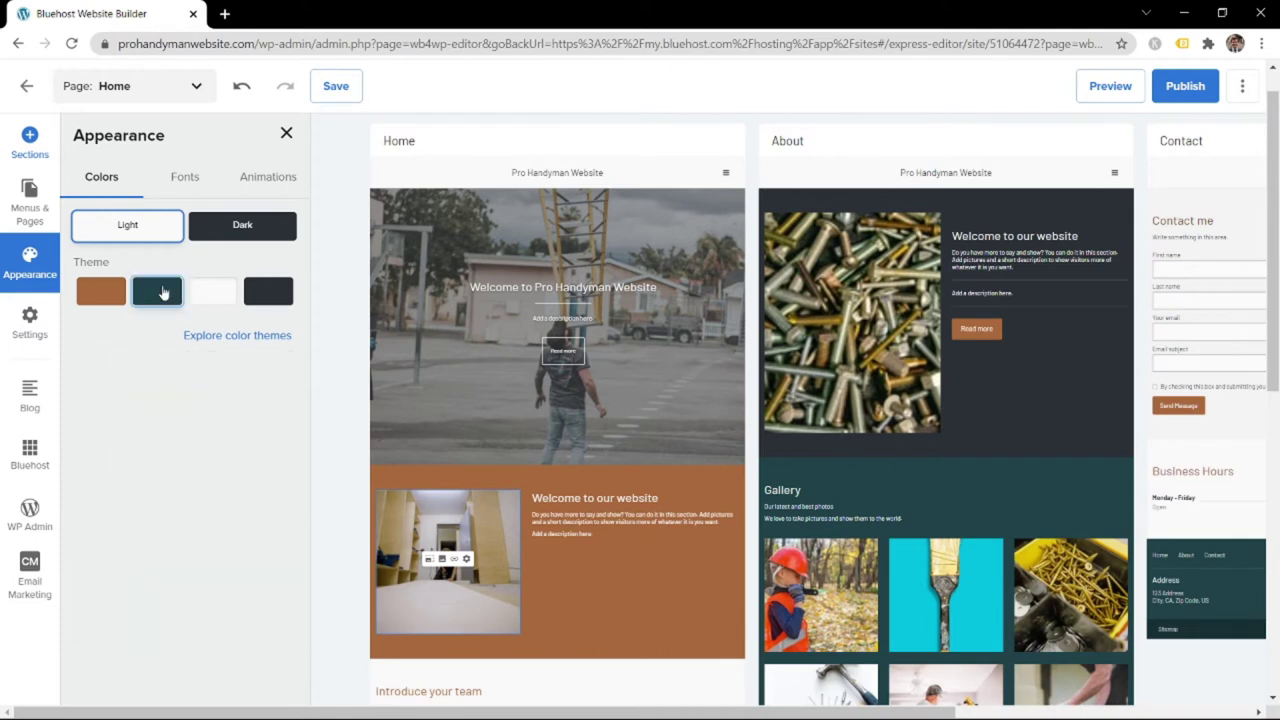
pyautogui.scroll(-6, 732, 408)
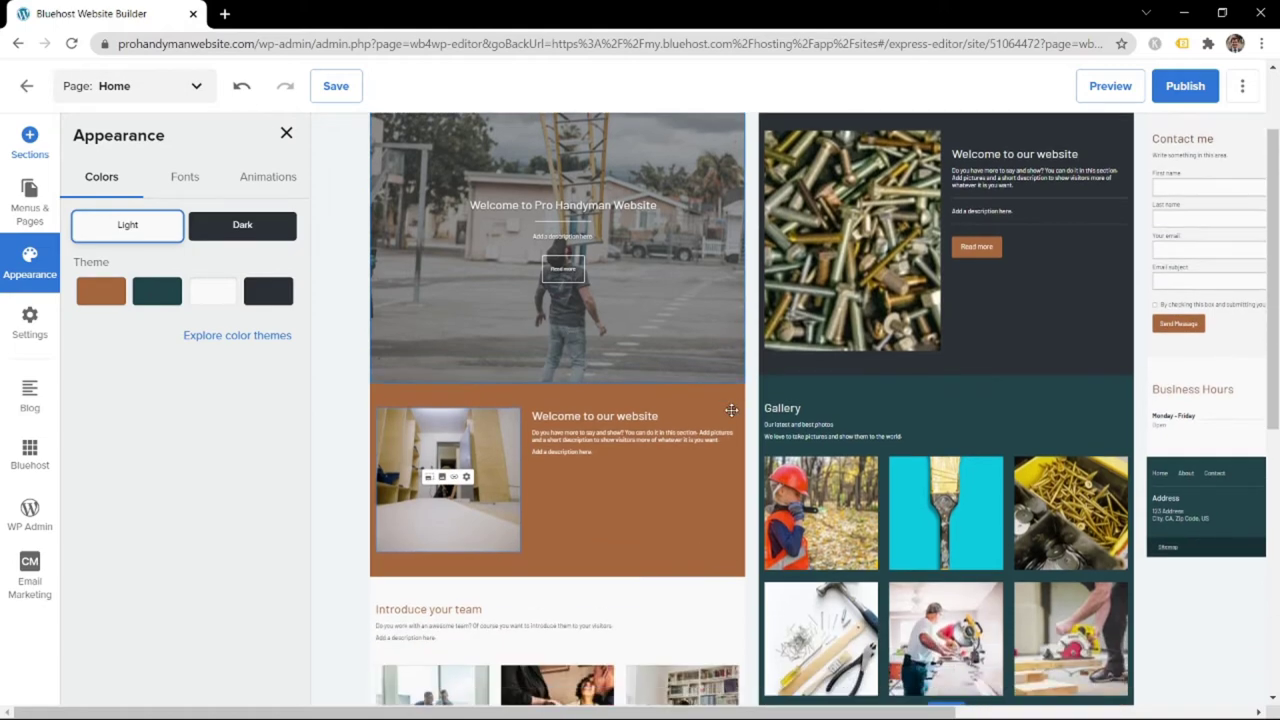
pyautogui.scroll(5, 674, 420)
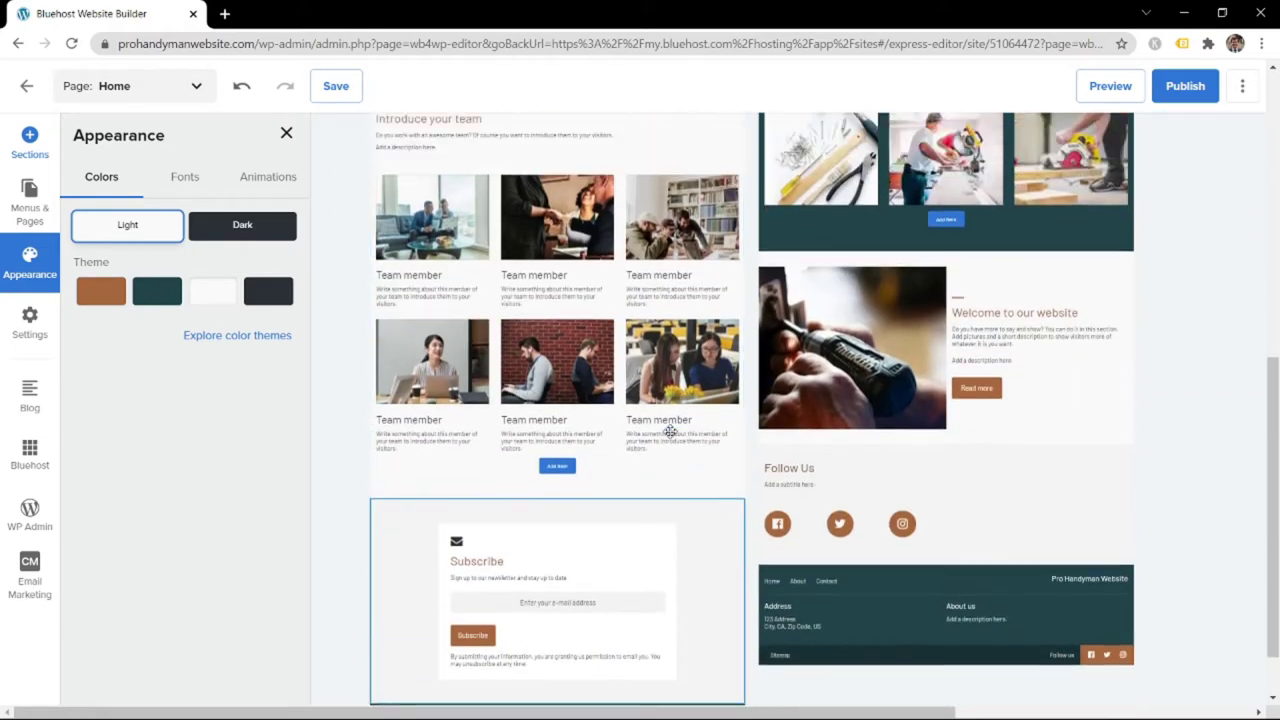
# Set the site's font size to Large
pyautogui.click(204, 189)
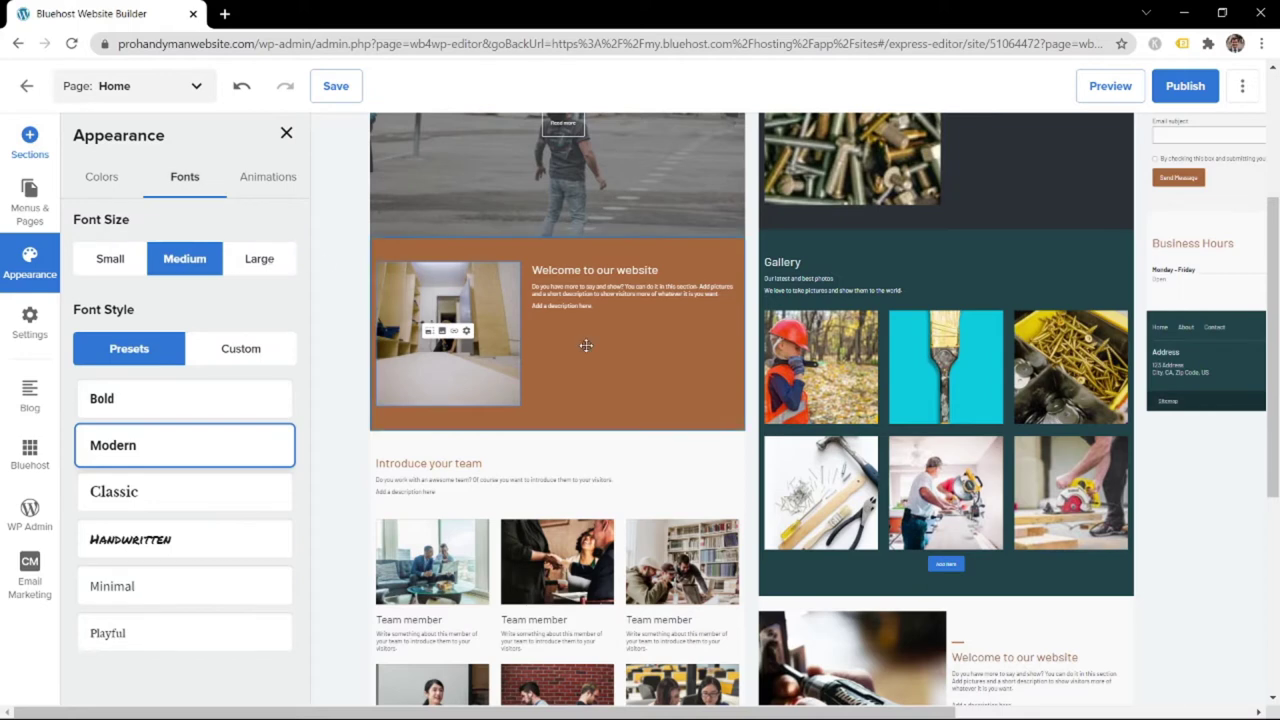
pyautogui.scroll(2, 570, 345)
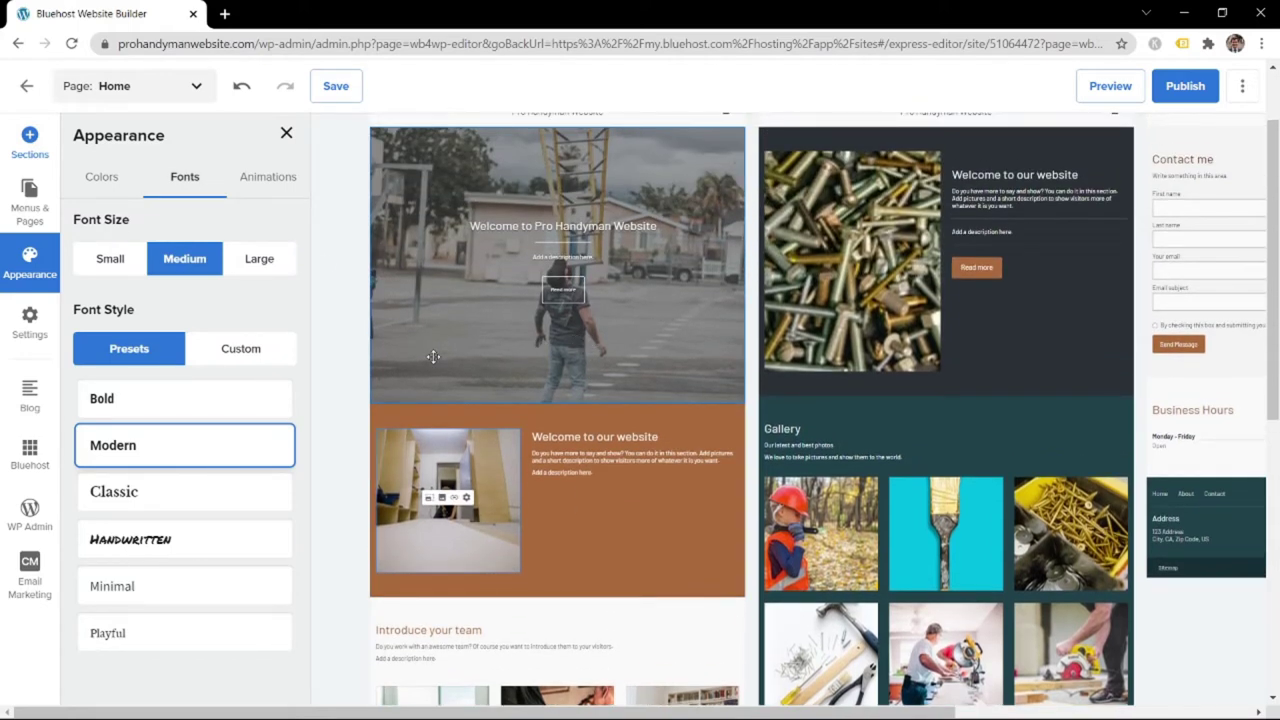
pyautogui.click(259, 262)
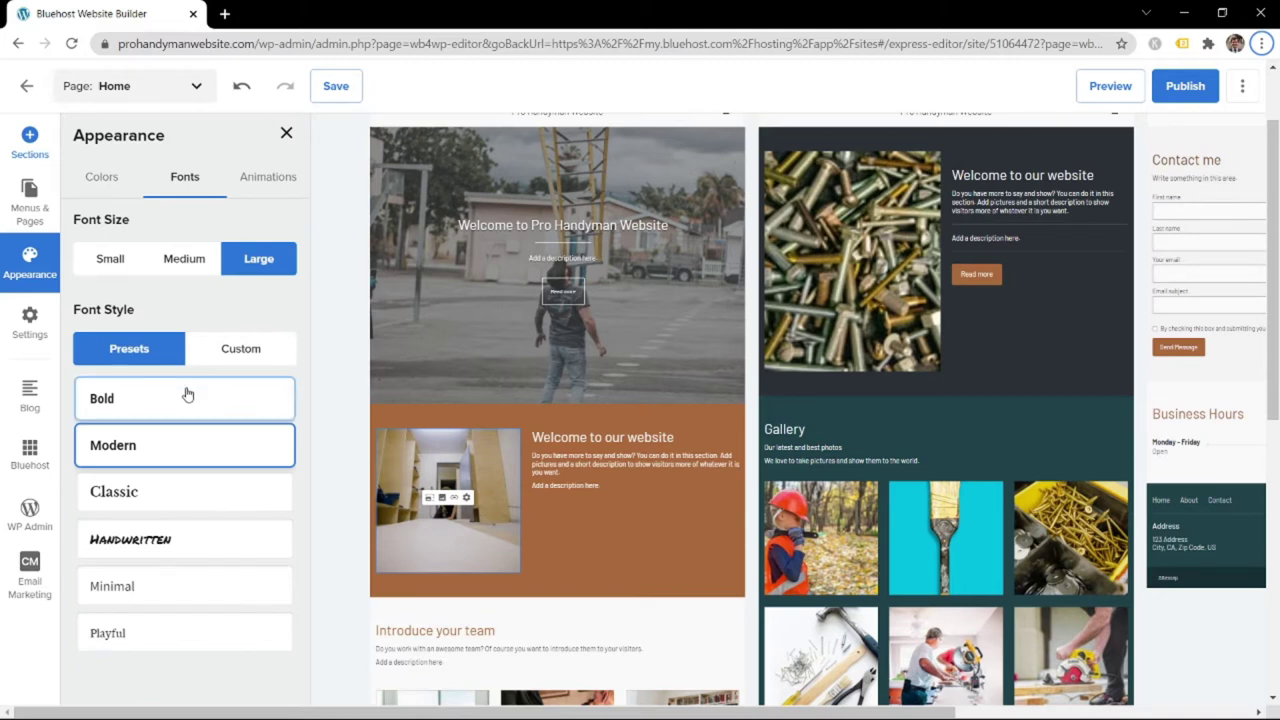
# Review the custom font and animation options, and the site's name, logo, favicon and SEO settings
pyautogui.click(214, 352)
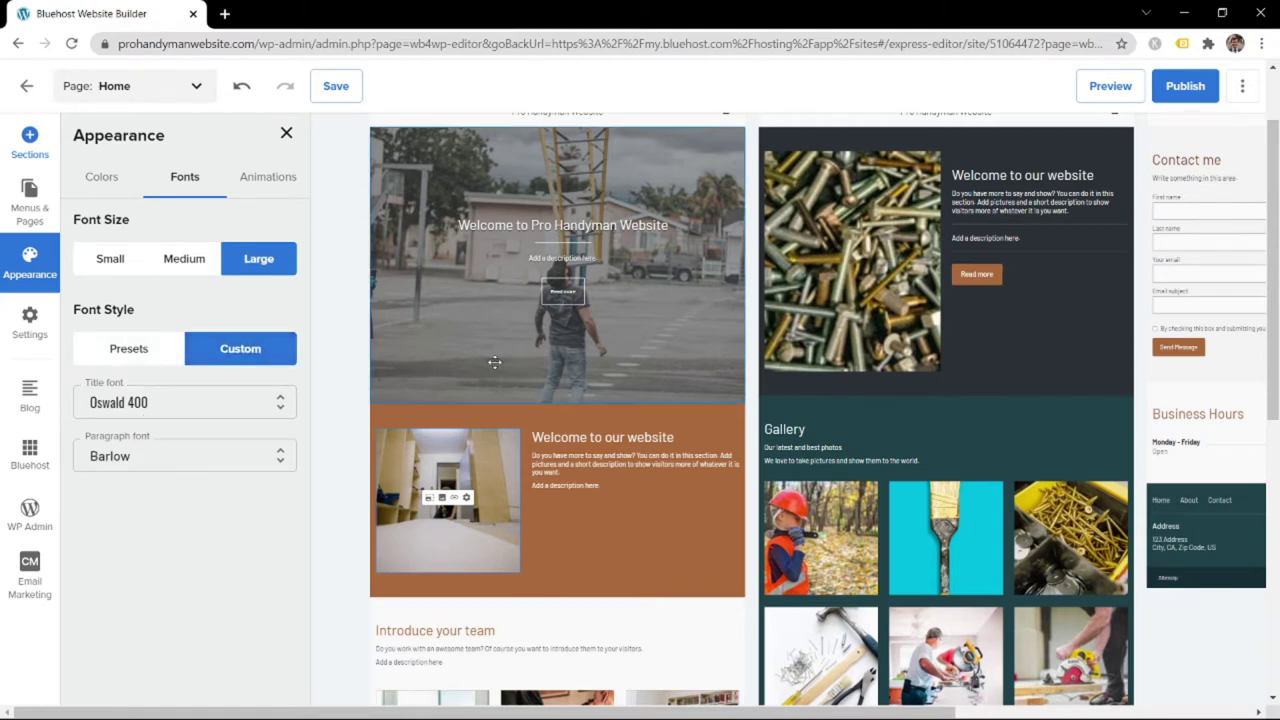
pyautogui.click(261, 178)
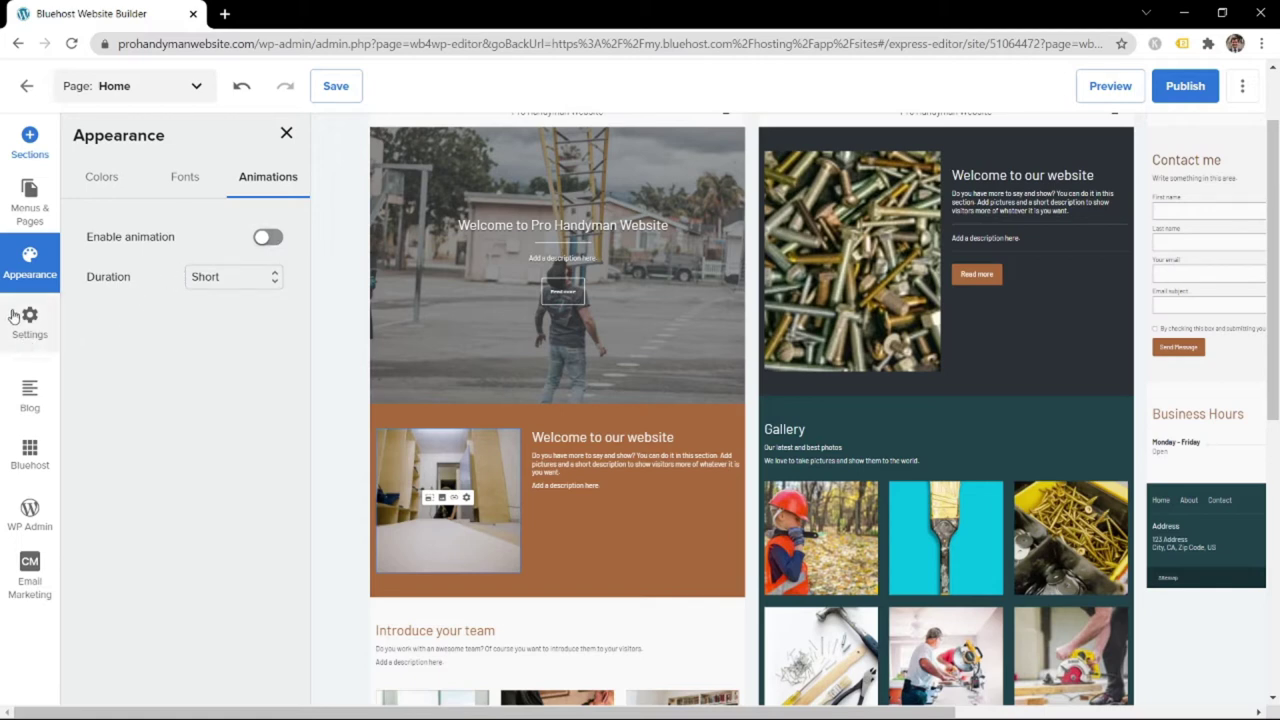
pyautogui.click(31, 340)
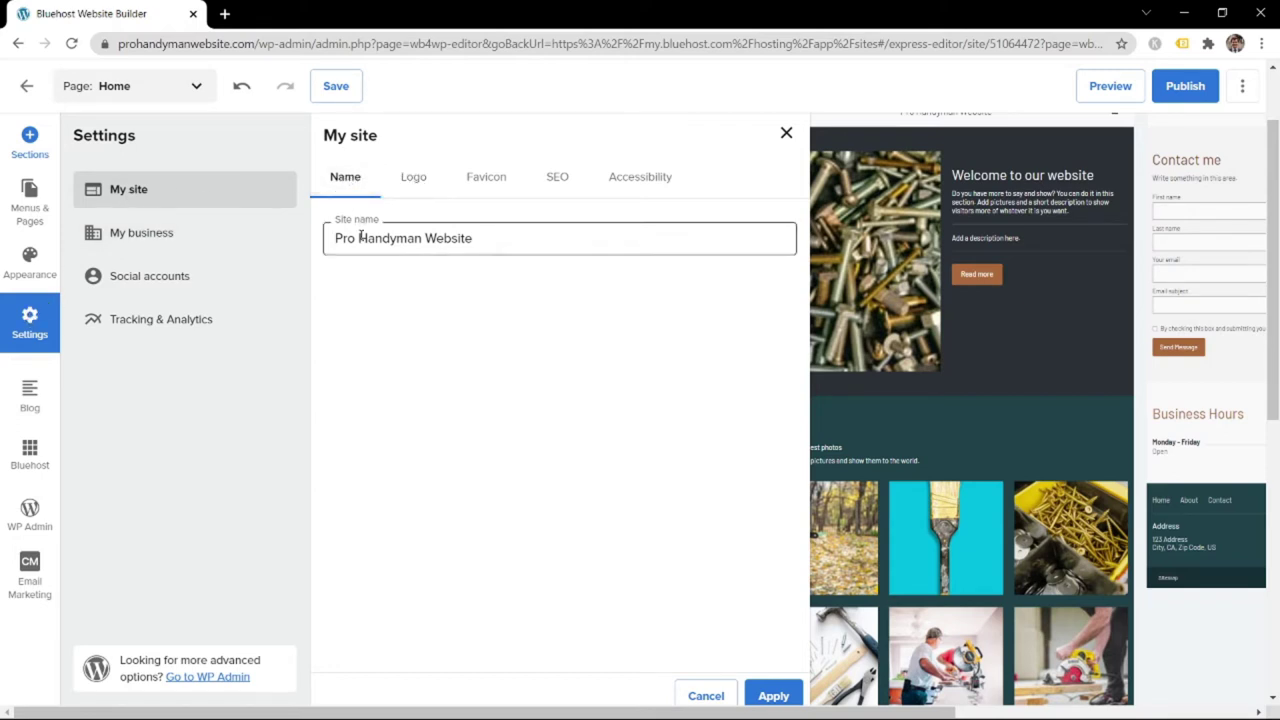
pyautogui.click(408, 177)
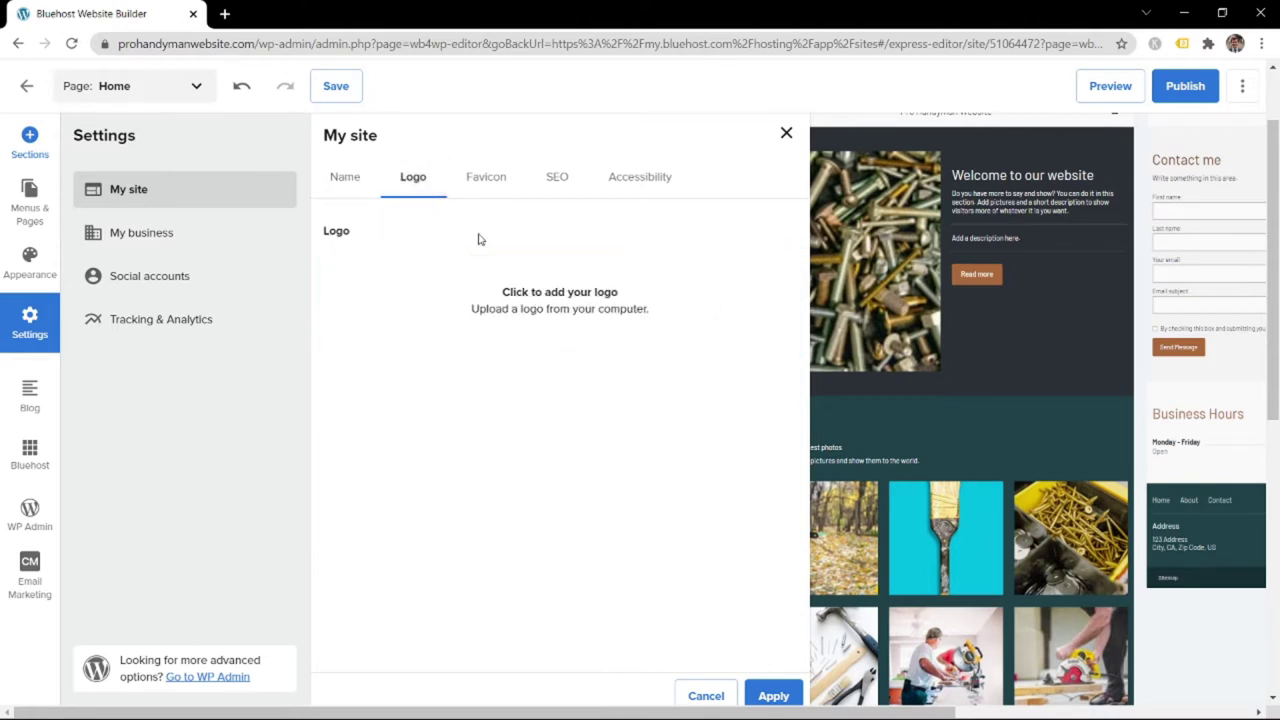
pyautogui.click(478, 198)
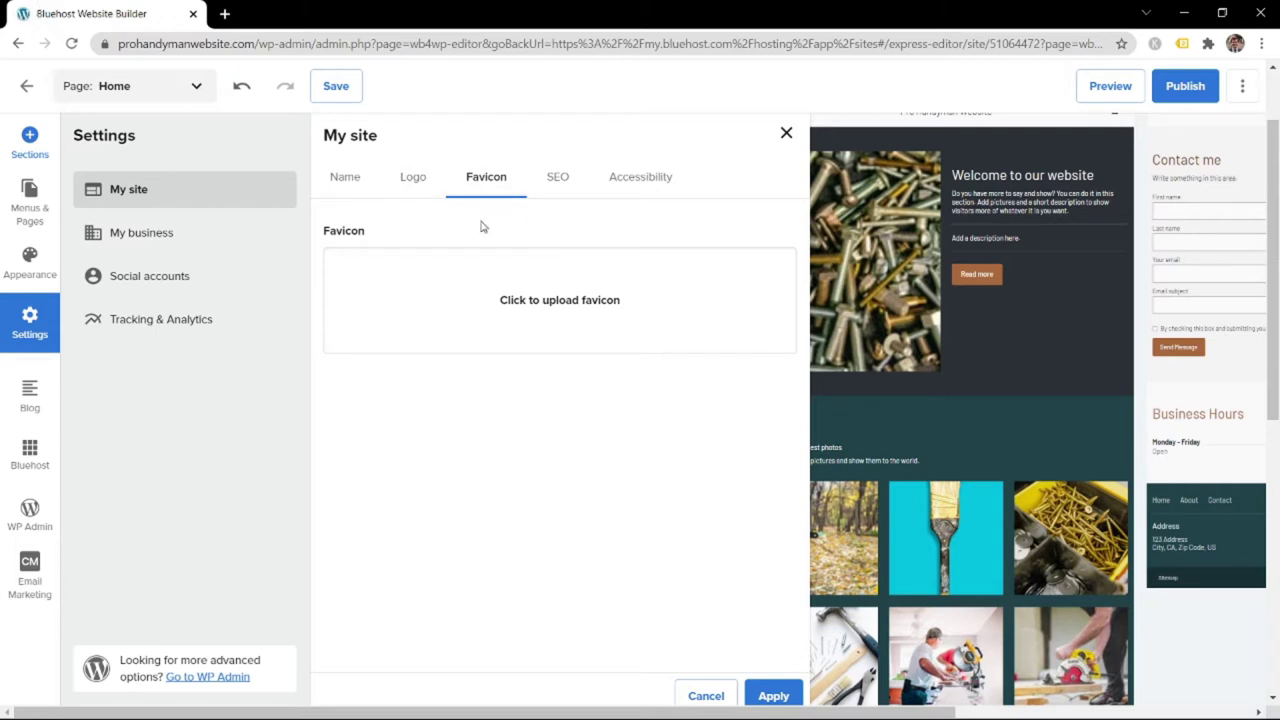
pyautogui.click(578, 182)
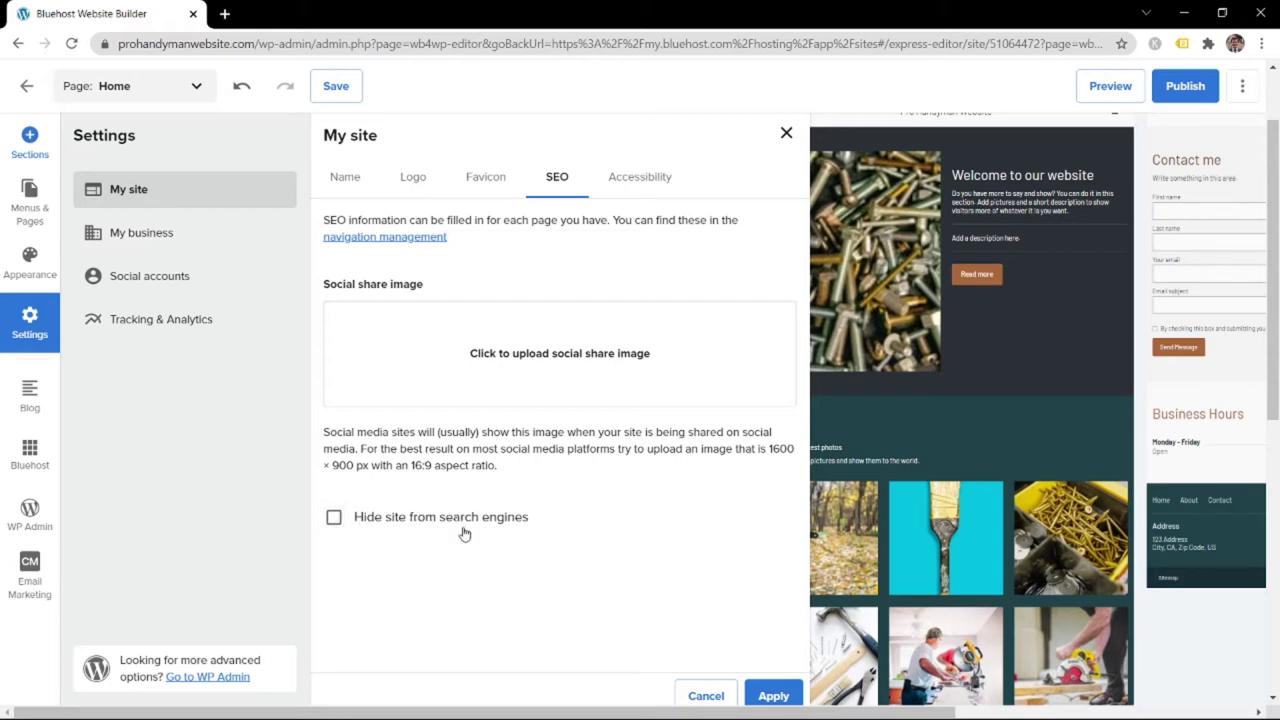
# Set the site's accessibility language to English (English)
pyautogui.click(626, 184)
pyautogui.click(595, 240)
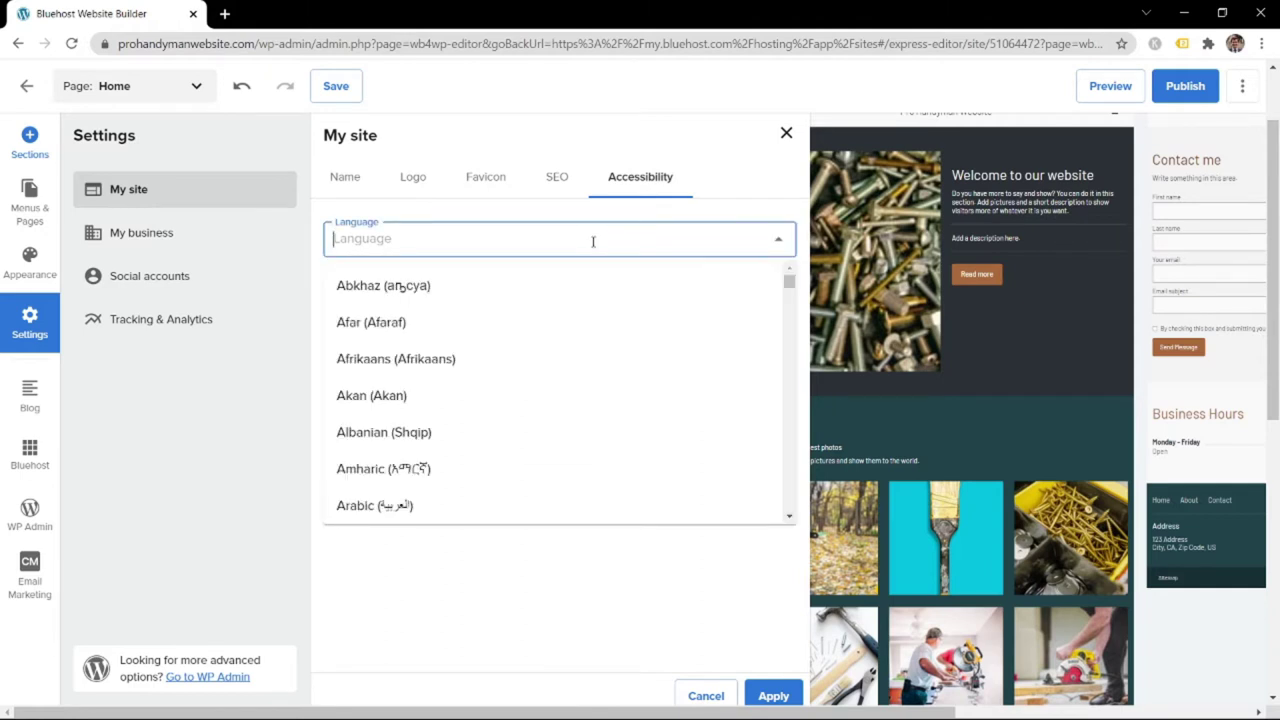
pyautogui.write('enli')
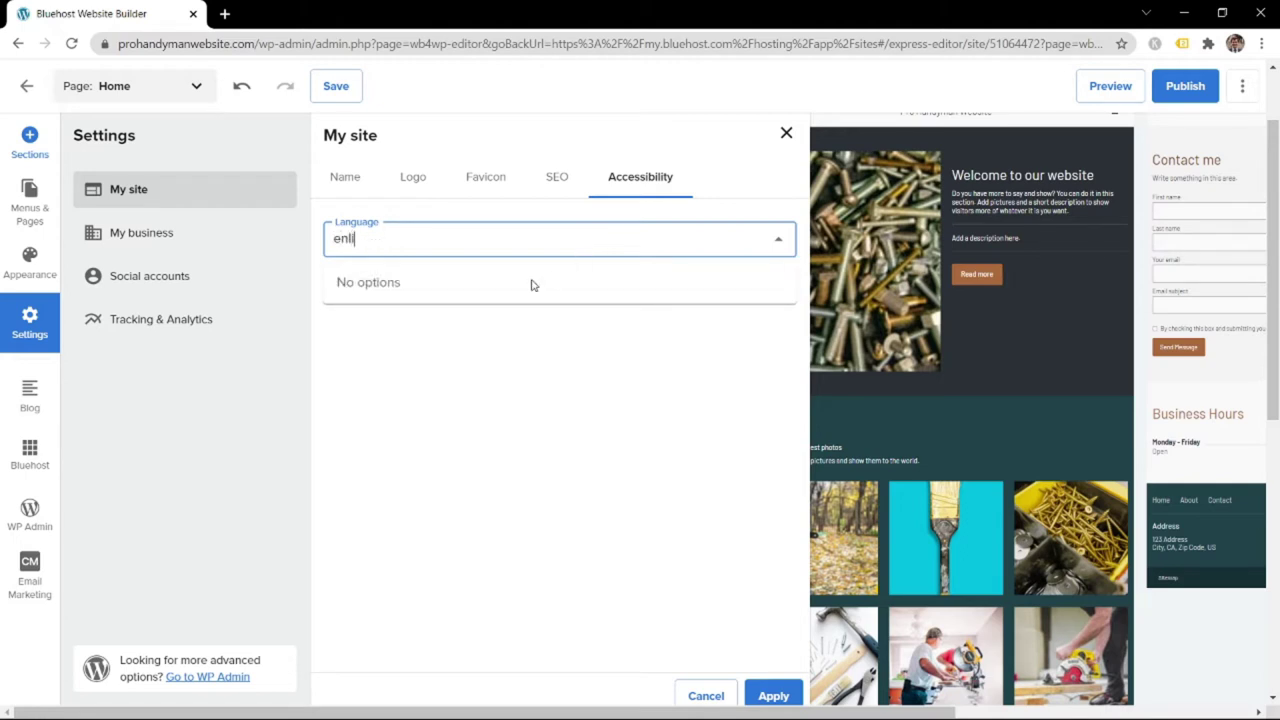
pyautogui.press('BackSpace')
pyautogui.press('BackSpace')
pyautogui.write('gl')
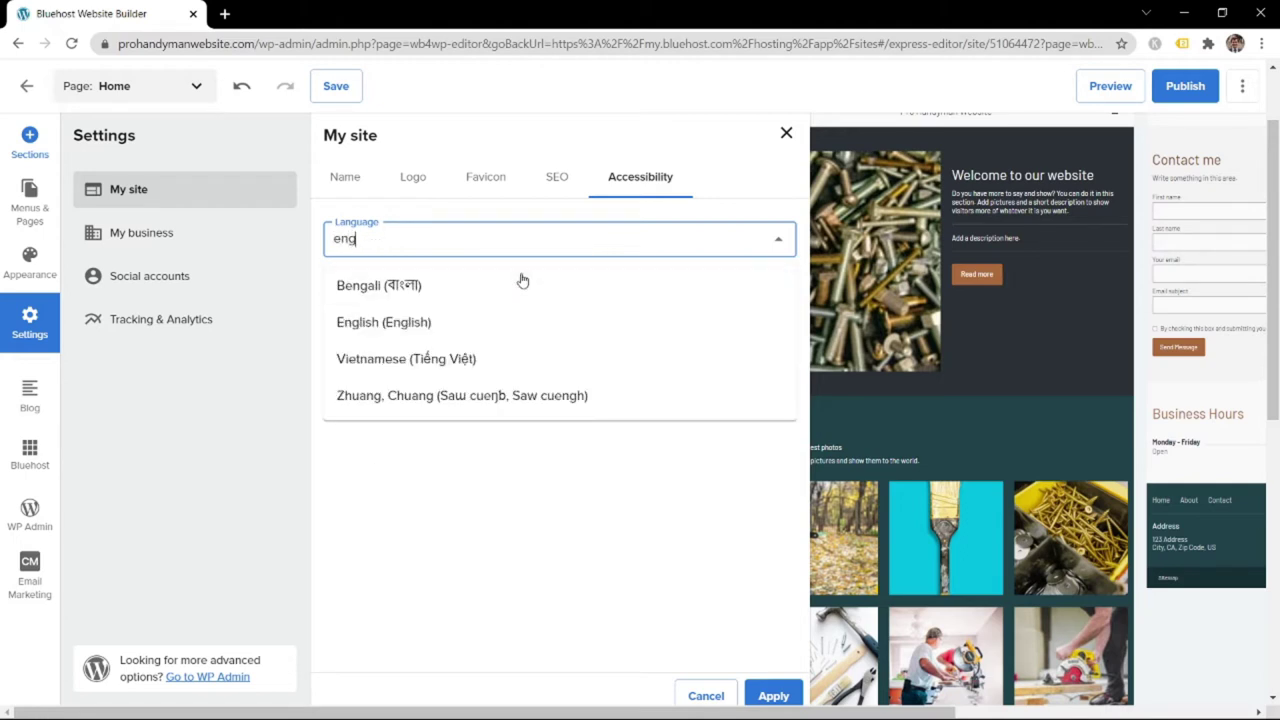
pyautogui.click(518, 284)
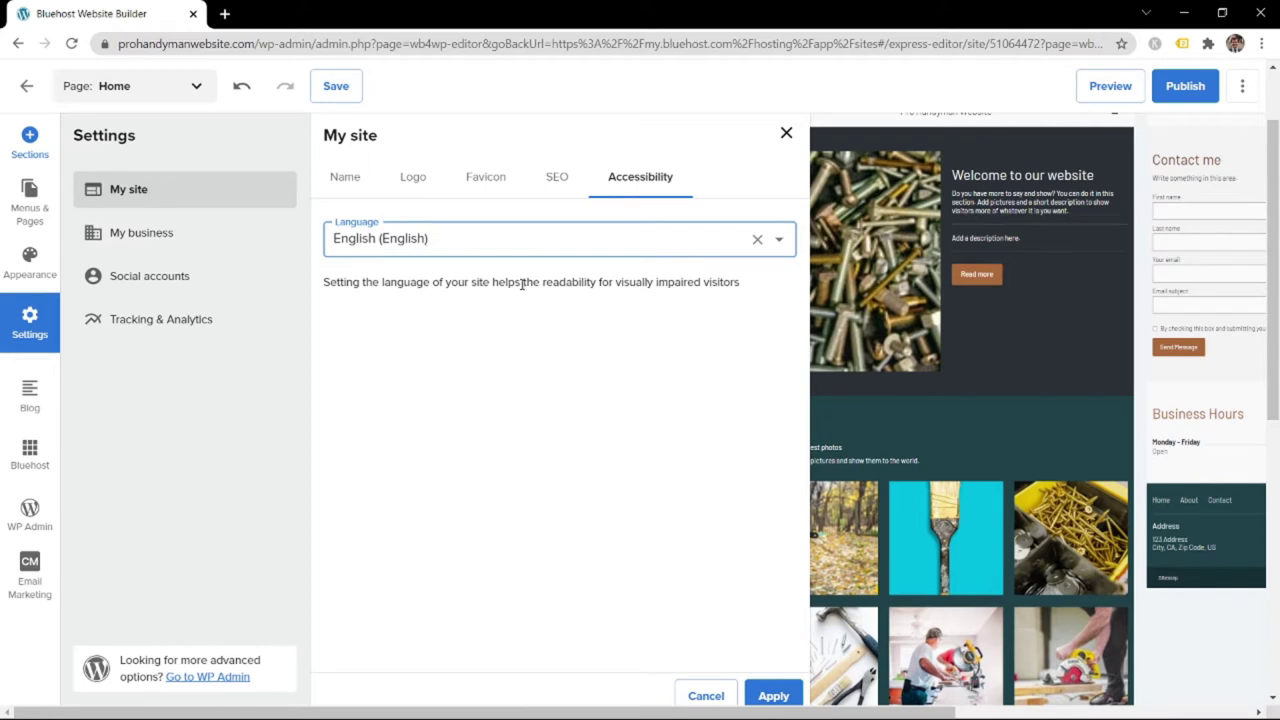
# Review the business address, contact and opening hours settings, plus the social accounts and tracking settings
pyautogui.click(140, 237)
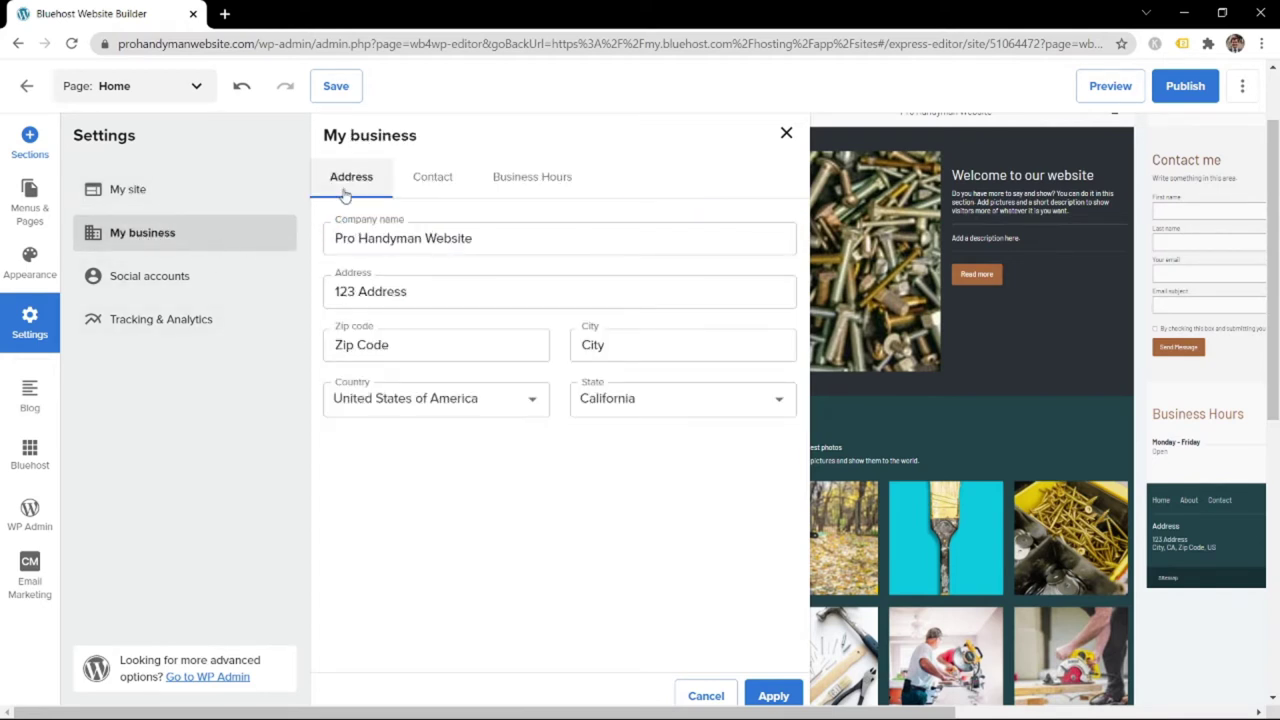
pyautogui.click(459, 175)
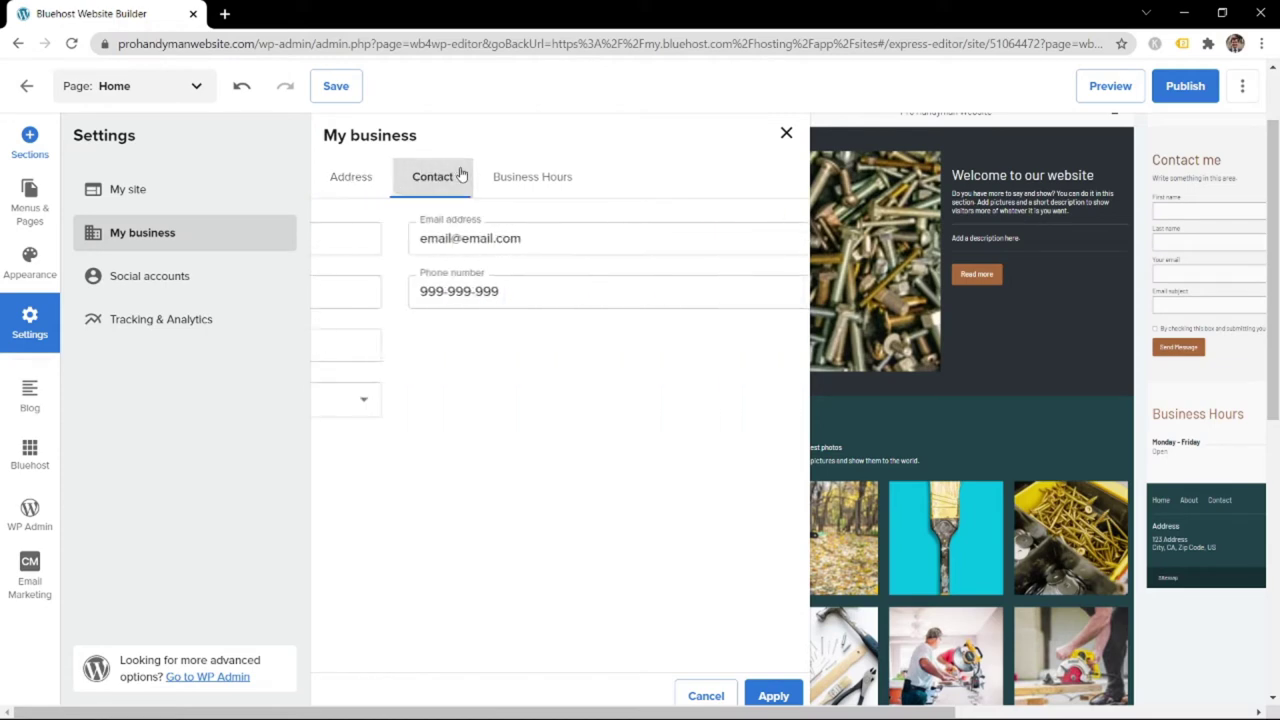
pyautogui.click(508, 177)
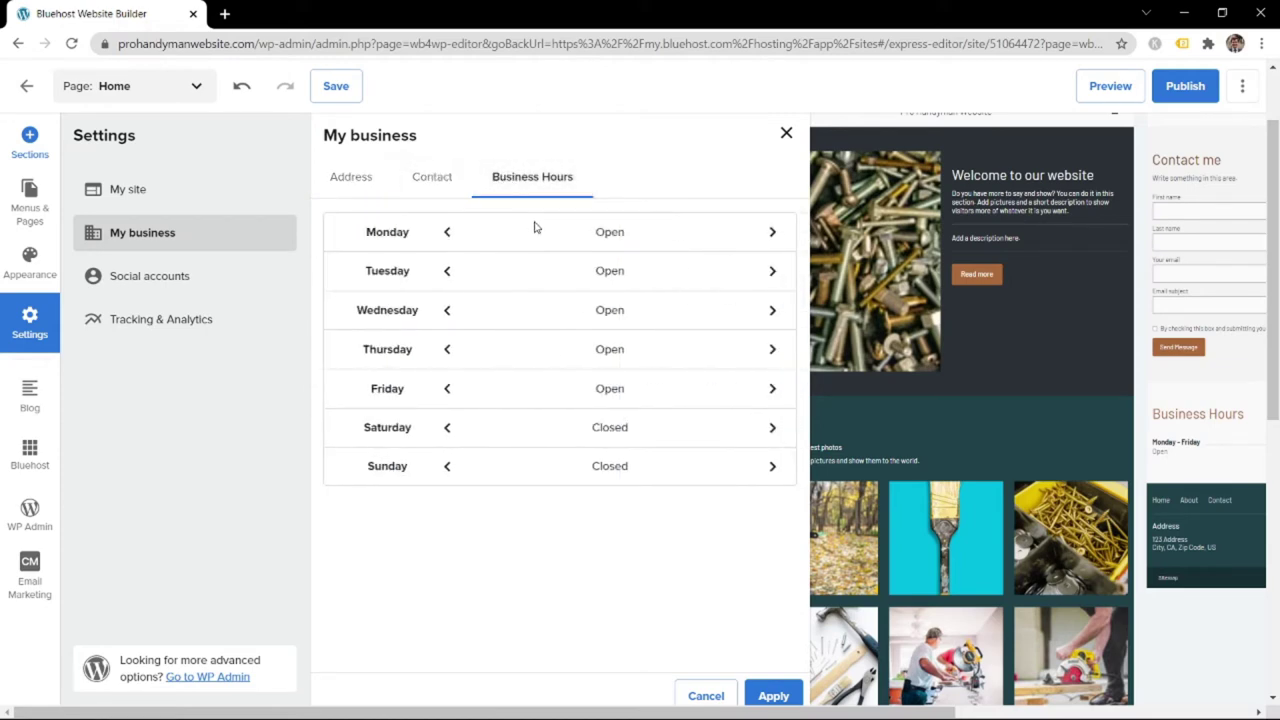
pyautogui.click(768, 234)
pyautogui.click(443, 236)
pyautogui.click(140, 279)
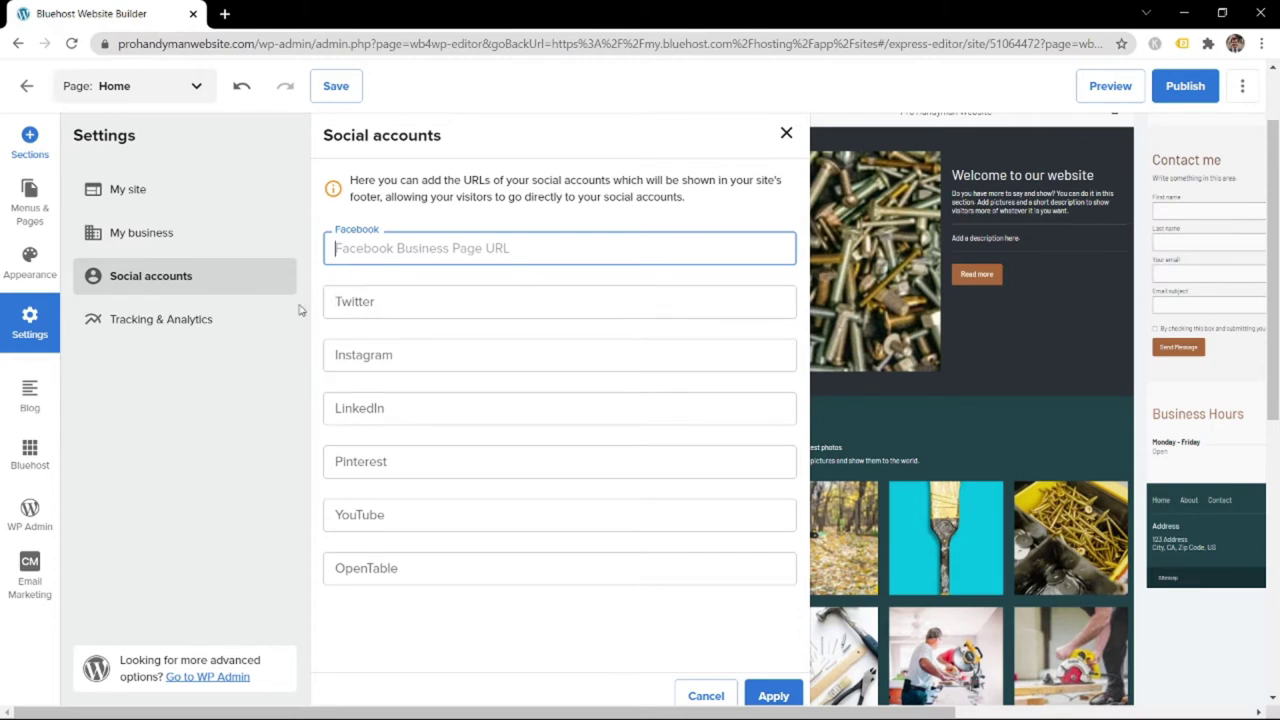
pyautogui.click(236, 335)
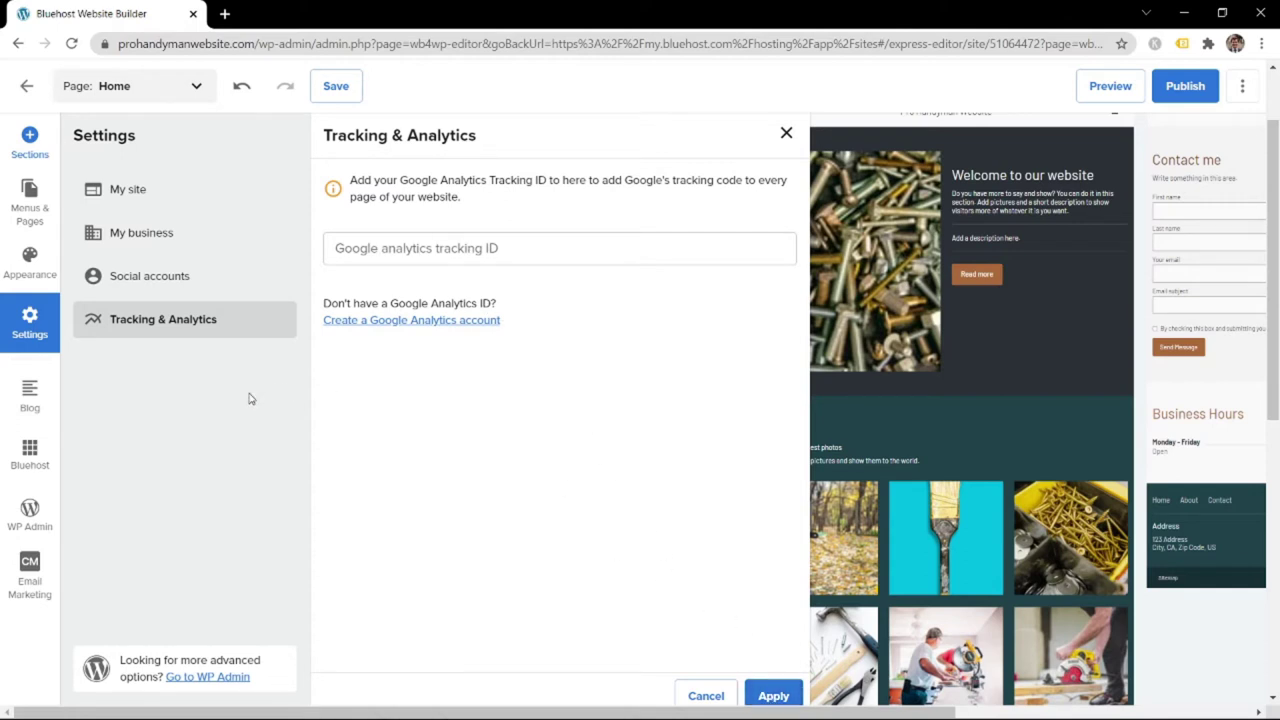
# Open the Home page's settings and review its properties and its SEO page title and description fields
pyautogui.click(36, 208)
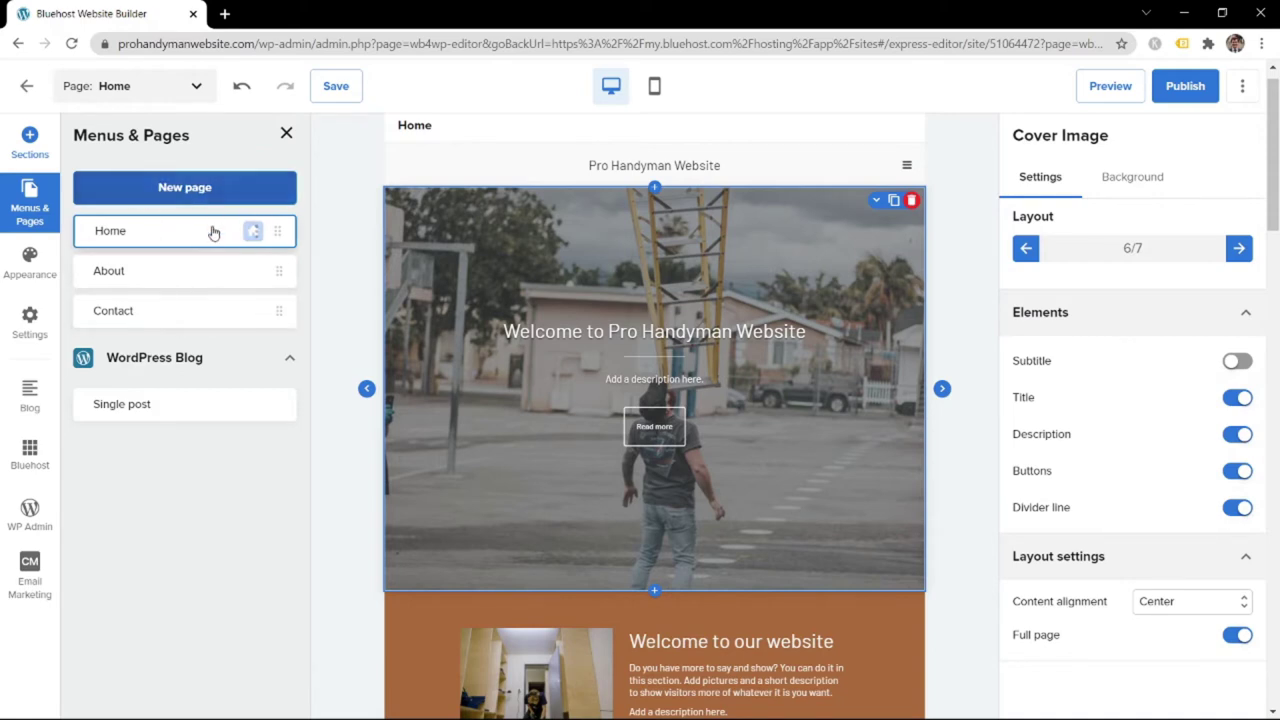
pyautogui.click(256, 233)
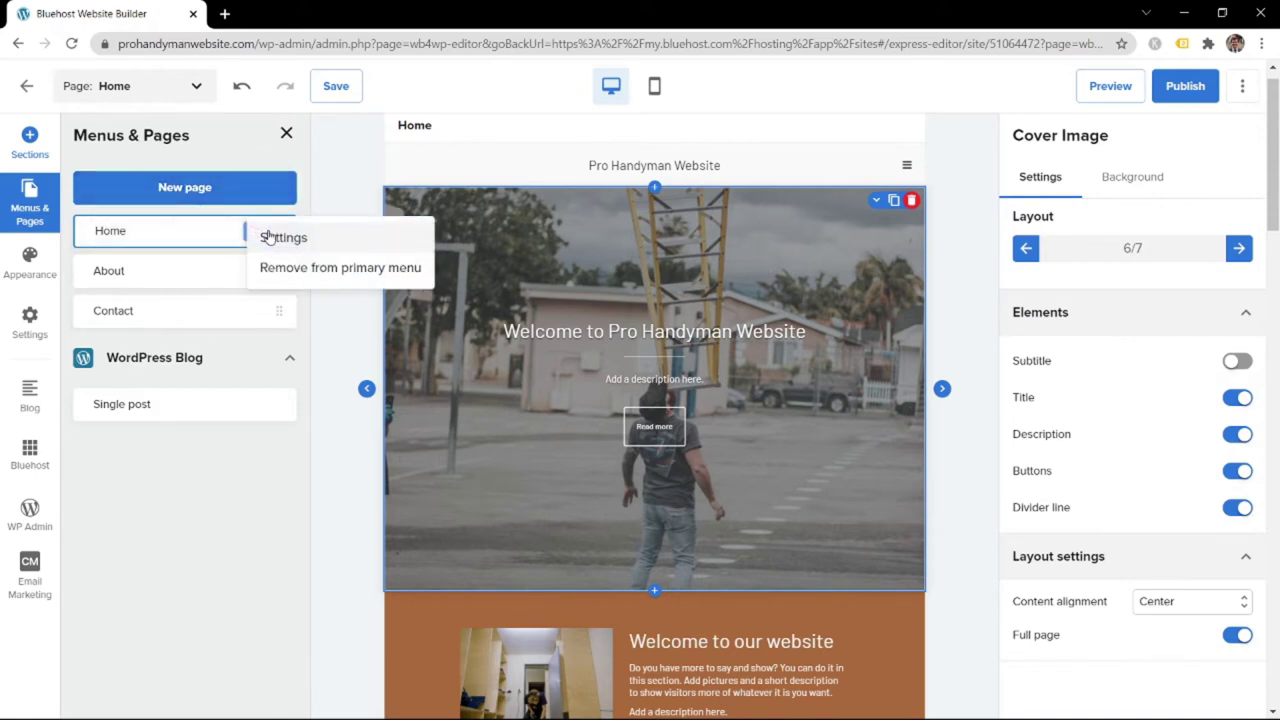
pyautogui.click(266, 237)
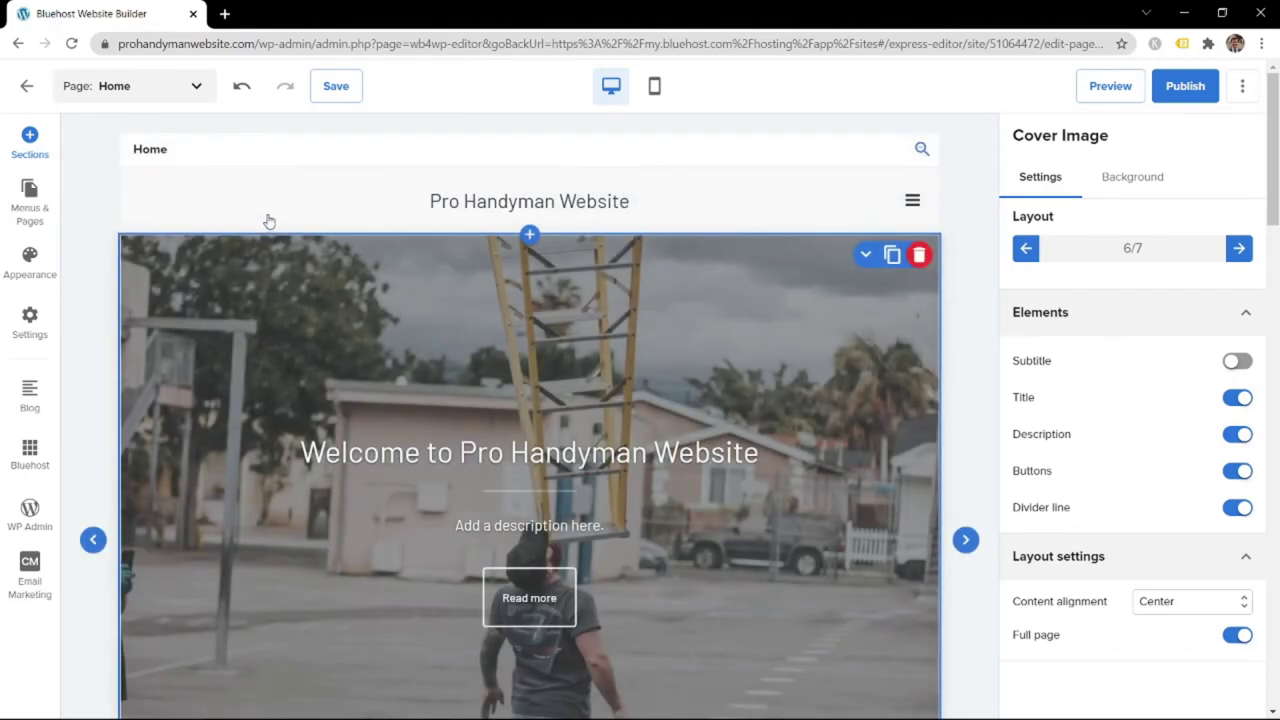
pyautogui.click(33, 211)
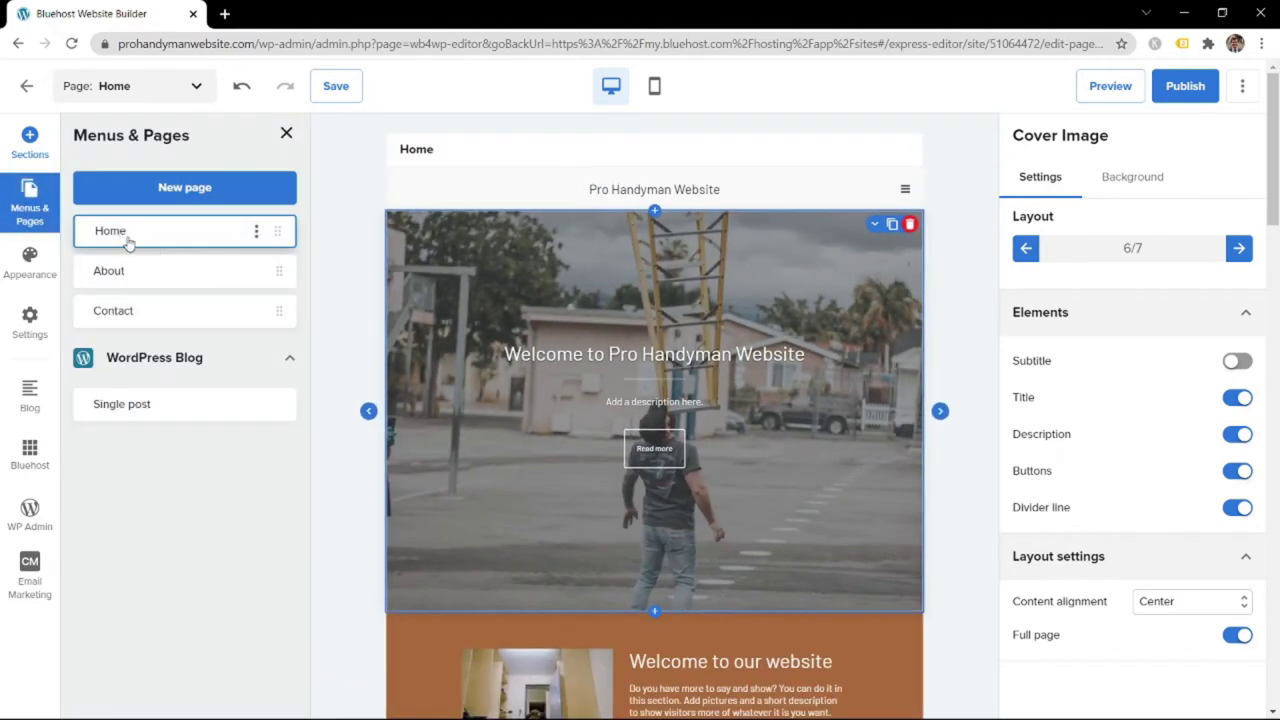
pyautogui.click(257, 231)
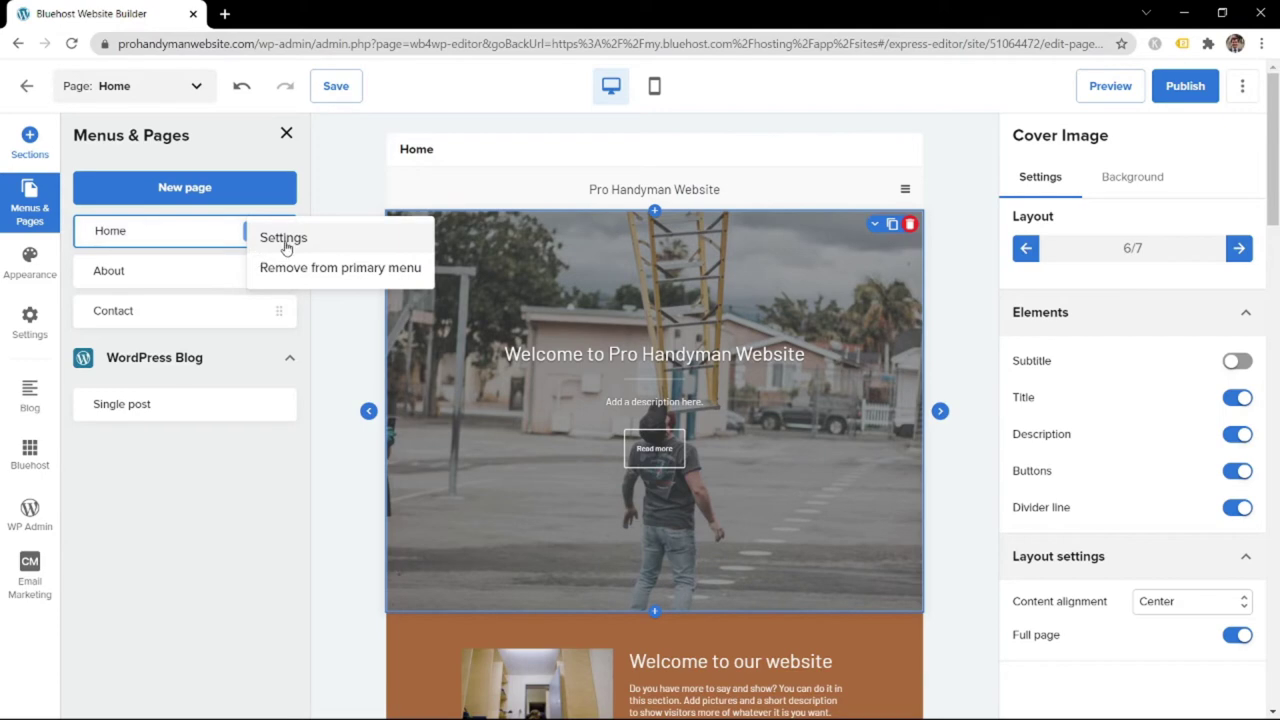
pyautogui.click(285, 240)
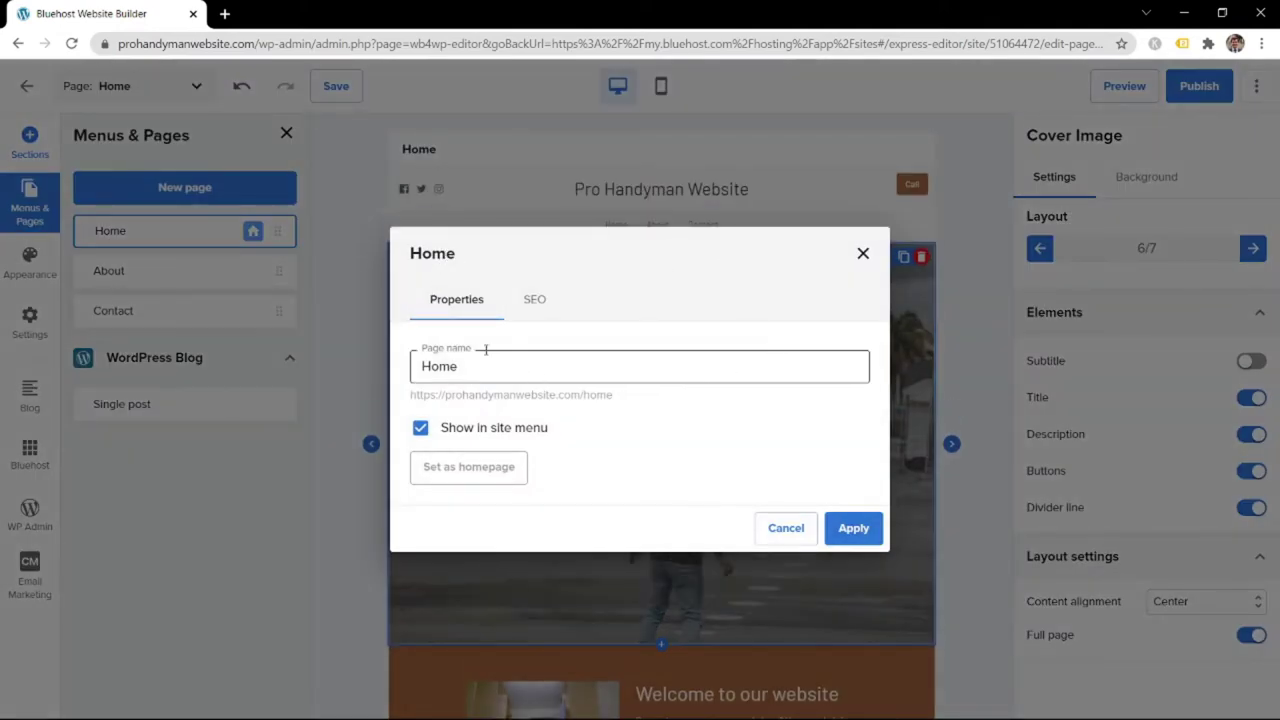
pyautogui.click(540, 299)
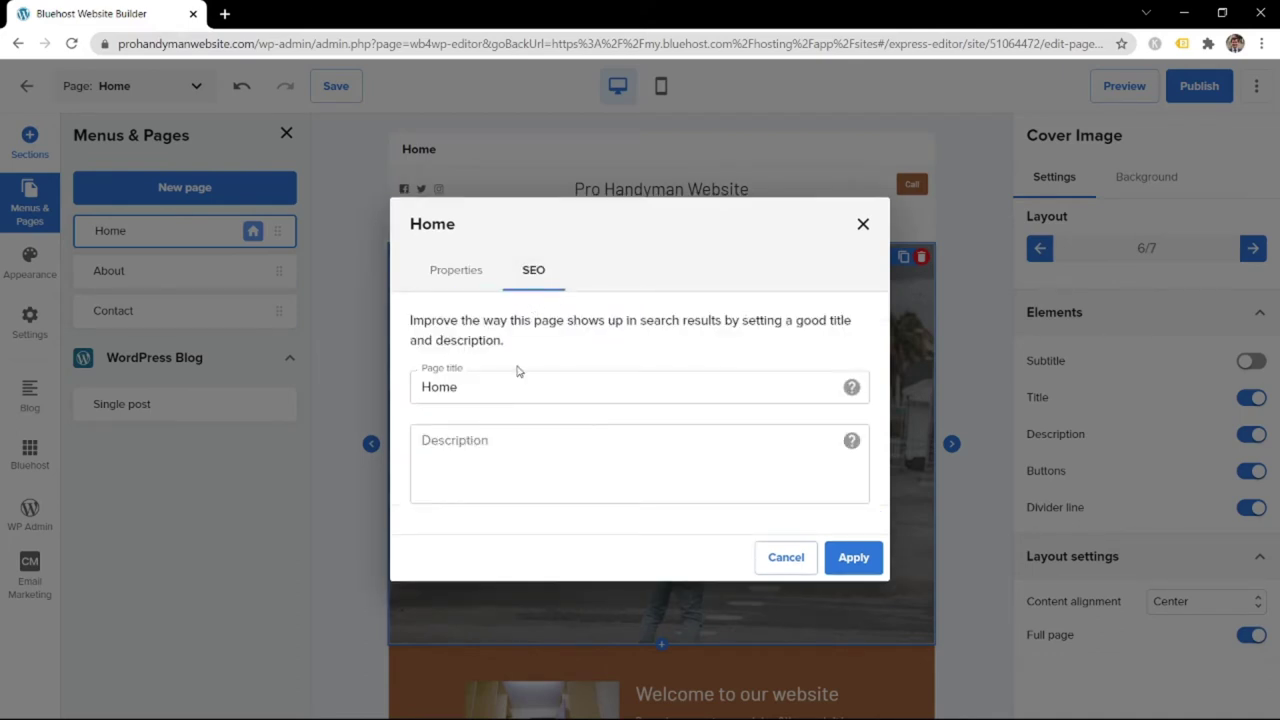
pyautogui.moveTo(515, 385); pyautogui.dragTo(384, 390)
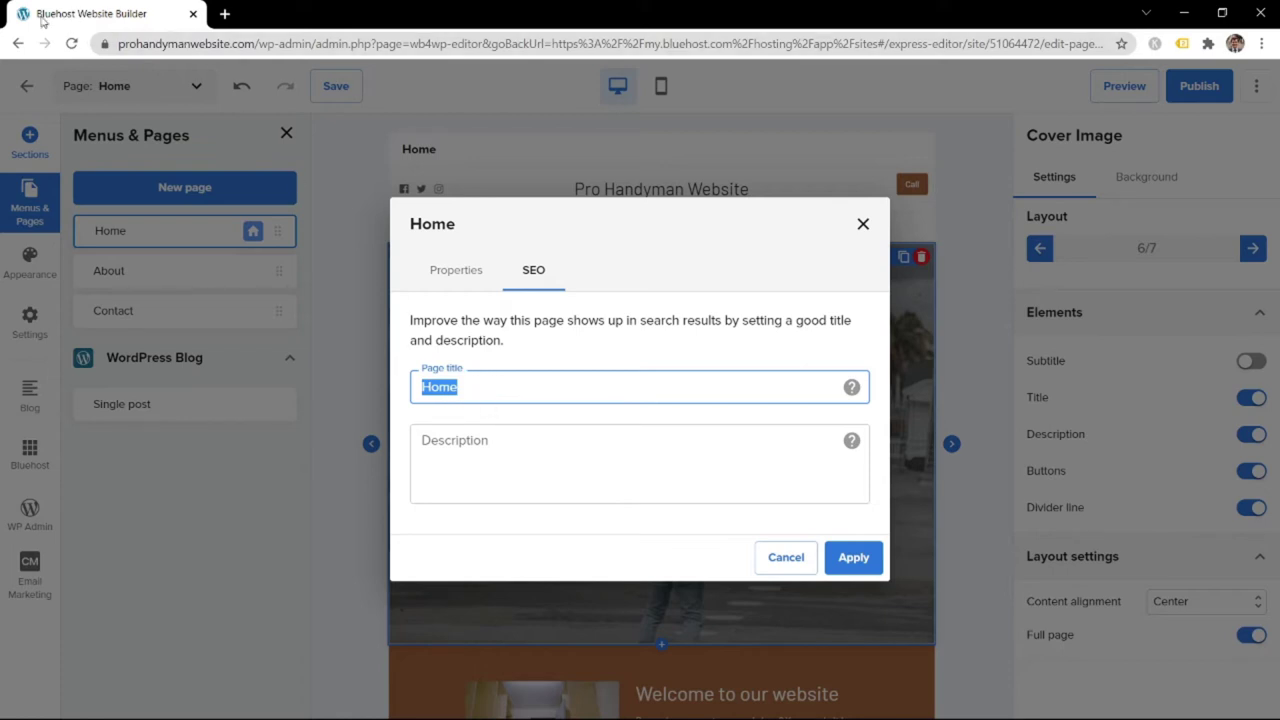
pyautogui.click(487, 472)
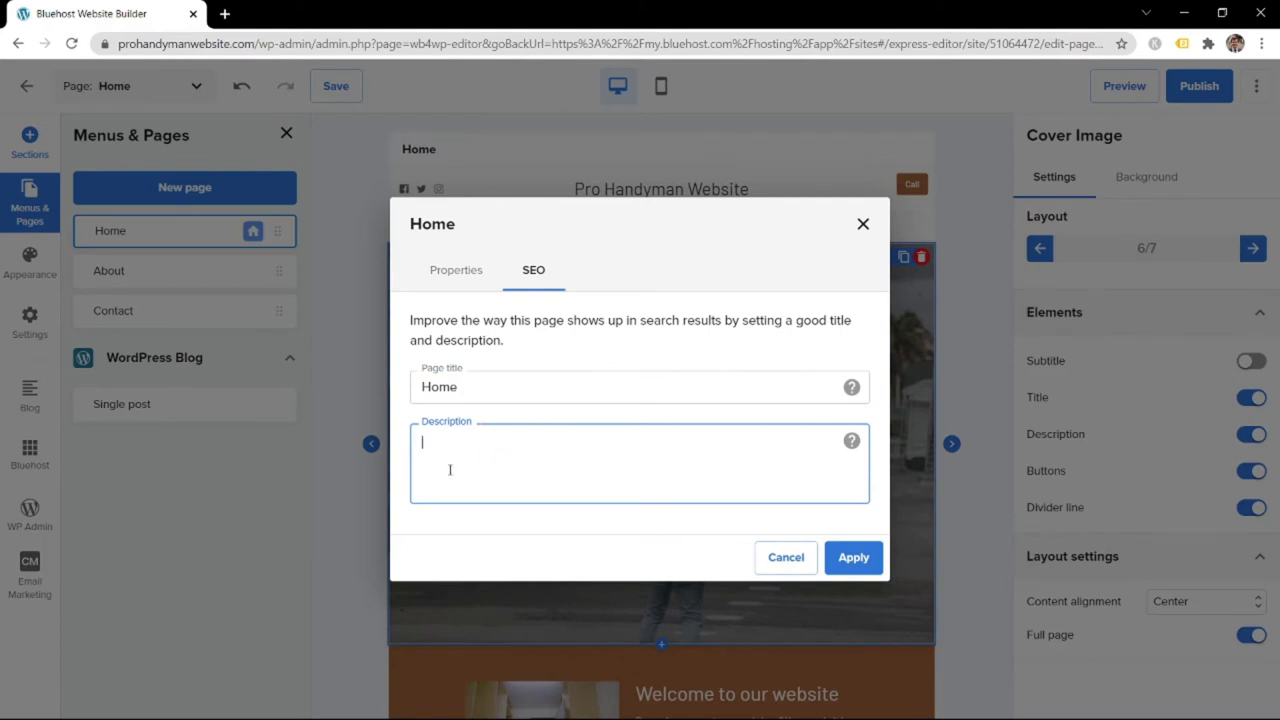
pyautogui.click(849, 557)
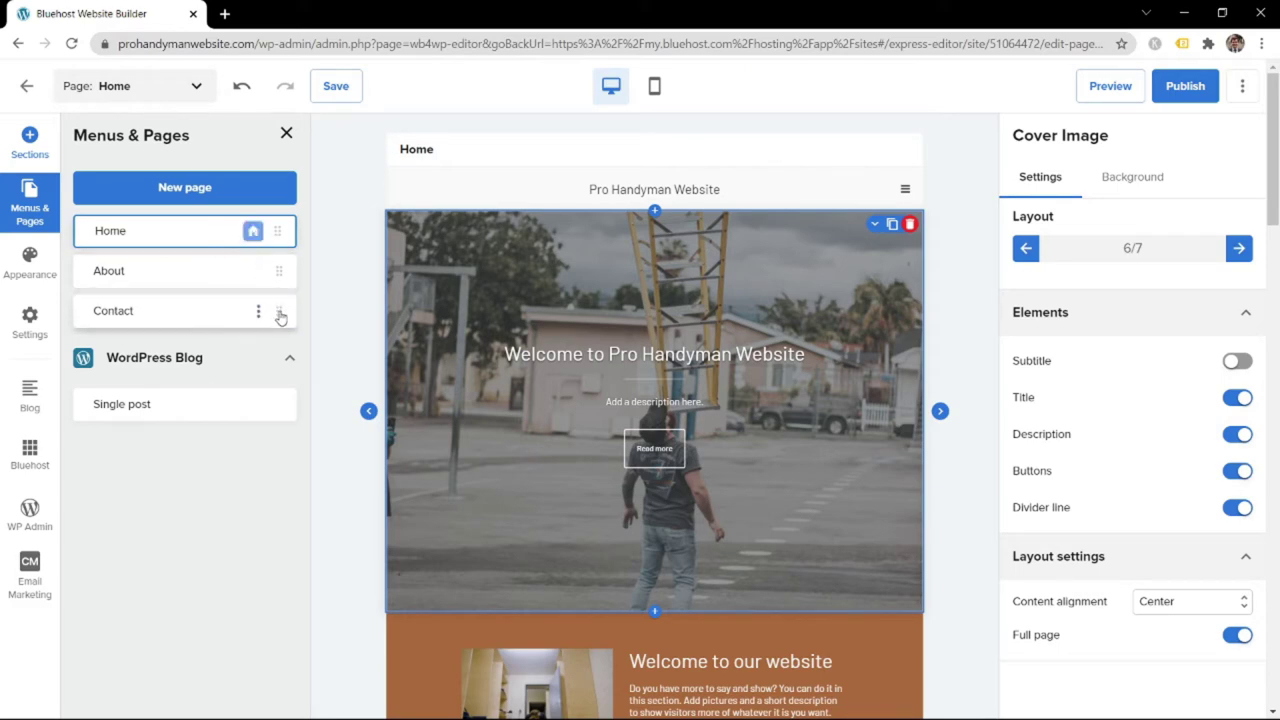
# Try to move the Contact page within the site's page list, and close the list
pyautogui.moveTo(280, 316)
pyautogui.mouseDown()
pyautogui.moveTo(277, 264)
pyautogui.moveTo(289, 331)
pyautogui.mouseUp()
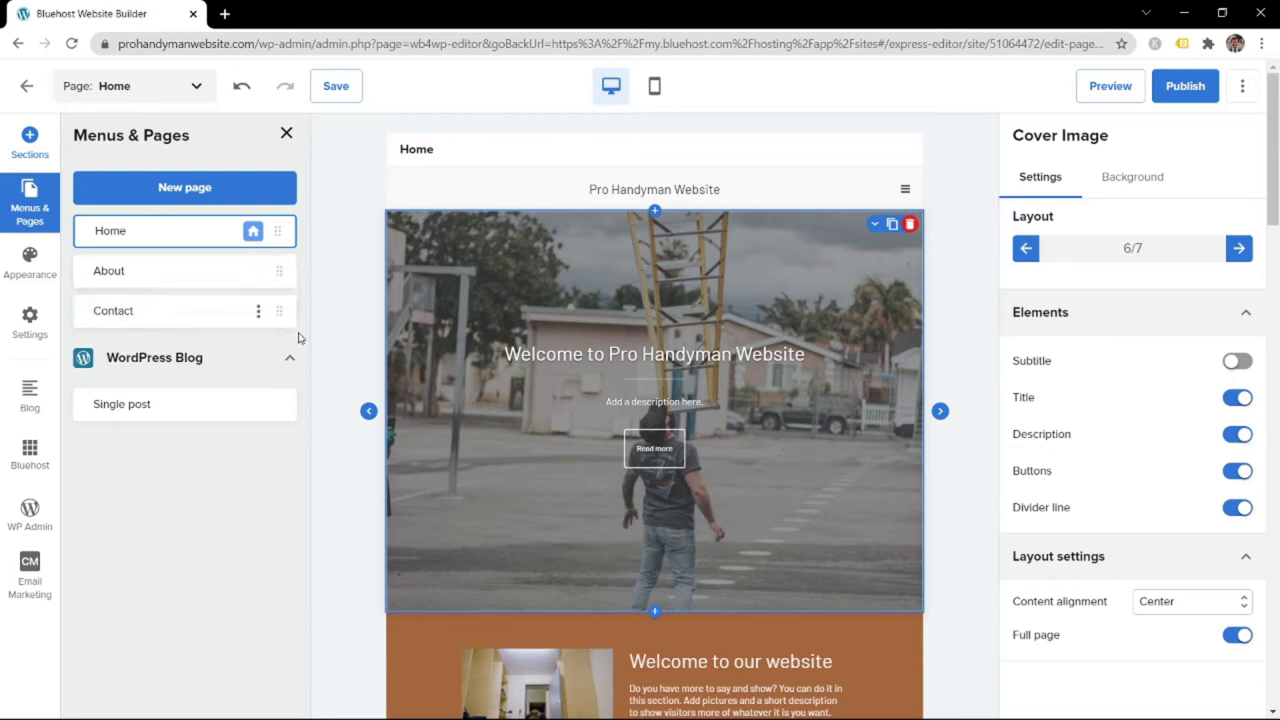
pyautogui.click(286, 133)
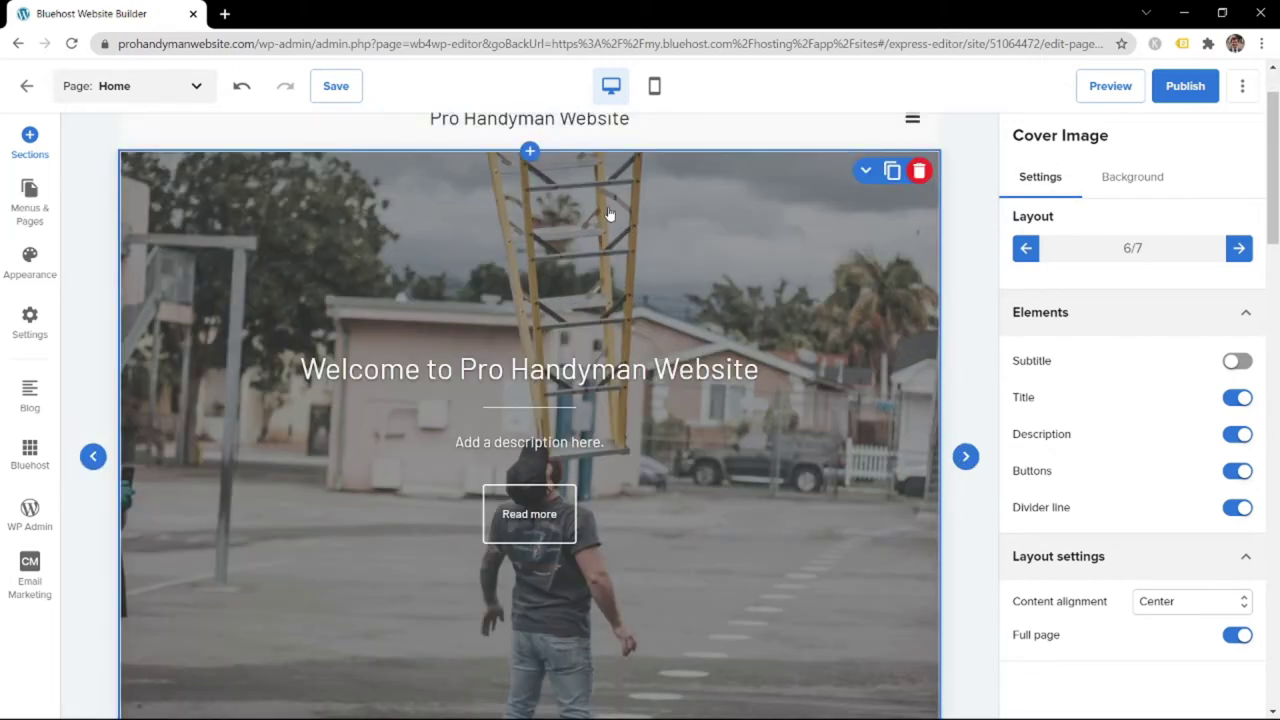
# Change the label of the cover image's "Read more" button to "Contact"
pyautogui.scroll(1, 580, 220)
pyautogui.click(521, 533)
pyautogui.hotkey('ctrl', 'a')
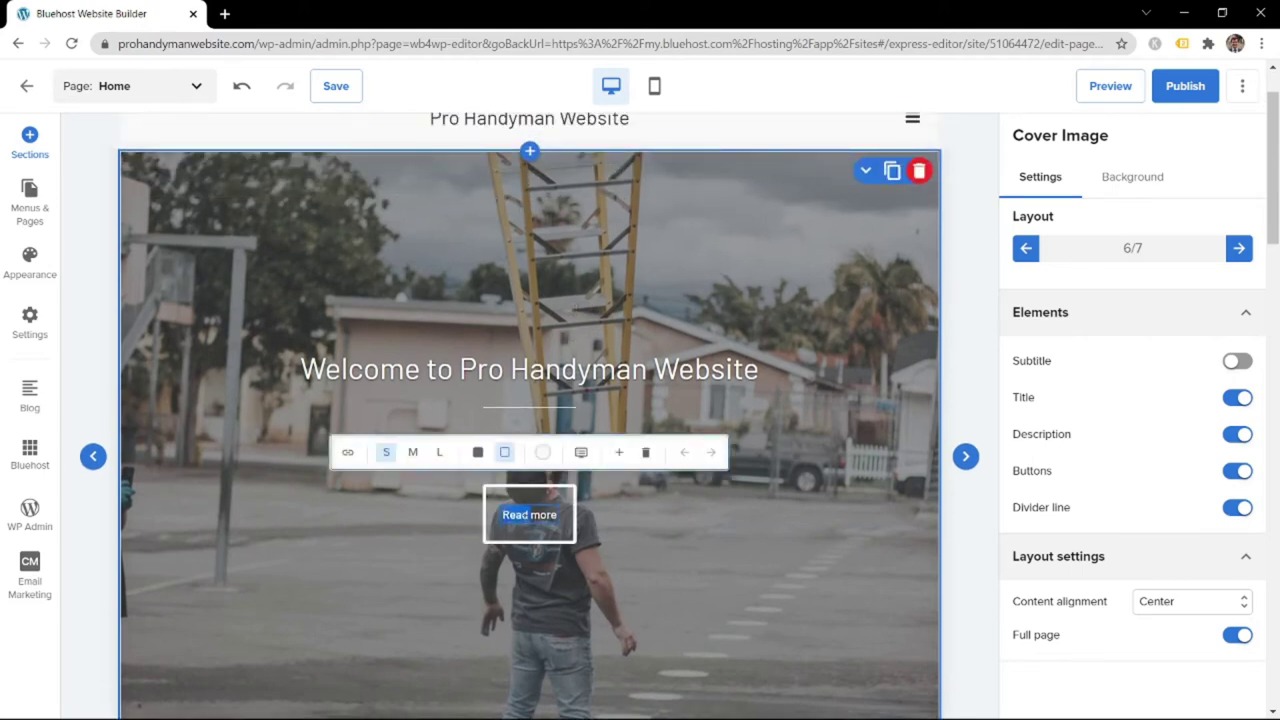
pyautogui.write('Co')
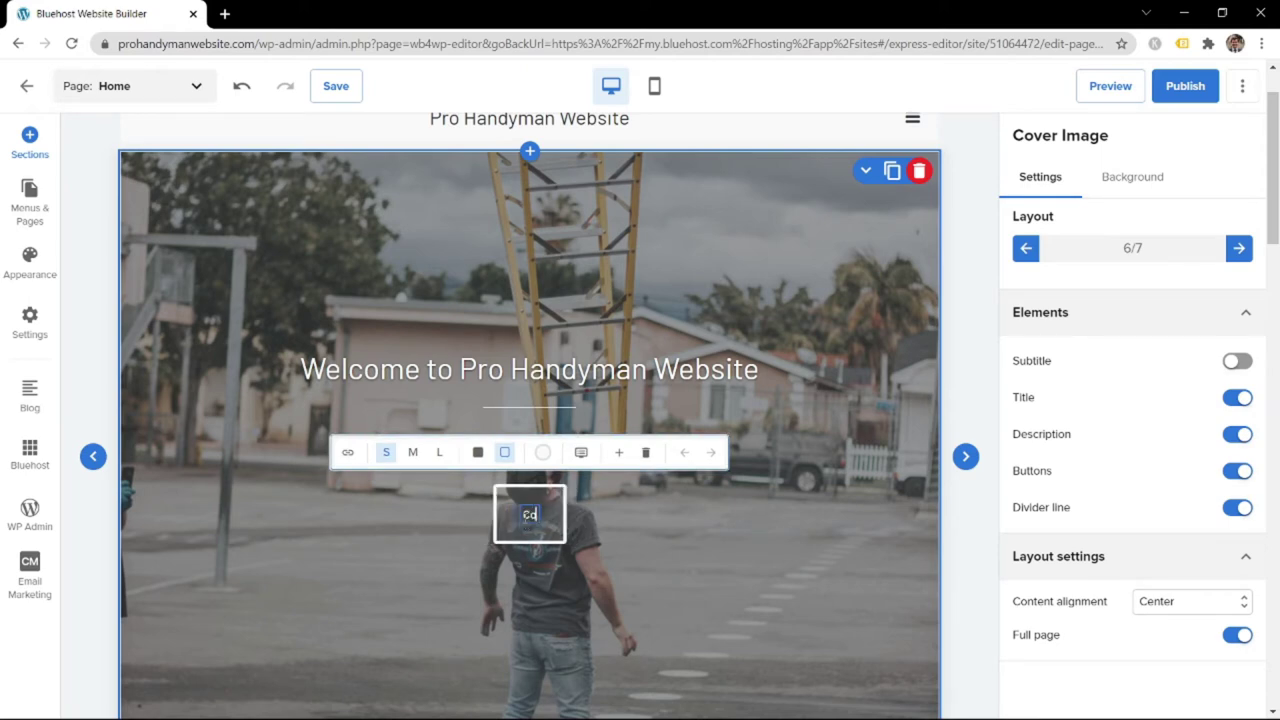
pyautogui.write('ntact')
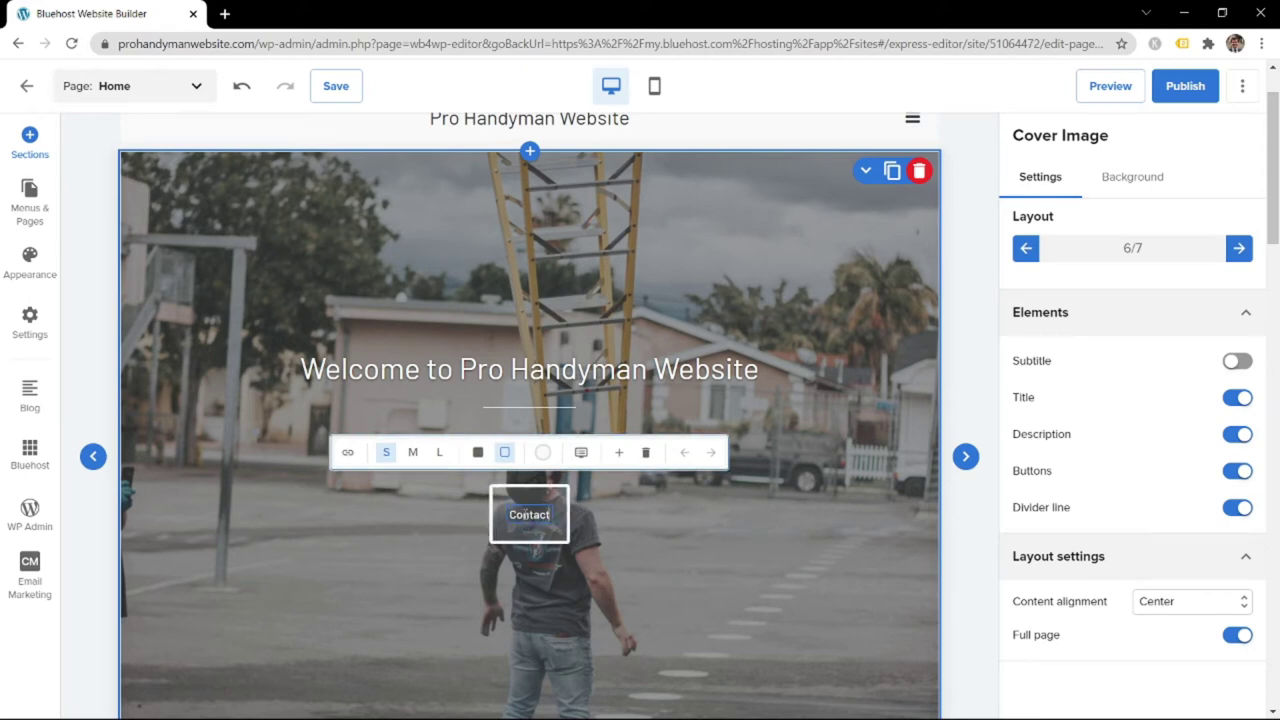
# Link the cover image's button to the Contact page, with opening in a new tab turned off, and save the link
pyautogui.click(347, 452)
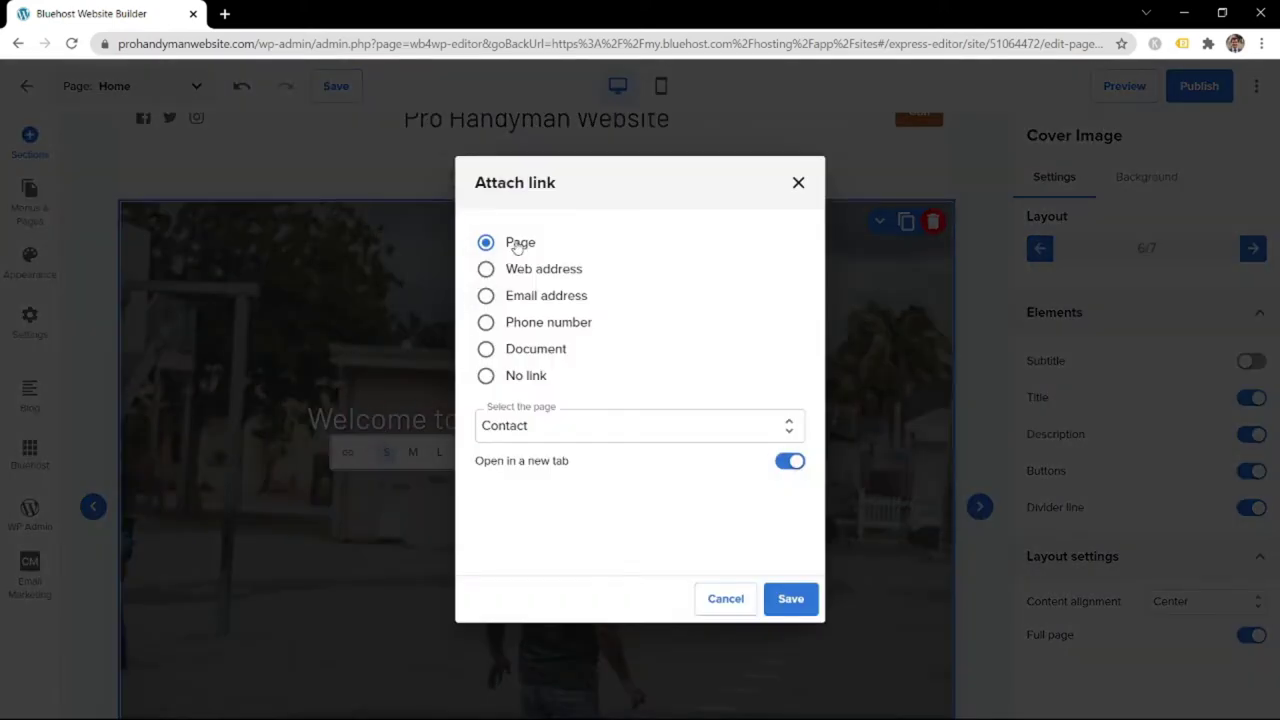
pyautogui.click(543, 429)
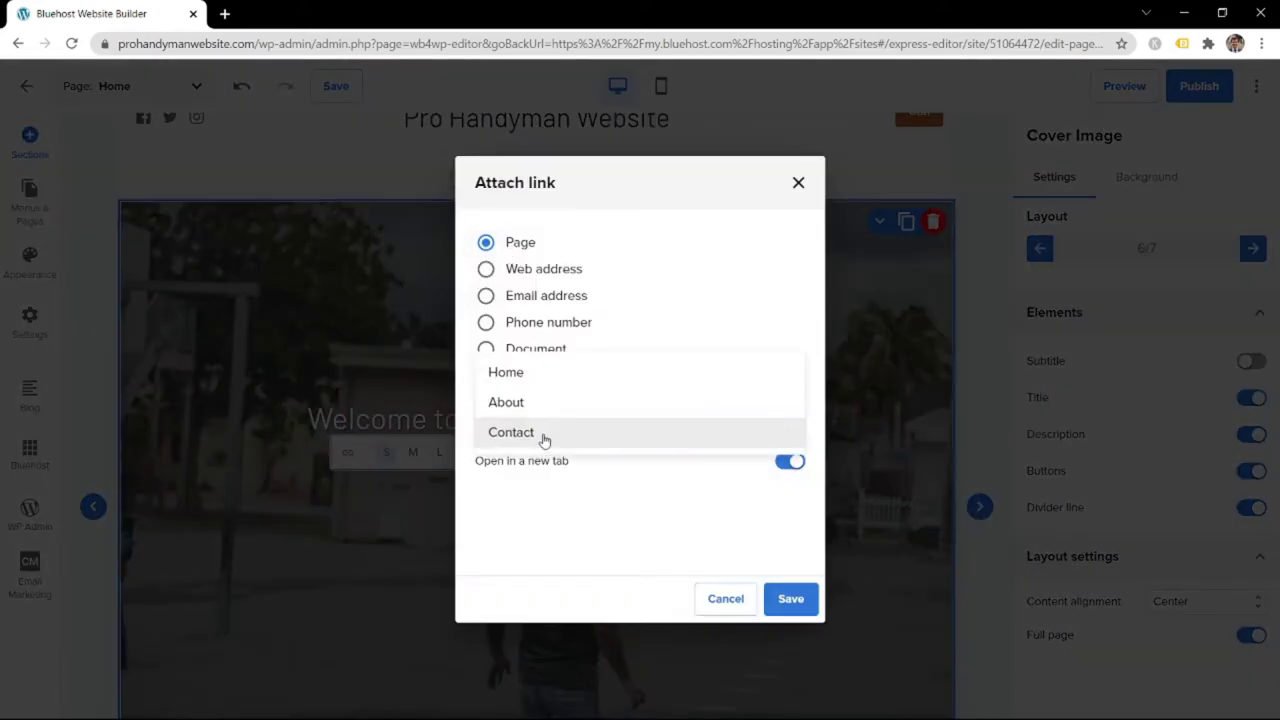
pyautogui.click(543, 432)
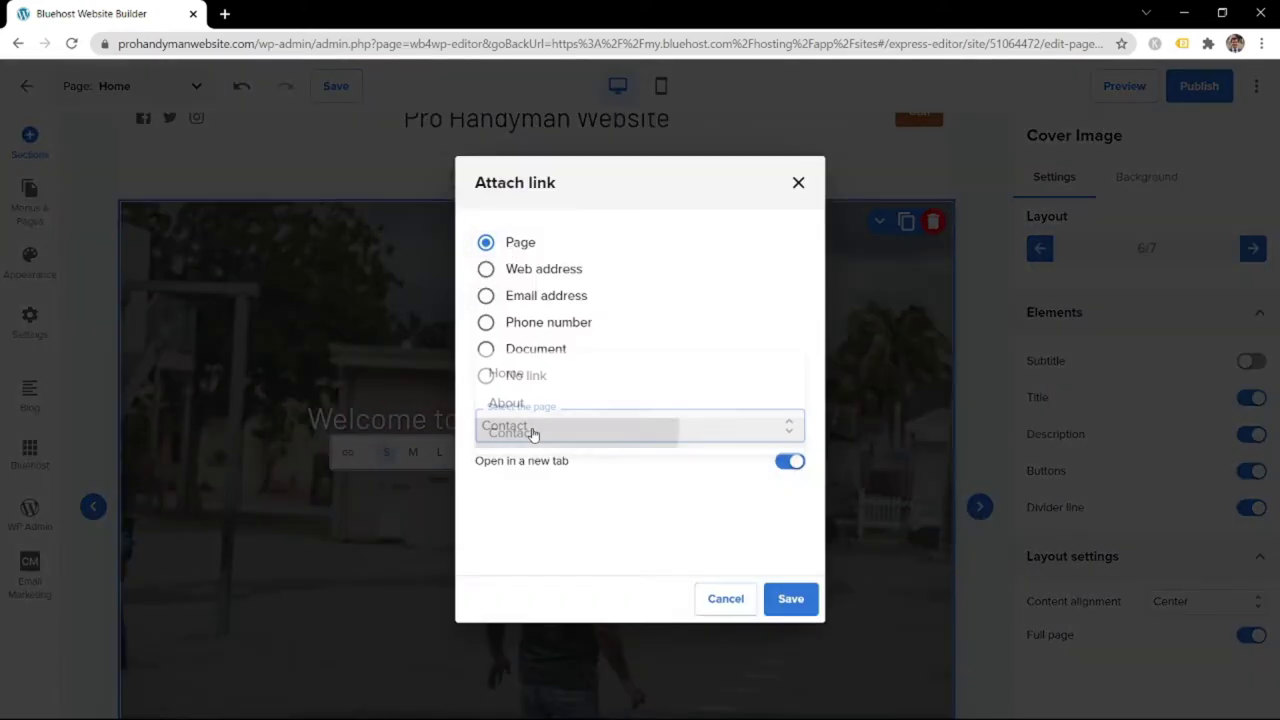
pyautogui.click(785, 462)
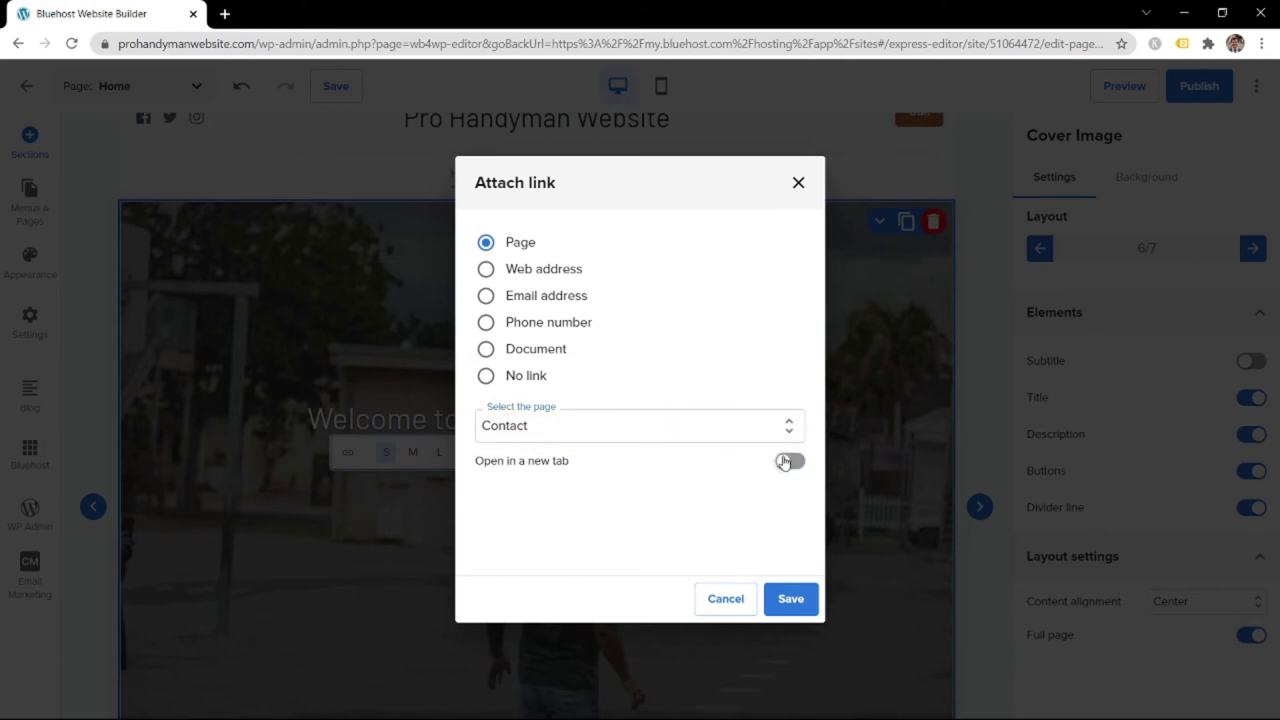
pyautogui.click(790, 599)
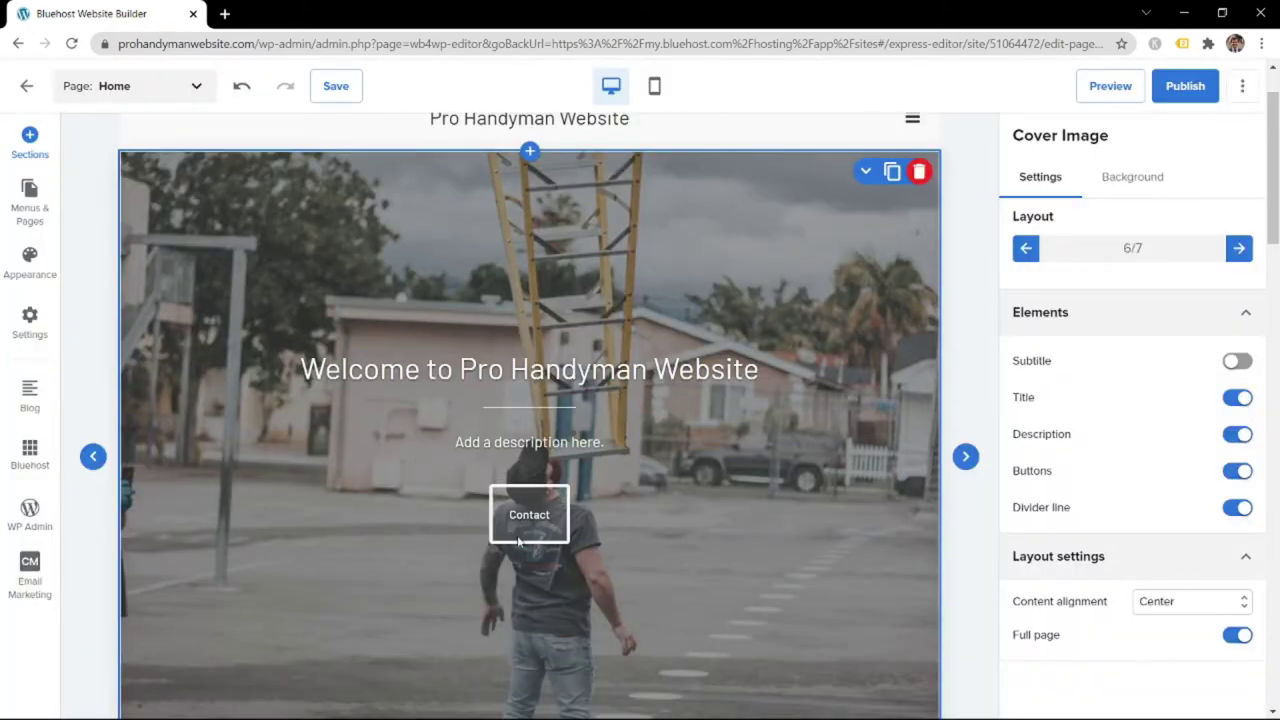
# Delete the "Welcome to our website" media/text section below the cover image
pyautogui.click(536, 496)
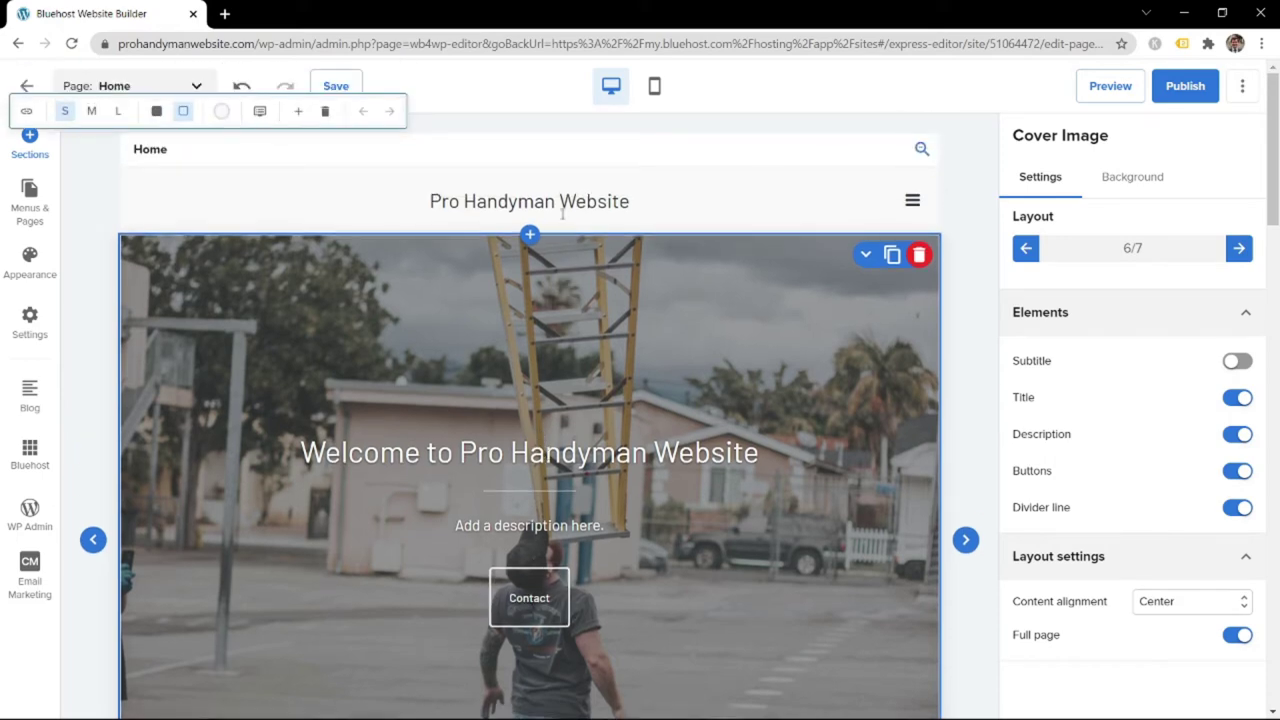
pyautogui.scroll(-3, 497, 254)
pyautogui.scroll(-4, 500, 252)
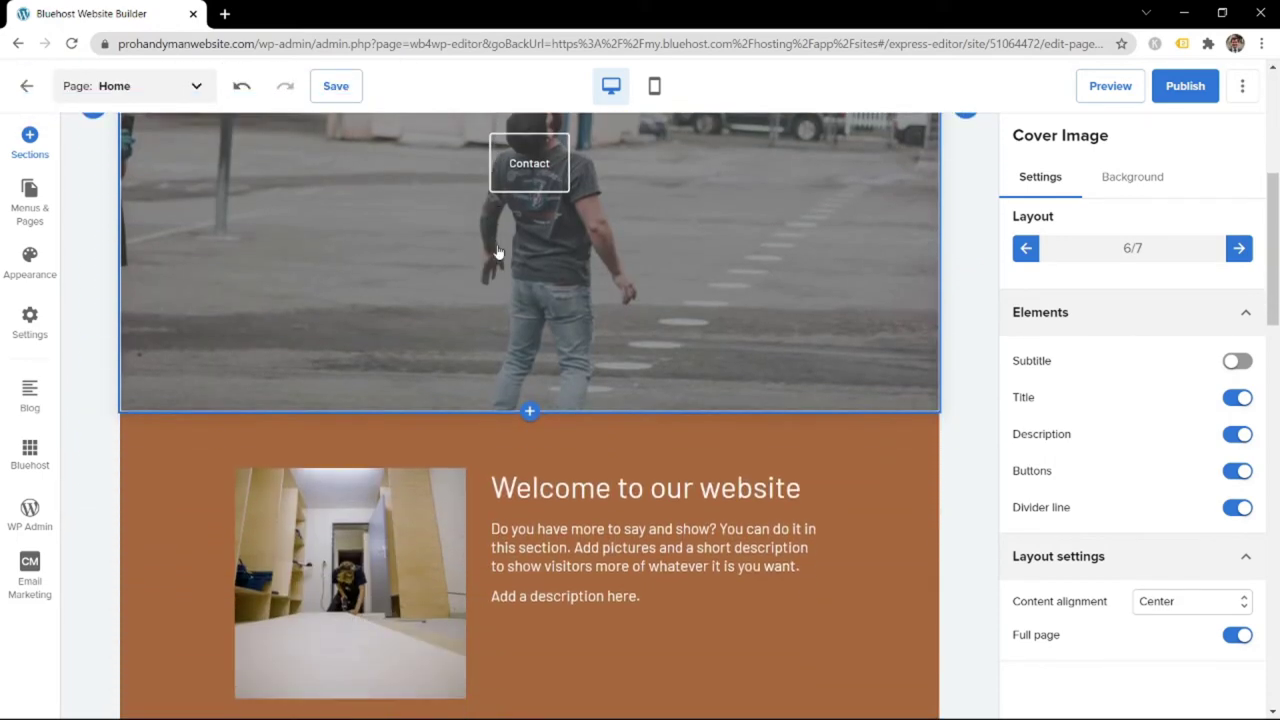
pyautogui.click(550, 420)
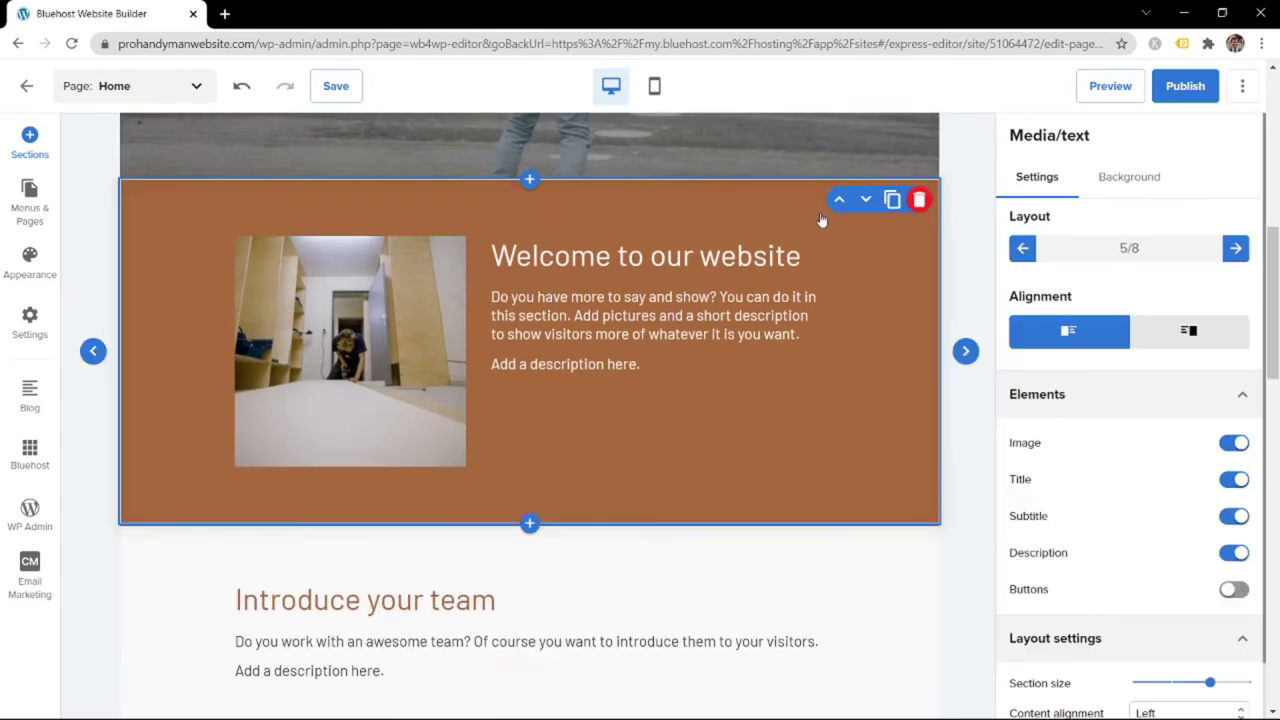
pyautogui.click(919, 200)
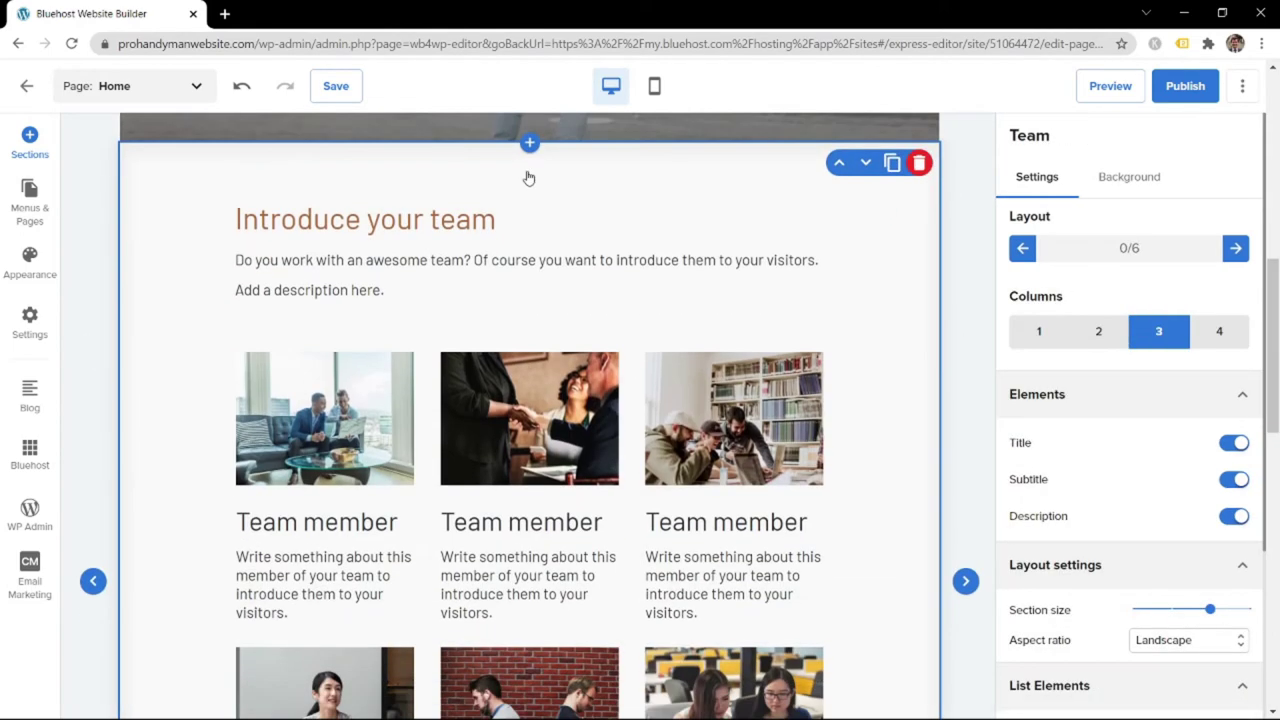
# Add a three-item USPs section with round icons and place it between the cover image and the team section
pyautogui.click(530, 146)
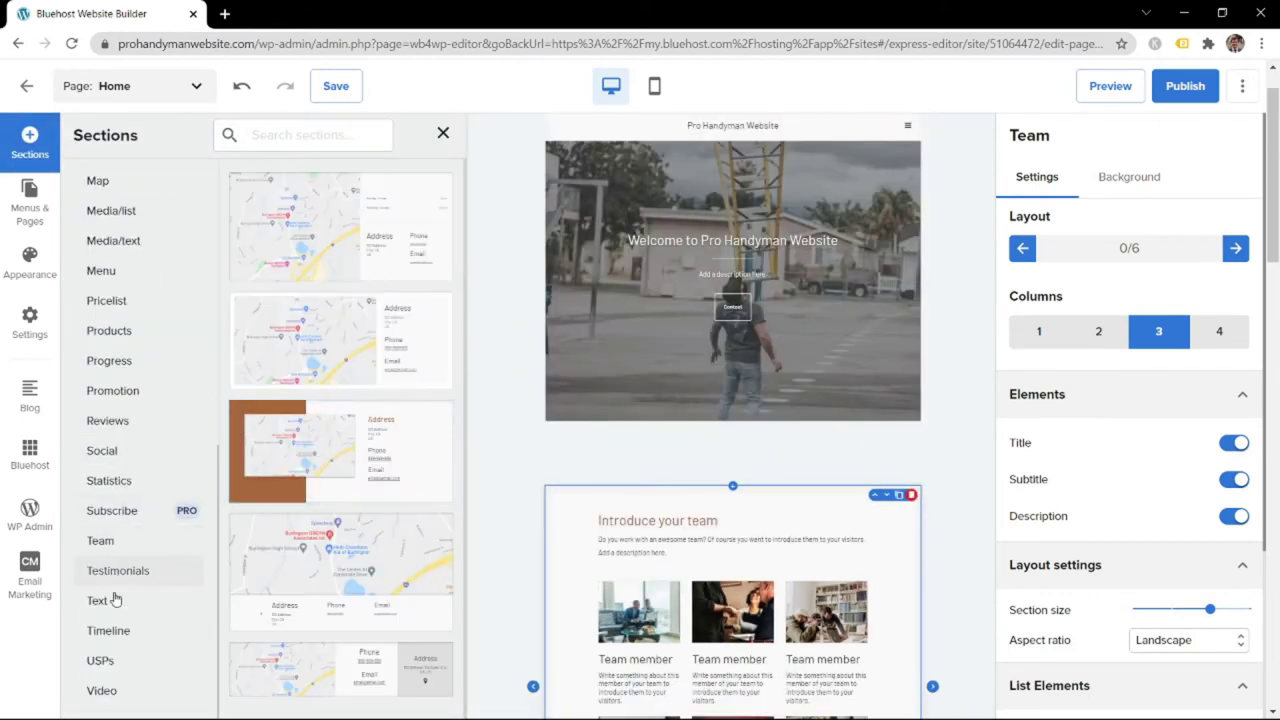
pyautogui.click(100, 663)
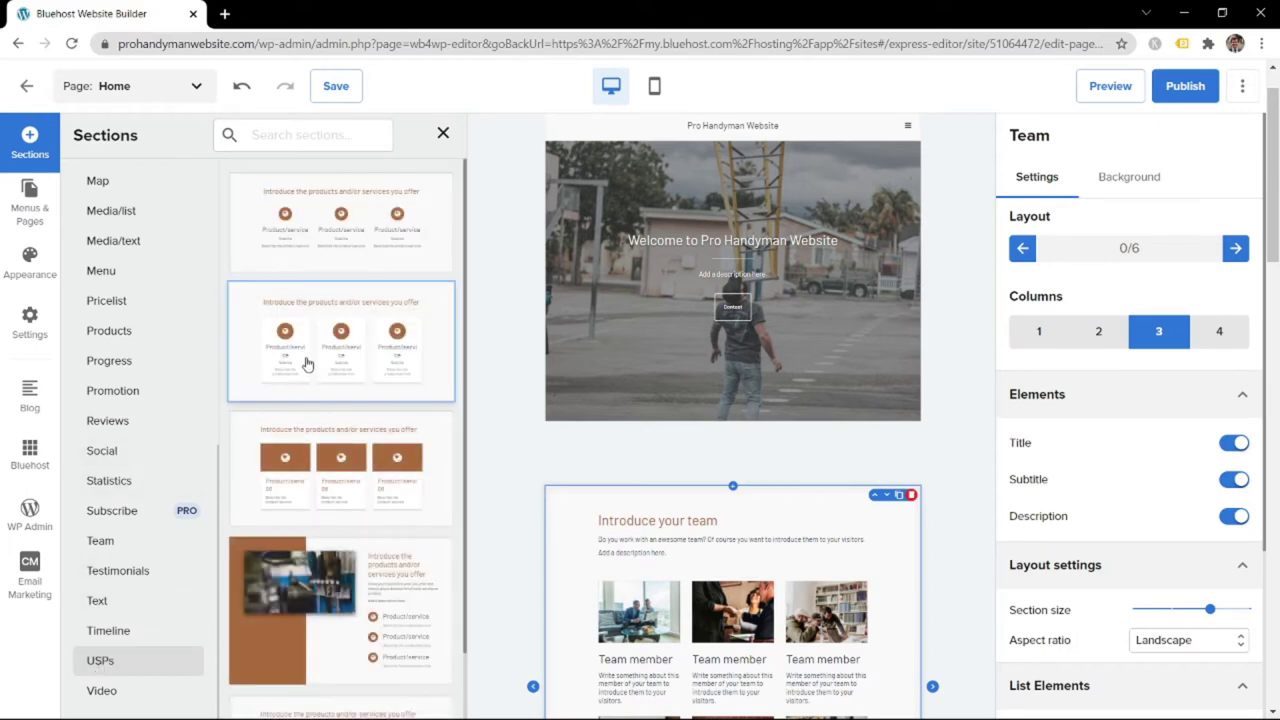
pyautogui.moveTo(283, 251); pyautogui.dragTo(738, 486)
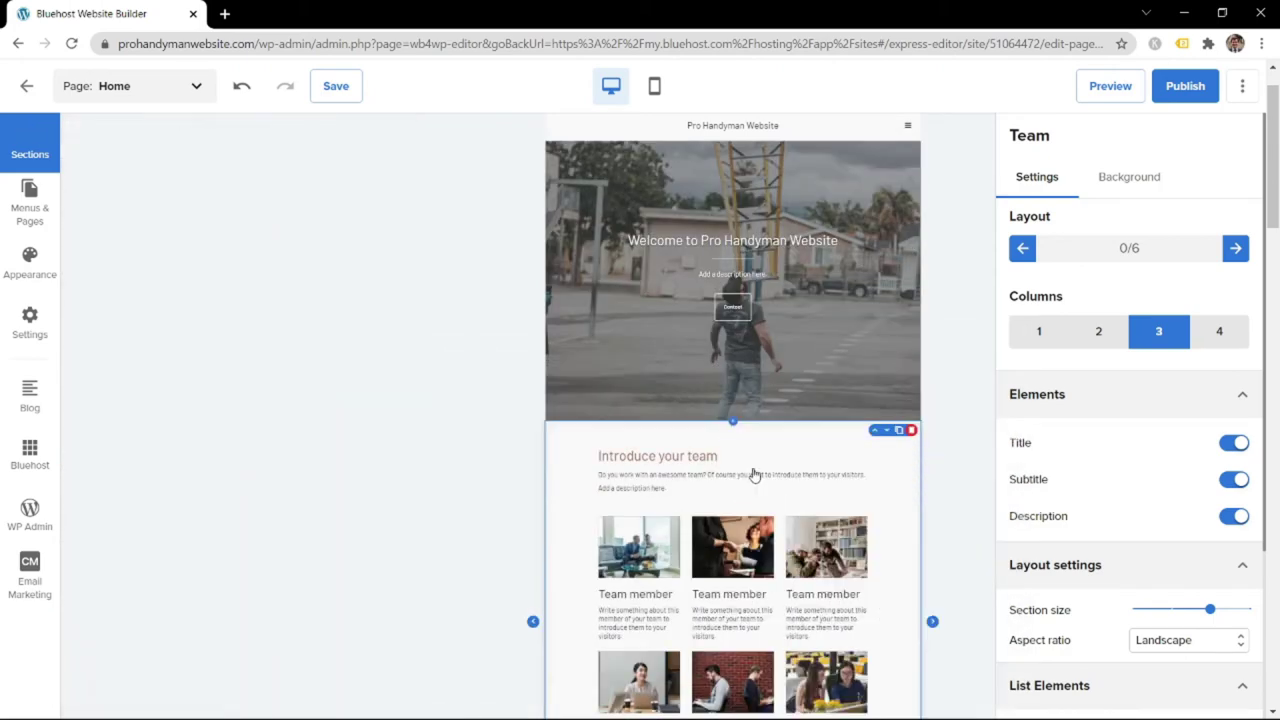
pyautogui.click(769, 287)
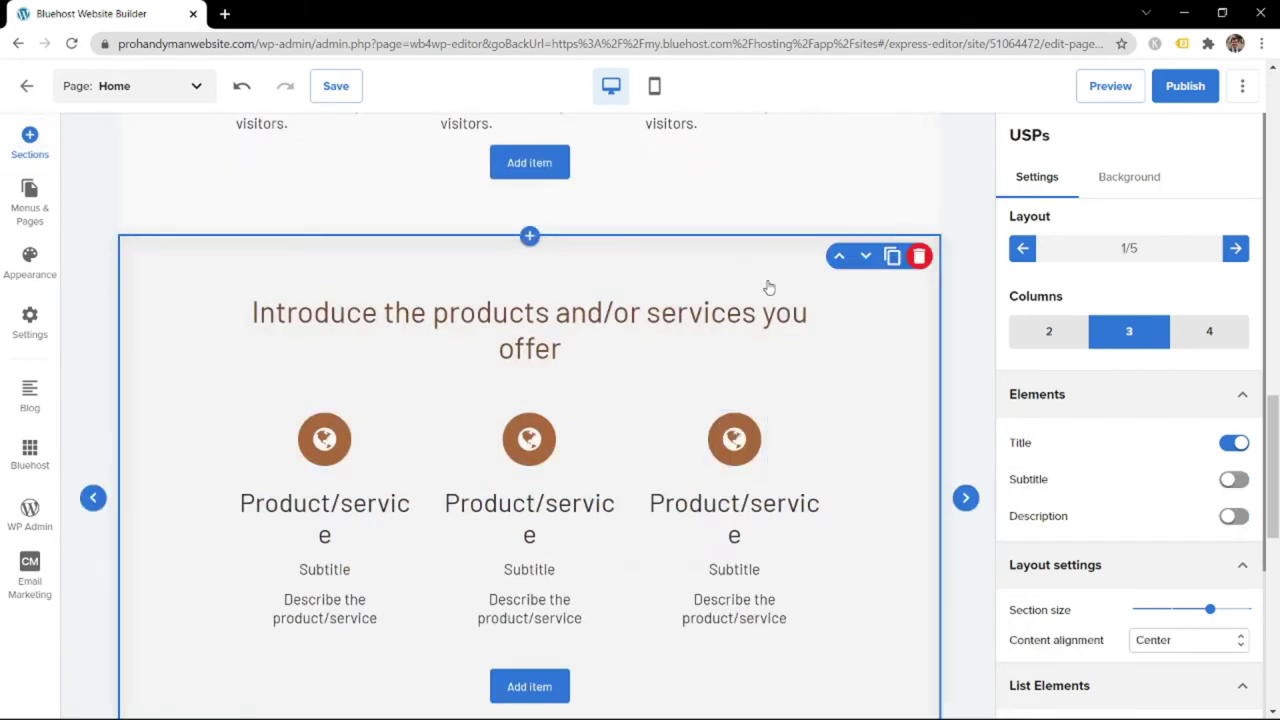
pyautogui.click(838, 258)
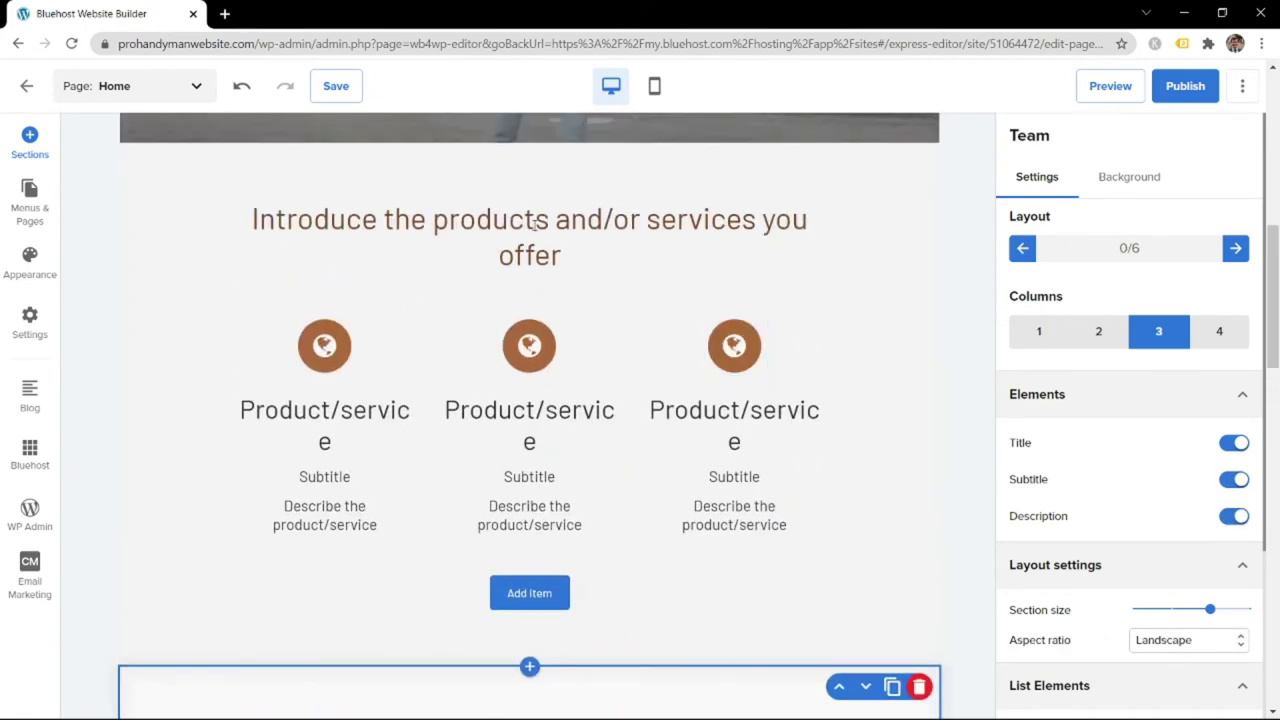
# Turn off the list items' subtitles in the USPs section and turn on the section's own subtitle
pyautogui.click(534, 226)
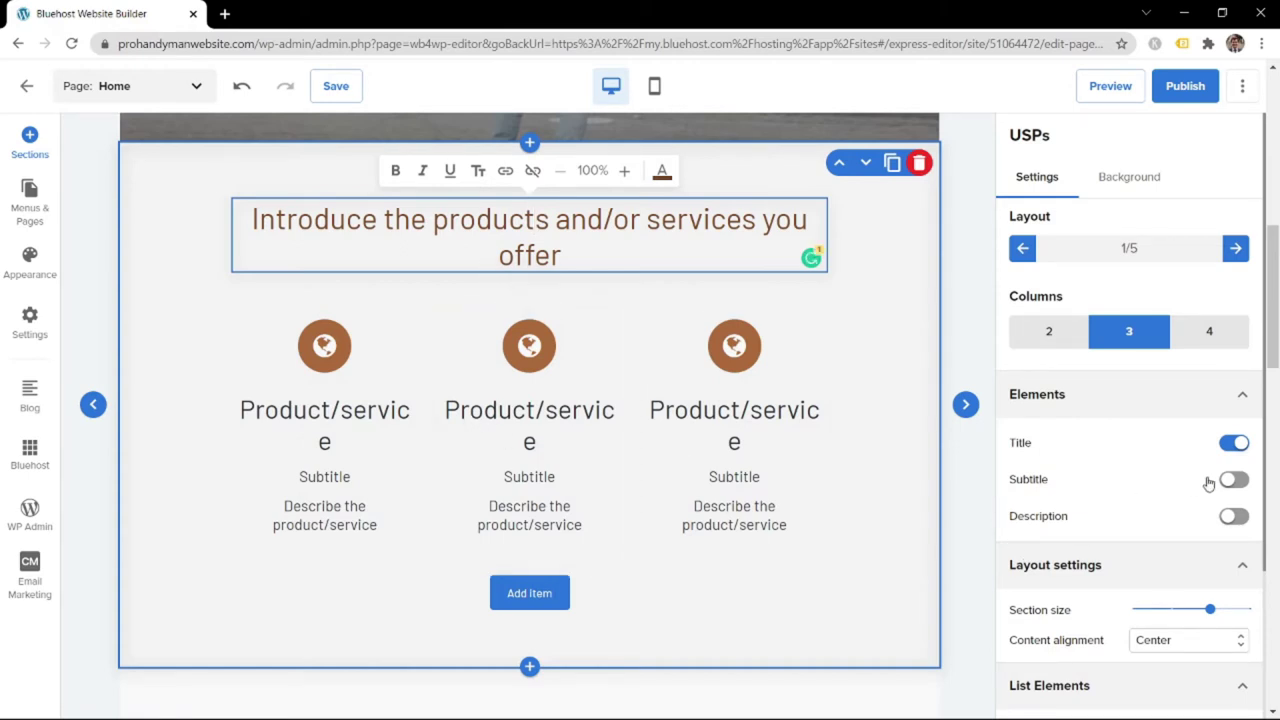
pyautogui.scroll(-1, 1130, 560)
pyautogui.scroll(-1, 1133, 555)
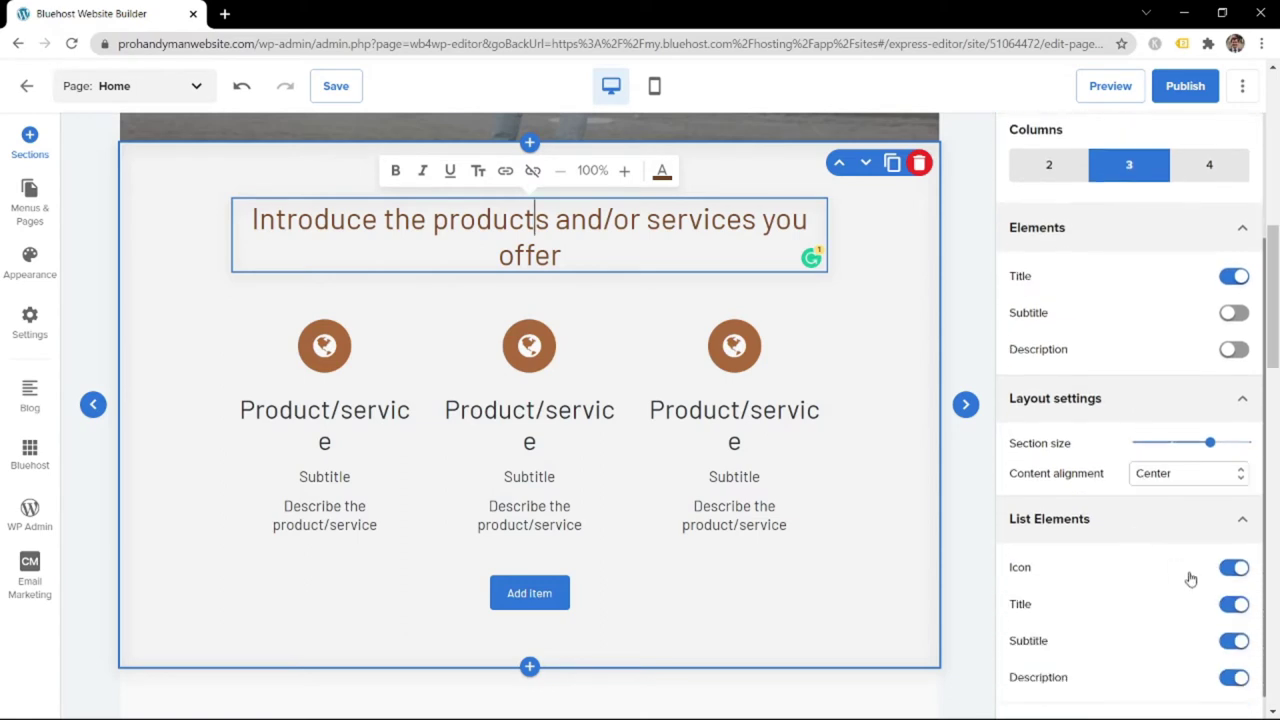
pyautogui.click(1234, 641)
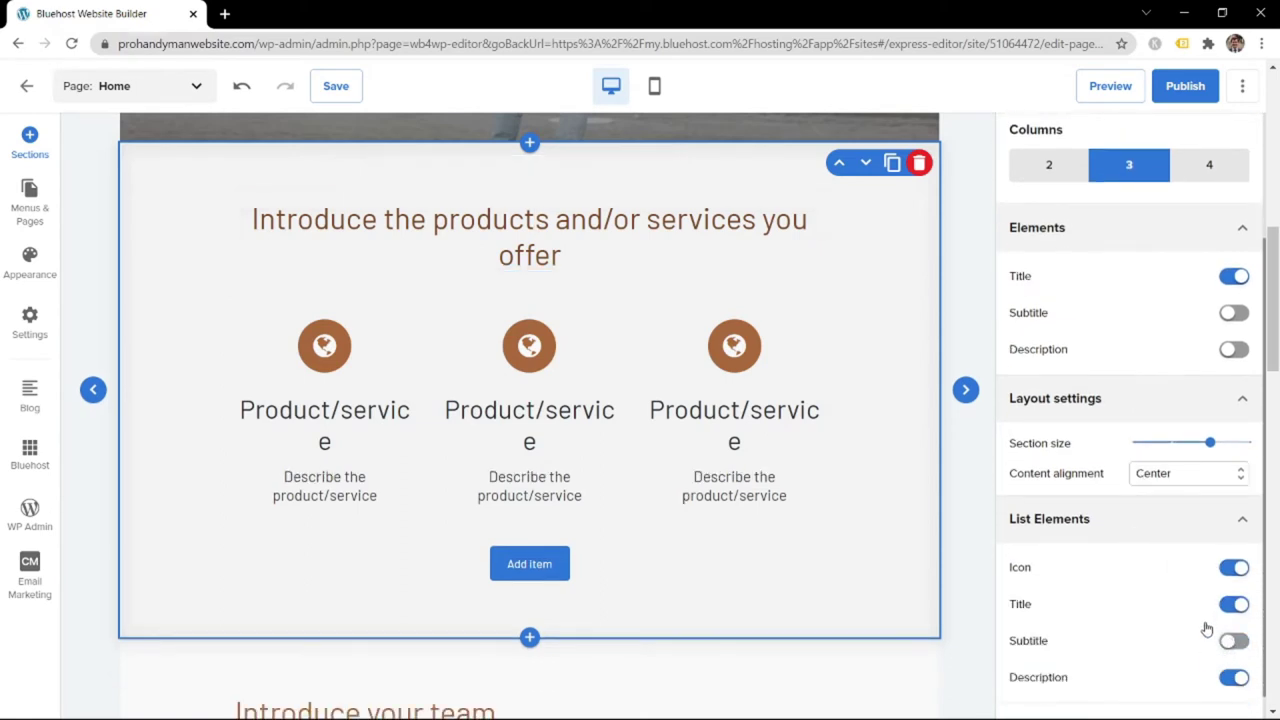
pyautogui.hotkey('ctrl', 'z')
pyautogui.click(1234, 314)
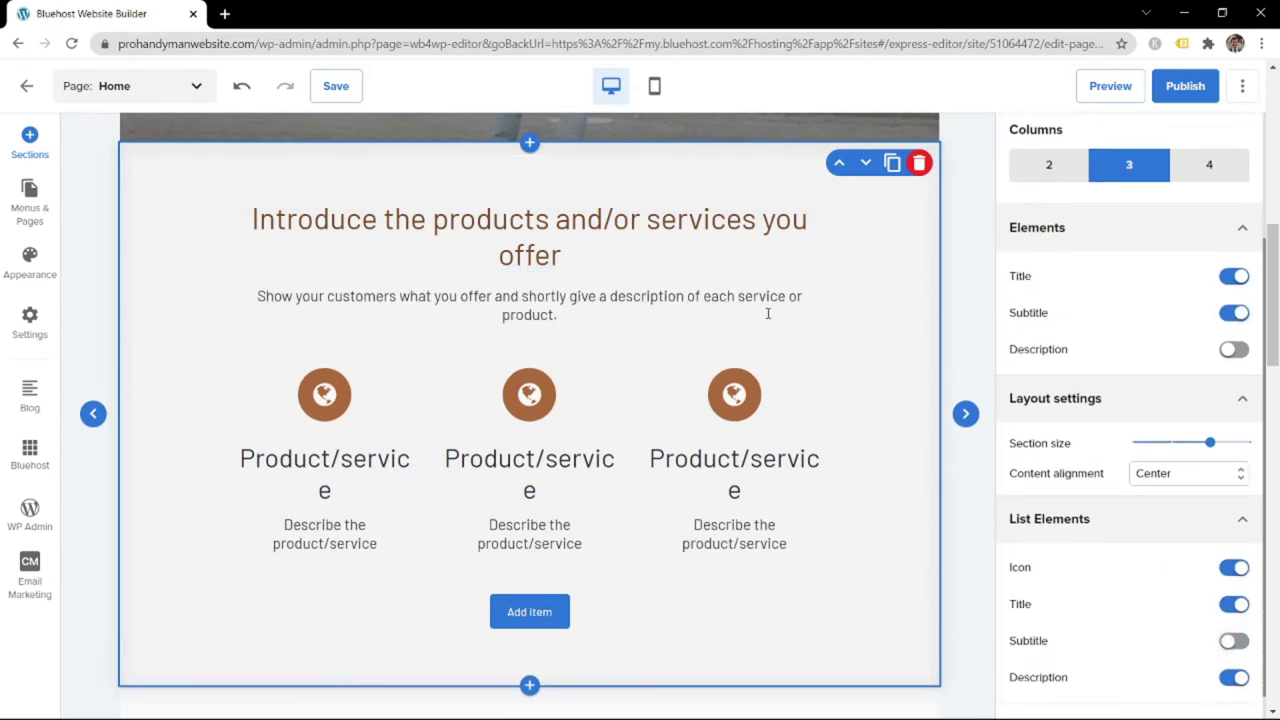
# Title the USPs section "Looking For An Awesome Handyman?" and set its subtitle to "Look no further, because we are just that."
pyautogui.click(513, 228)
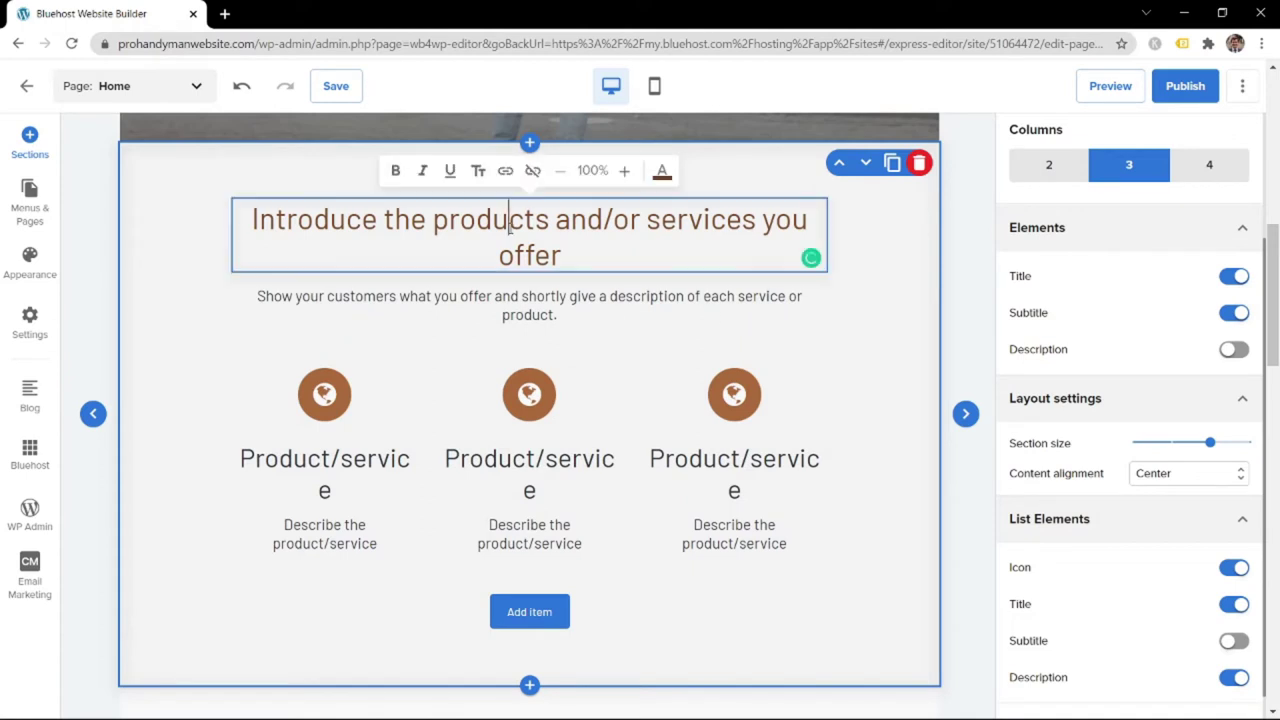
pyautogui.tripleClick(513, 228)
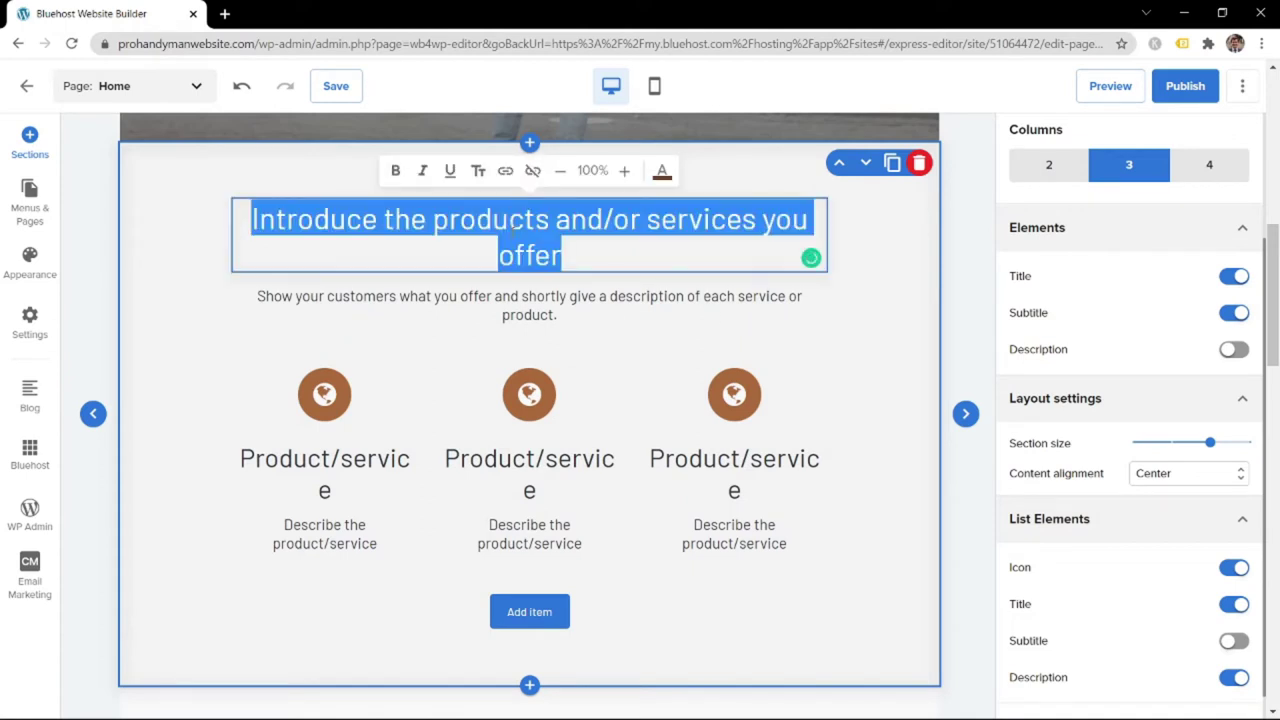
pyautogui.write('L')
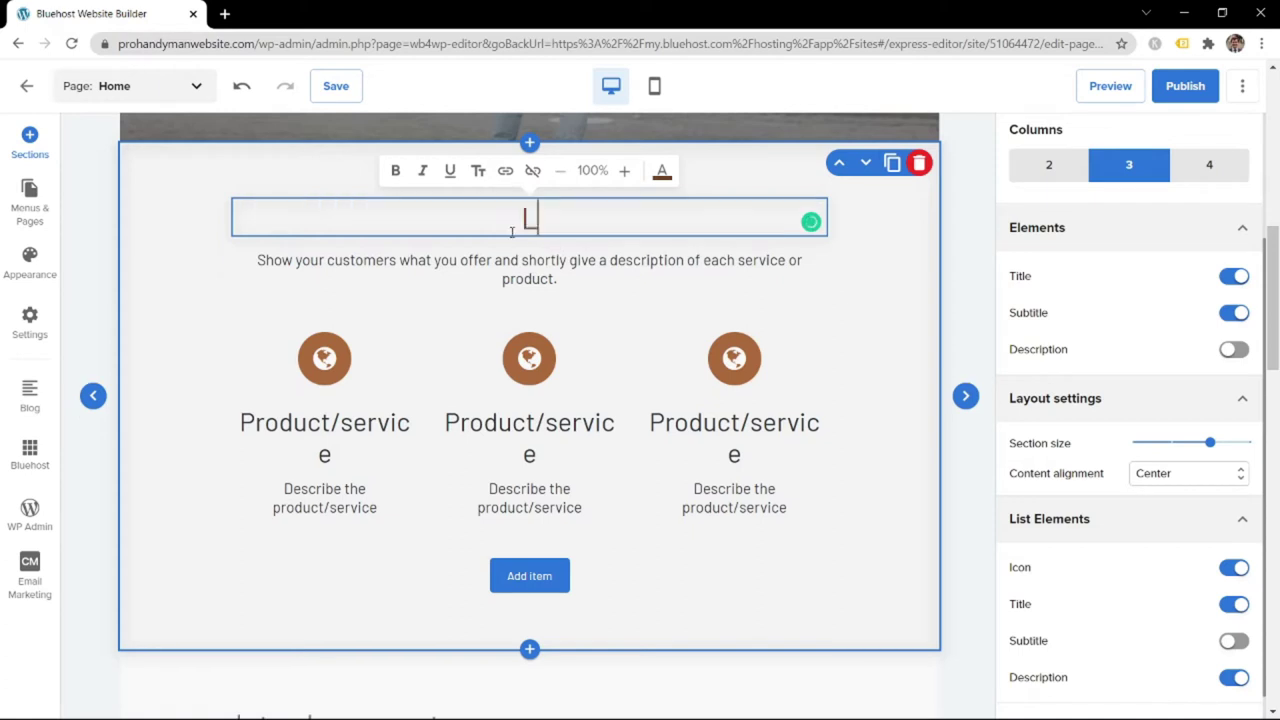
pyautogui.write('ooking For An Awesome Handyman?')
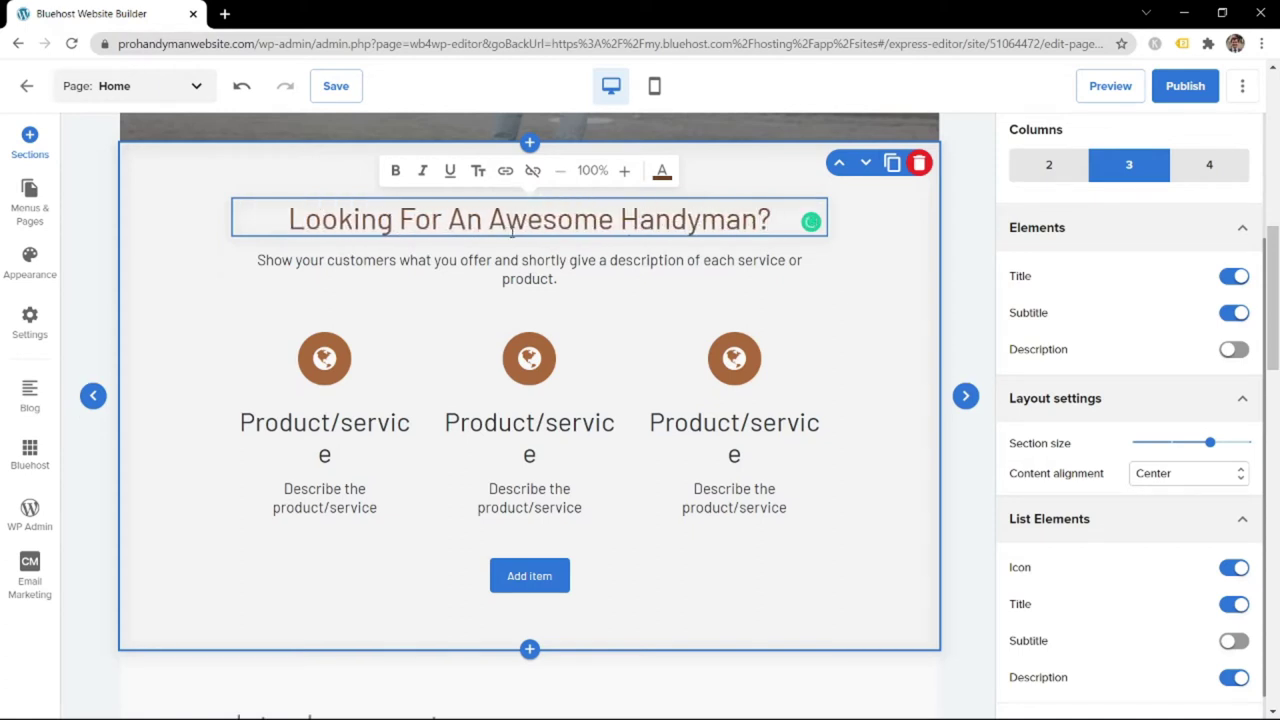
pyautogui.tripleClick(529, 262)
pyautogui.write('Look no further,')
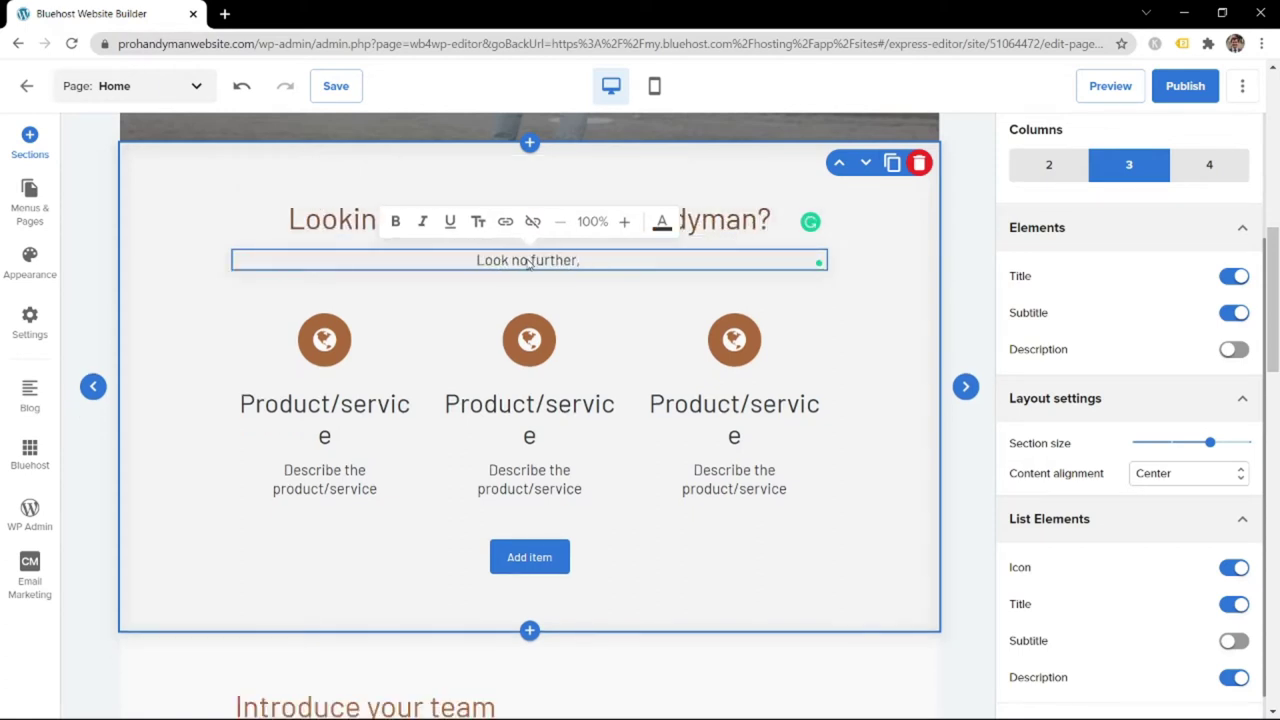
pyautogui.write(' because we are just that.')
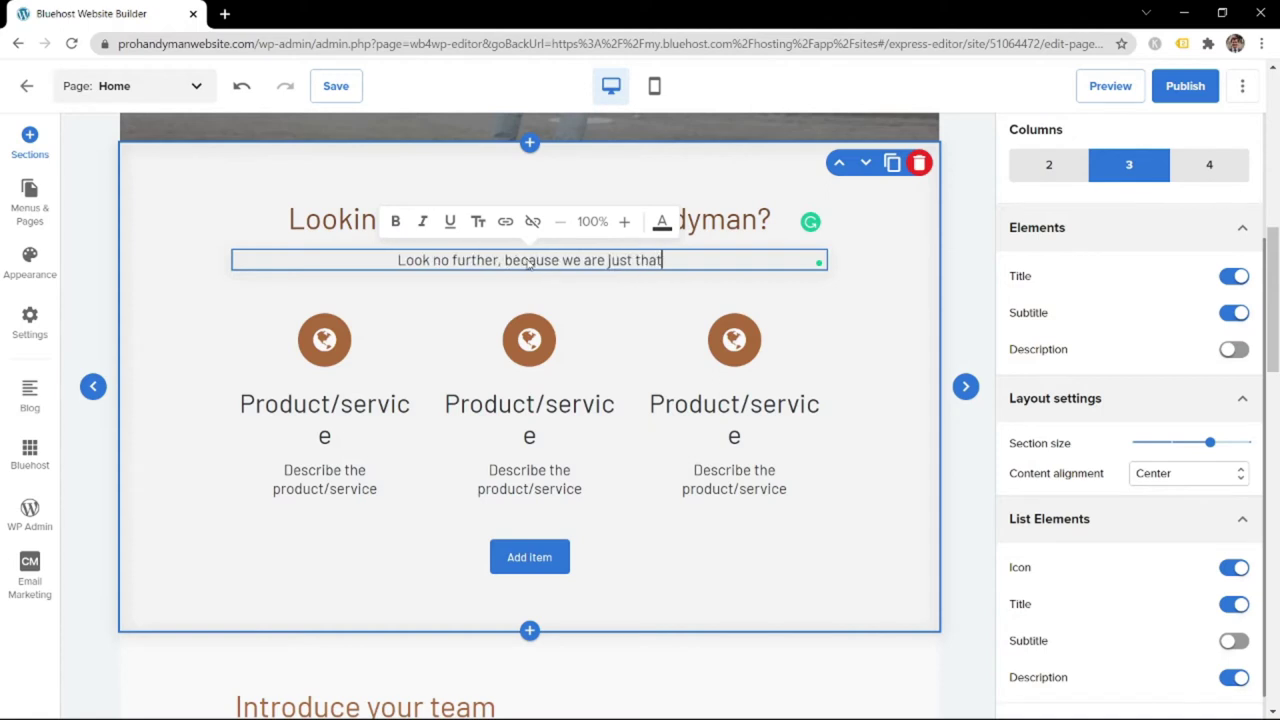
pyautogui.click(687, 241)
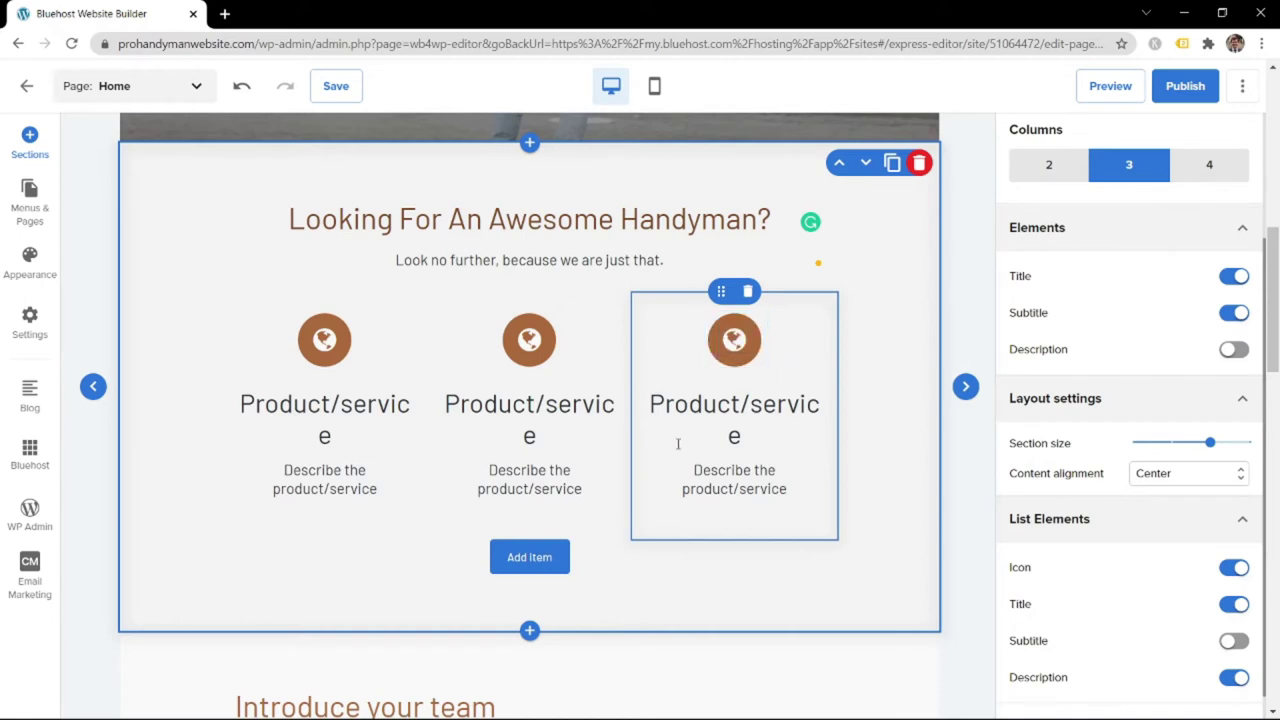
pyautogui.click(626, 463)
# Find a clock icon by searching for "time" and use it for the first USPs item
pyautogui.click(350, 408)
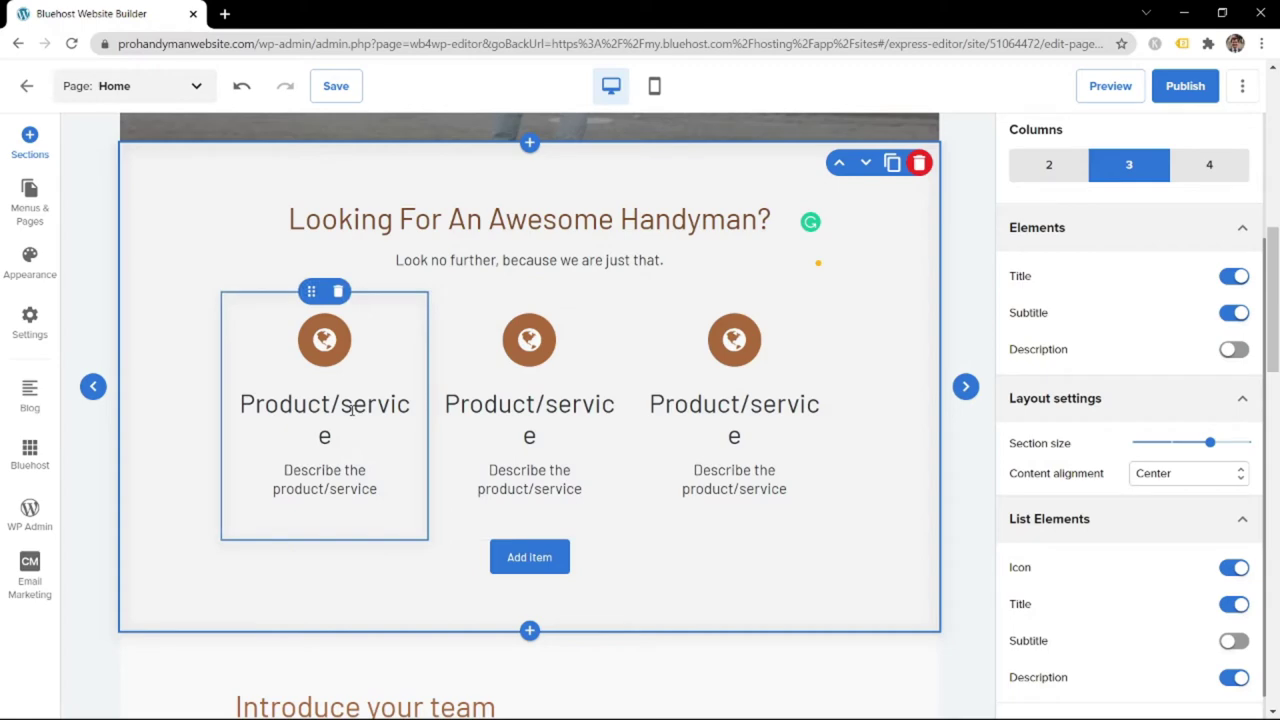
pyautogui.click(323, 340)
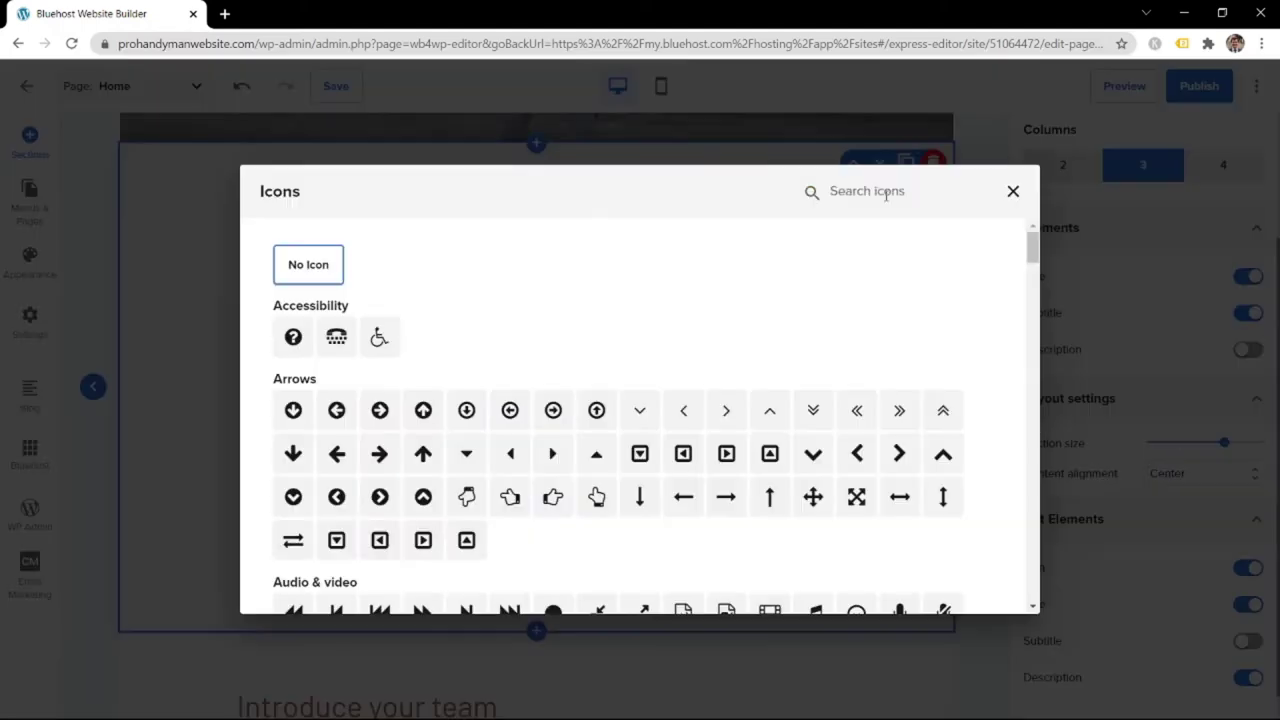
pyautogui.write('time')
pyautogui.click(723, 342)
# Title the first item "Always On-Time & Ready" and describe it as "We are always on-time or we let you know well beforehand."
pyautogui.tripleClick(324, 410)
pyautogui.write('Always On-Time & Read')
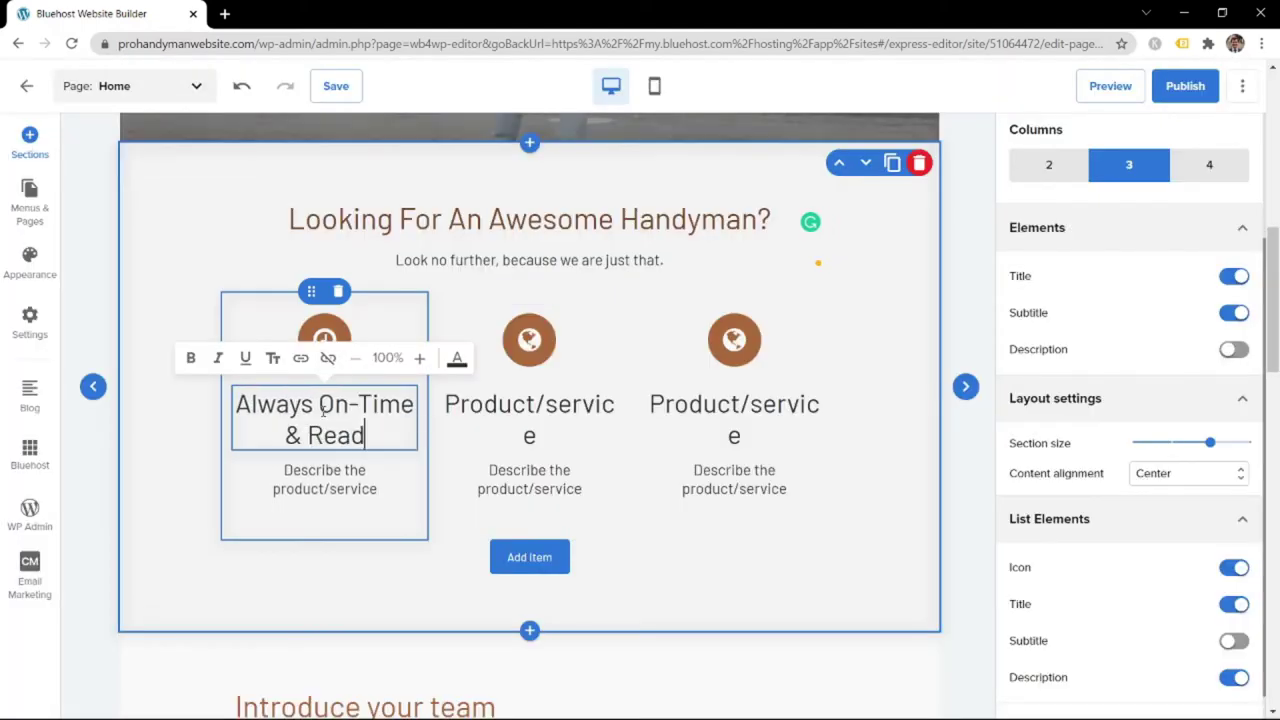
pyautogui.tripleClick(324, 479)
pyautogui.write('We are always on-time or we let you know well beforehand.')
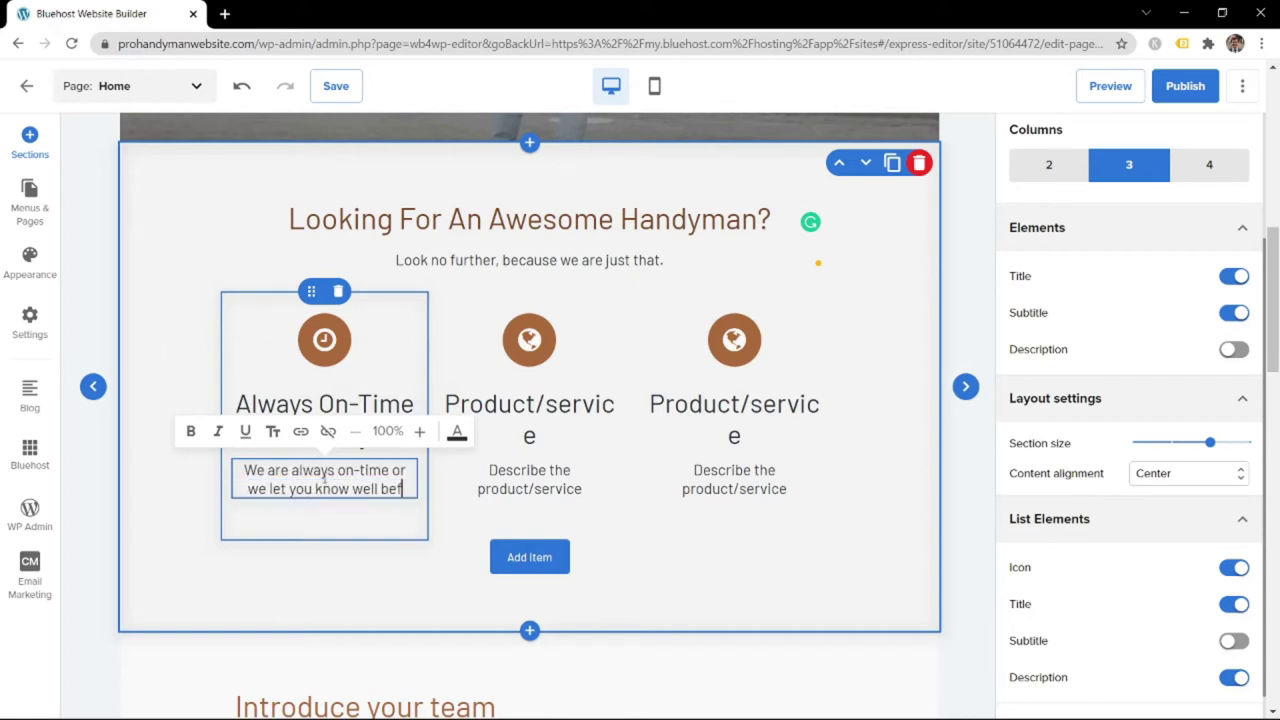
# Replace the second item's globe icon with a shield icon, searching the icons for "shi"
pyautogui.click(510, 347)
pyautogui.write('shi')
pyautogui.click(423, 337)
# Title the second item "Guaranteed Service" and describe it as "We are insured and bonded to guarantee that your job gets done right."
pyautogui.tripleClick(529, 410)
pyautogui.write('Guaranteed Service')
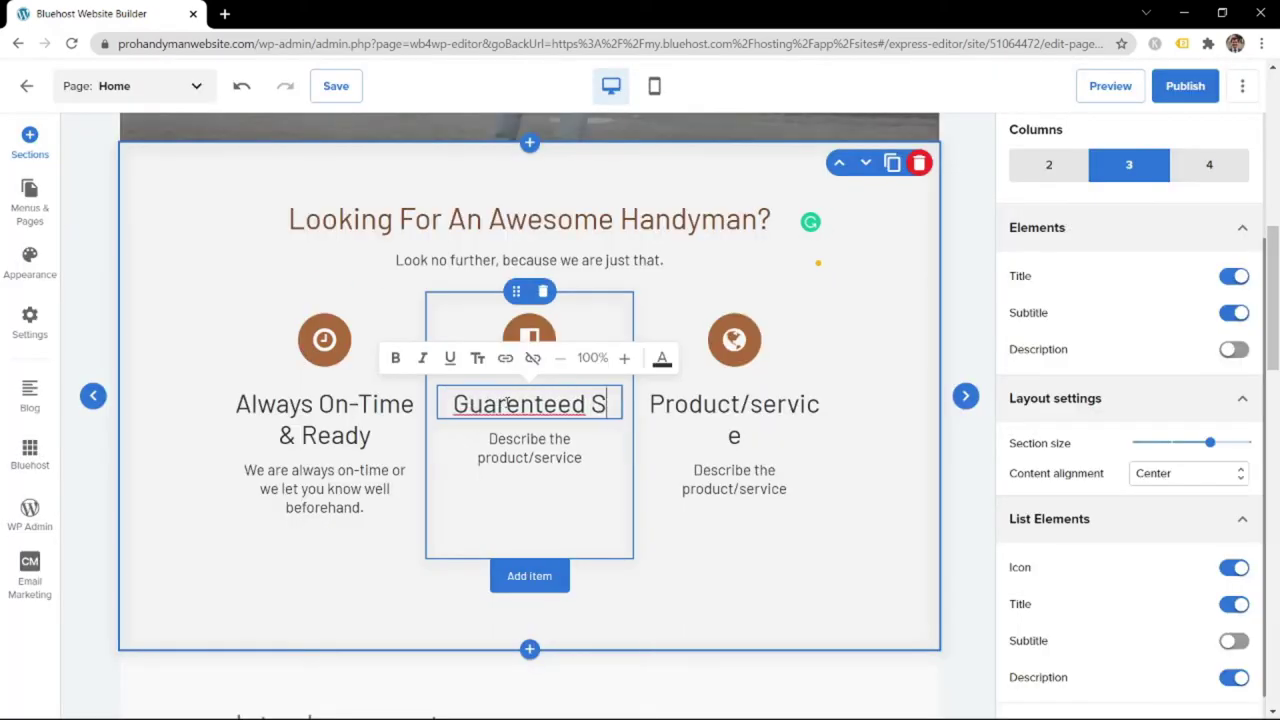
pyautogui.tripleClick(529, 479)
pyautogui.write('We are insured and bonded to gua')
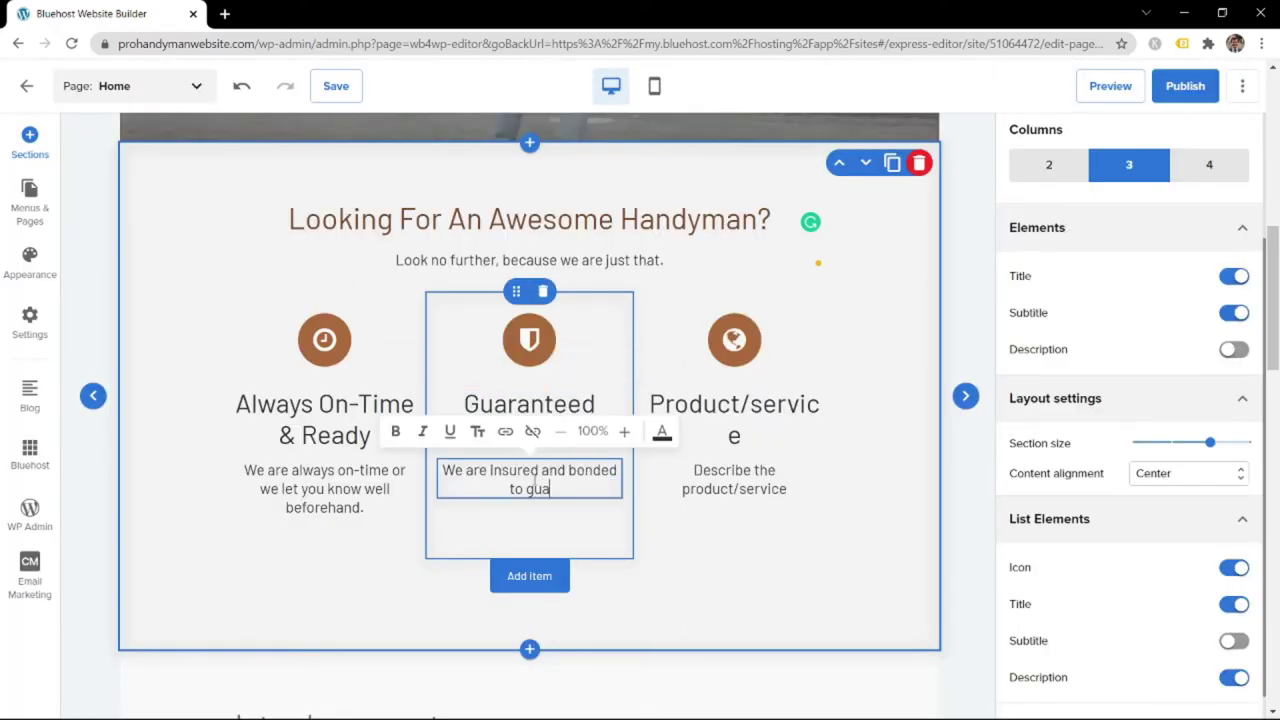
pyautogui.write('rentee that your job gets done right.')
# Browse the icon library and replace the third item's globe icon with a smiley face
pyautogui.click(734, 340)
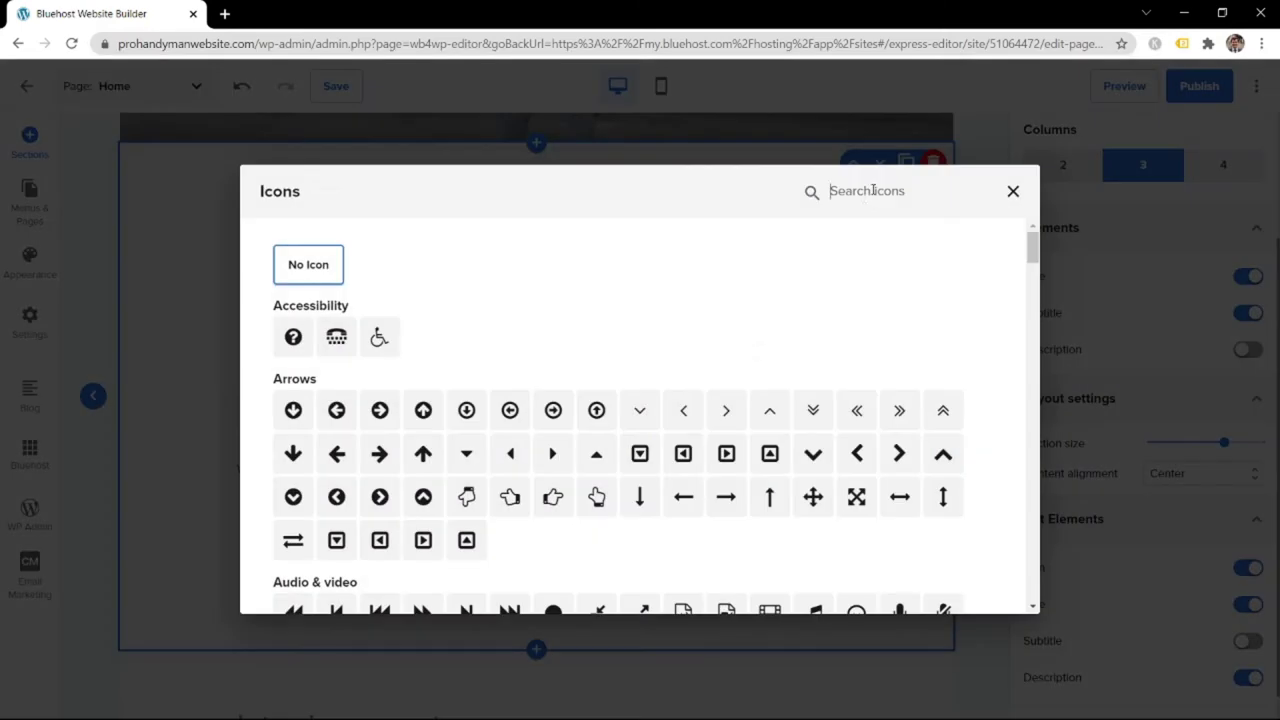
pyautogui.write('per')
pyautogui.press('BackSpace')
pyautogui.scroll(-10, 560, 385)
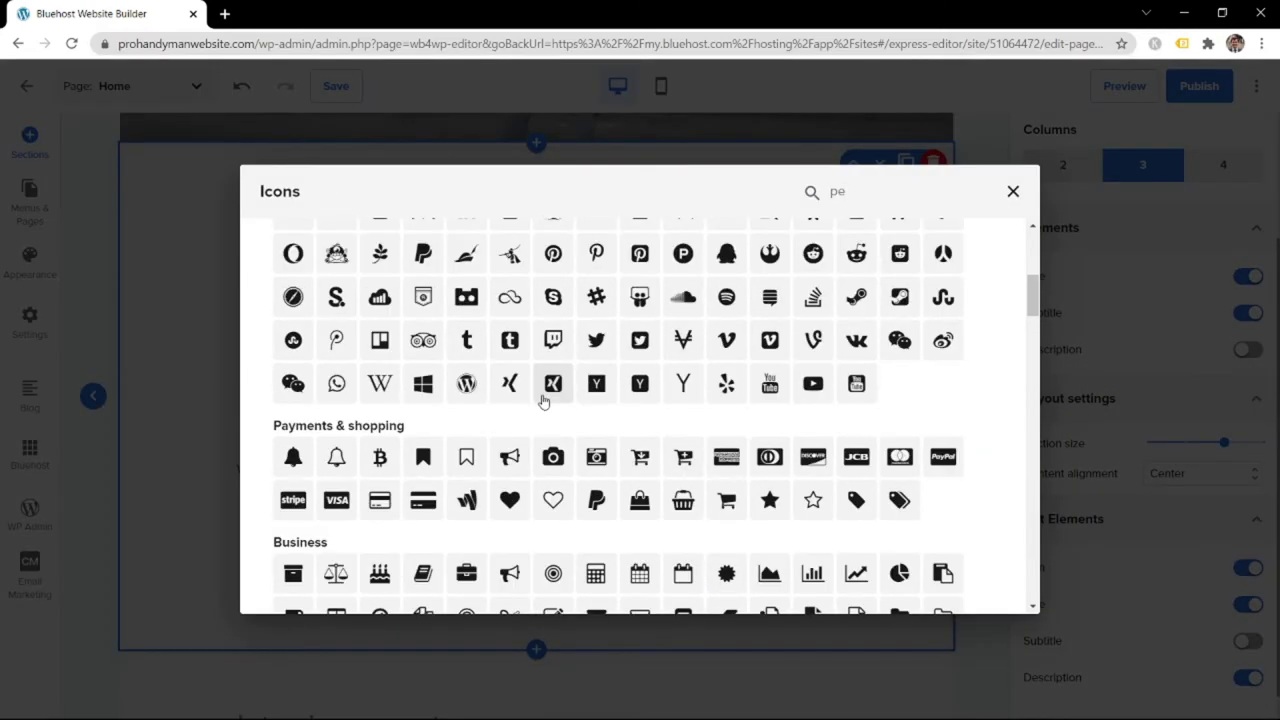
pyautogui.scroll(-5, 543, 380)
pyautogui.click(512, 366)
# Title the third item "Family-Owned & Operated" and describe it as "Looking for someone that actually cares about your projects? We can help."
pyautogui.tripleClick(735, 405)
pyautogui.write('Family-Owned & Oper')
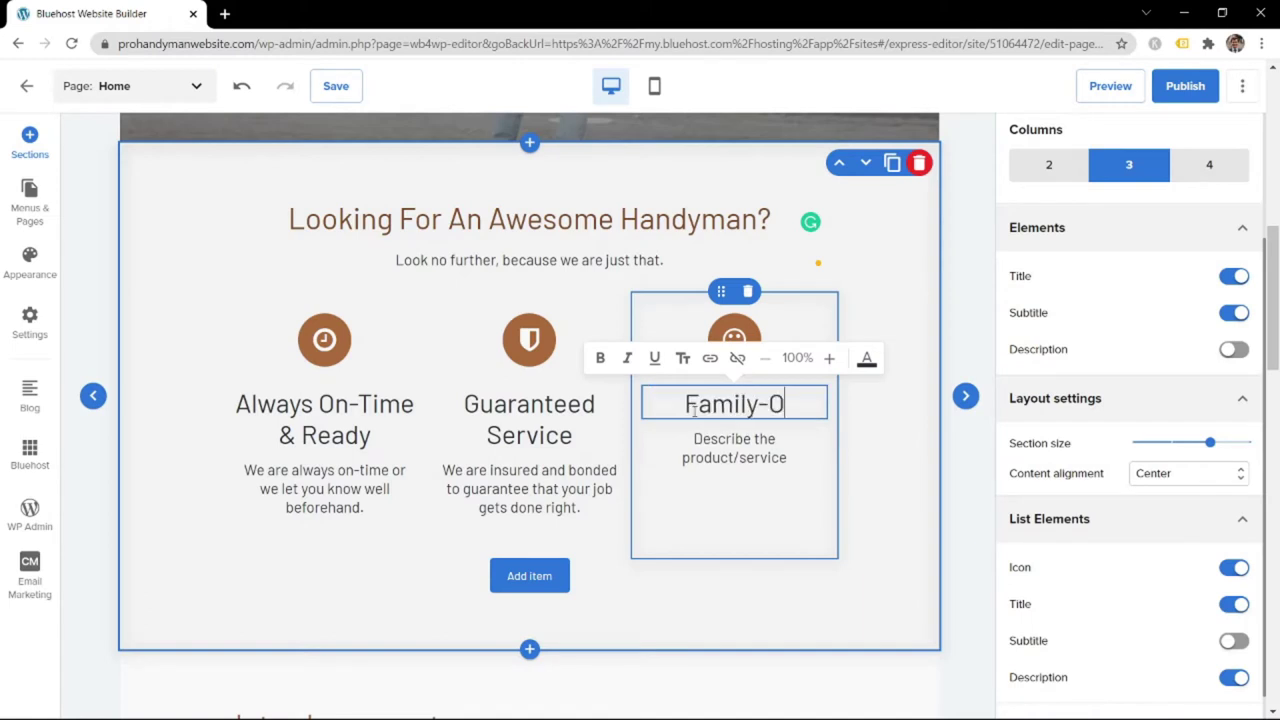
pyautogui.tripleClick(748, 475)
pyautogui.write('Looking for someone that actually c')
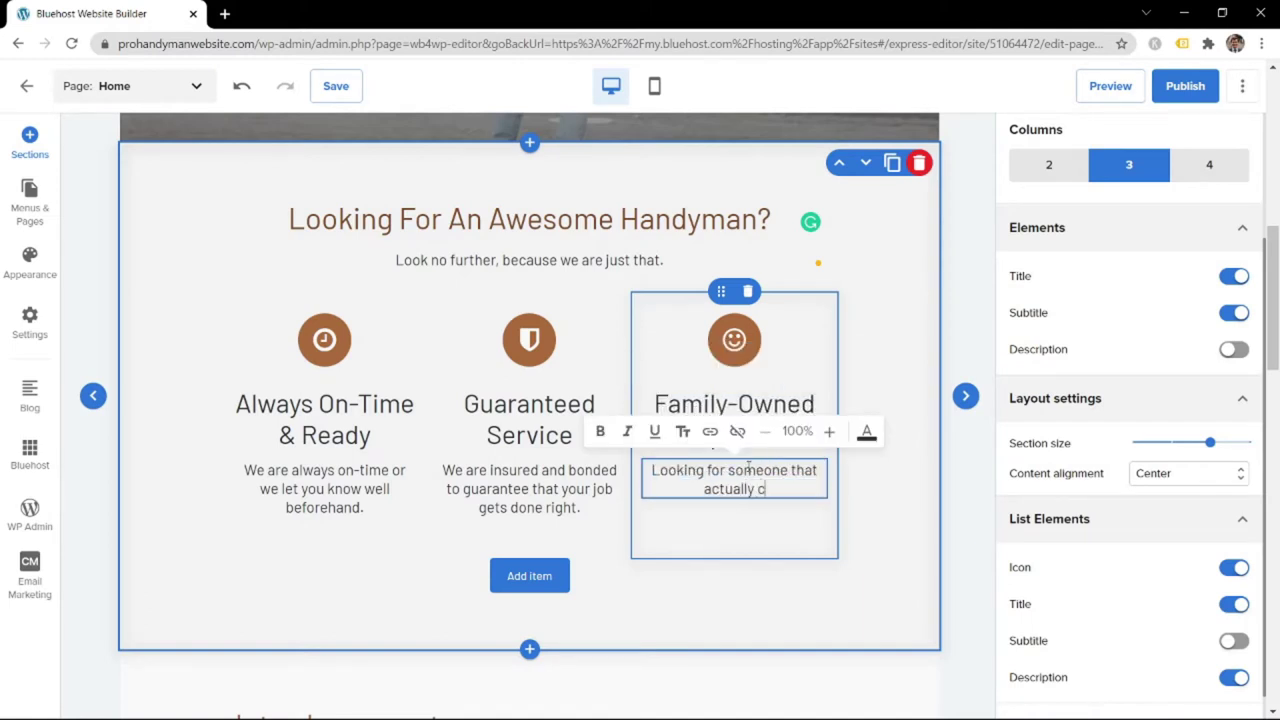
pyautogui.write('ares about your projects? We can help.')
pyautogui.click(600, 505)
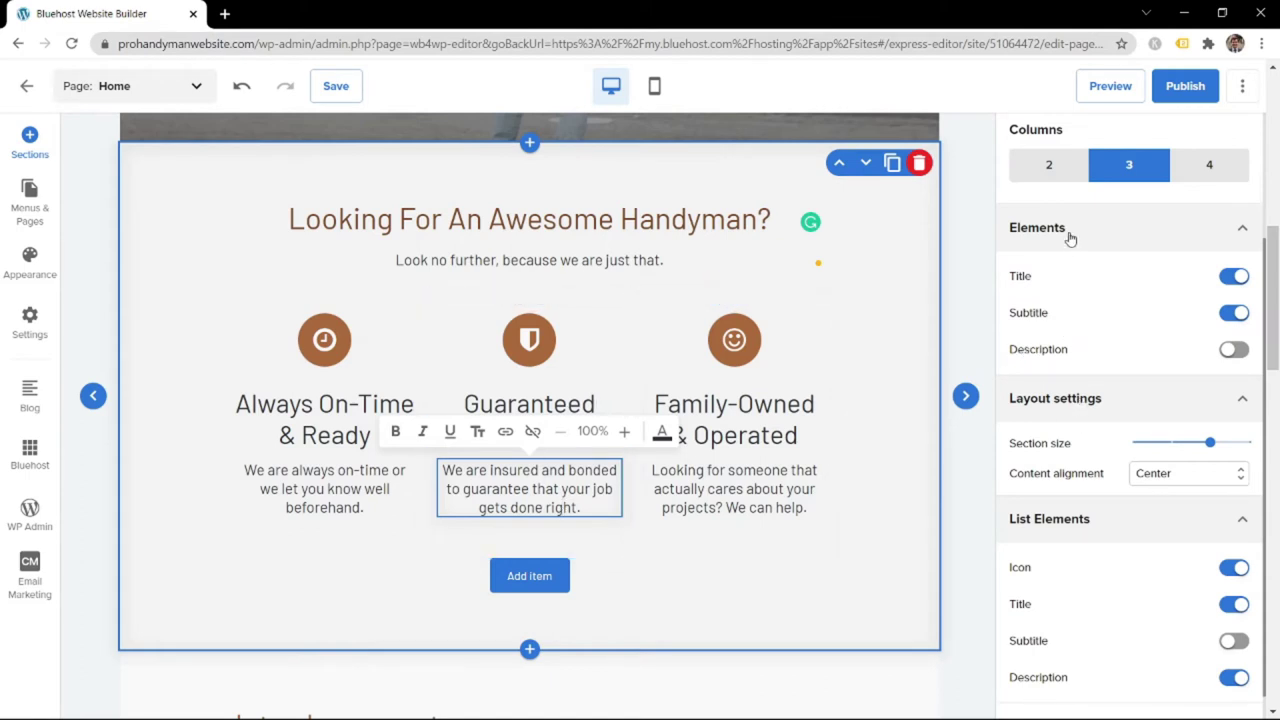
# Try a four-column layout with an added fourth item, and return to three columns with the extra item deleted
pyautogui.click(1196, 168)
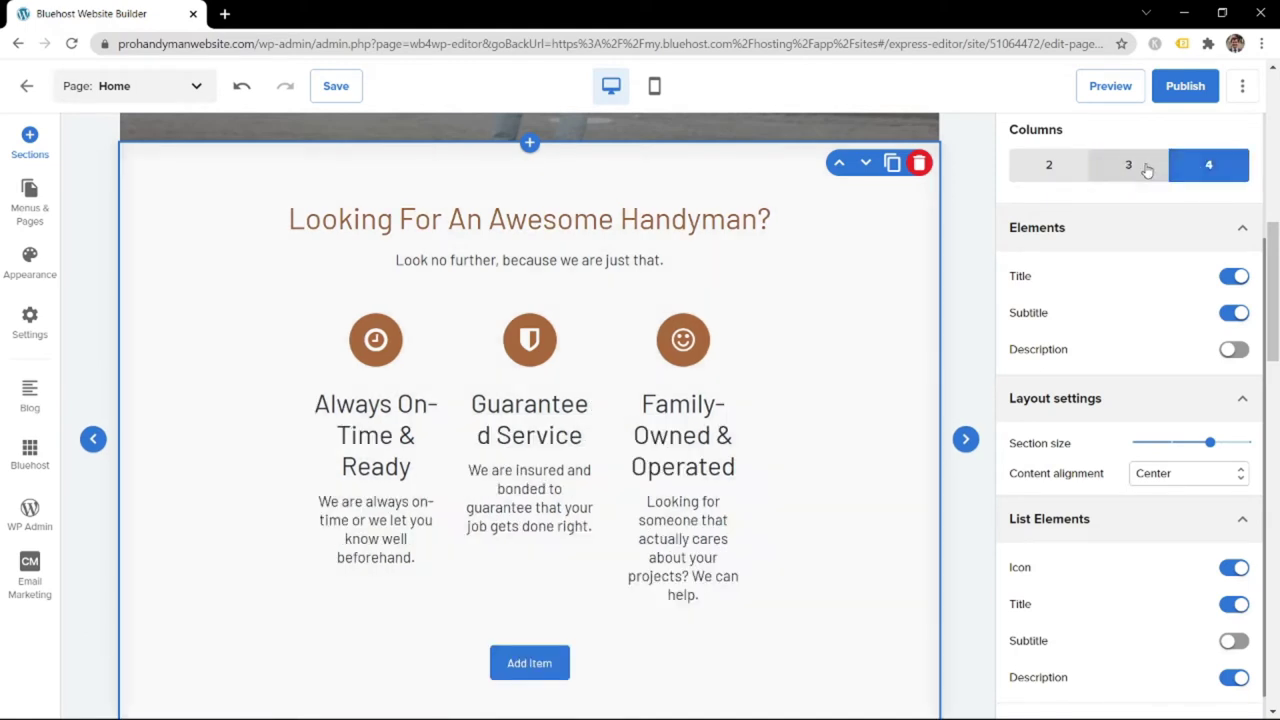
pyautogui.click(516, 663)
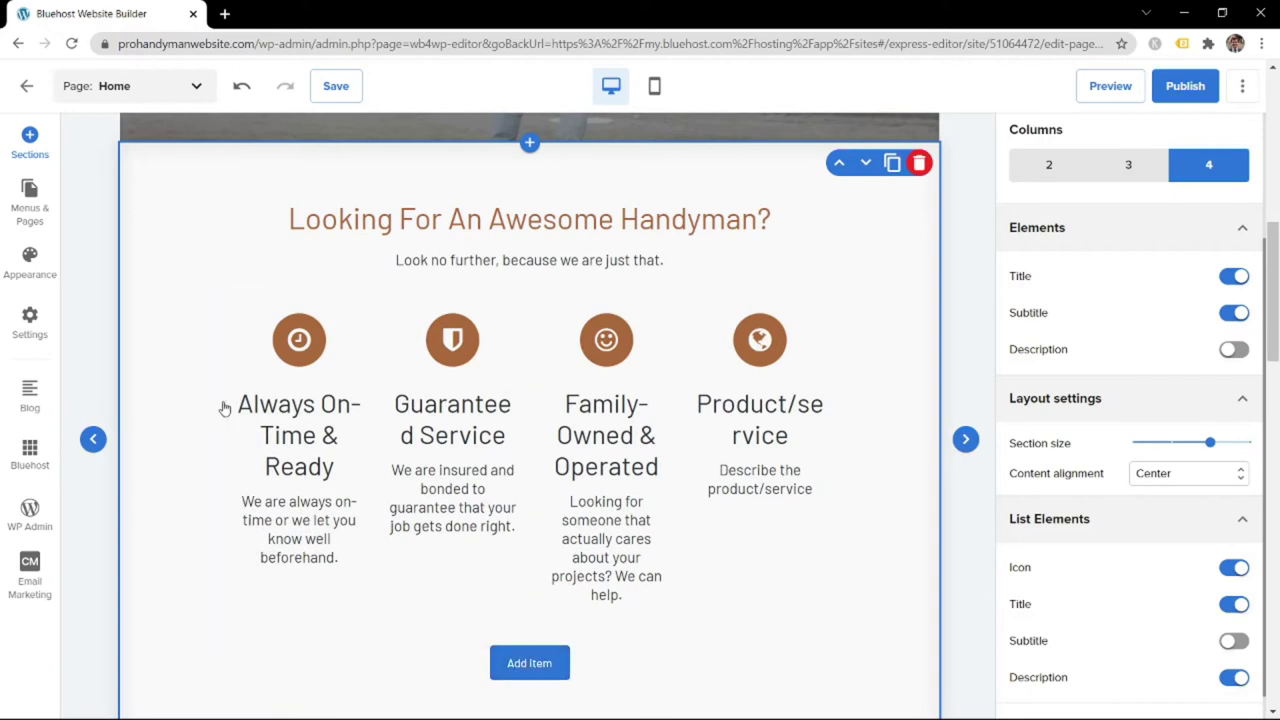
pyautogui.click(1130, 172)
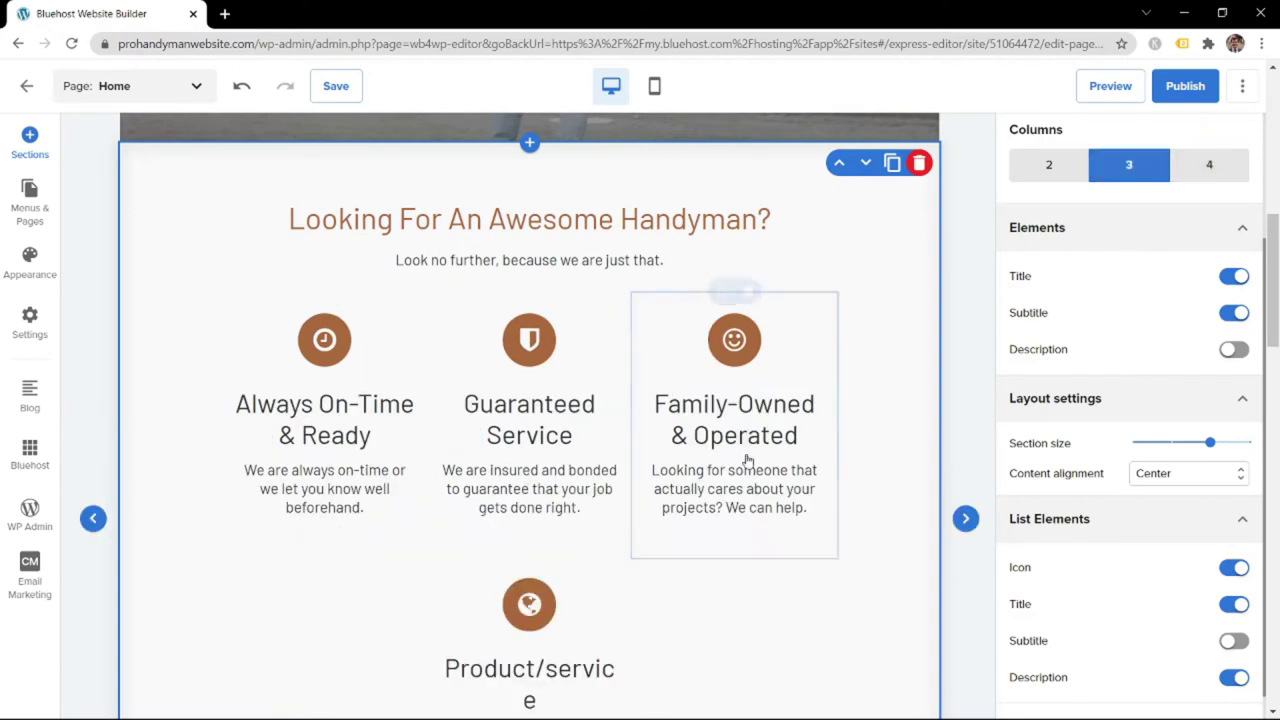
pyautogui.click(541, 558)
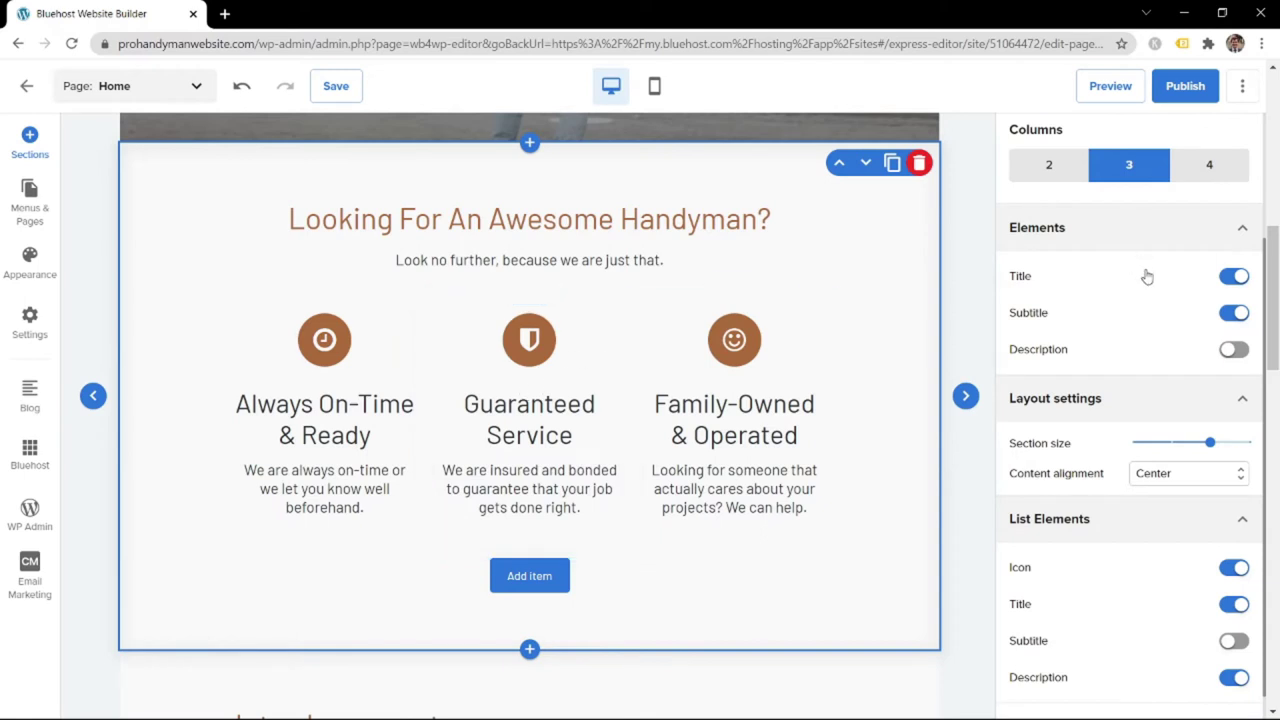
pyautogui.scroll(-1, 1147, 280)
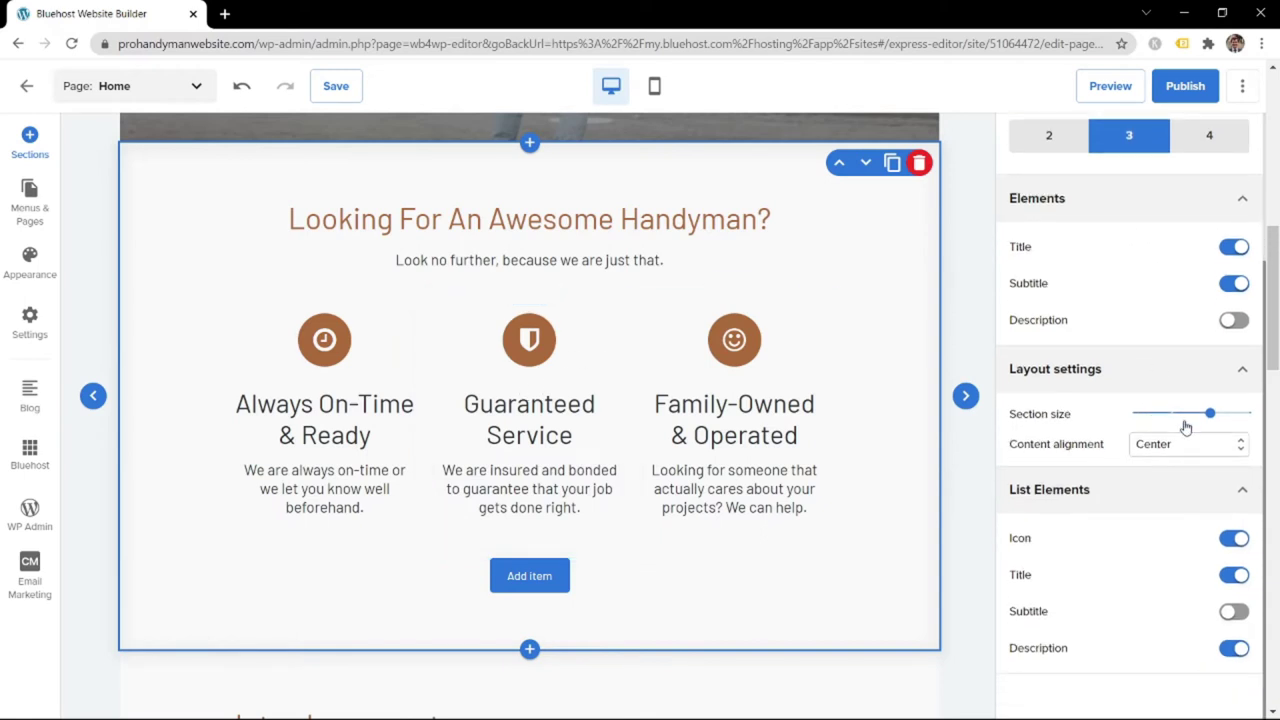
pyautogui.moveTo(1210, 414)
pyautogui.mouseDown()
pyautogui.moveTo(1250, 416)
pyautogui.moveTo(1210, 419)
pyautogui.mouseUp()
pyautogui.scroll(3, 1100, 440)
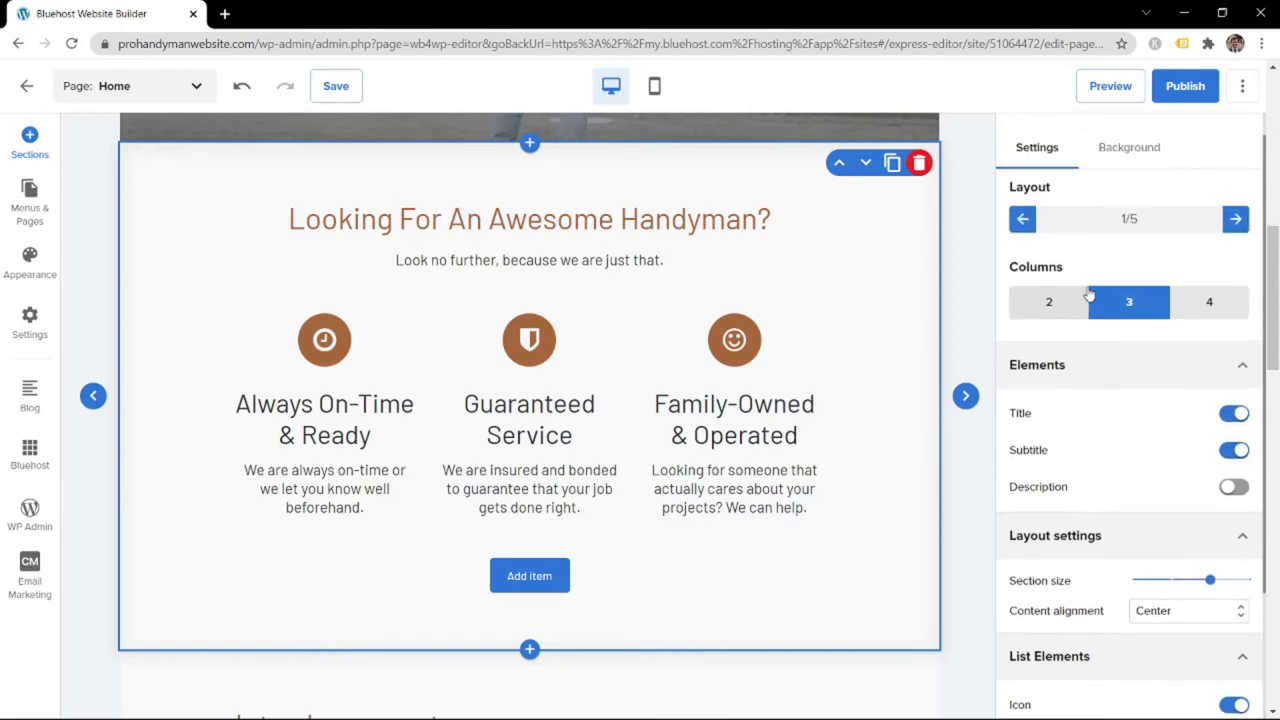
# Browse the USPs section's layouts and apply layout 5 of 5, with vertical dividers between the three items
pyautogui.click(1235, 218)
pyautogui.click(1235, 218)
pyautogui.click(1235, 218)
pyautogui.click(1235, 218)
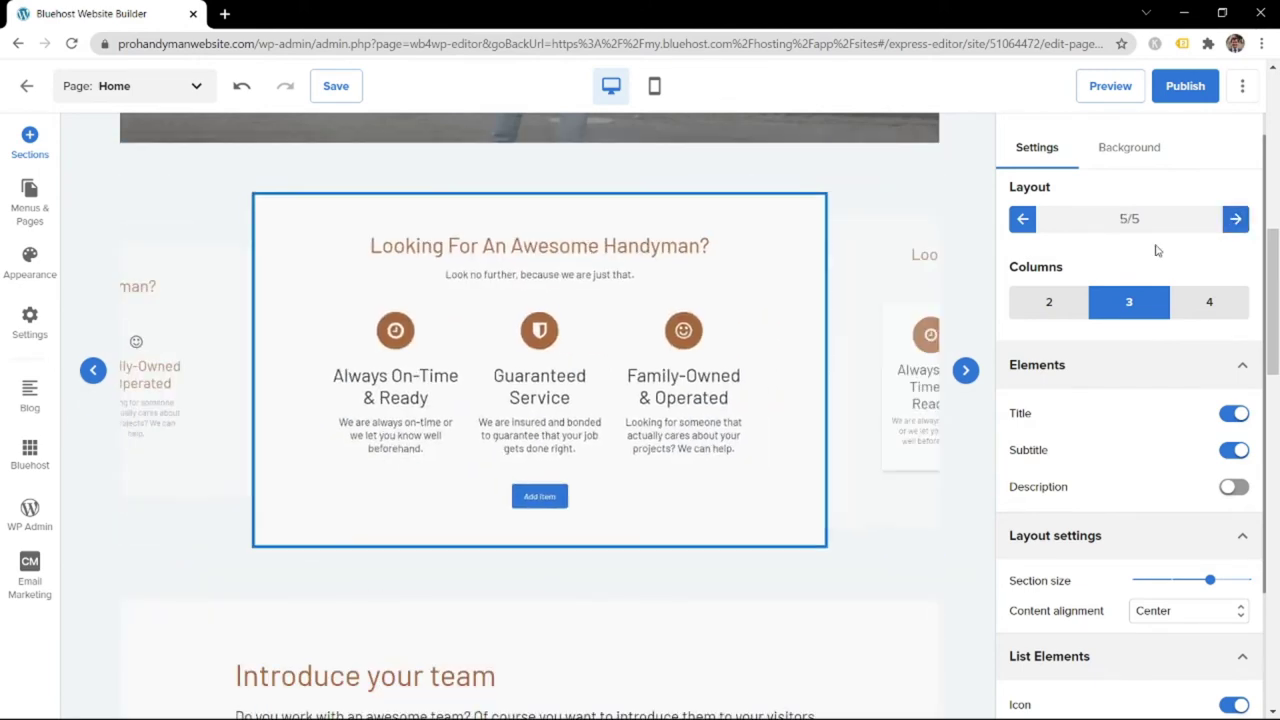
pyautogui.click(1022, 218)
pyautogui.click(1022, 218)
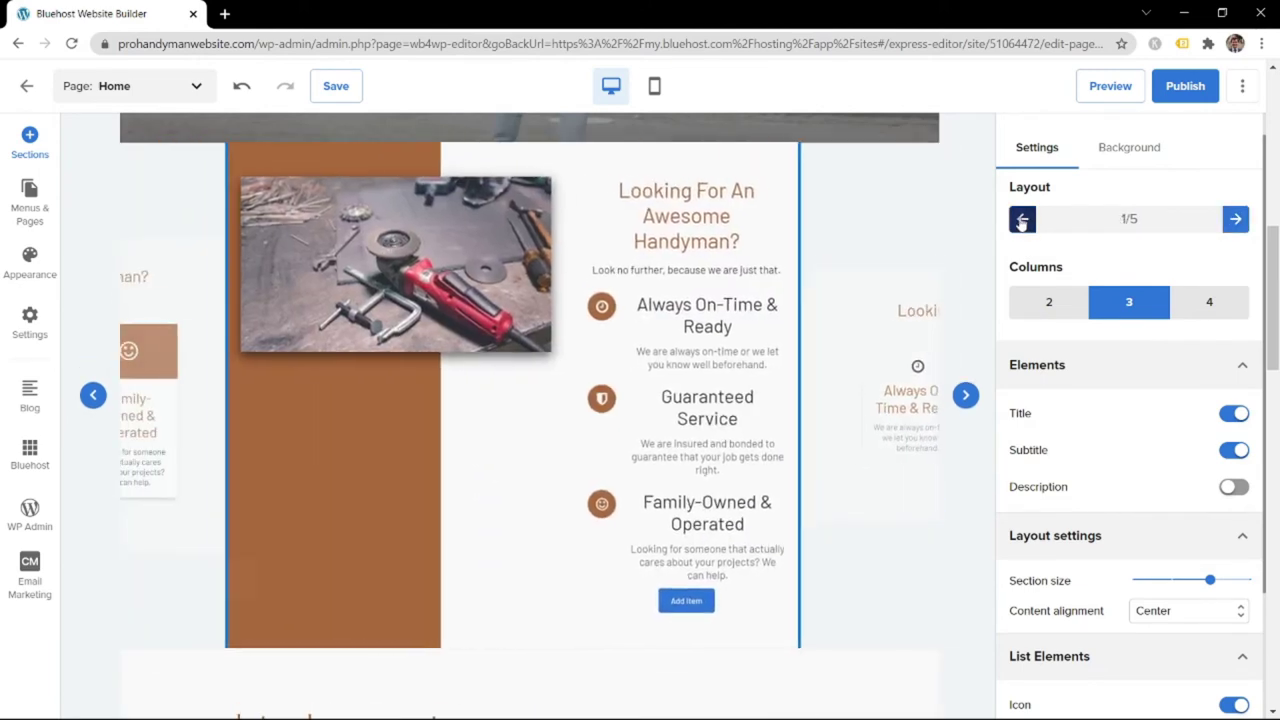
pyautogui.click(1022, 218)
pyautogui.click(832, 428)
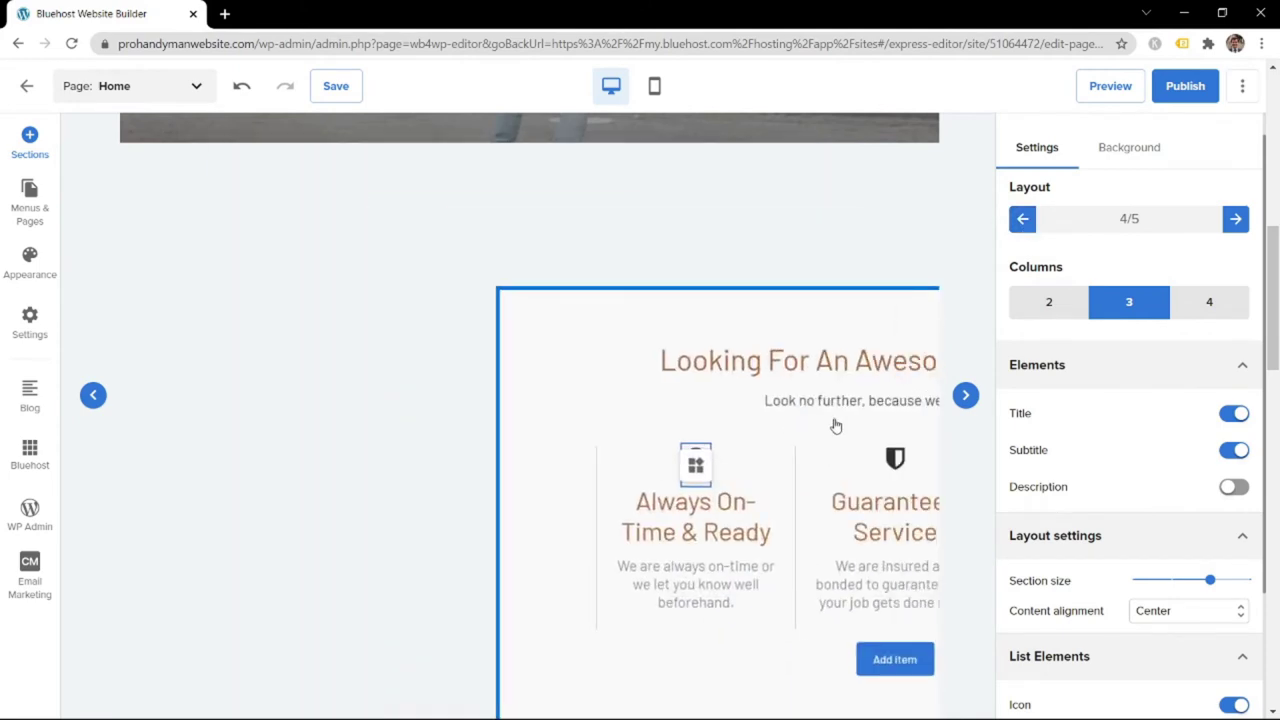
pyautogui.click(1235, 218)
pyautogui.click(593, 366)
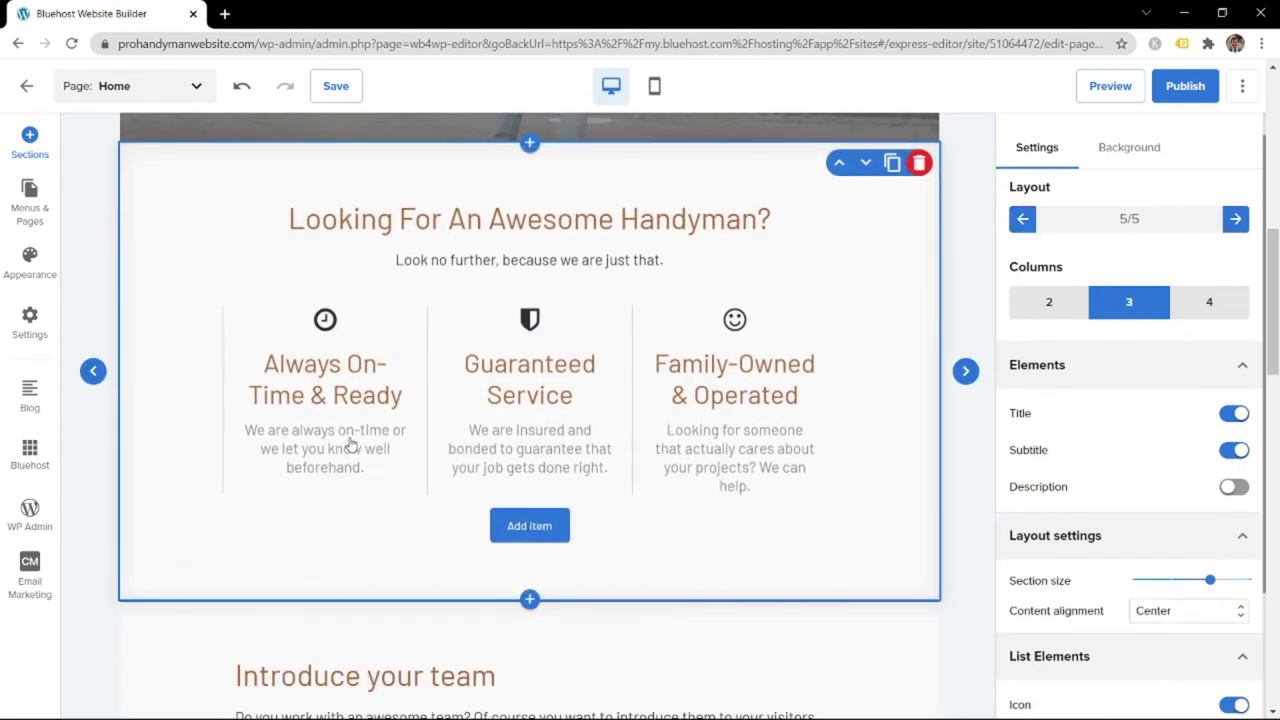
# Try the brown background color on the USPs section, and set the background to dark teal
pyautogui.scroll(5, 386, 417)
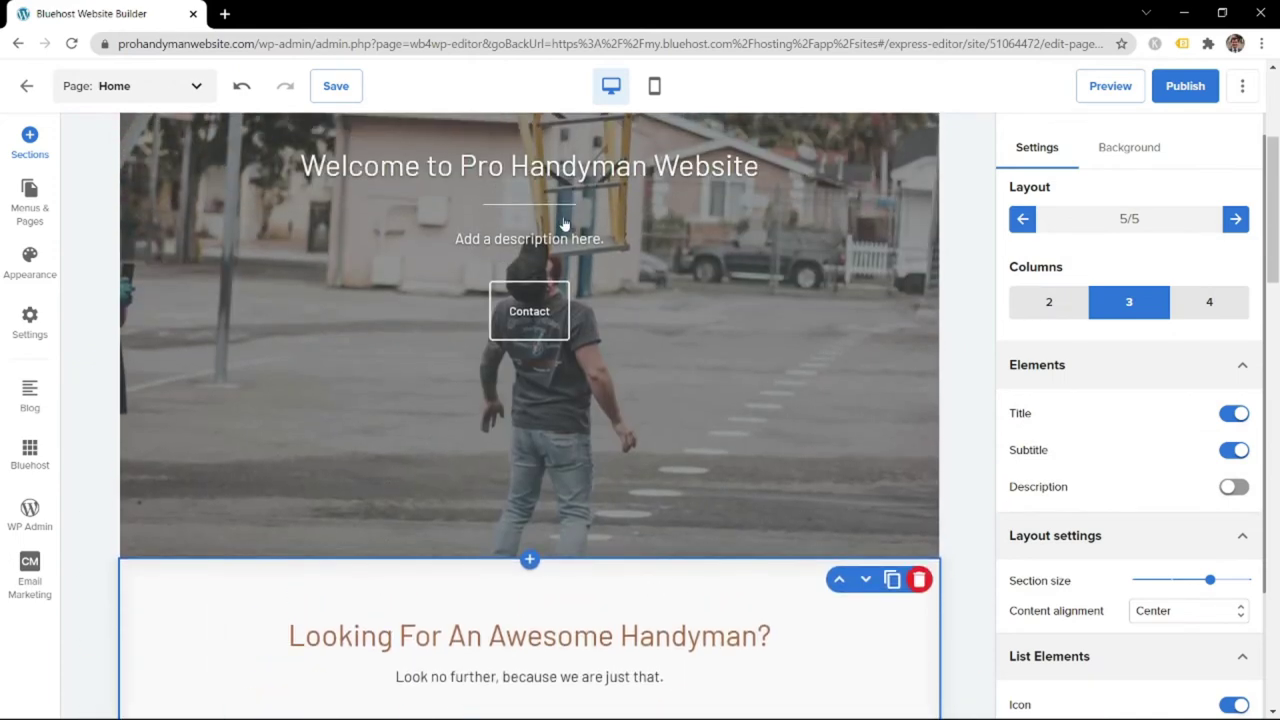
pyautogui.scroll(-3, 565, 224)
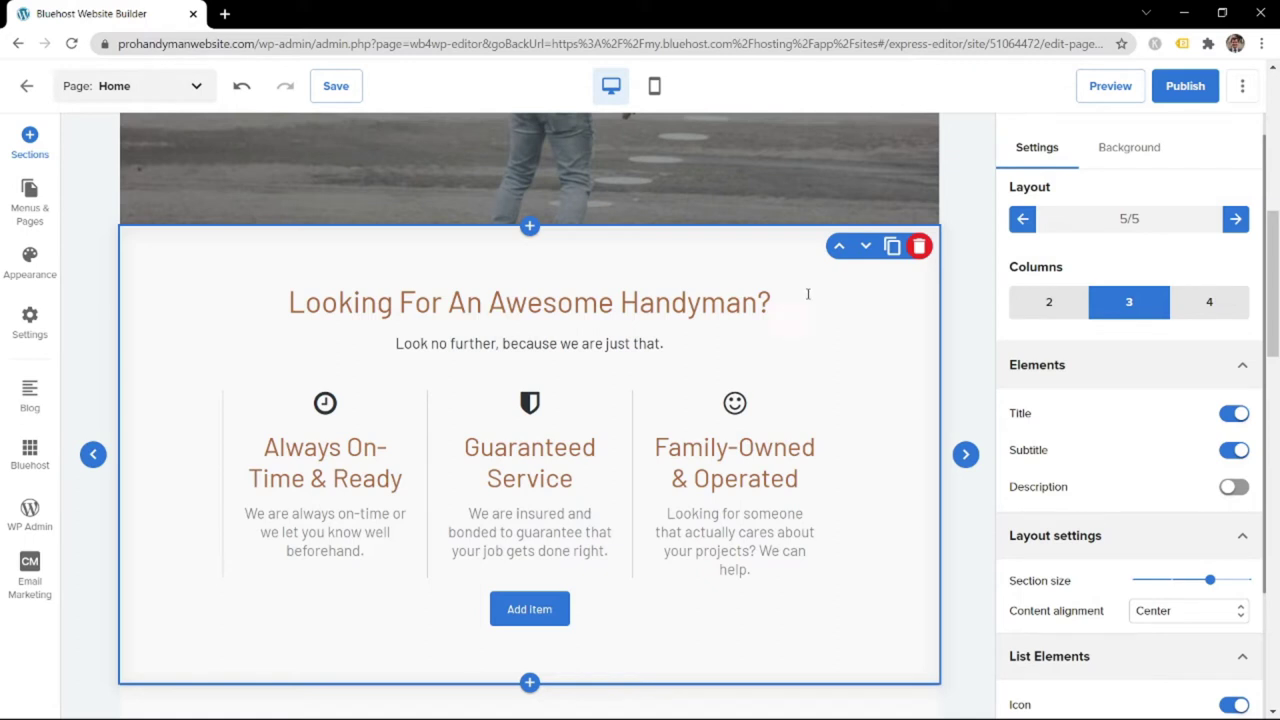
pyautogui.click(1101, 160)
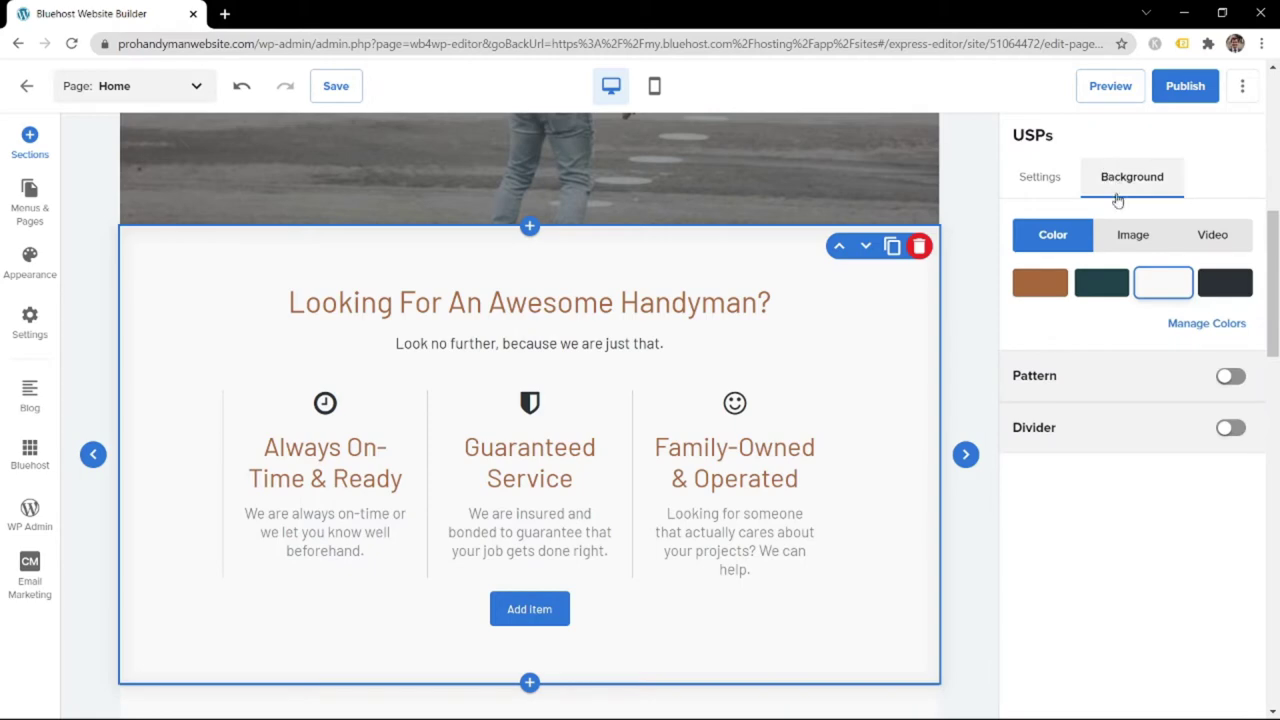
pyautogui.click(1040, 282)
pyautogui.scroll(-1, 797, 398)
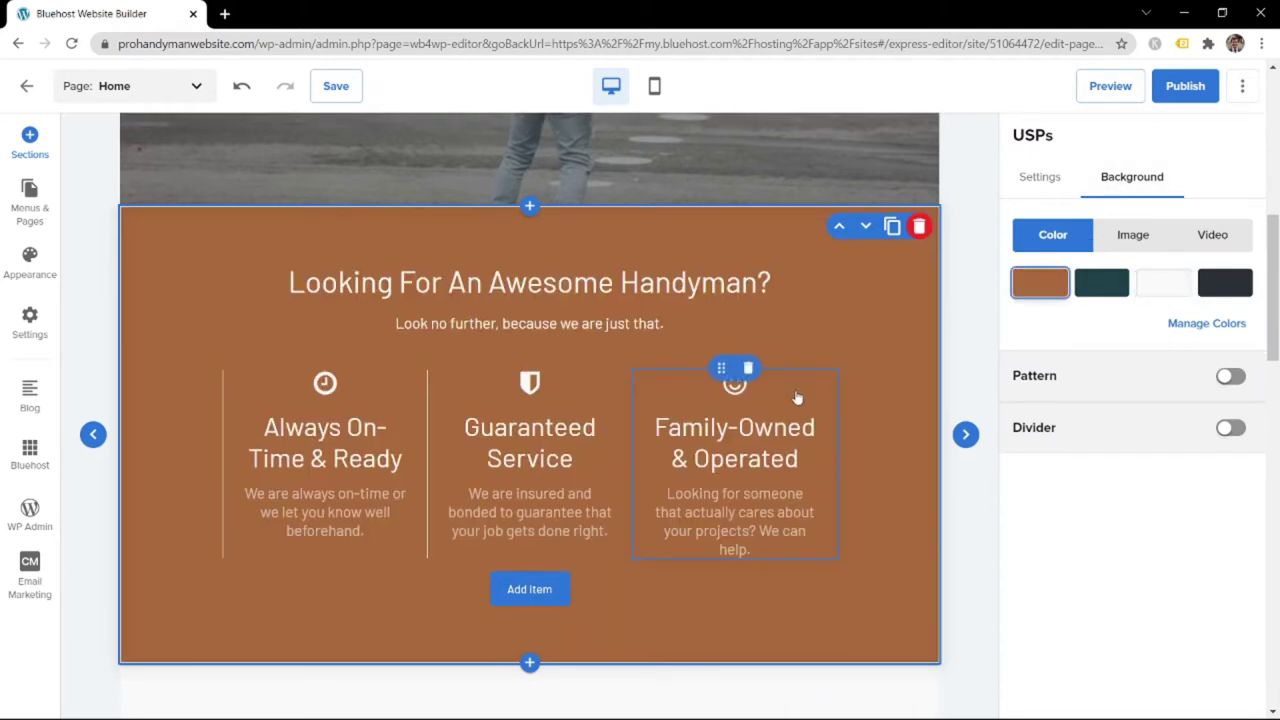
pyautogui.scroll(-2, 797, 398)
pyautogui.click(1101, 282)
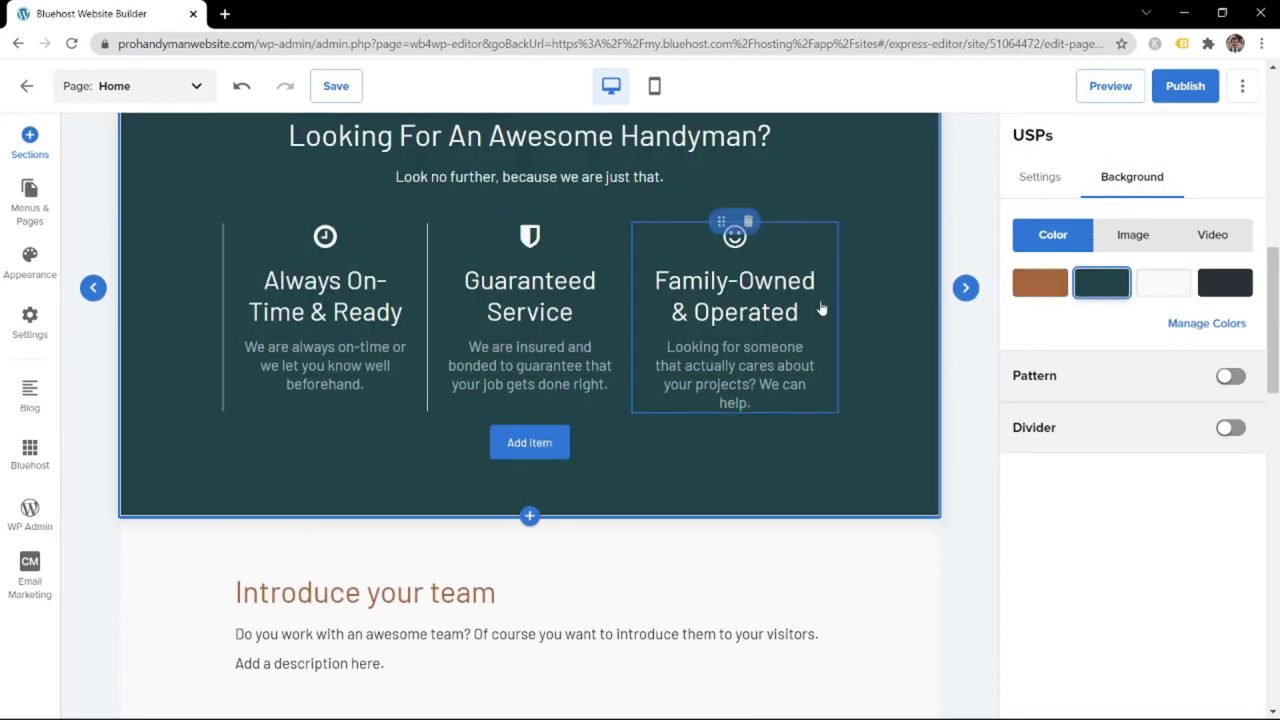
pyautogui.scroll(1, 820, 308)
pyautogui.scroll(1, 783, 315)
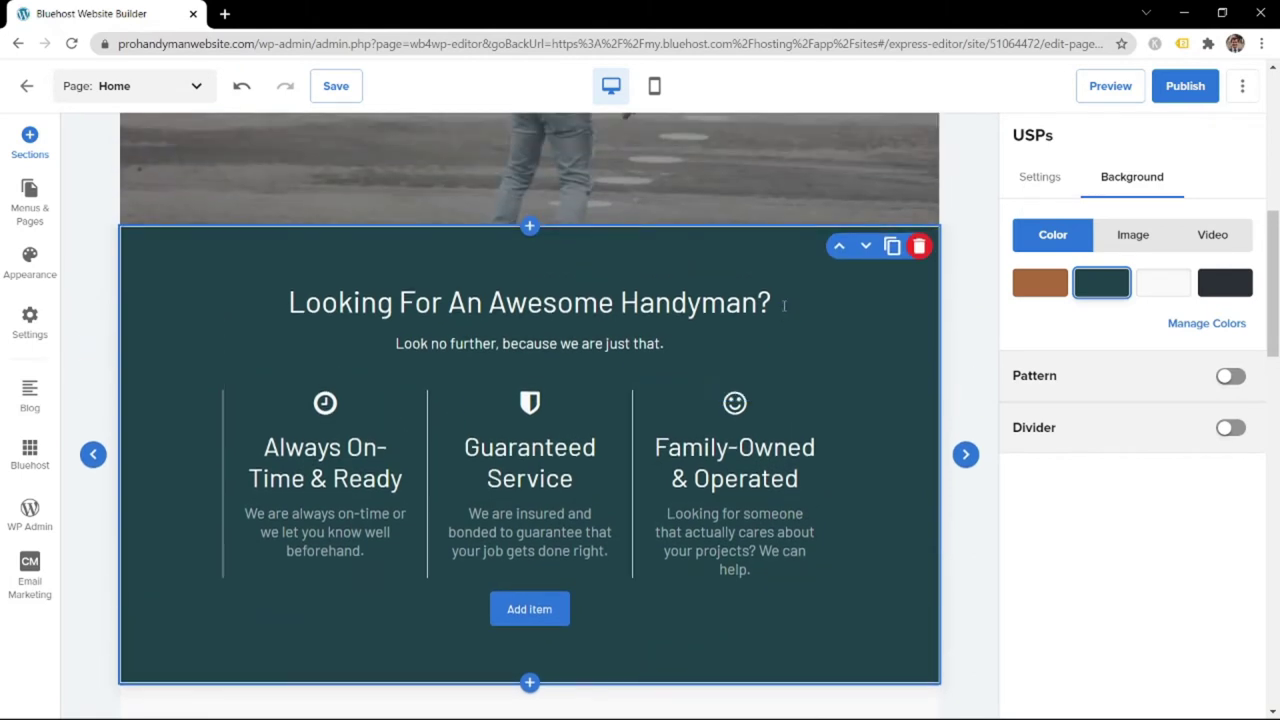
# Try several background patterns and the dark gray color on the USPs section, and return to plain dark teal
pyautogui.click(1230, 376)
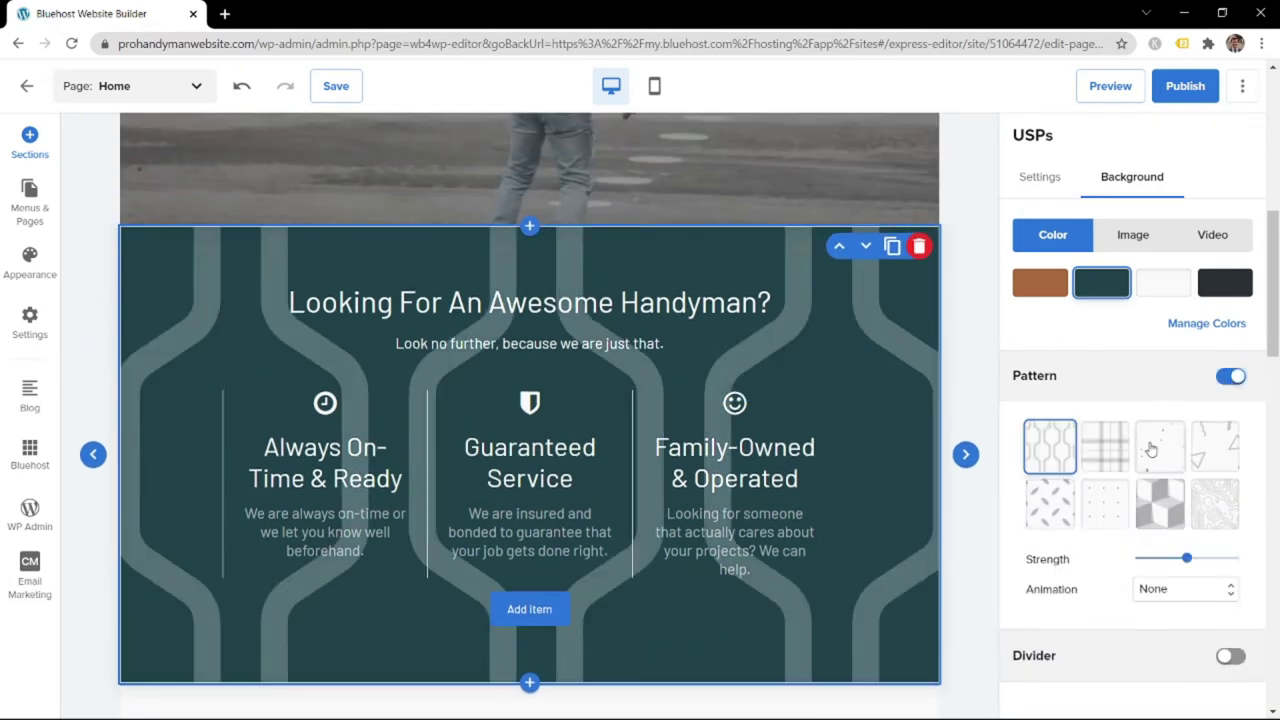
pyautogui.click(1050, 505)
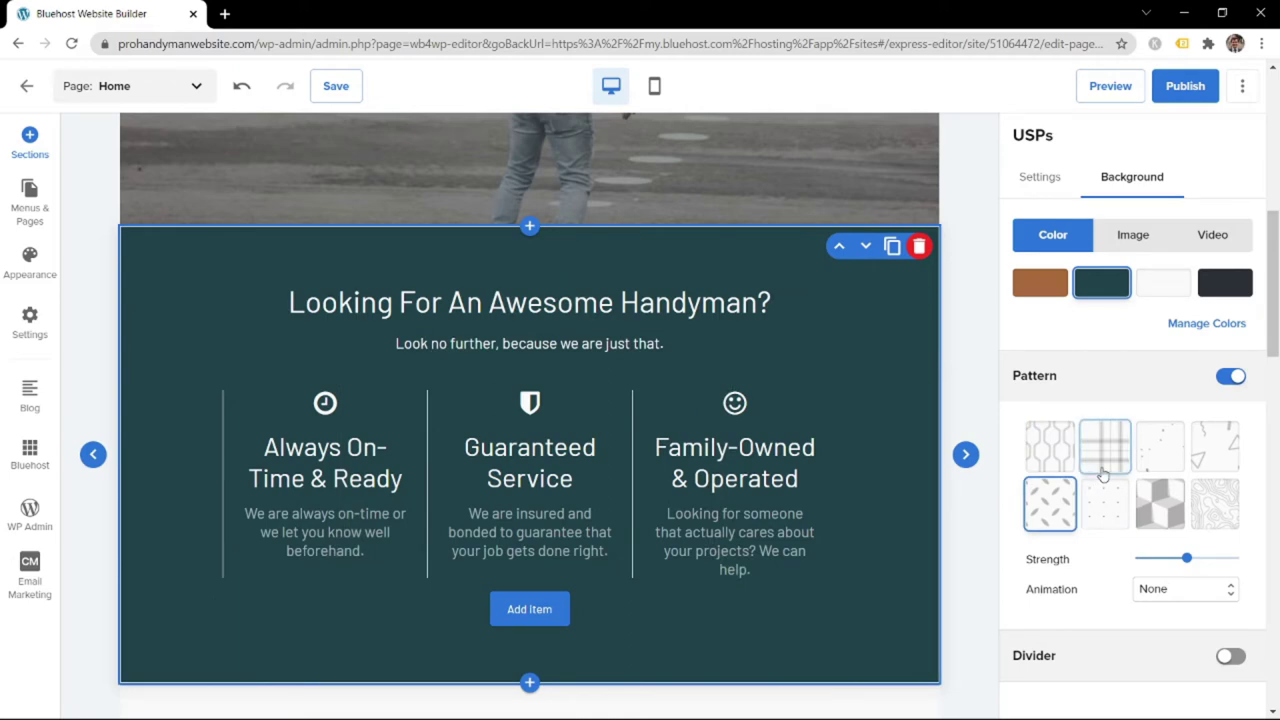
pyautogui.click(1104, 470)
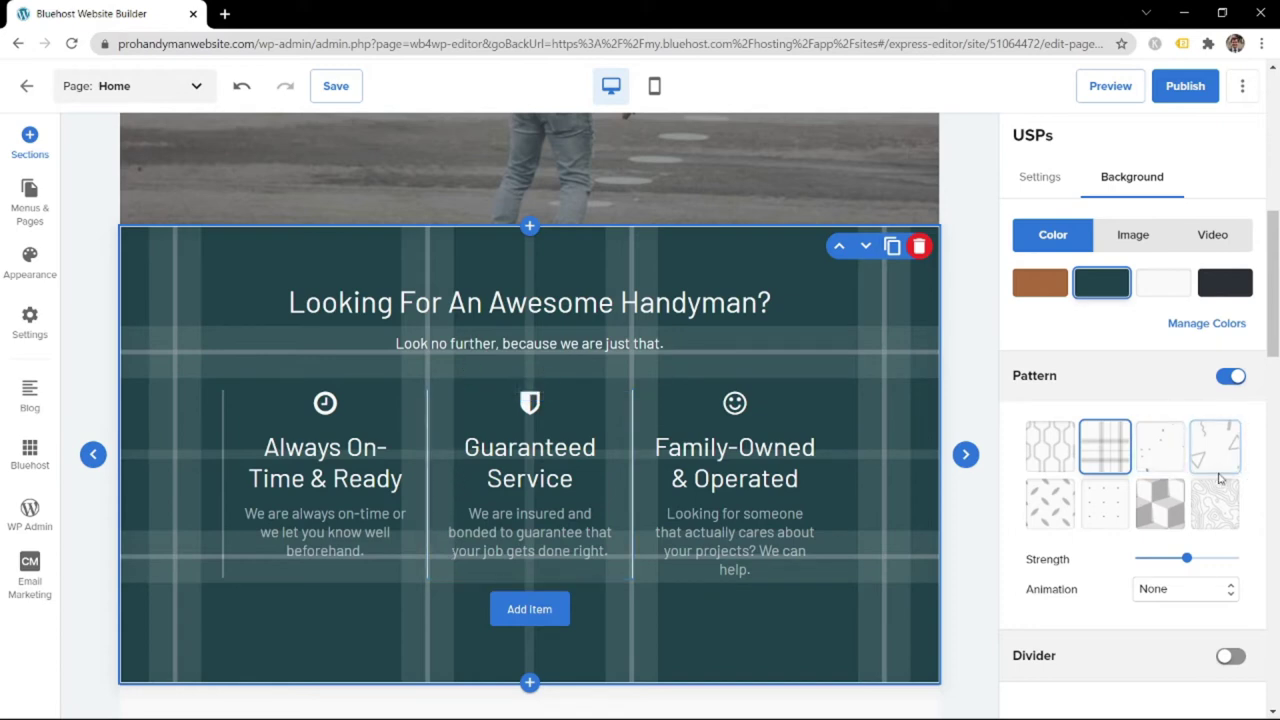
pyautogui.click(1231, 377)
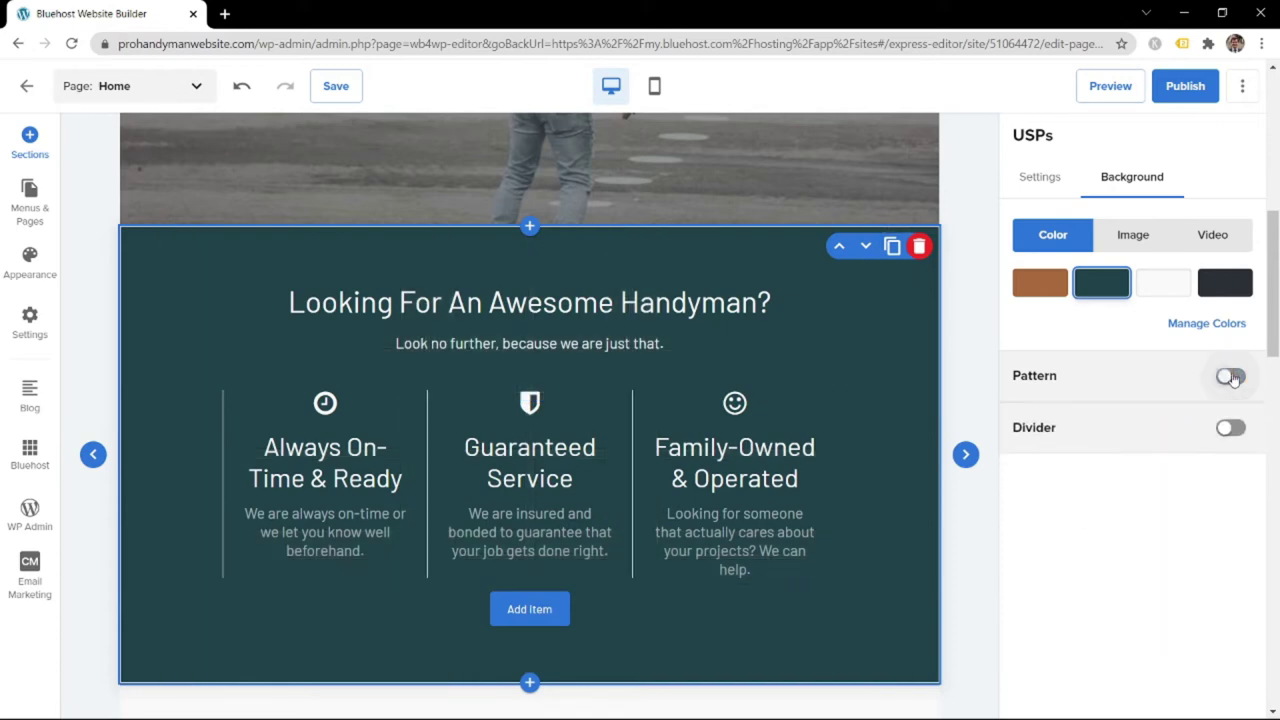
pyautogui.click(1225, 283)
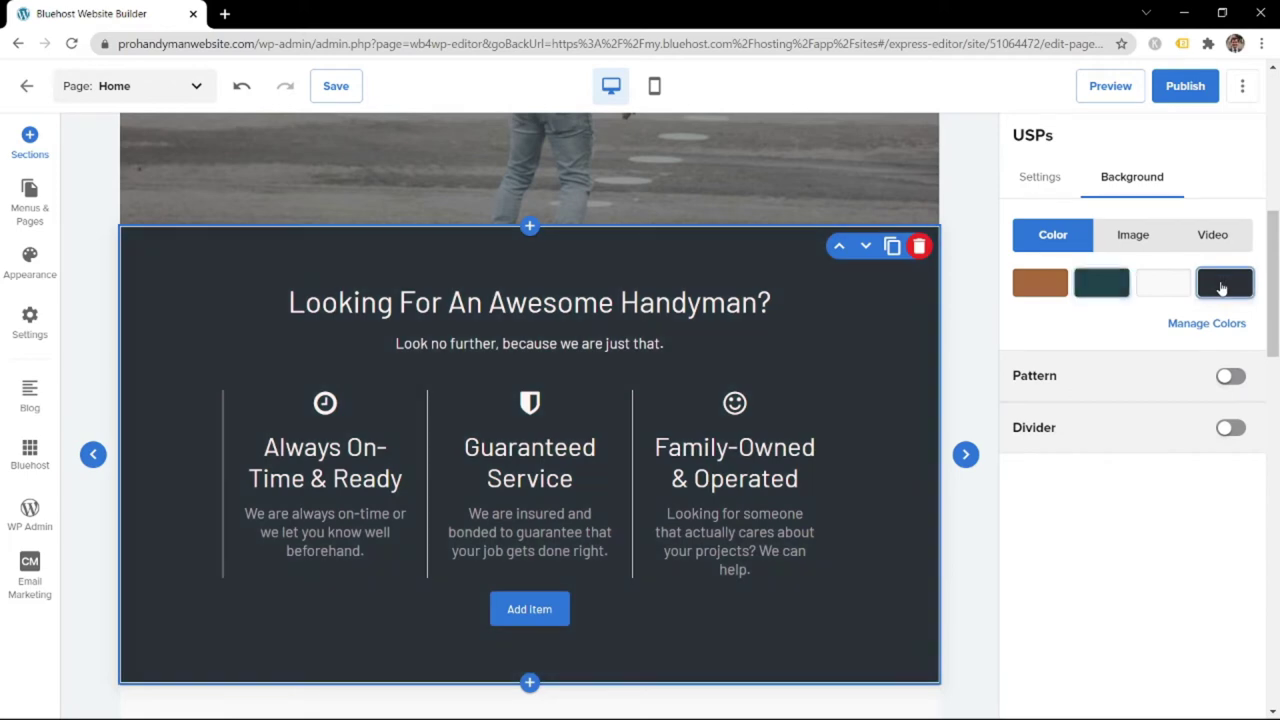
pyautogui.click(1089, 288)
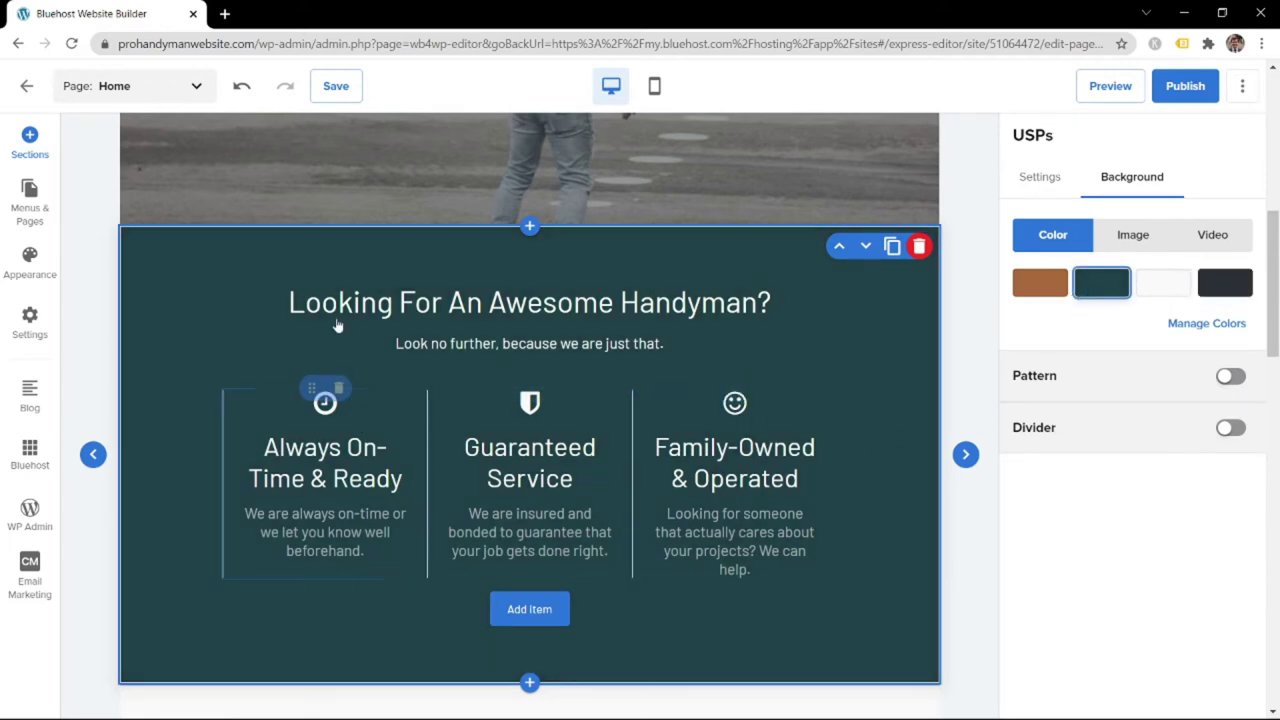
# Delete the "Introduce your team" section from the Home page
pyautogui.scroll(-4, 652, 300)
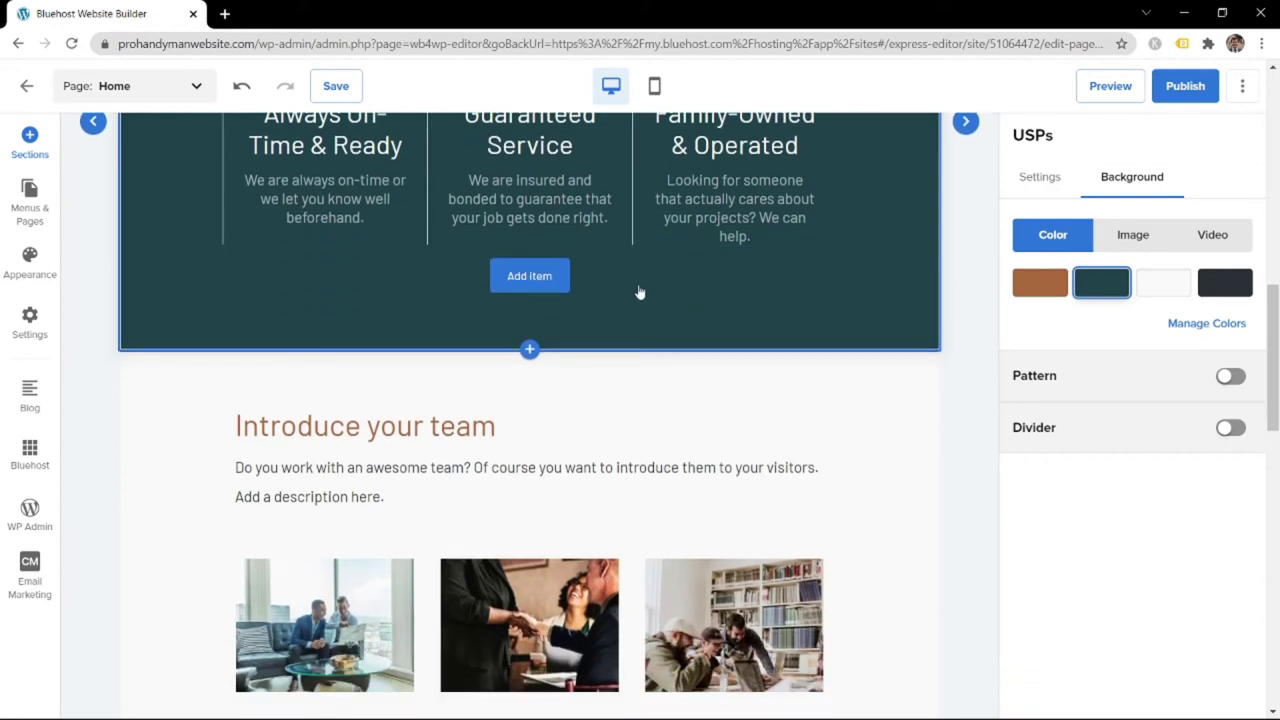
pyautogui.scroll(-2, 640, 292)
pyautogui.click(412, 291)
pyautogui.scroll(-1, 466, 290)
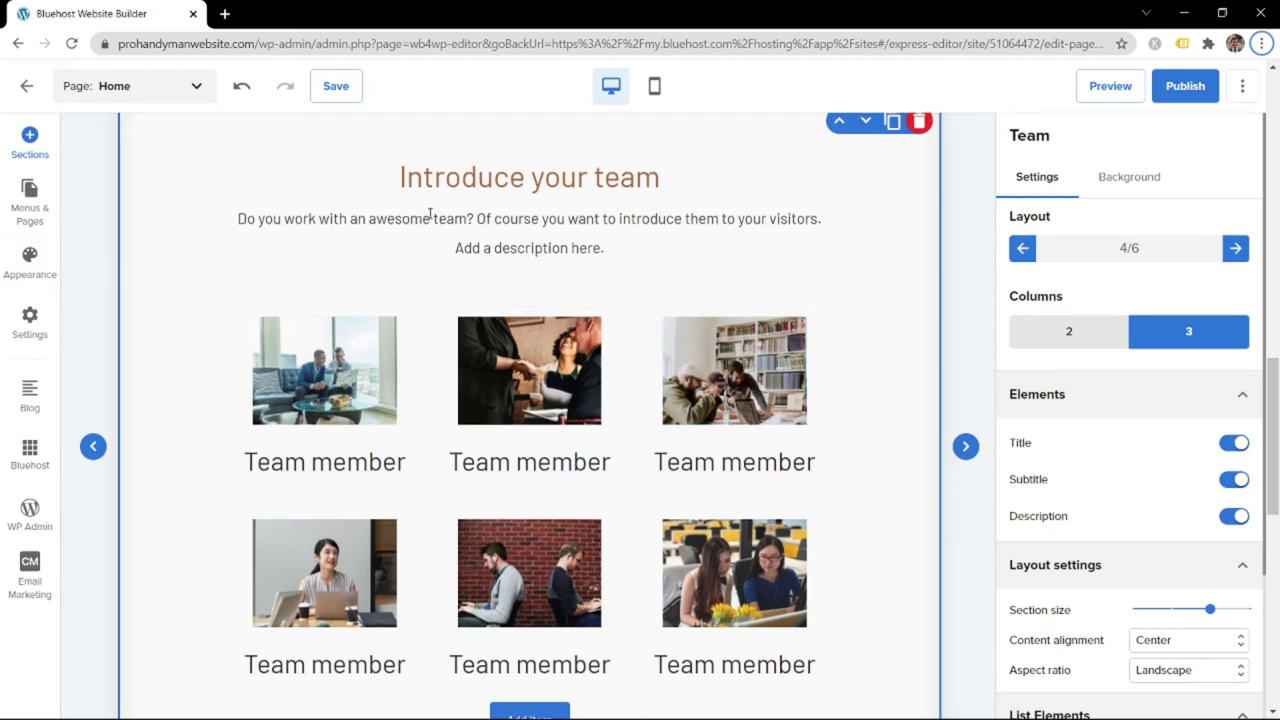
pyautogui.scroll(1, 600, 230)
pyautogui.click(918, 200)
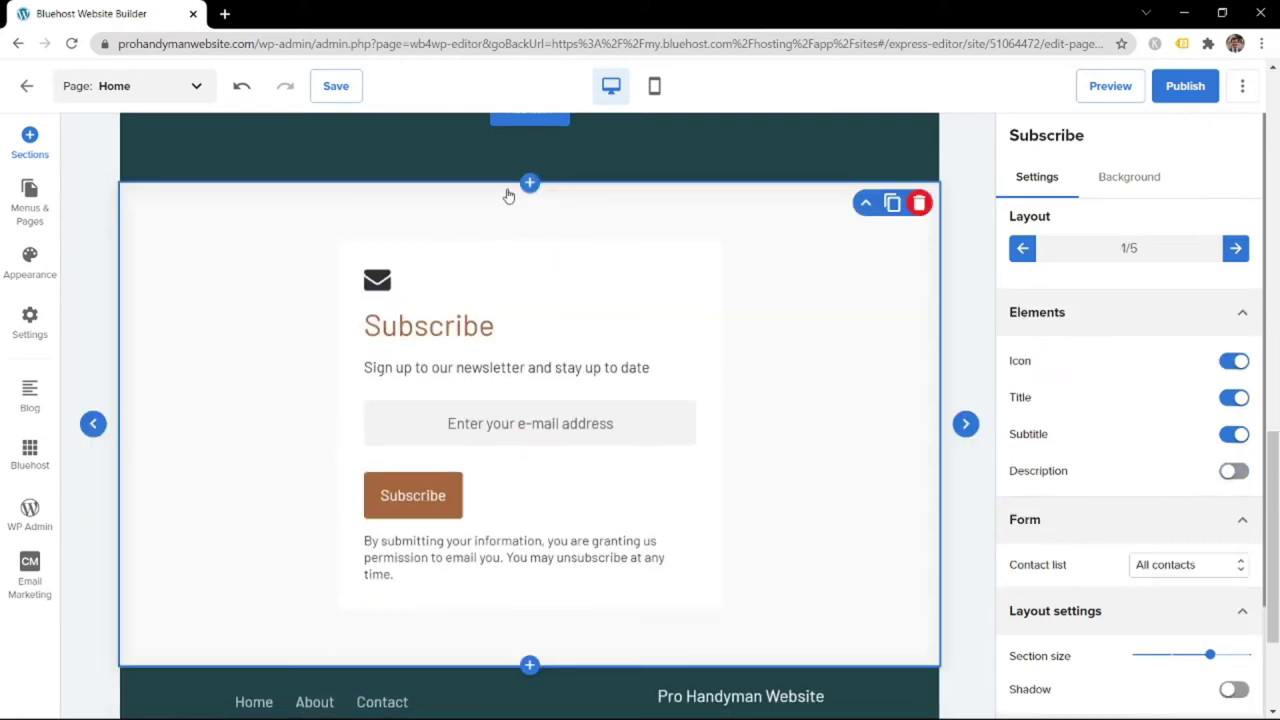
# Add a Media/text section above the Subscribe section, using the third layout with the circular saw photo
pyautogui.click(528, 182)
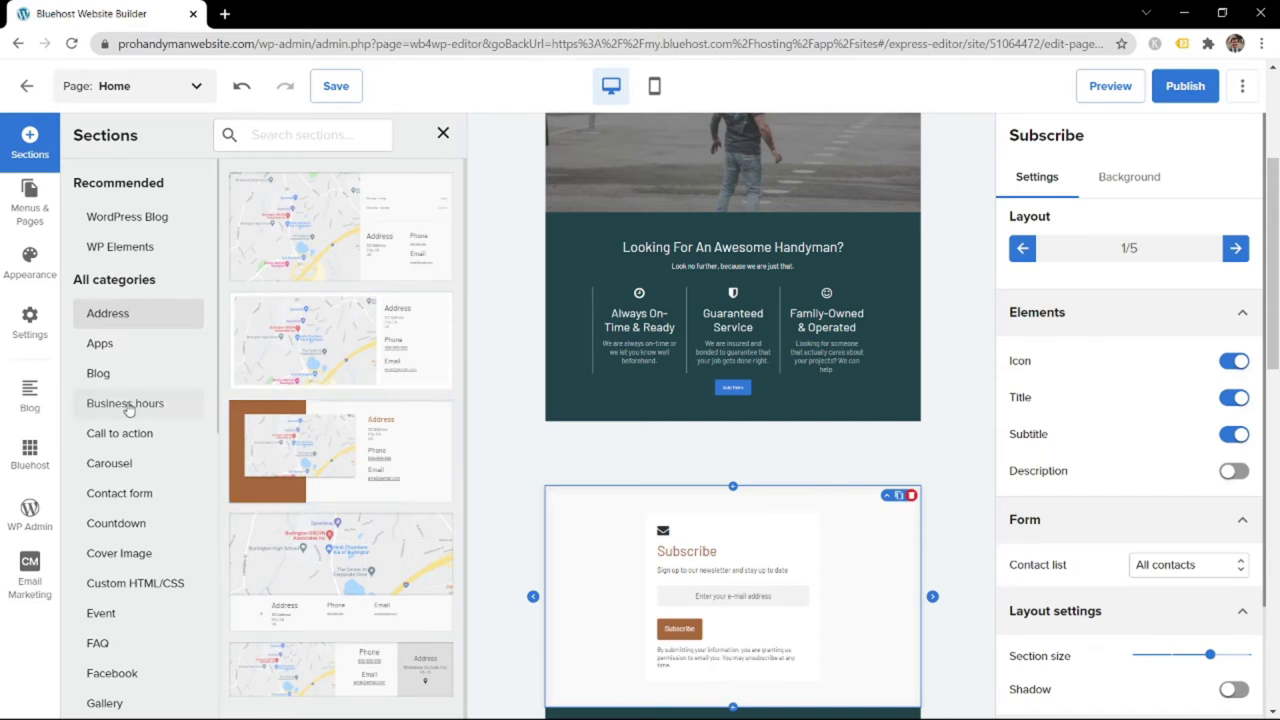
pyautogui.scroll(-3, 135, 410)
pyautogui.click(130, 490)
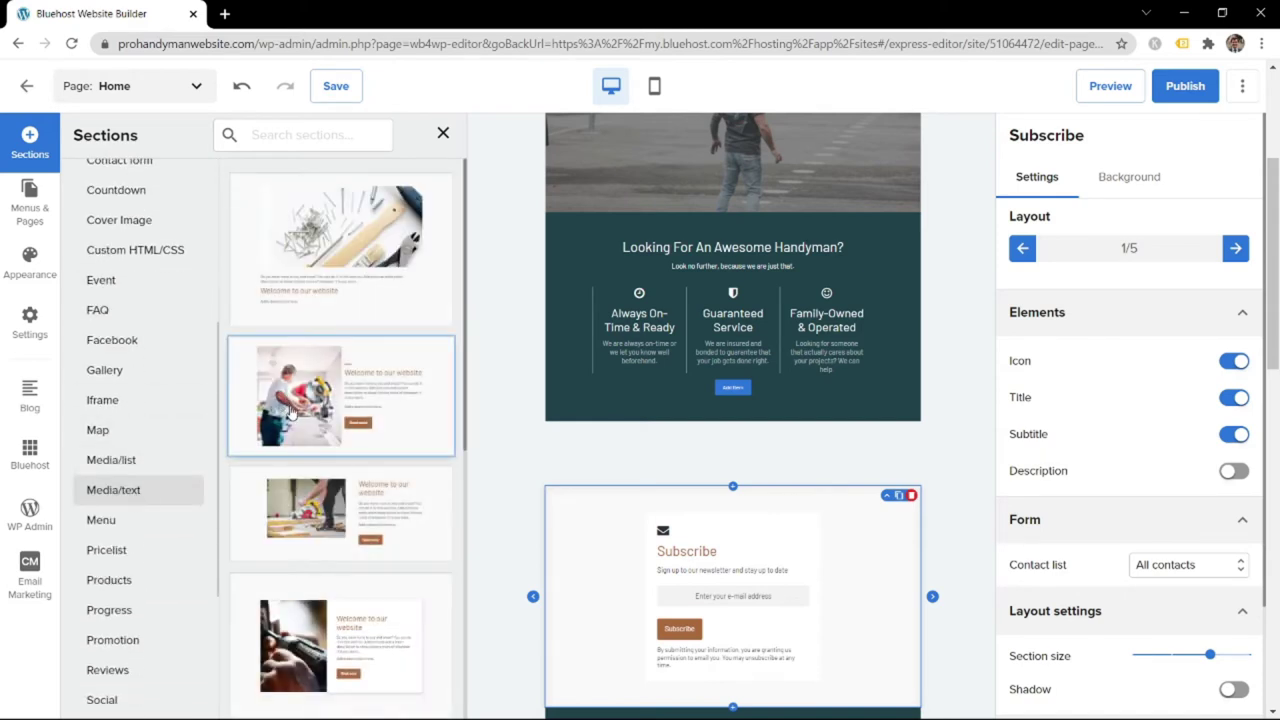
pyautogui.scroll(-1, 292, 412)
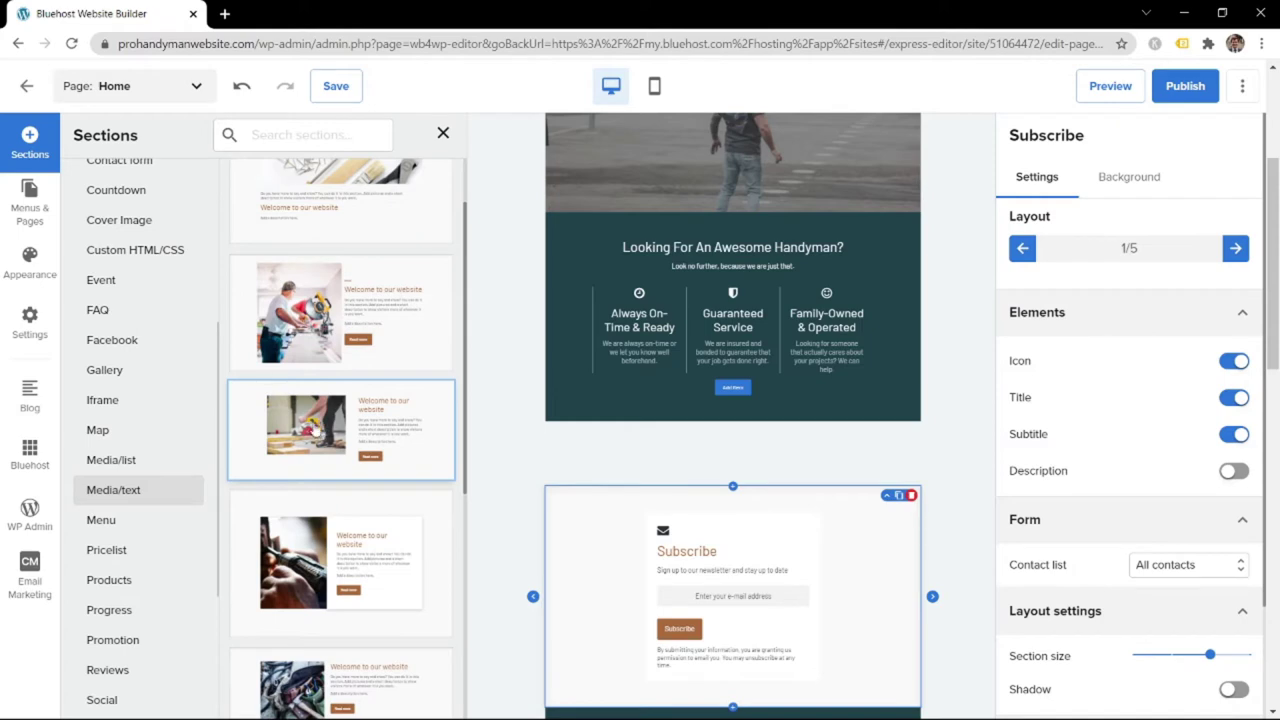
pyautogui.click(330, 430)
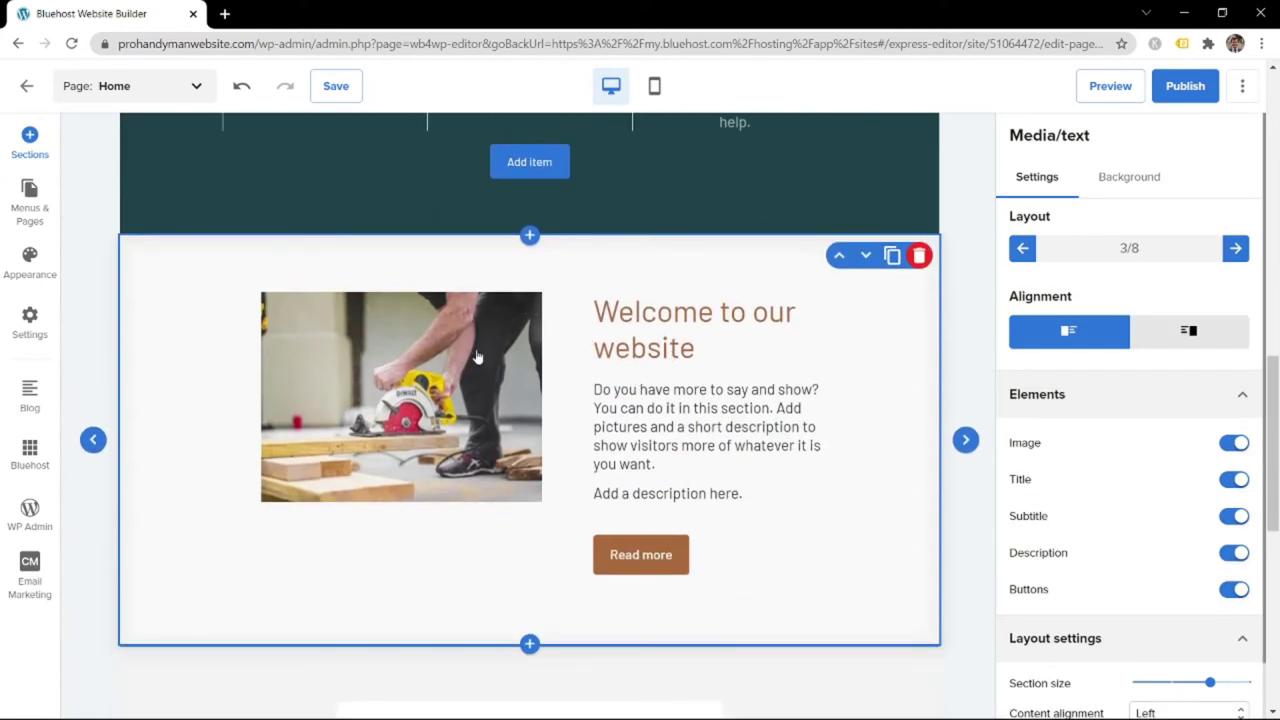
# Replace the Media/text section's image with the stock photo of a worker's hand steadying a board beside a power tool
pyautogui.moveTo(484, 345)
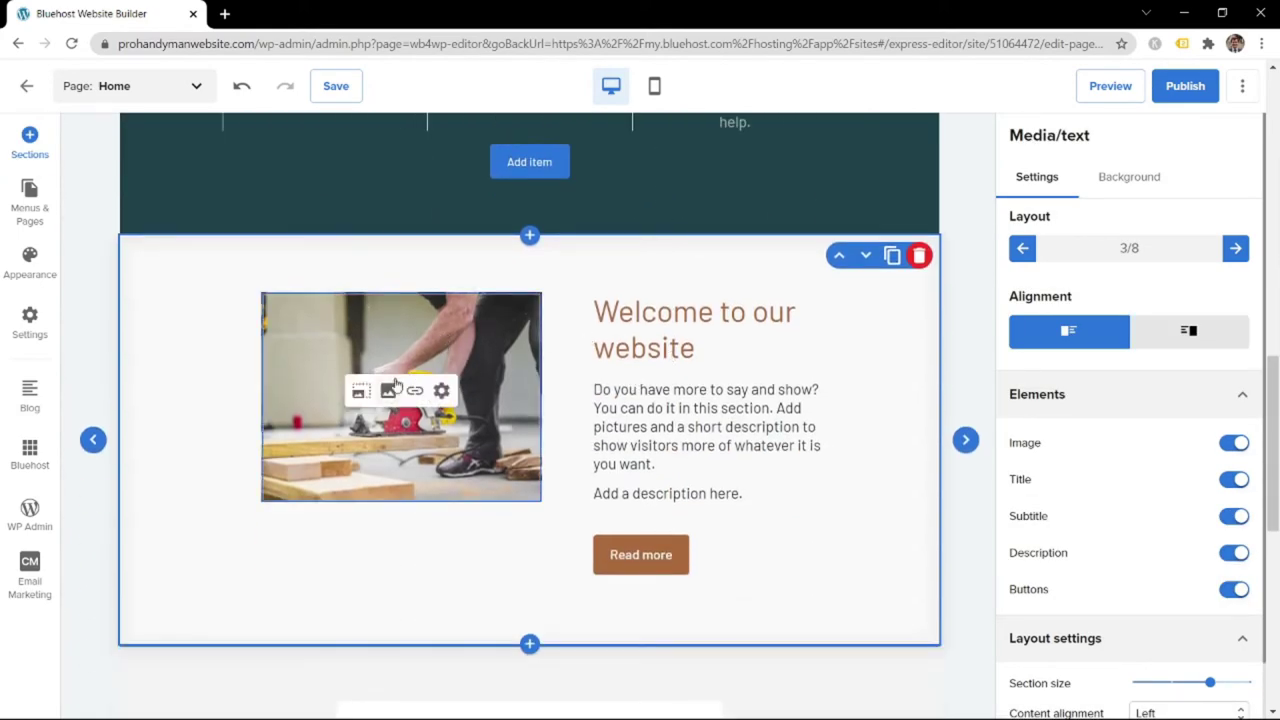
pyautogui.click(416, 350)
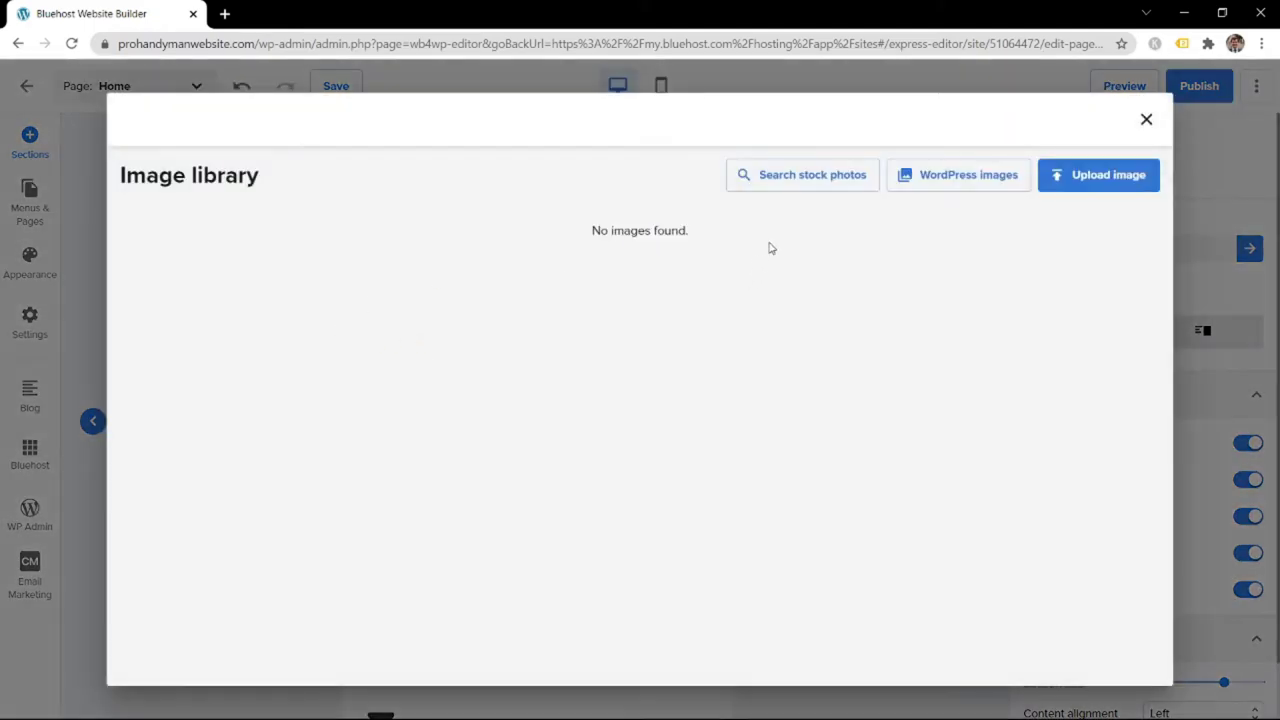
pyautogui.click(1143, 179)
pyautogui.click(817, 180)
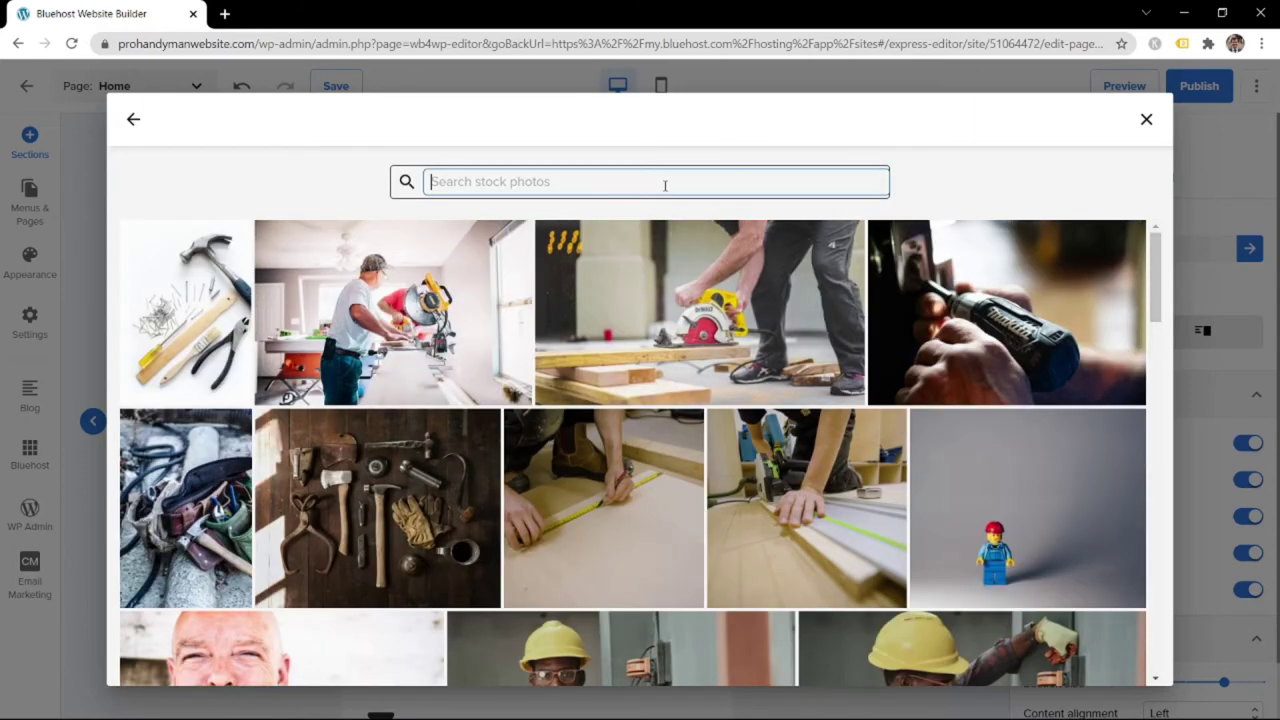
pyautogui.click(767, 467)
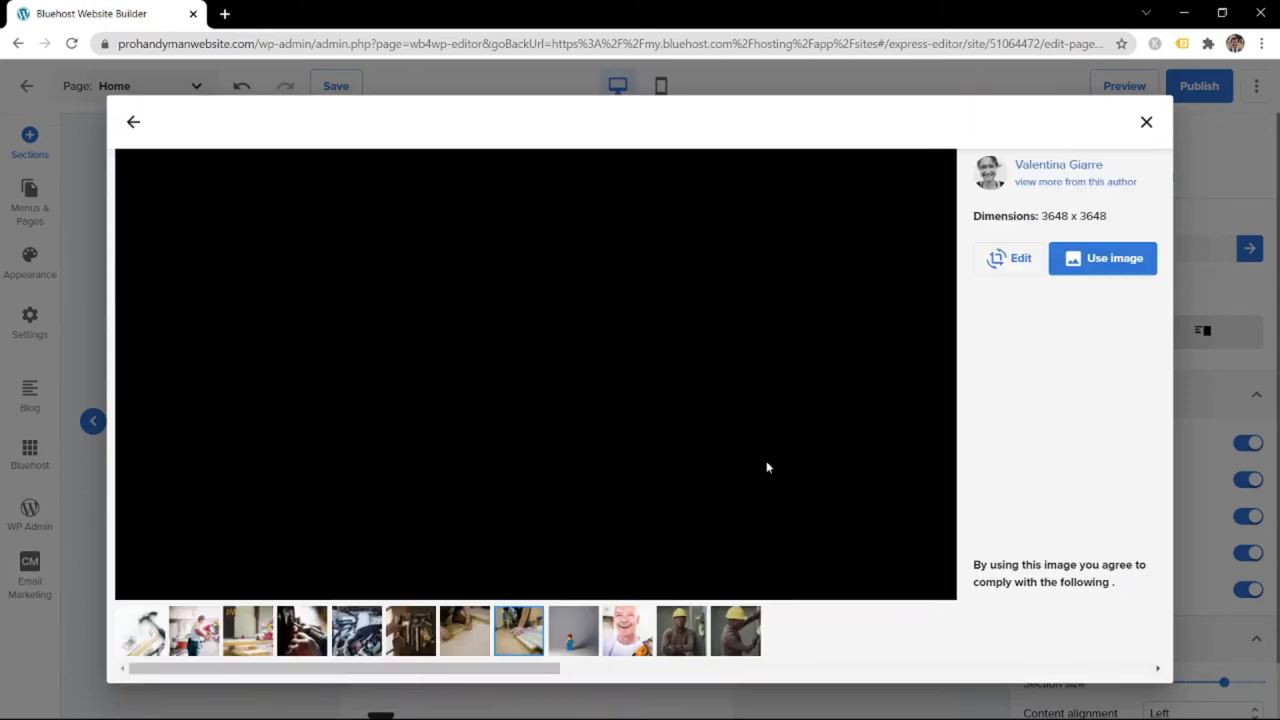
pyautogui.click(1054, 272)
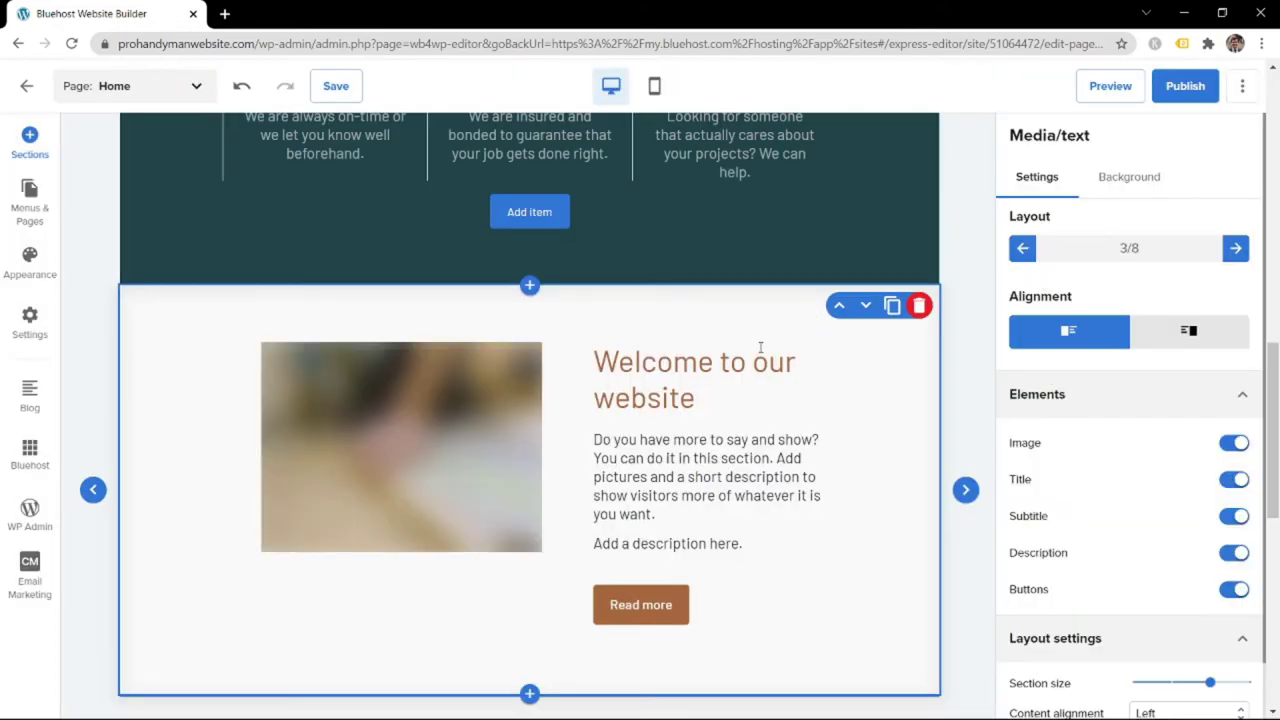
# Change the Media/text section's title to "Our Services" and hide its subtitle
pyautogui.click(650, 375)
pyautogui.tripleClick(650, 375)
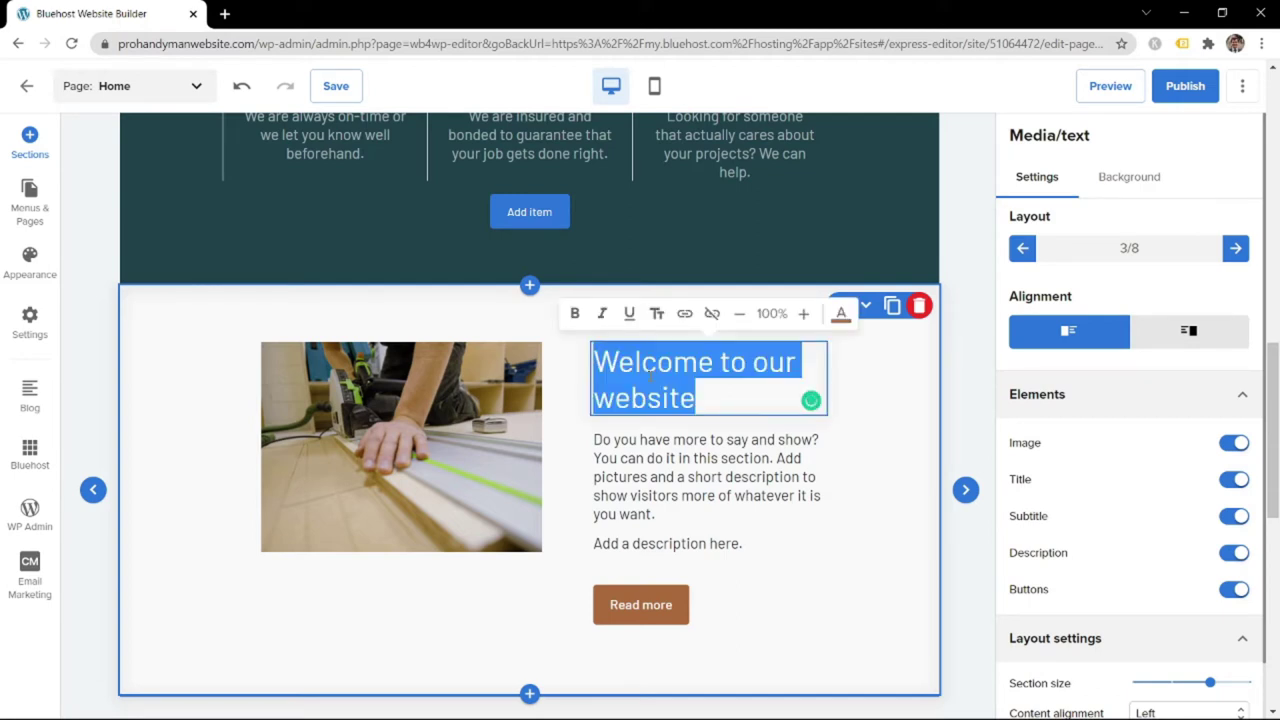
pyautogui.write('Our ')
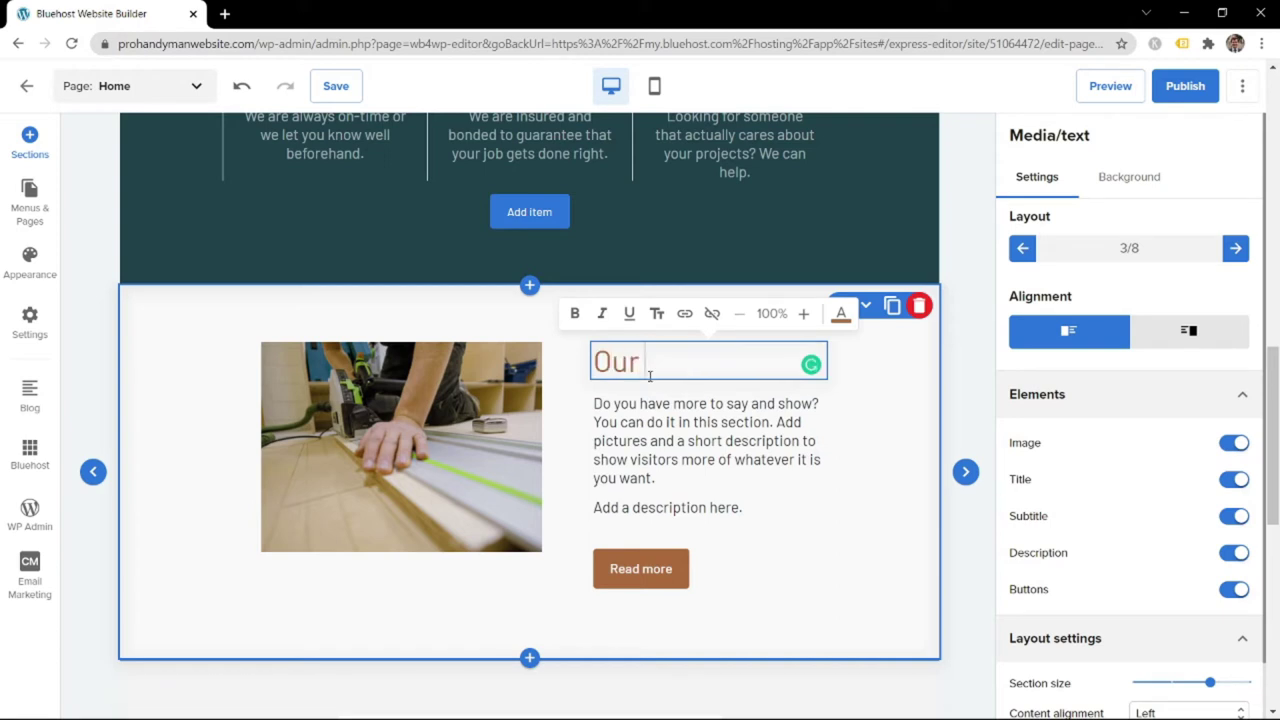
pyautogui.write('Services')
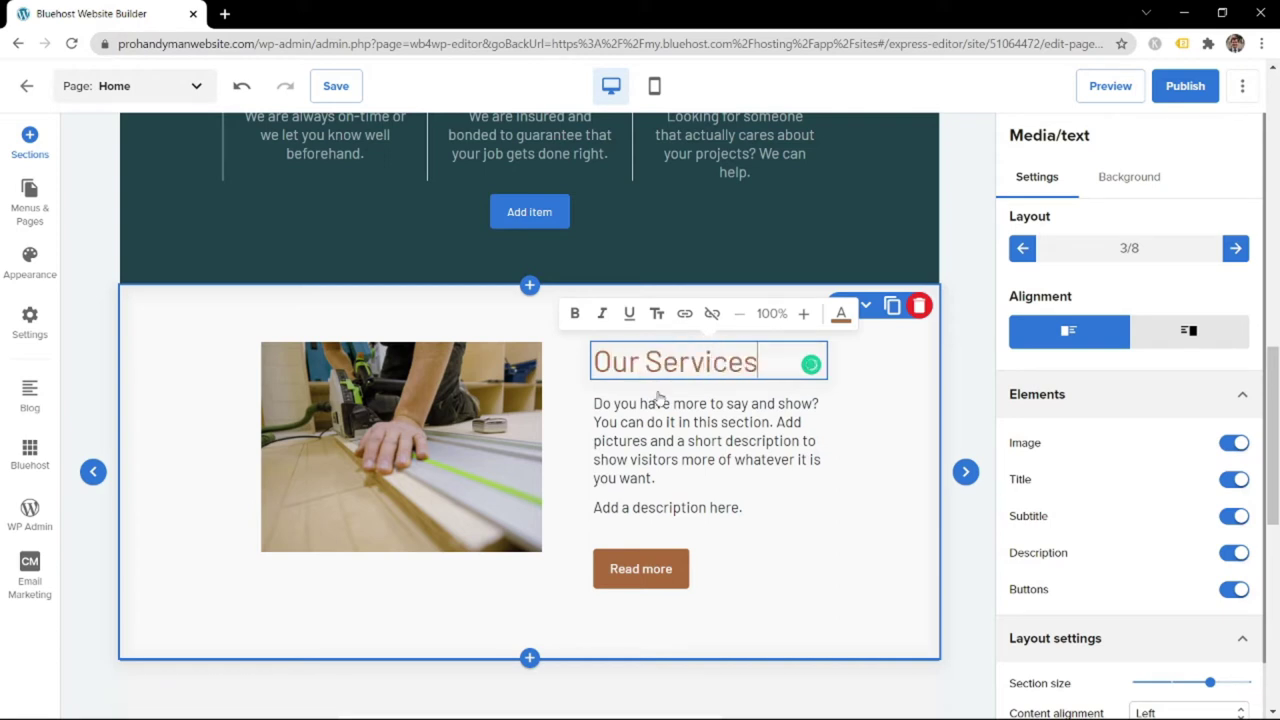
pyautogui.click(647, 421)
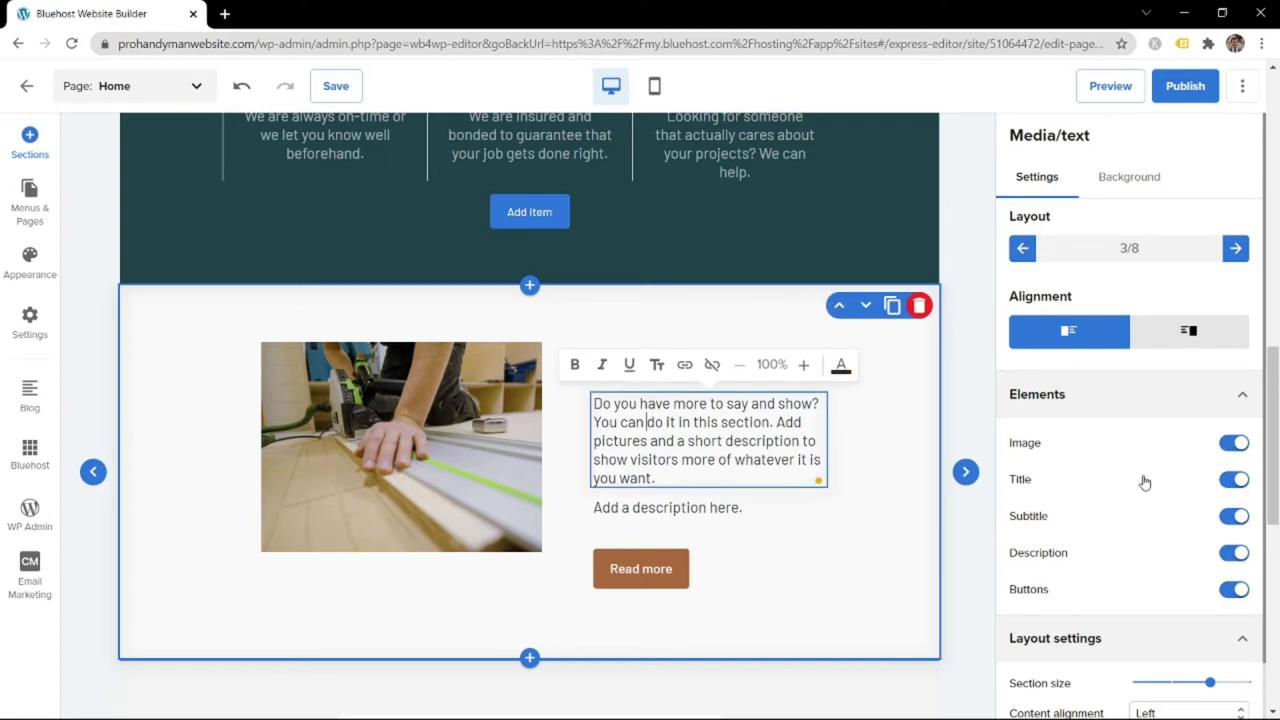
pyautogui.click(1236, 516)
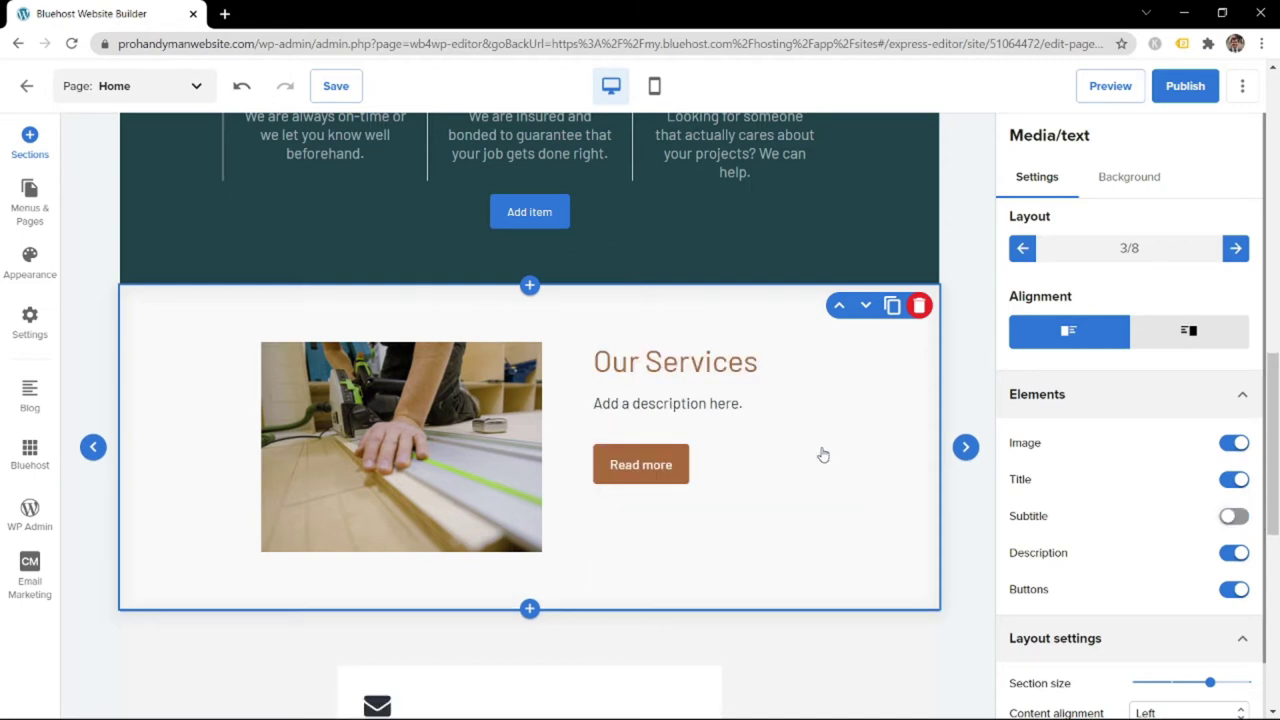
# Replace the Our Services description with a numbered list: Plumbing, Electrical, TV Mounting, Hanging Pictures, Taking Care Of Honey-Do-Lists, etc
pyautogui.click(701, 404)
pyautogui.tripleClick(701, 404)
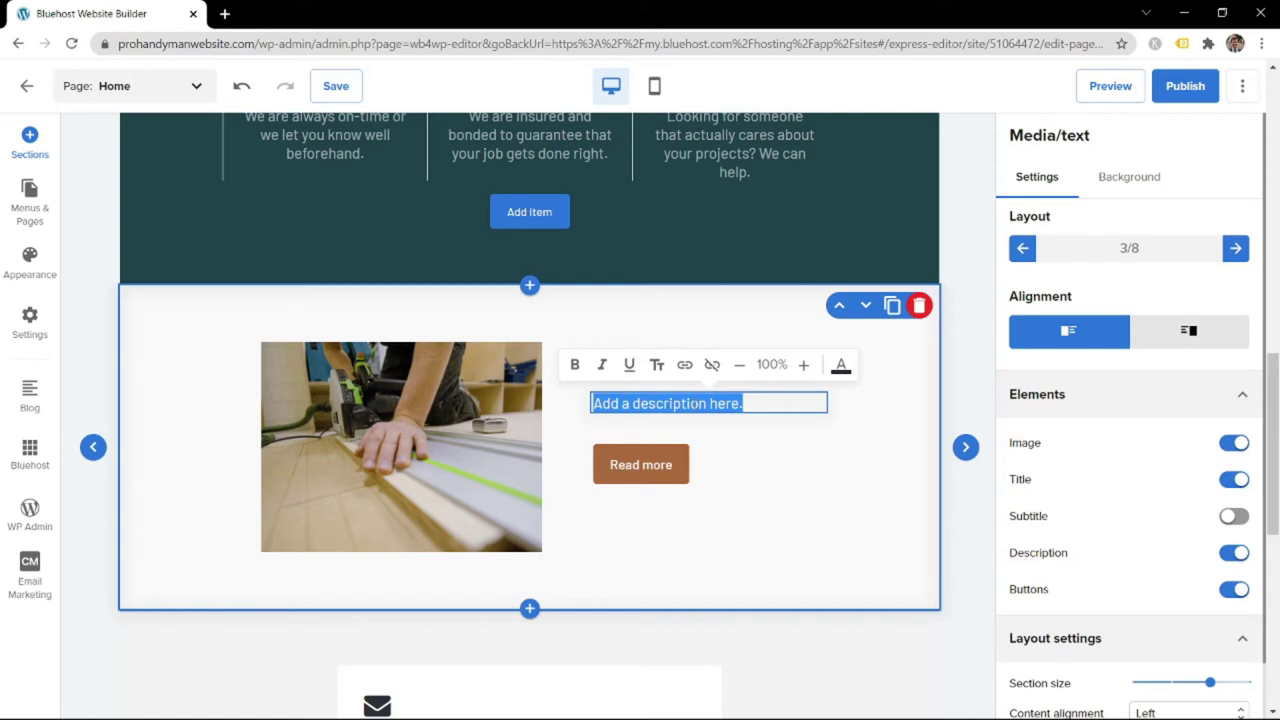
pyautogui.write('1. P')
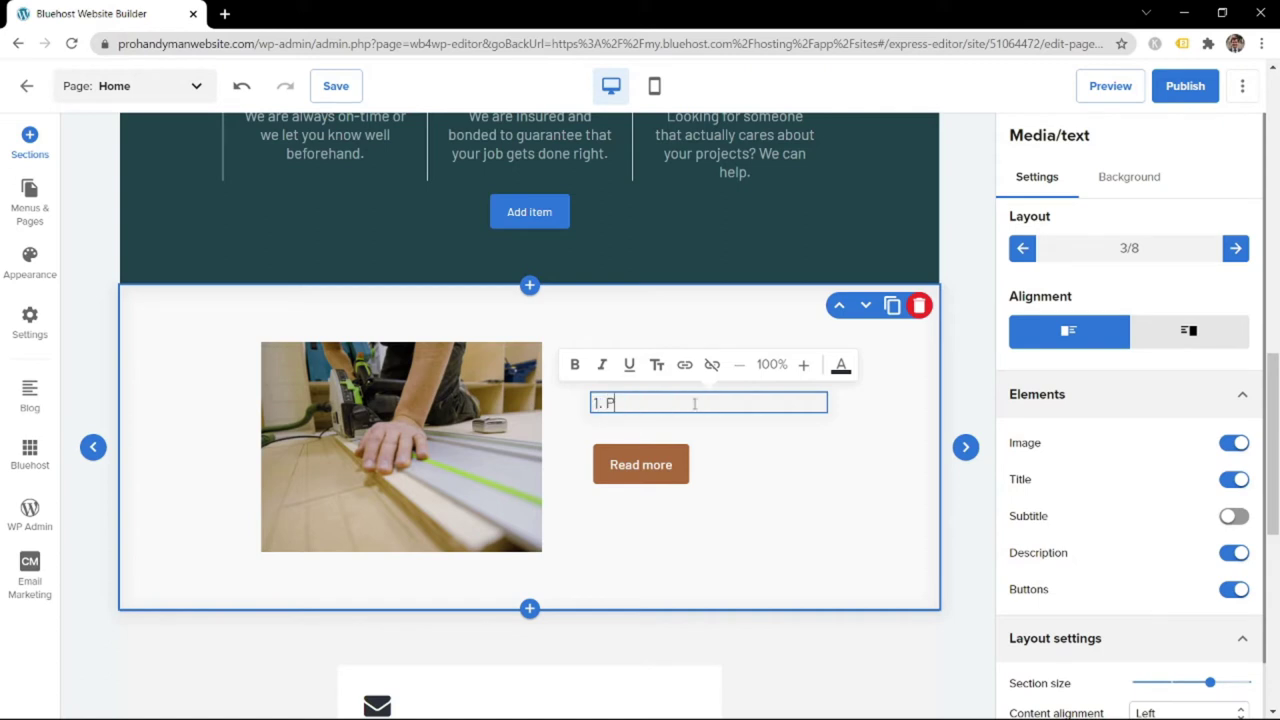
pyautogui.write('lumbing')
pyautogui.press('Return')
pyautogui.write('Electrical')
pyautogui.press('Return')
pyautogui.write('TV Mounting')
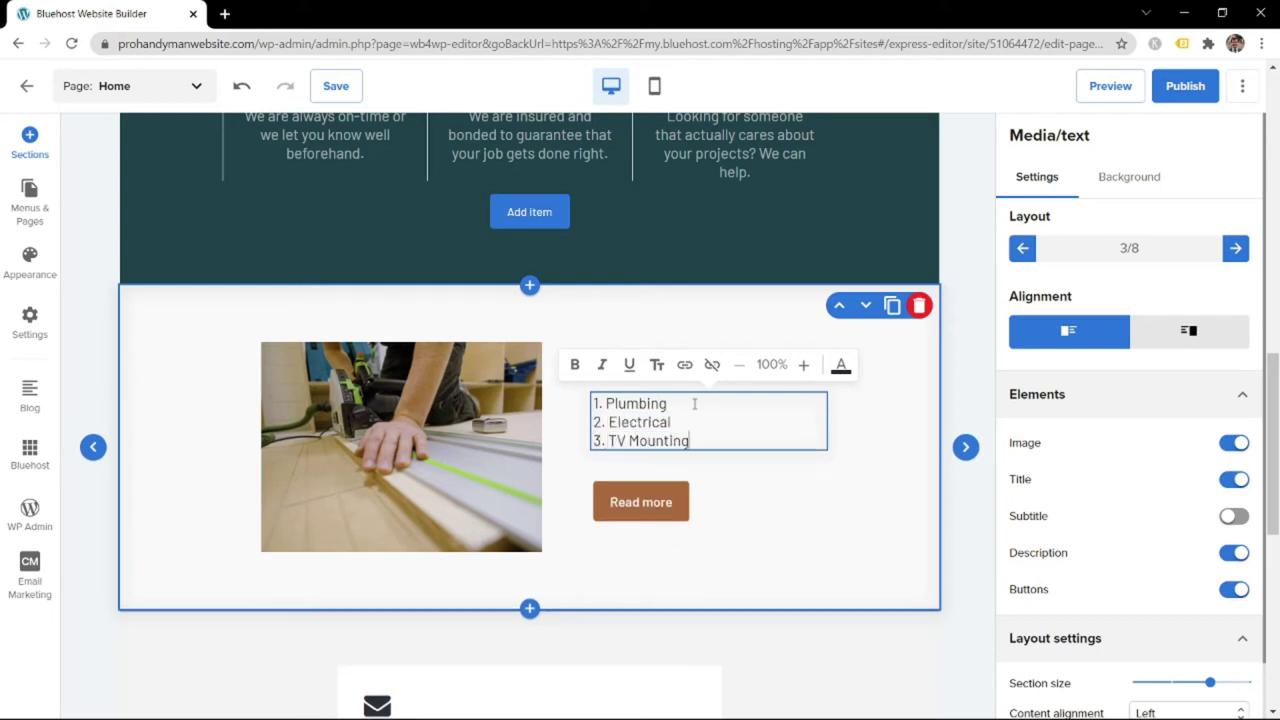
pyautogui.press('Return')
pyautogui.write('Hanging Pictures')
pyautogui.press('Return')
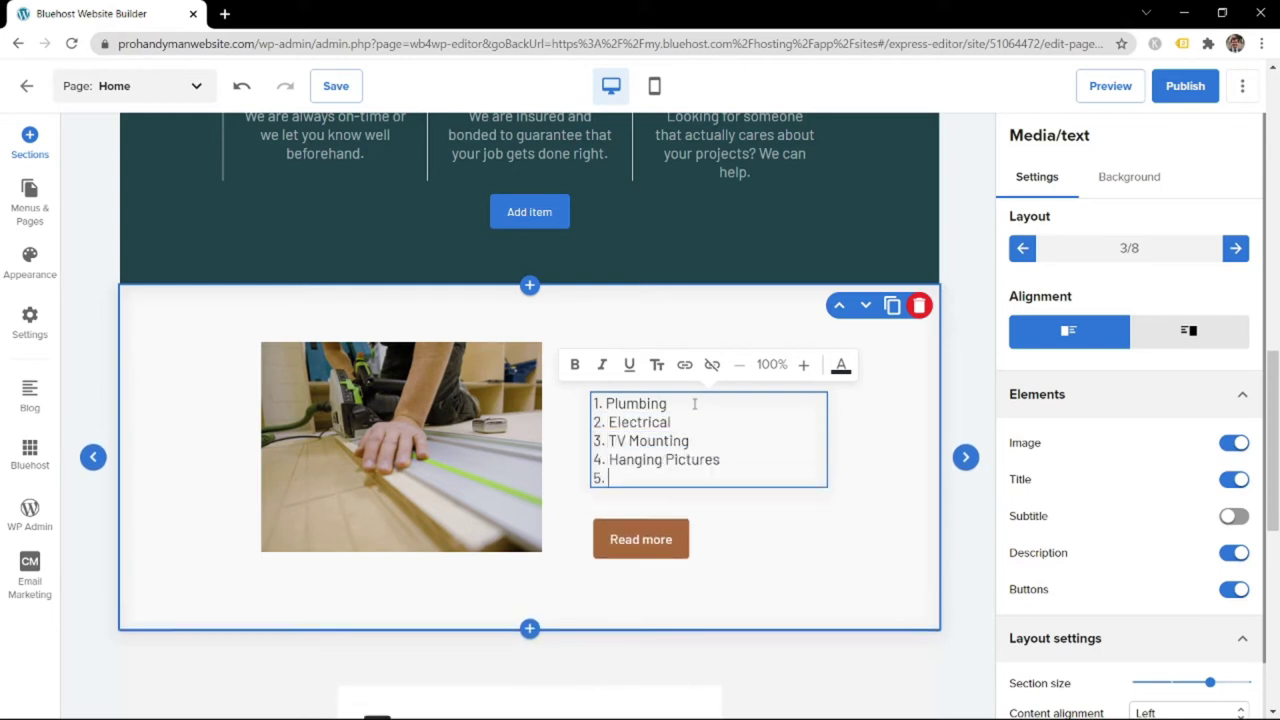
pyautogui.write('Installing')
pyautogui.hotkey('ctrl', 'BackSpace')
pyautogui.write('Taking Care Of Honey-Do-Lists')
pyautogui.press('Return')
pyautogui.write('etc.')
# Below the list, add a closing paragraph starting "Yes, we take can take care of a lot of items from your list" that invites visitors to call
pyautogui.press('Return')
pyautogui.press('Return')
pyautogui.write('Ye')
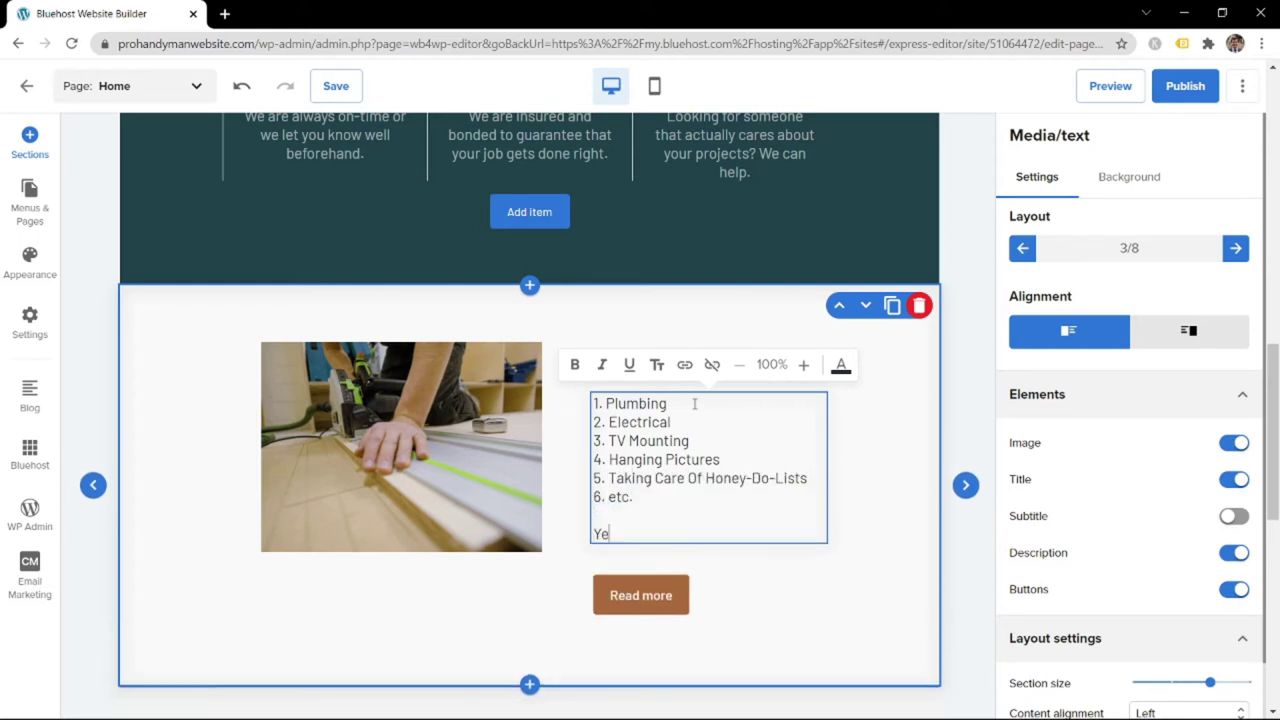
pyautogui.write('s, we take can take care of a lot of items from your list so c')
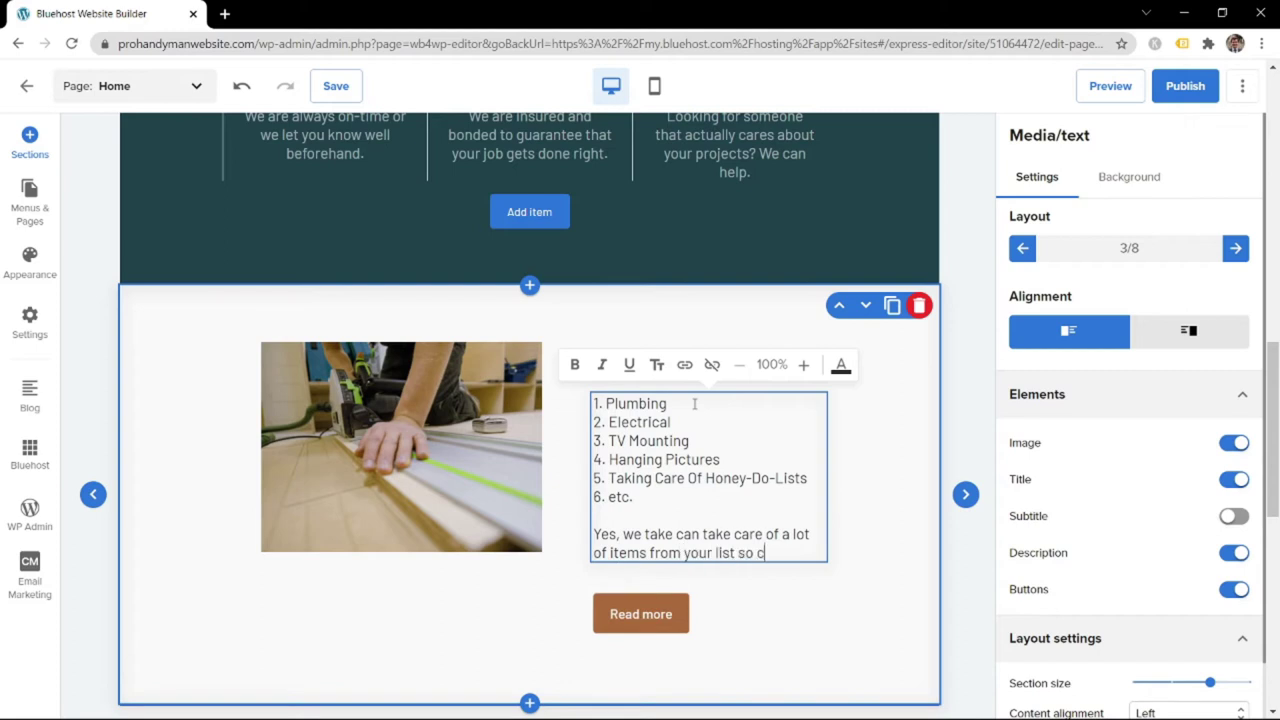
pyautogui.press('BackSpace')
pyautogui.write('simply call and we can help you finally get somethings done at your home.')
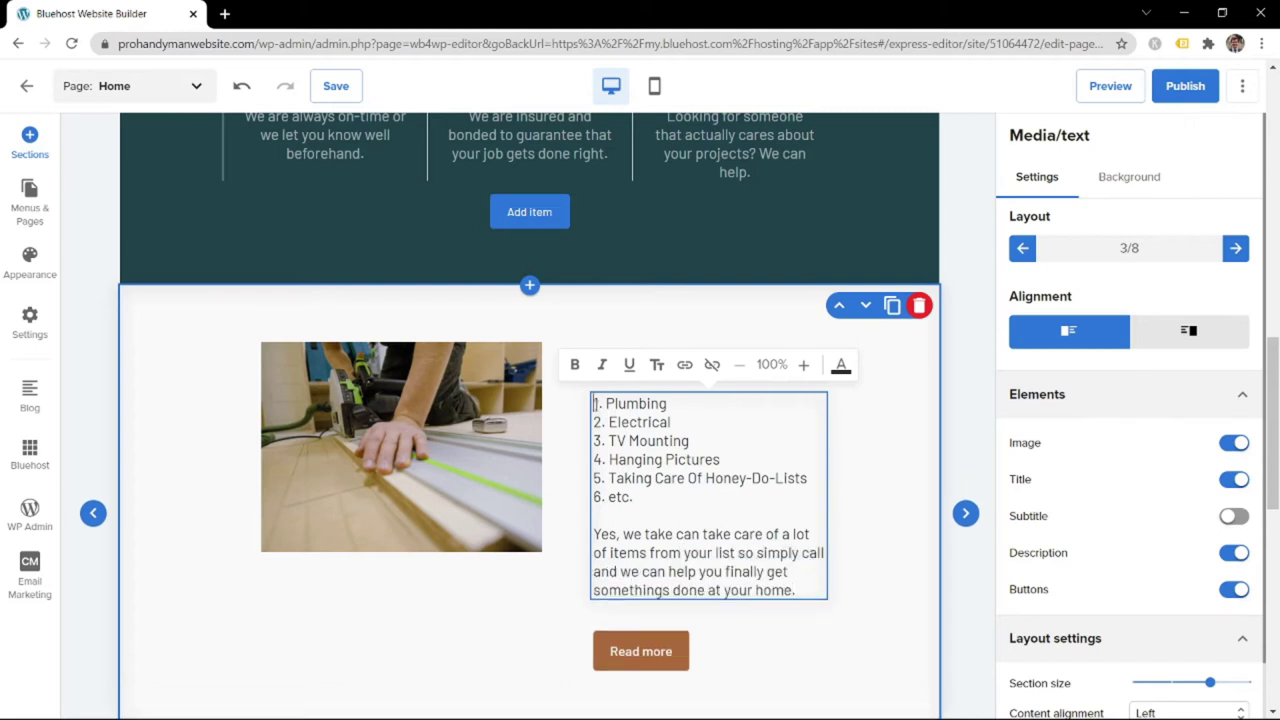
# Above the services list, add the intro "Want to know what we can do for you? Here are a few things:" followed by a blank line
pyautogui.press('Return')
pyautogui.press('Up')
pyautogui.write('Want to know what we can do for you? Here are a few things:')
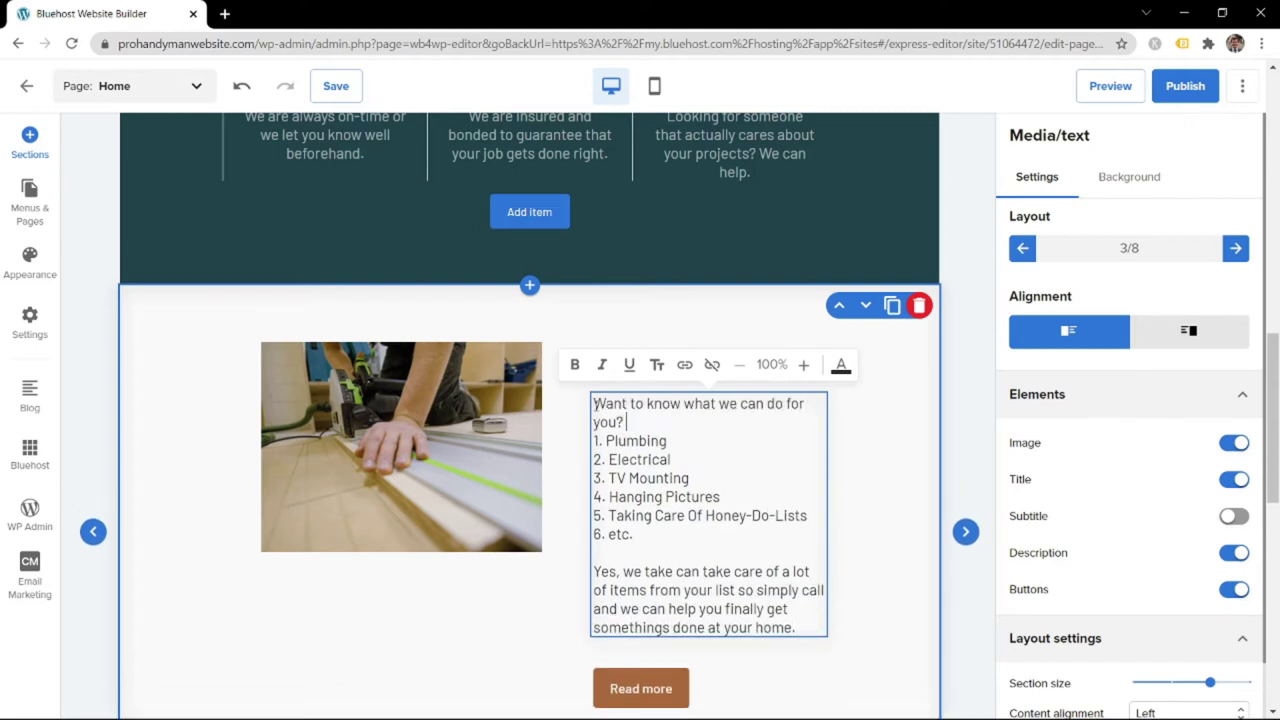
pyautogui.click(580, 430)
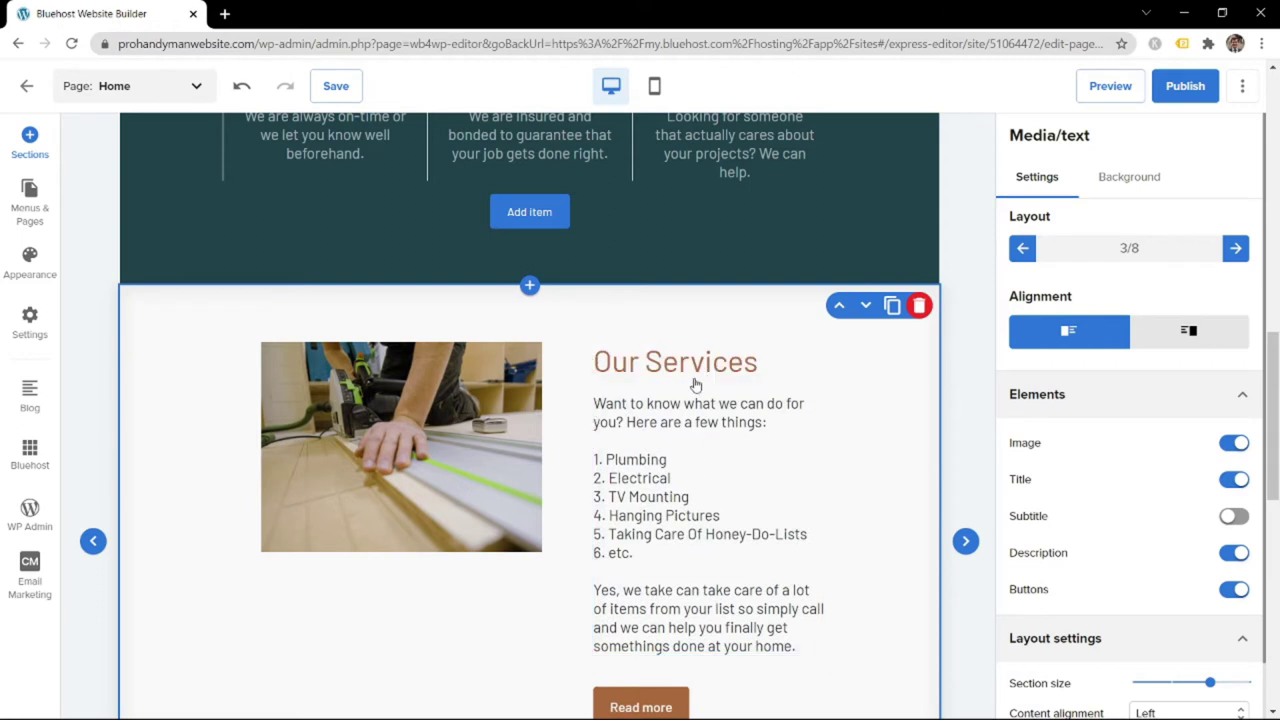
# Rename the Our Services section's "Read more" button to "See Services"
pyautogui.scroll(-2, 643, 400)
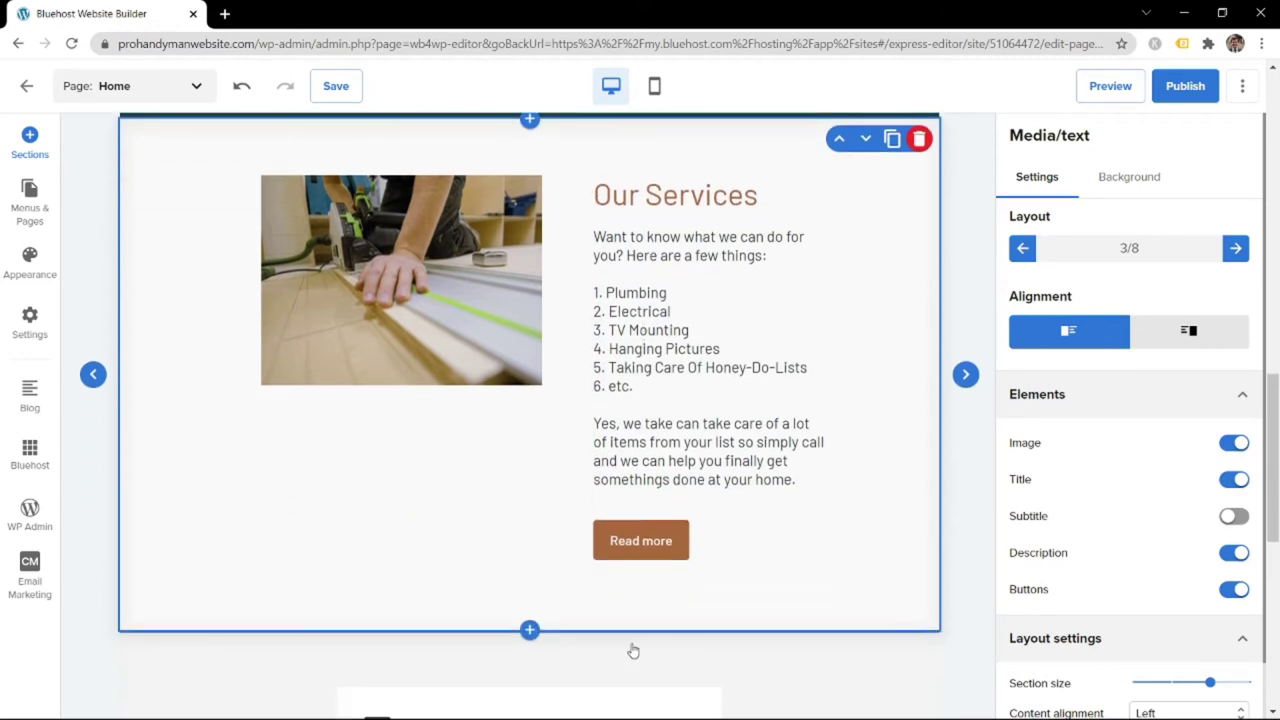
pyautogui.click(619, 537)
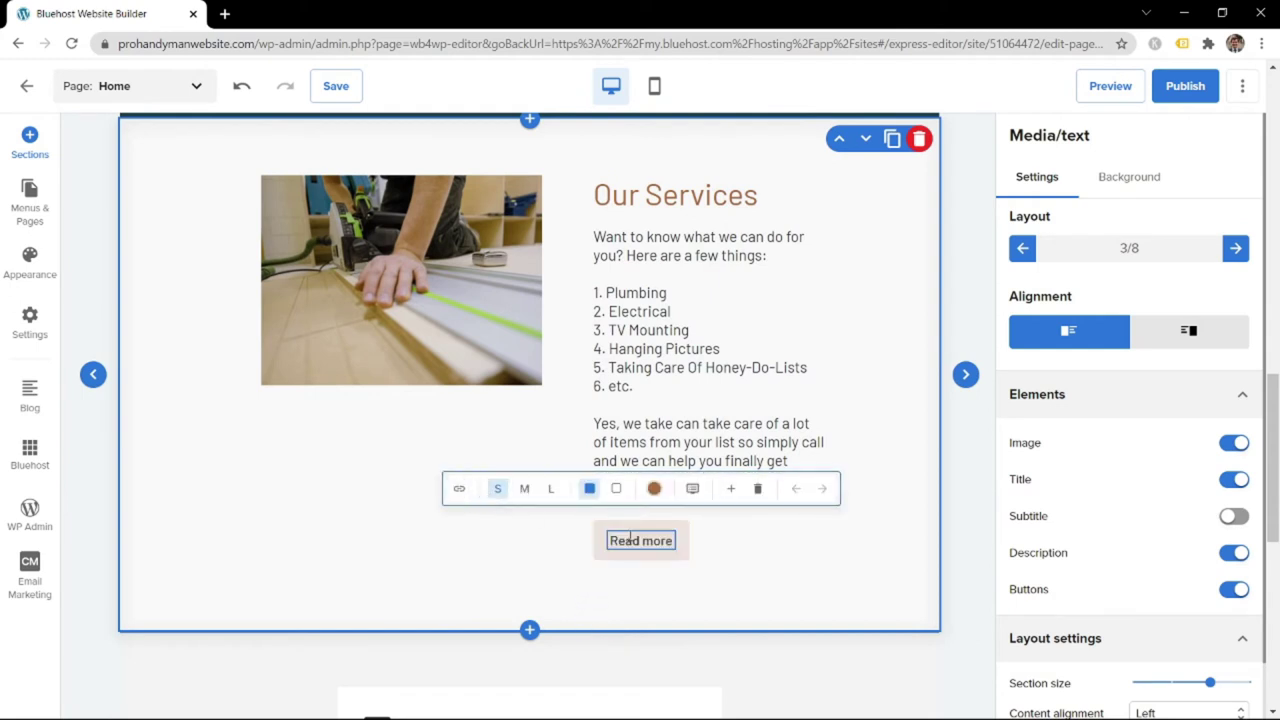
pyautogui.tripleClick(640, 540)
pyautogui.write('Se')
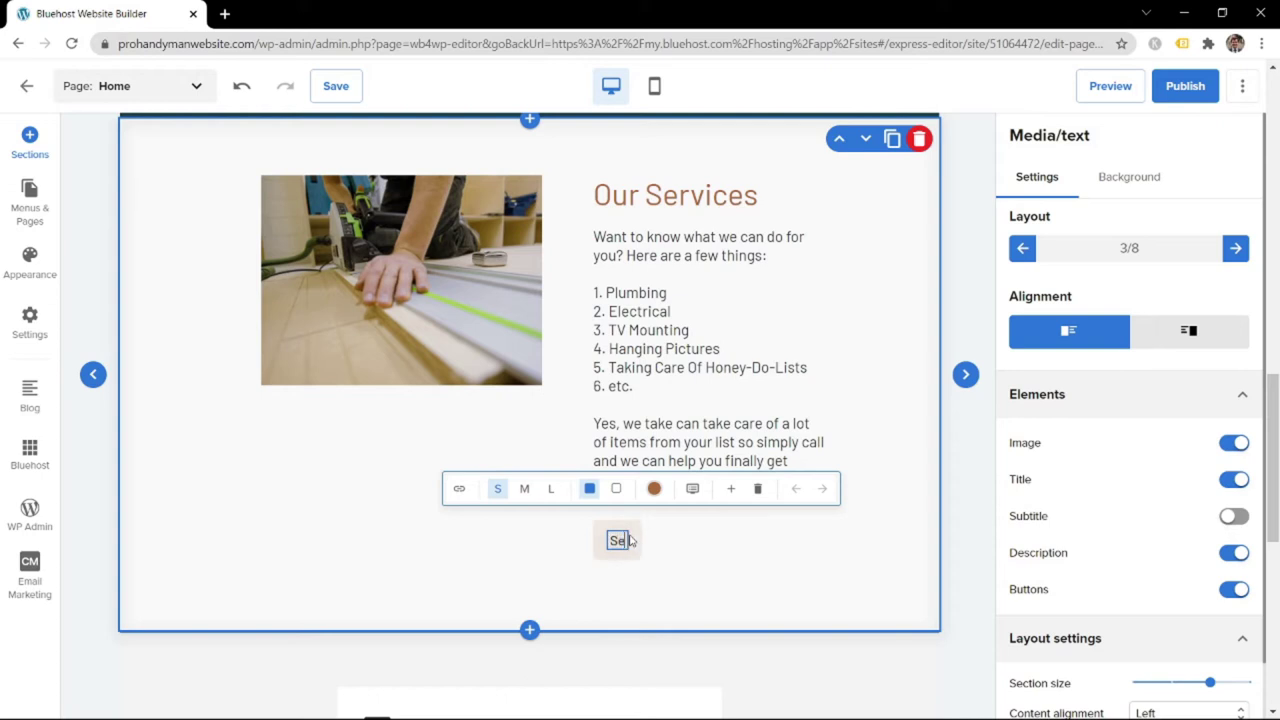
pyautogui.write('e Ser')
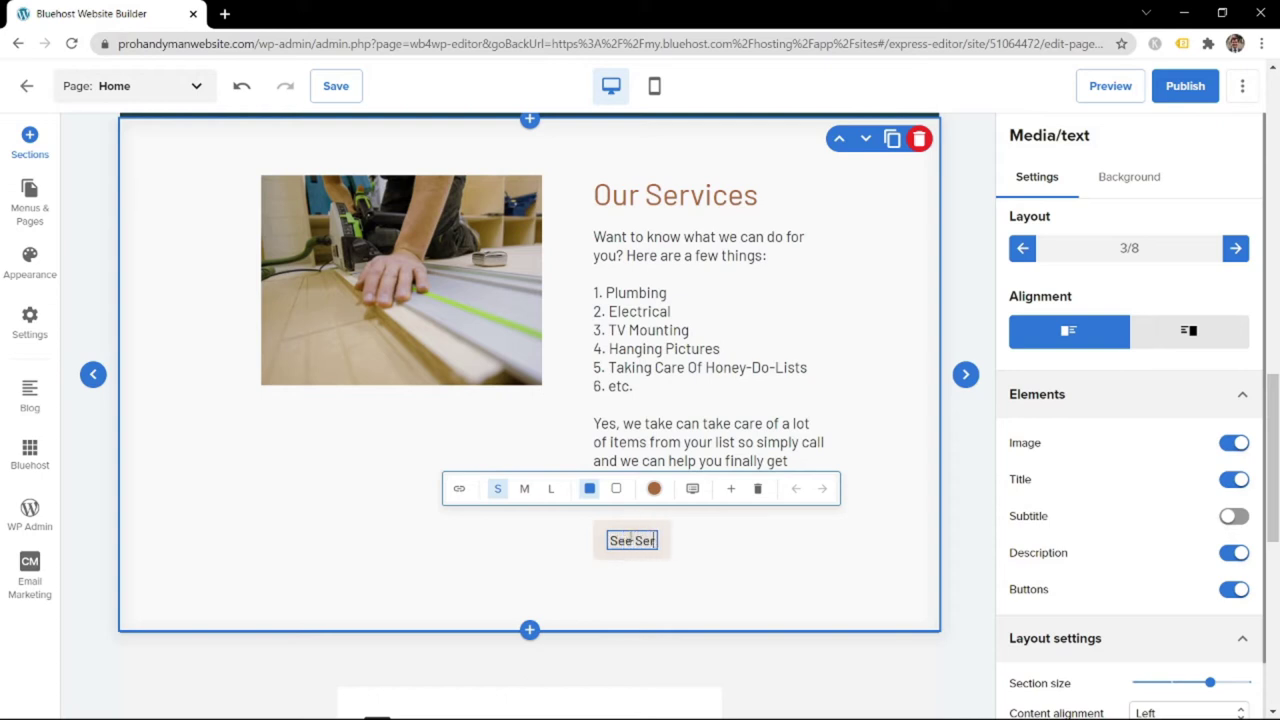
pyautogui.write('vices')
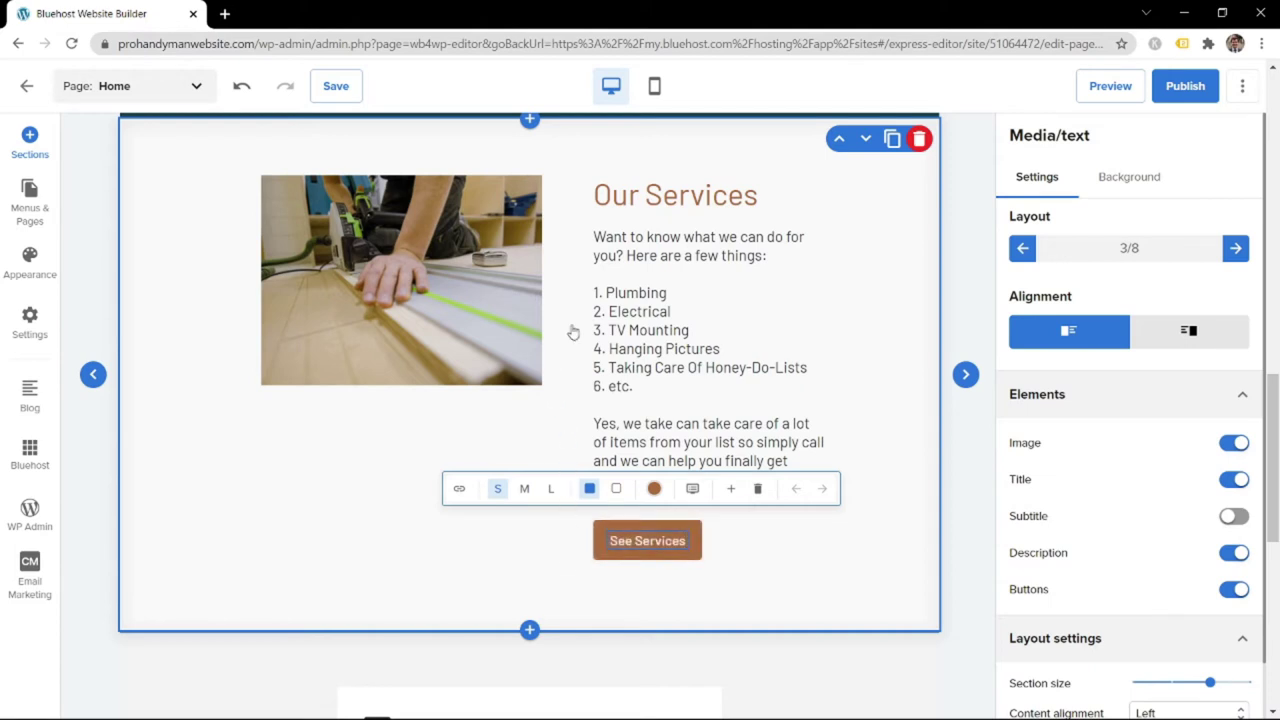
pyautogui.click(731, 368)
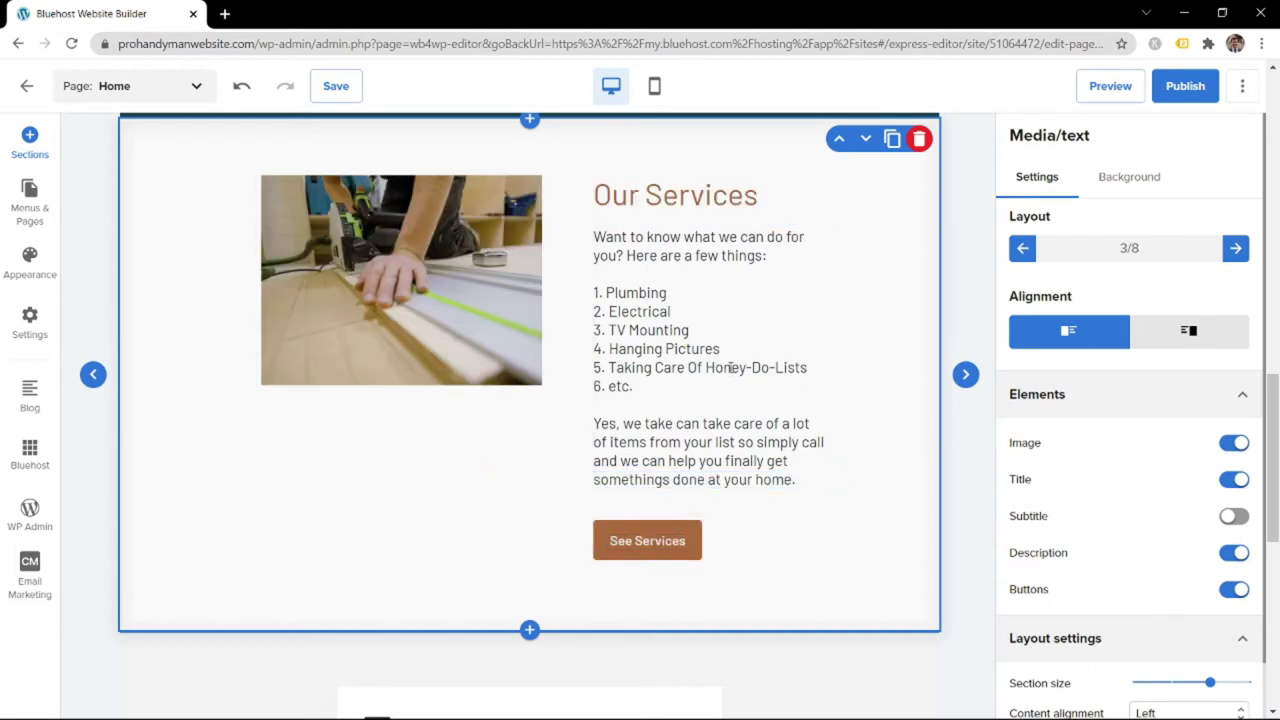
# Delete the Subscribe section from the Home page
pyautogui.scroll(-2, 708, 368)
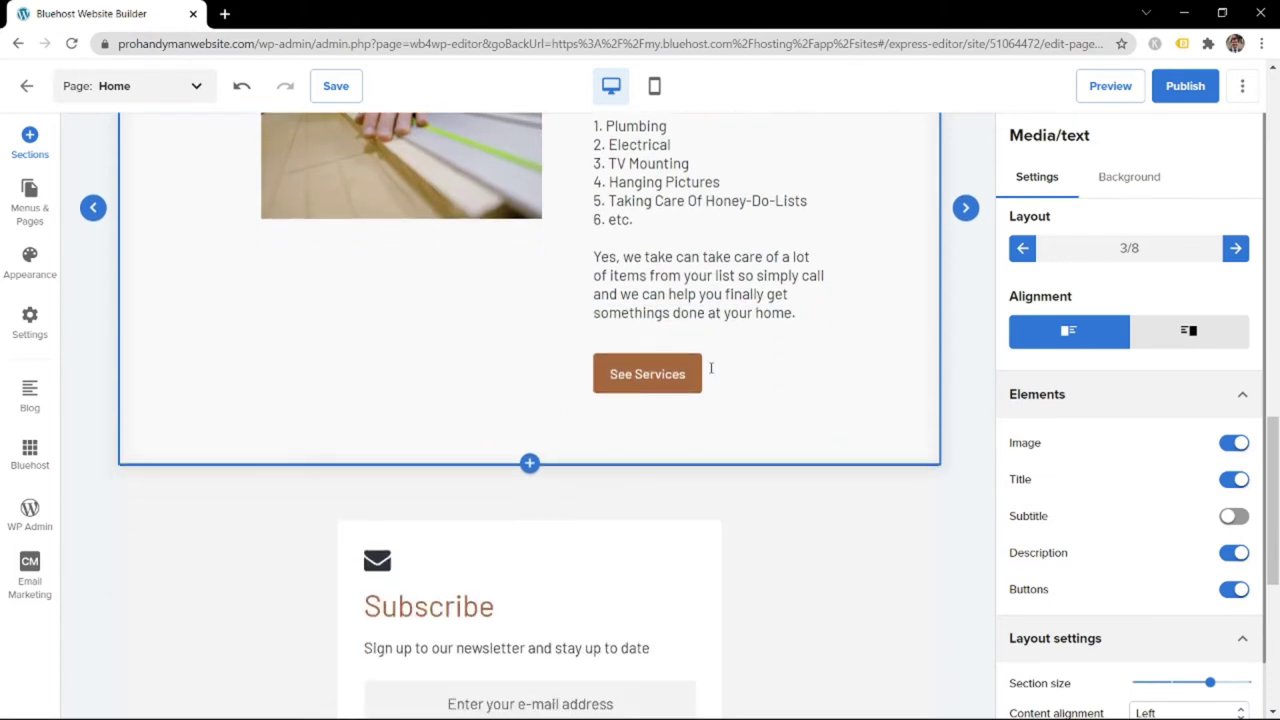
pyautogui.scroll(-3, 703, 385)
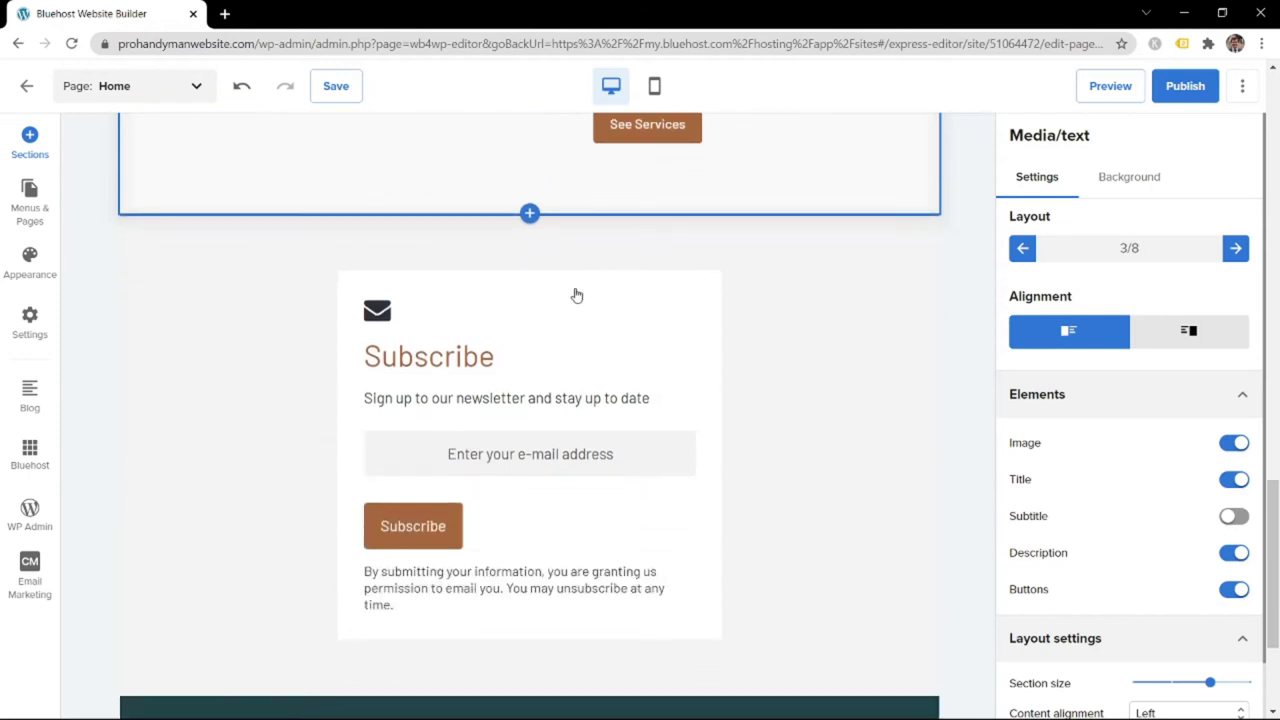
pyautogui.click(496, 259)
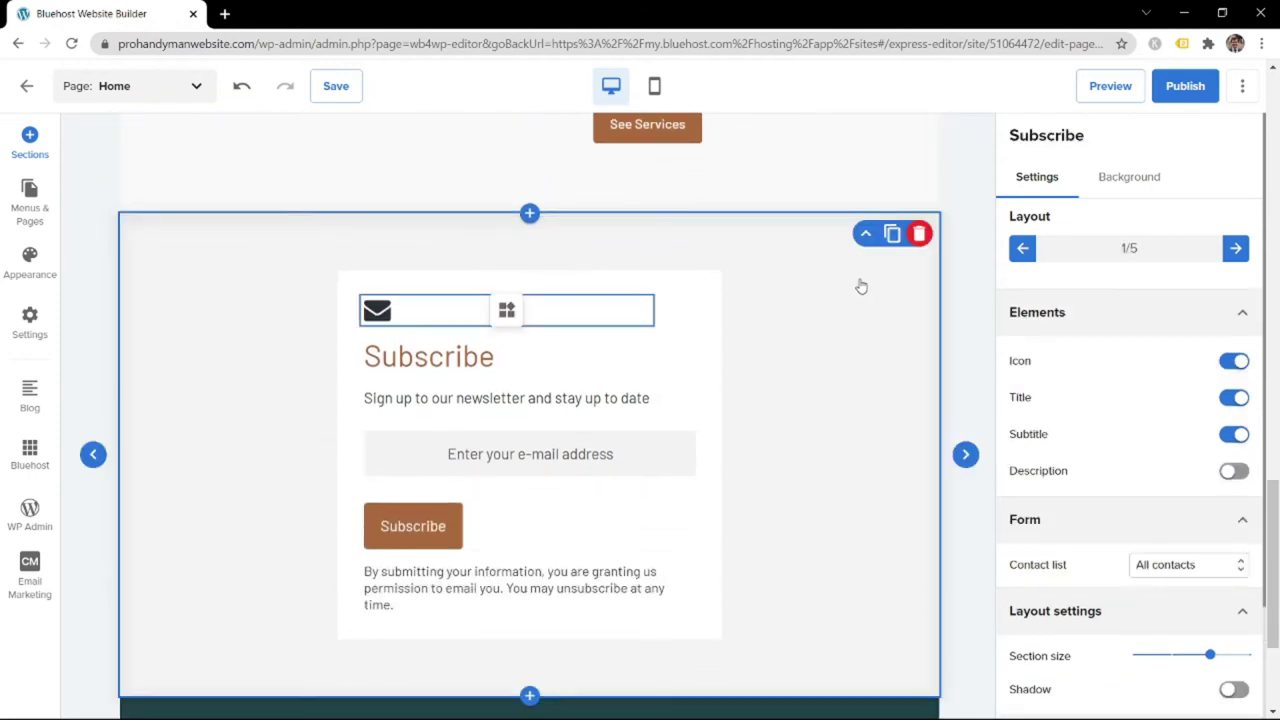
pyautogui.click(919, 238)
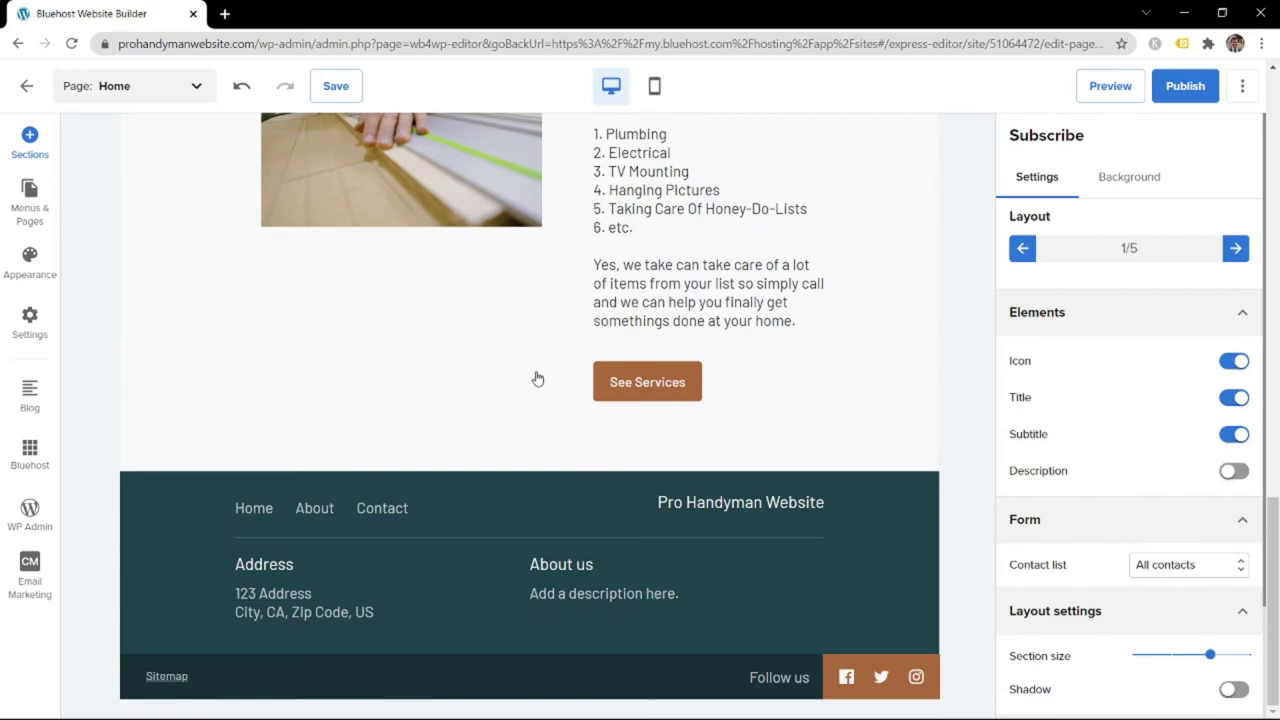
# Add a Contact form section below Our Services, using the fourth layout with the red-helmet photo beside the form
pyautogui.click(540, 462)
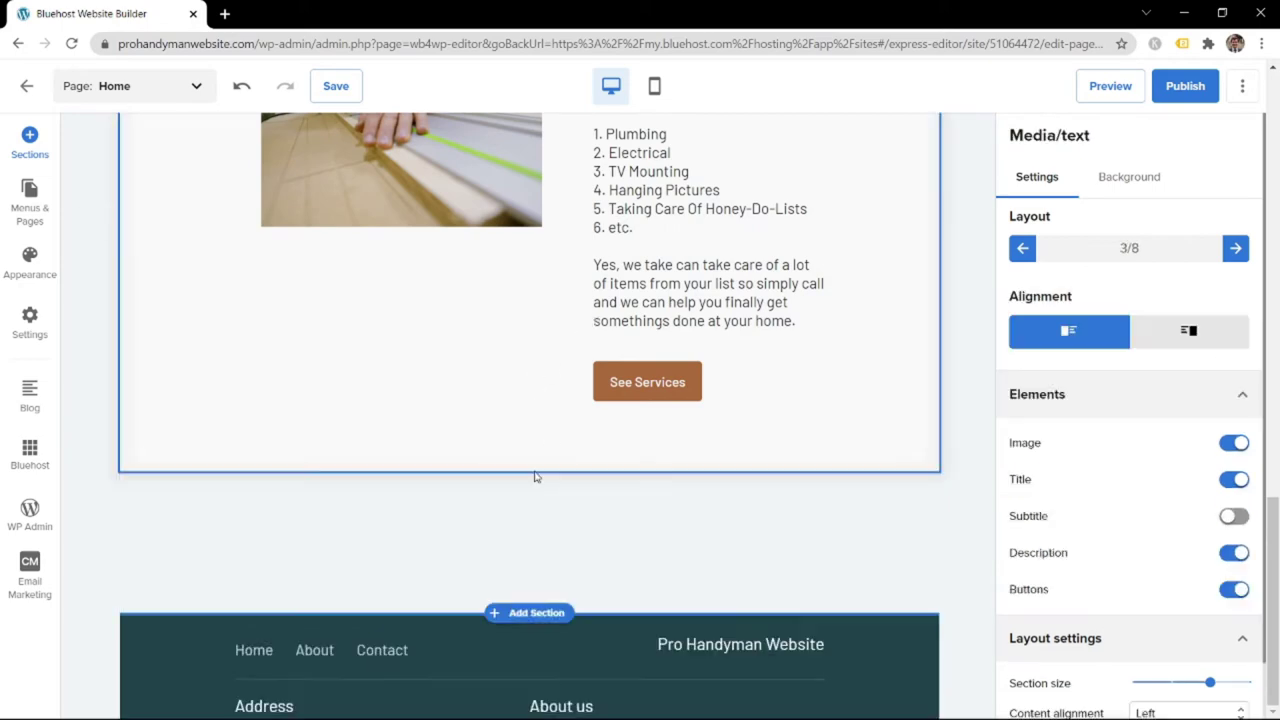
pyautogui.click(535, 477)
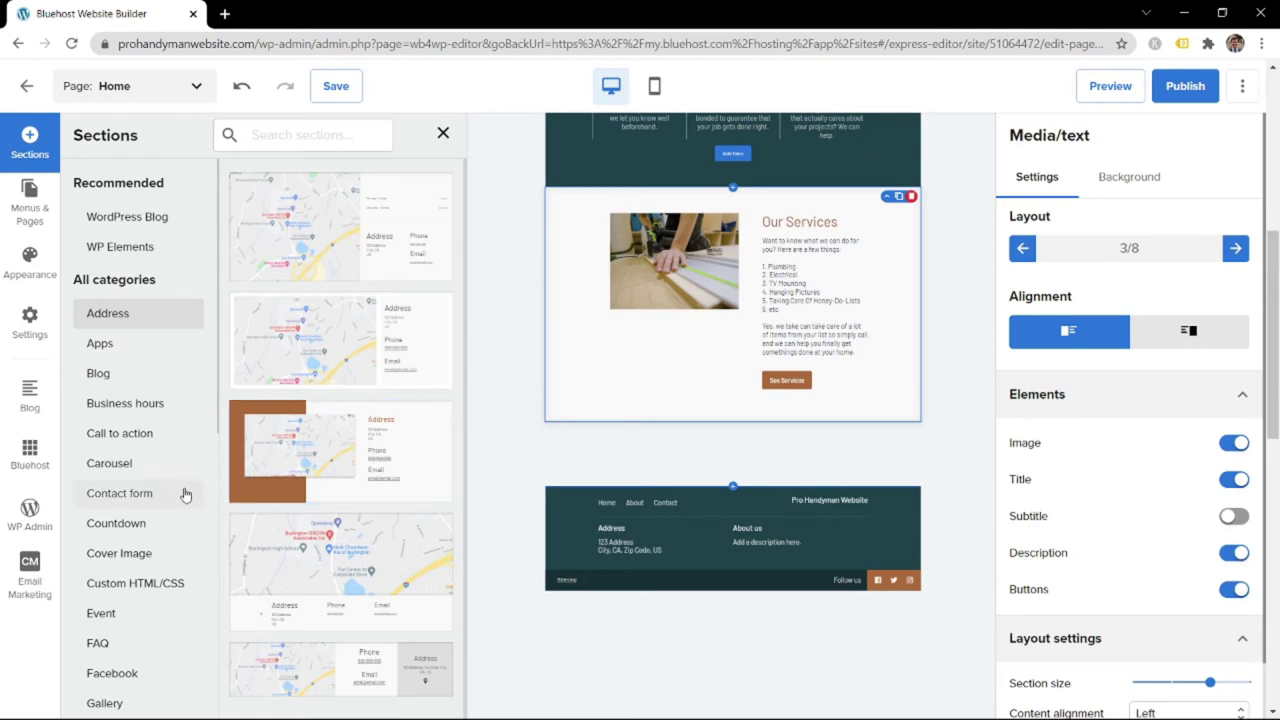
pyautogui.click(98, 500)
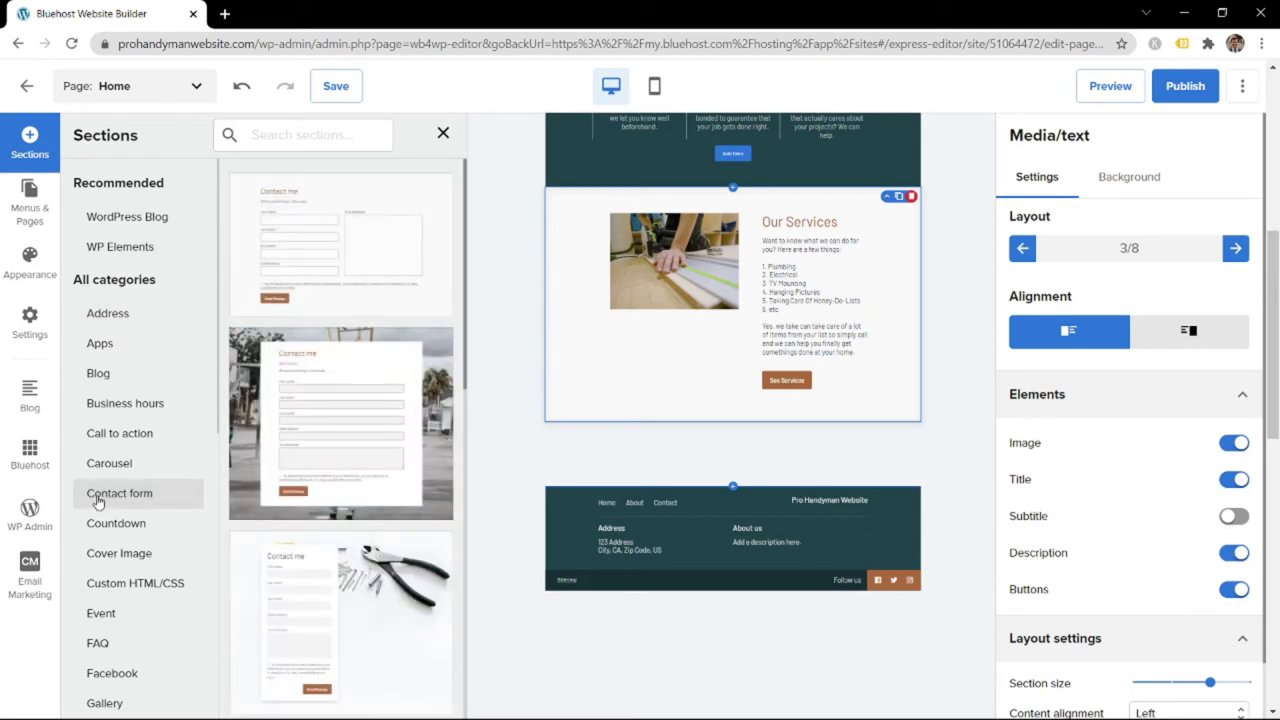
pyautogui.scroll(-2, 305, 335)
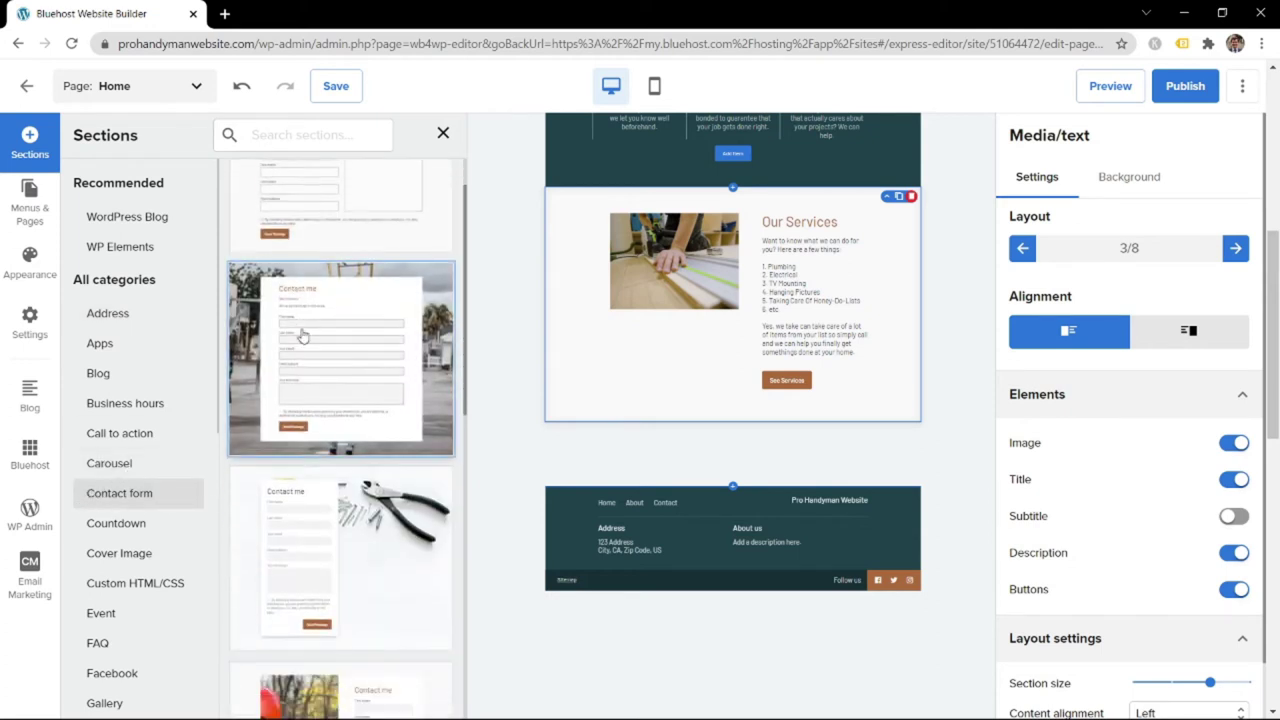
pyautogui.scroll(-3, 312, 327)
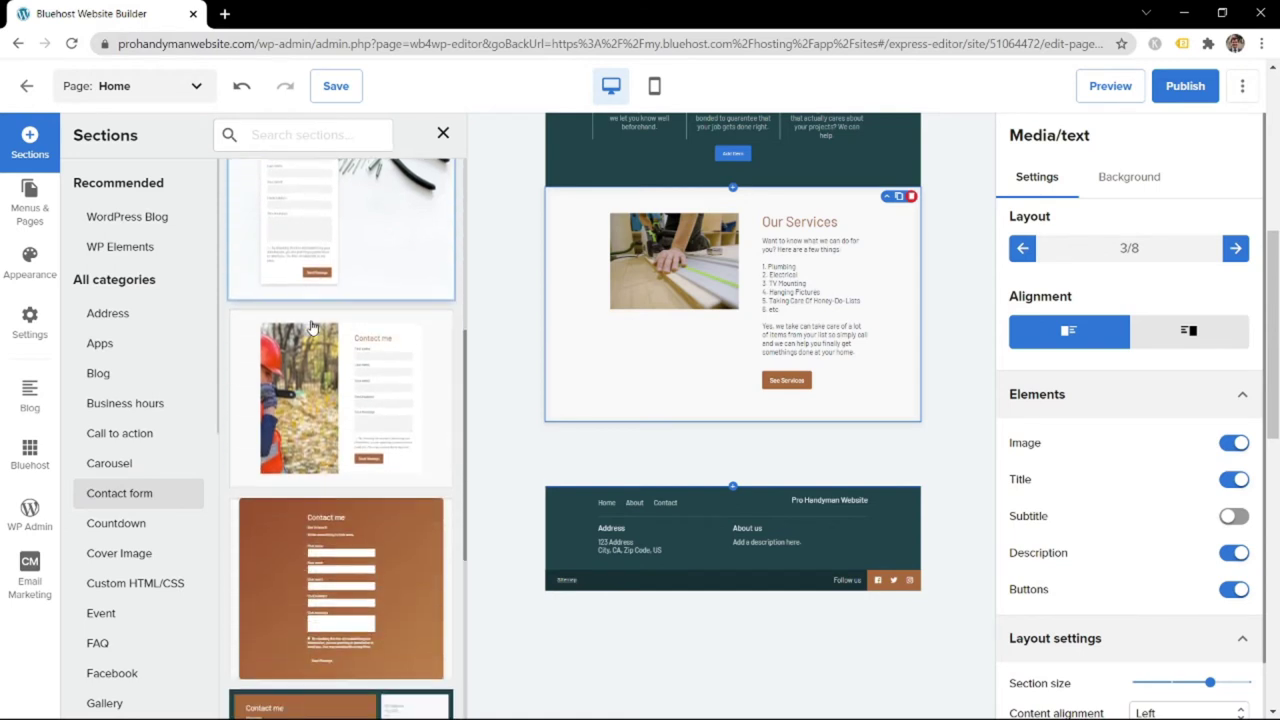
pyautogui.scroll(-2, 352, 324)
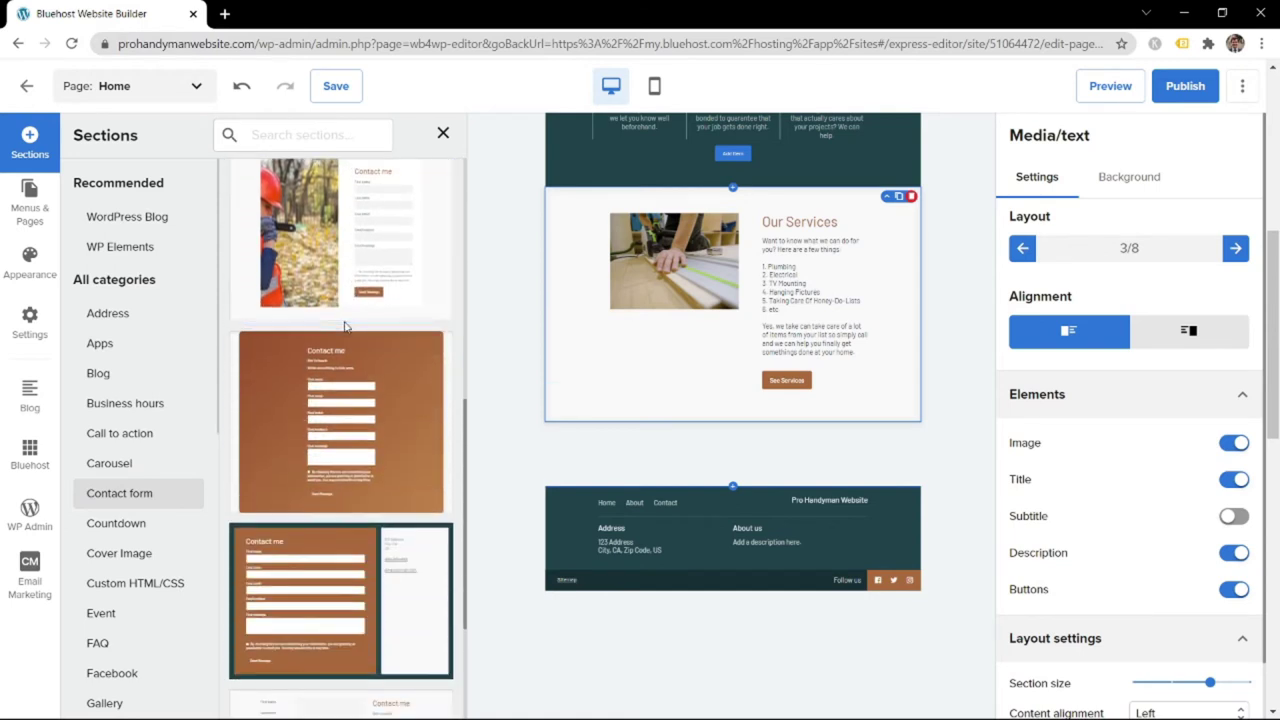
pyautogui.scroll(4, 345, 318)
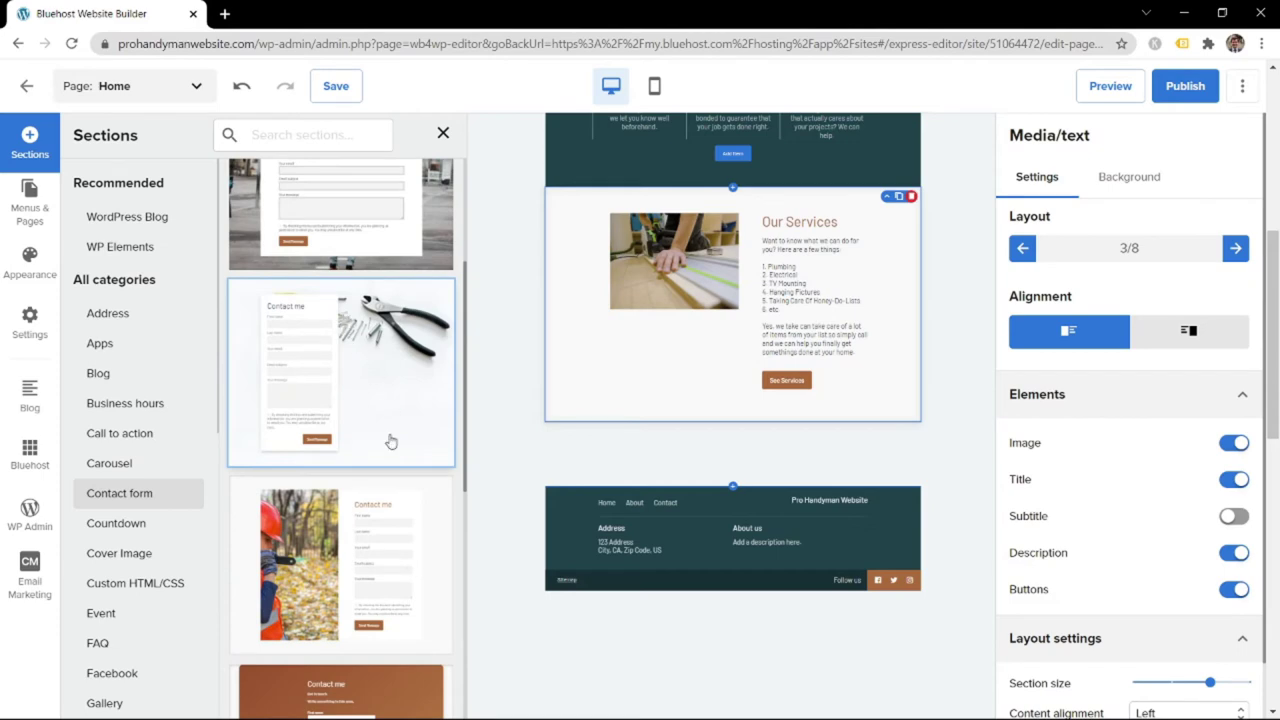
pyautogui.click(332, 569)
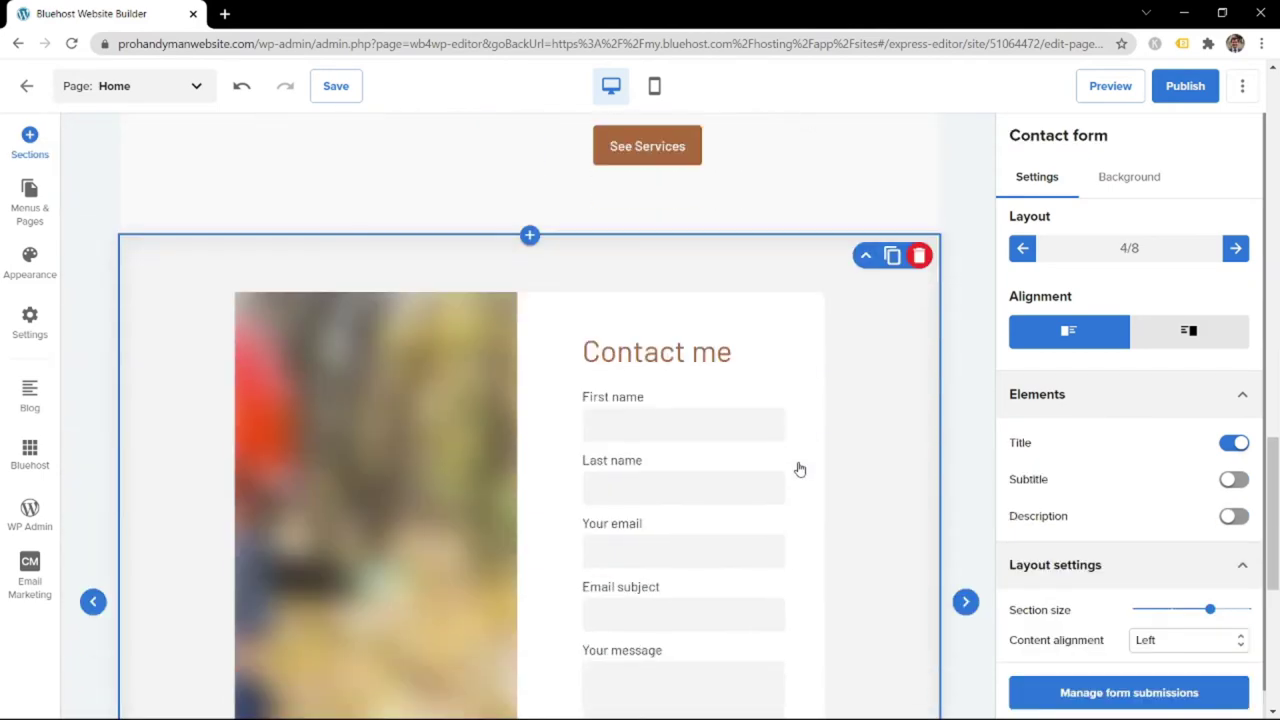
# Review the new contact form and the Home page sections from the header down to Our Services
pyautogui.scroll(-3, 595, 449)
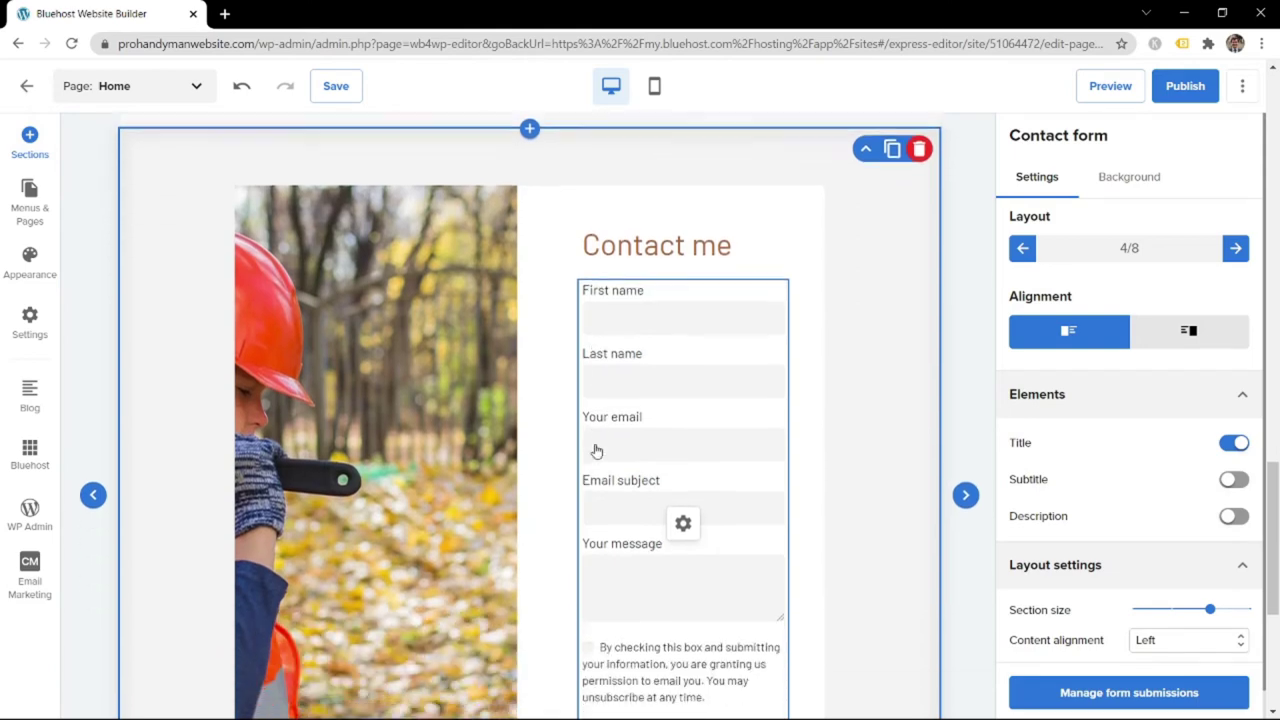
pyautogui.scroll(6, 581, 455)
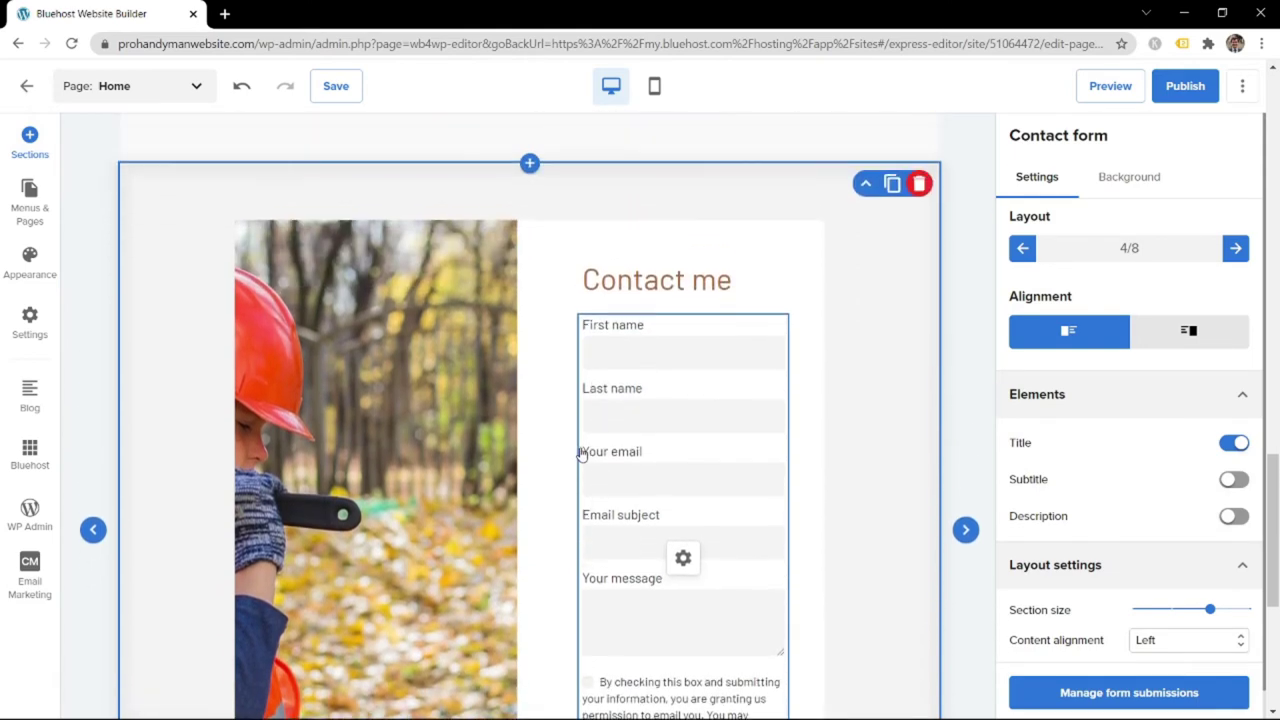
pyautogui.scroll(10, 729, 429)
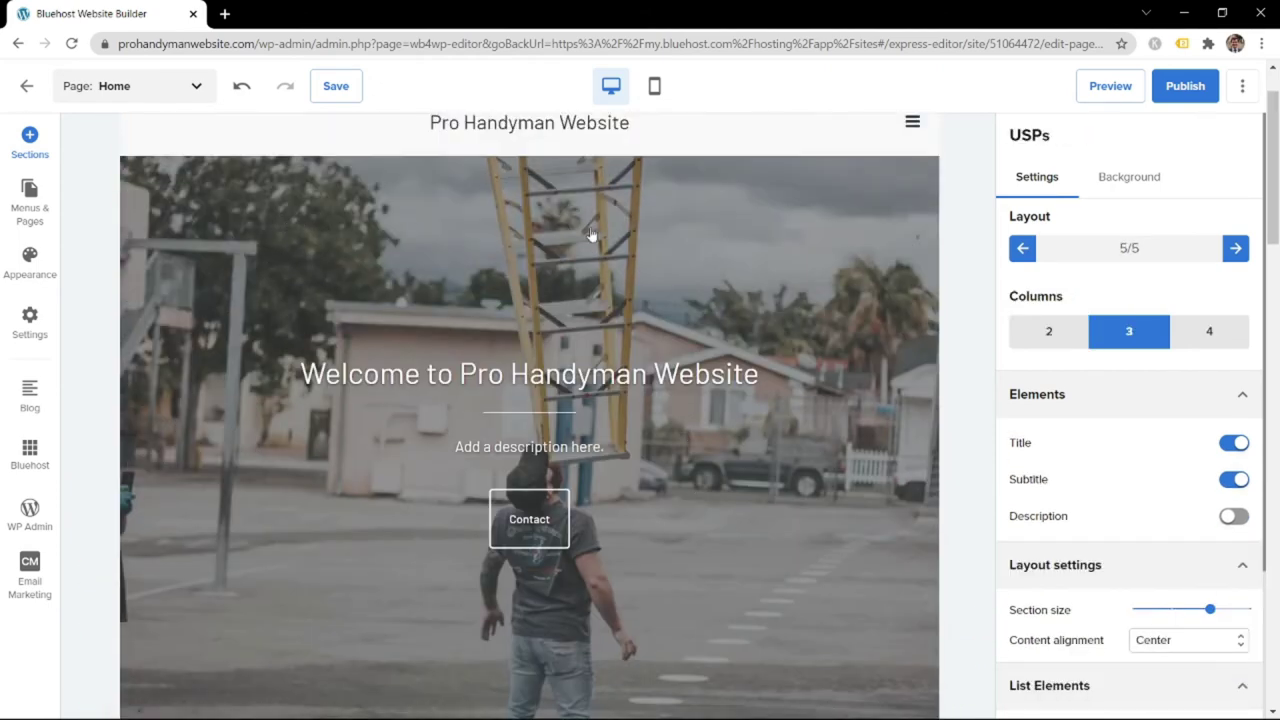
pyautogui.scroll(-6, 554, 632)
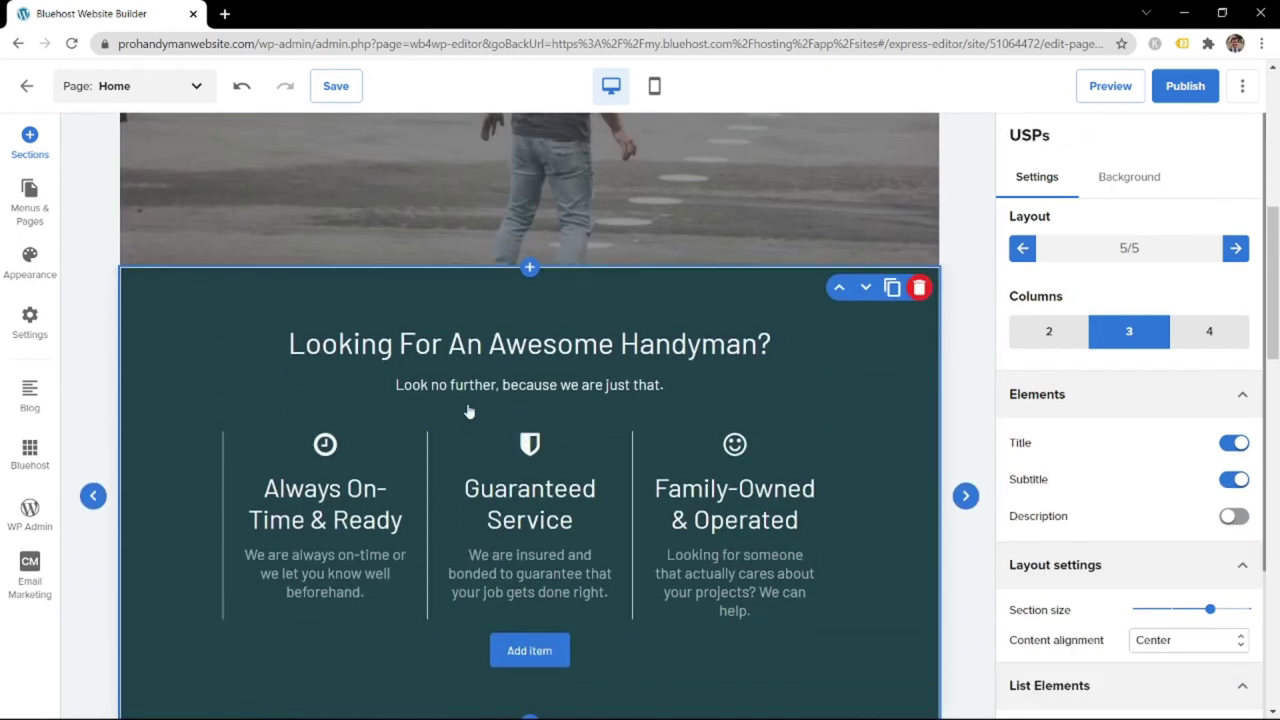
pyautogui.scroll(-1, 445, 390)
pyautogui.scroll(-6, 694, 586)
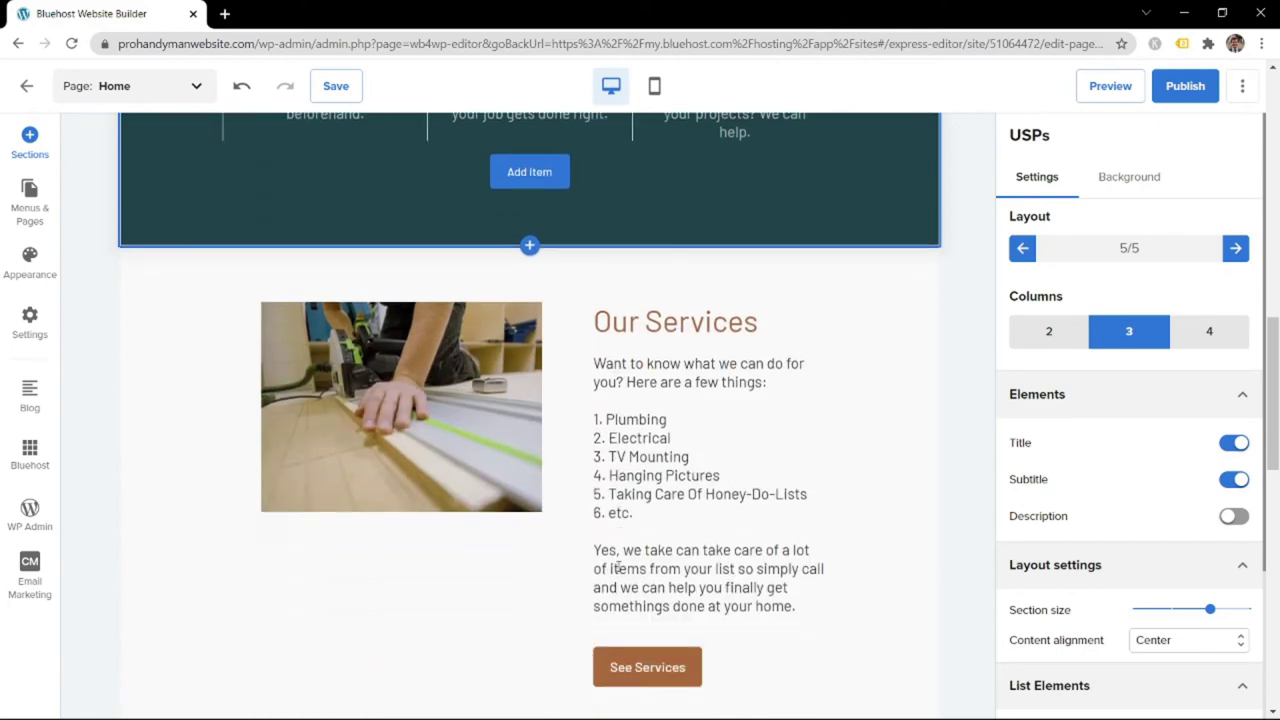
# Change the Contact form section's alignment so the photo sits to the right of the form
pyautogui.scroll(-6, 372, 340)
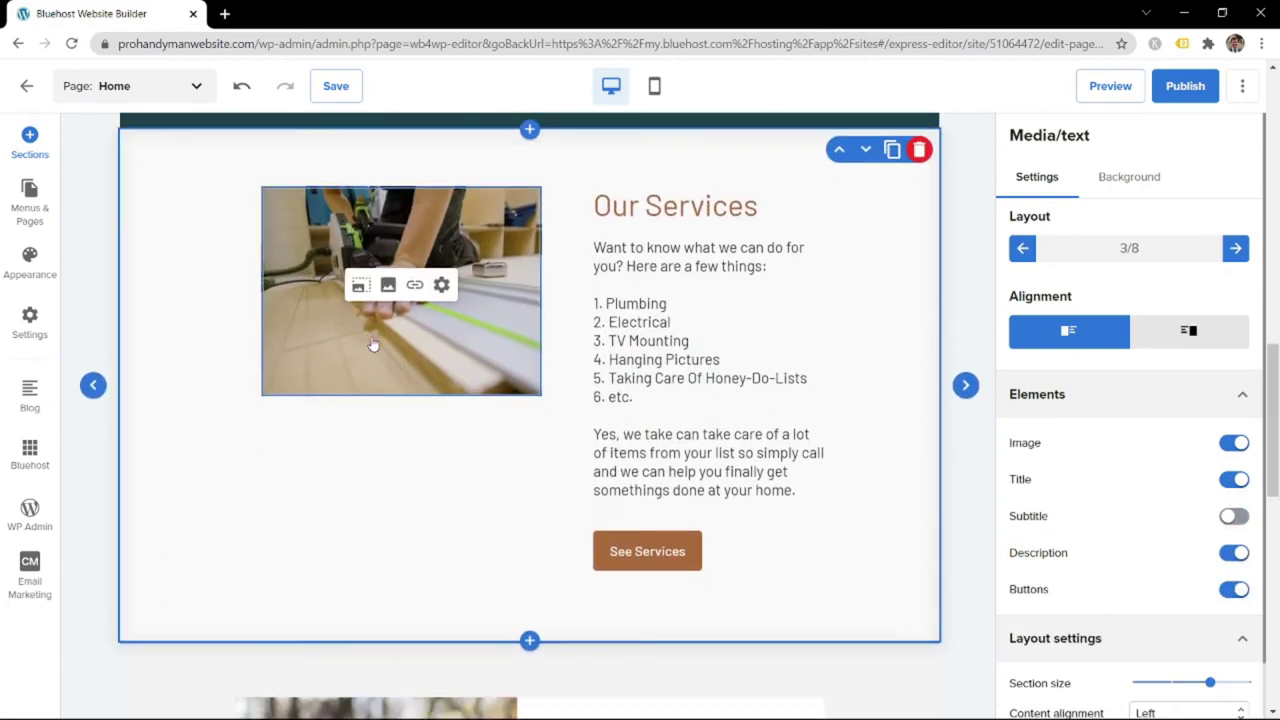
pyautogui.scroll(-3, 374, 444)
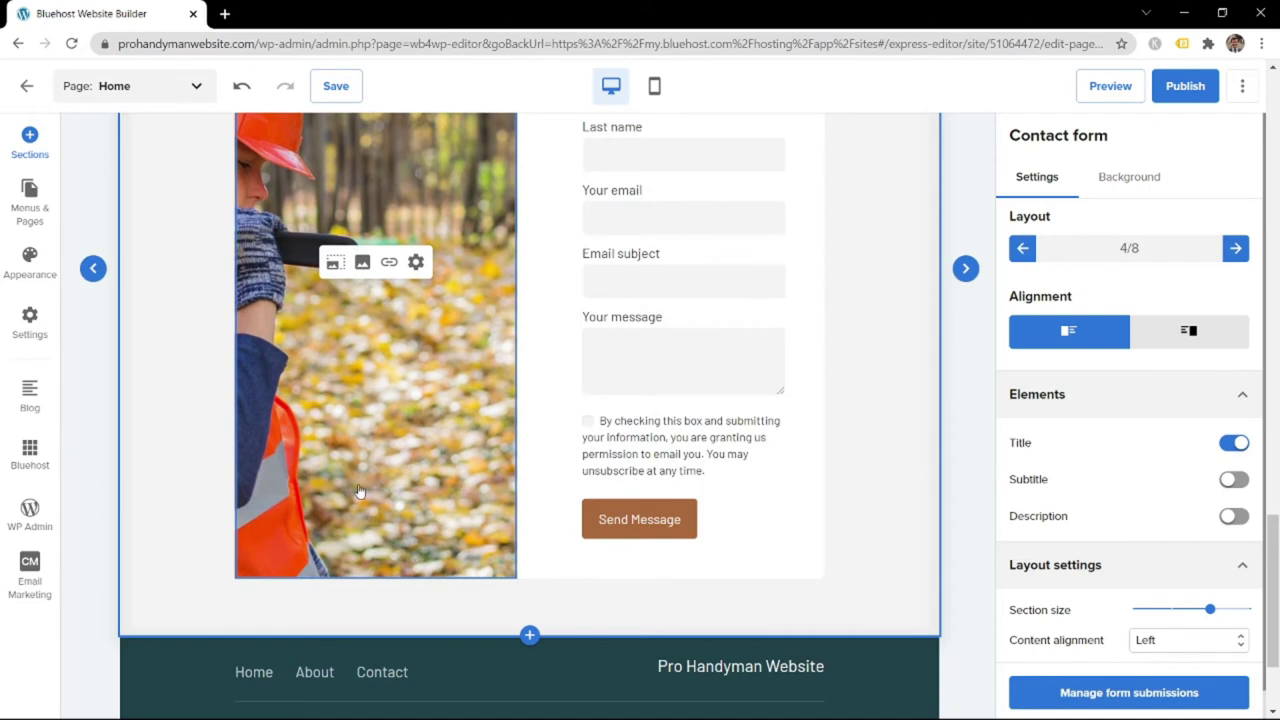
pyautogui.click(1165, 340)
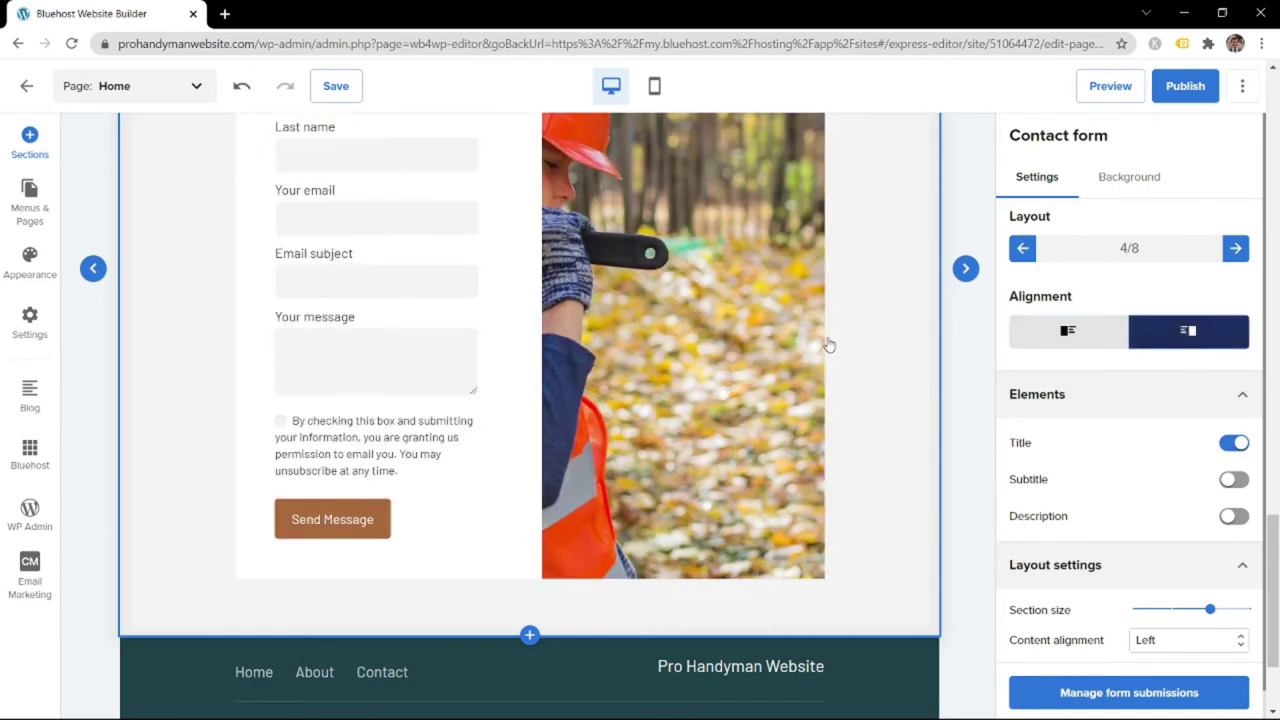
# Replace the Contact form section's photo with the wooden staircase and pendant lights image from a stock photo search for "home"
pyautogui.scroll(5, 640, 350)
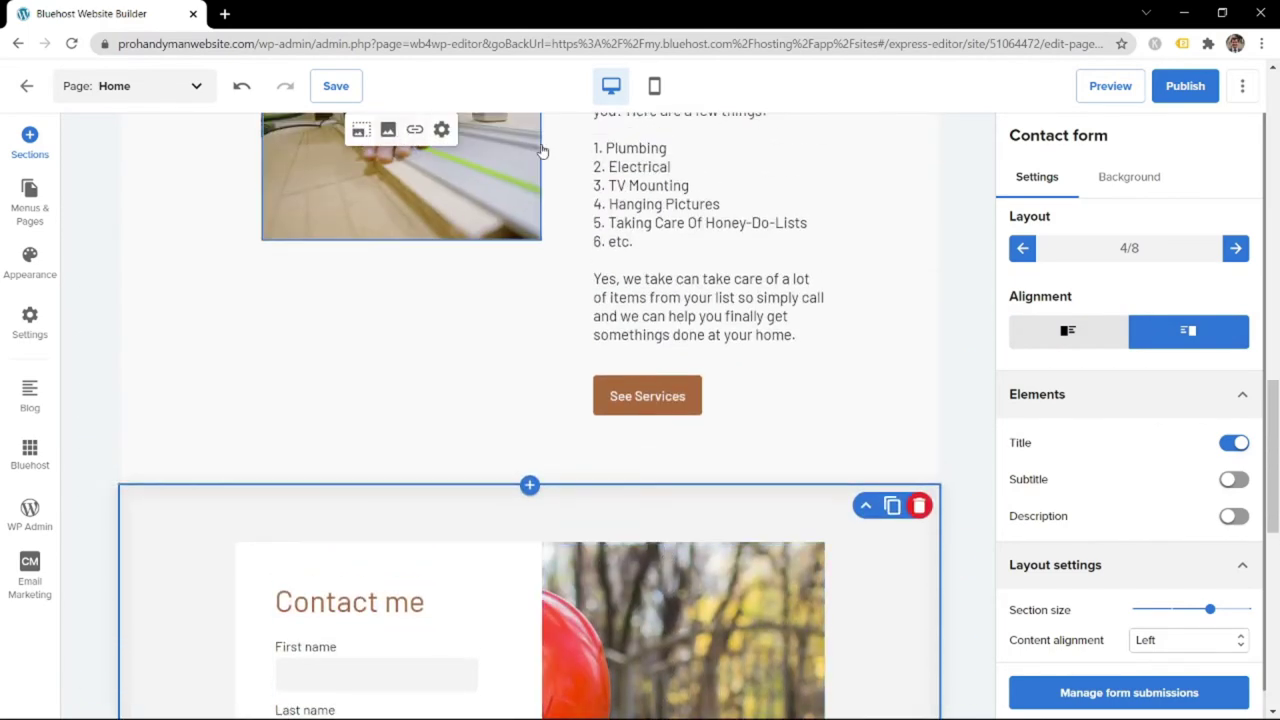
pyautogui.scroll(-3, 709, 211)
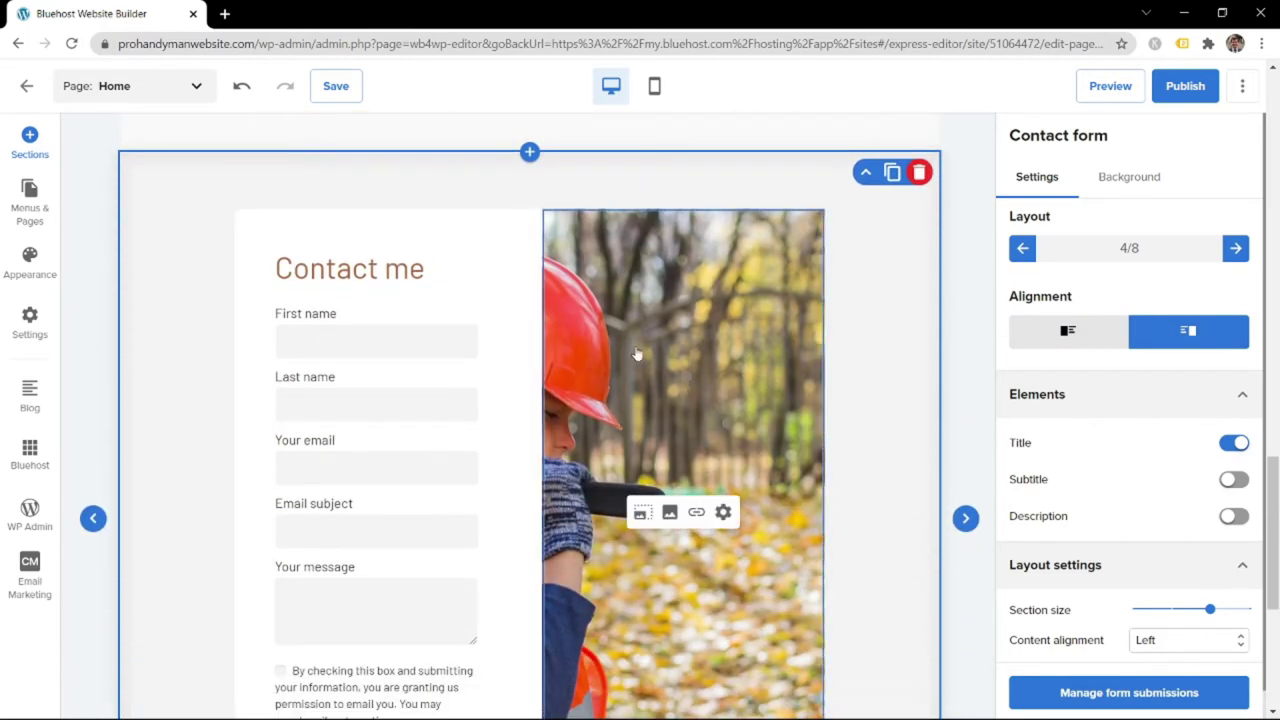
pyautogui.scroll(-3, 595, 338)
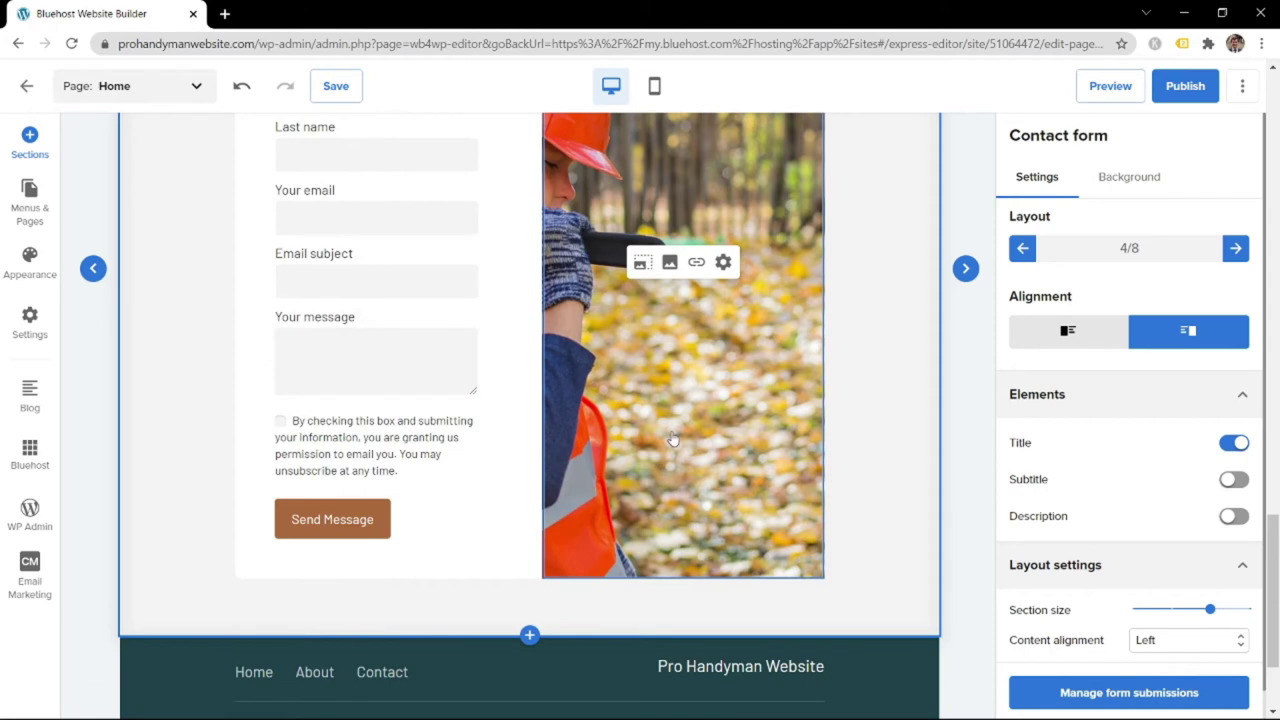
pyautogui.scroll(2, 572, 485)
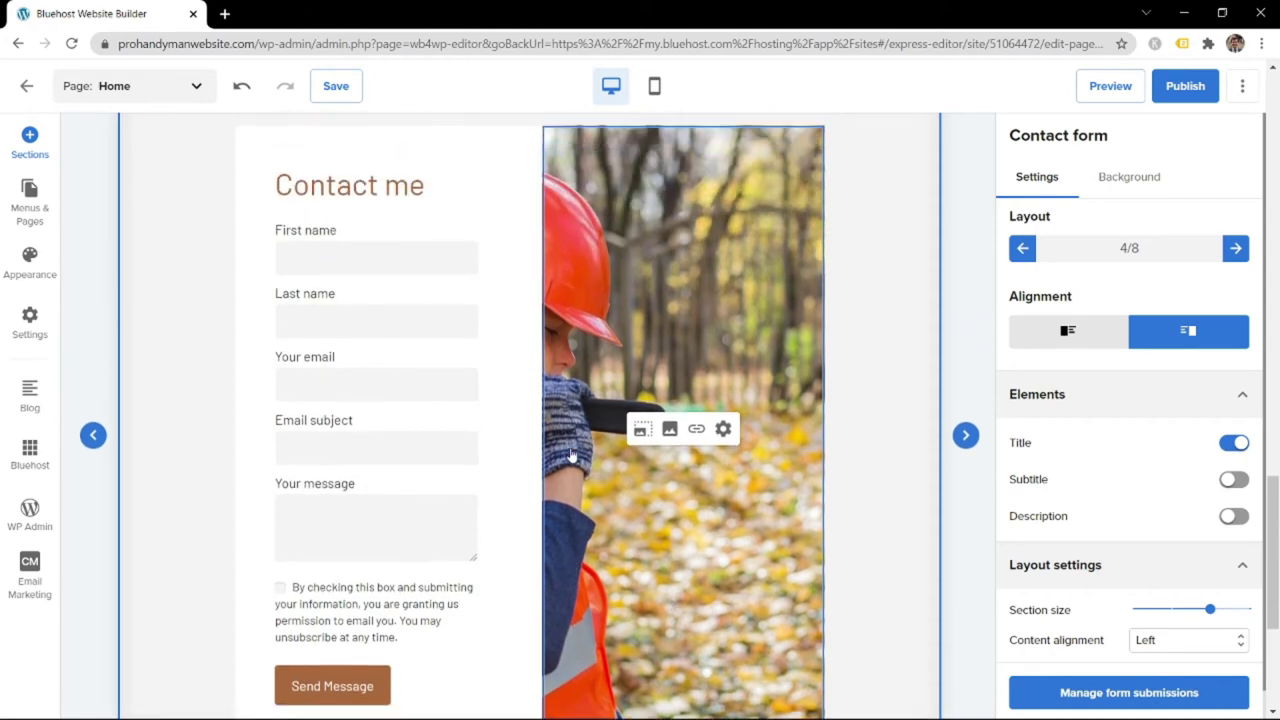
pyautogui.click(669, 430)
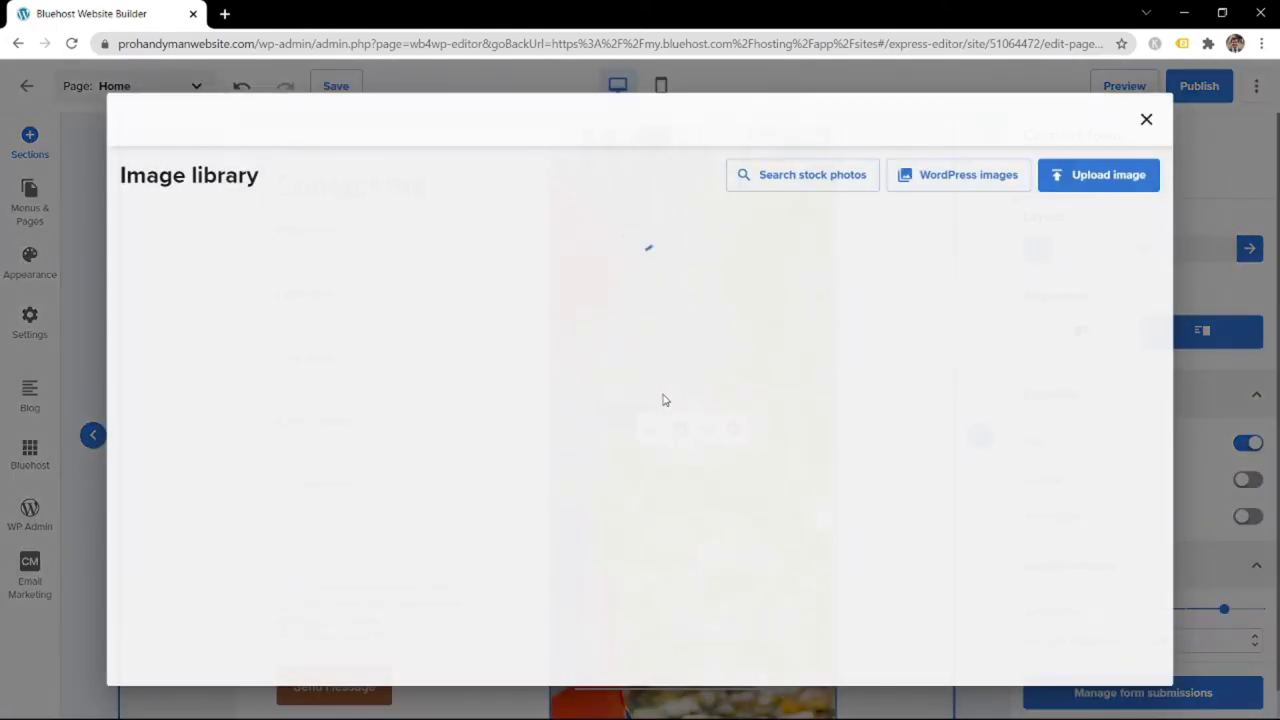
pyautogui.click(765, 180)
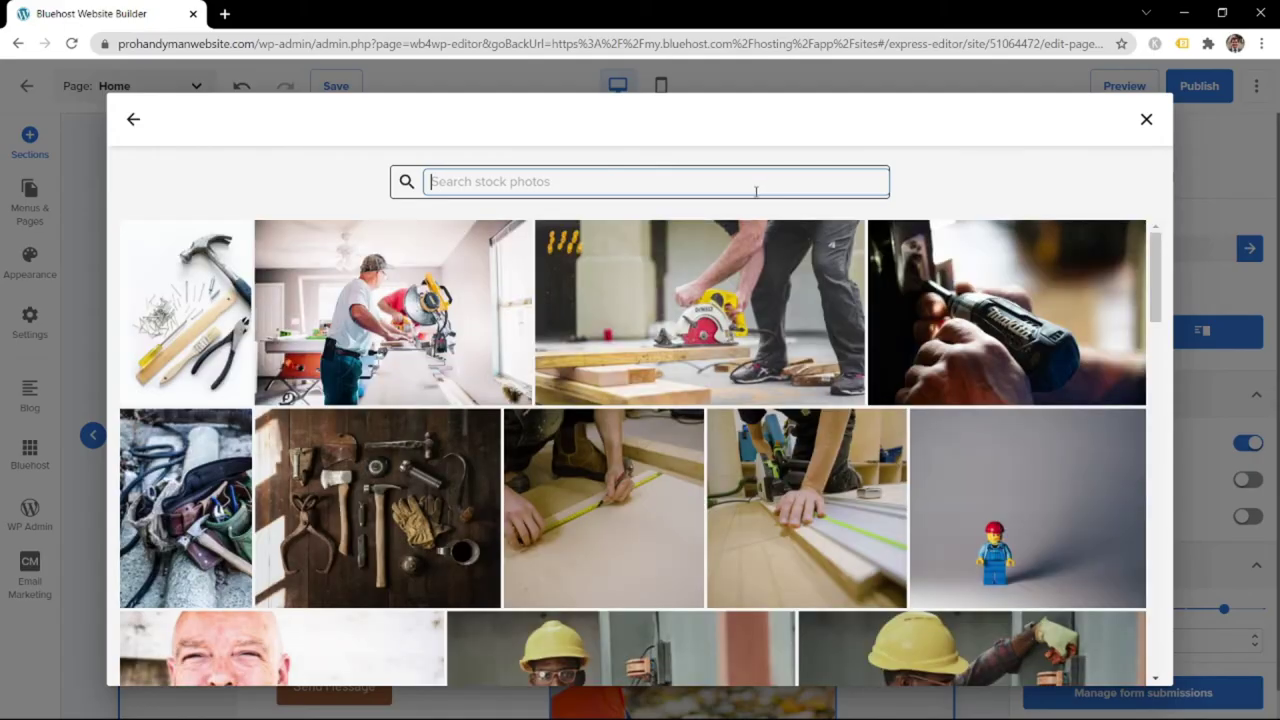
pyautogui.write('home')
pyautogui.press('Return')
pyautogui.click(650, 340)
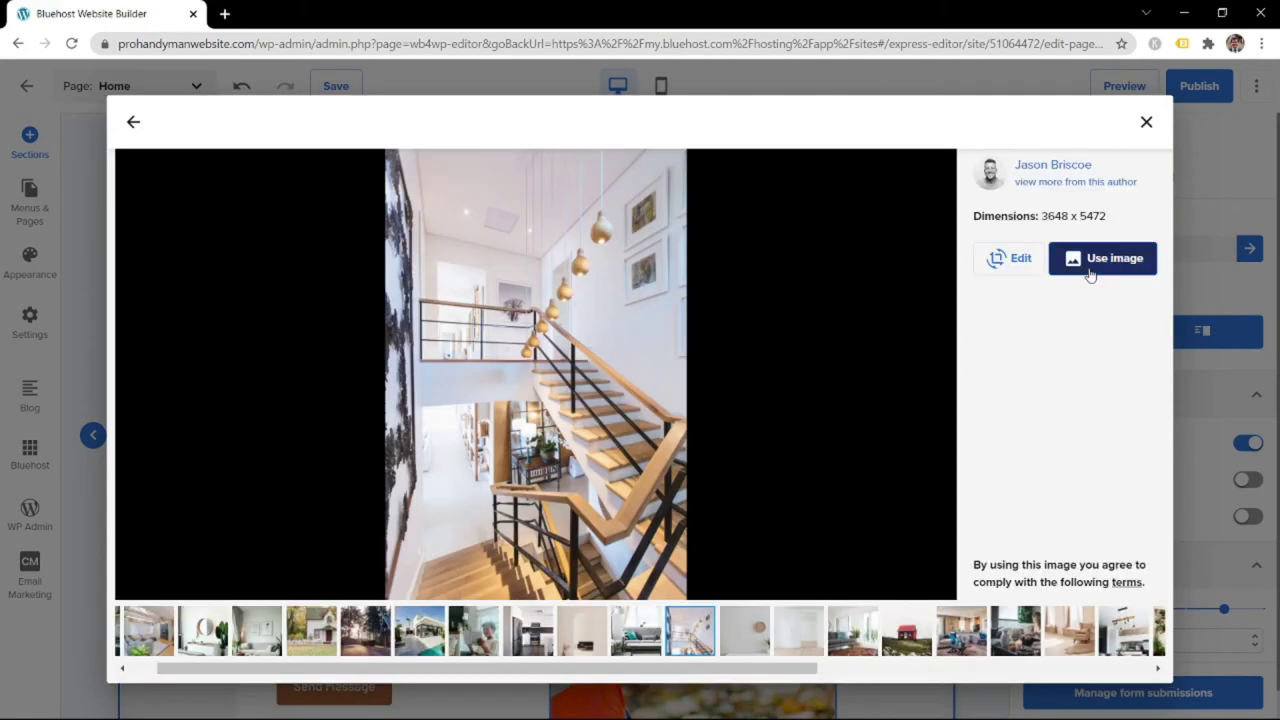
pyautogui.click(1090, 272)
pyautogui.scroll(-2, 580, 314)
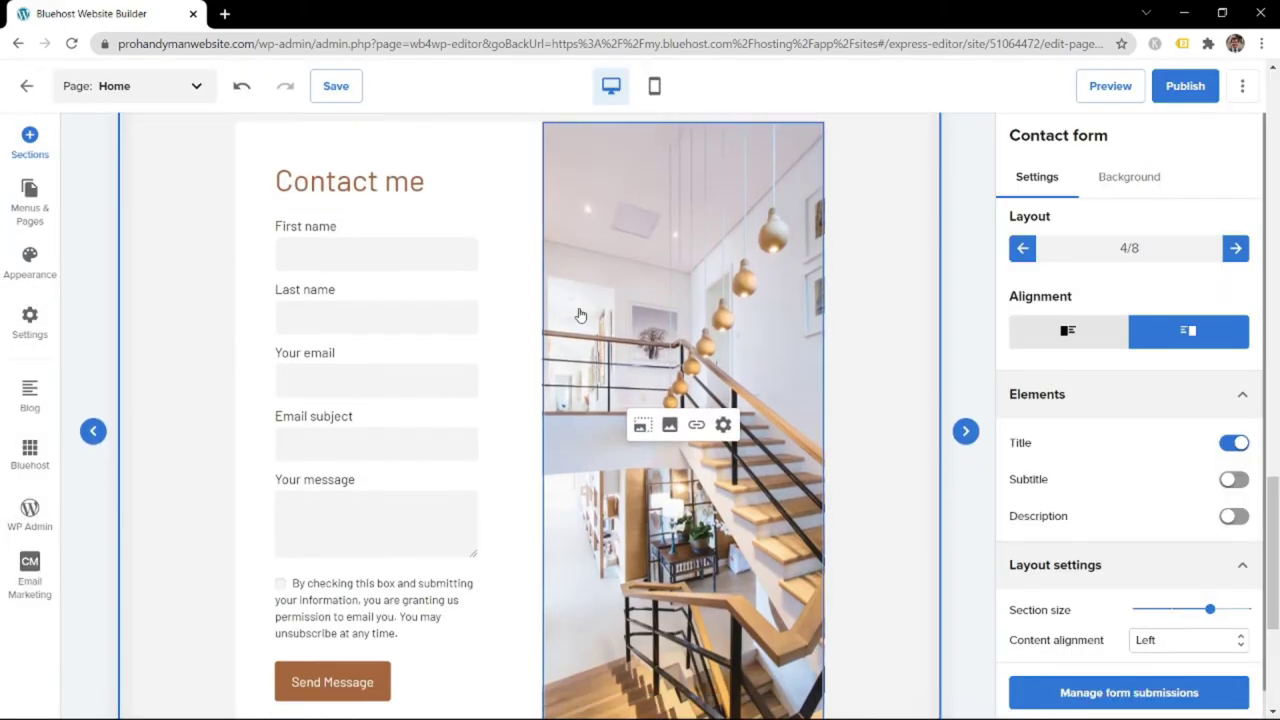
# Try zooming in on the staircase photo and repositioning it within its frame, finishing at the minimum zoom
pyautogui.scroll(1, 670, 427)
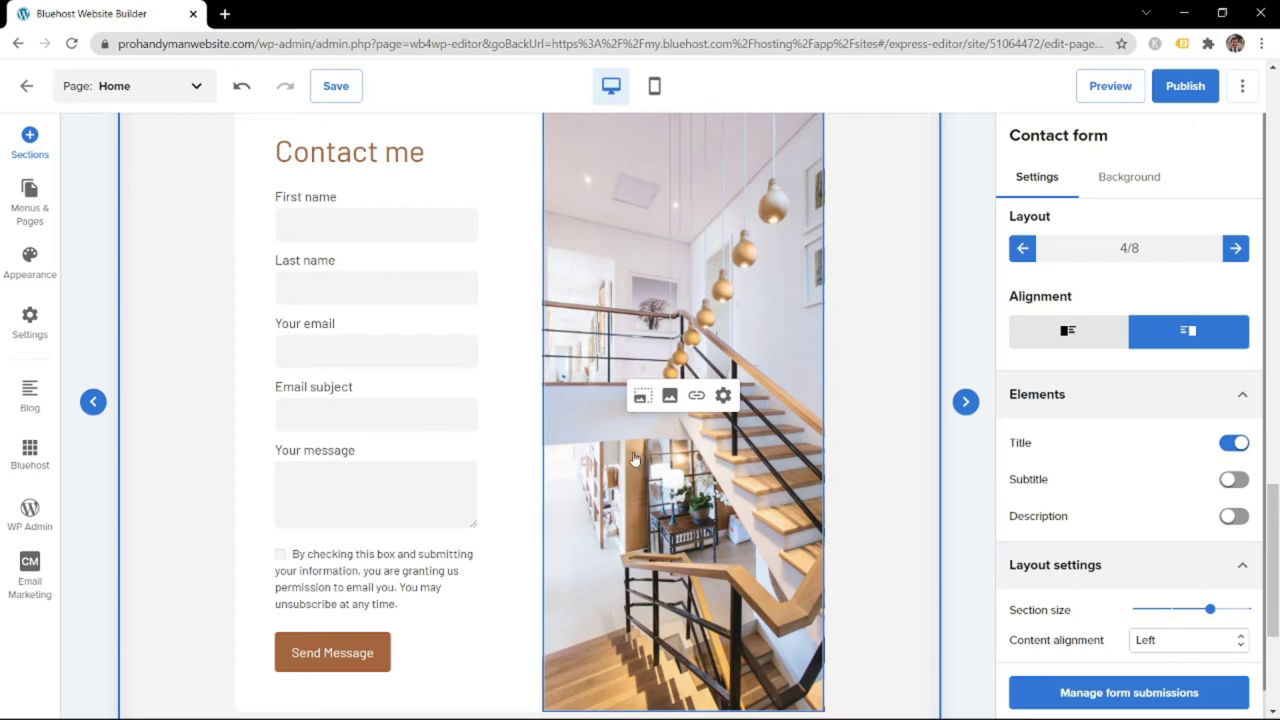
pyautogui.click(641, 397)
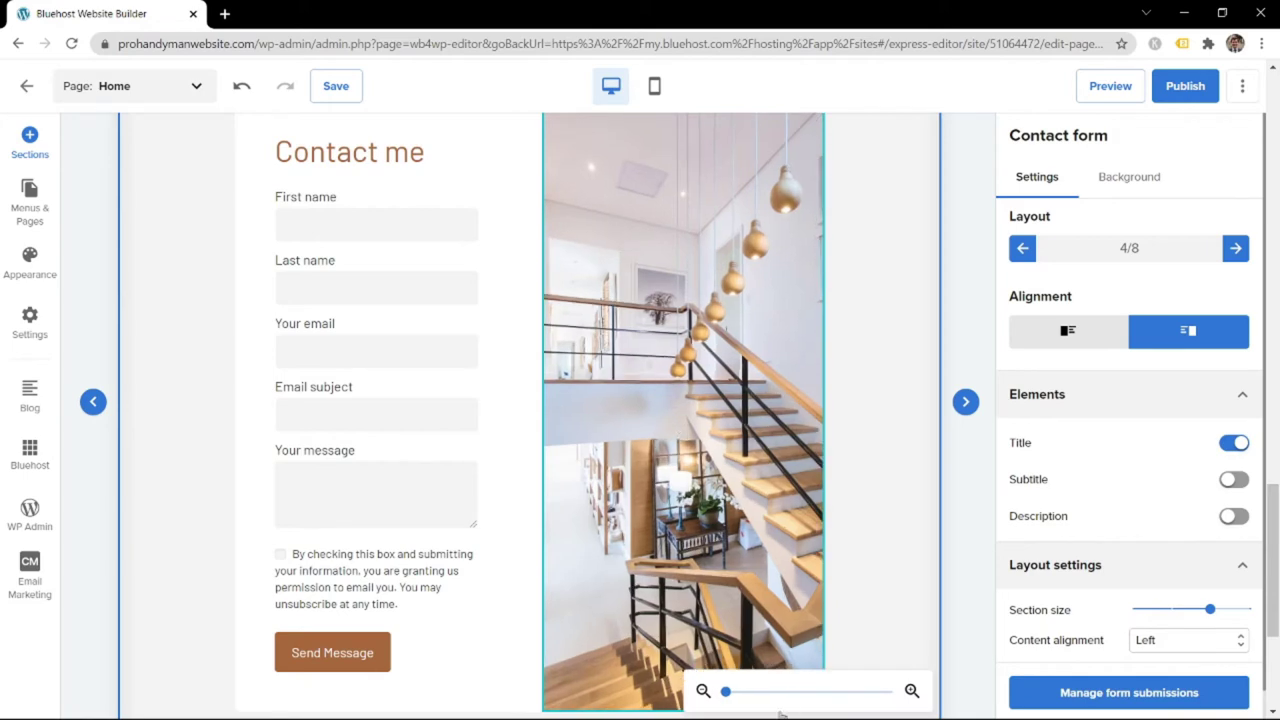
pyautogui.moveTo(726, 691); pyautogui.dragTo(822, 691)
pyautogui.moveTo(735, 366); pyautogui.dragTo(572, 561)
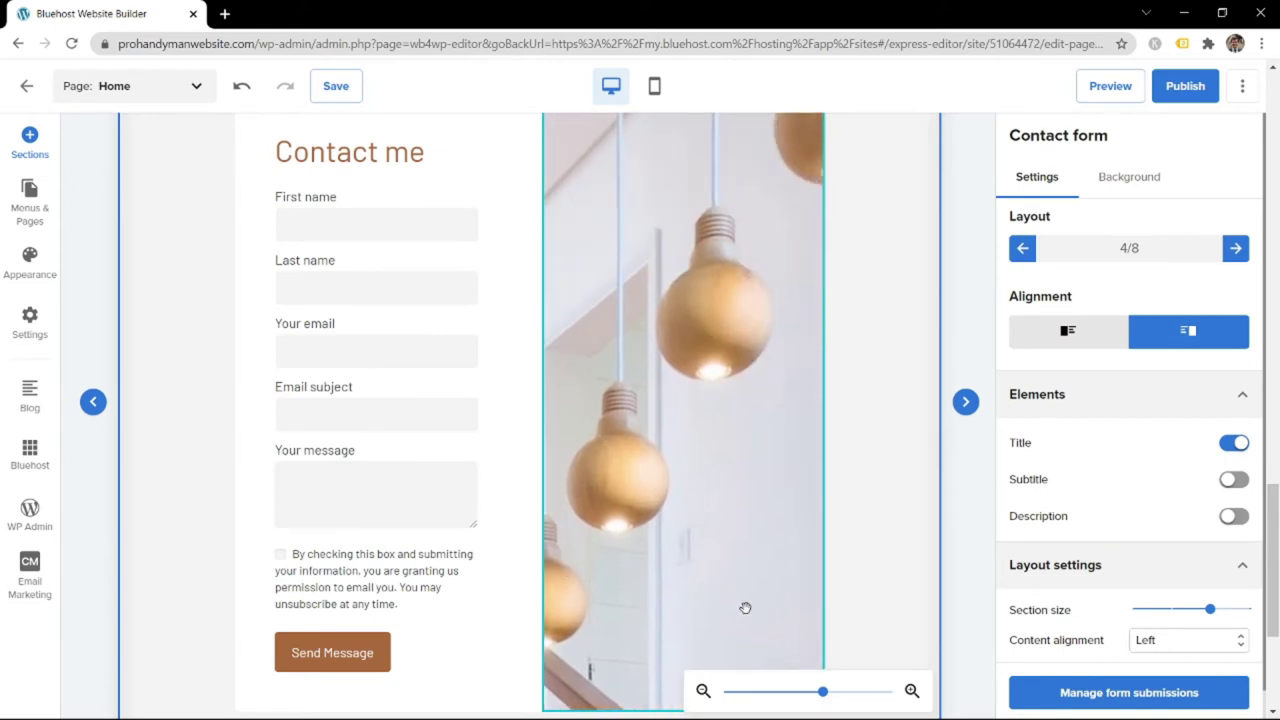
pyautogui.moveTo(822, 691); pyautogui.dragTo(708, 697)
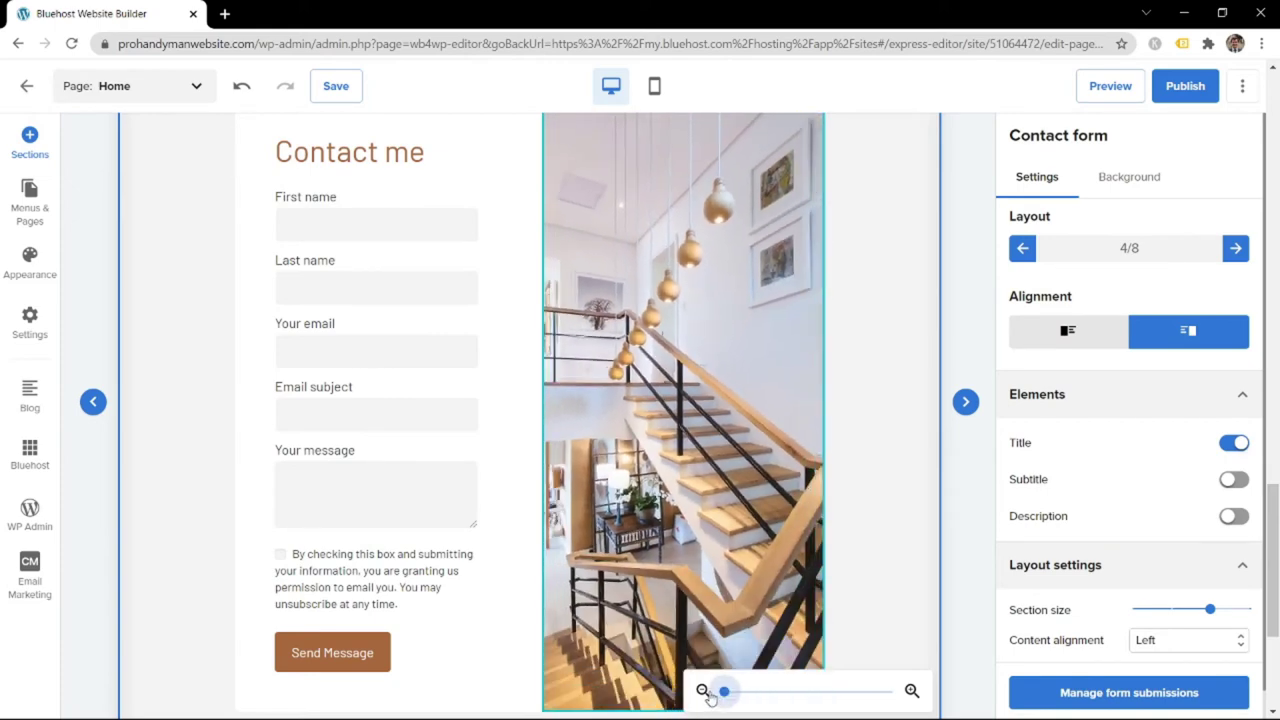
pyautogui.click(720, 480)
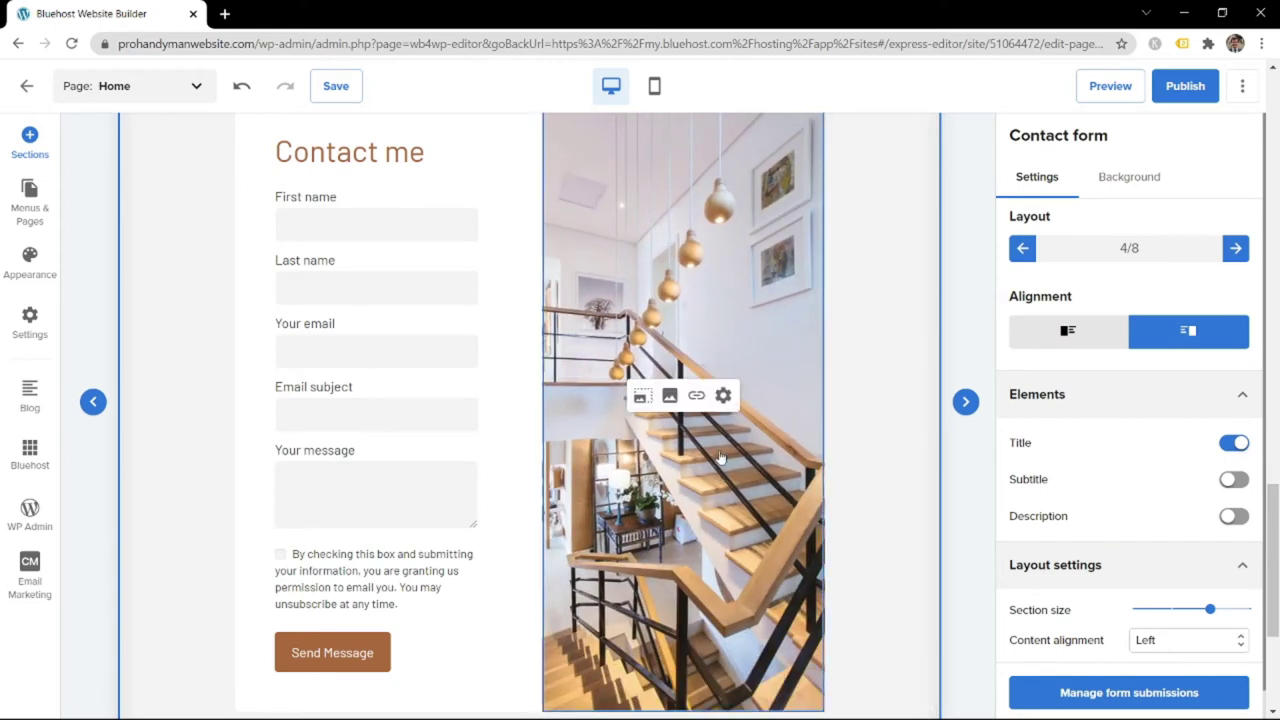
# Try the irregular, circle and Original shapes on the staircase photo and return it to the Fit shape
pyautogui.click(723, 396)
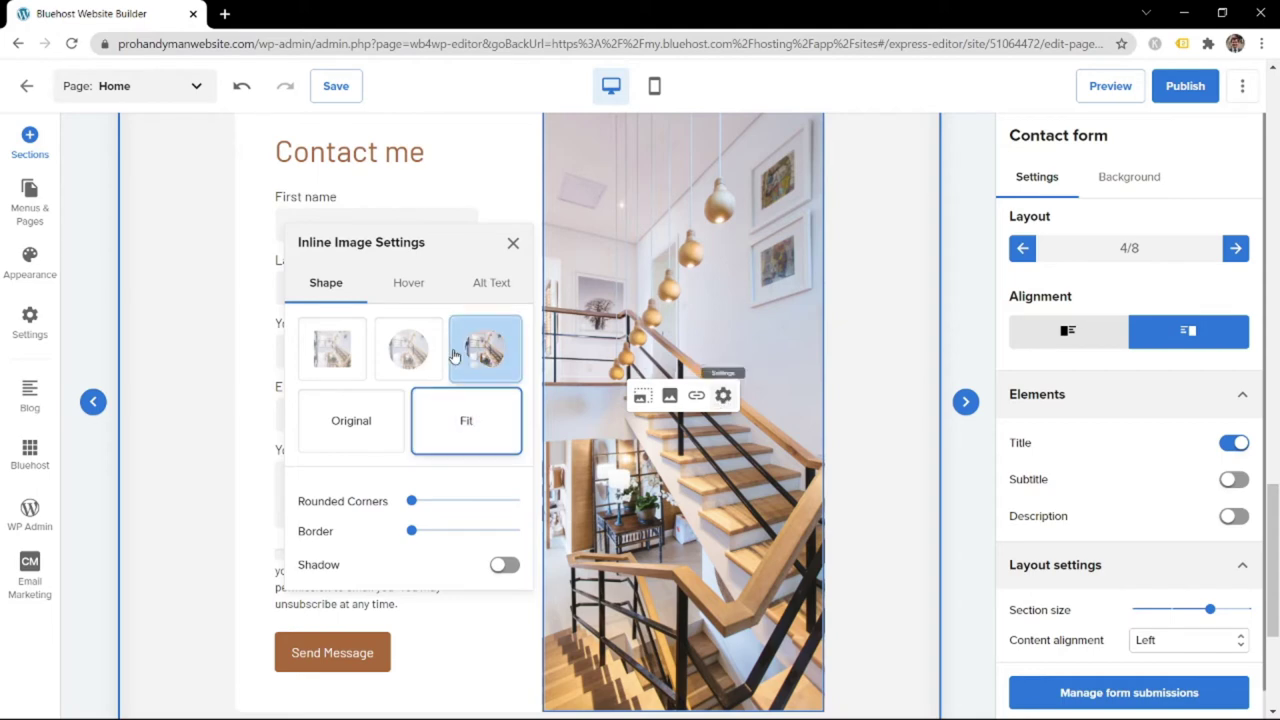
pyautogui.click(470, 358)
pyautogui.click(428, 354)
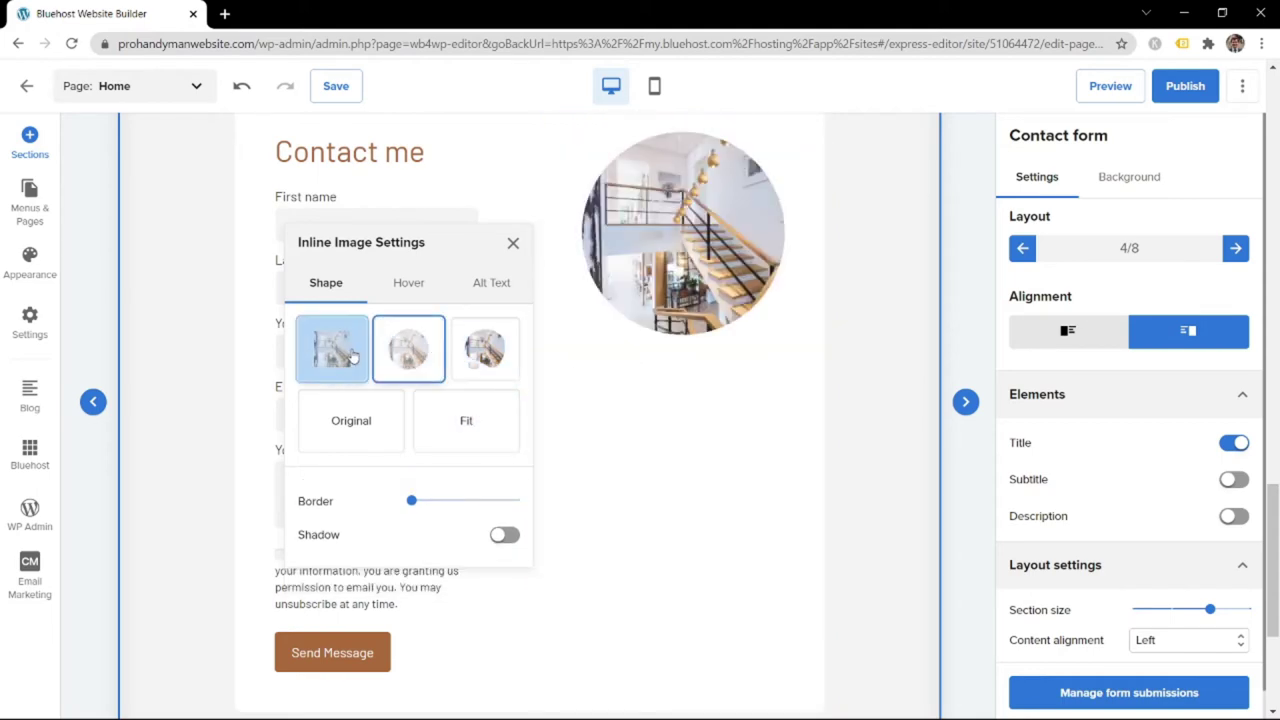
pyautogui.click(350, 415)
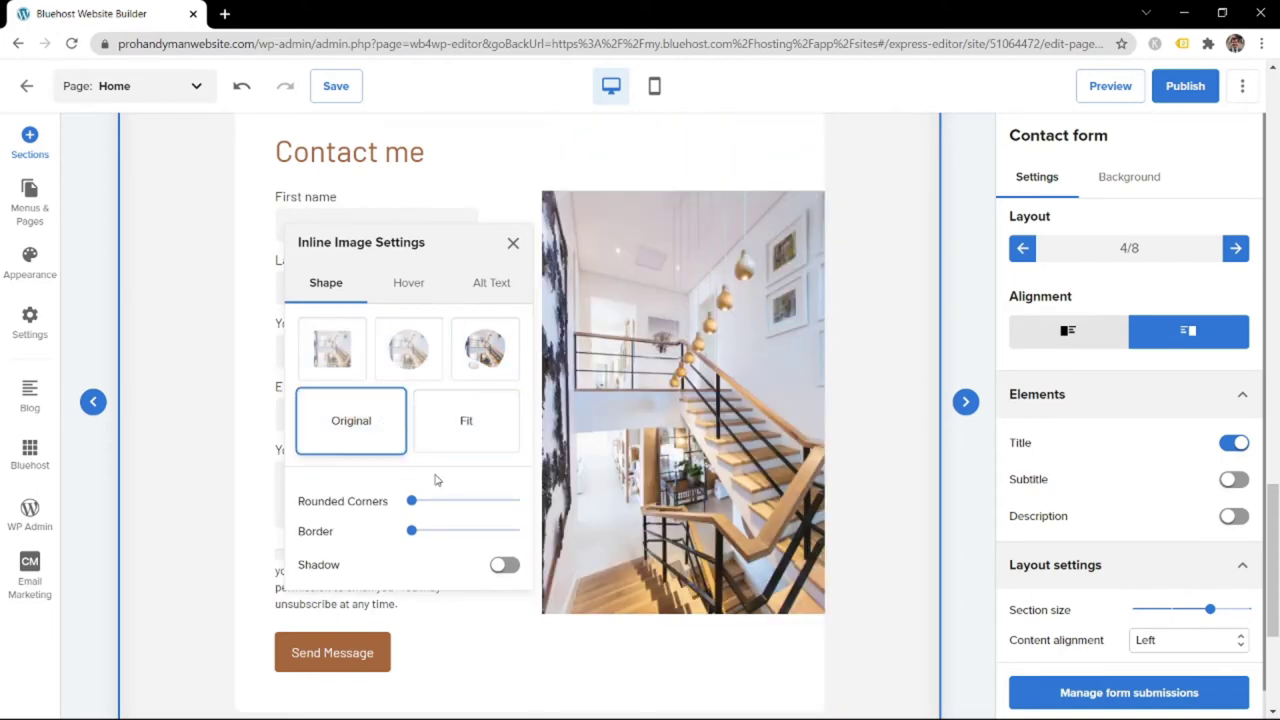
pyautogui.click(469, 420)
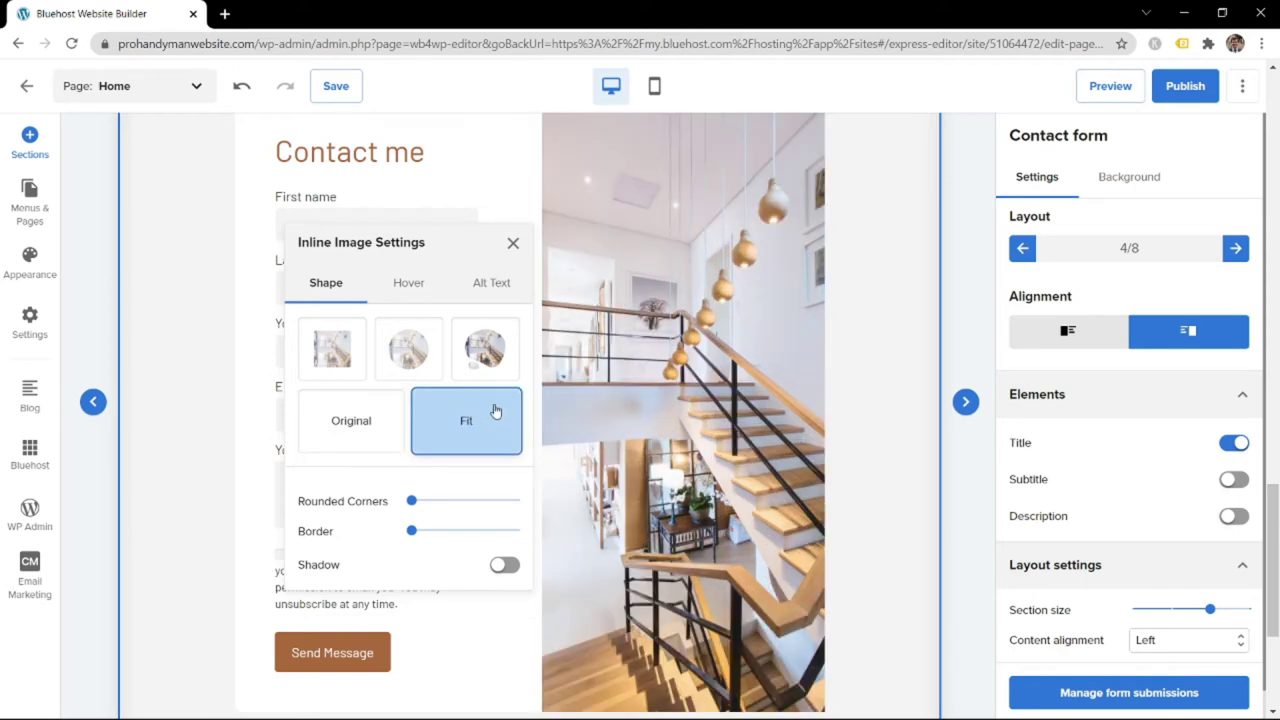
pyautogui.moveTo(693, 246)
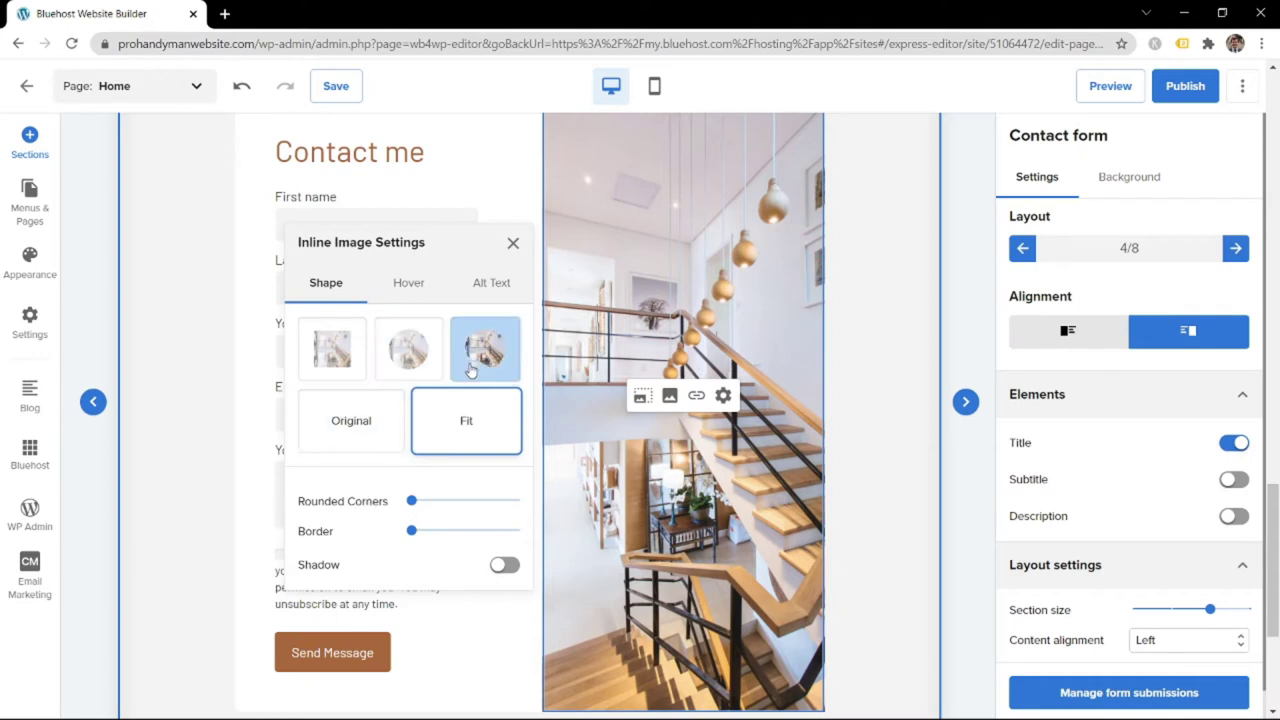
# Check the staircase photo's alt text in its inline image settings and close them
pyautogui.click(458, 288)
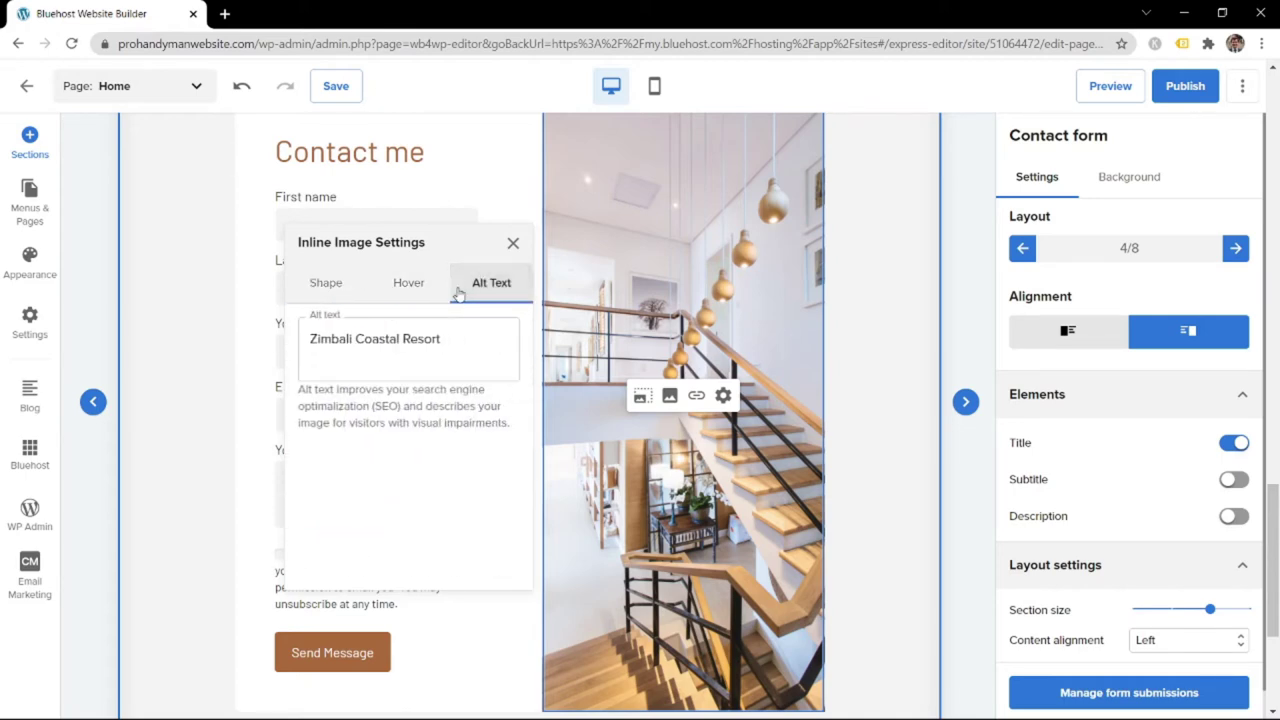
pyautogui.click(464, 342)
pyautogui.moveTo(464, 342); pyautogui.dragTo(298, 348)
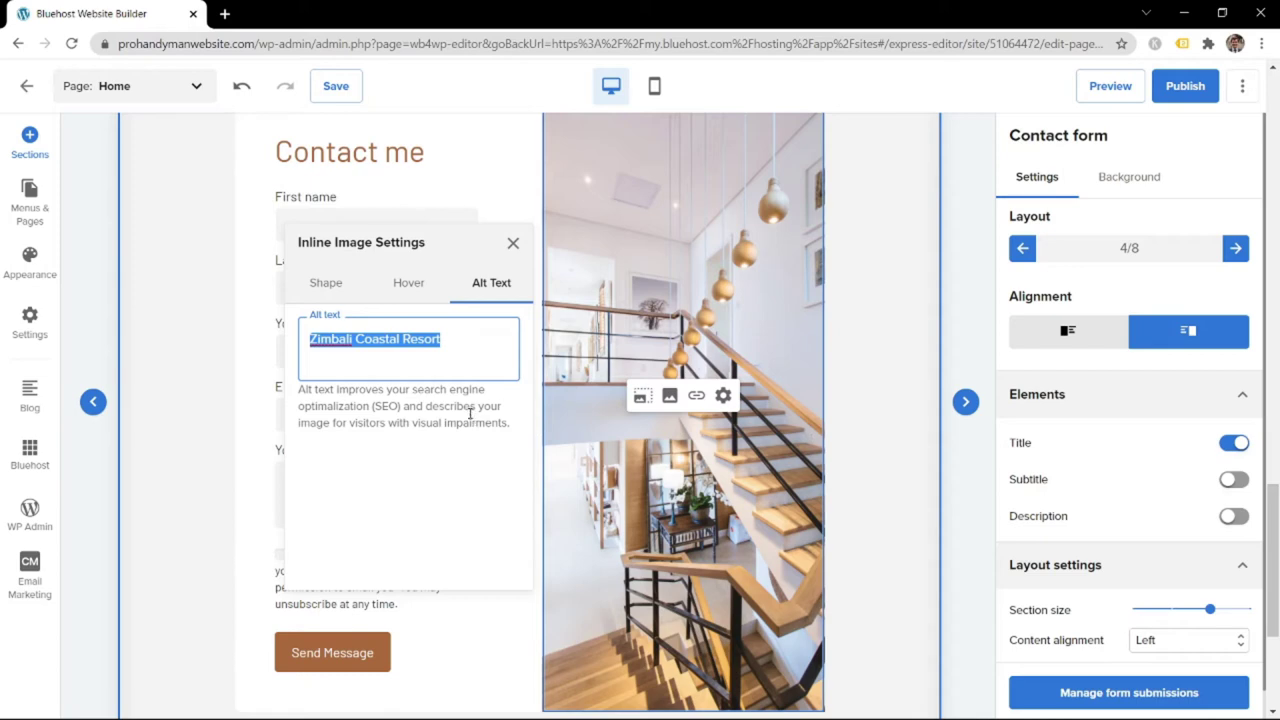
pyautogui.click(514, 247)
# In the contact form options, disable the Last Name and Subject fields and enable the Phone field
pyautogui.scroll(1, 440, 270)
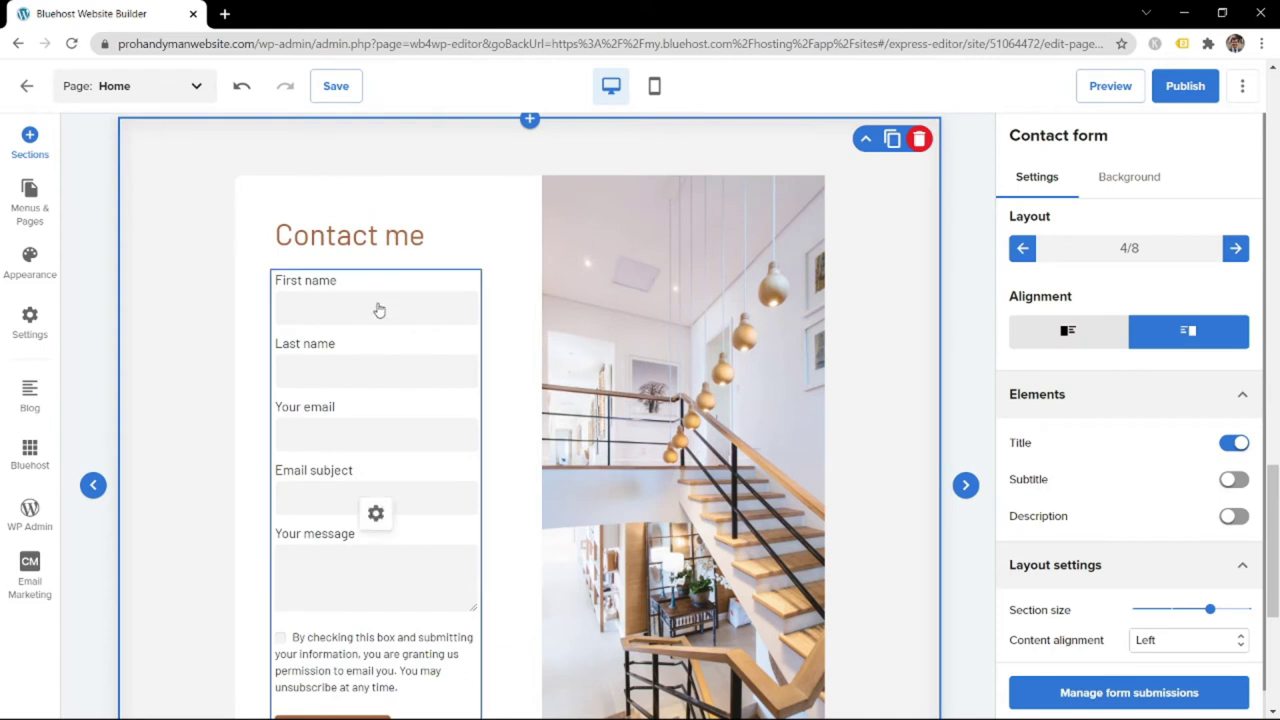
pyautogui.scroll(-1, 365, 275)
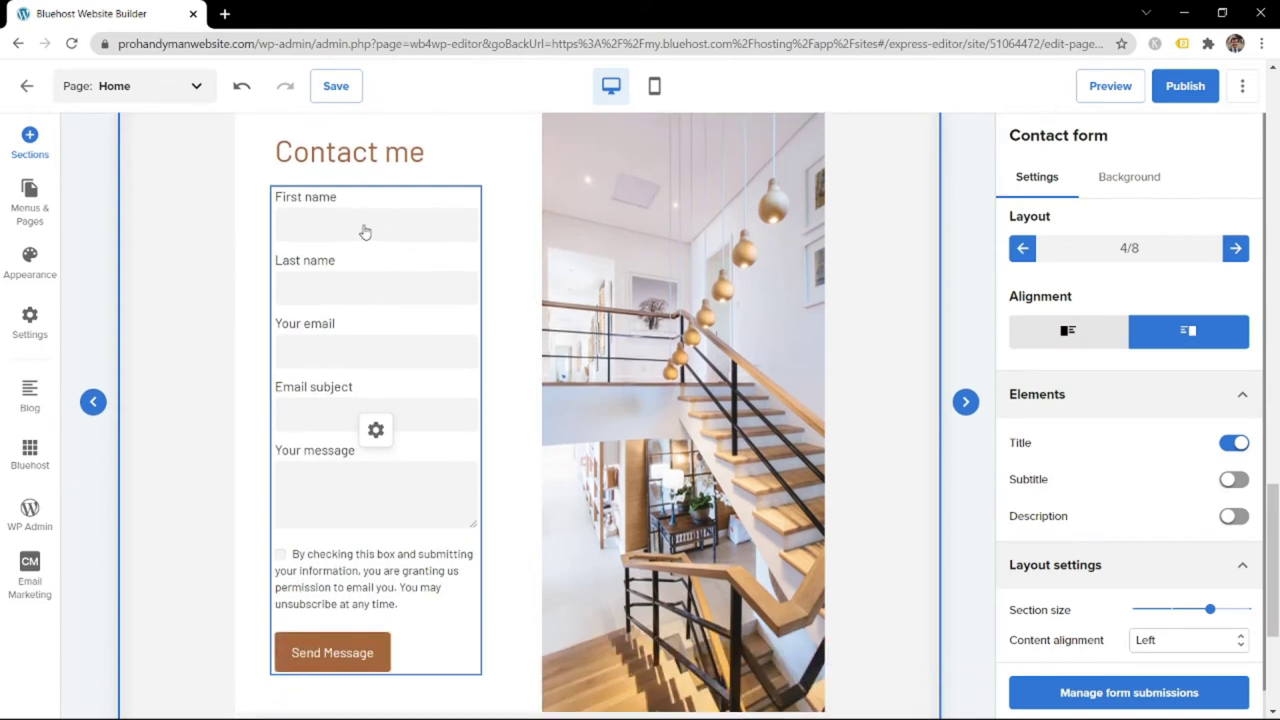
pyautogui.click(376, 436)
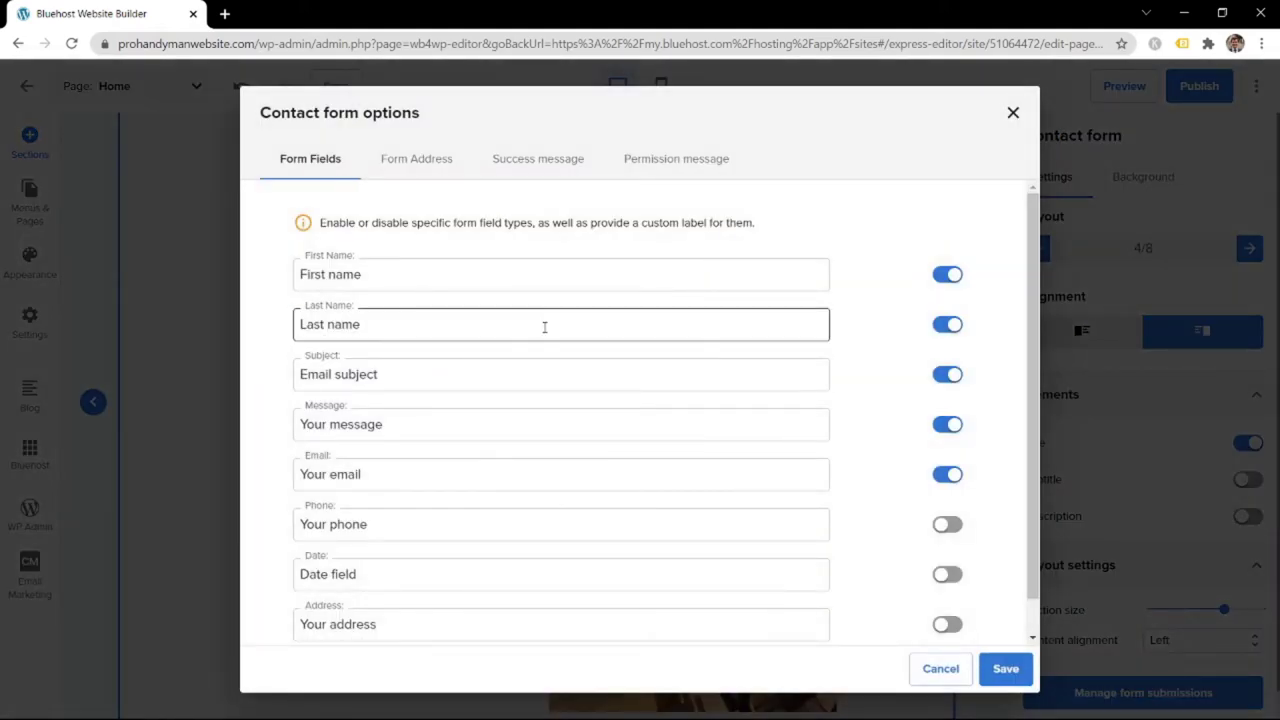
pyautogui.click(944, 326)
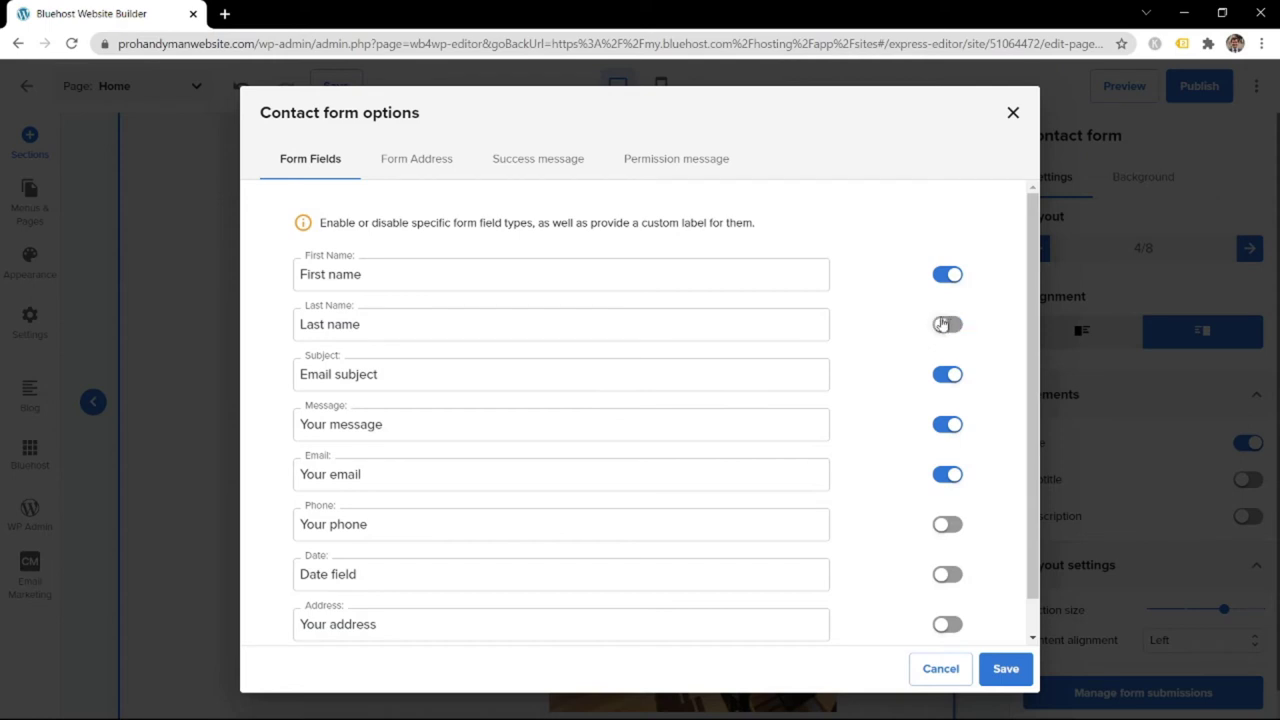
pyautogui.click(946, 378)
pyautogui.click(945, 536)
# Change the label of the contact form's First Name field to "Full name"
pyautogui.click(321, 277)
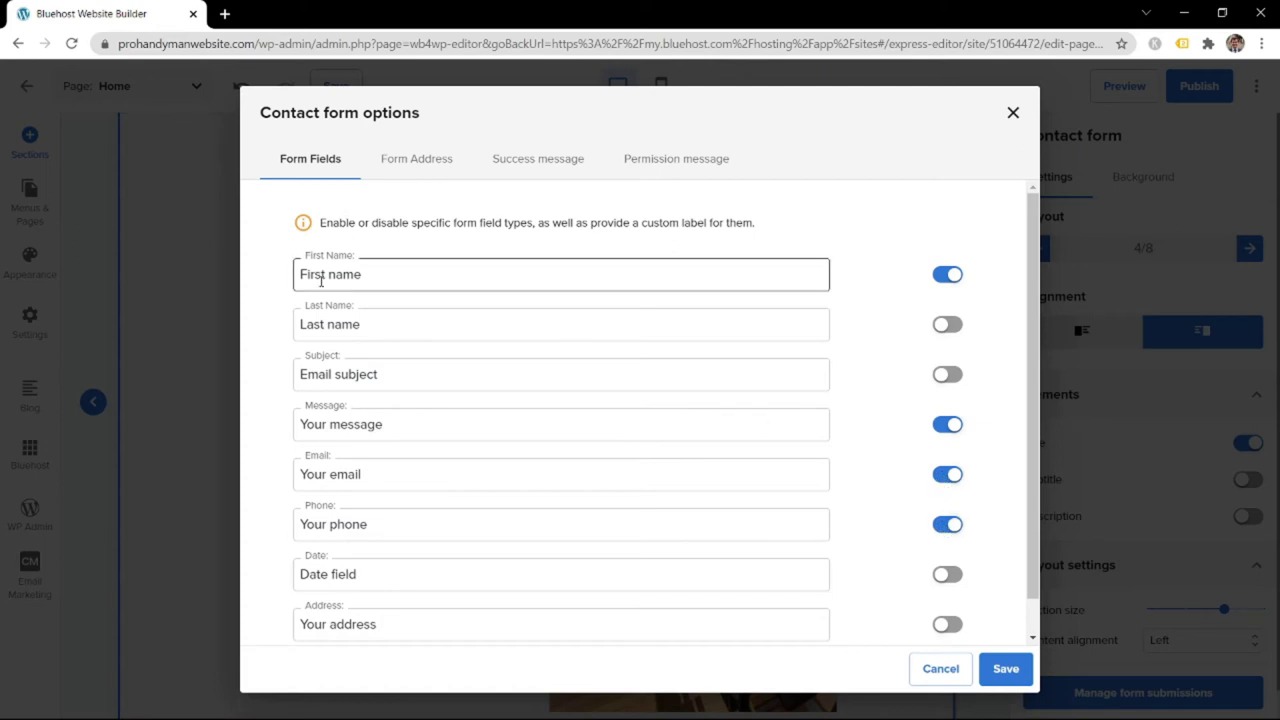
pyautogui.doubleClick(321, 277)
pyautogui.write('Full')
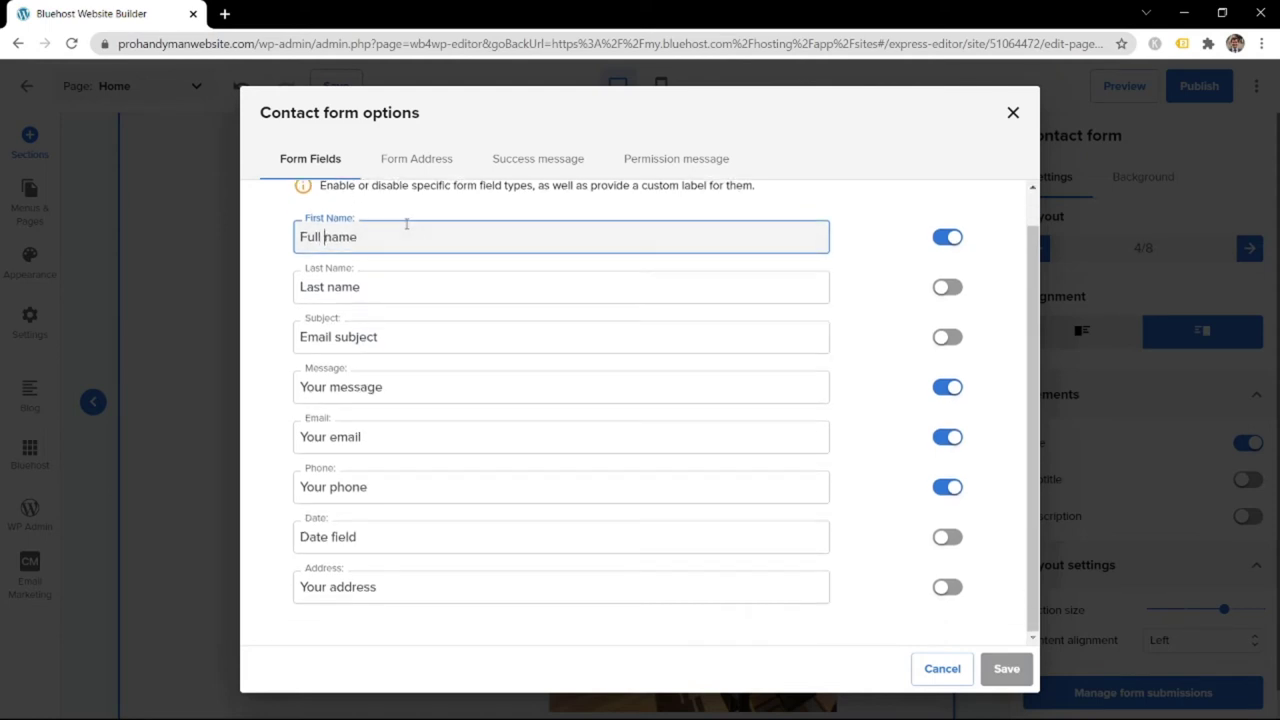
# Open the contact form's Form Address options for the notification email
pyautogui.click(408, 168)
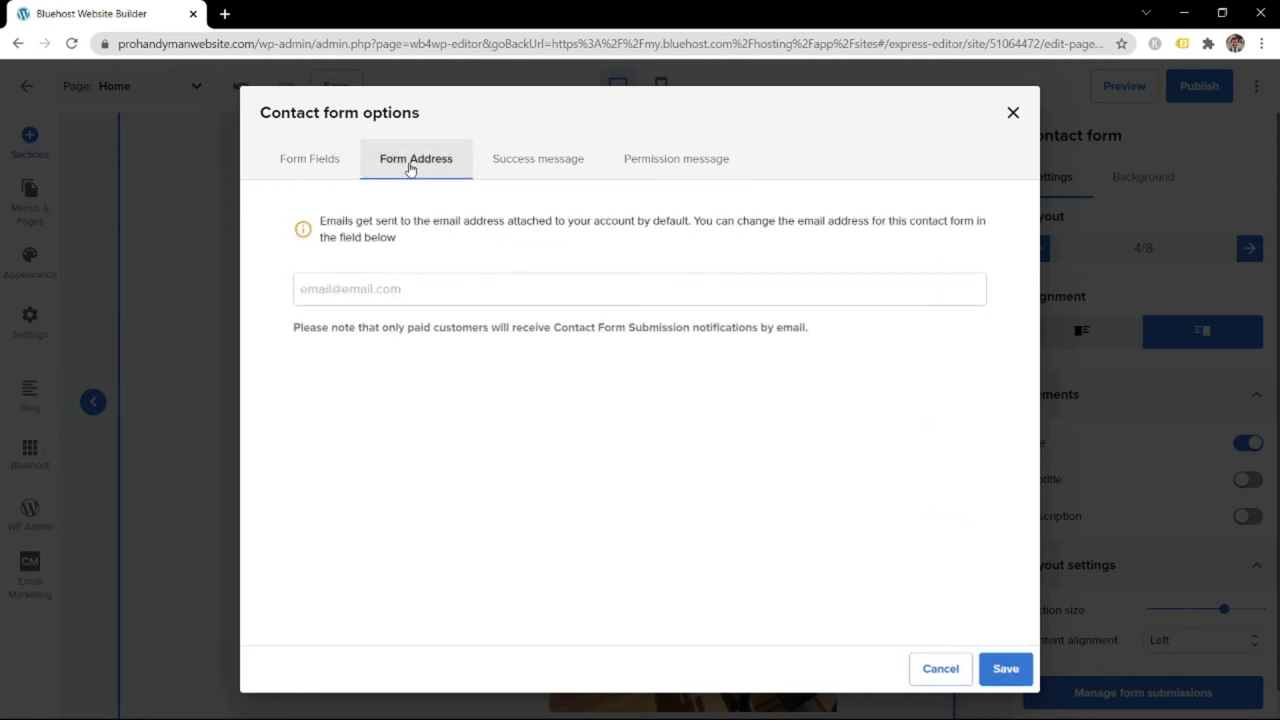
# Change the response time in the contact form's success message to 15 min and save the form options
pyautogui.click(315, 288)
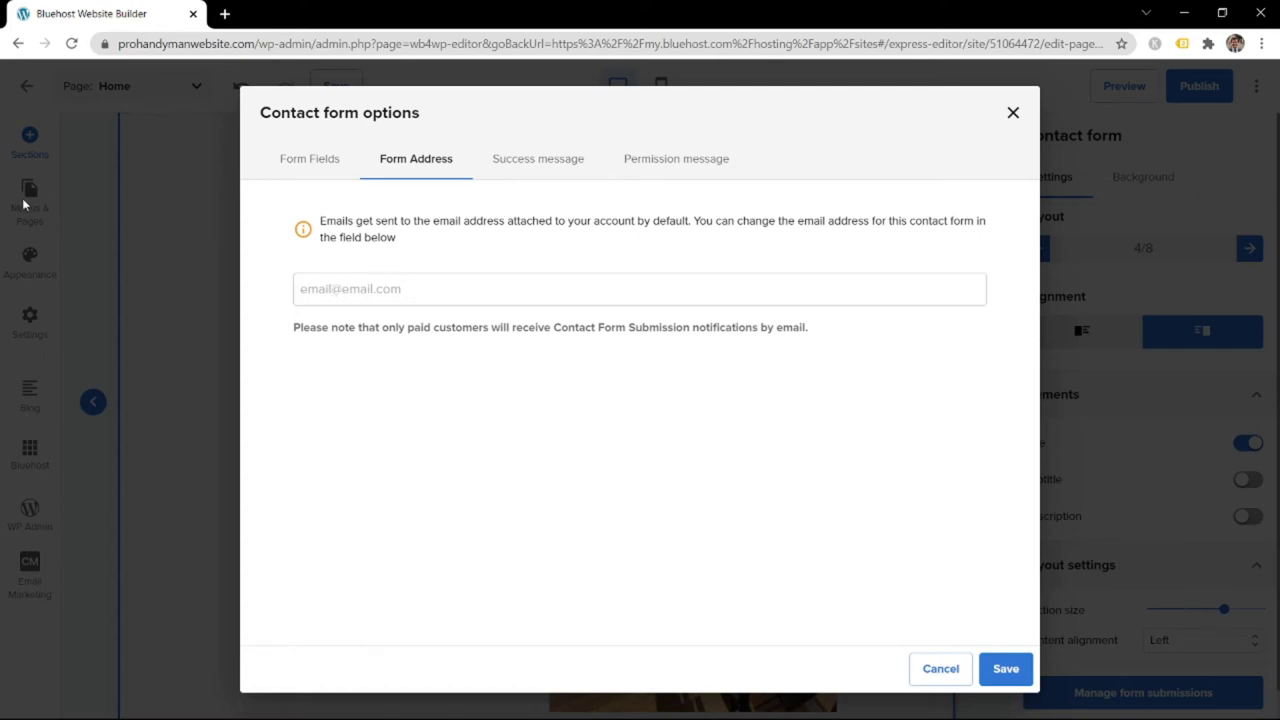
pyautogui.click(498, 168)
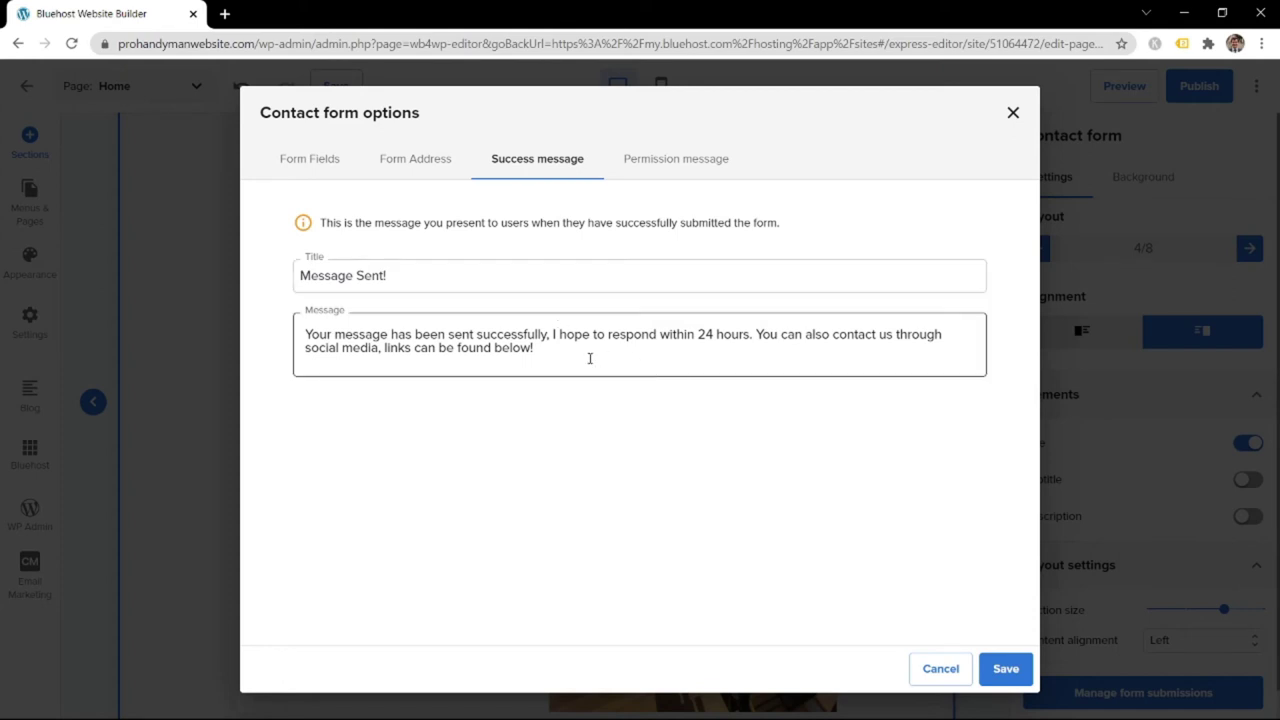
pyautogui.doubleClick(705, 334)
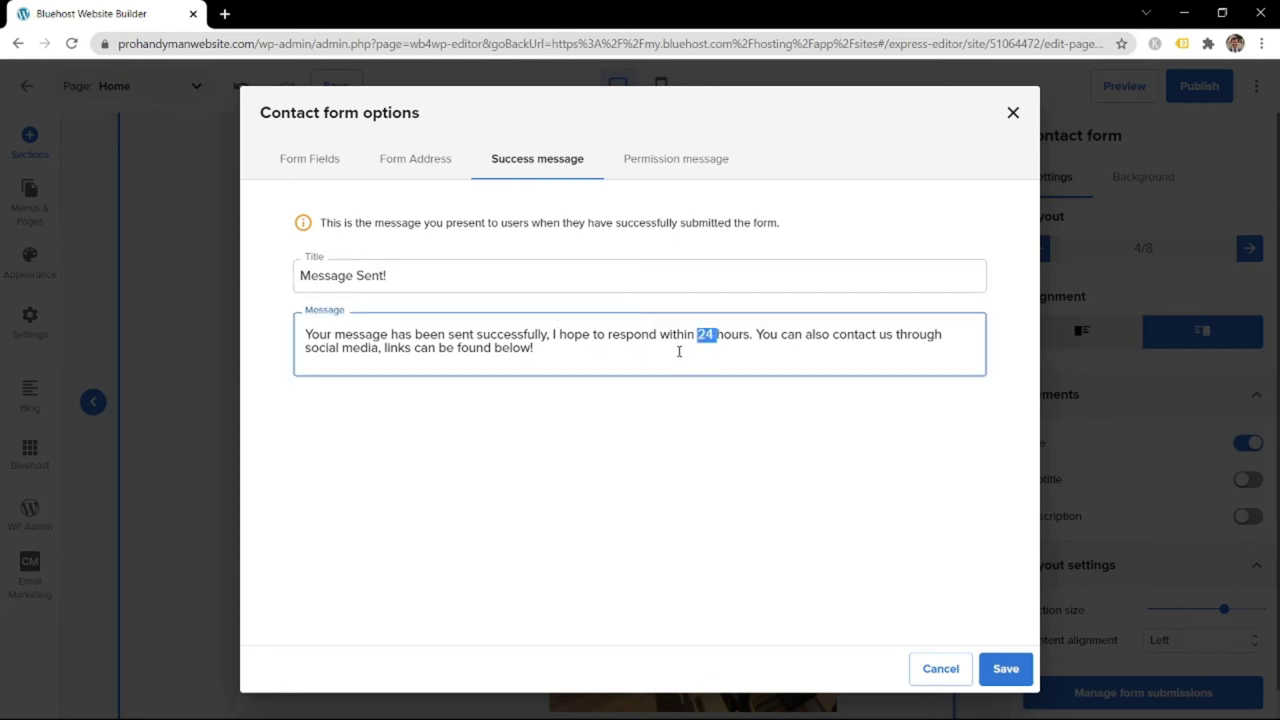
pyautogui.write('15')
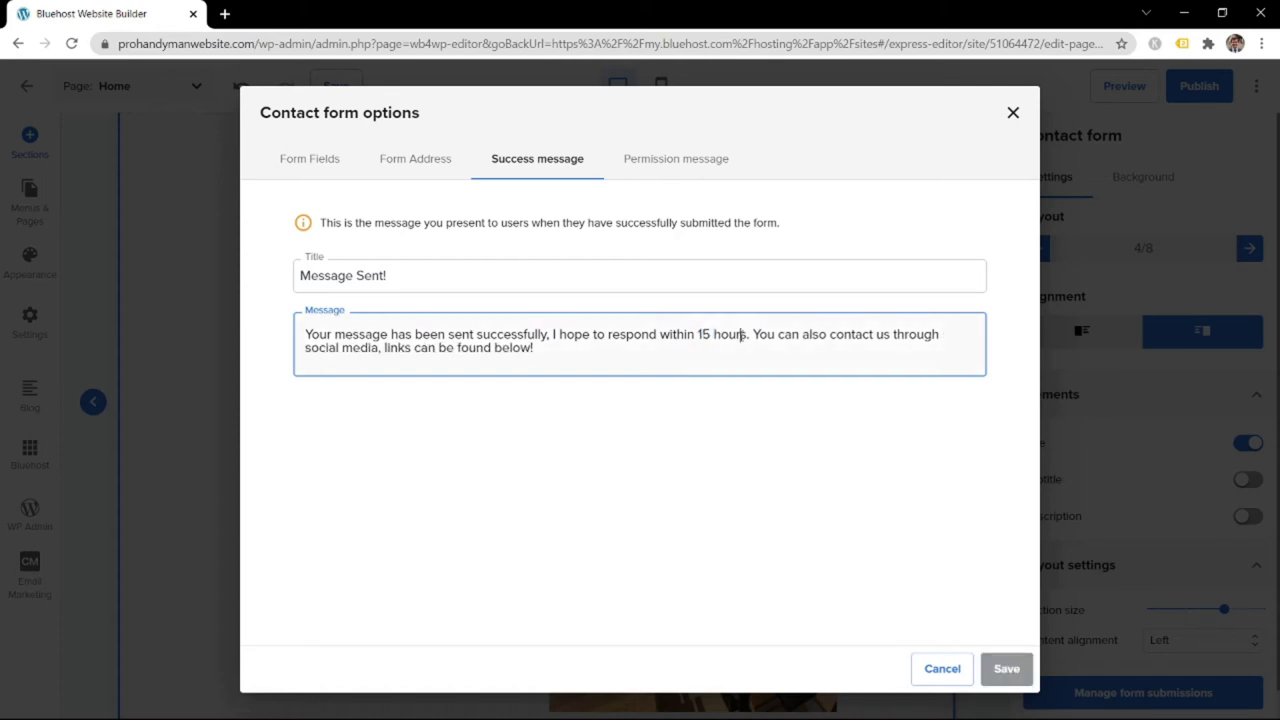
pyautogui.moveTo(717, 334); pyautogui.dragTo(752, 334)
pyautogui.write('min')
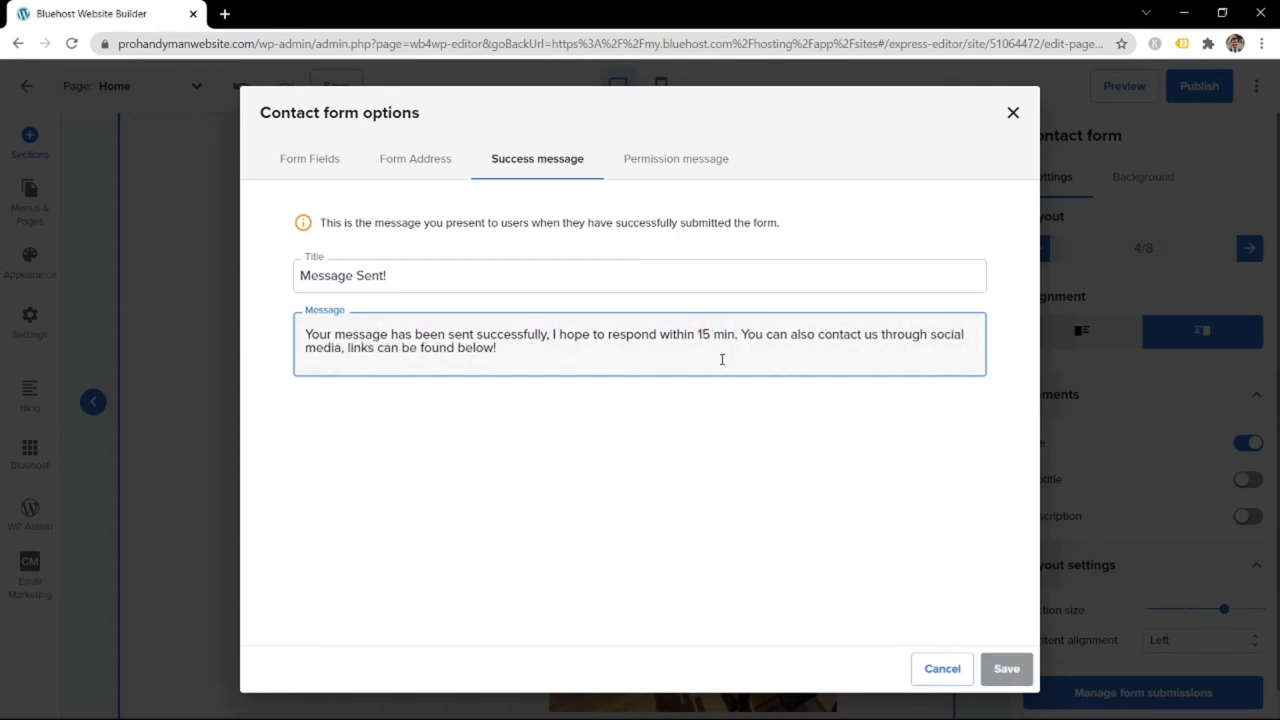
pyautogui.click(686, 176)
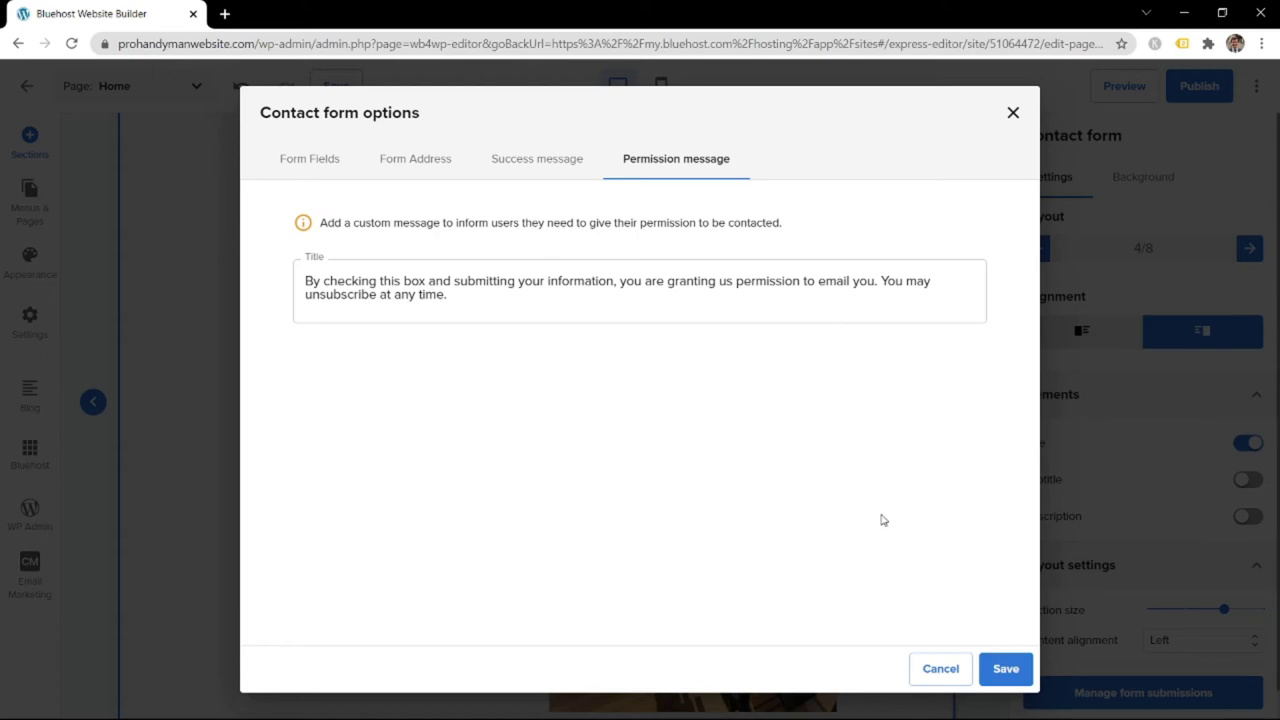
pyautogui.click(1006, 669)
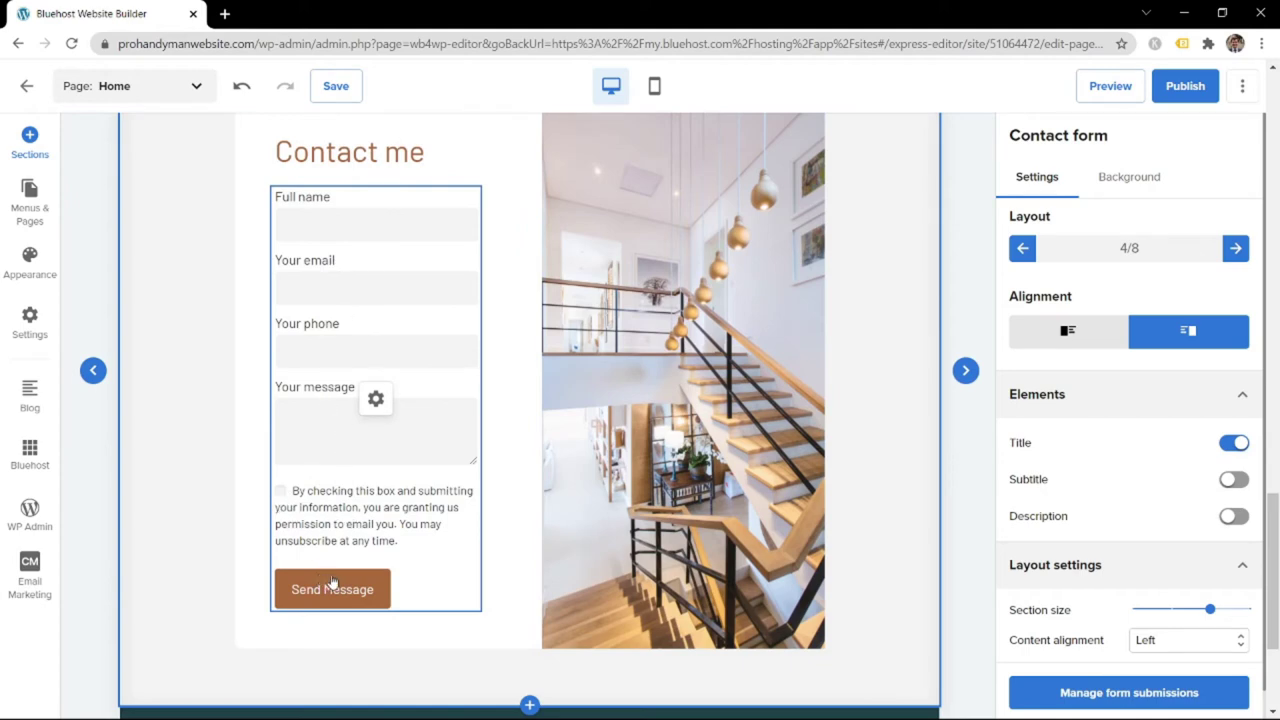
# Try the dark teal background color on the contact form section and compare it with the neighboring sections
pyautogui.scroll(-3, 462, 515)
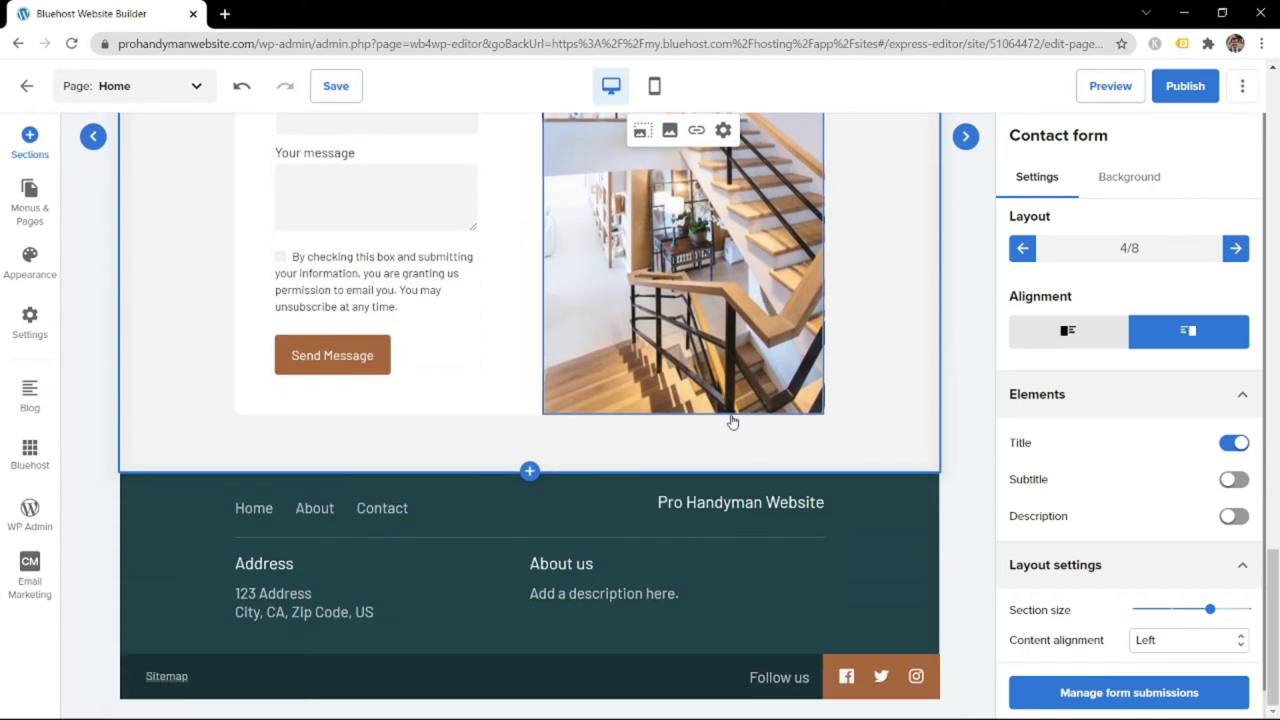
pyautogui.scroll(10, 702, 413)
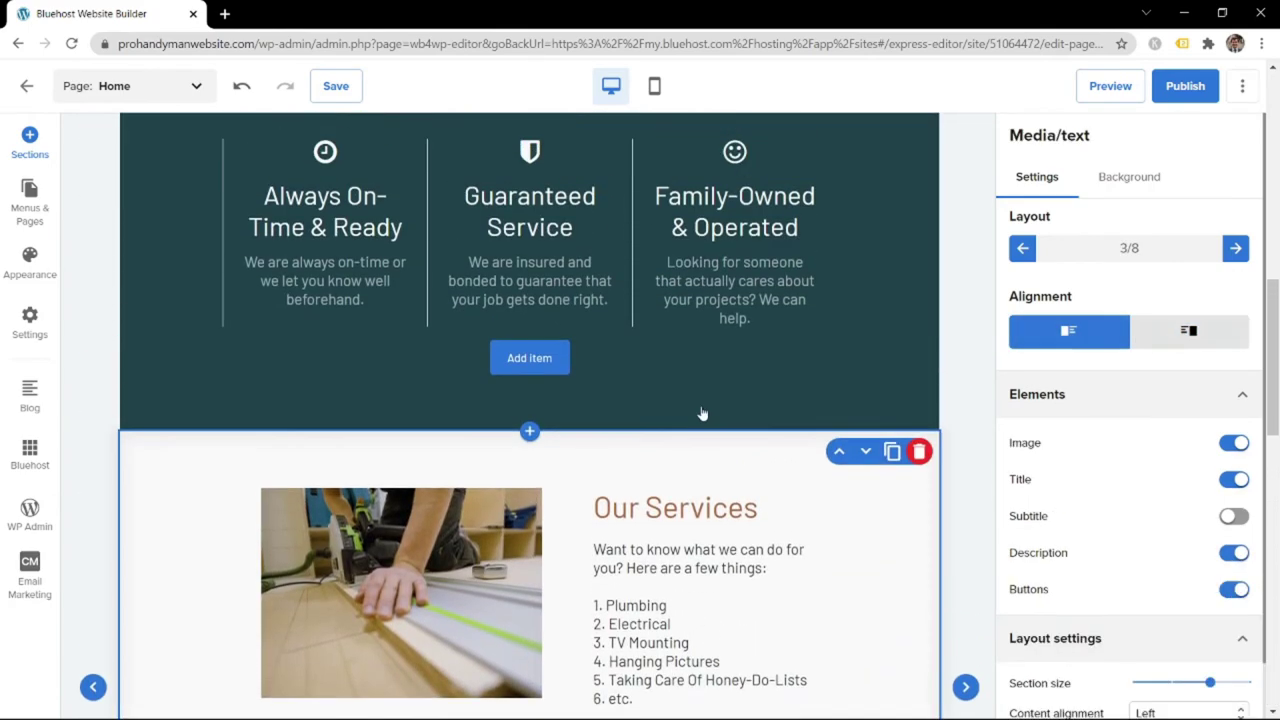
pyautogui.scroll(-7, 702, 406)
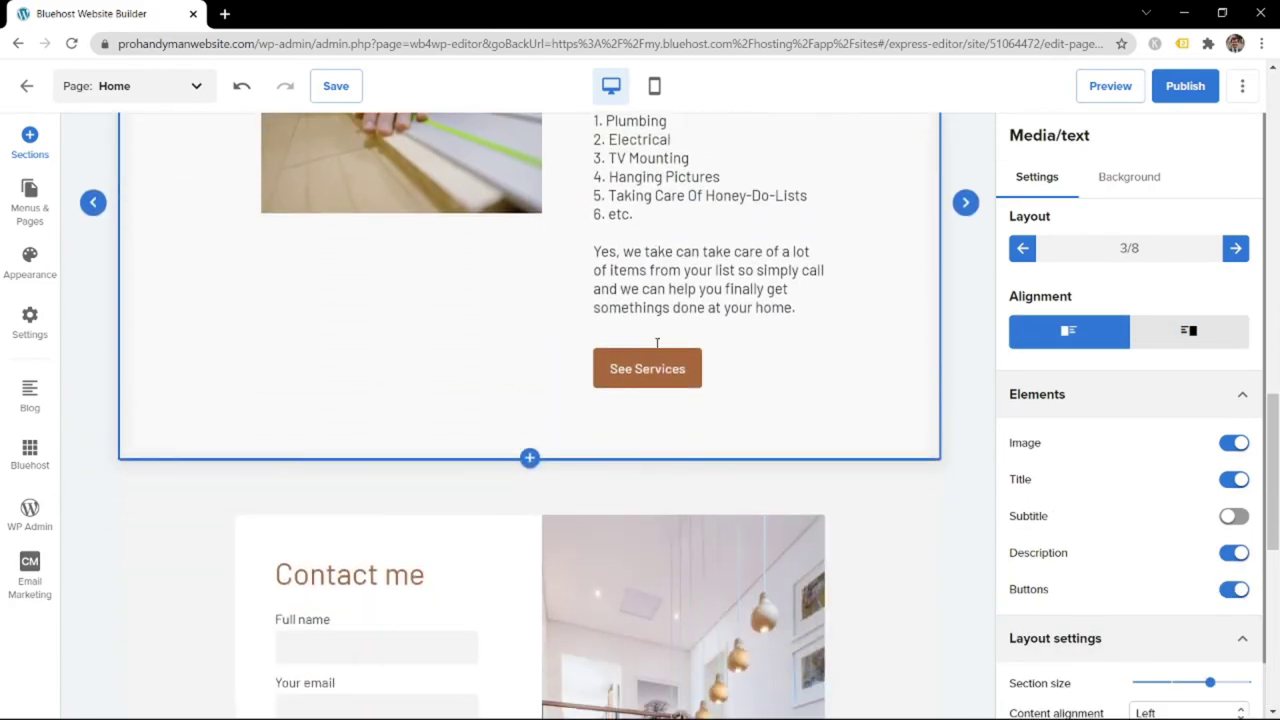
pyautogui.moveTo(655, 376)
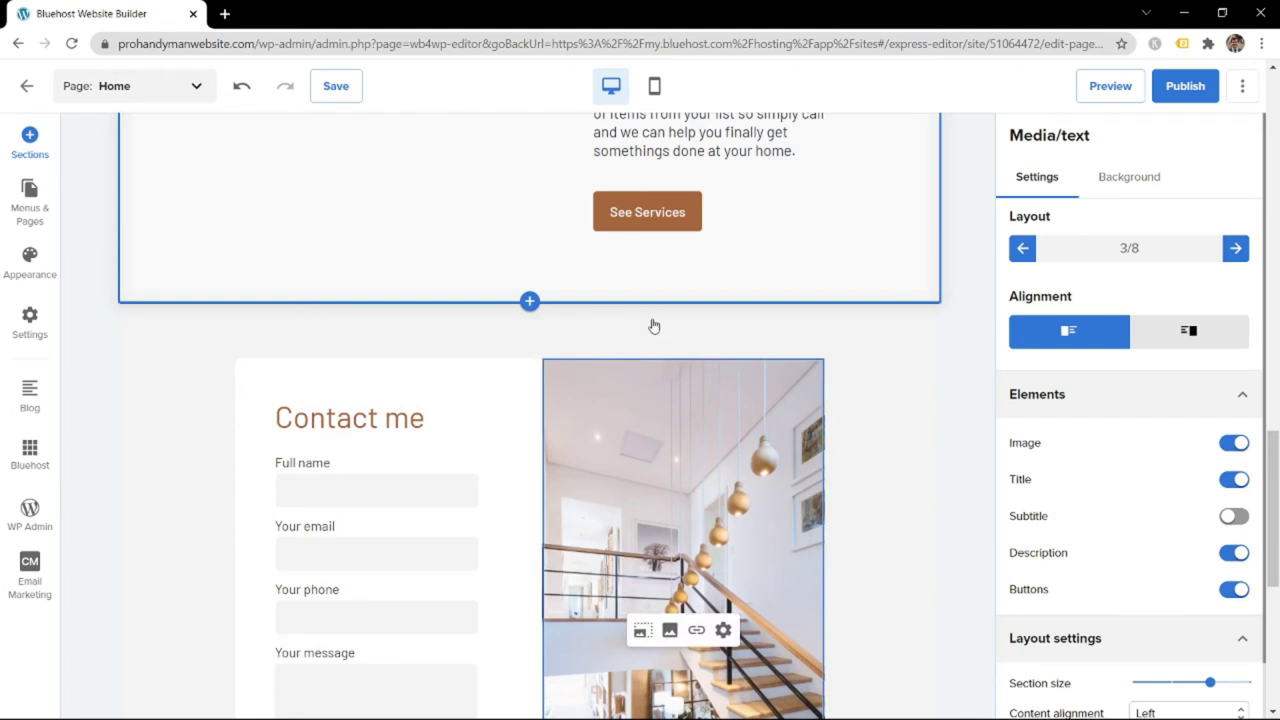
pyautogui.click(655, 326)
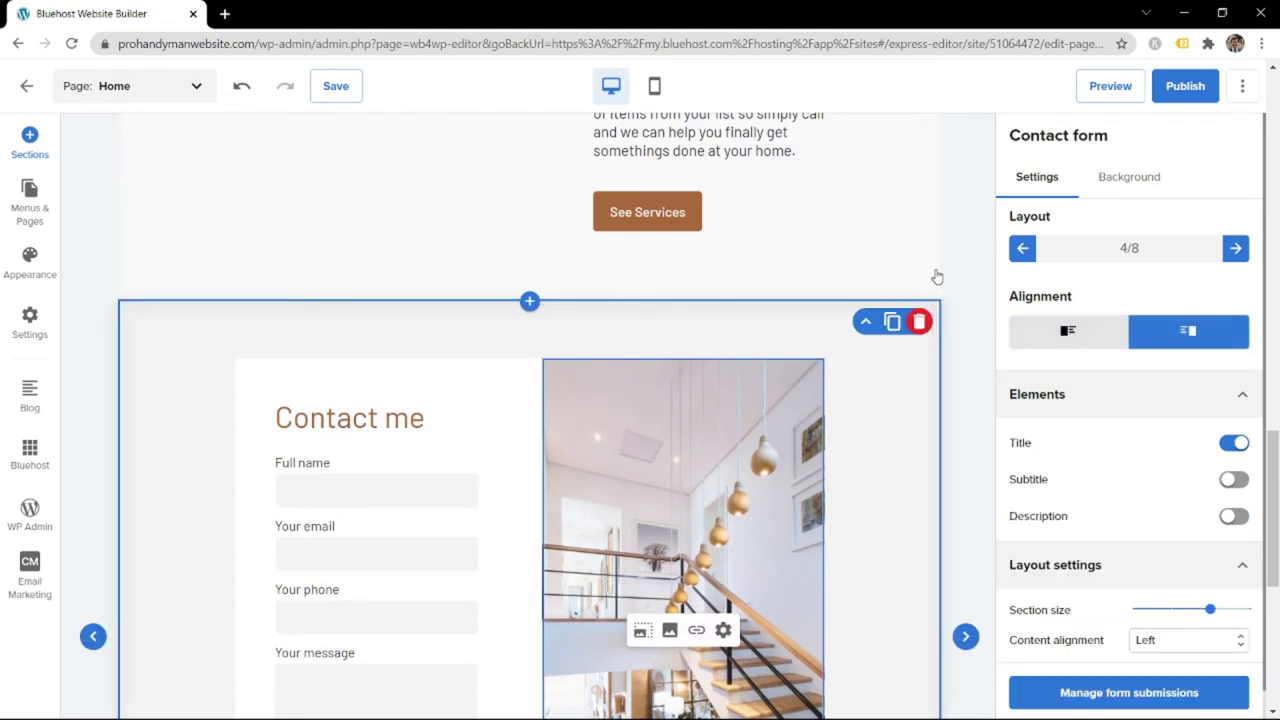
pyautogui.click(1087, 179)
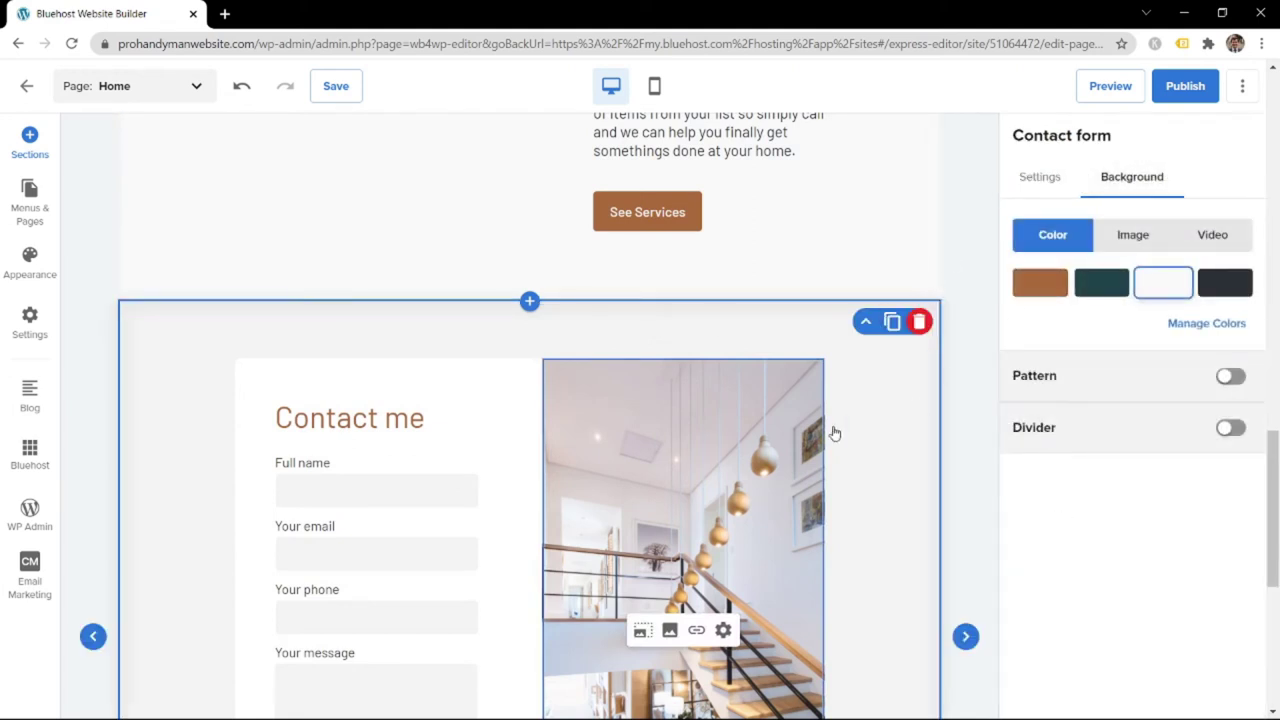
pyautogui.click(1104, 288)
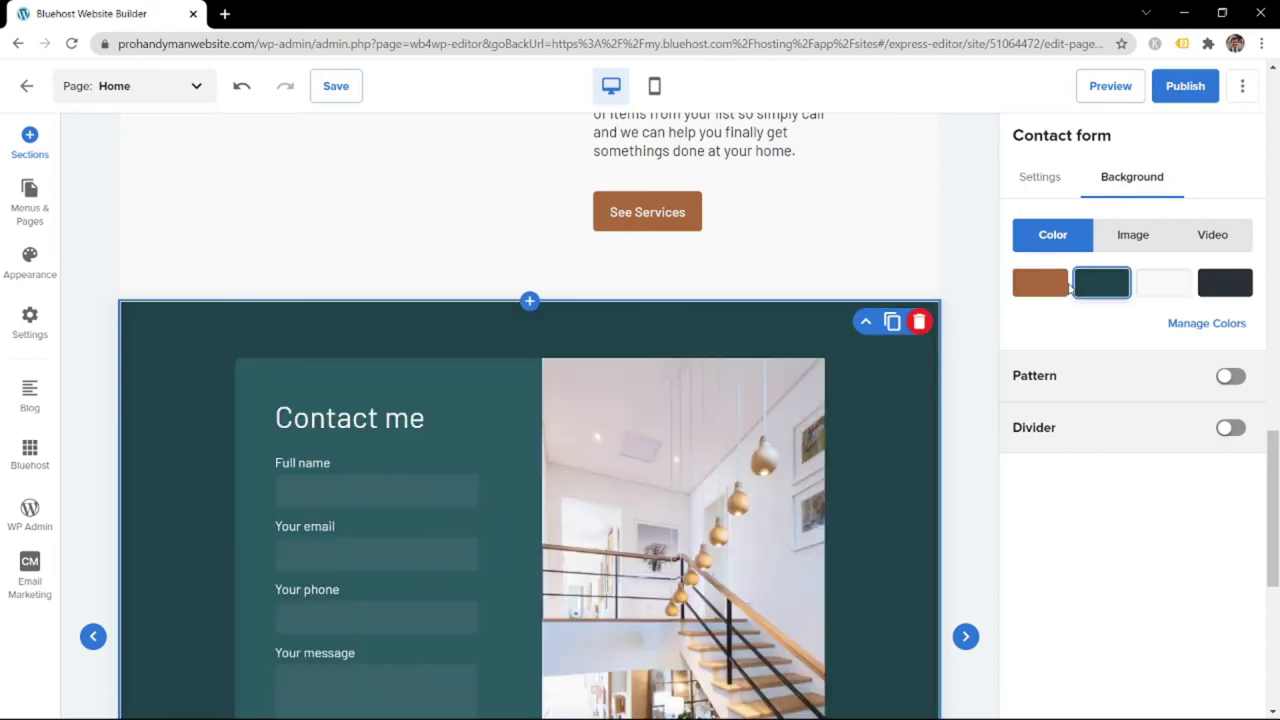
pyautogui.scroll(5, 603, 366)
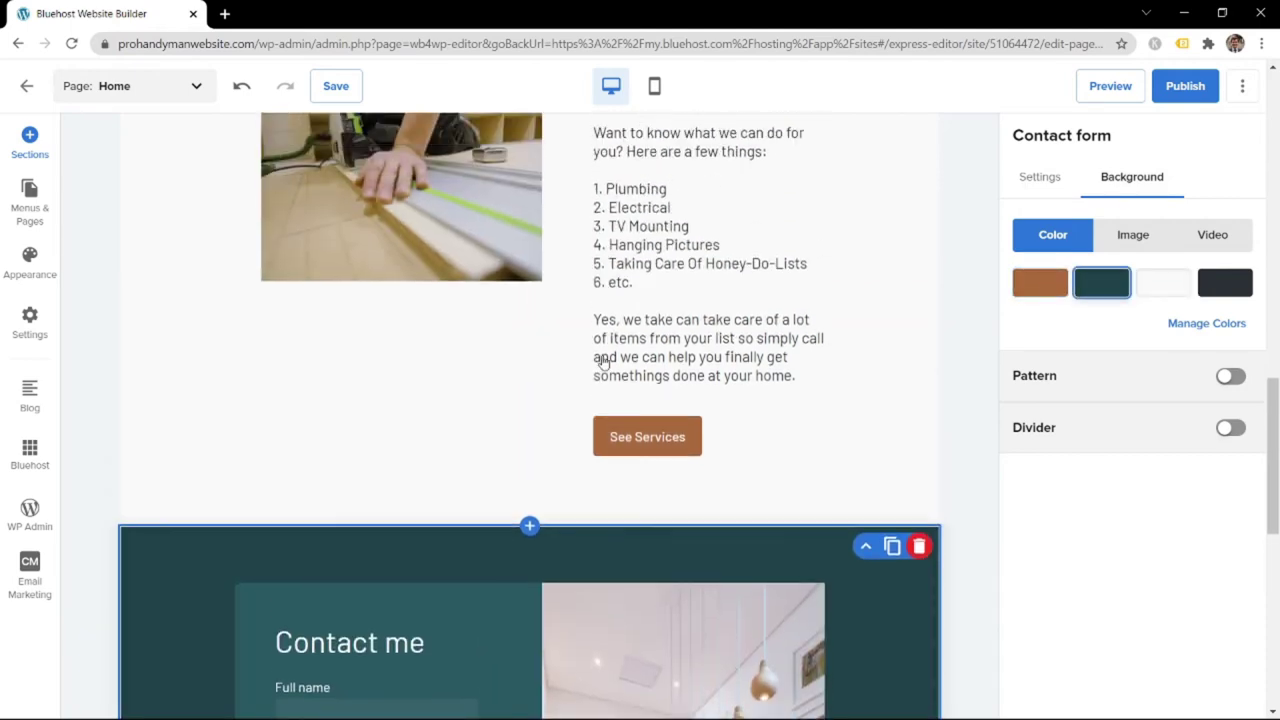
pyautogui.click(597, 354)
pyautogui.scroll(2, 597, 354)
pyautogui.scroll(-10, 519, 243)
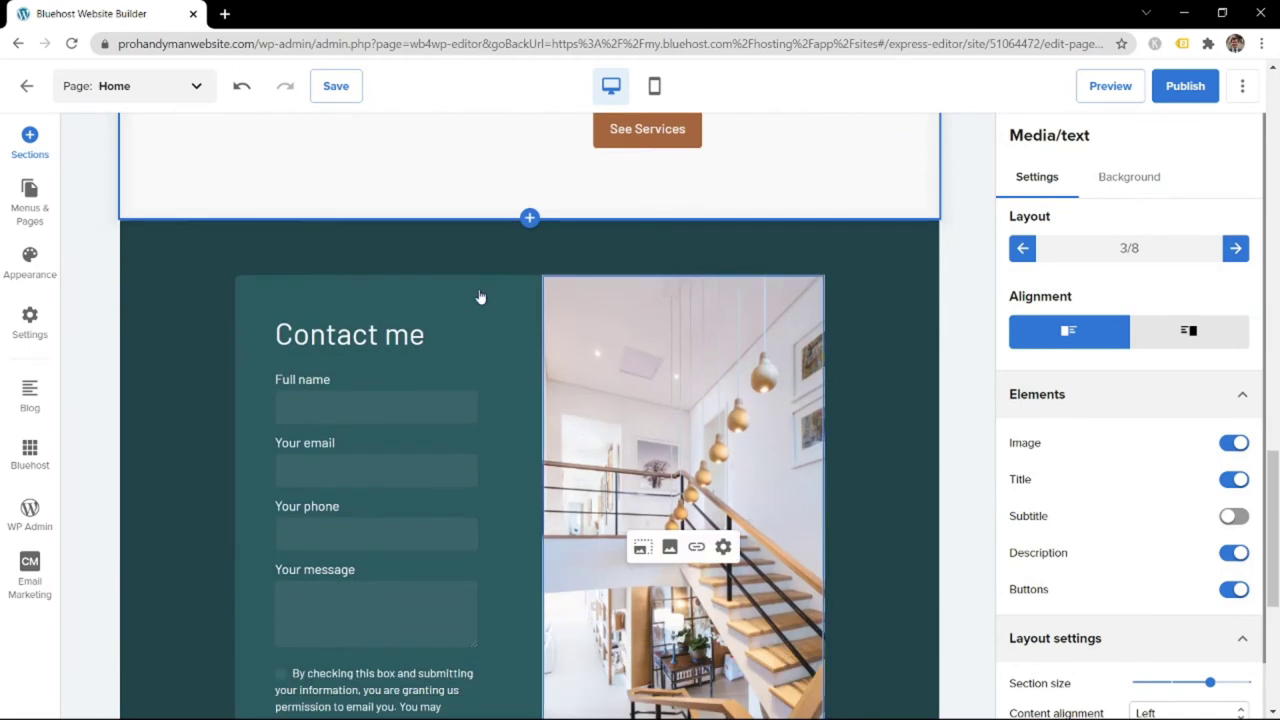
pyautogui.click(484, 294)
pyautogui.scroll(-1, 486, 298)
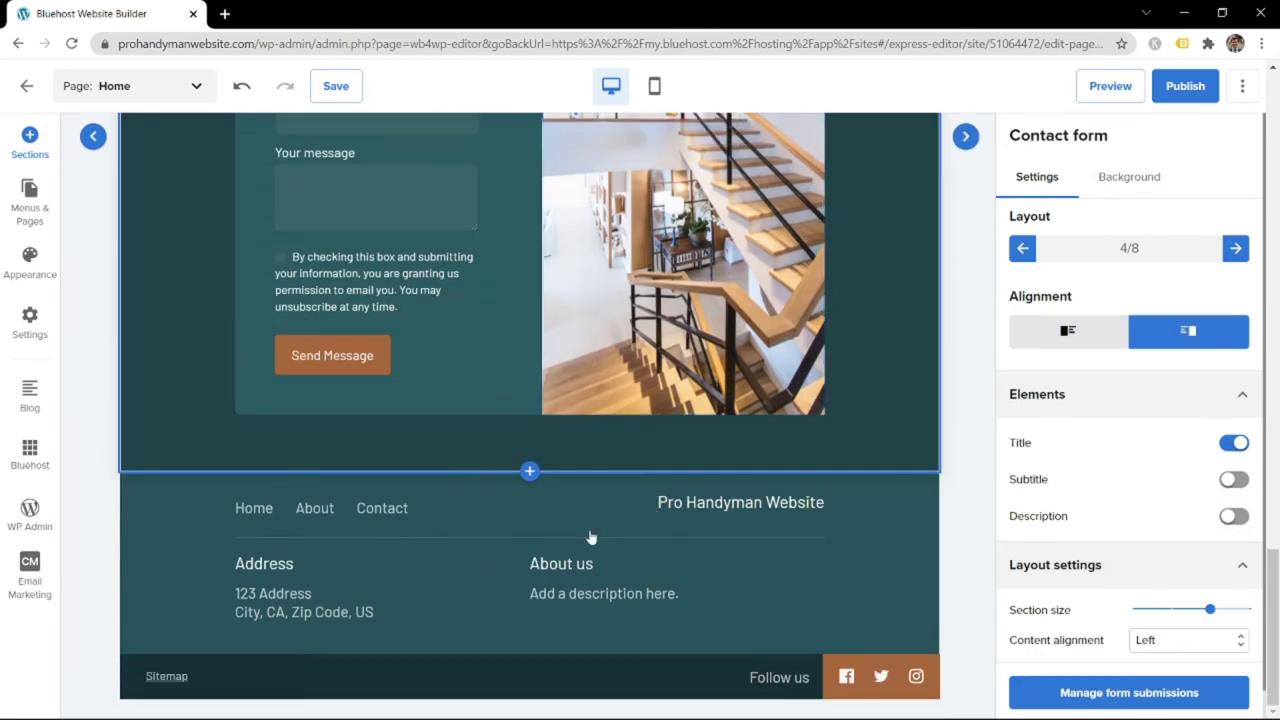
pyautogui.scroll(2, 593, 531)
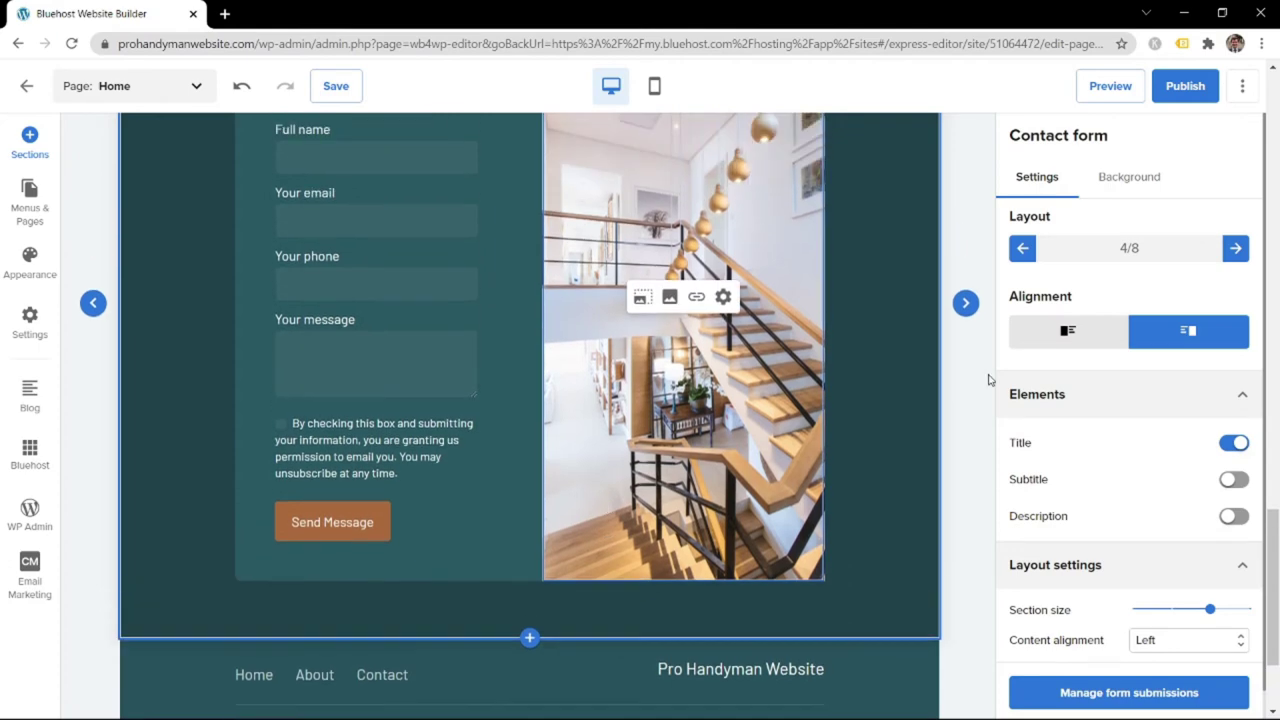
# Set the contact form section's background color back to white
pyautogui.click(1104, 177)
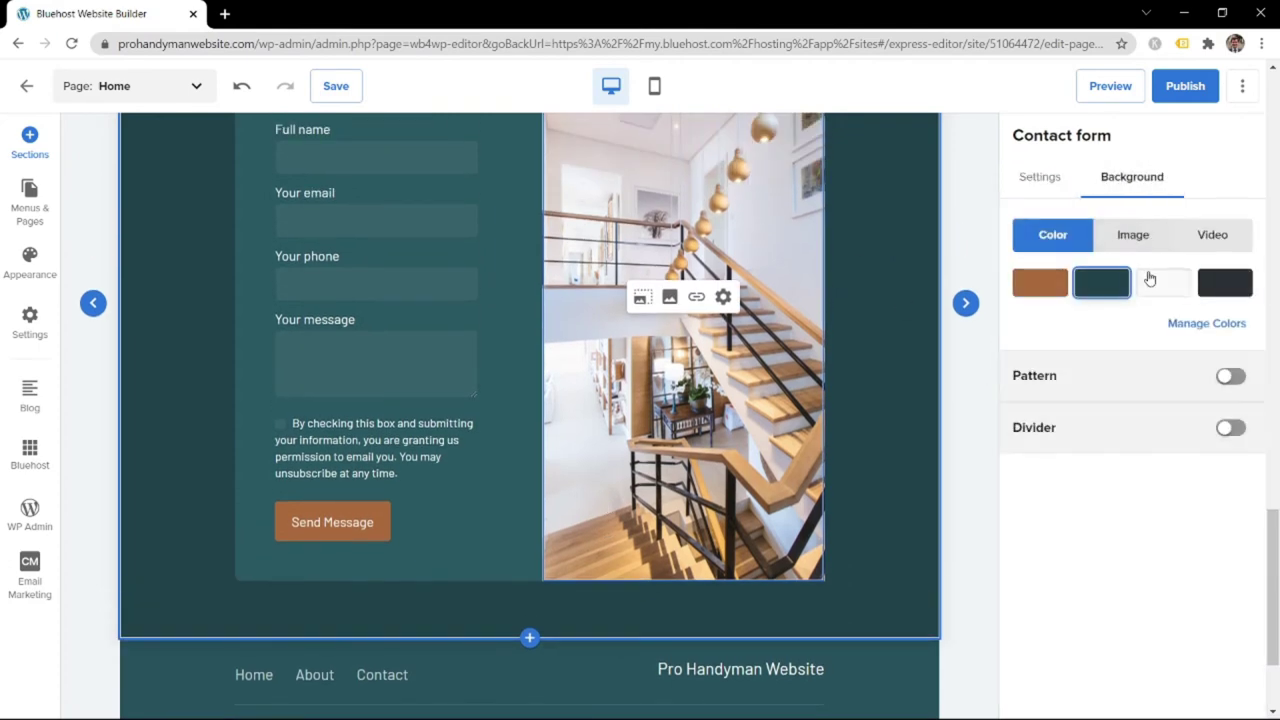
pyautogui.click(1158, 281)
pyautogui.scroll(7, 625, 374)
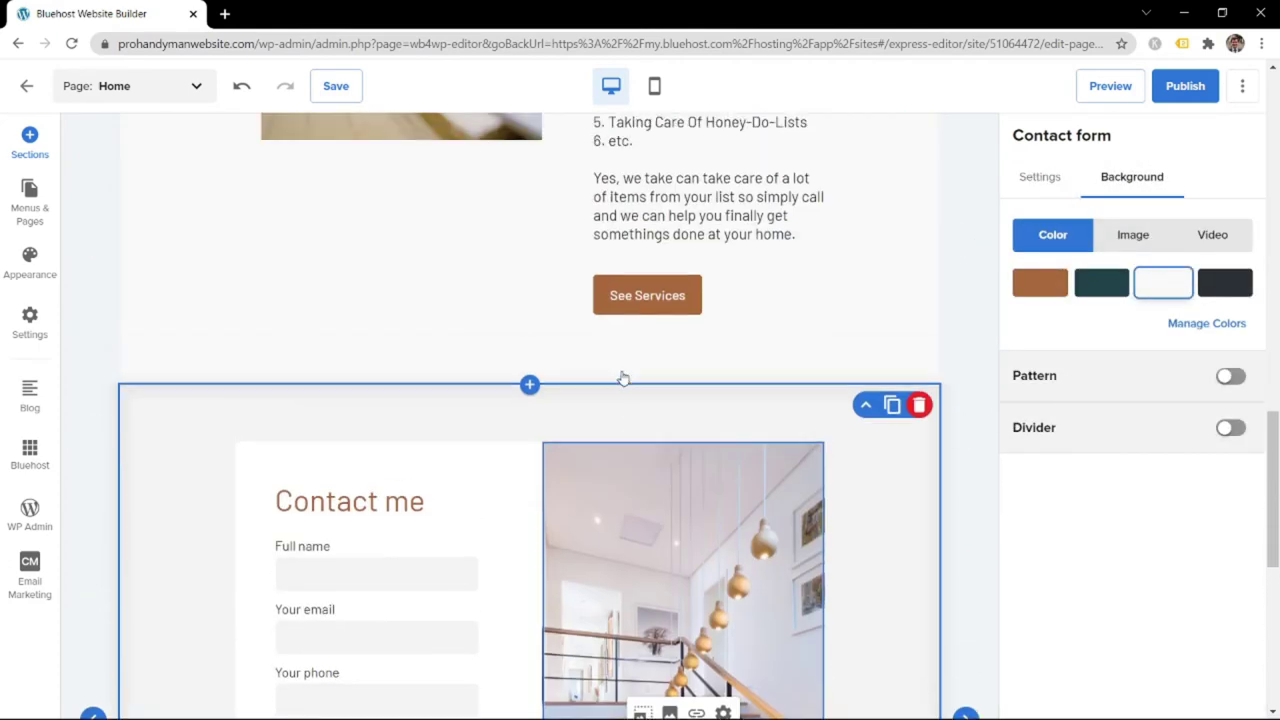
pyautogui.click(627, 372)
pyautogui.scroll(-9, 630, 372)
pyautogui.click(632, 370)
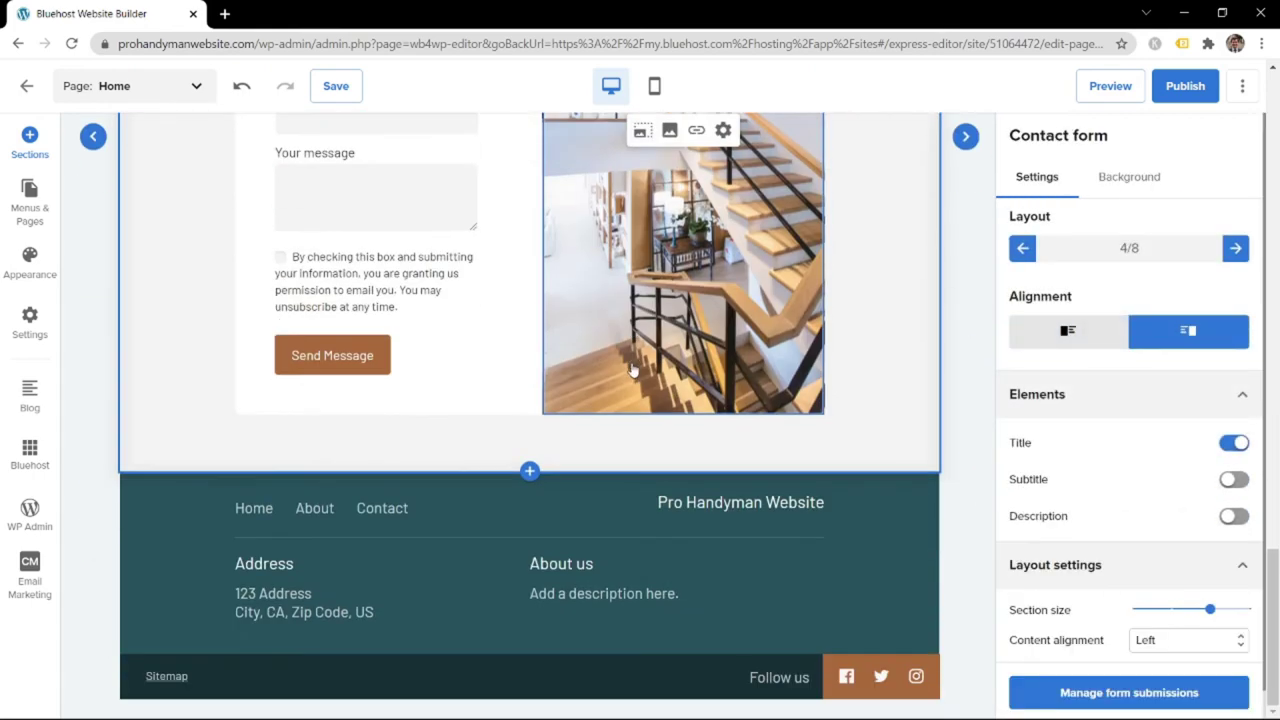
# Enable the copyright message, e-mail and phone number elements in the footer
pyautogui.click(531, 517)
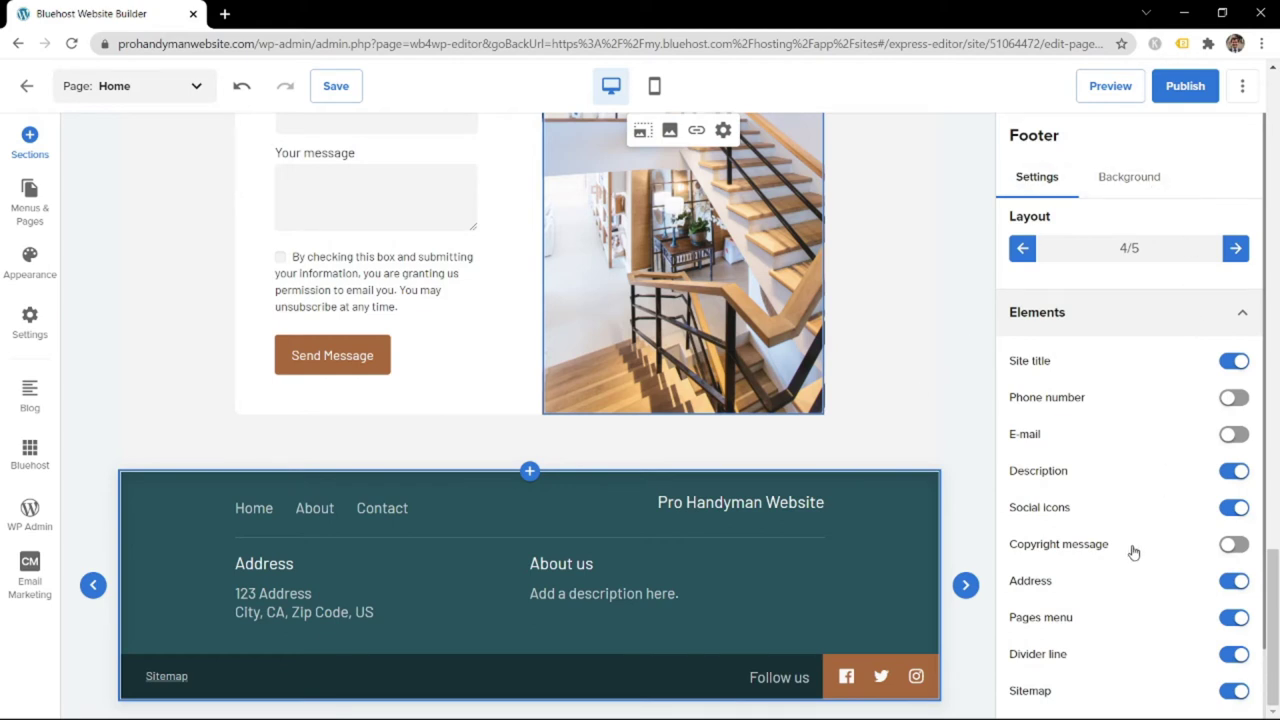
pyautogui.click(1235, 548)
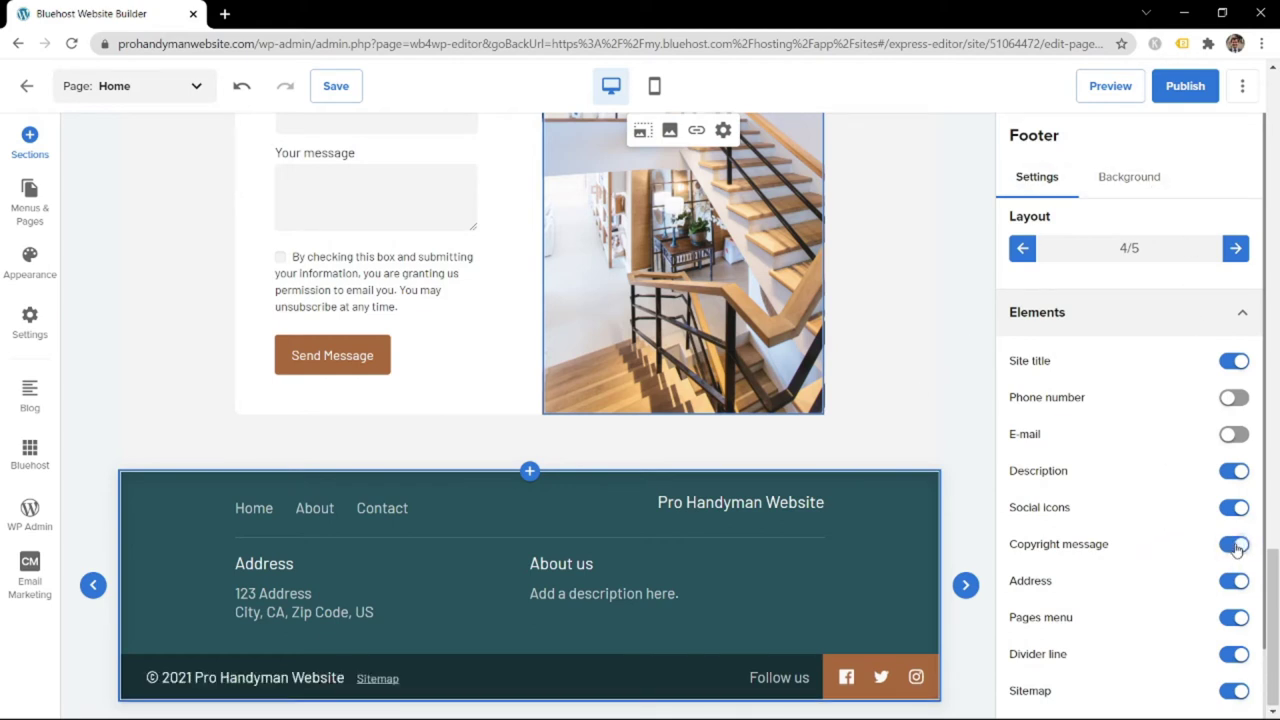
pyautogui.click(1235, 436)
pyautogui.click(1235, 398)
pyautogui.scroll(-1, 714, 509)
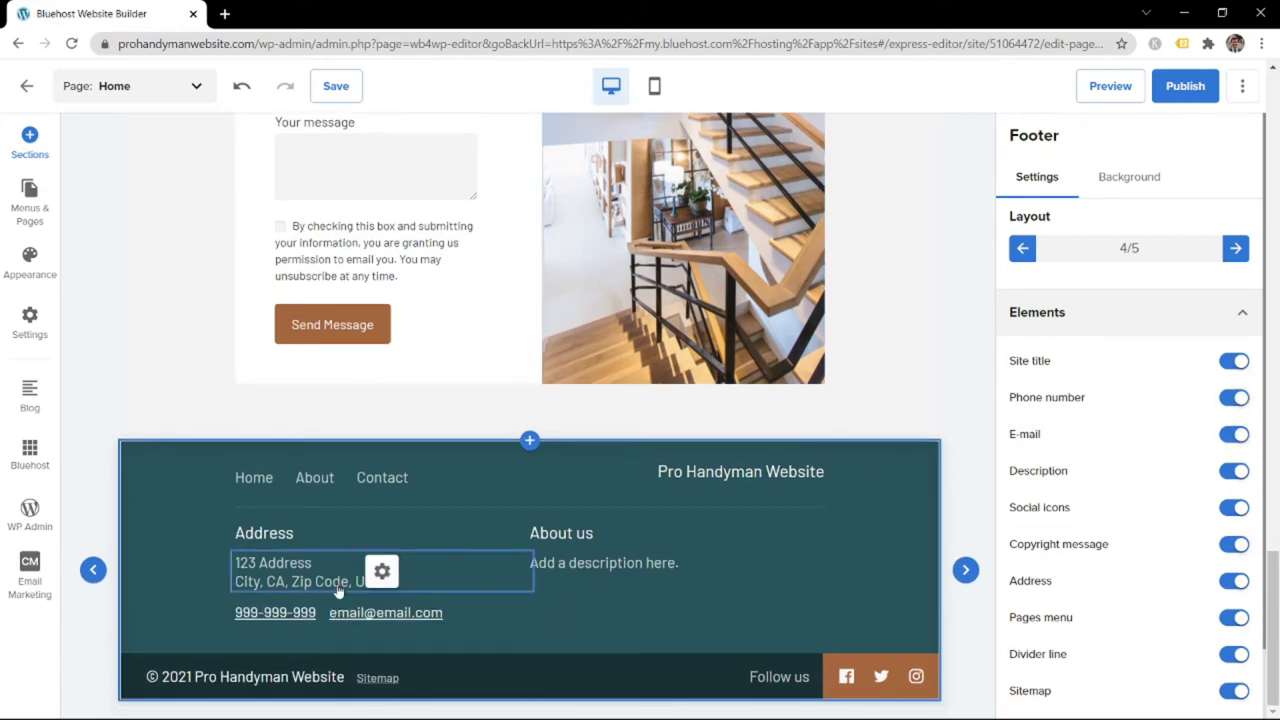
# Preview the alternative footer layouts one after another and return to layout 4/5
pyautogui.click(965, 570)
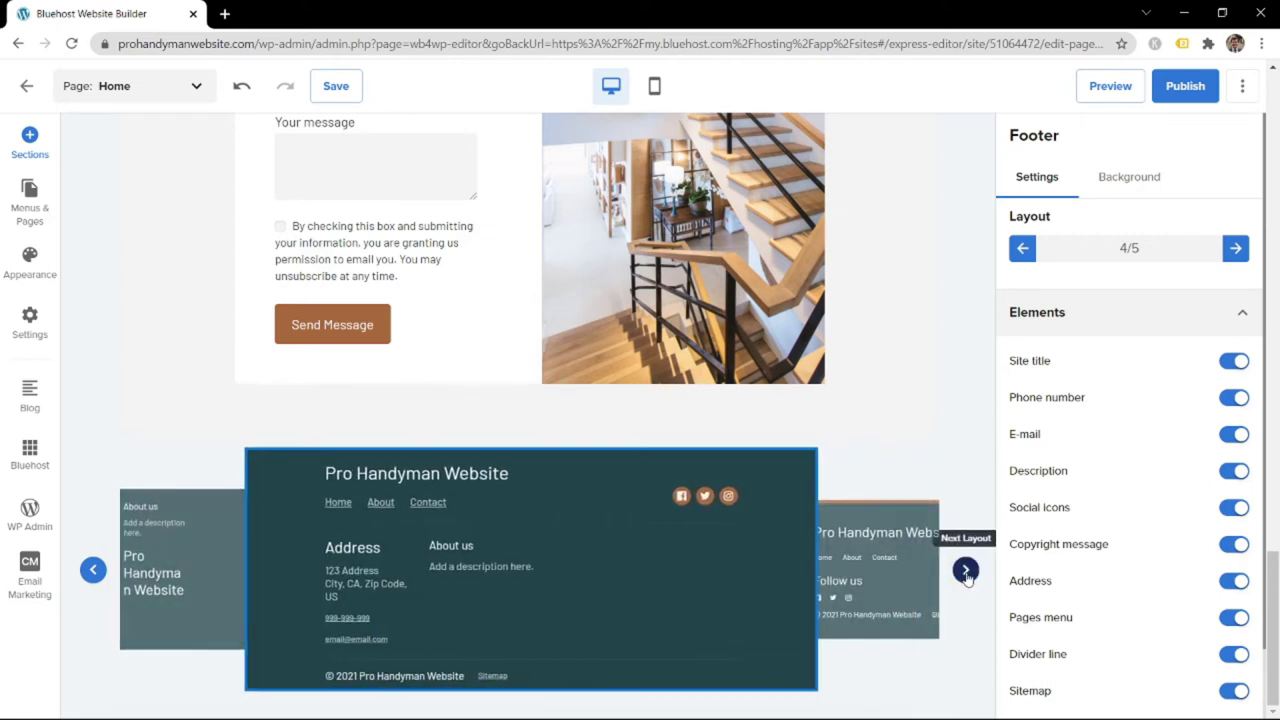
pyautogui.click(965, 570)
pyautogui.click(965, 570)
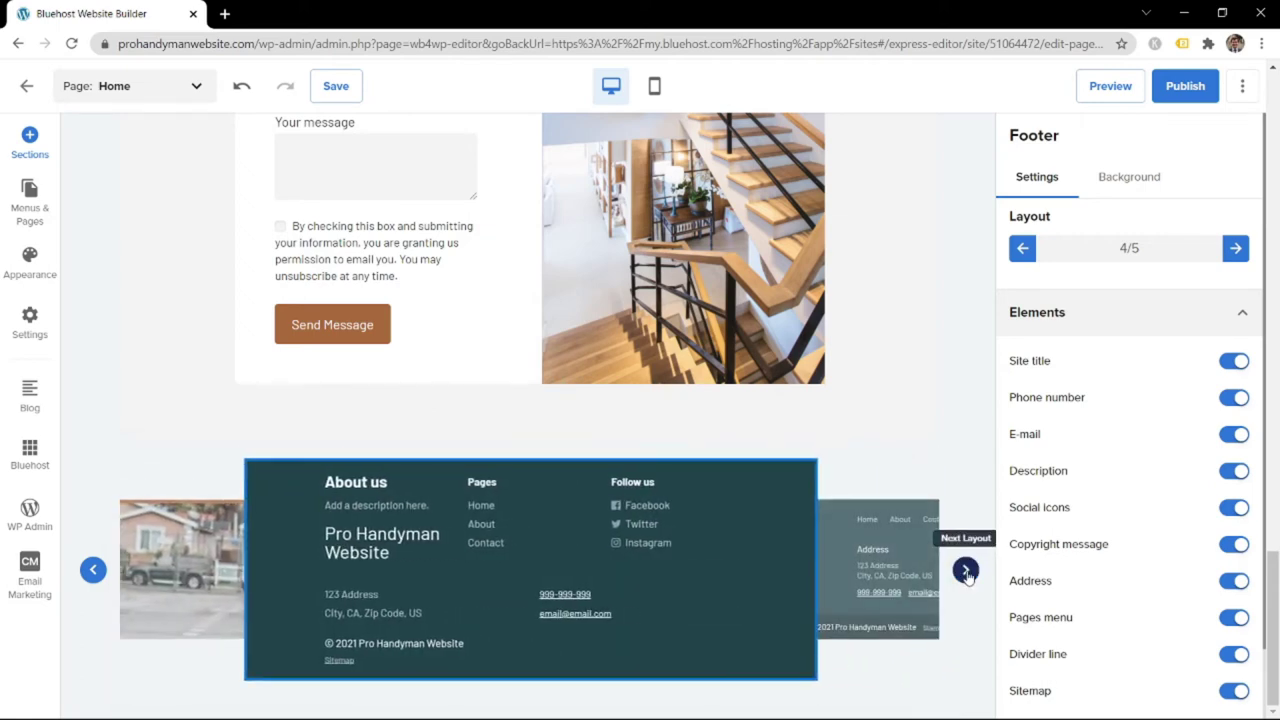
pyautogui.click(965, 570)
pyautogui.click(965, 570)
pyautogui.click(965, 570)
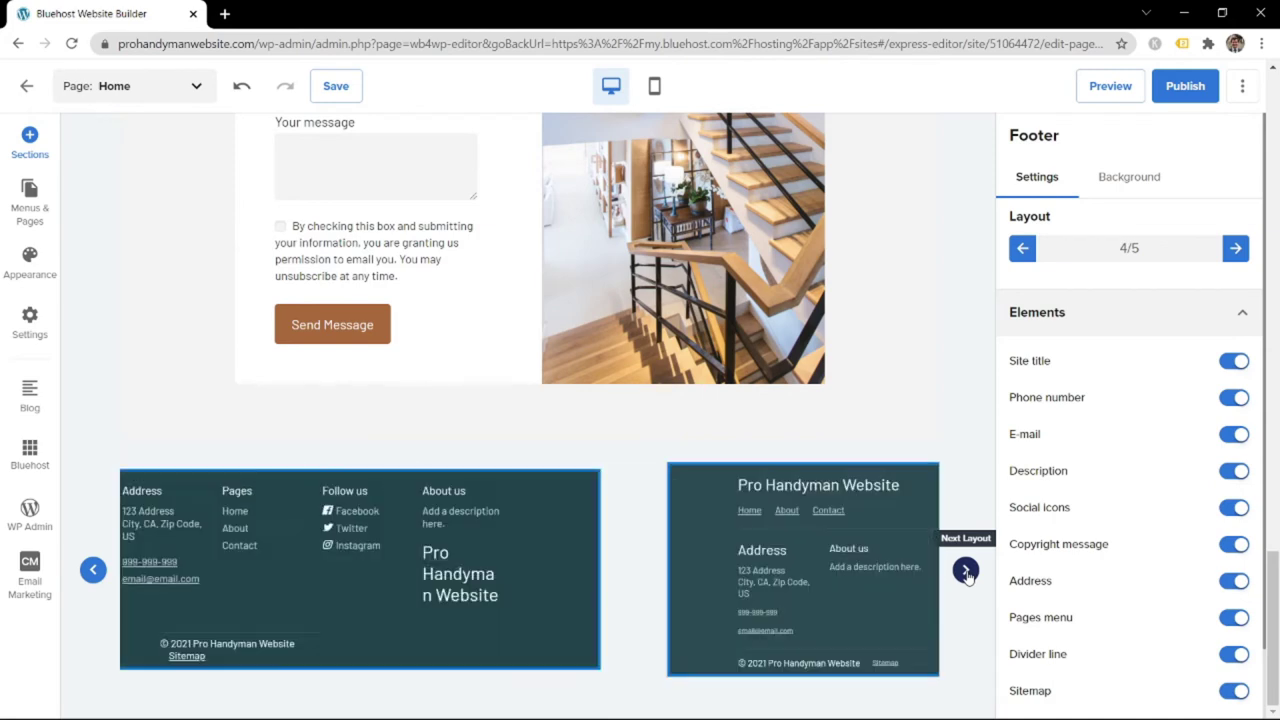
pyautogui.click(965, 570)
pyautogui.click(965, 570)
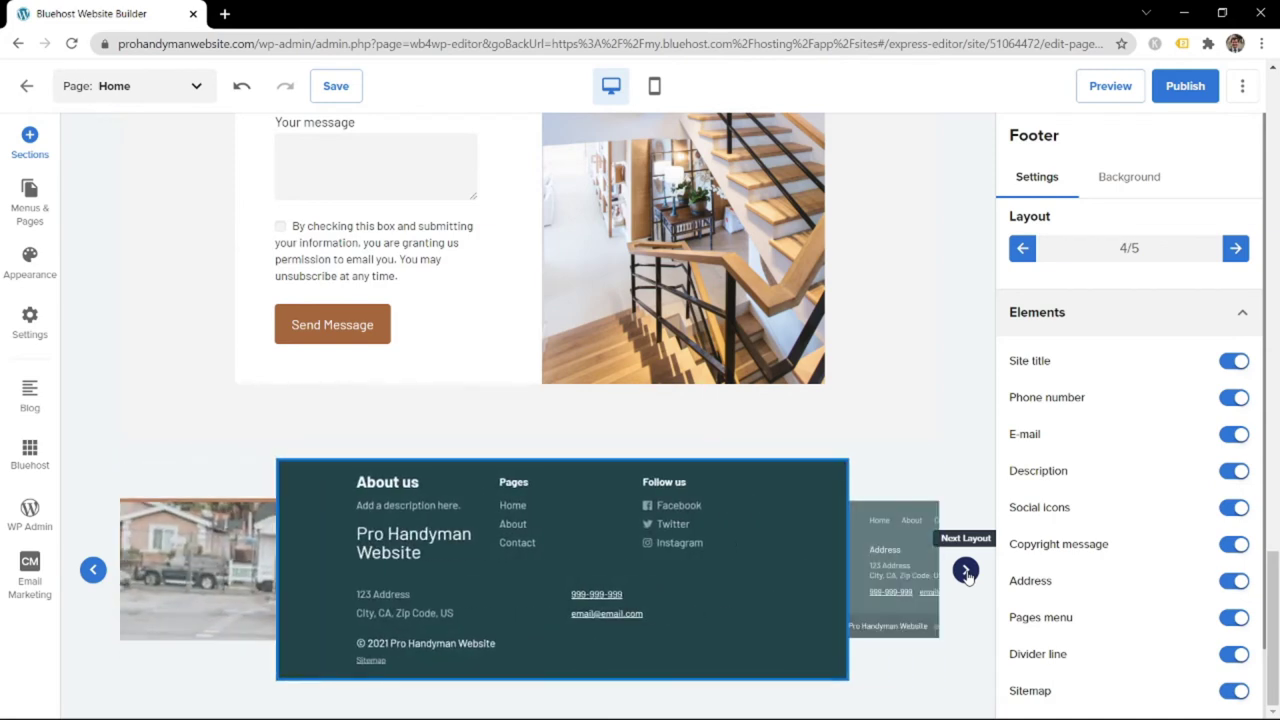
pyautogui.click(965, 570)
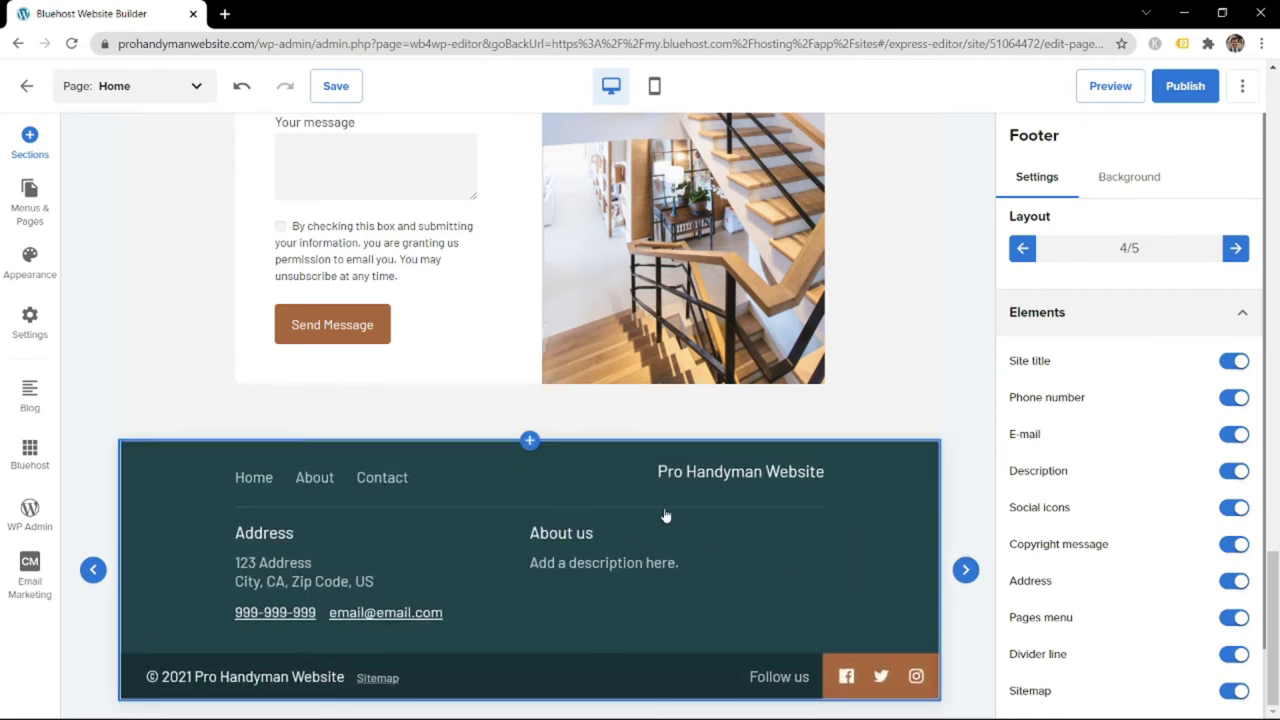
# Try the brown background color on the footer, and set it back to dark teal
pyautogui.click(1129, 176)
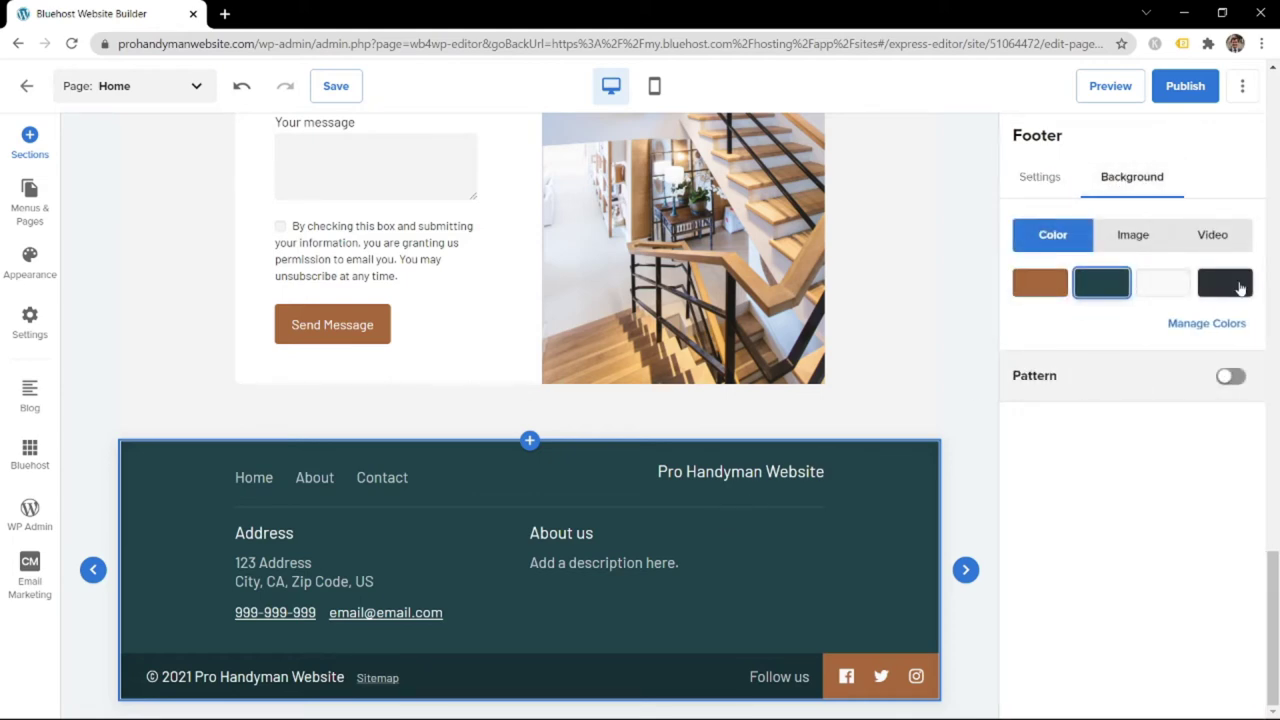
pyautogui.click(1064, 283)
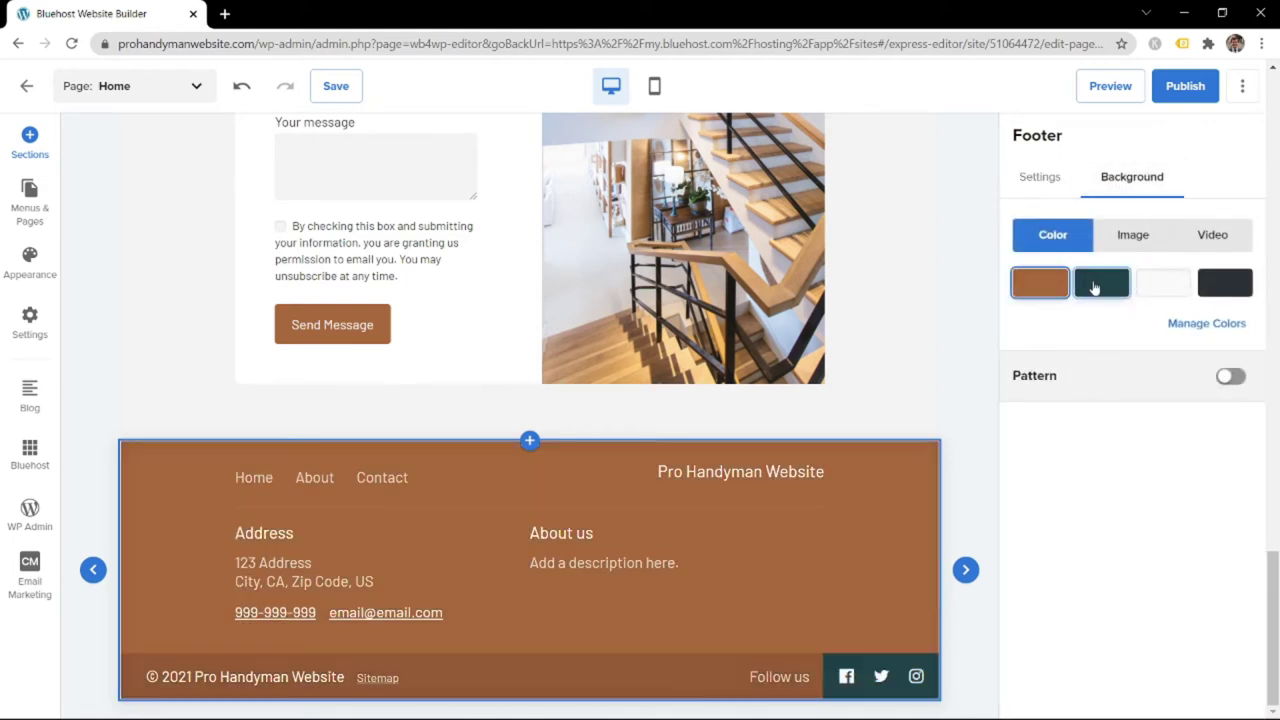
pyautogui.click(1095, 290)
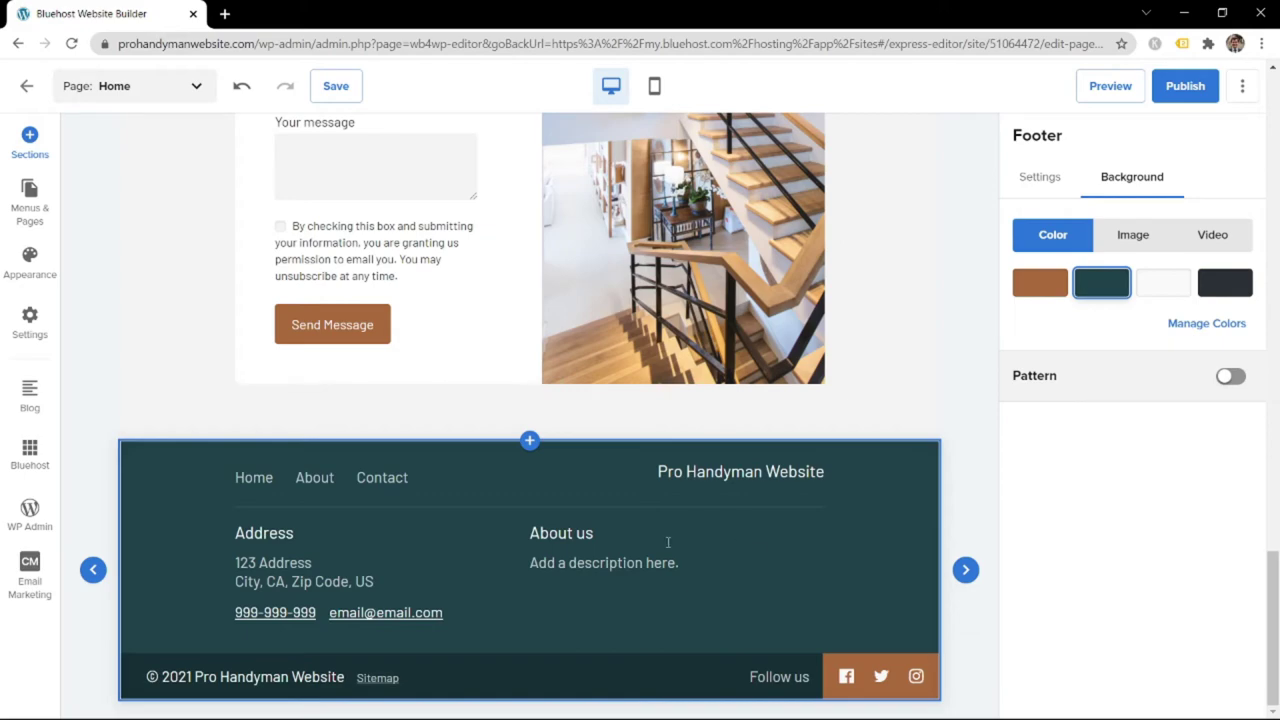
# Leave the Home page for the overview of all pages and open the About page for editing
pyautogui.scroll(15, 668, 542)
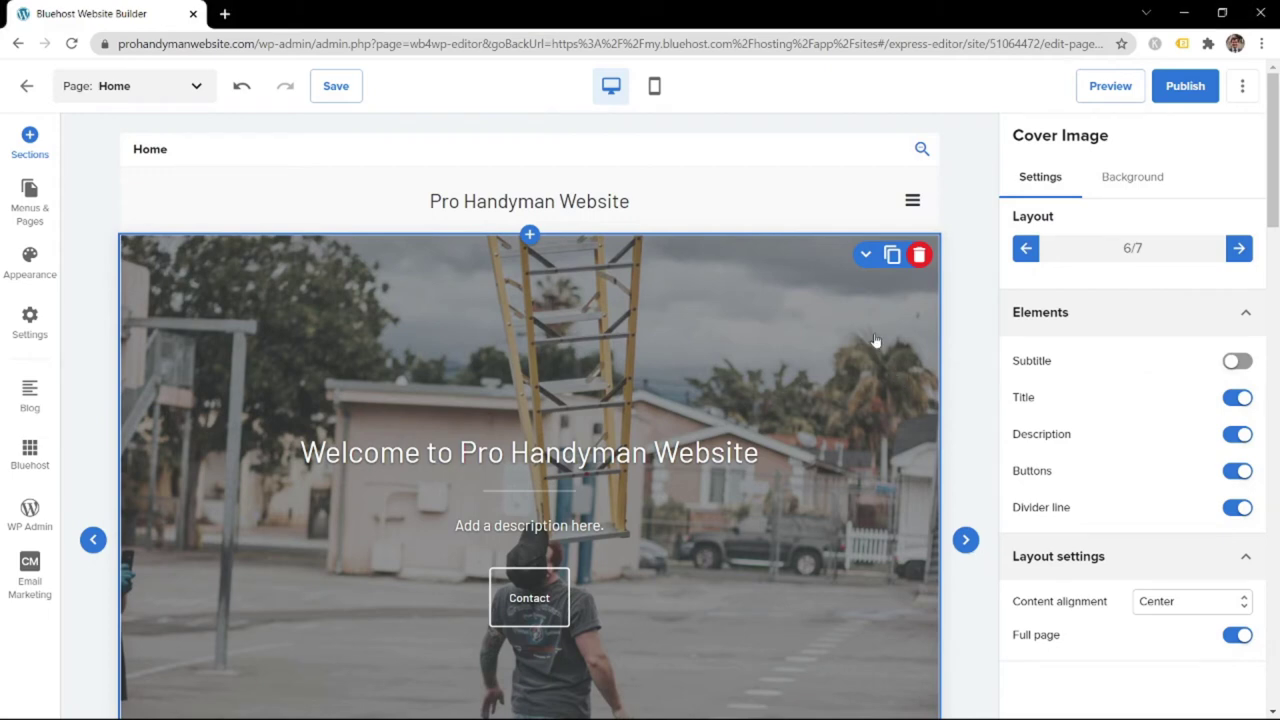
pyautogui.click(921, 149)
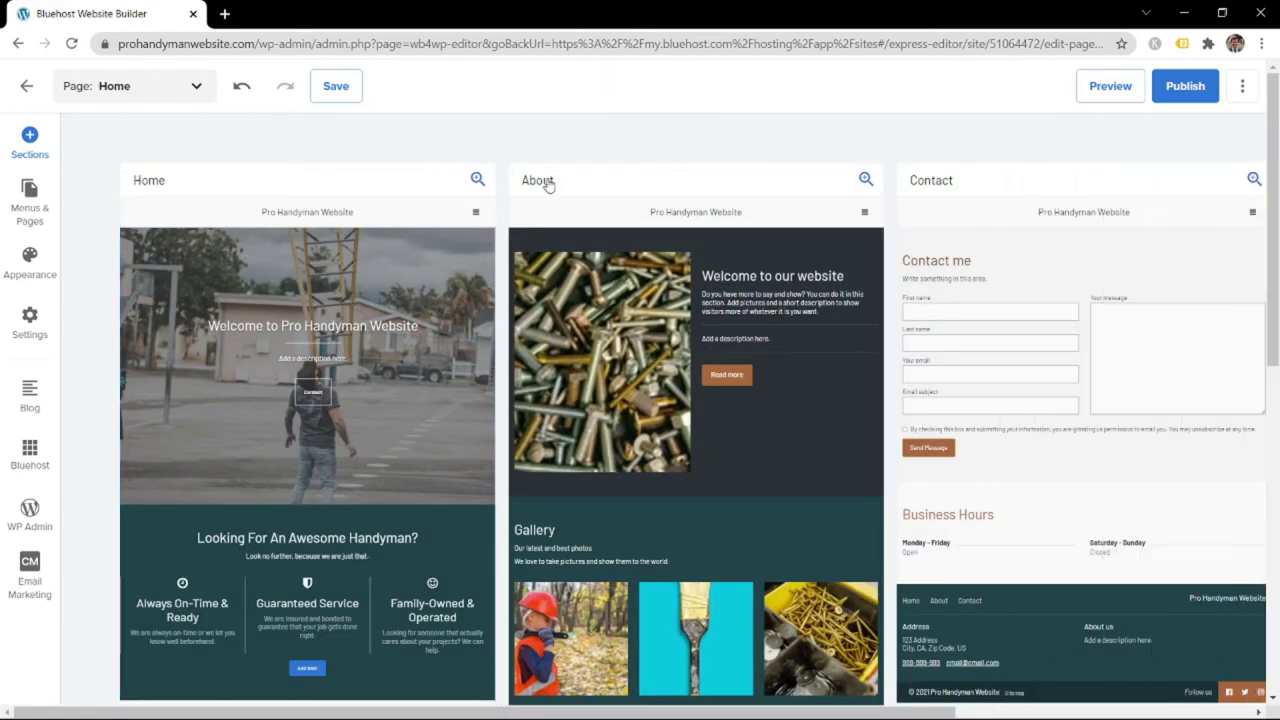
pyautogui.click(548, 183)
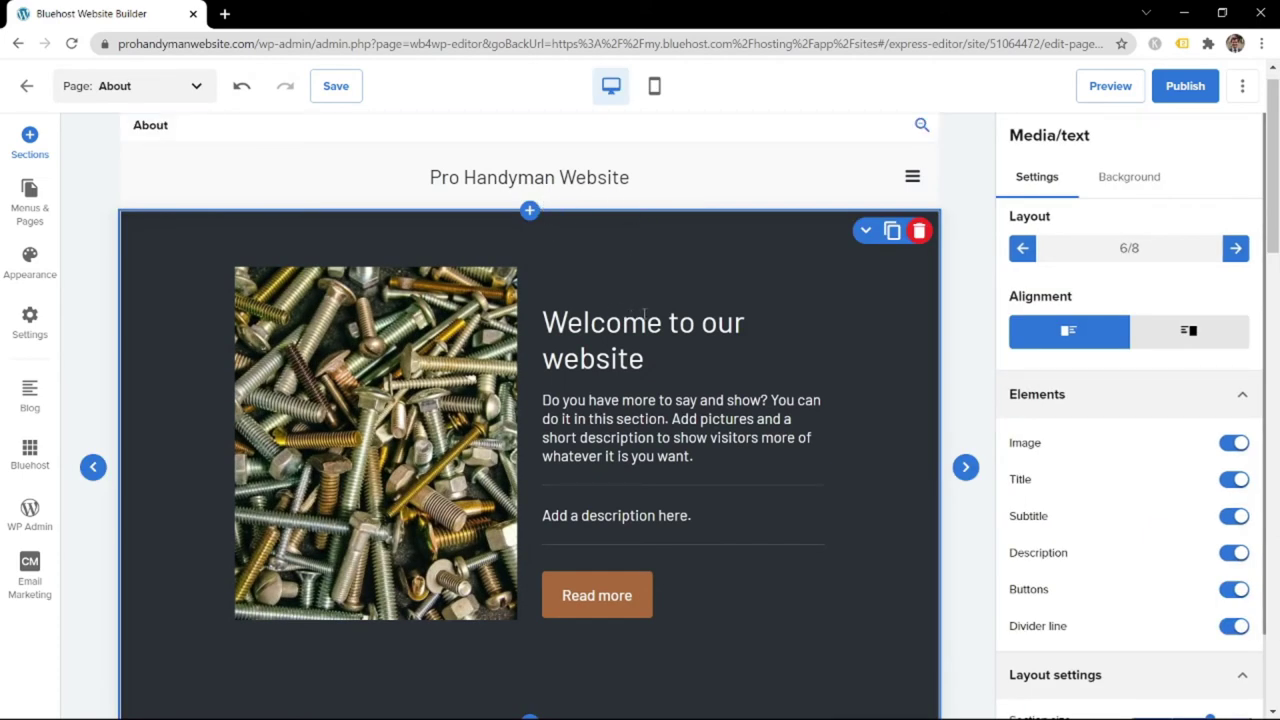
# Start replacing the image in the welcome section and search the photo library for "handyman"
pyautogui.moveTo(334, 398)
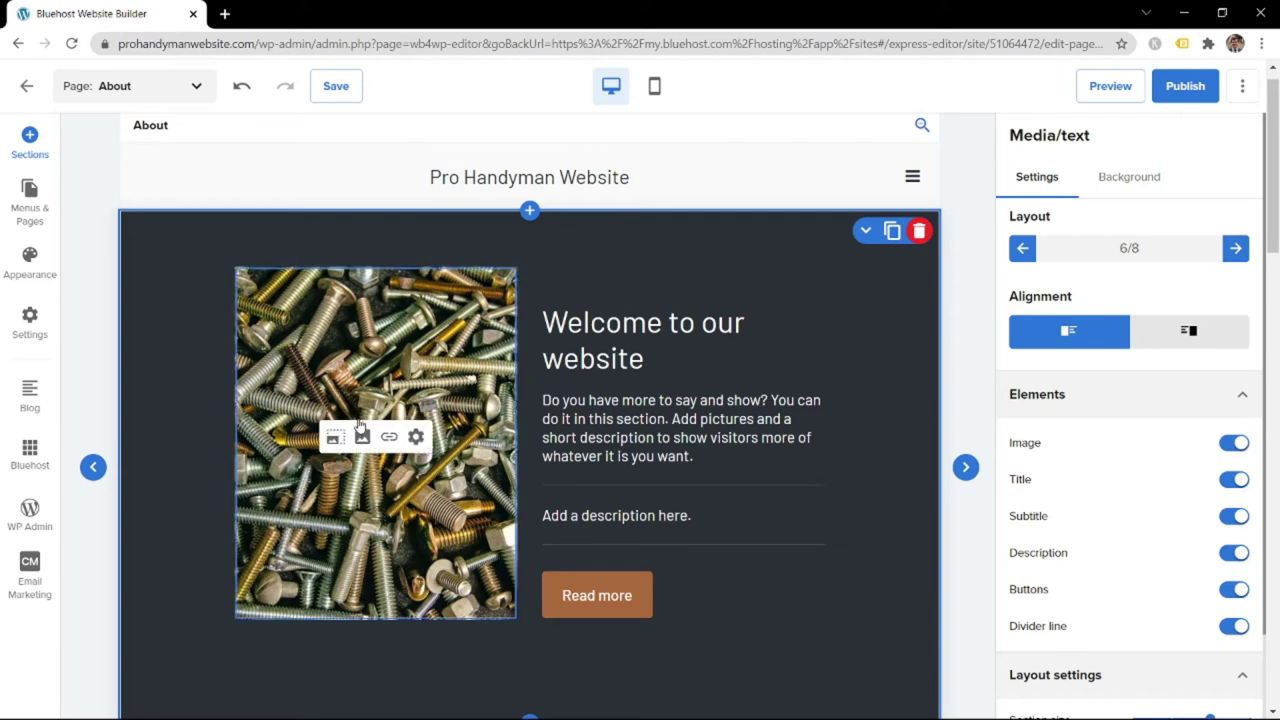
pyautogui.click(362, 436)
pyautogui.click(771, 174)
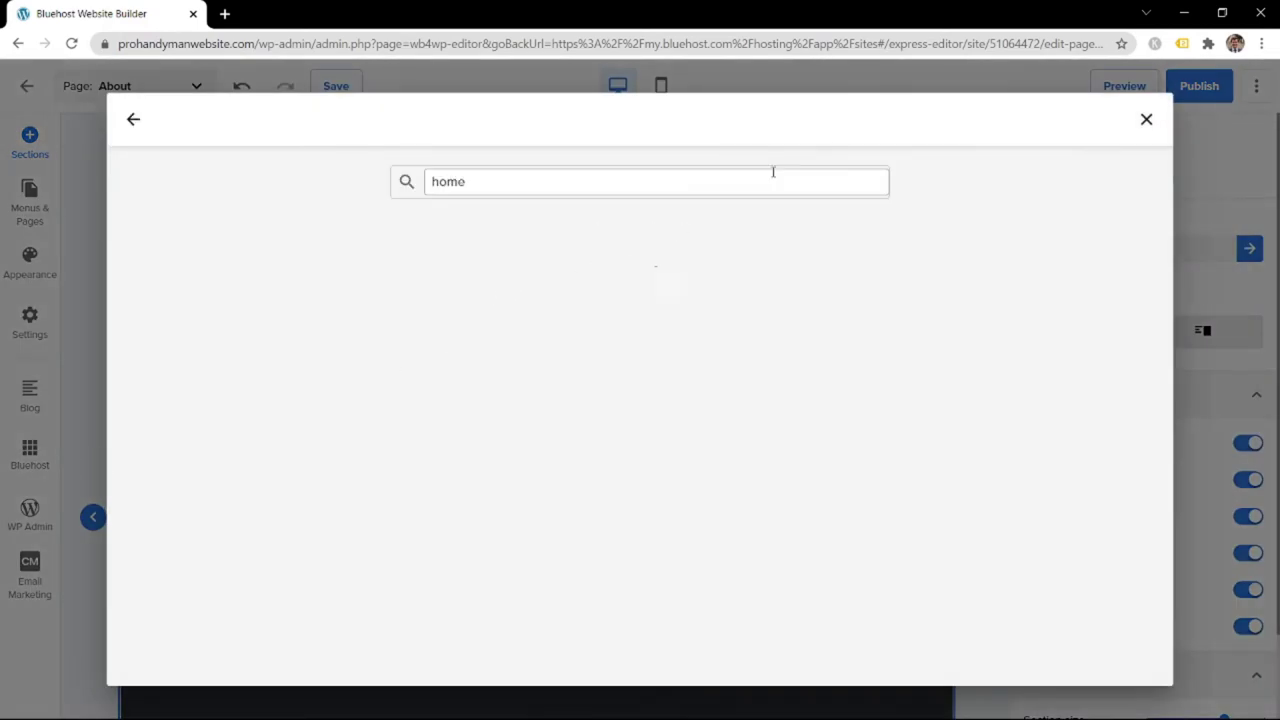
pyautogui.tripleClick(634, 186)
pyautogui.write('ha')
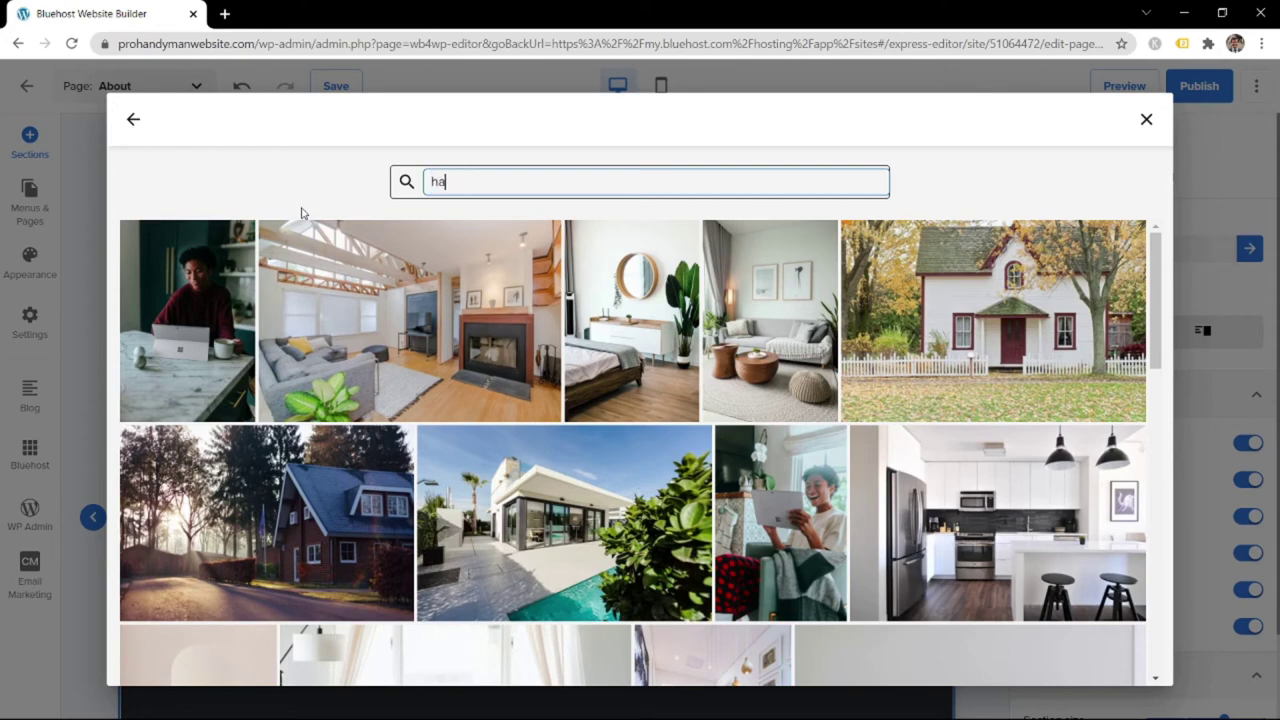
pyautogui.write('ndyman')
# Use the photo of the man in a plaid shirt holding a yellow hard hat as the section's image
pyautogui.scroll(-3, 427, 294)
pyautogui.scroll(-2, 430, 285)
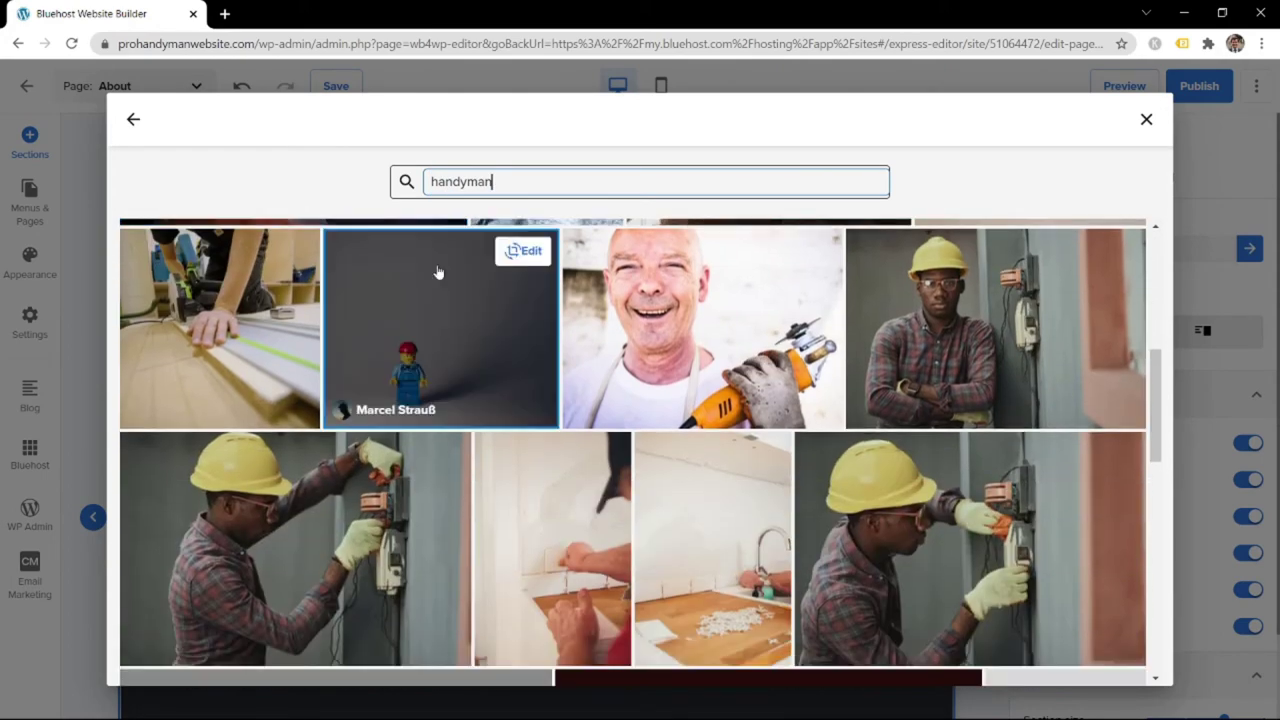
pyautogui.scroll(-3, 892, 334)
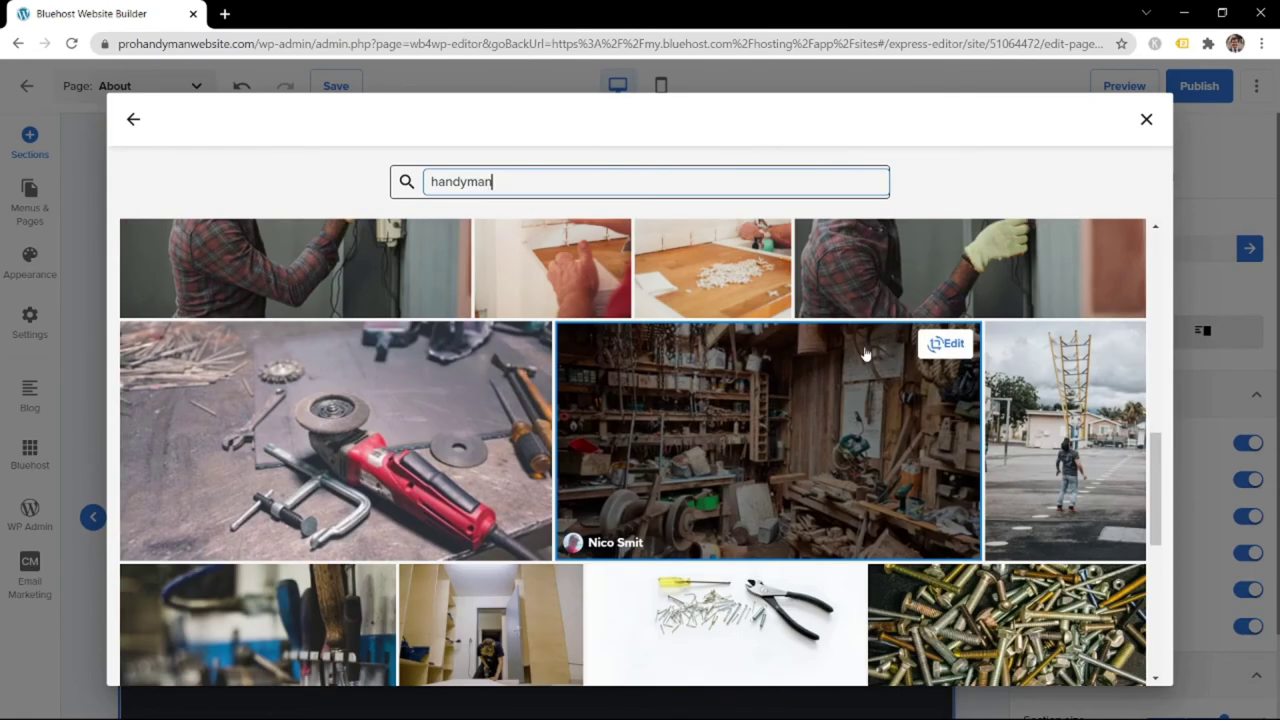
pyautogui.scroll(-6, 866, 354)
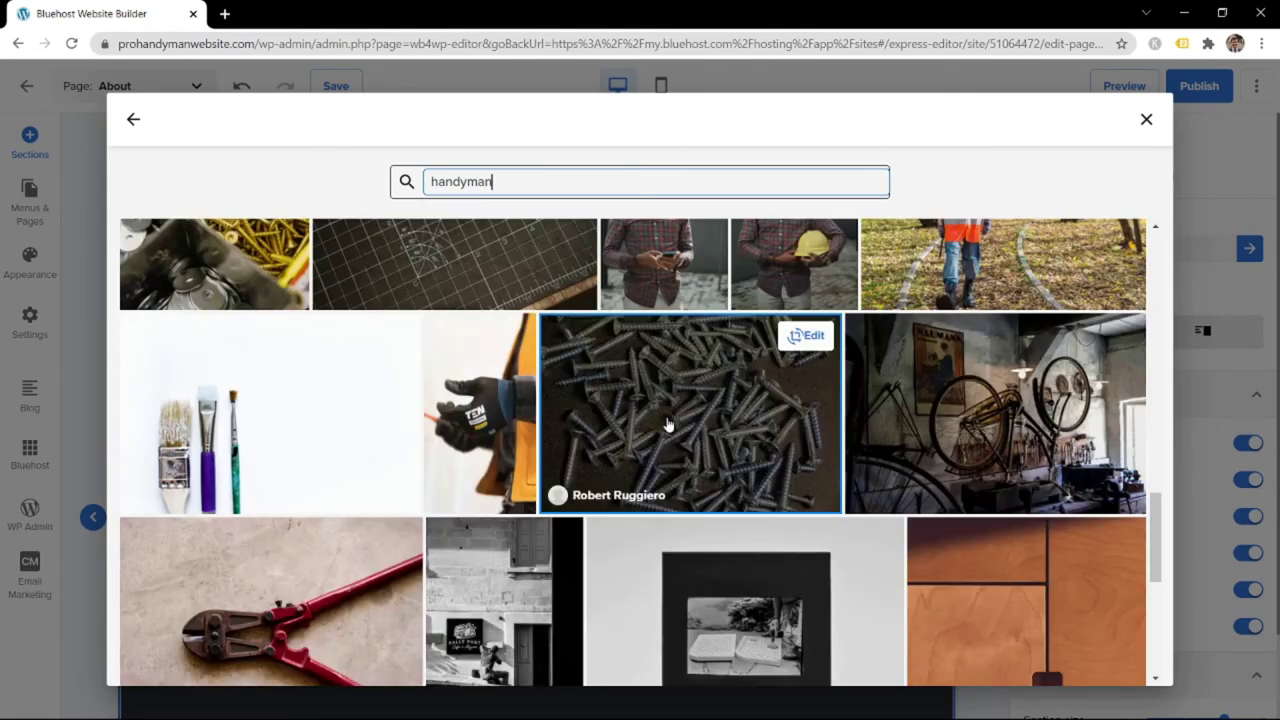
pyautogui.scroll(3, 660, 422)
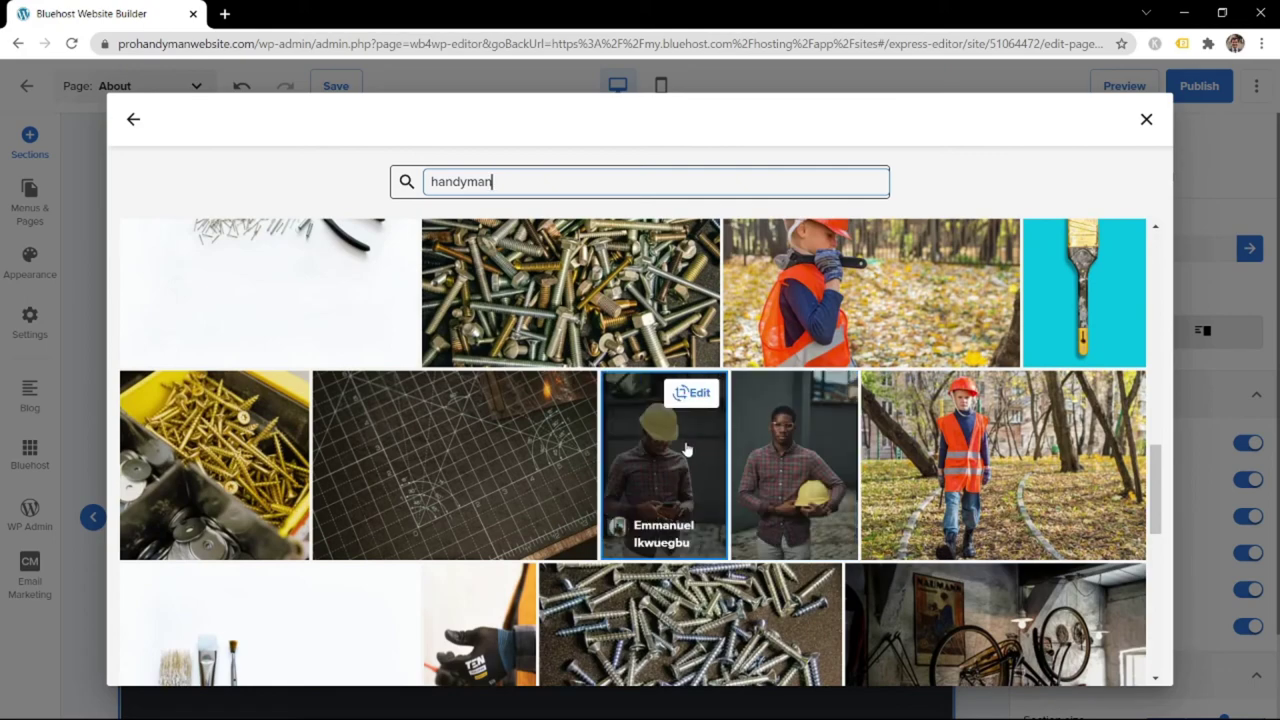
pyautogui.click(765, 440)
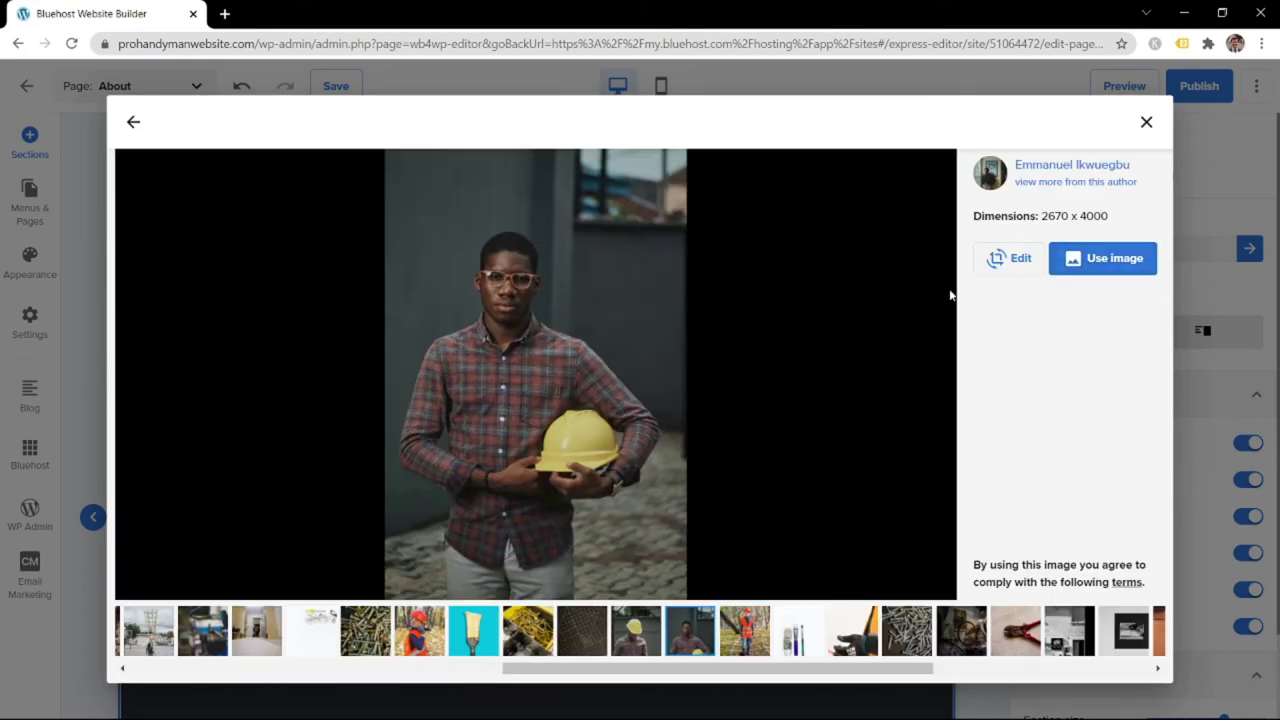
pyautogui.moveTo(950, 295)
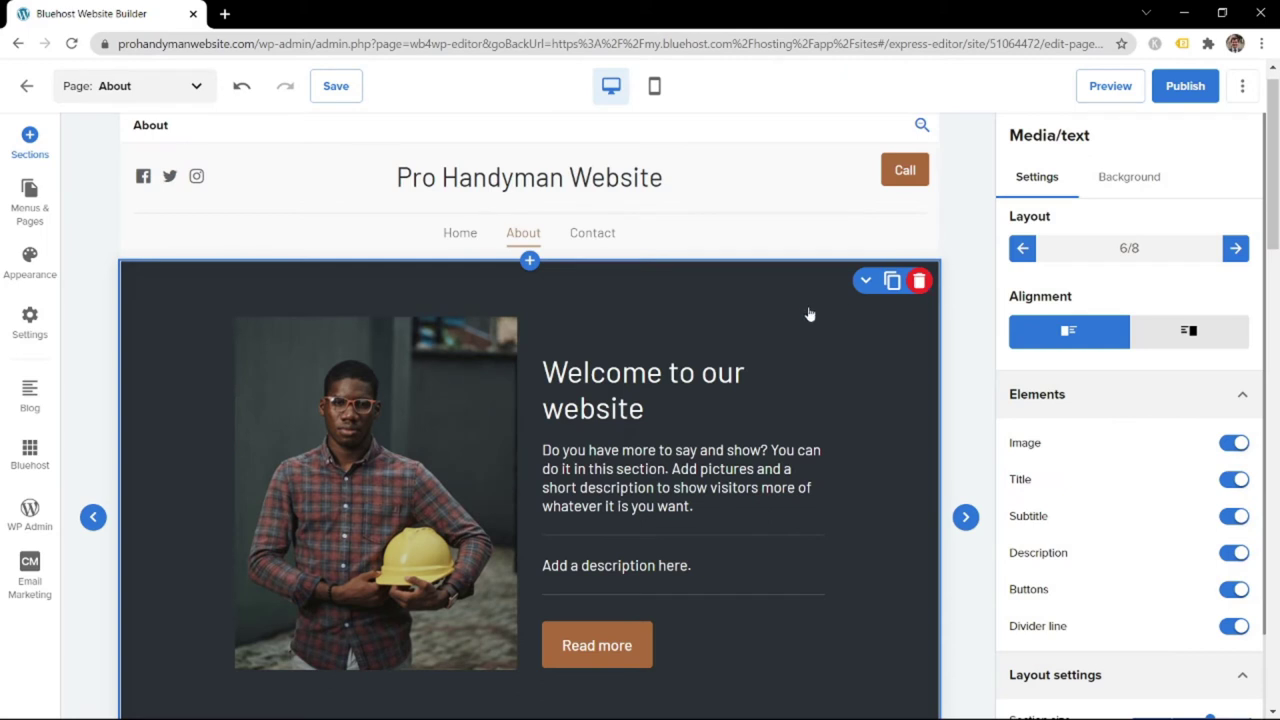
# Hide the welcome section's subtitle and change its title to "Looking For A Quality Handyman?"
pyautogui.scroll(-1, 805, 315)
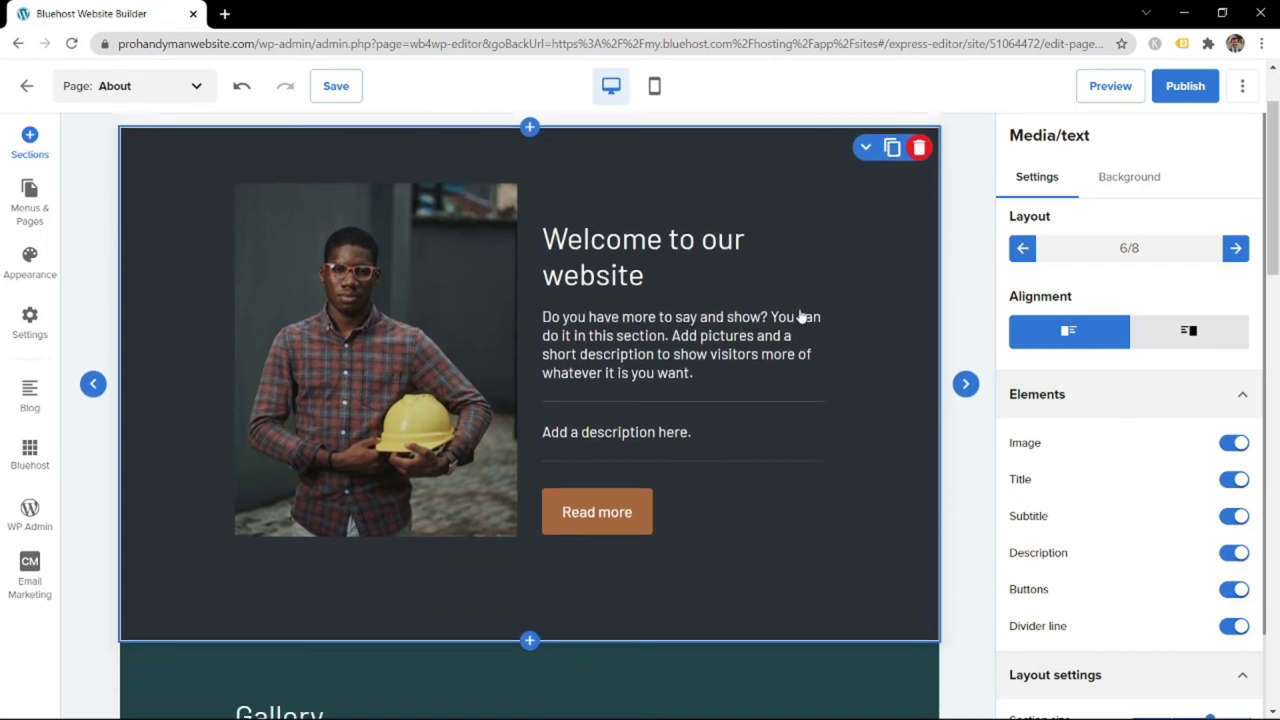
pyautogui.click(625, 247)
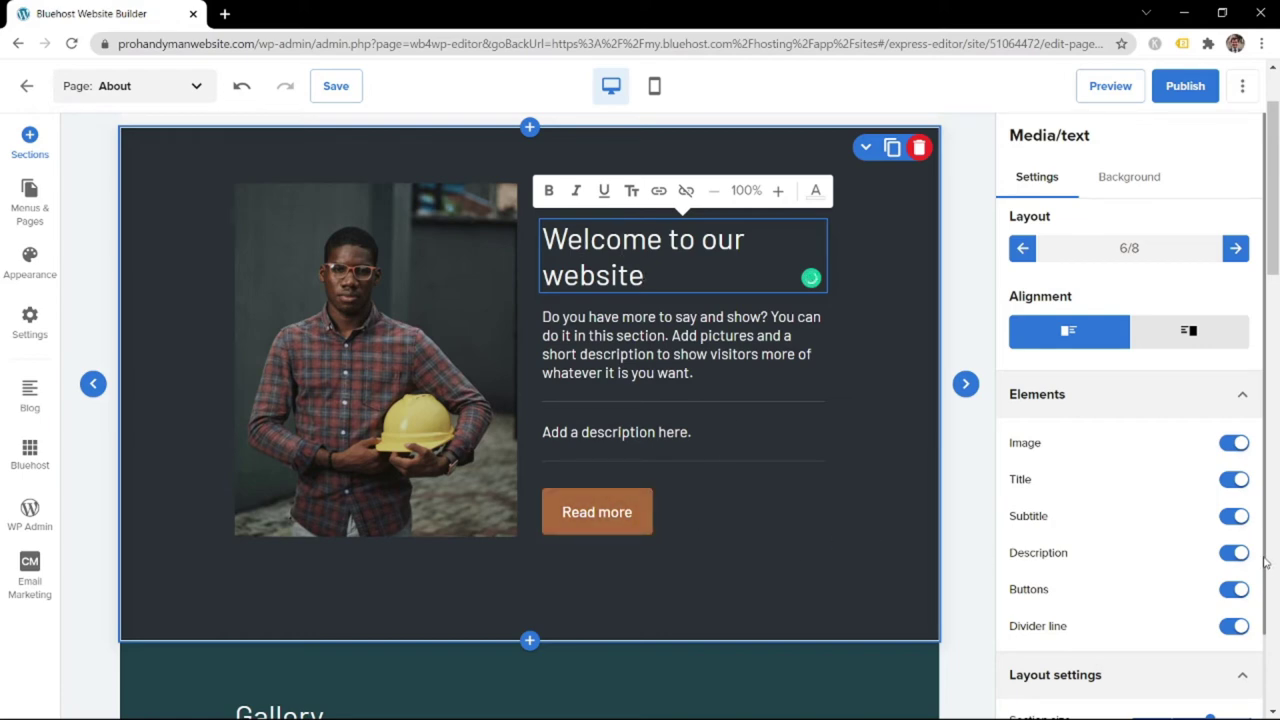
pyautogui.click(1226, 516)
pyautogui.hotkey('ctrl', 'a')
pyautogui.write('Looking For A Quality Handyman?')
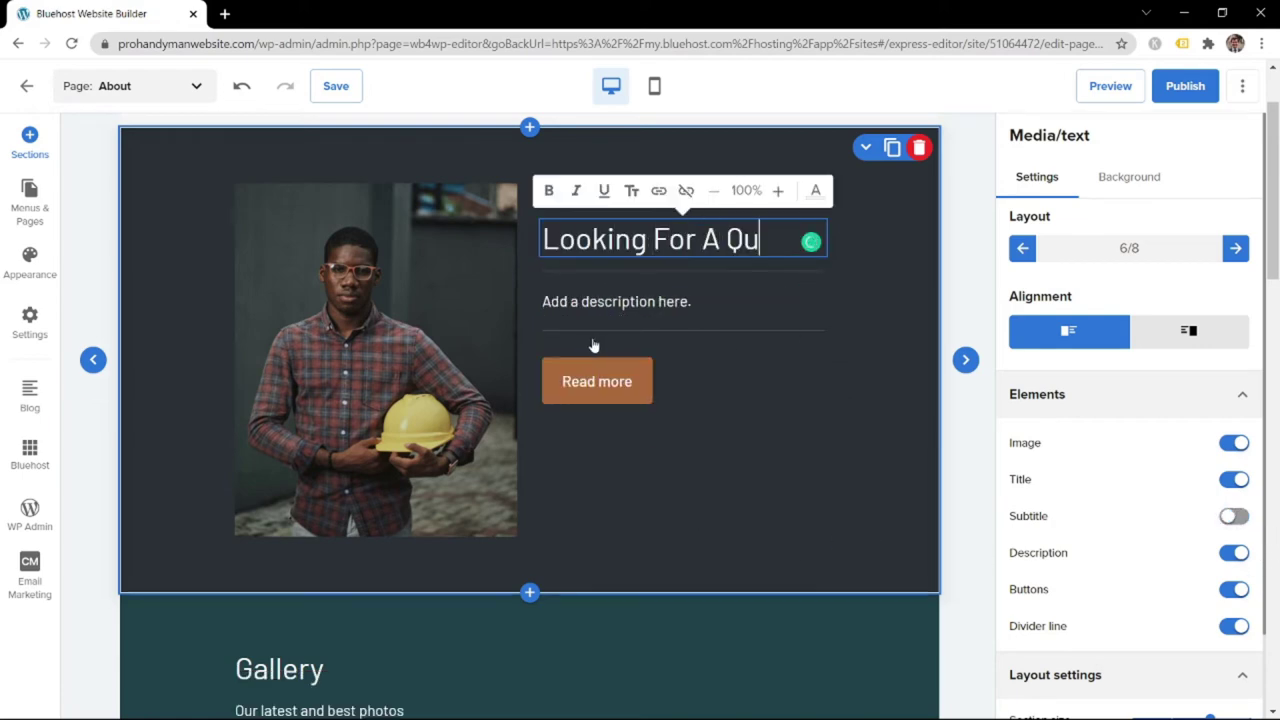
# Replace the placeholder description with "About Pro Handyman Website. We are a handyman website tutorial showing handymen"
pyautogui.click(592, 338)
pyautogui.write('About Pro Handyman Website. We are a handyman website tutorial showing peo')
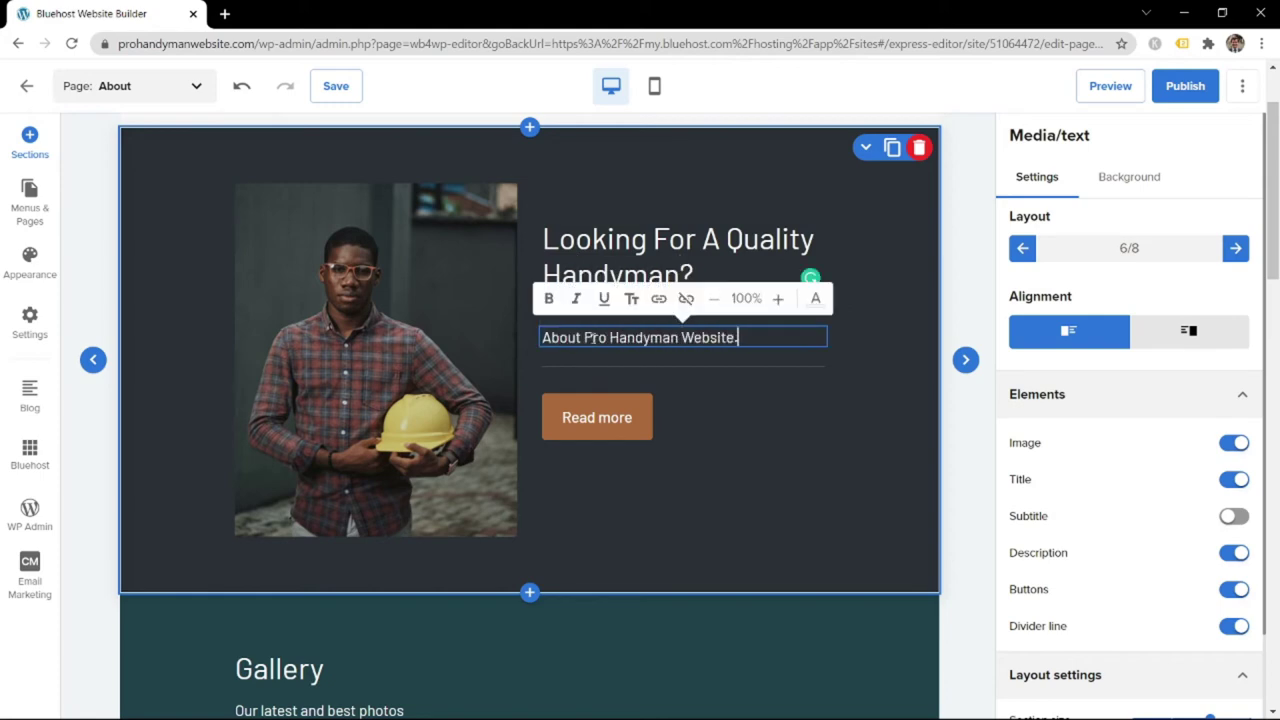
pyautogui.press('BackSpace')
pyautogui.press('BackSpace')
pyautogui.press('BackSpace')
pyautogui.write('handymen')
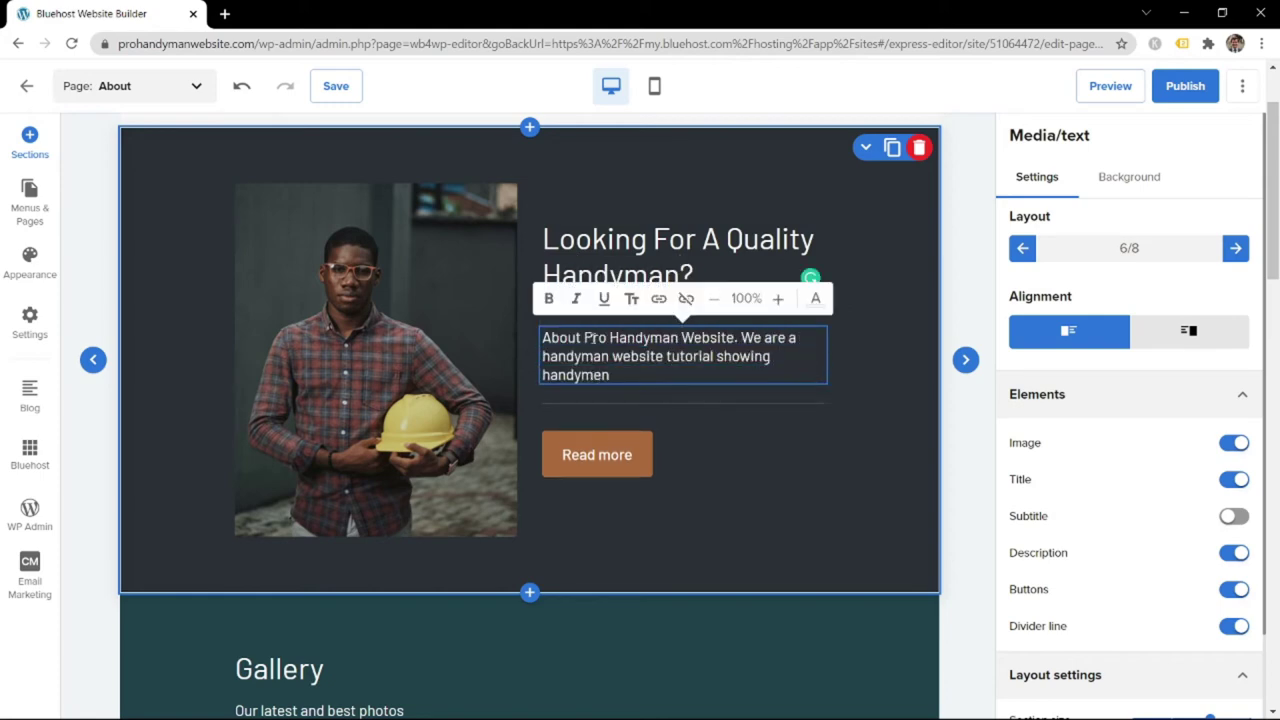
# Continue the description with "and women how to make their own awesome website without having to pay ridiculous prices for someone else"
pyautogui.write(' and women how to make their own awesome website witho')
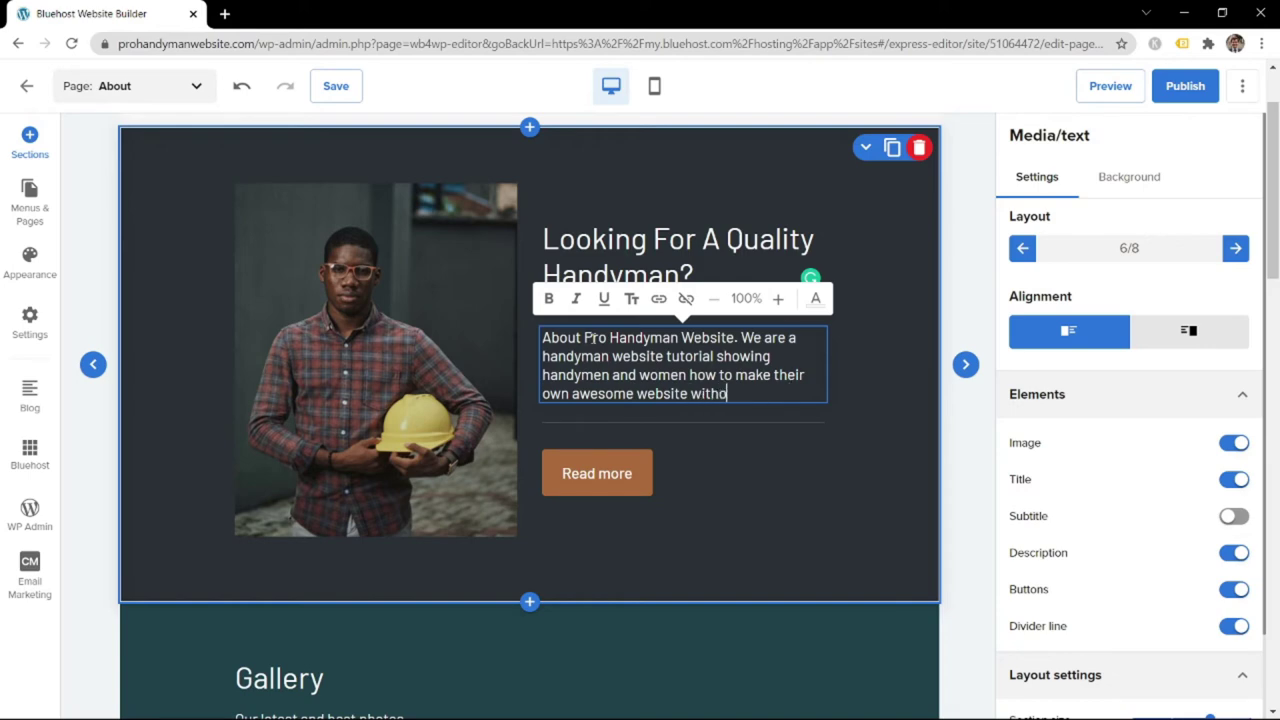
pyautogui.write('ut having to pay ridiculous prices for someone else')
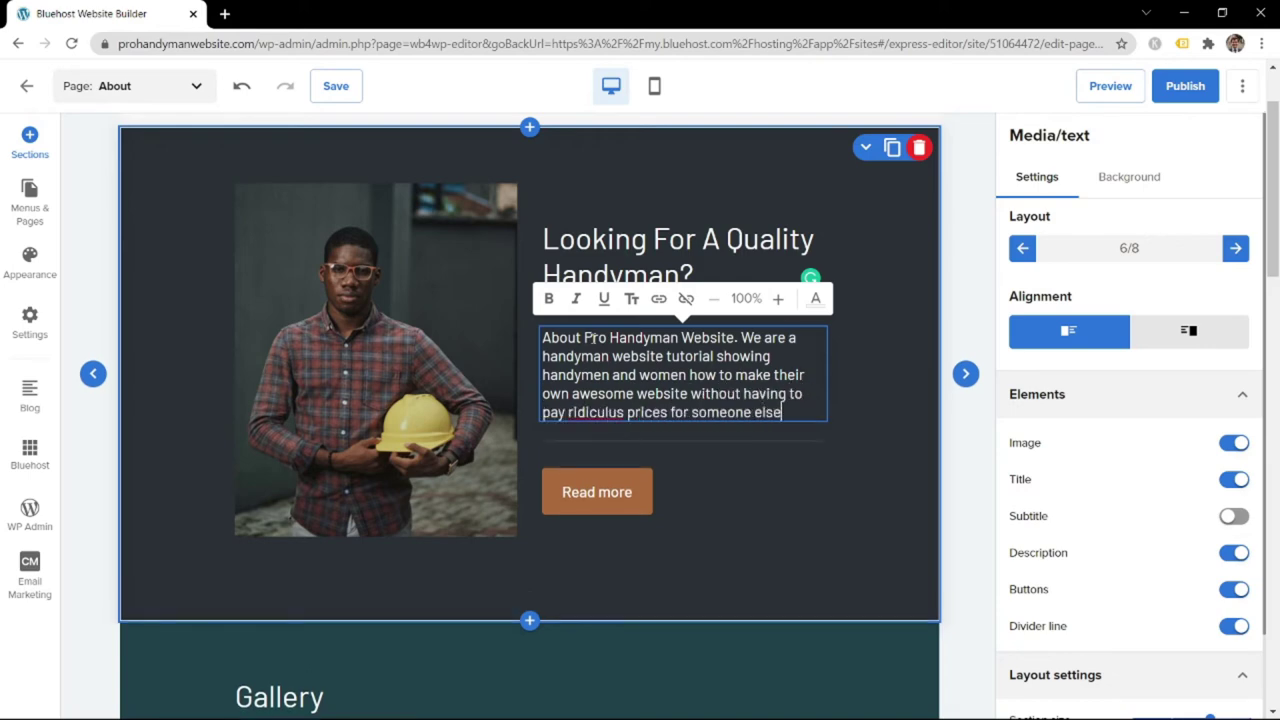
# End the description with "to make it for them. If you like this content hit the like button. :) Thanks" and correct the spelling of "ridiculous"
pyautogui.write(' to make it for them. If you like this content')
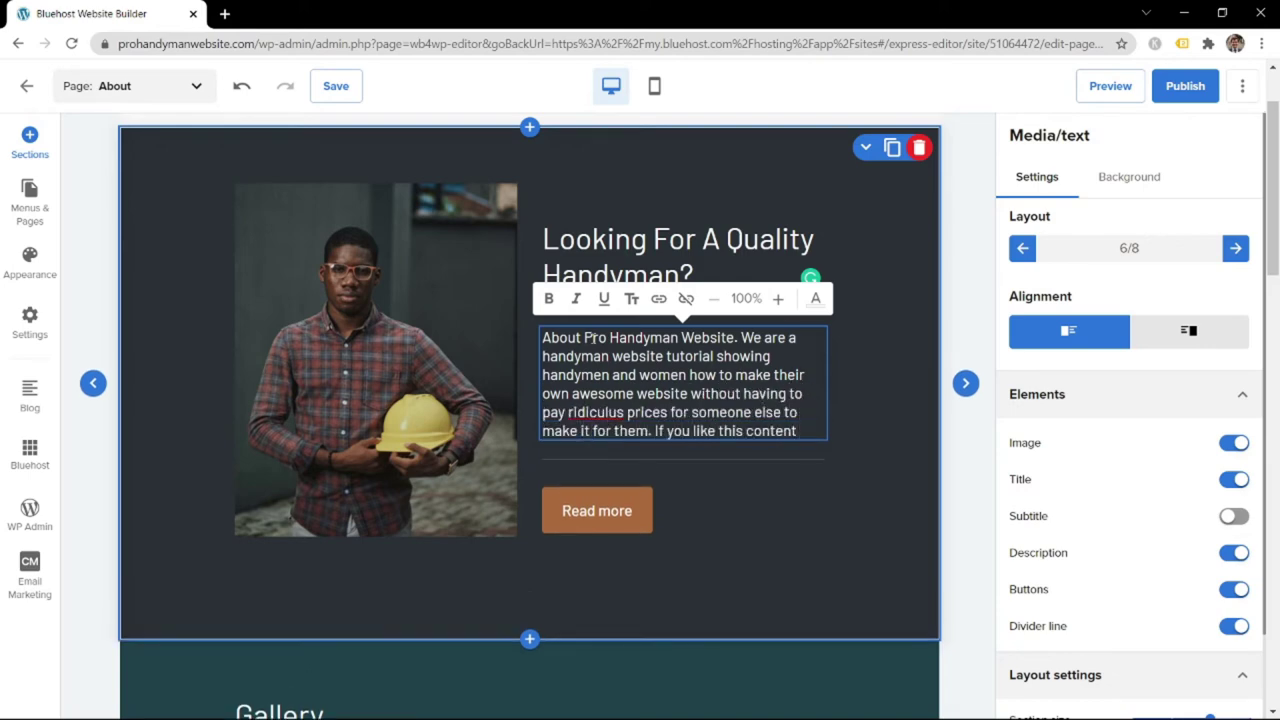
pyautogui.write(' hit the like button. :) Thanks')
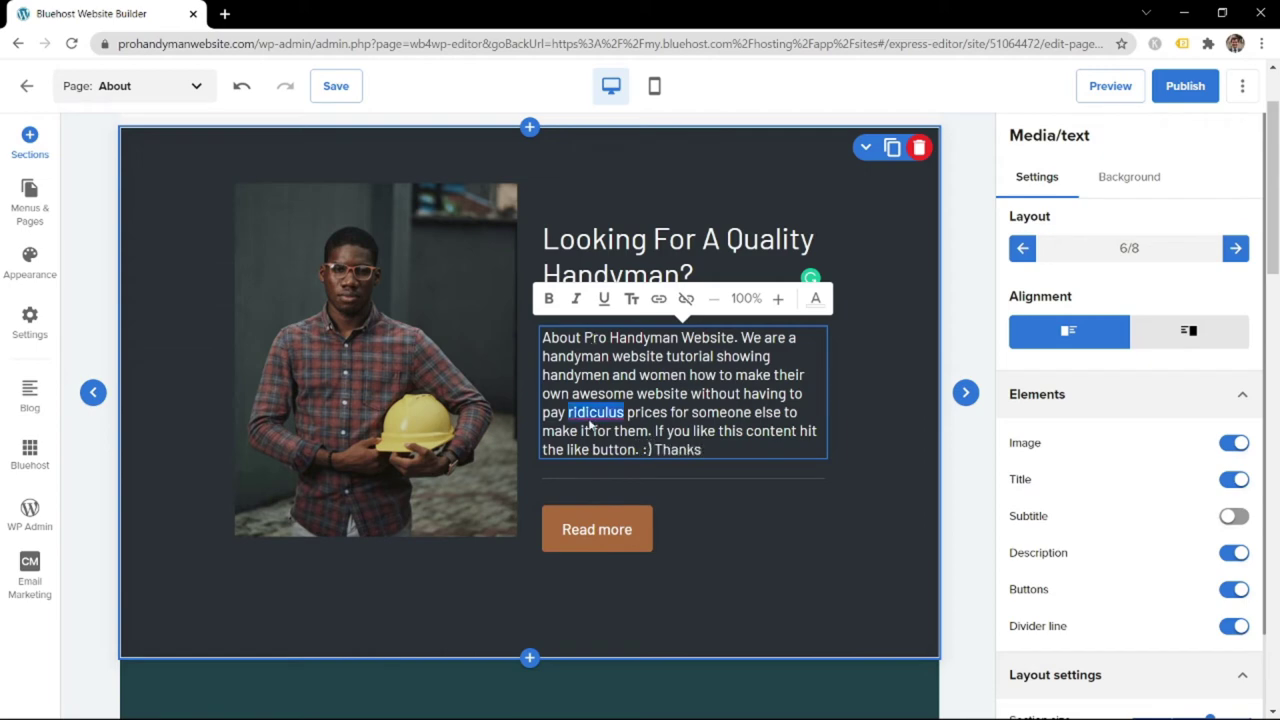
pyautogui.click(601, 535)
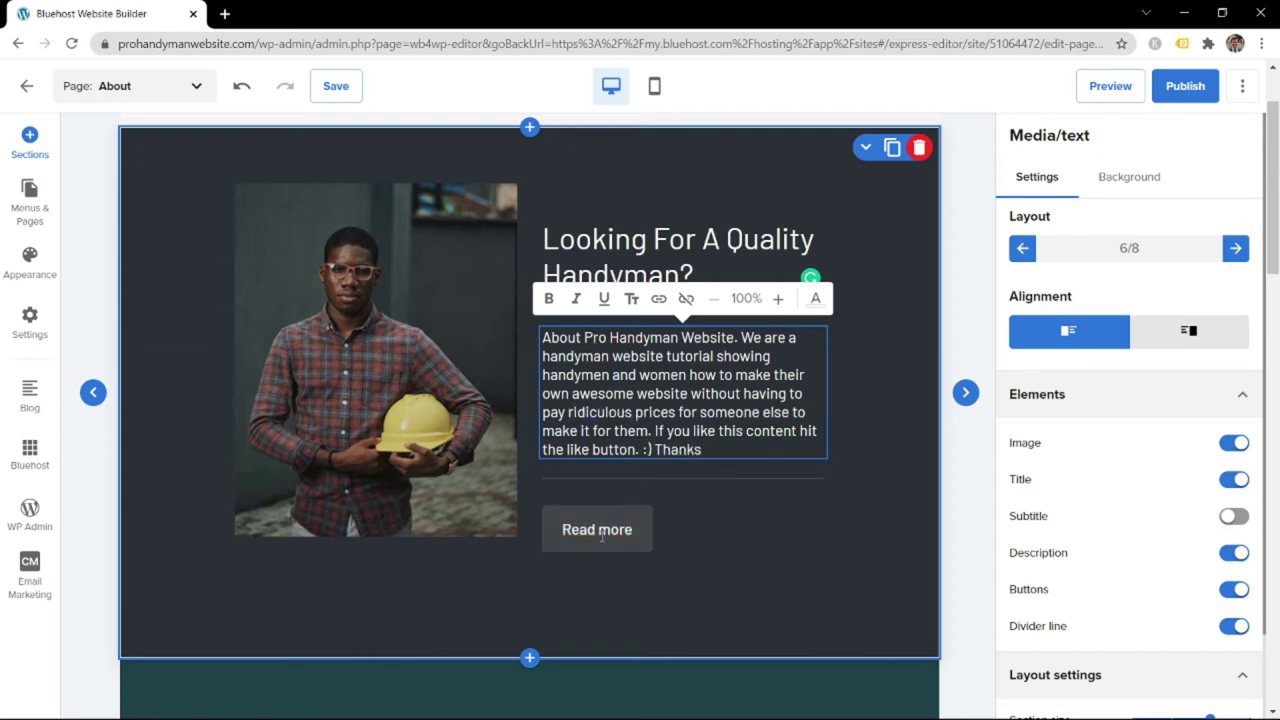
pyautogui.click(686, 512)
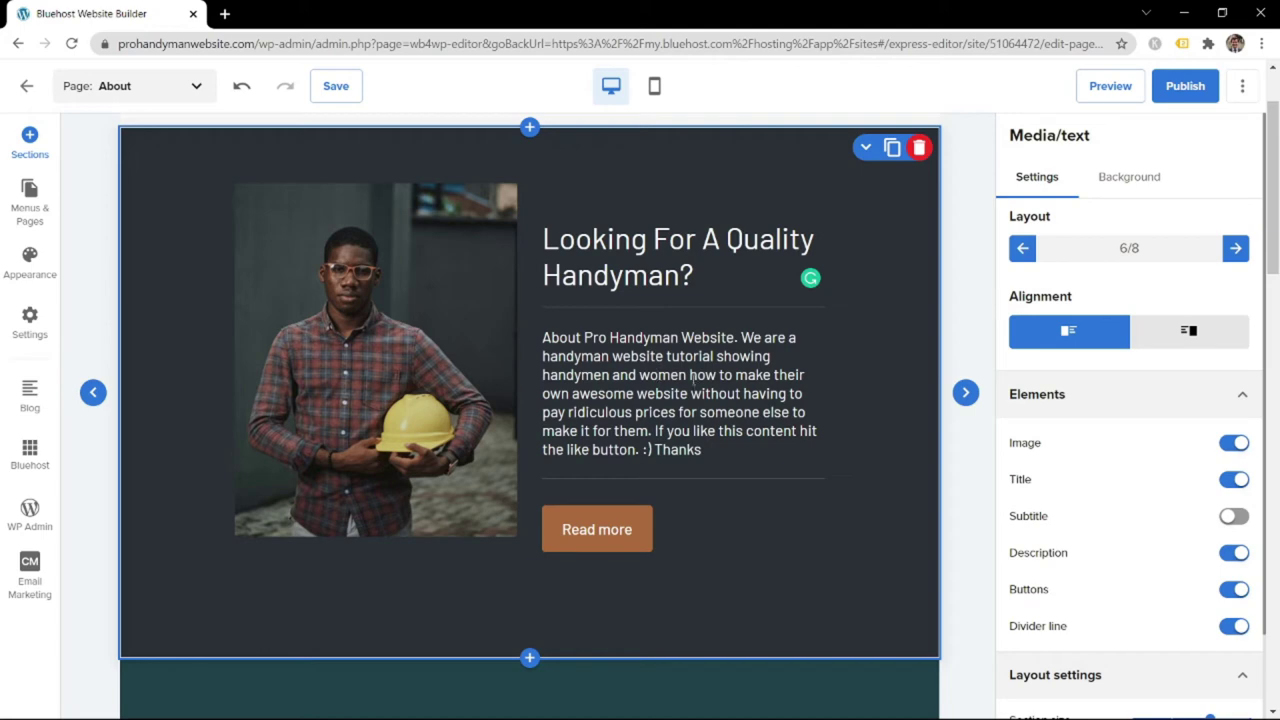
# Rename the "Read more" button to "Contact" and link it to the Contact page, with opening in a new tab turned off
pyautogui.click(605, 529)
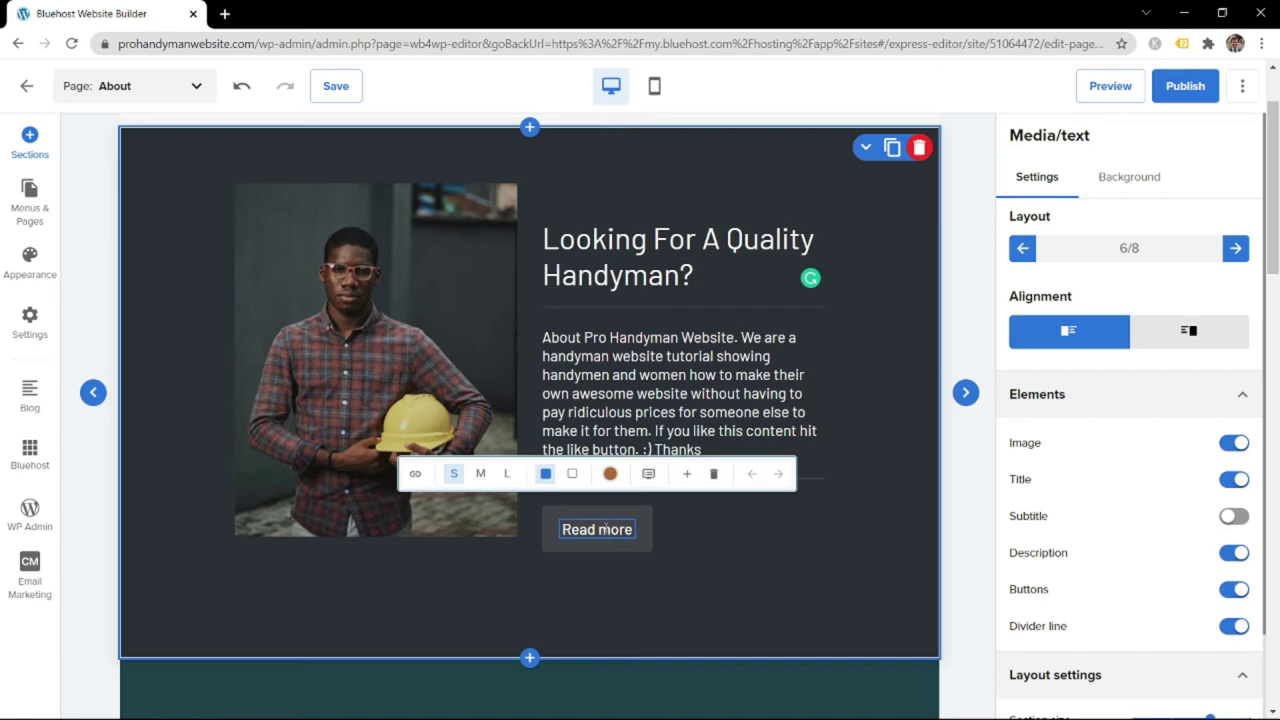
pyautogui.tripleClick(605, 529)
pyautogui.write('Contac')
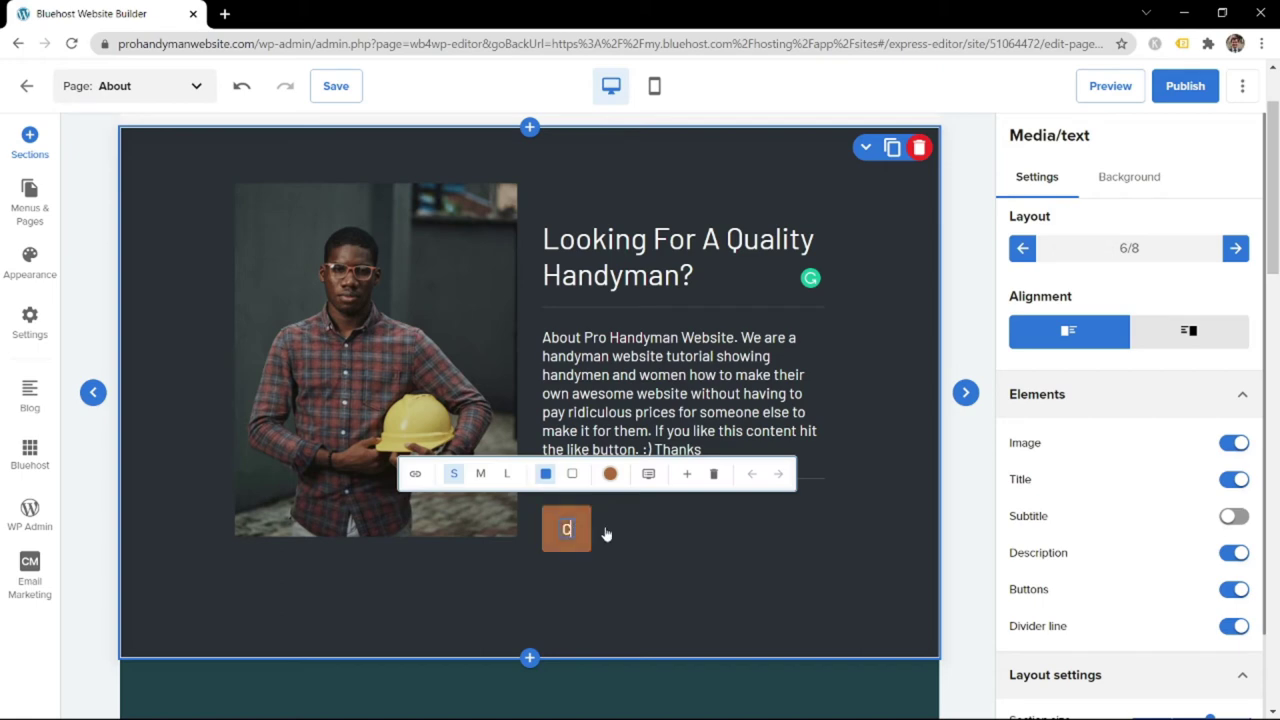
pyautogui.write('t')
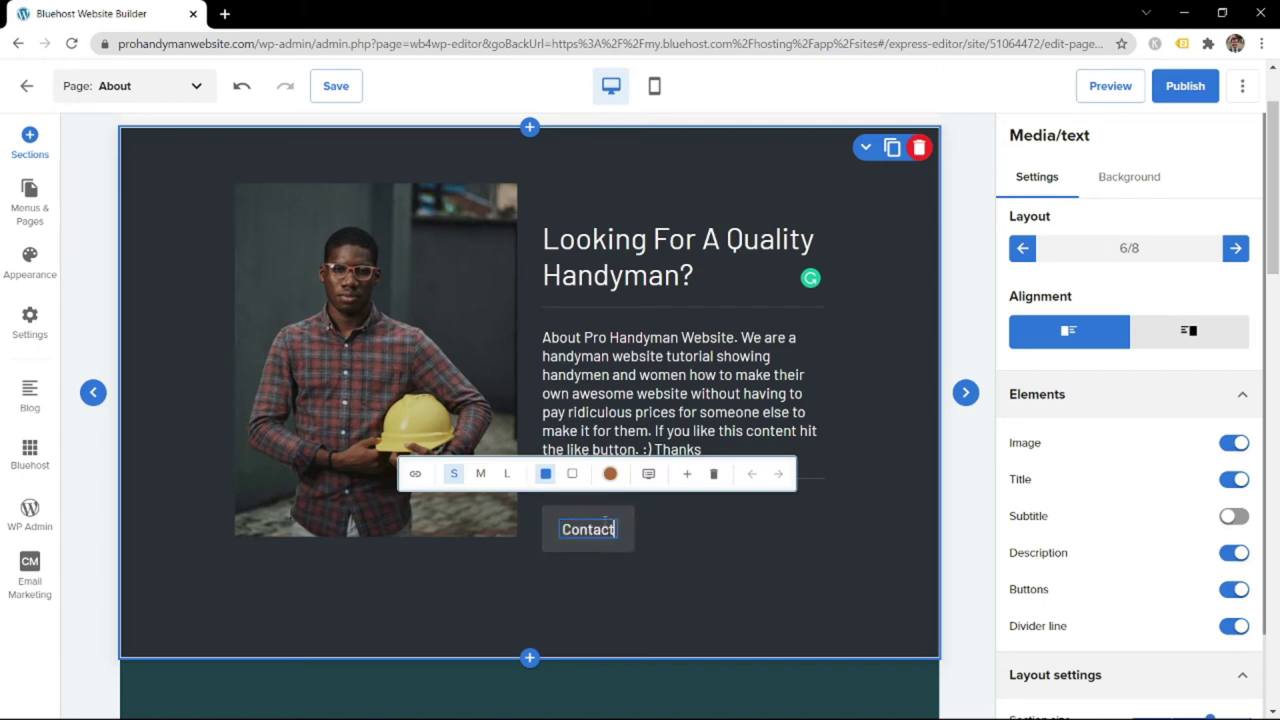
pyautogui.click(415, 473)
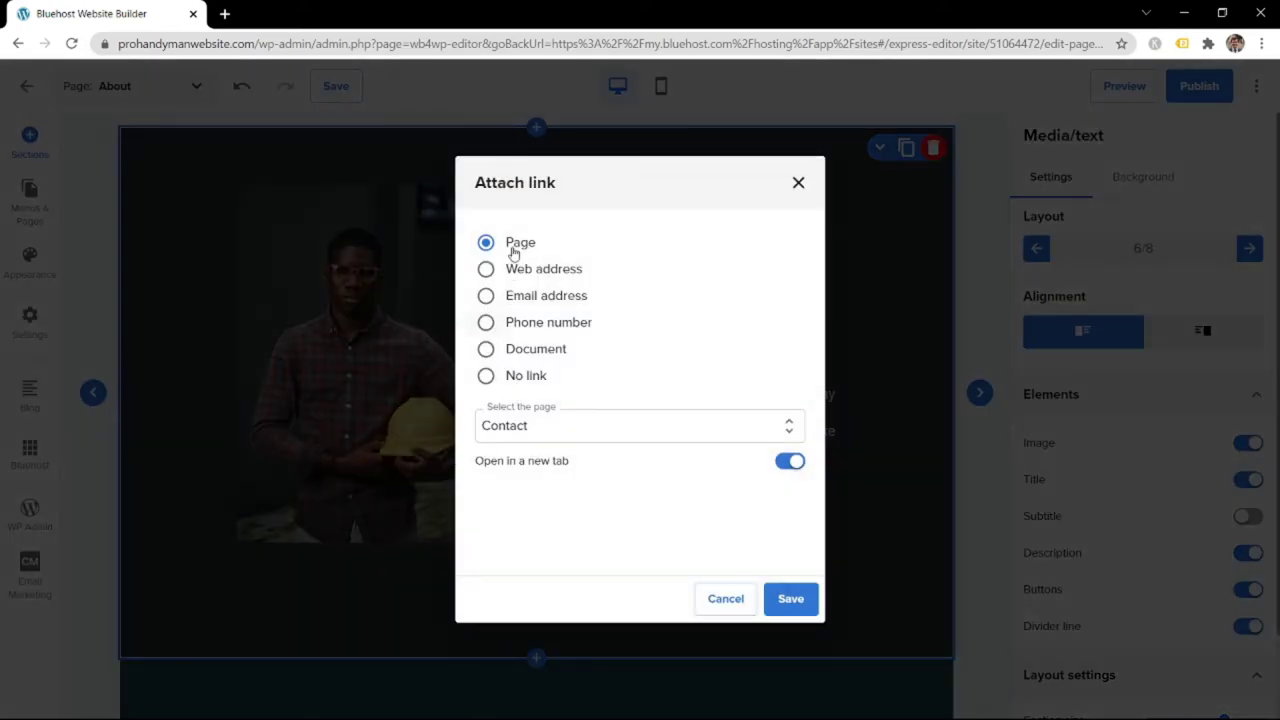
pyautogui.click(787, 471)
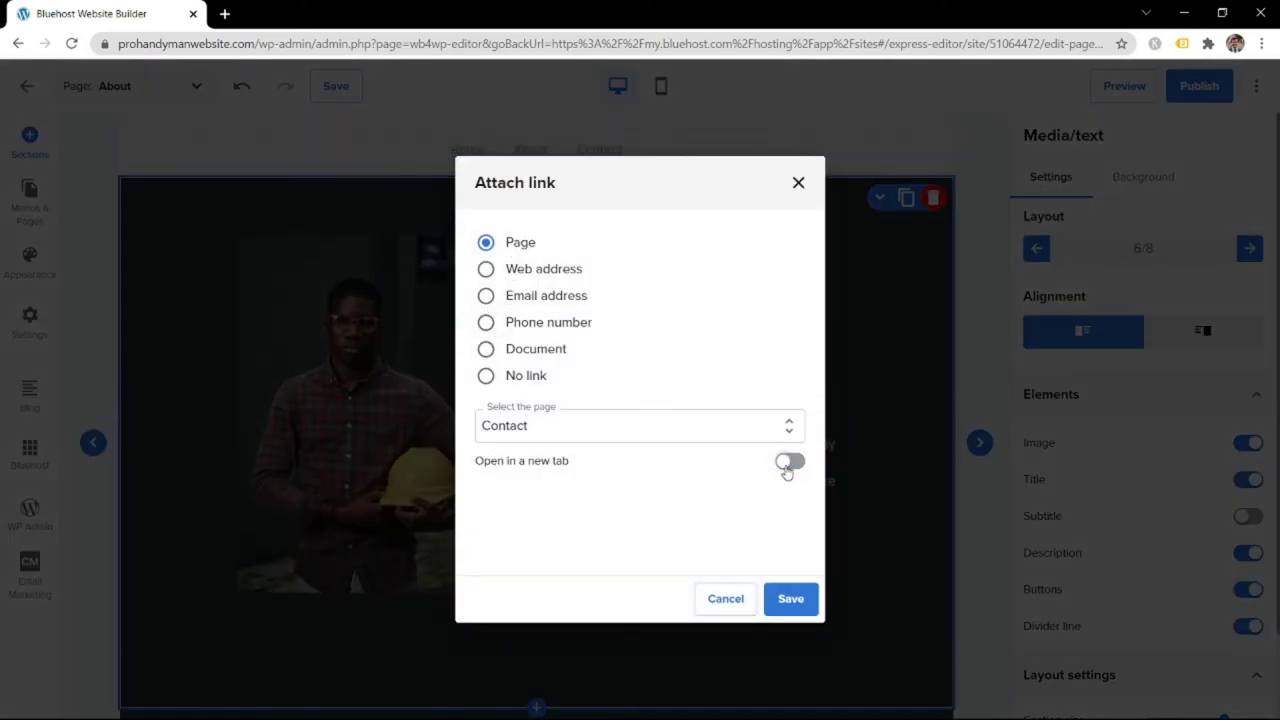
pyautogui.click(791, 598)
# Hide the subtitle of the Gallery section
pyautogui.scroll(-3, 760, 580)
pyautogui.scroll(-2, 700, 457)
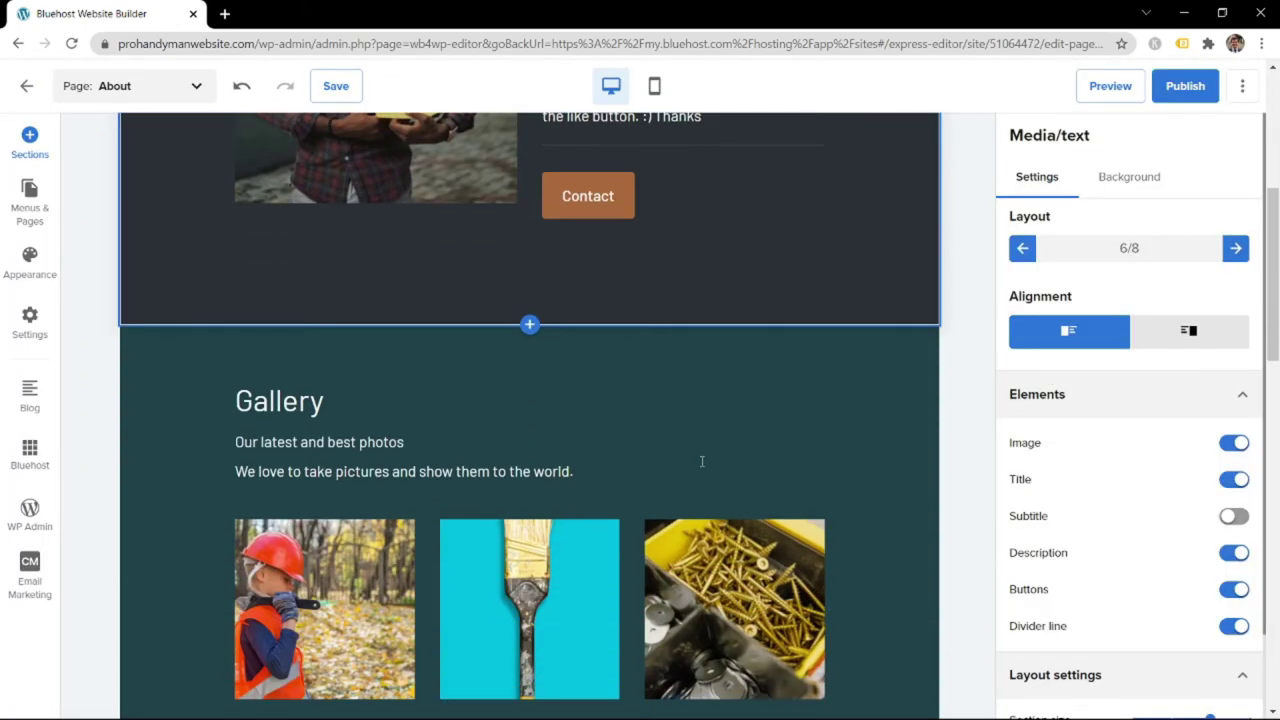
pyautogui.click(526, 434)
pyautogui.scroll(-3, 508, 423)
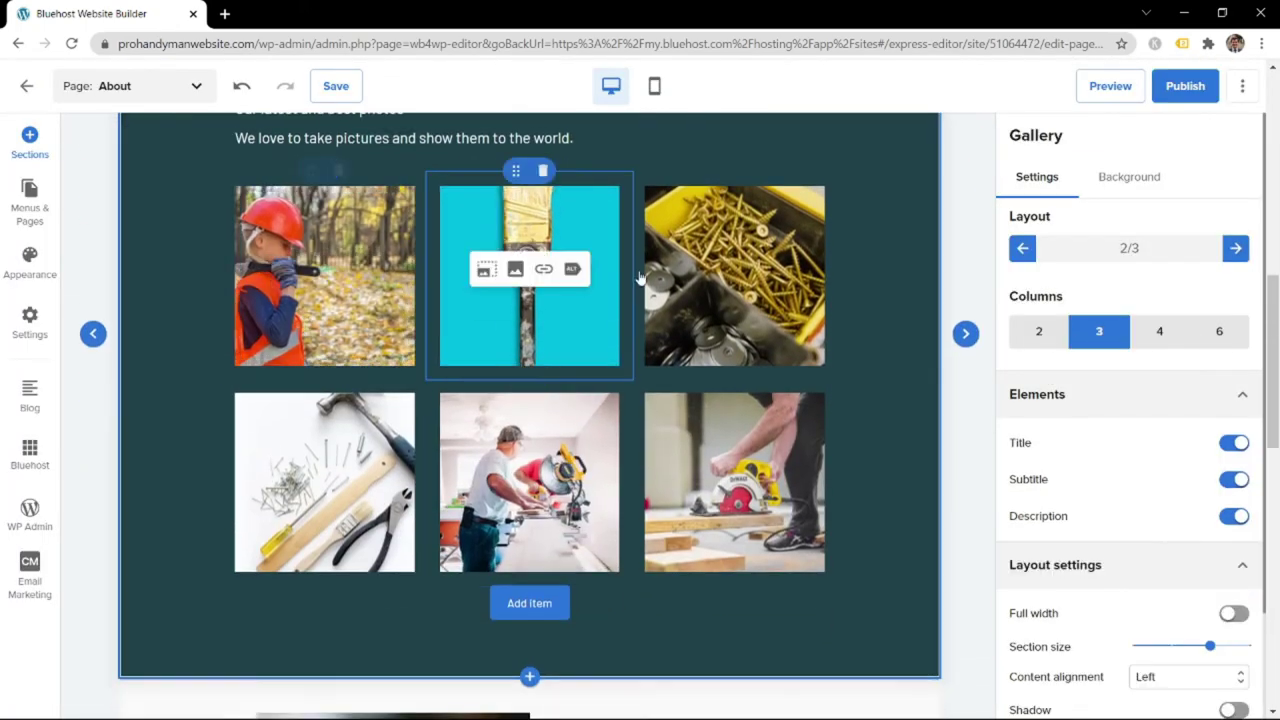
pyautogui.moveTo(335, 484)
pyautogui.scroll(2, 335, 484)
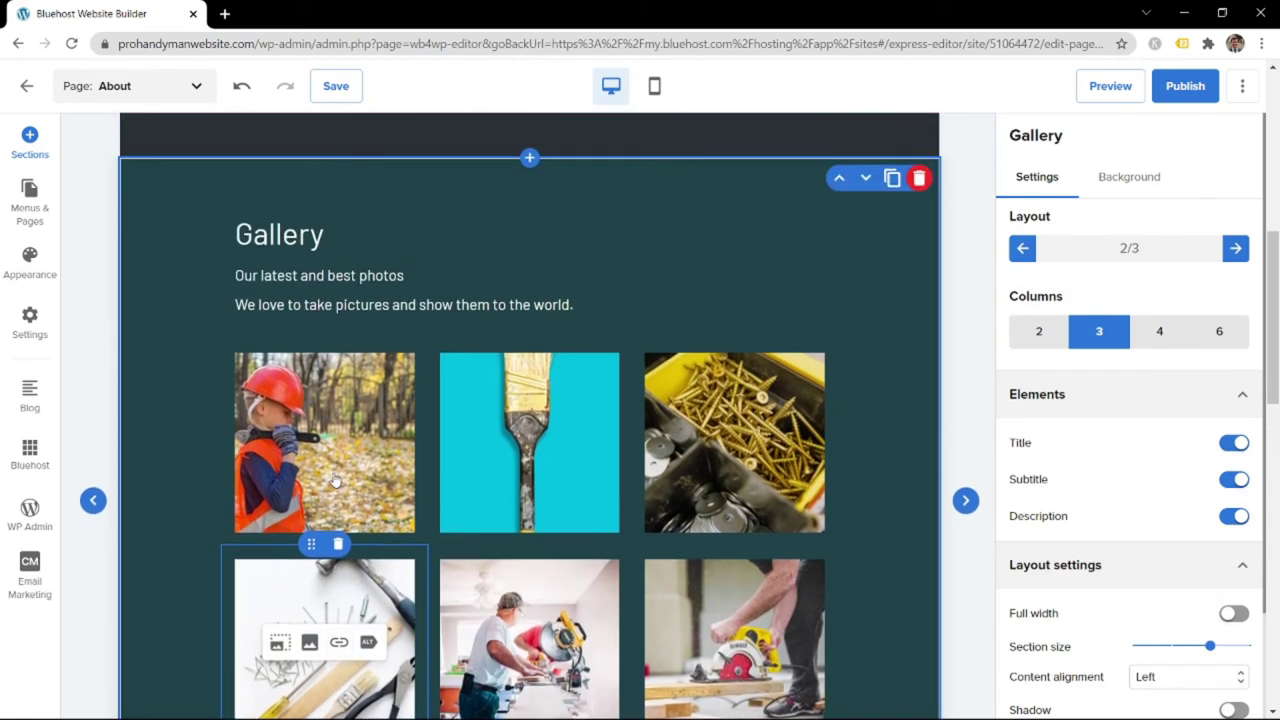
pyautogui.click(333, 276)
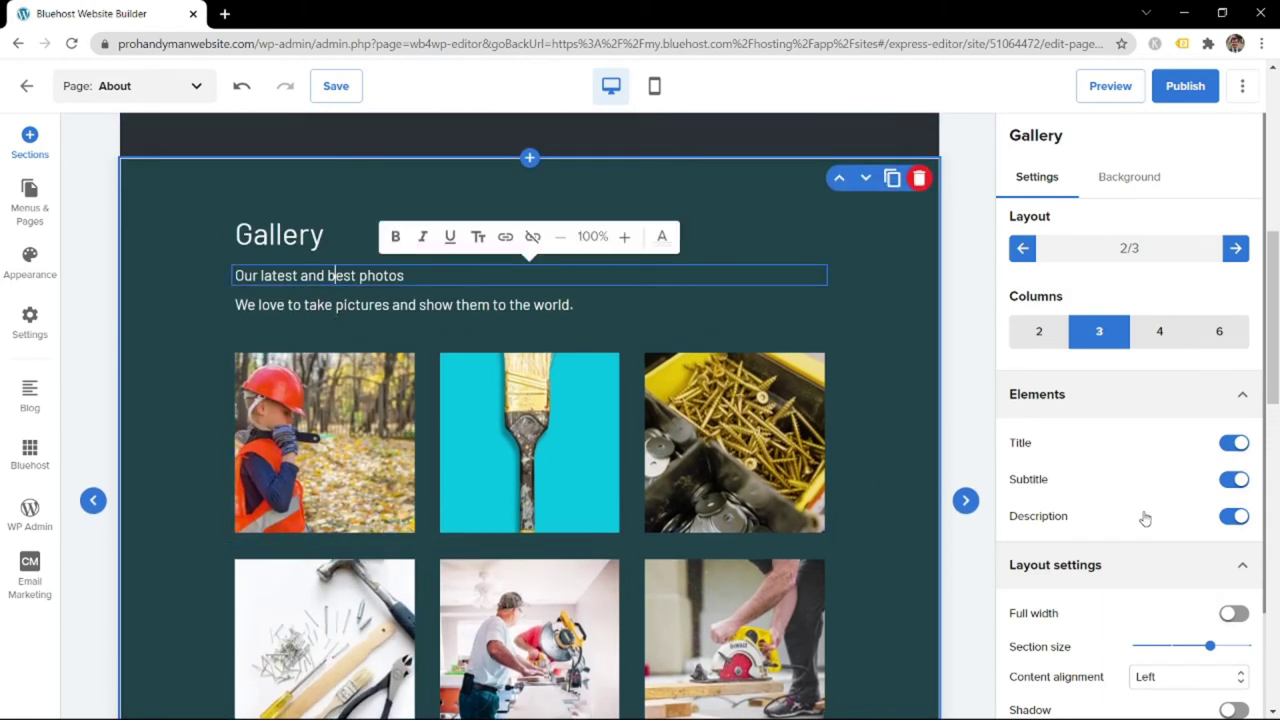
pyautogui.click(1234, 481)
# Set the Gallery section's content alignment to Center
pyautogui.scroll(-1, 1160, 486)
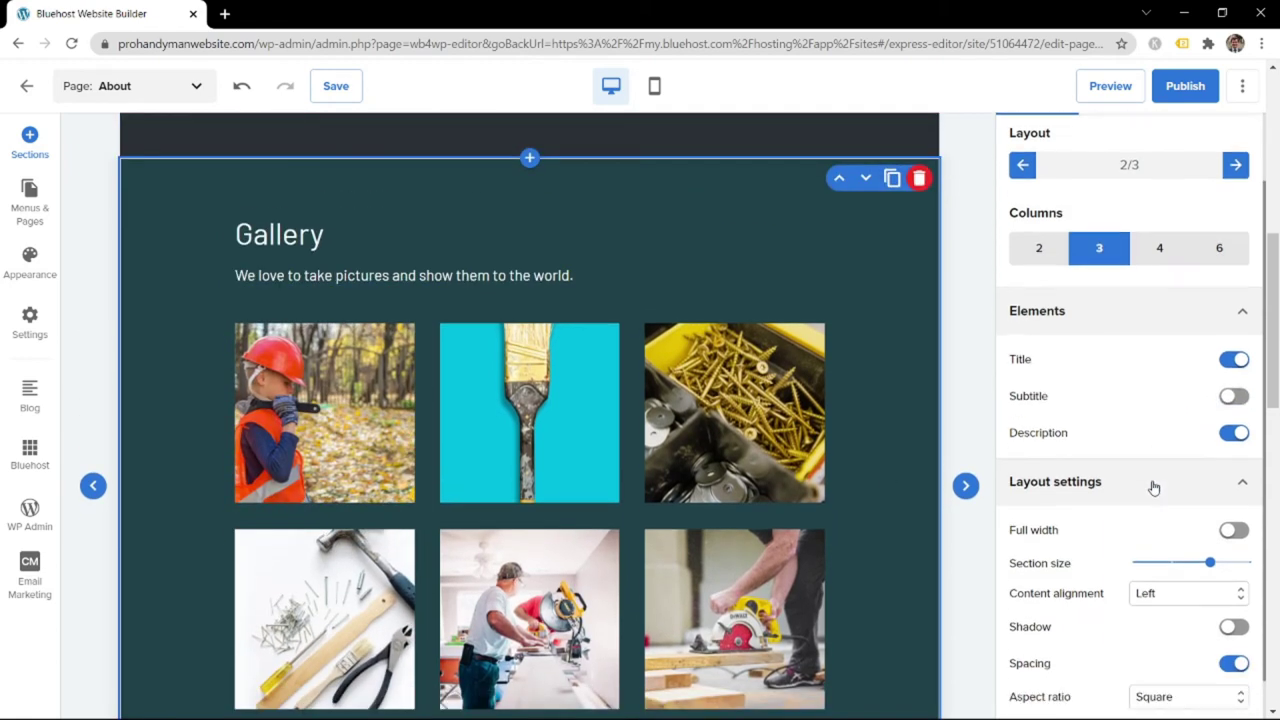
pyautogui.click(1155, 598)
pyautogui.click(1159, 627)
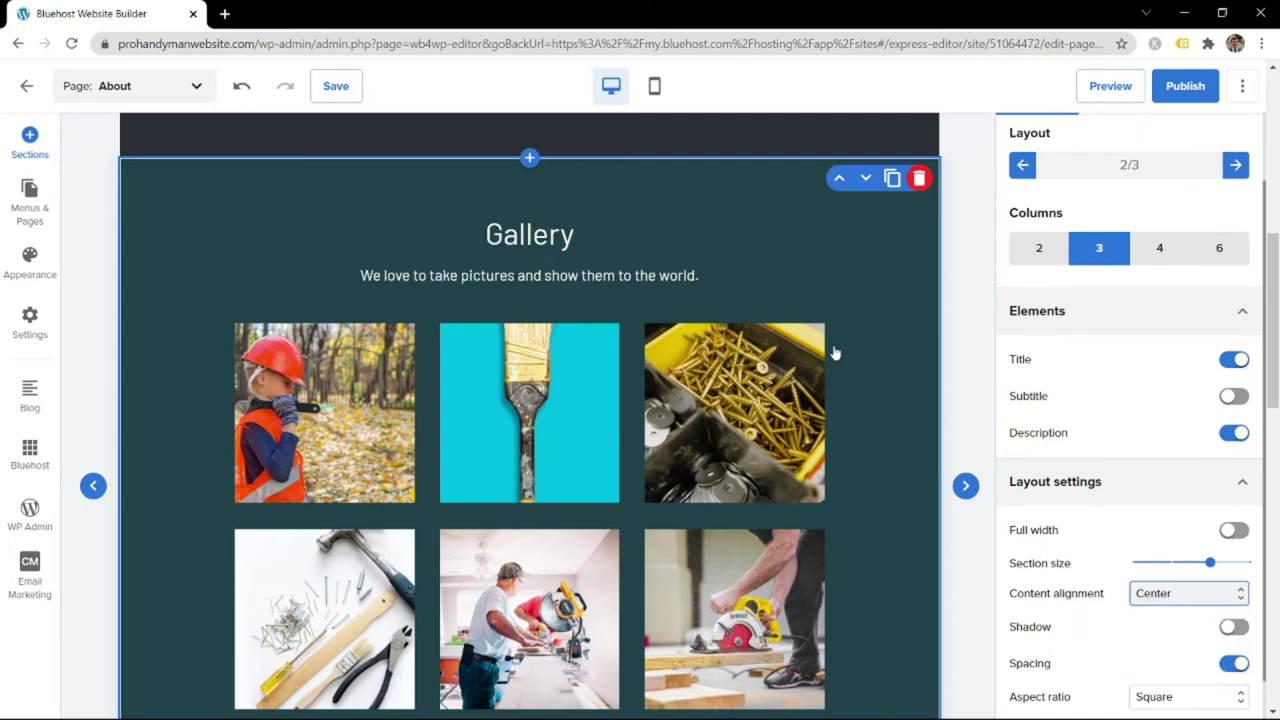
# Change the Gallery section's title to "Our Recent Projects"
pyautogui.doubleClick(511, 240)
pyautogui.click(486, 234)
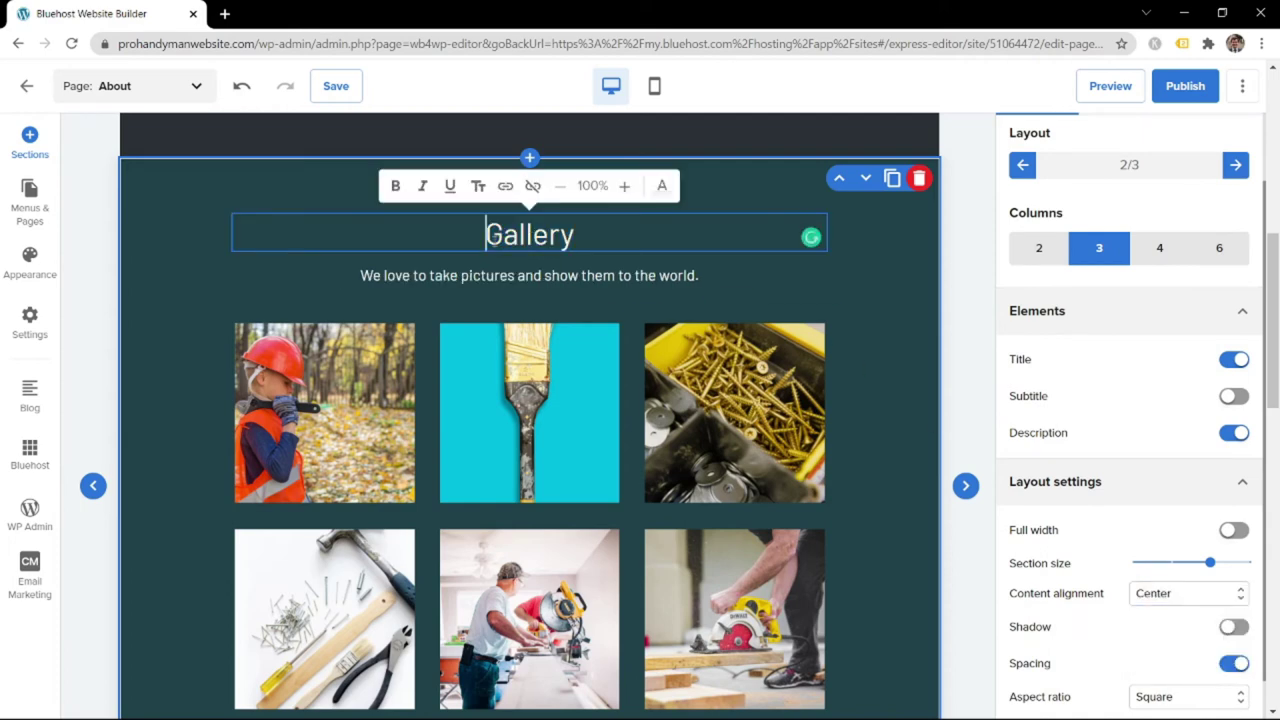
pyautogui.write('Oiu')
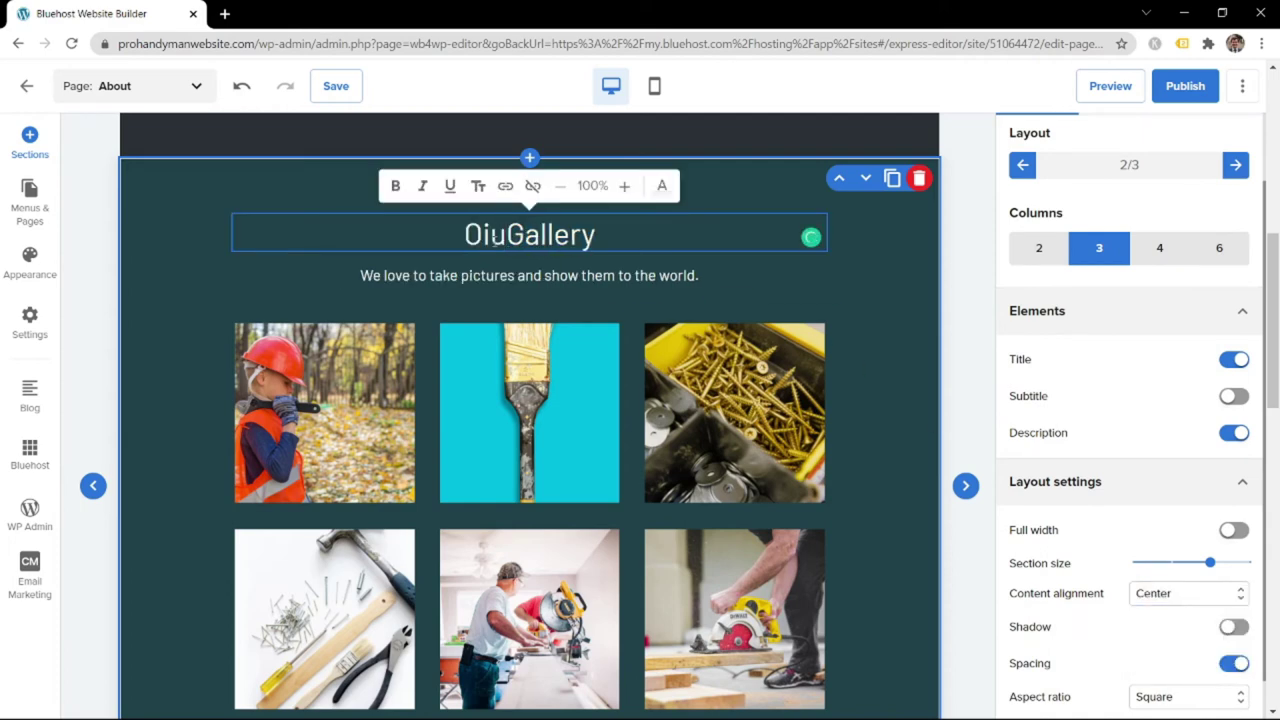
pyautogui.doubleClick(494, 232)
pyautogui.write('O')
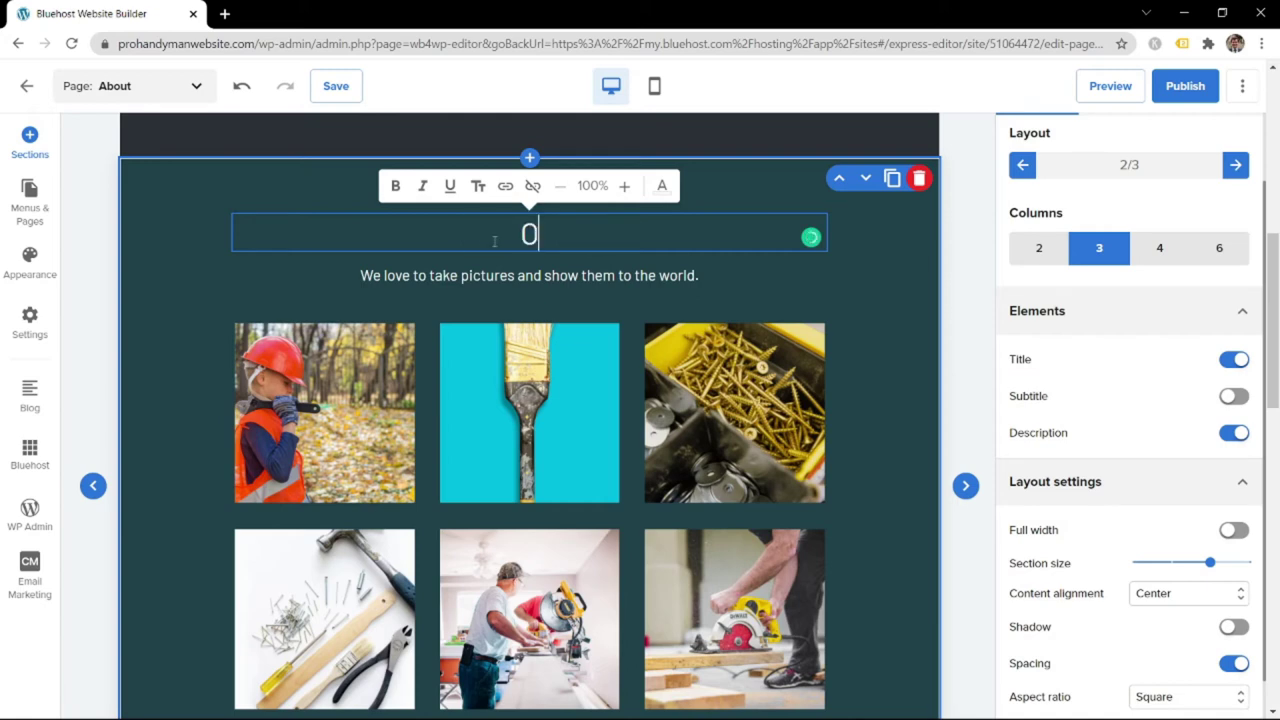
pyautogui.write('ur Recent Projects')
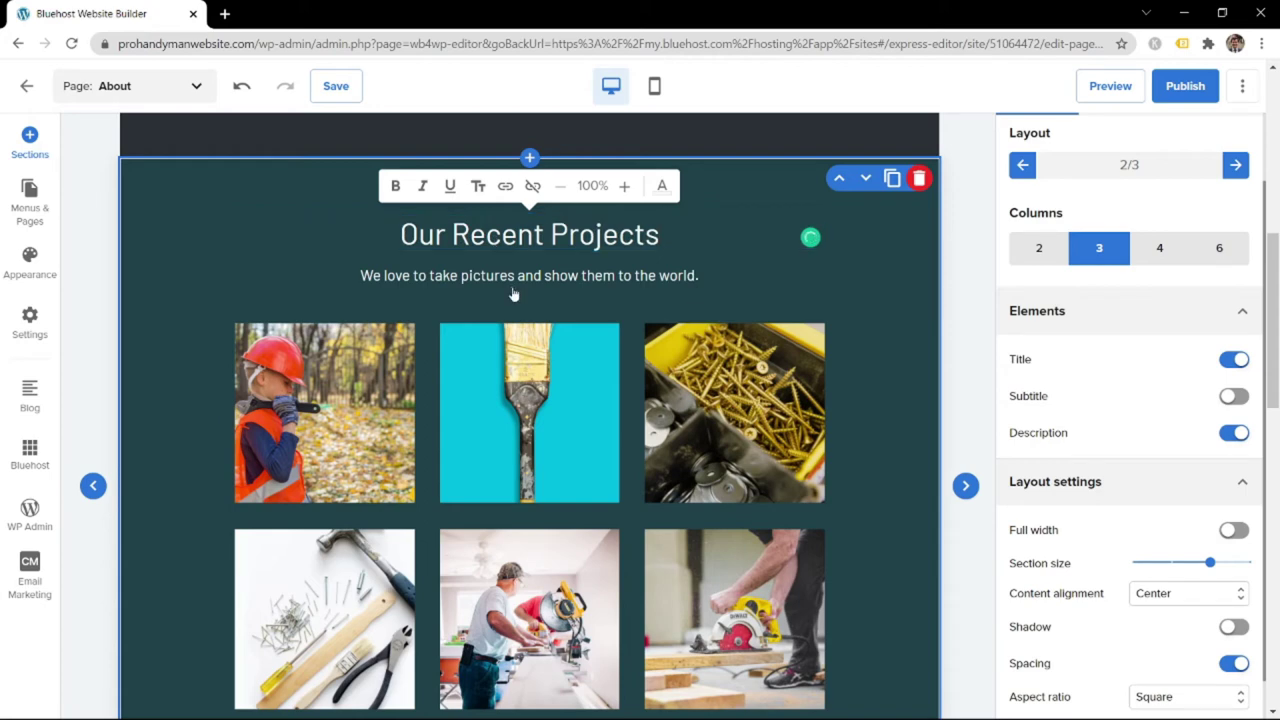
# Change the Gallery section's description to "Here is the gallery of our recent projects."
pyautogui.tripleClick(515, 282)
pyautogui.write('Her')
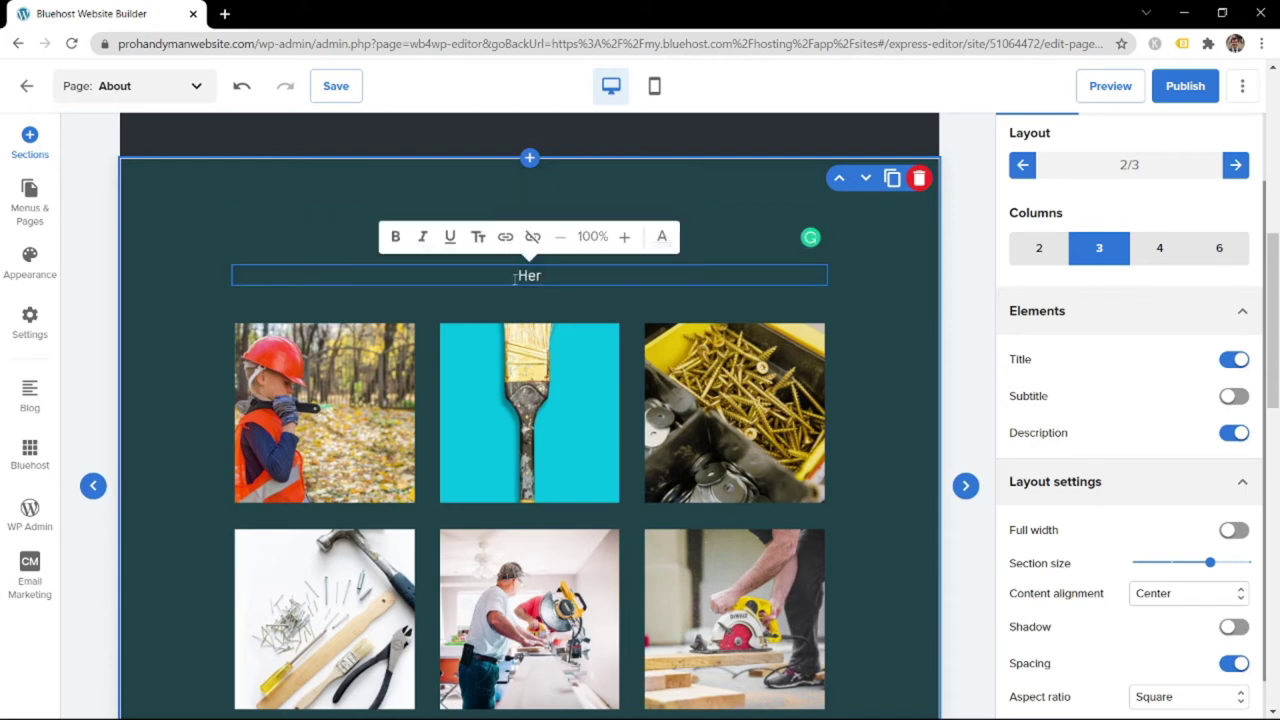
pyautogui.write('e is the gallery of our recent projects.')
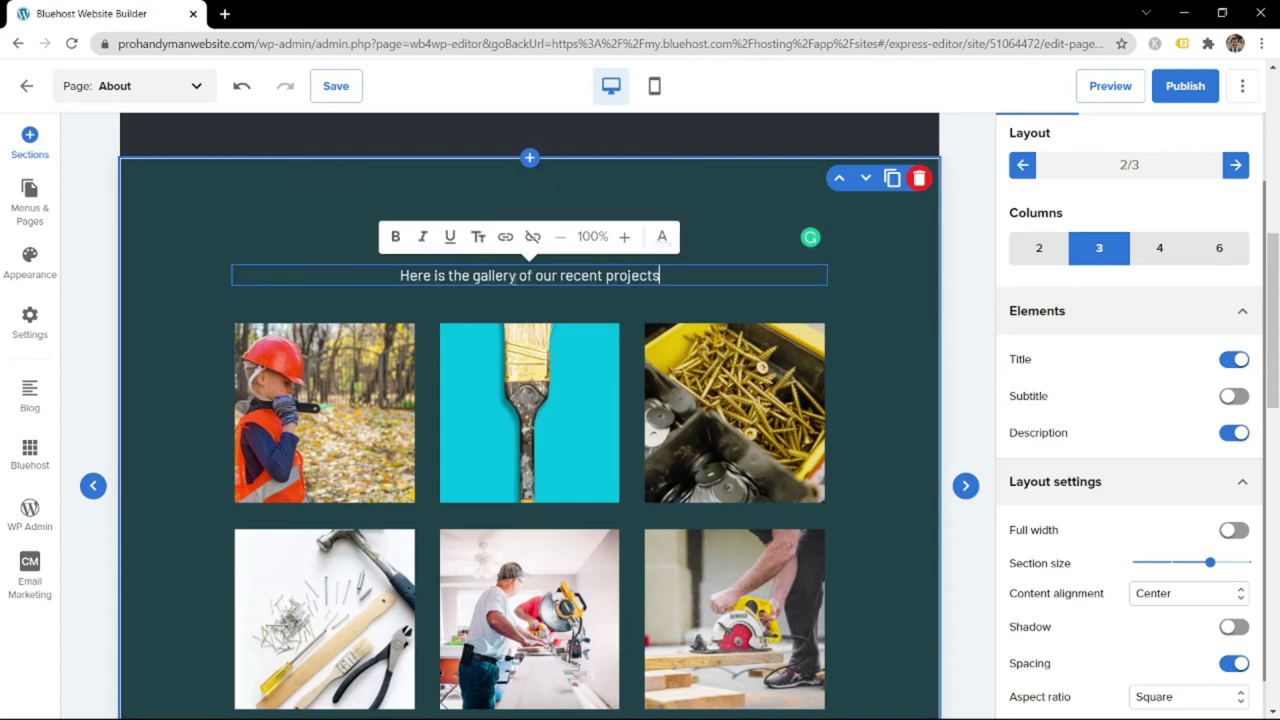
# Replace the gallery pictures with stock photos of home interiors, using the dining table by the window for the last item
pyautogui.click(305, 416)
pyautogui.click(308, 410)
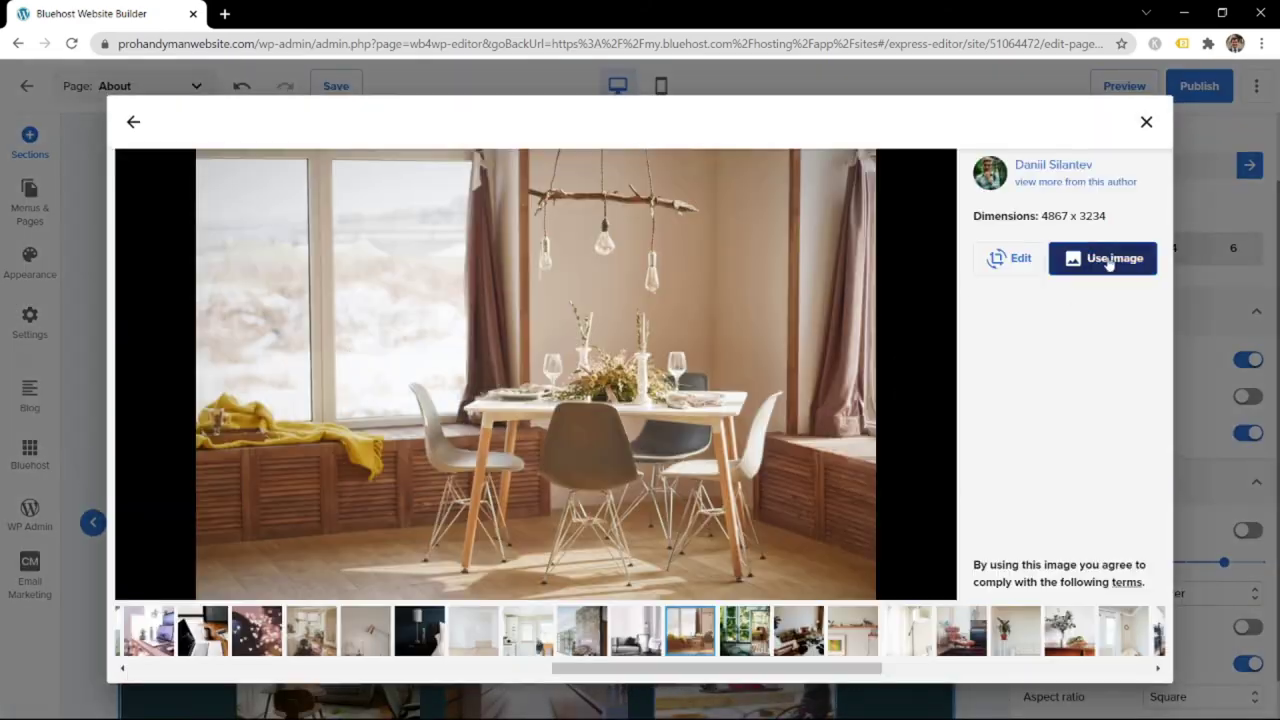
pyautogui.click(1108, 259)
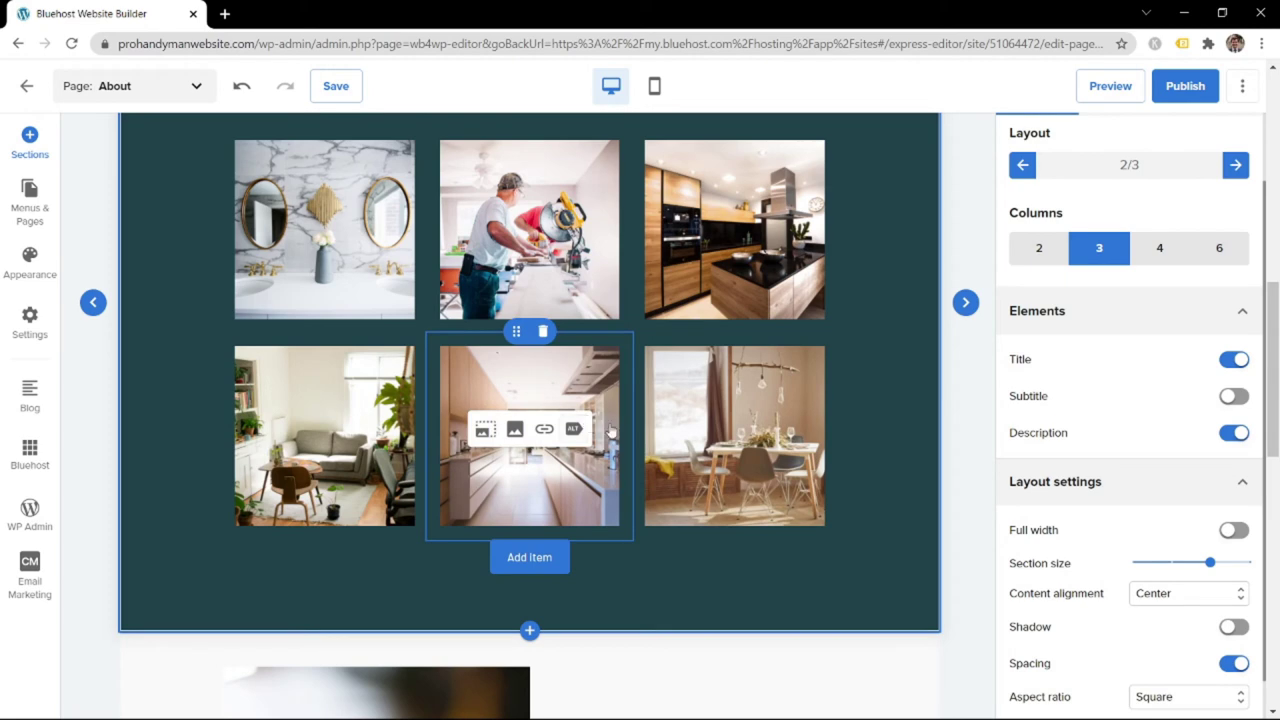
# Try the gallery with 4 and 6 columns, and return it to 3 columns
pyautogui.click(1165, 250)
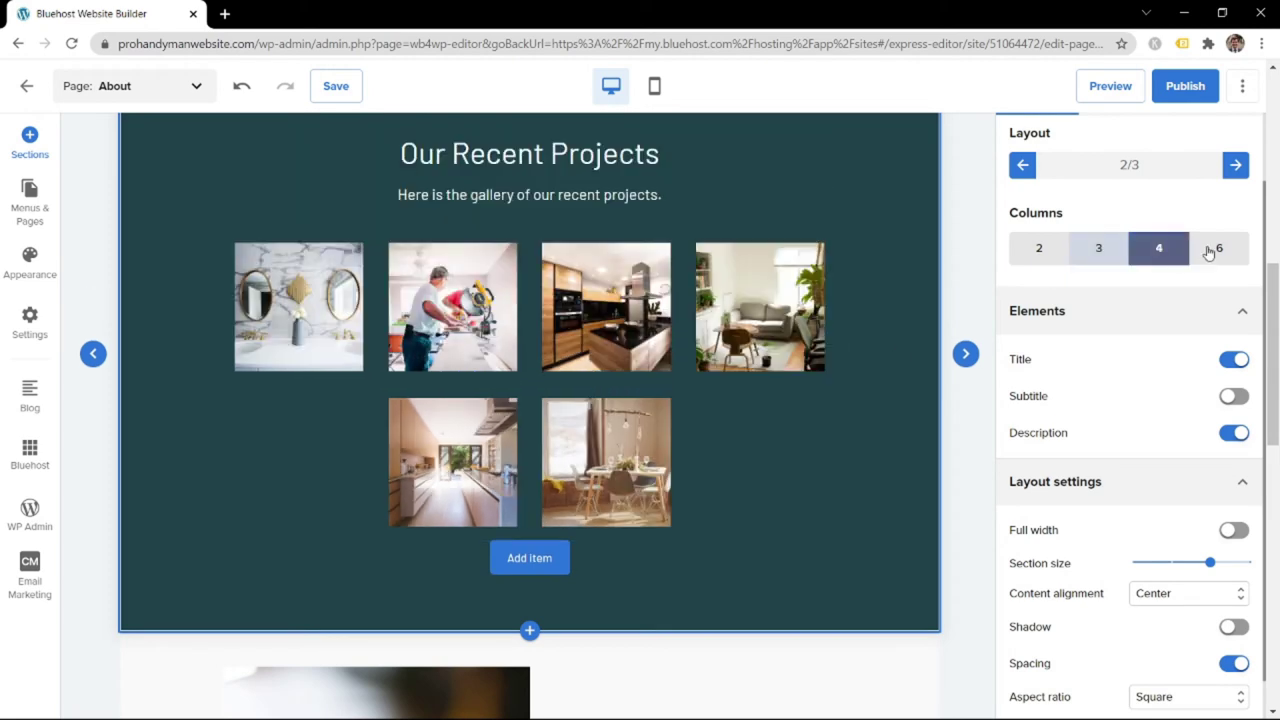
pyautogui.click(1212, 250)
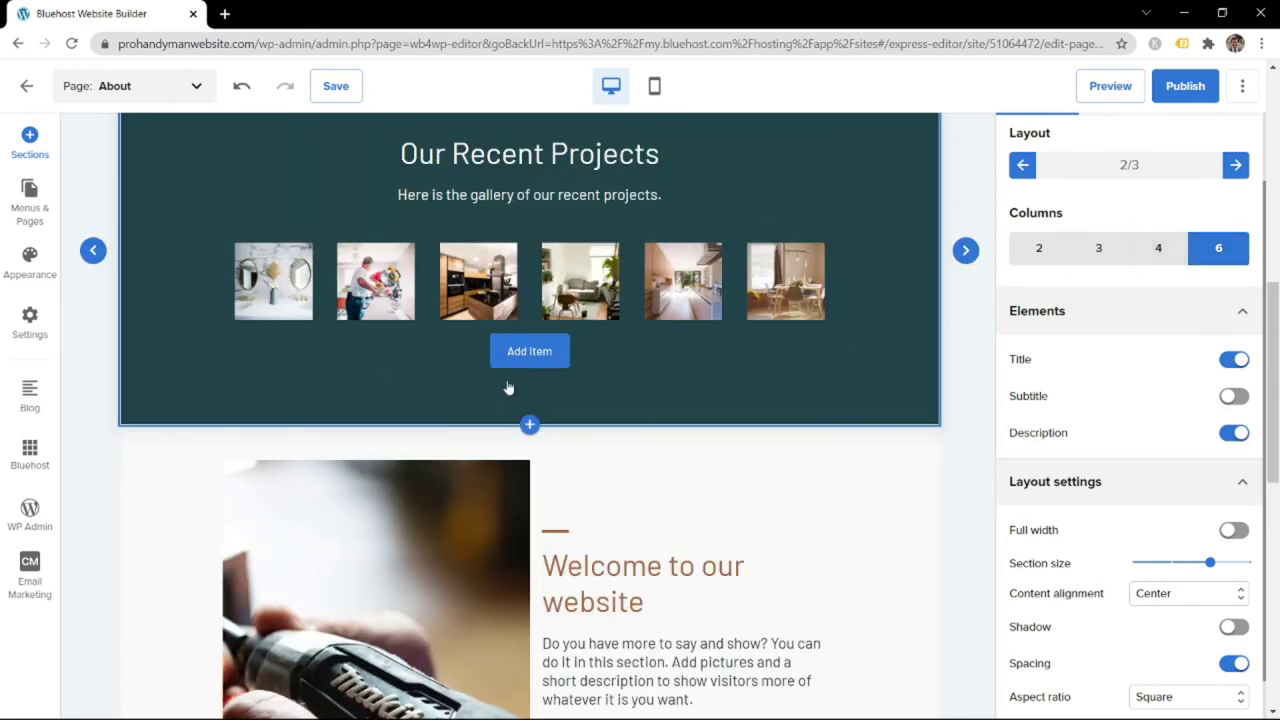
pyautogui.click(1097, 248)
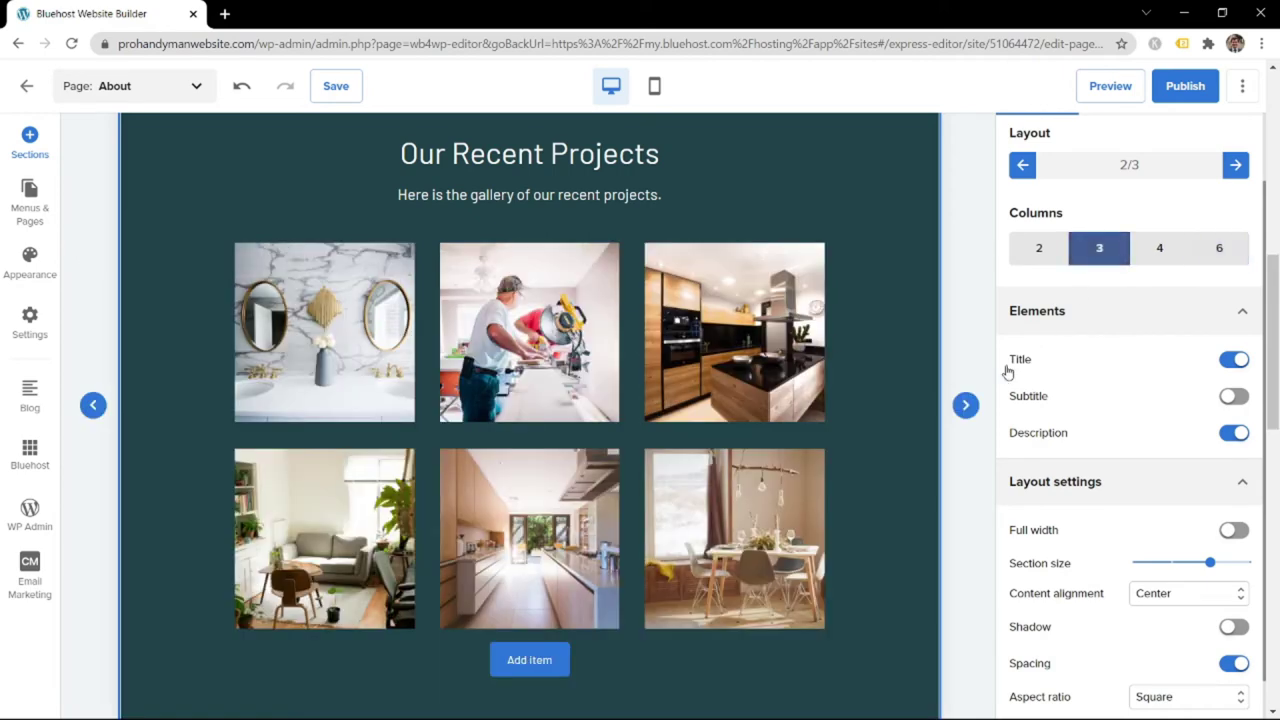
# Add three extra items to the gallery and delete them again
pyautogui.scroll(-3, 505, 437)
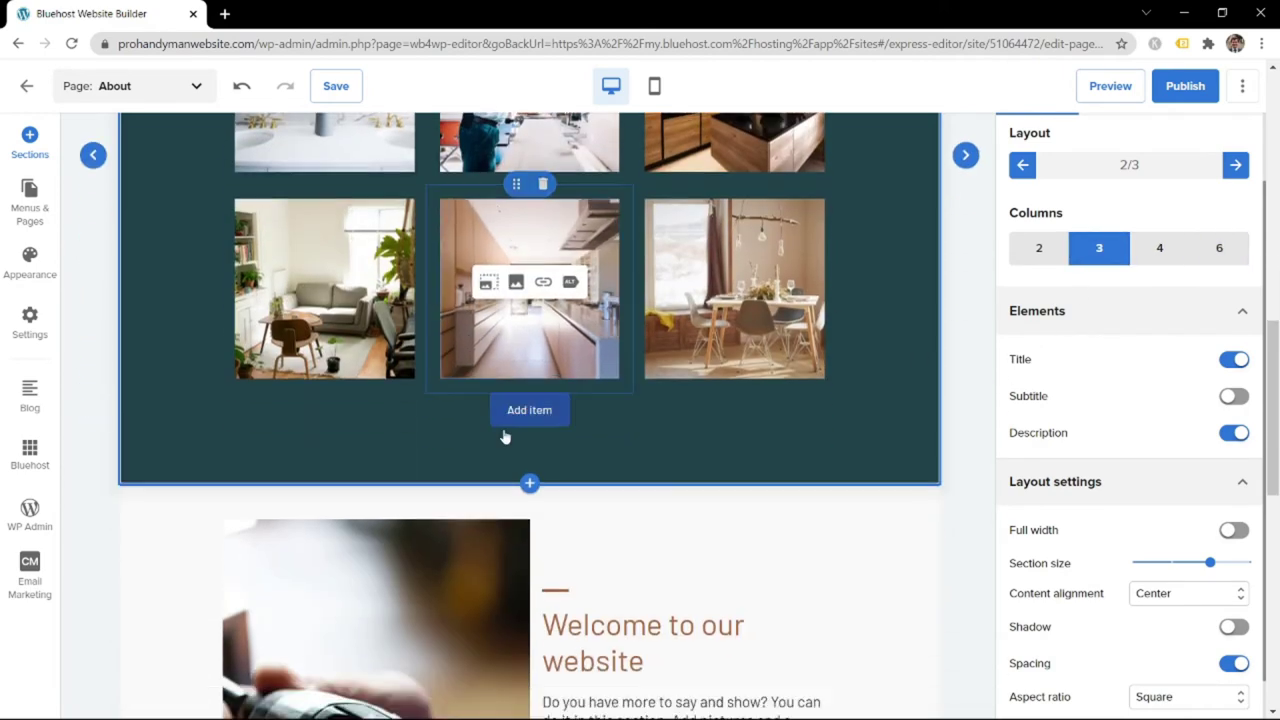
pyautogui.click(559, 404)
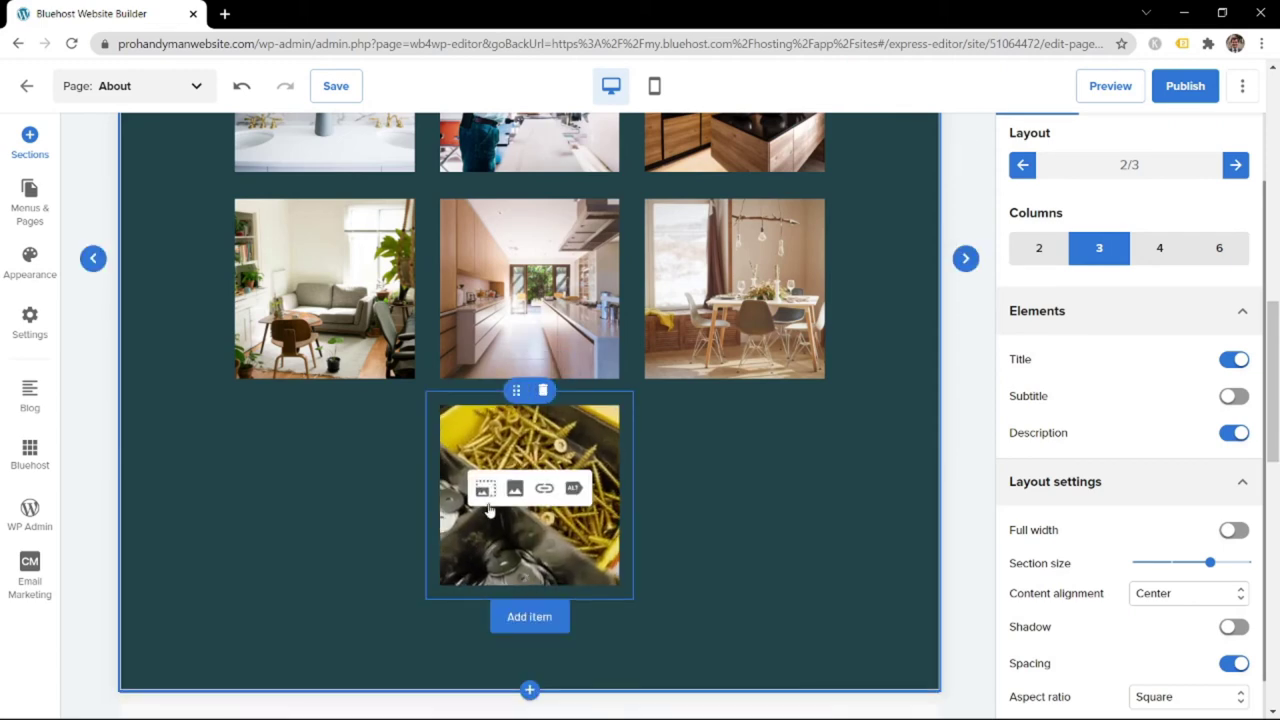
pyautogui.click(527, 620)
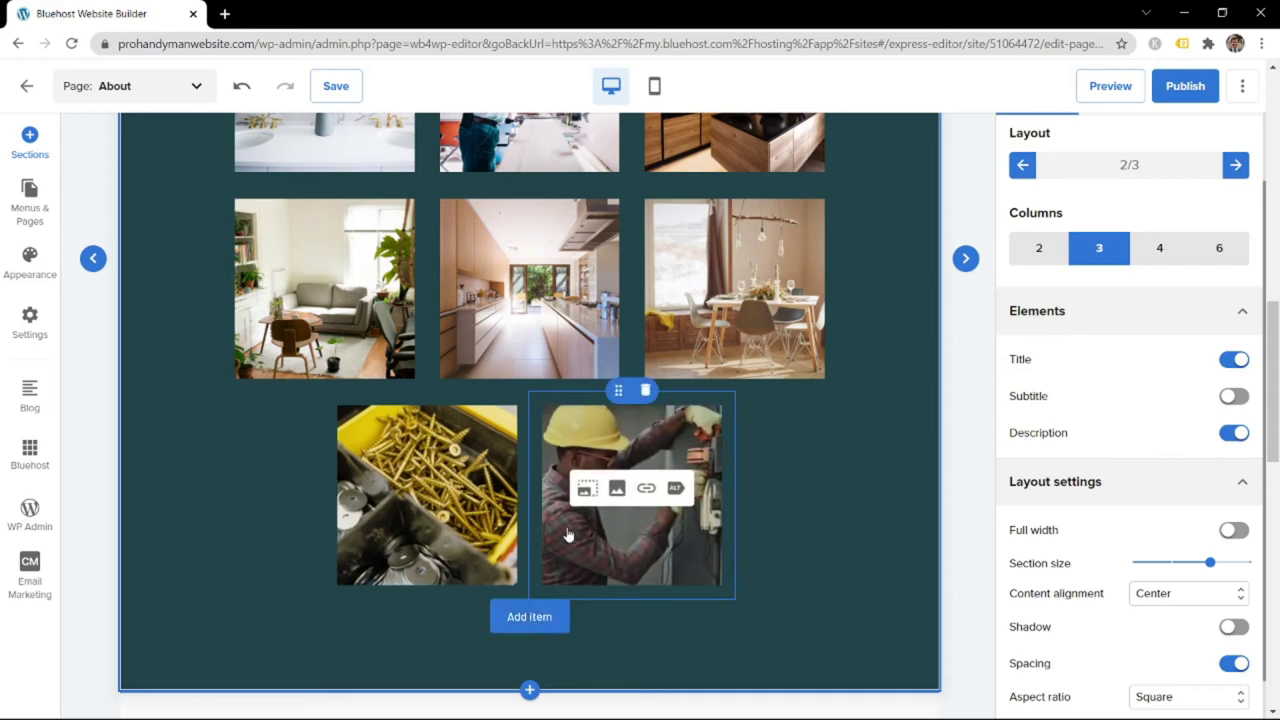
pyautogui.click(509, 614)
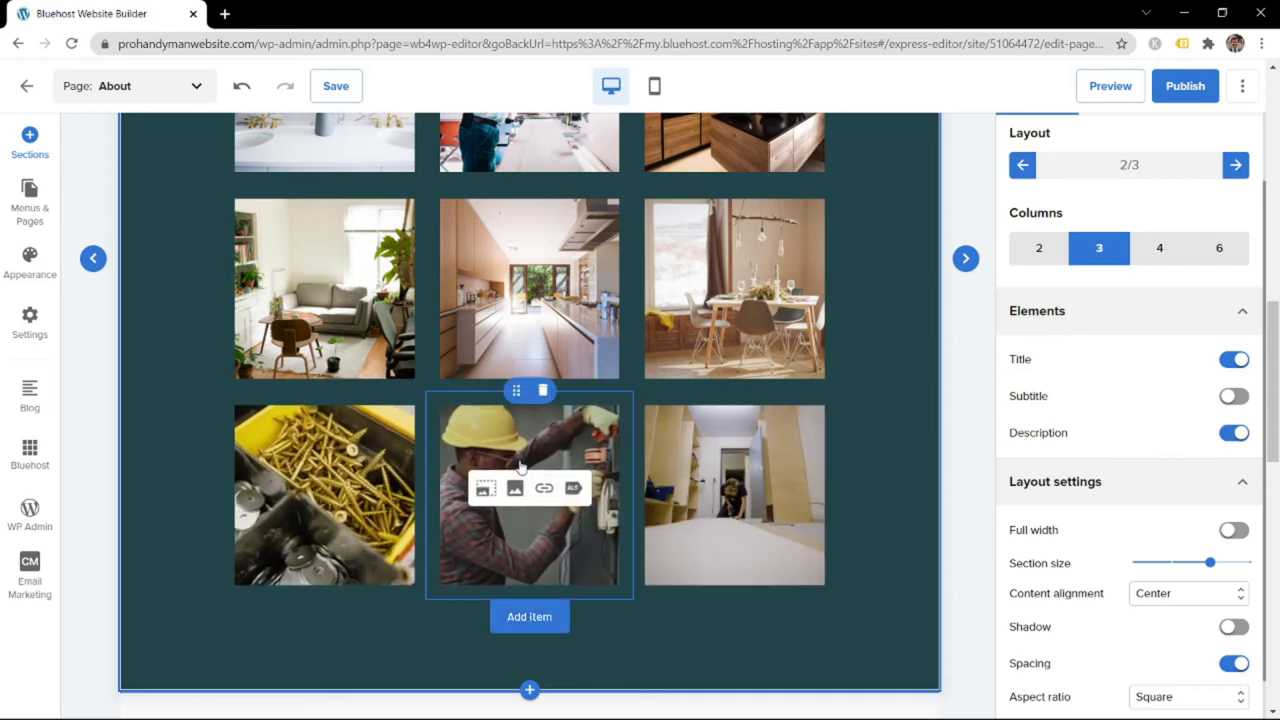
pyautogui.click(542, 390)
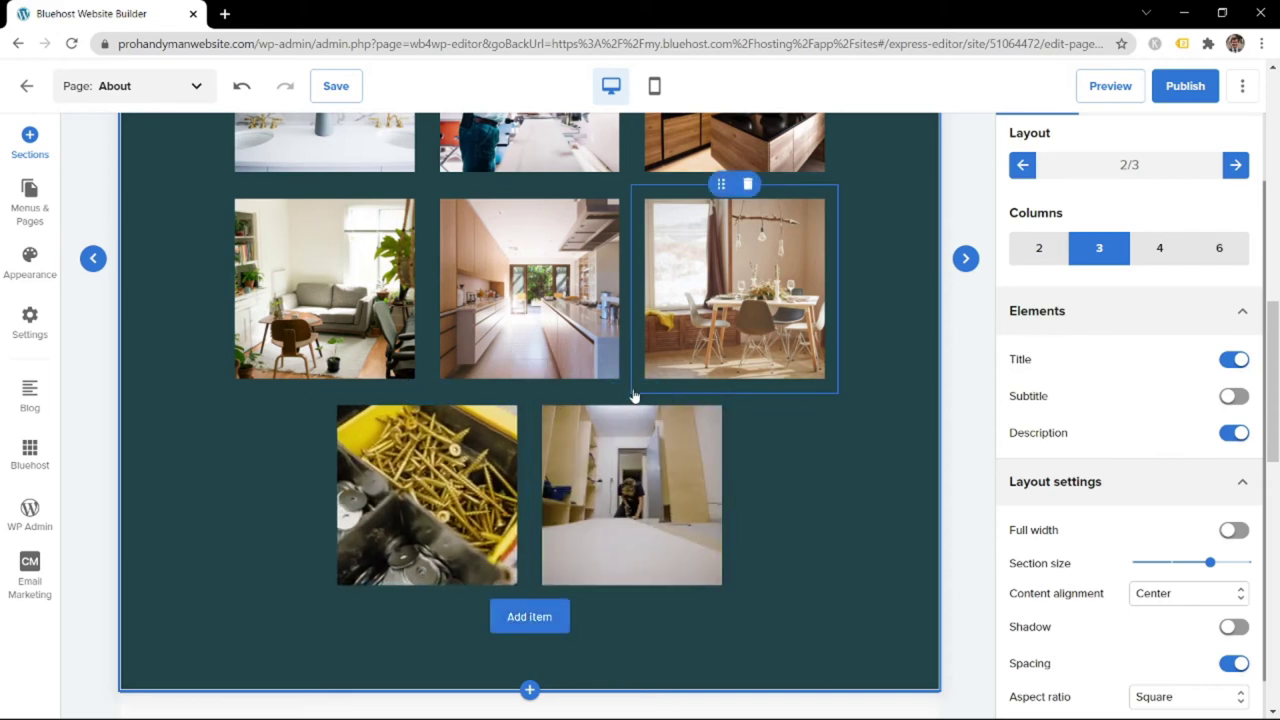
pyautogui.click(645, 391)
pyautogui.click(543, 389)
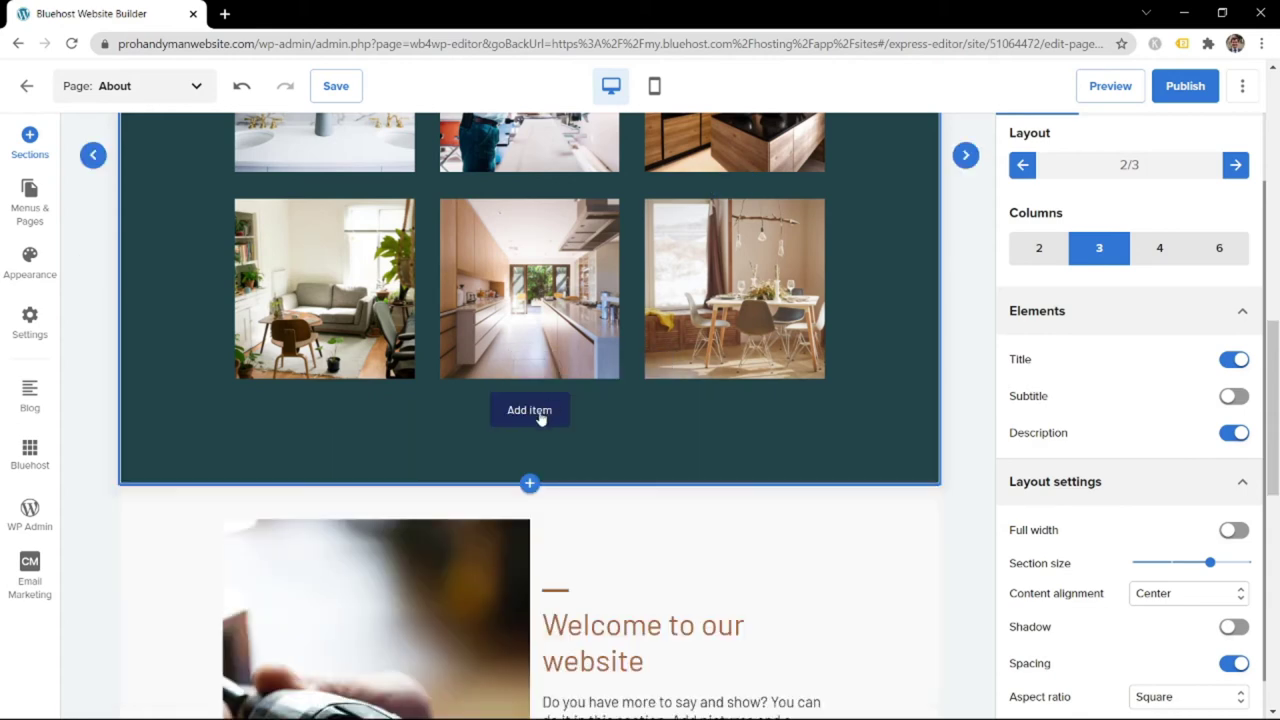
# Delete the "Welcome to our website" section and the "Follow Us" social section from the About page
pyautogui.scroll(-1, 536, 453)
pyautogui.click(536, 453)
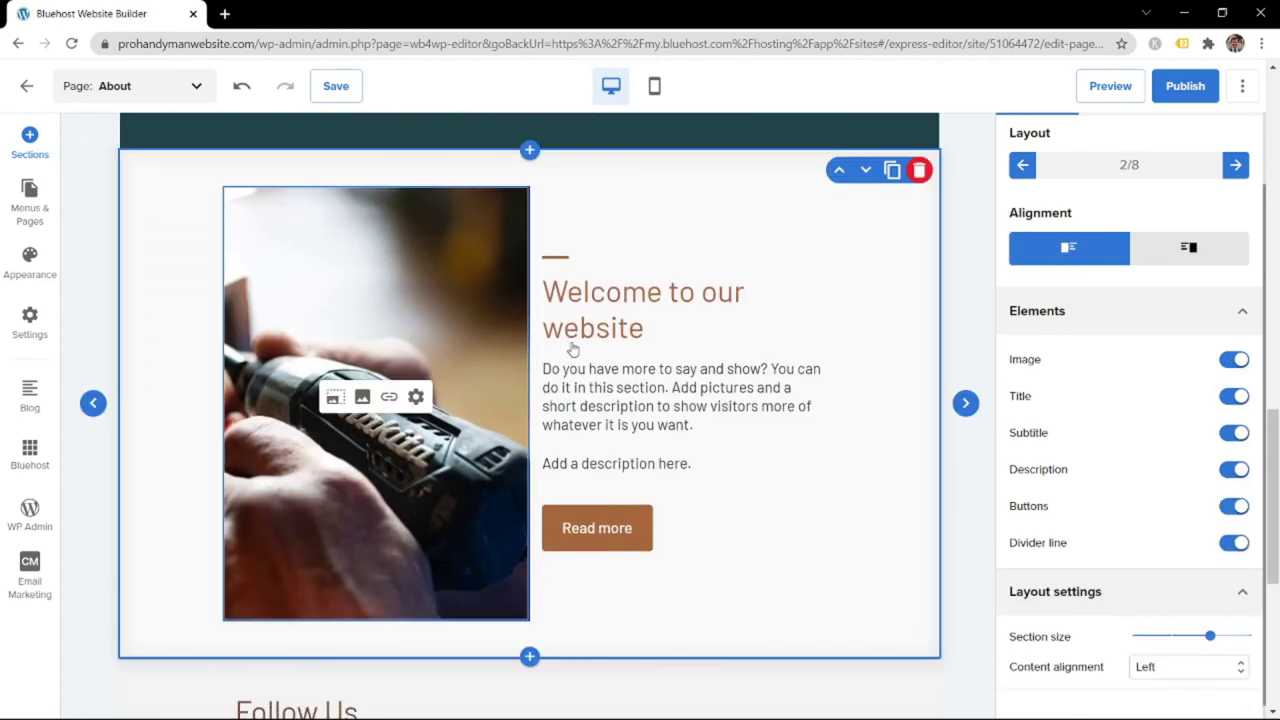
pyautogui.click(919, 170)
pyautogui.click(632, 265)
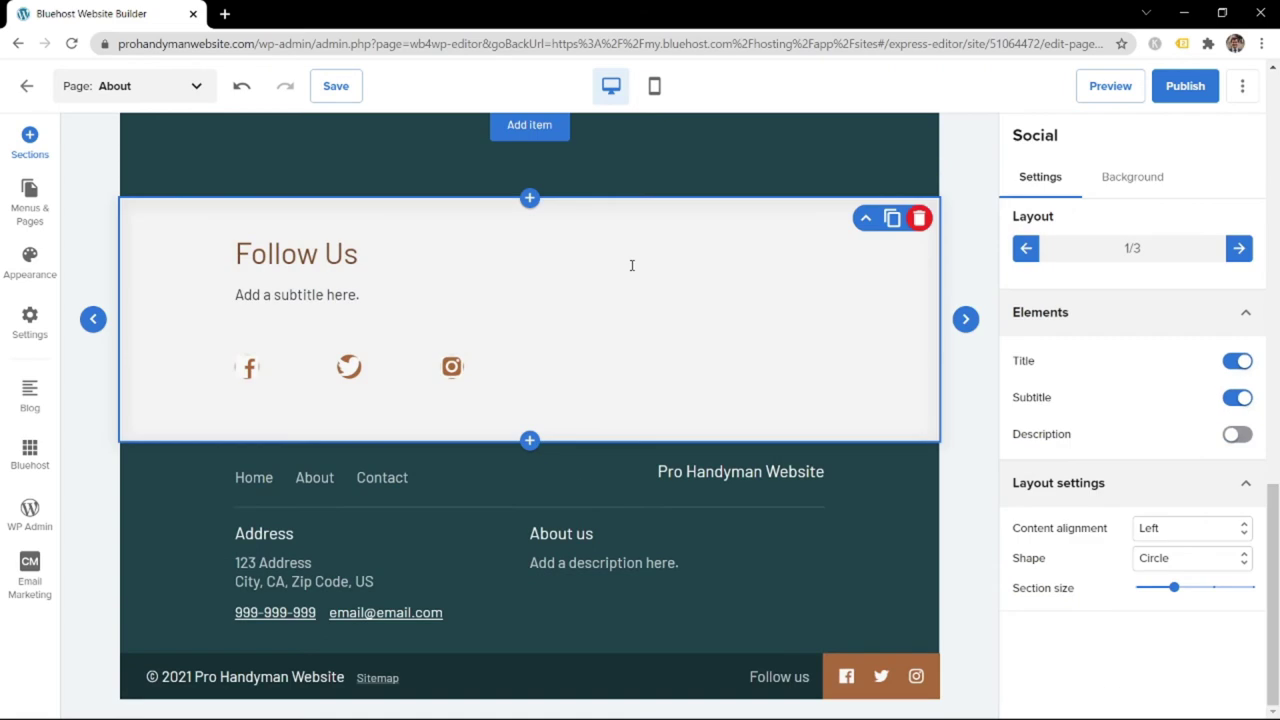
pyautogui.click(919, 218)
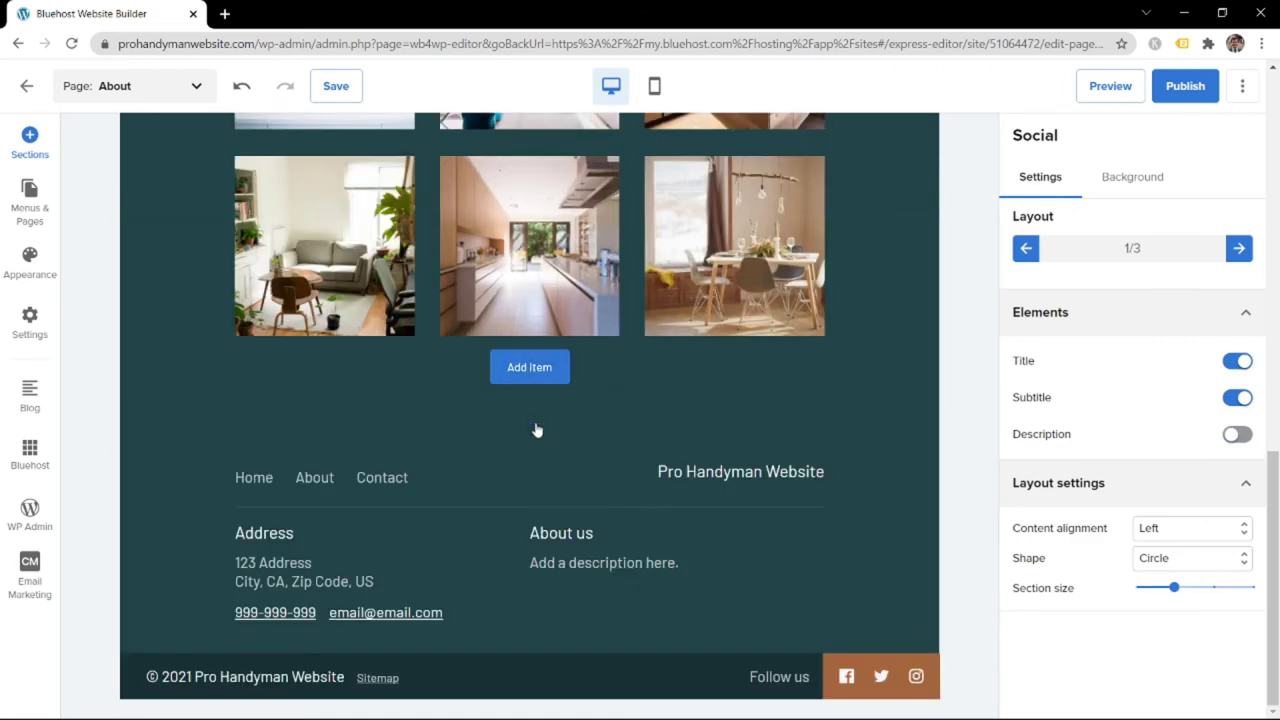
# Add a Contact form section to the About page, using the layout with the electrician photo beside a white form
pyautogui.click(534, 429)
pyautogui.click(531, 444)
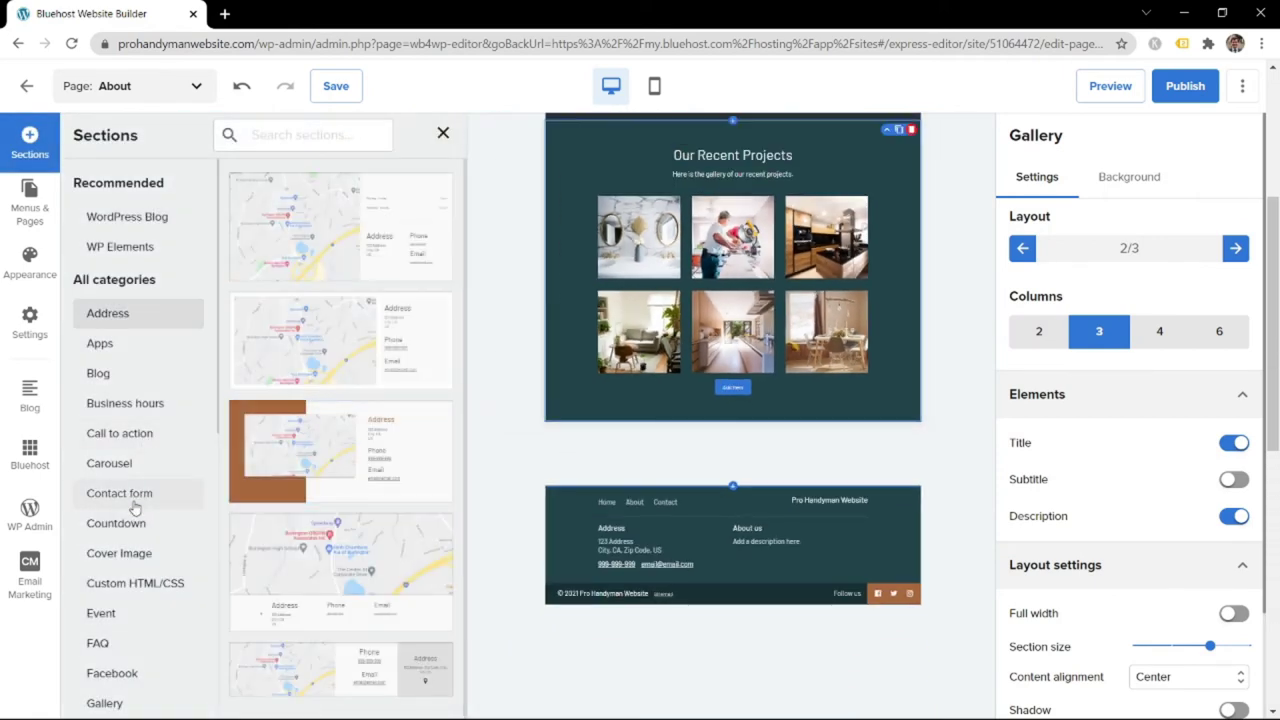
pyautogui.click(133, 500)
pyautogui.scroll(-5, 300, 420)
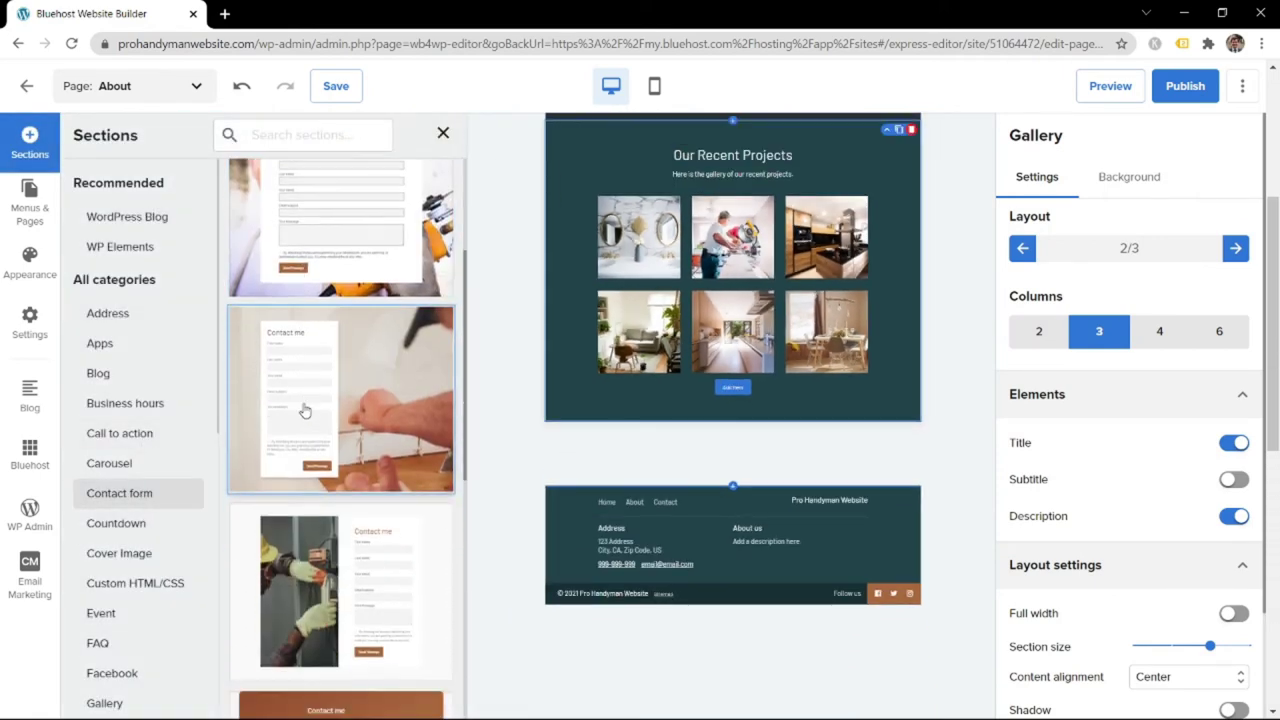
pyautogui.moveTo(305, 411); pyautogui.dragTo(711, 497)
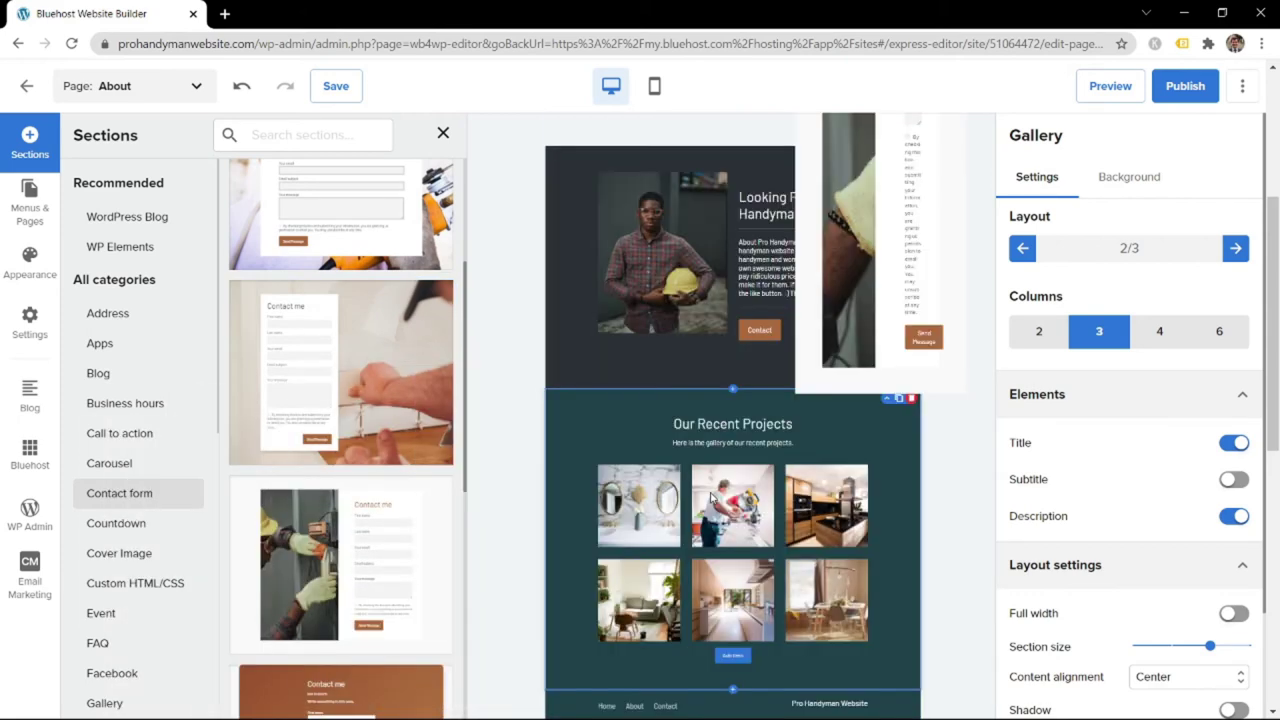
pyautogui.moveTo(711, 438); pyautogui.dragTo(712, 440)
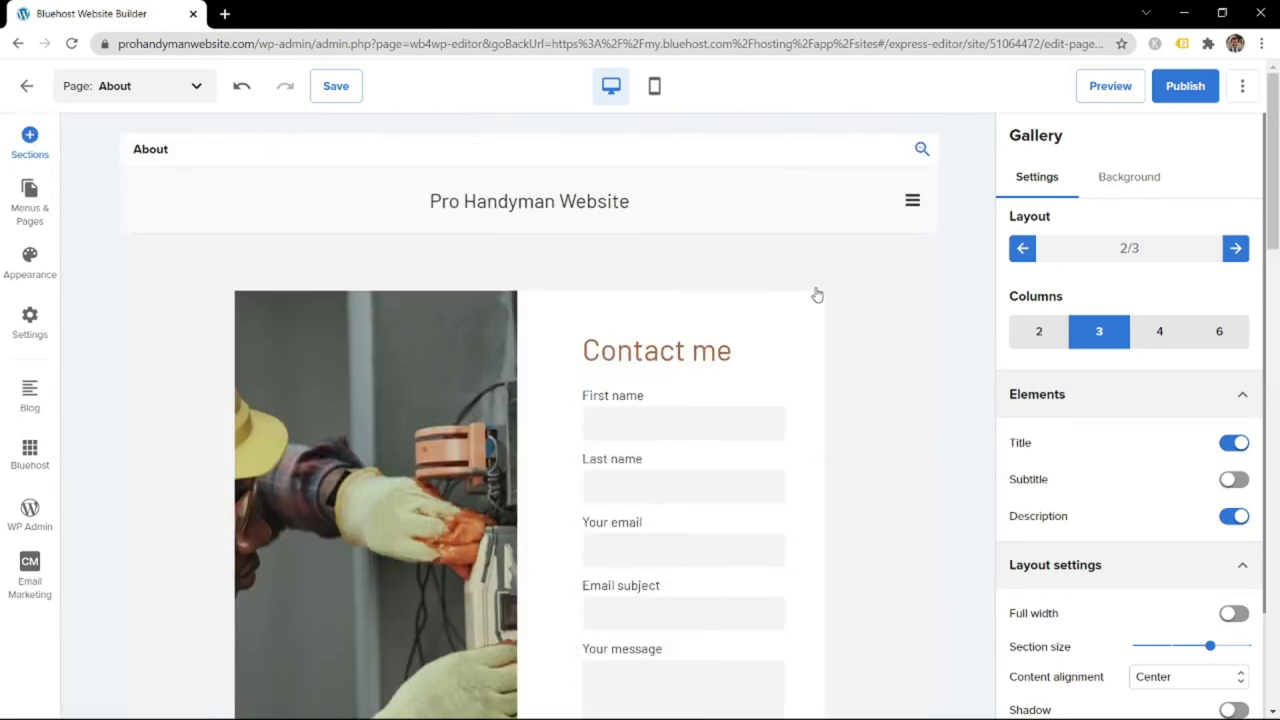
# Move the new Contact form section down below the Gallery section
pyautogui.click(838, 251)
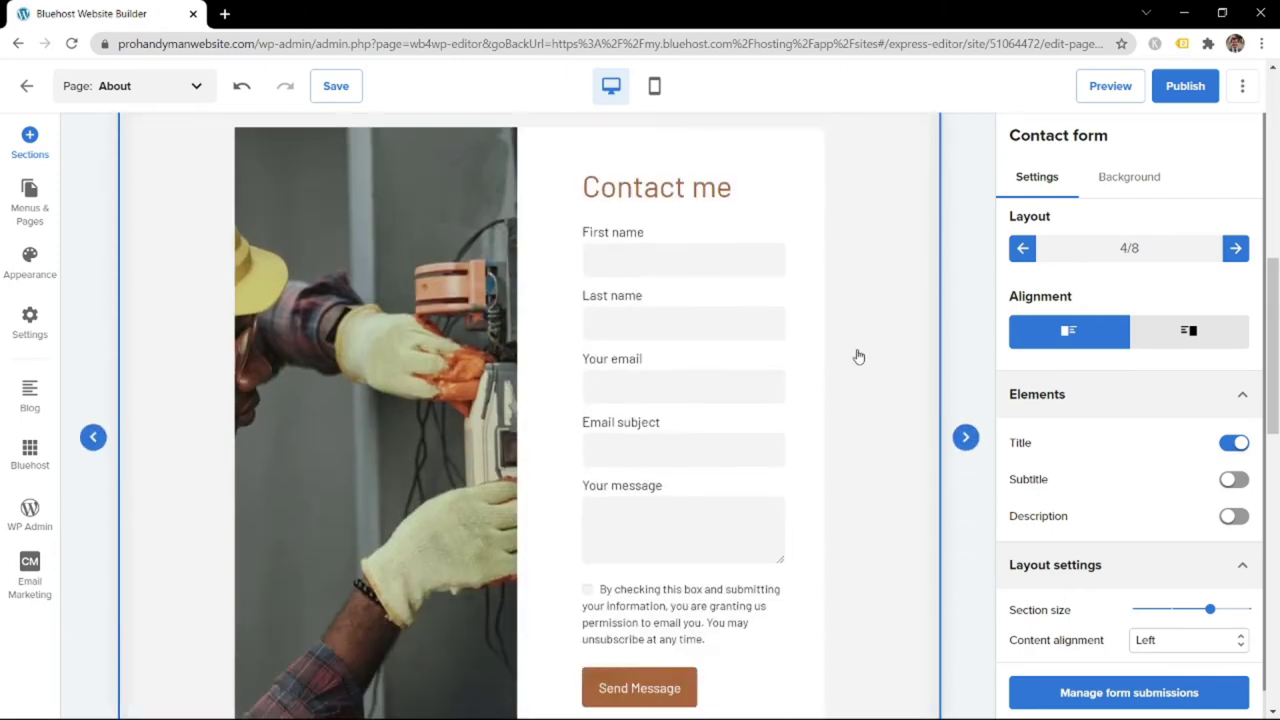
pyautogui.scroll(3, 860, 160)
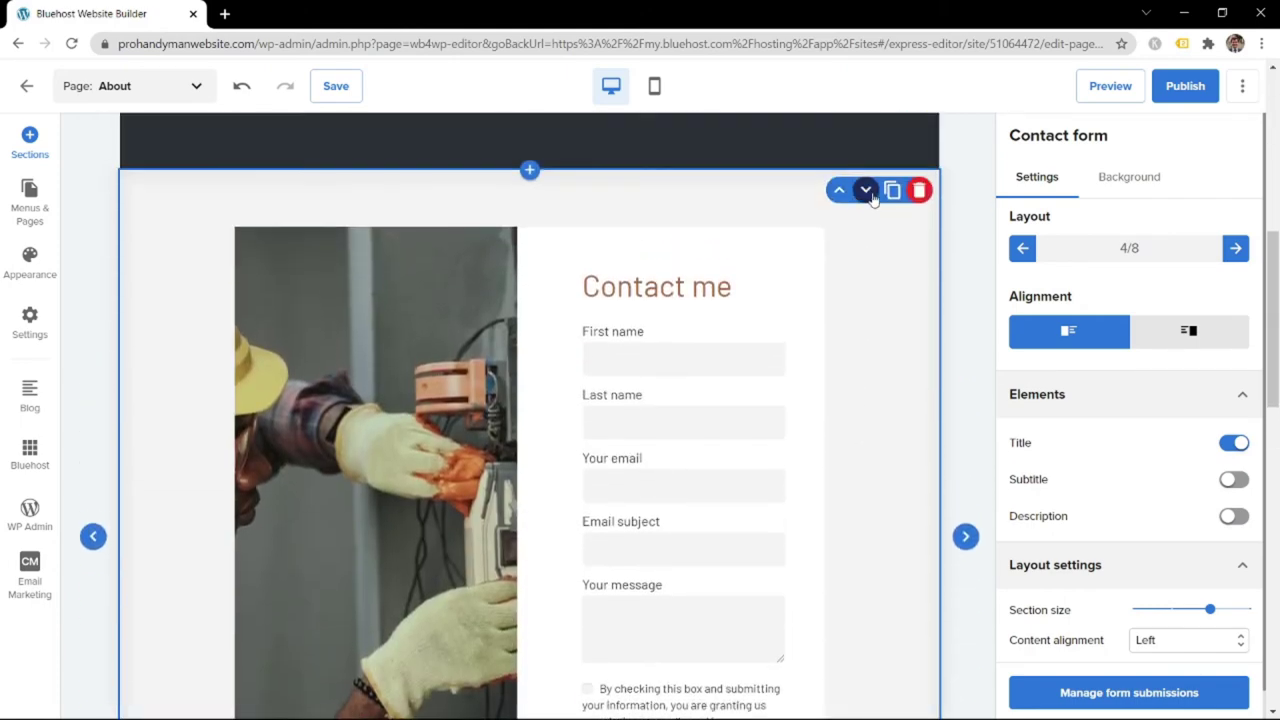
pyautogui.click(866, 189)
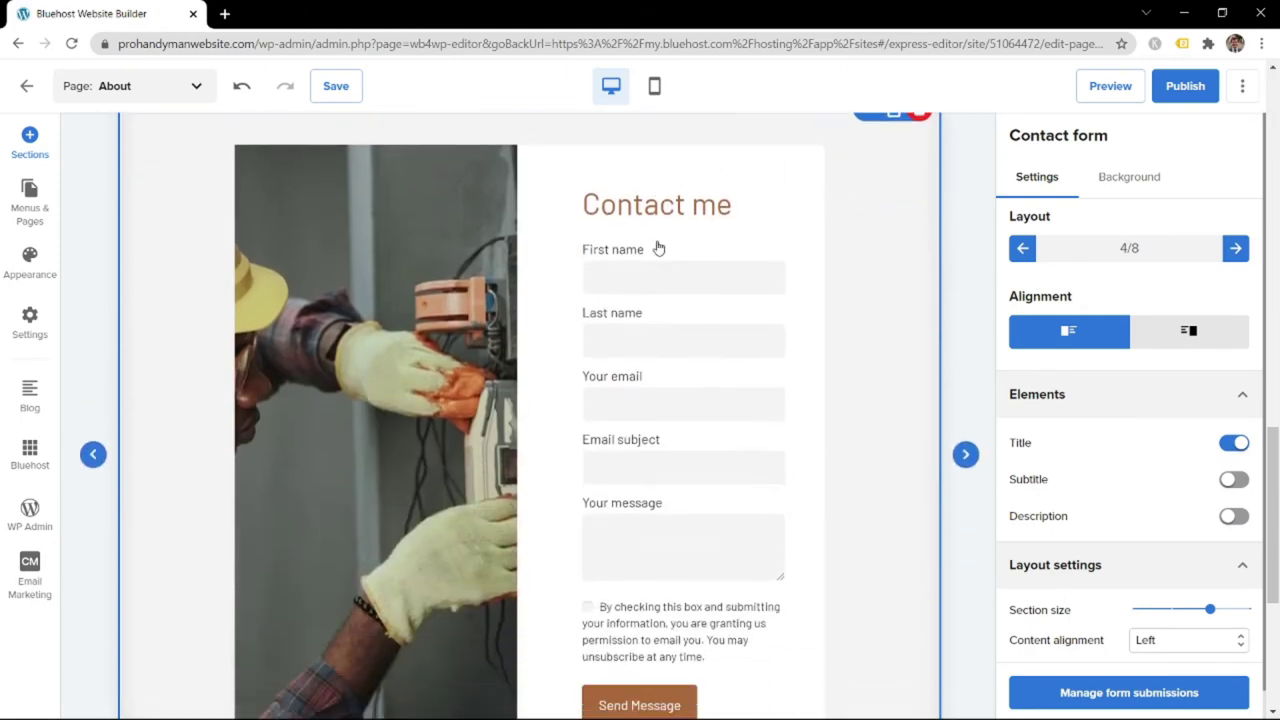
# Replace the contact form's image with the "home lights" stock photo of a white room with an arc lamp and round table
pyautogui.click(363, 419)
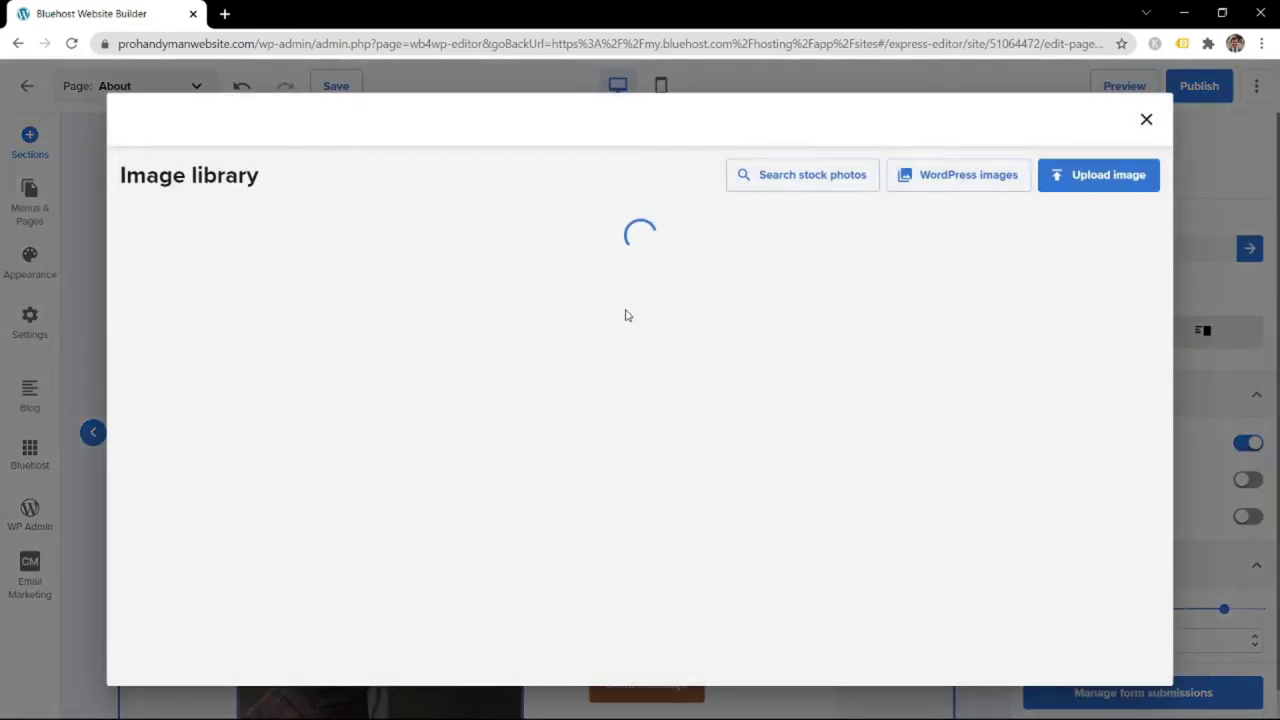
pyautogui.click(771, 178)
pyautogui.scroll(-3, 744, 314)
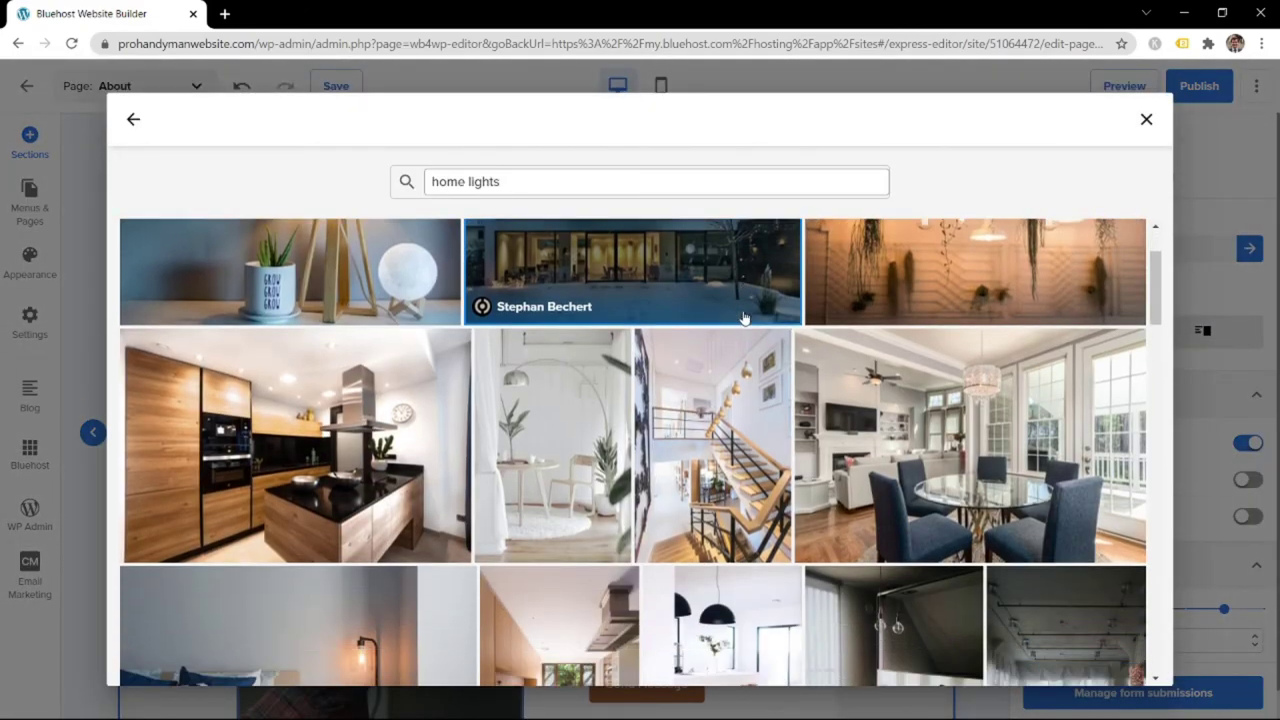
pyautogui.click(557, 449)
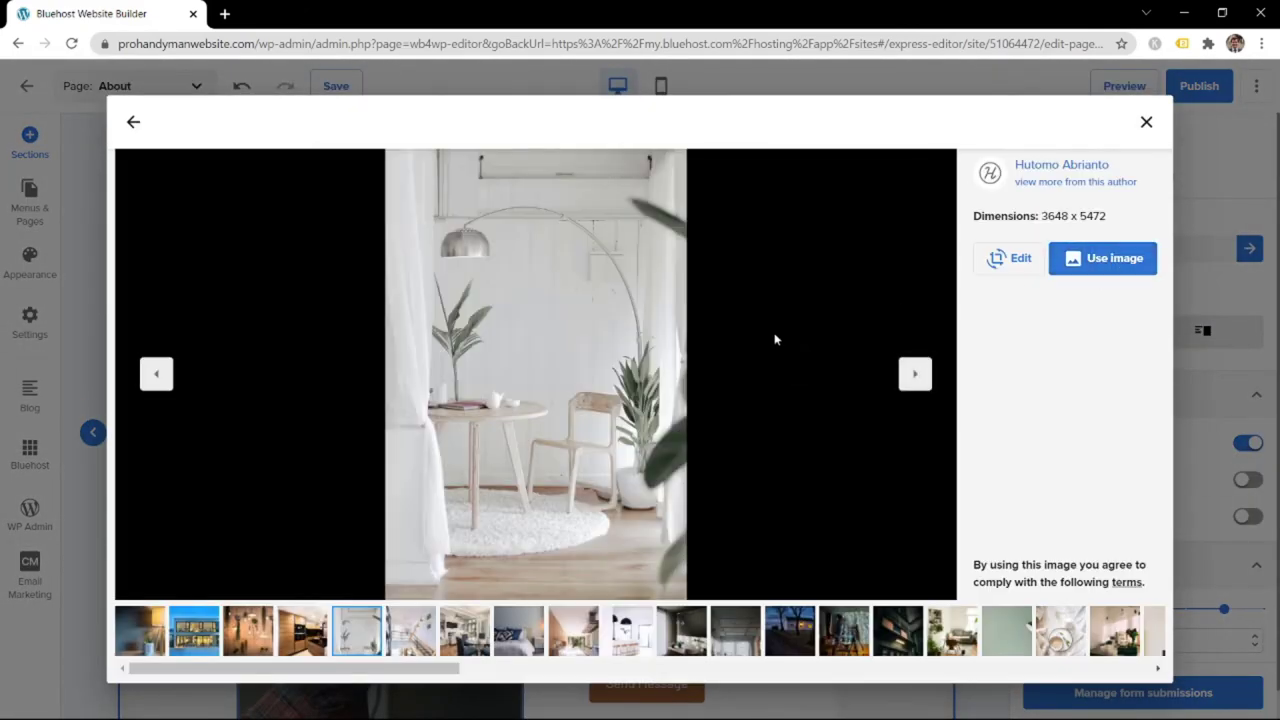
pyautogui.click(1093, 262)
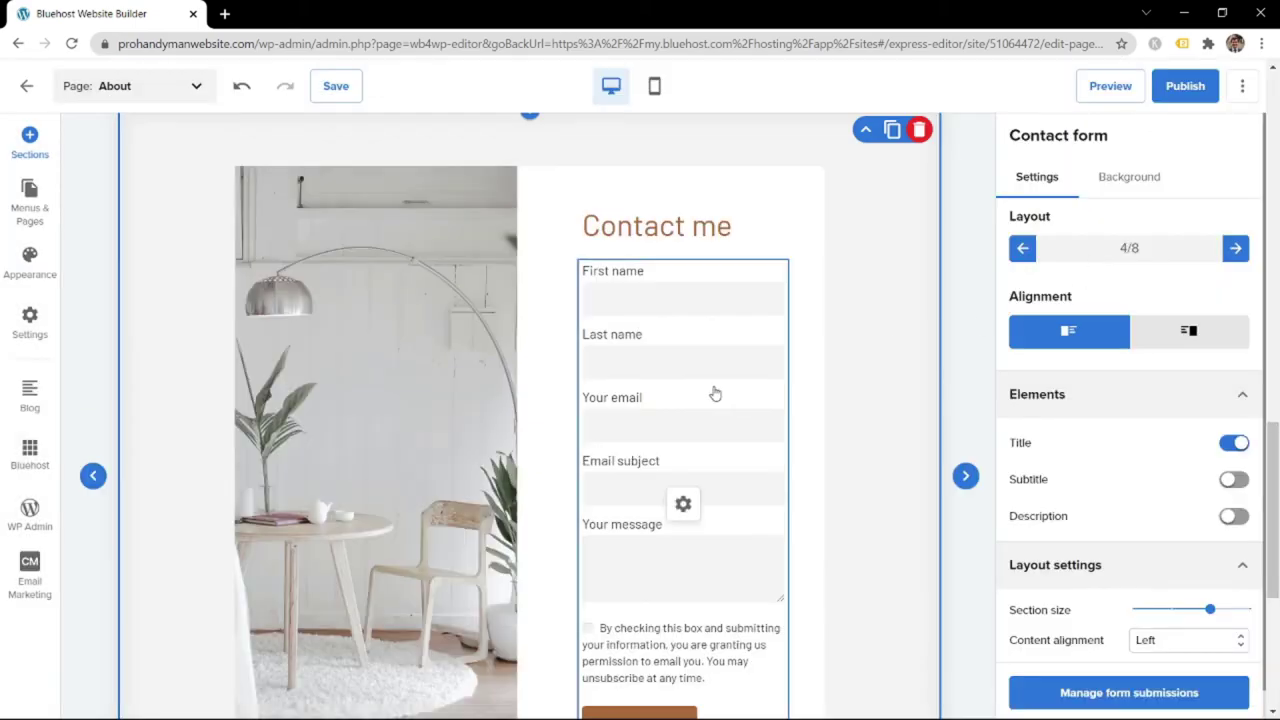
# Enable the contact form's Phone field, disable Last Name and Subject, and relabel the First Name field as "Full name"
pyautogui.click(682, 503)
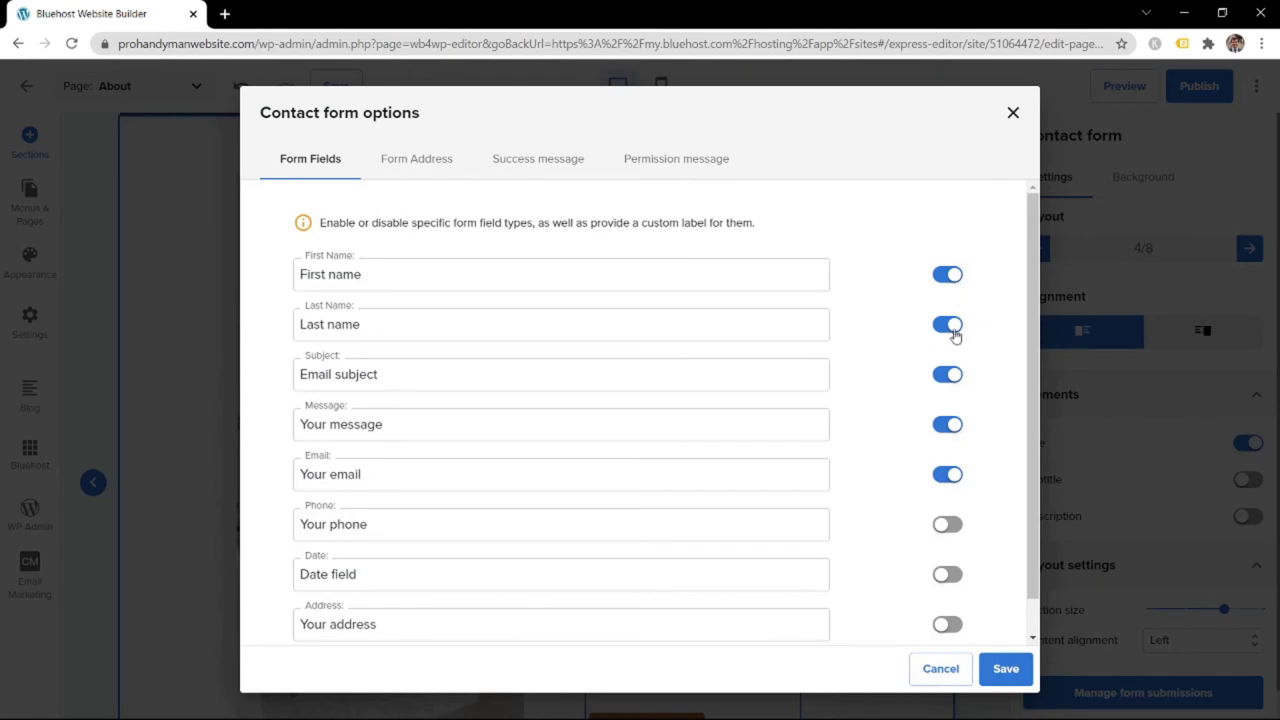
pyautogui.click(949, 526)
pyautogui.doubleClick(312, 274)
pyautogui.write('Full')
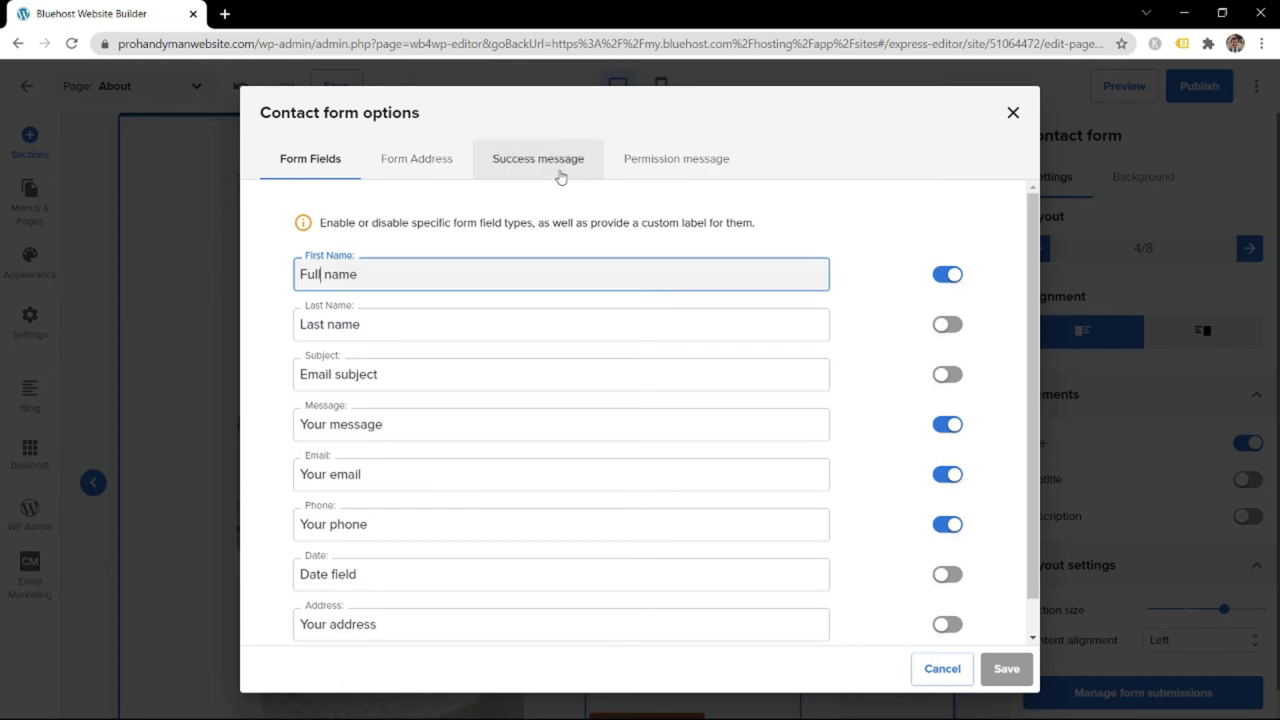
# Change the response time in the form's success message to "15 min", check the permission message, and save the form options
pyautogui.click(552, 165)
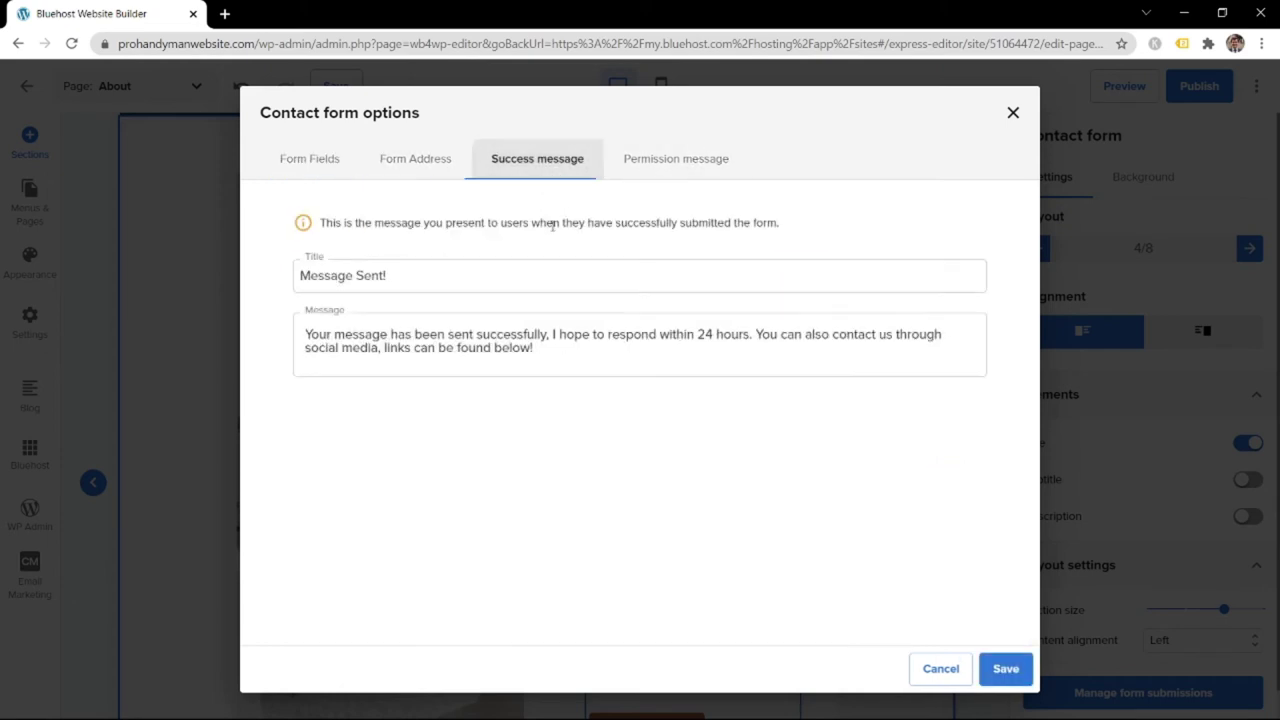
pyautogui.click(701, 330)
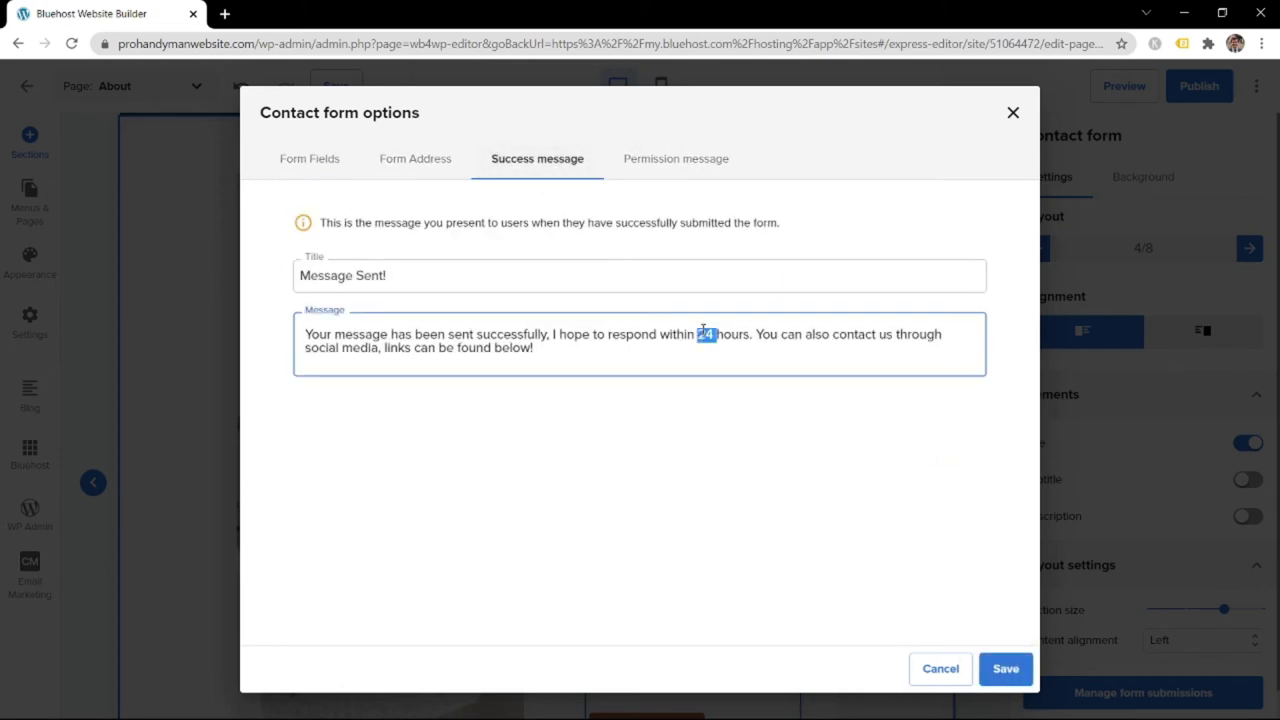
pyautogui.write('15 min')
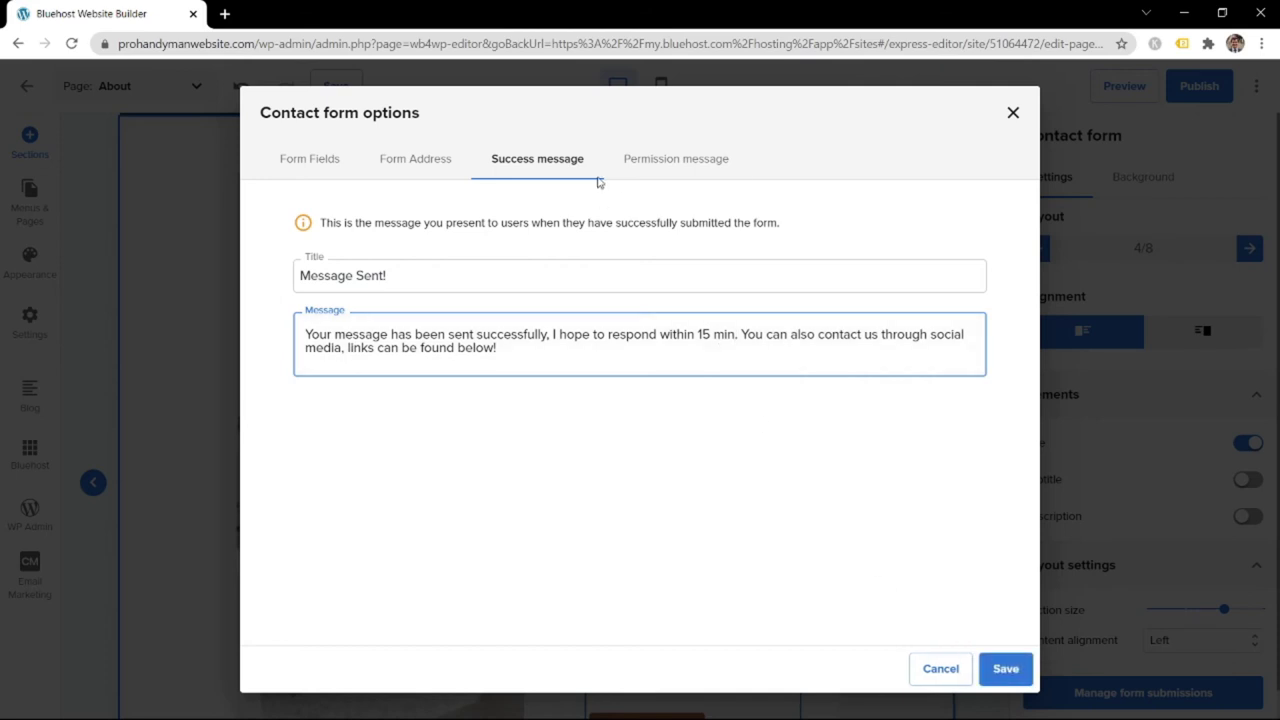
pyautogui.click(676, 158)
pyautogui.click(1006, 669)
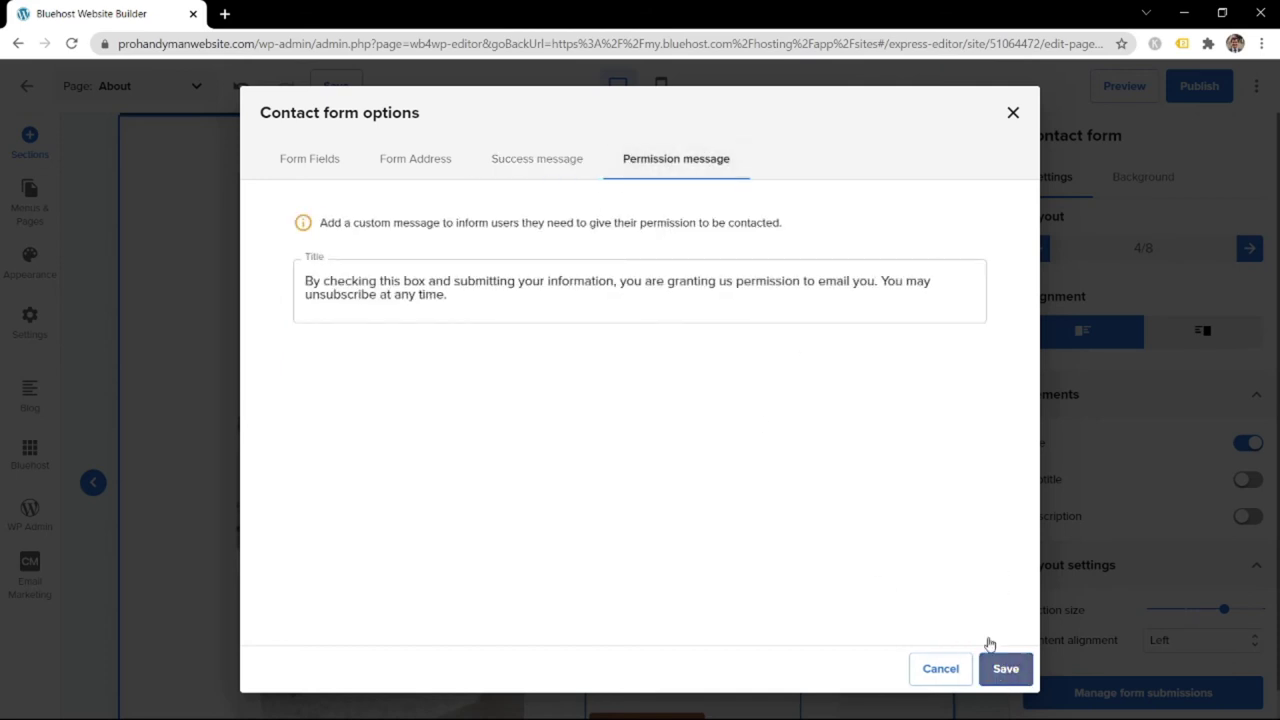
pyautogui.scroll(-1, 720, 370)
pyautogui.scroll(-3, 609, 354)
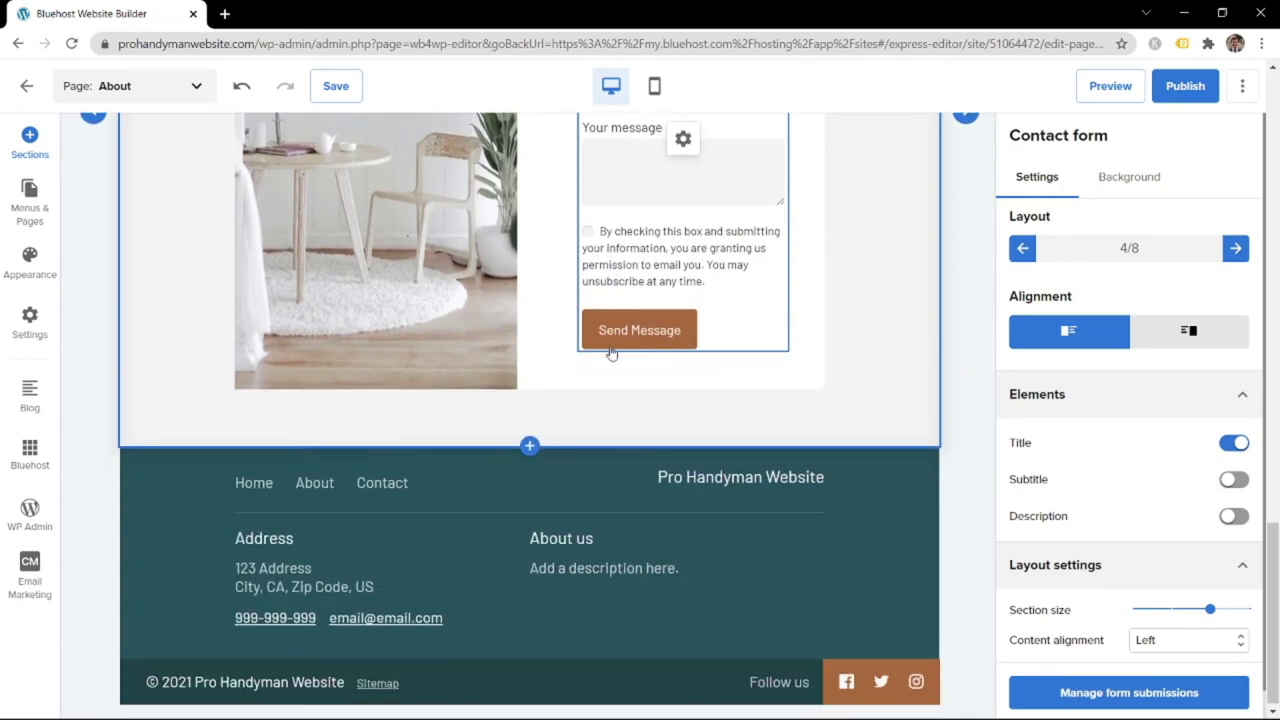
pyautogui.scroll(8, 586, 346)
pyautogui.scroll(5, 583, 349)
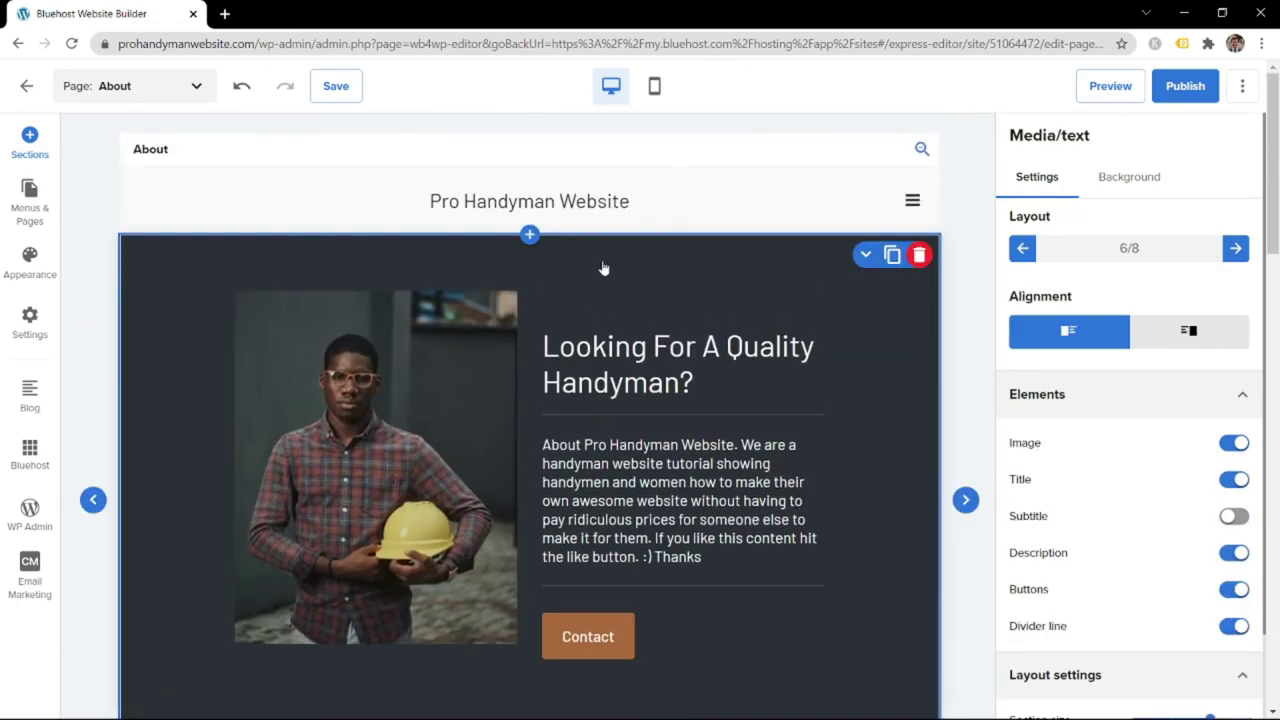
# Leave the About page and open the Contact page for editing from the site's page overview
pyautogui.scroll(3, 766, 206)
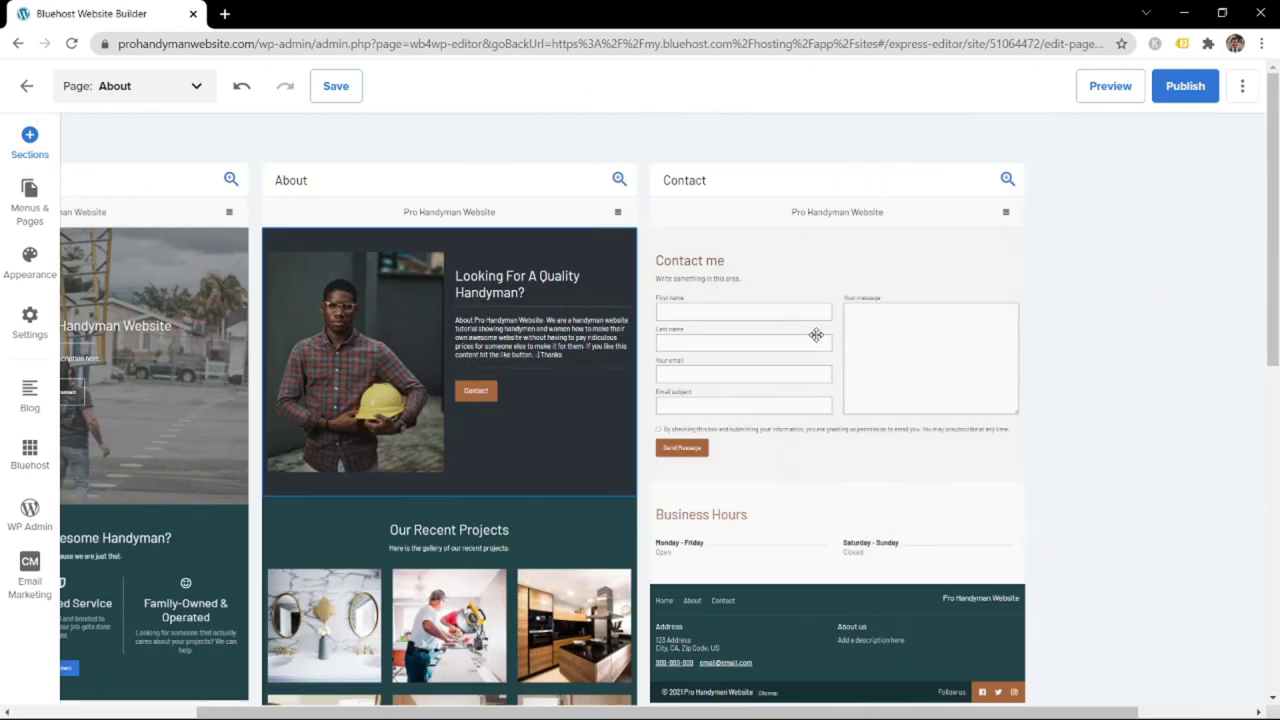
pyautogui.moveTo(816, 334); pyautogui.dragTo(666, 229)
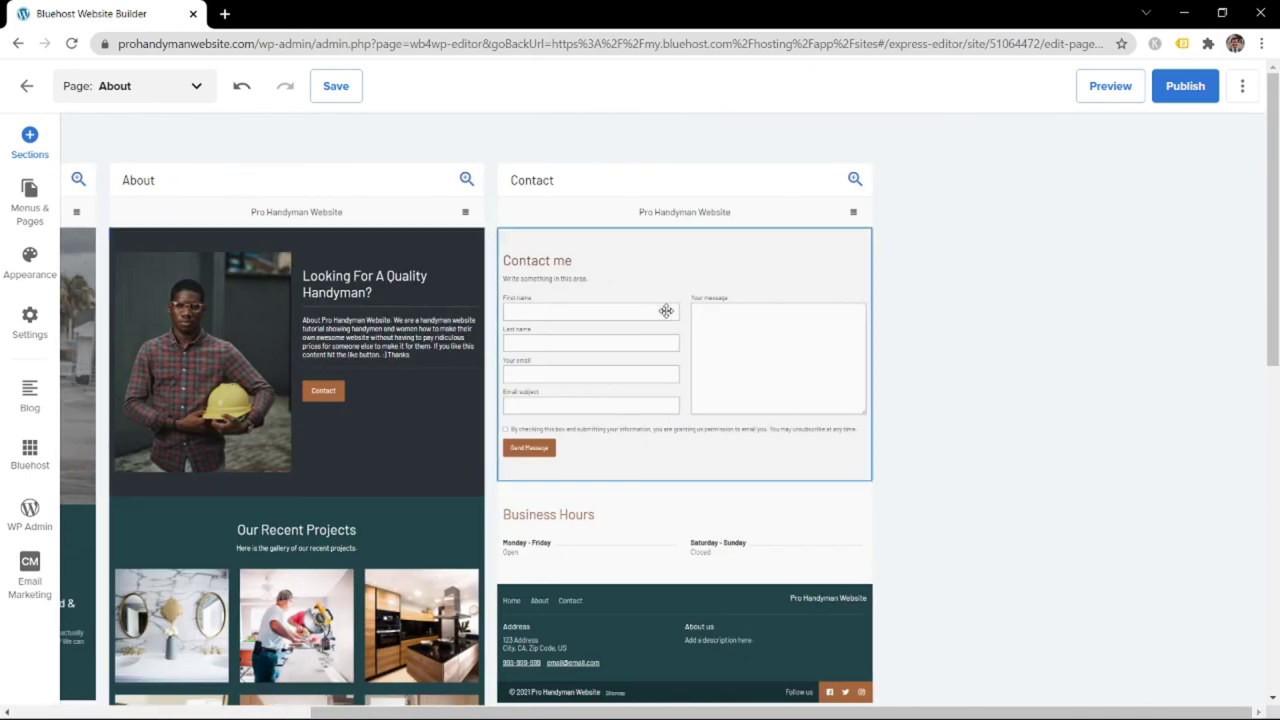
pyautogui.click(651, 184)
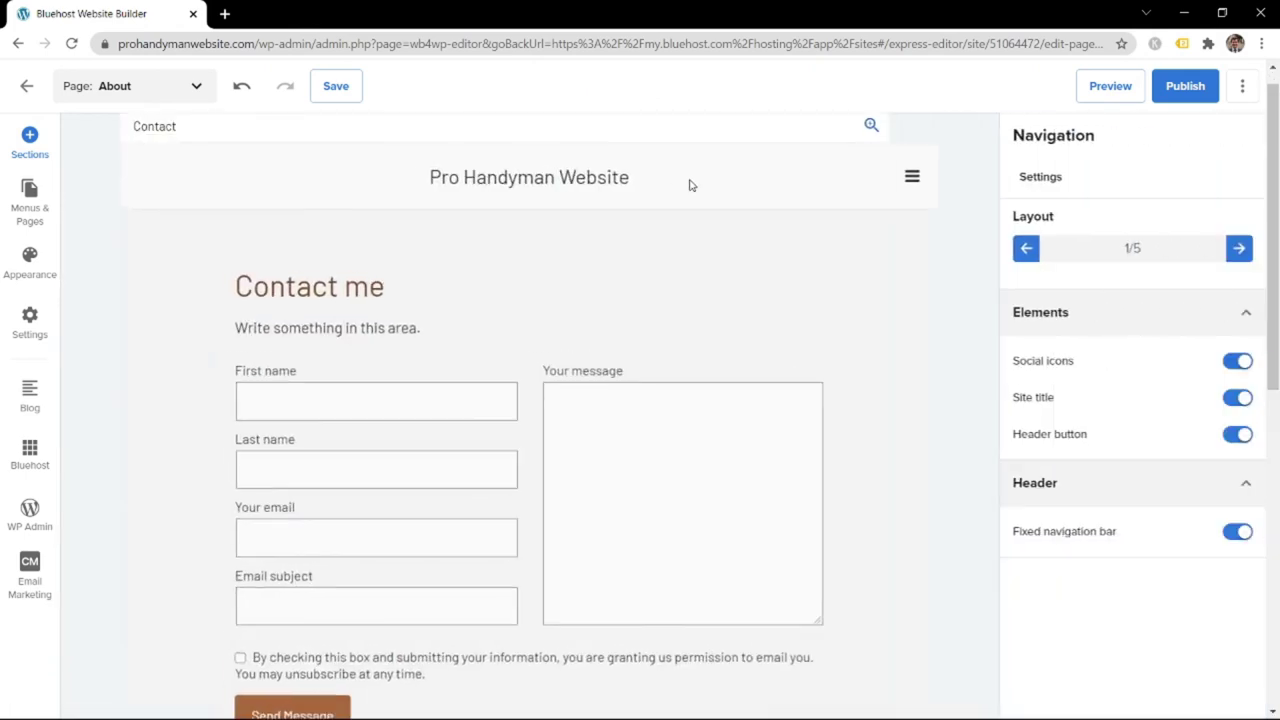
pyautogui.scroll(-4, 683, 192)
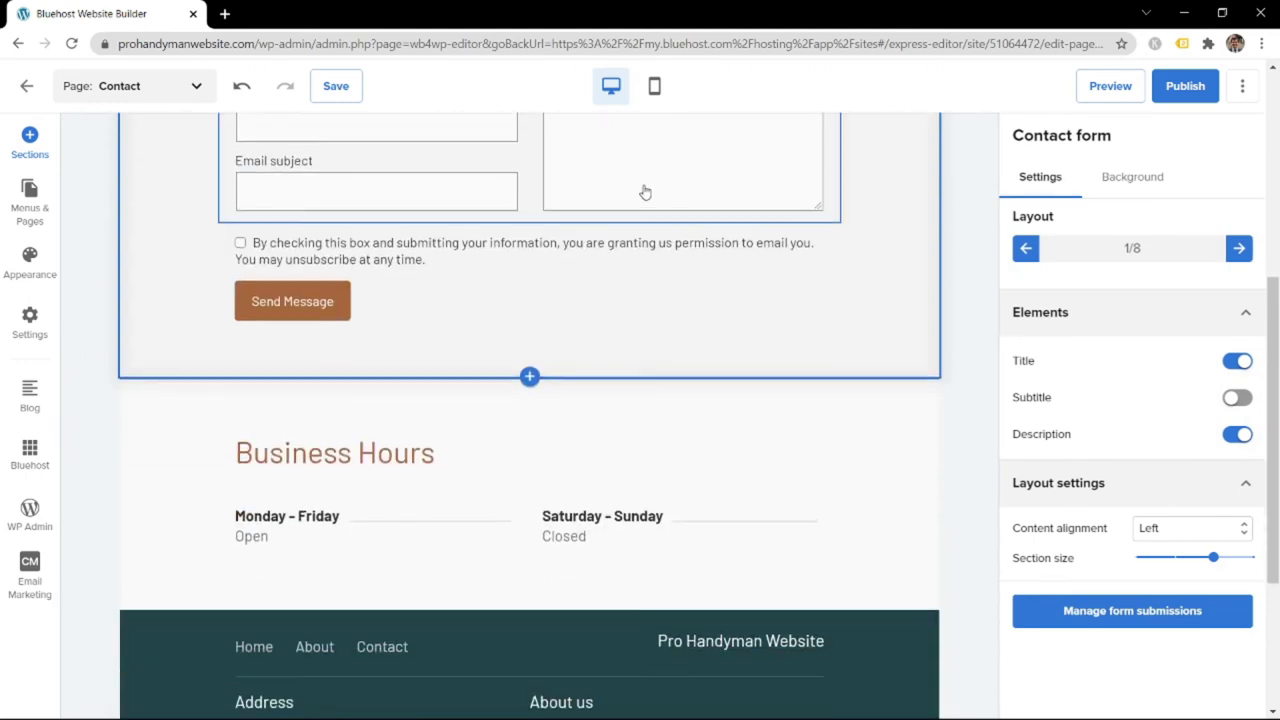
pyautogui.scroll(3, 643, 188)
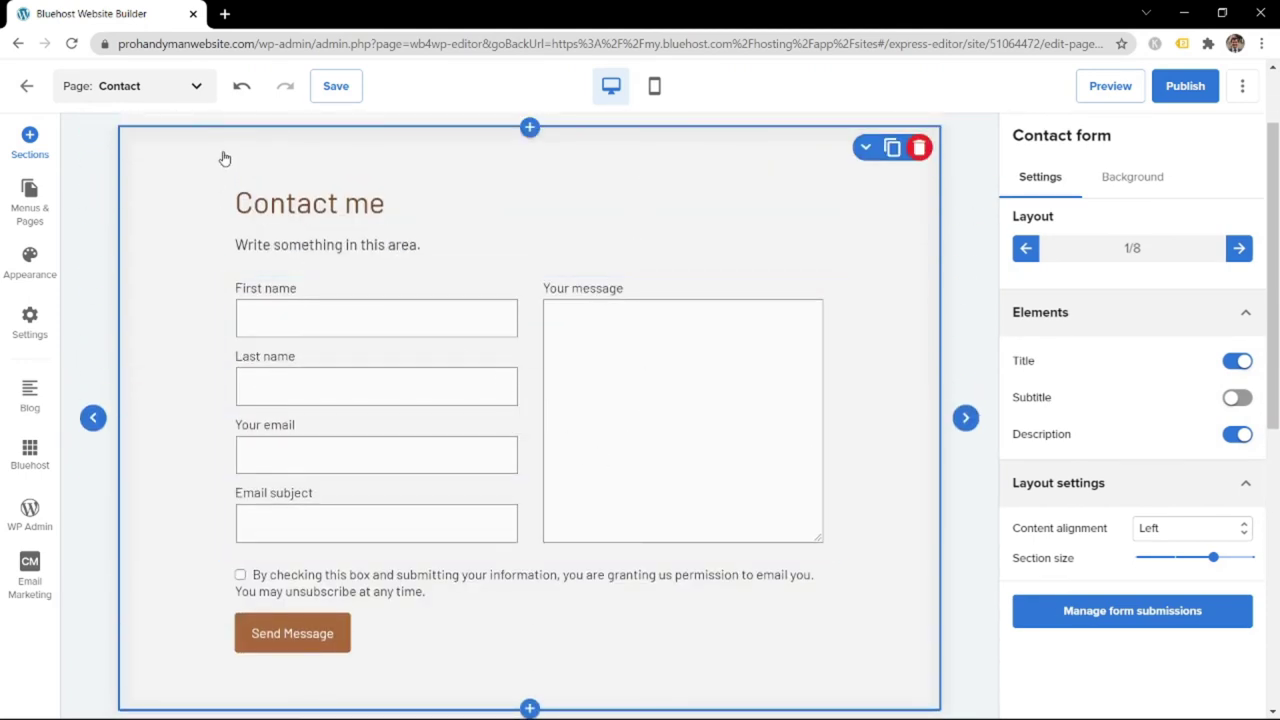
# Change the Contact page's contact form to layout 4/8 with the tool-belt image beside it, and turn off its Description
pyautogui.click(965, 417)
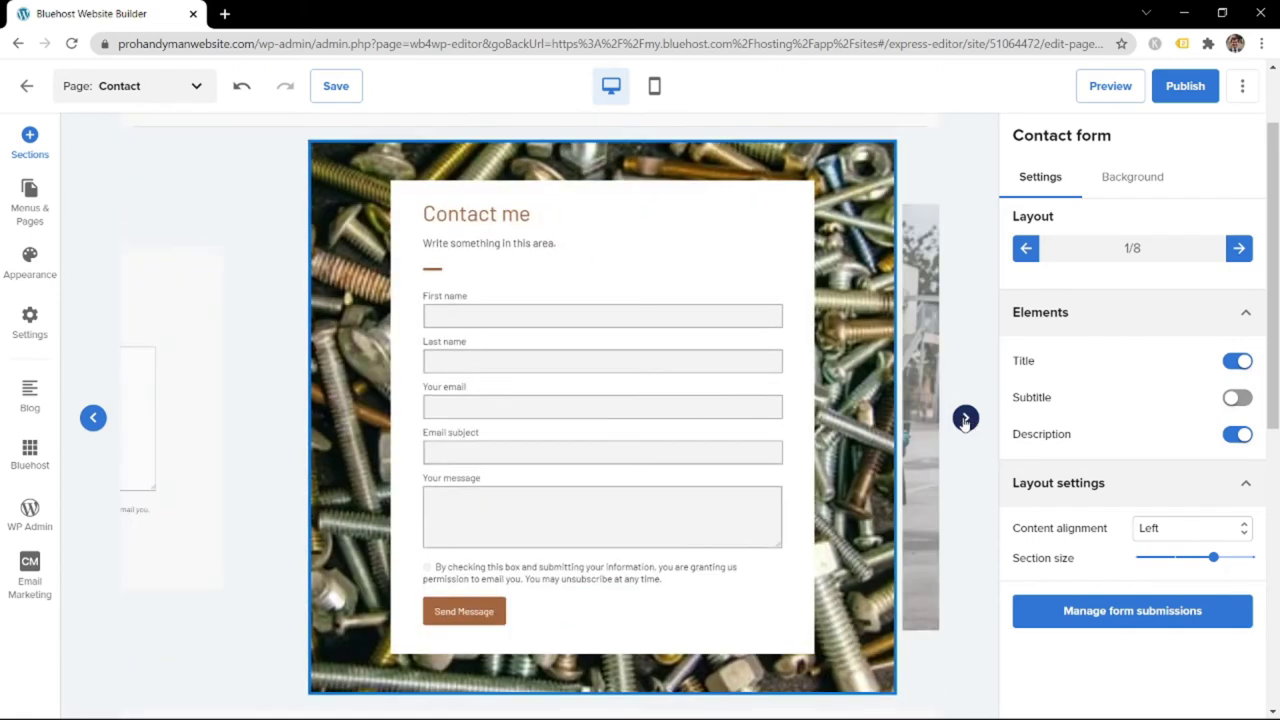
pyautogui.click(965, 419)
pyautogui.click(965, 419)
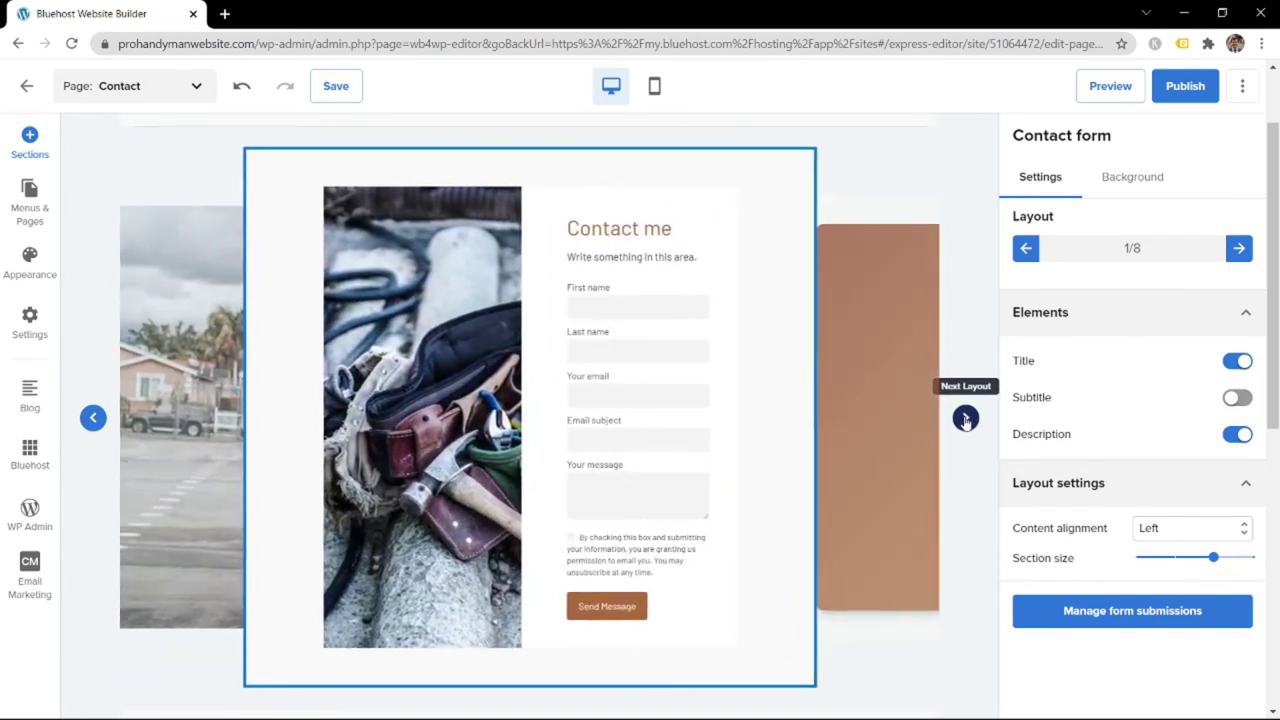
pyautogui.click(492, 374)
pyautogui.scroll(-1, 475, 371)
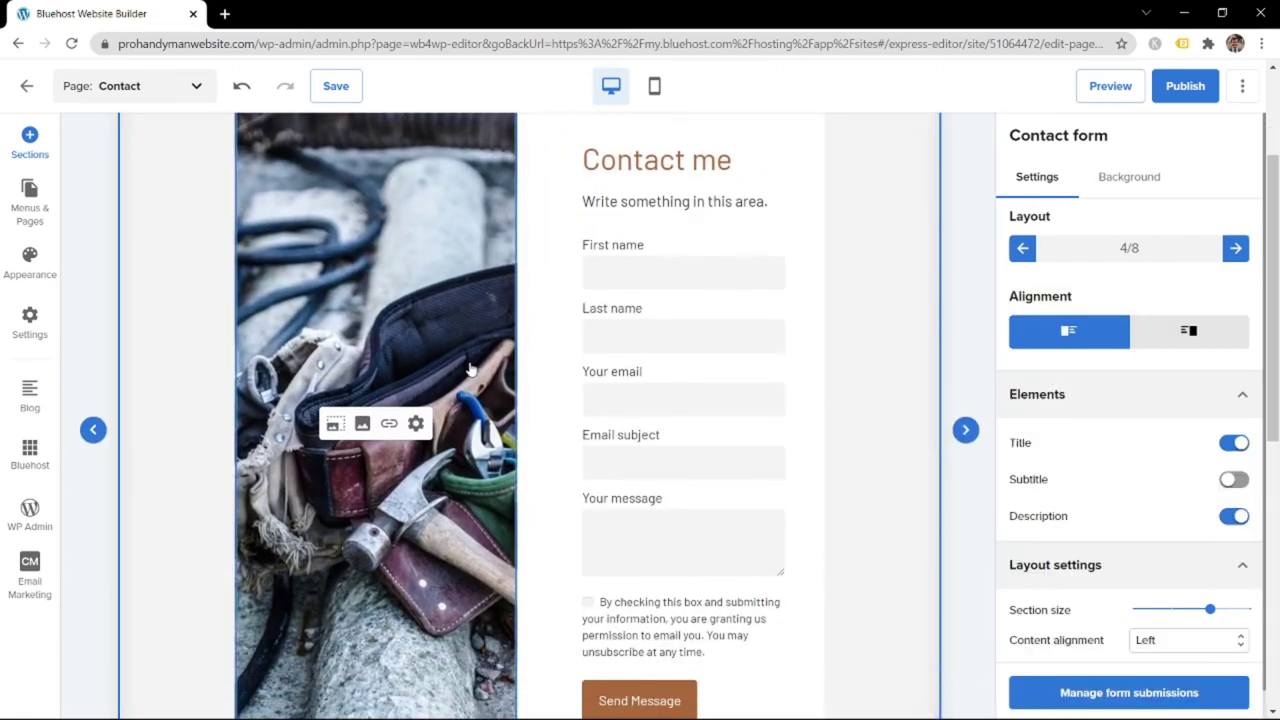
pyautogui.scroll(1, 468, 321)
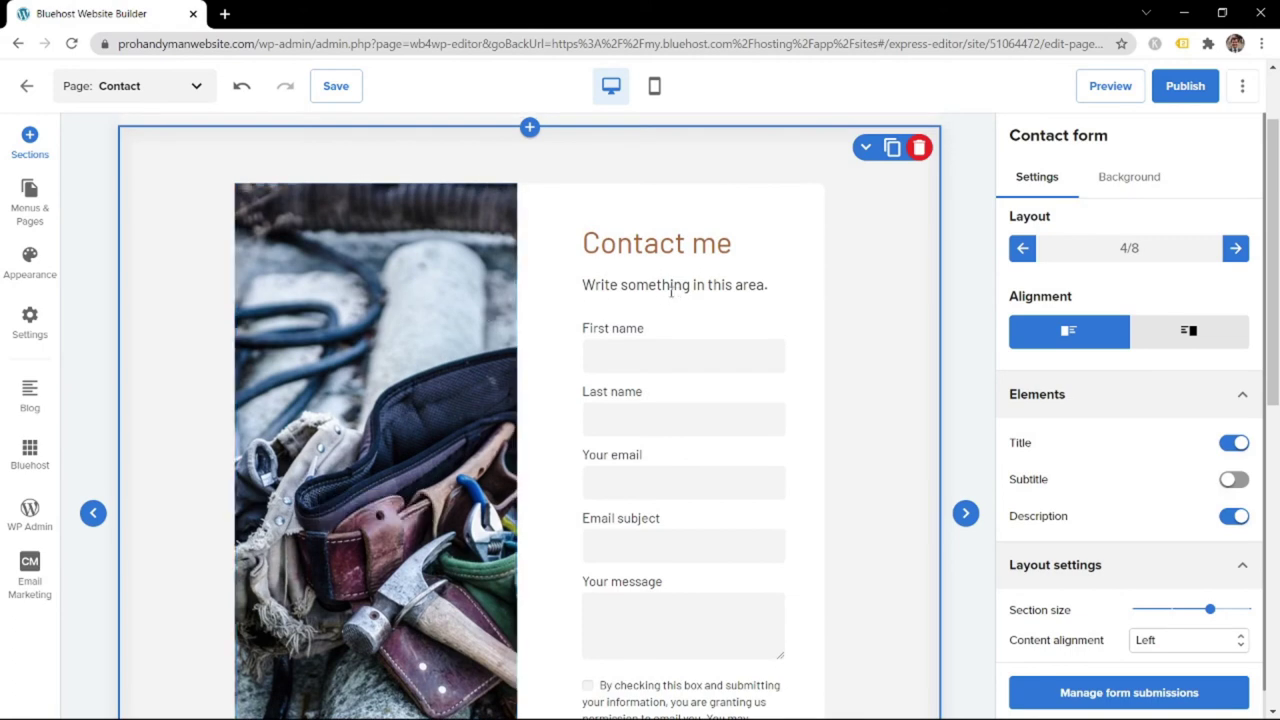
pyautogui.click(1233, 516)
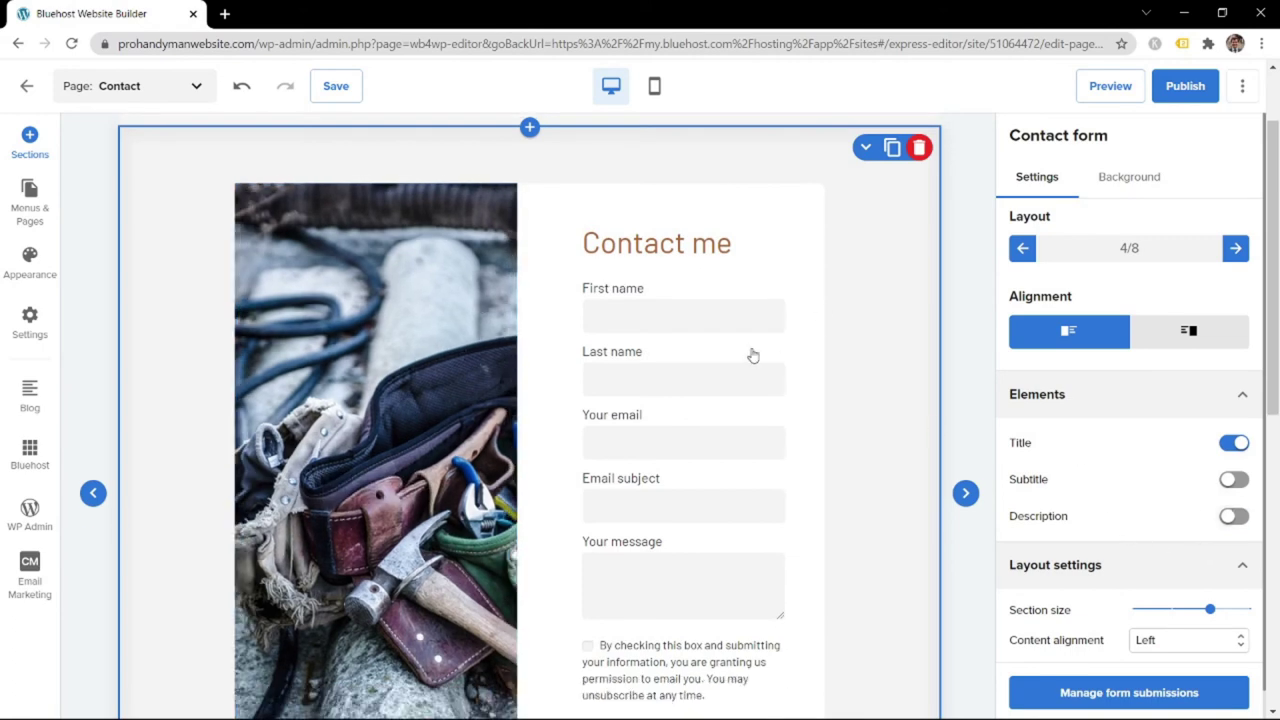
# Enable the contact form's Phone field, disable Last Name and Subject, and relabel First Name as "Full name"
pyautogui.click(682, 522)
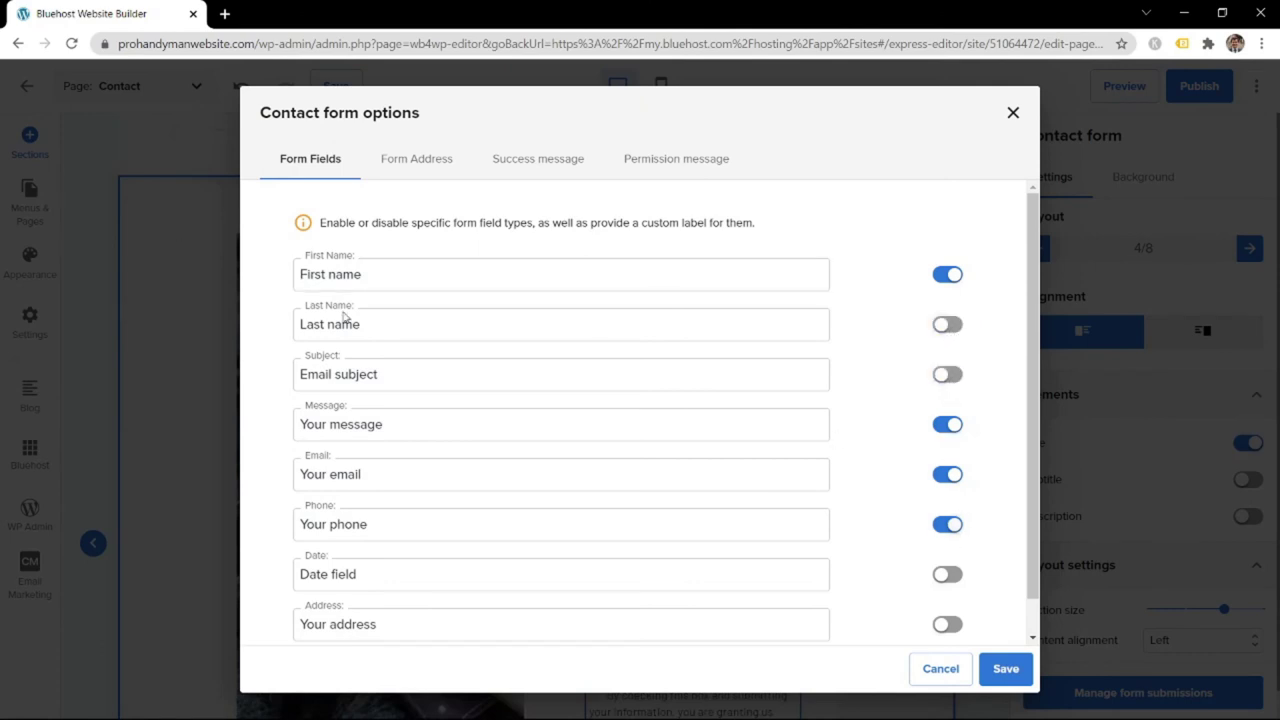
pyautogui.click(313, 276)
pyautogui.write('F')
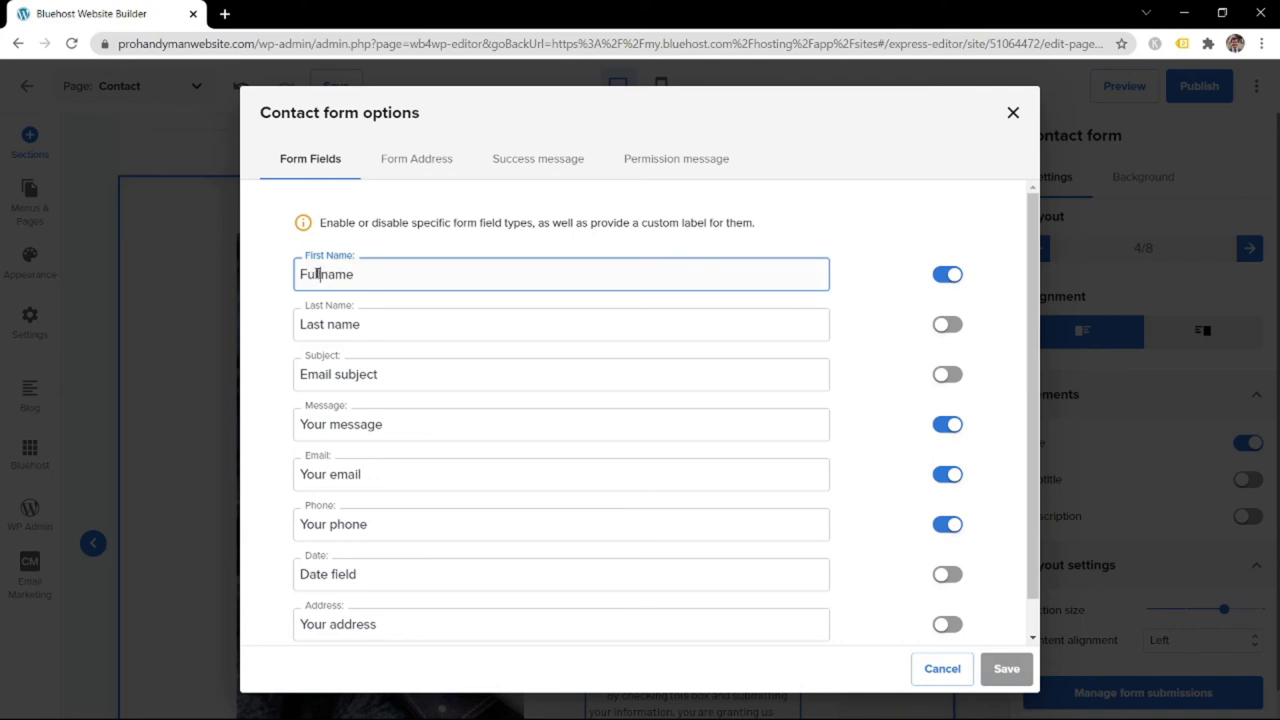
# Change the response time in the form's success message to "15 min" and save the contact form options
pyautogui.click(420, 160)
pyautogui.click(528, 156)
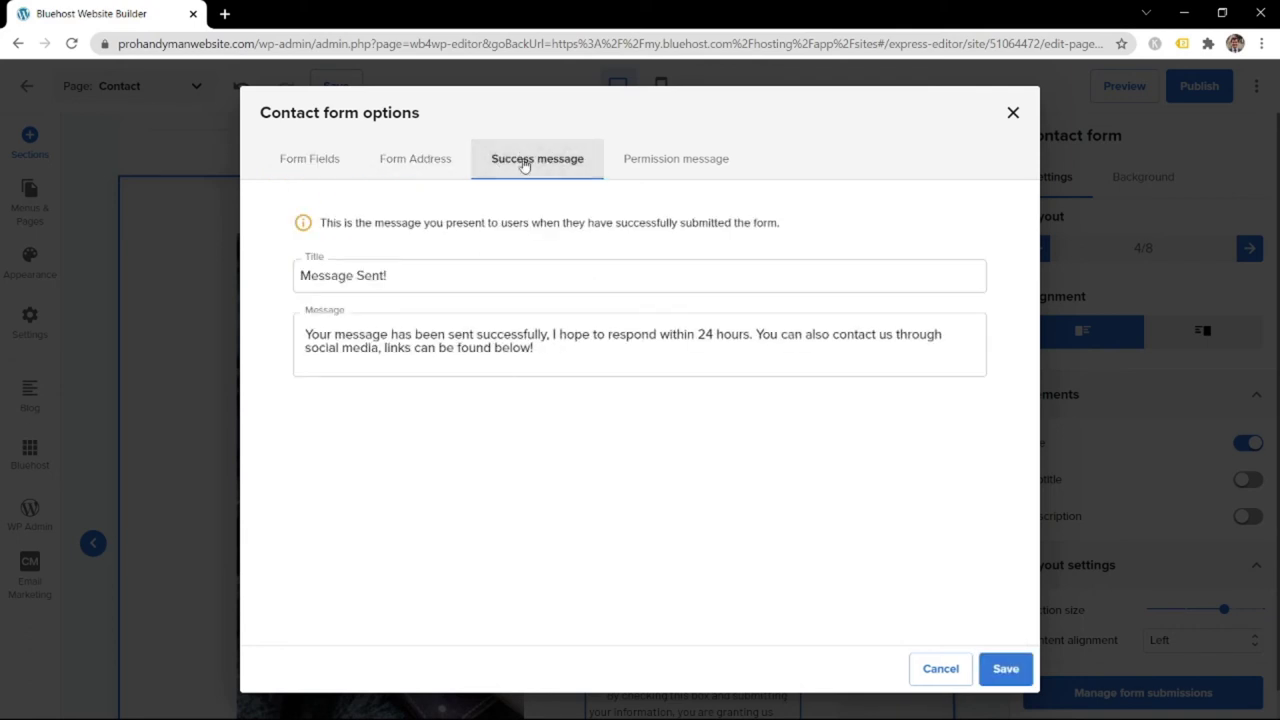
pyautogui.doubleClick(704, 334)
pyautogui.press('BackSpace')
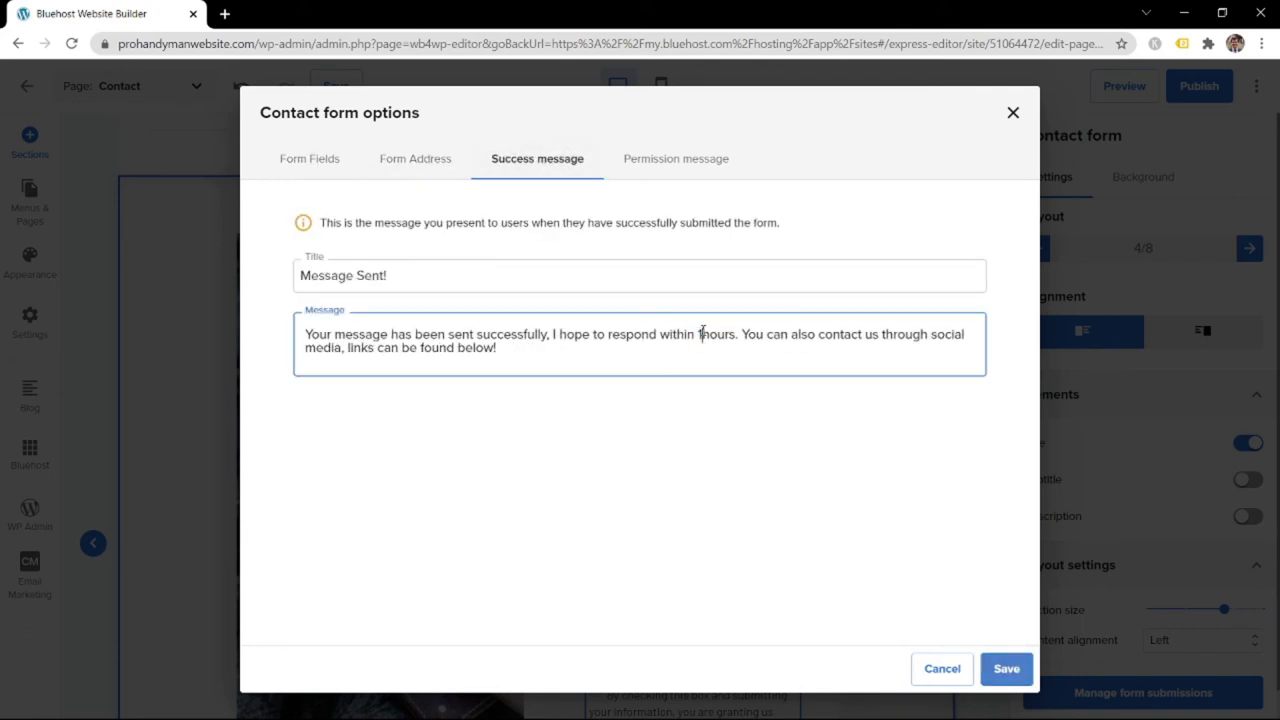
pyautogui.write('15 min')
pyautogui.click(757, 420)
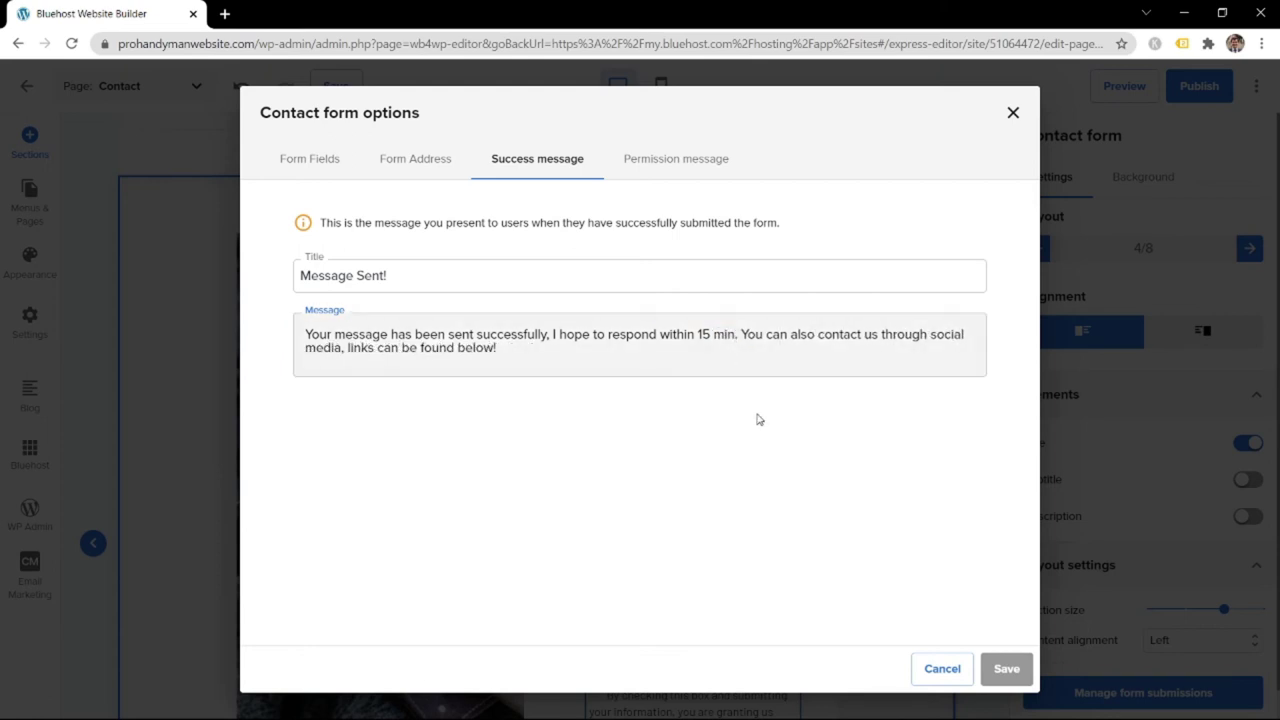
pyautogui.click(1006, 669)
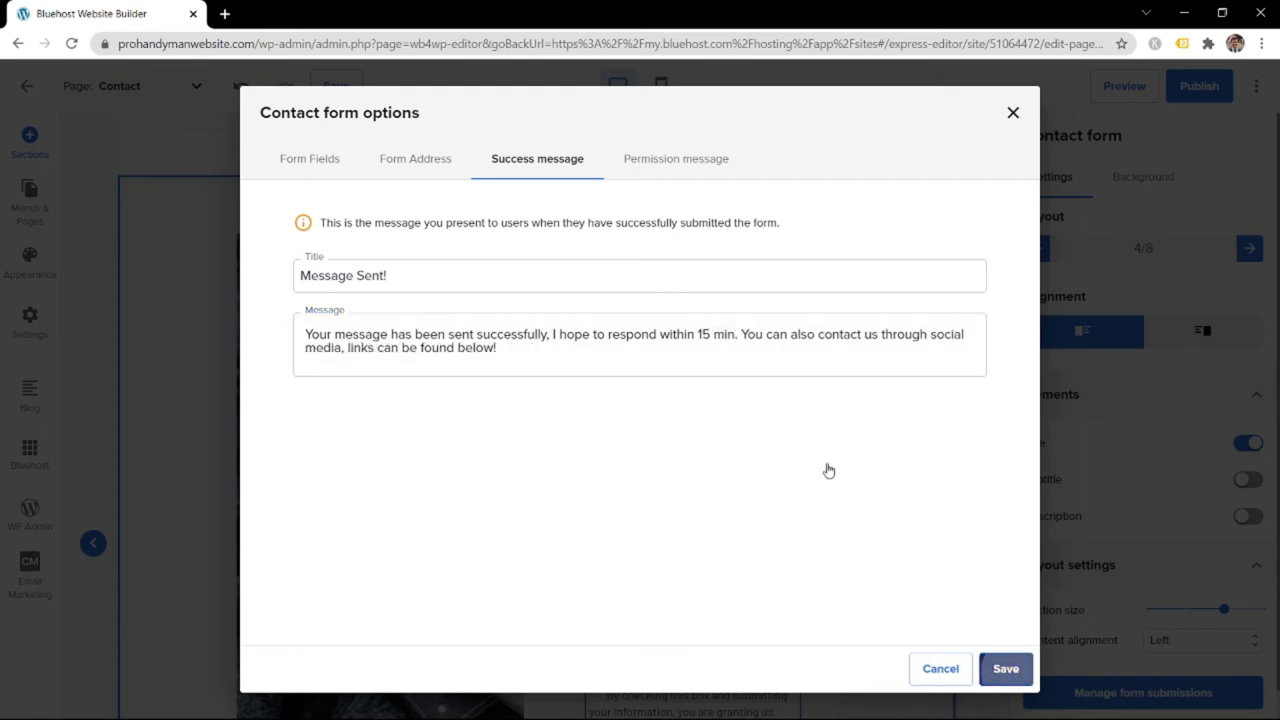
# Set the Business Hours section's background to the brown theme color
pyautogui.scroll(-5, 448, 261)
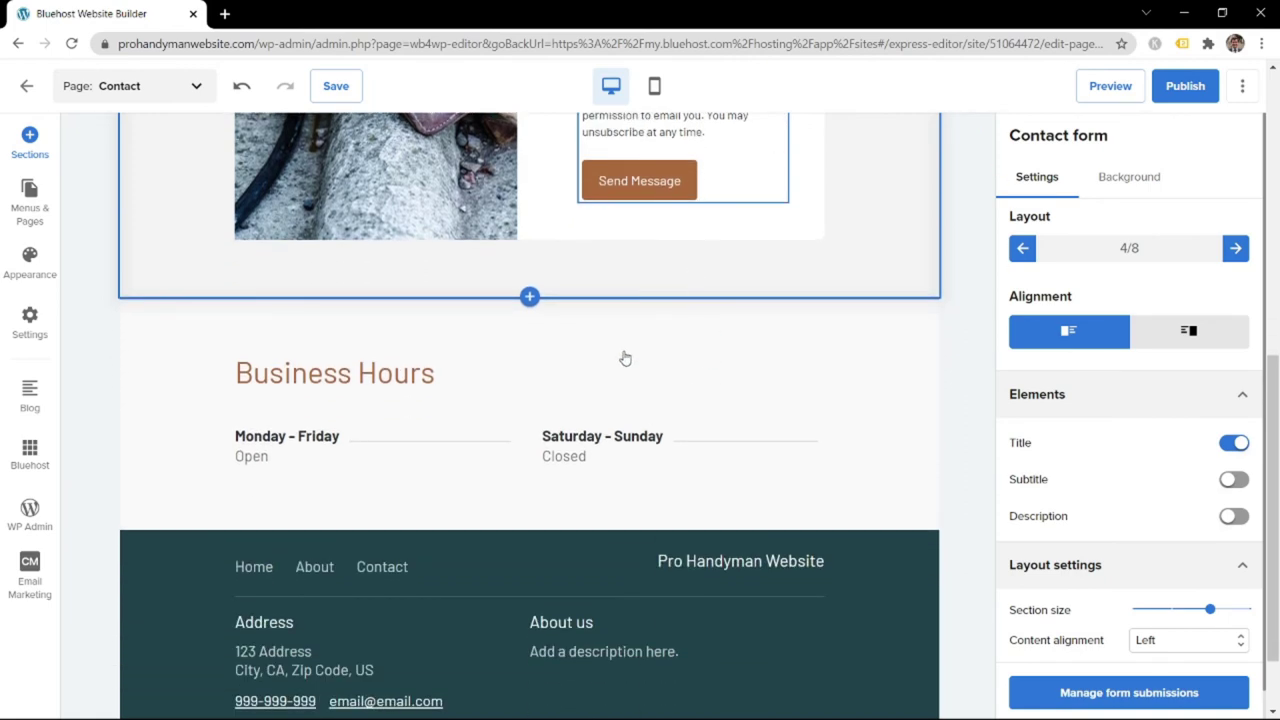
pyautogui.click(624, 358)
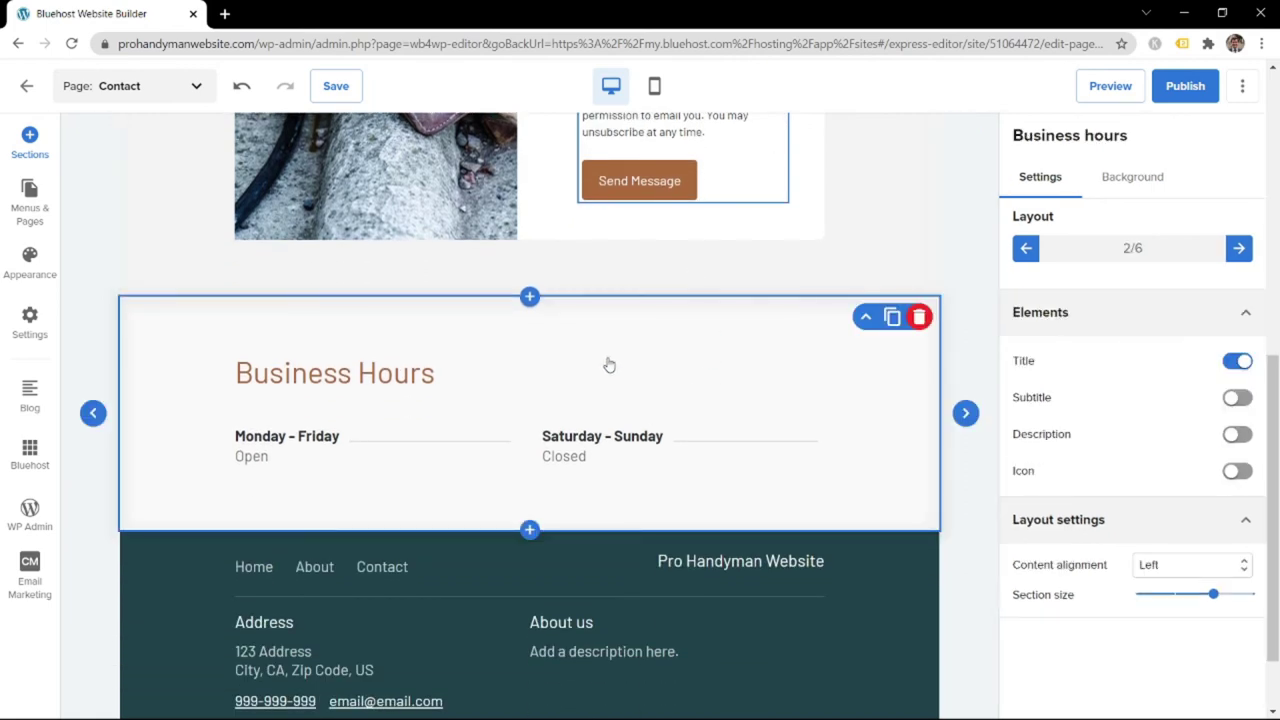
pyautogui.click(1097, 177)
pyautogui.click(1060, 295)
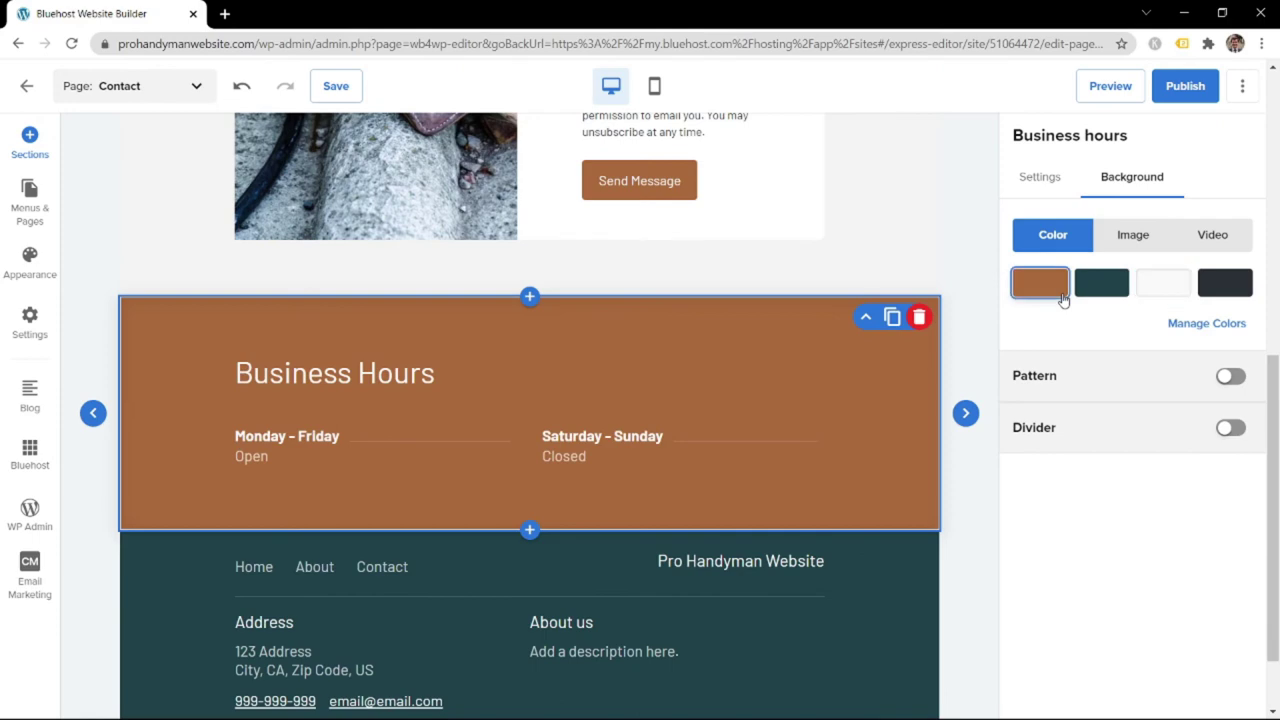
# Review the edited Contact page, and compare the Home, About and Contact pages side by side in the page overview
pyautogui.scroll(-1, 803, 514)
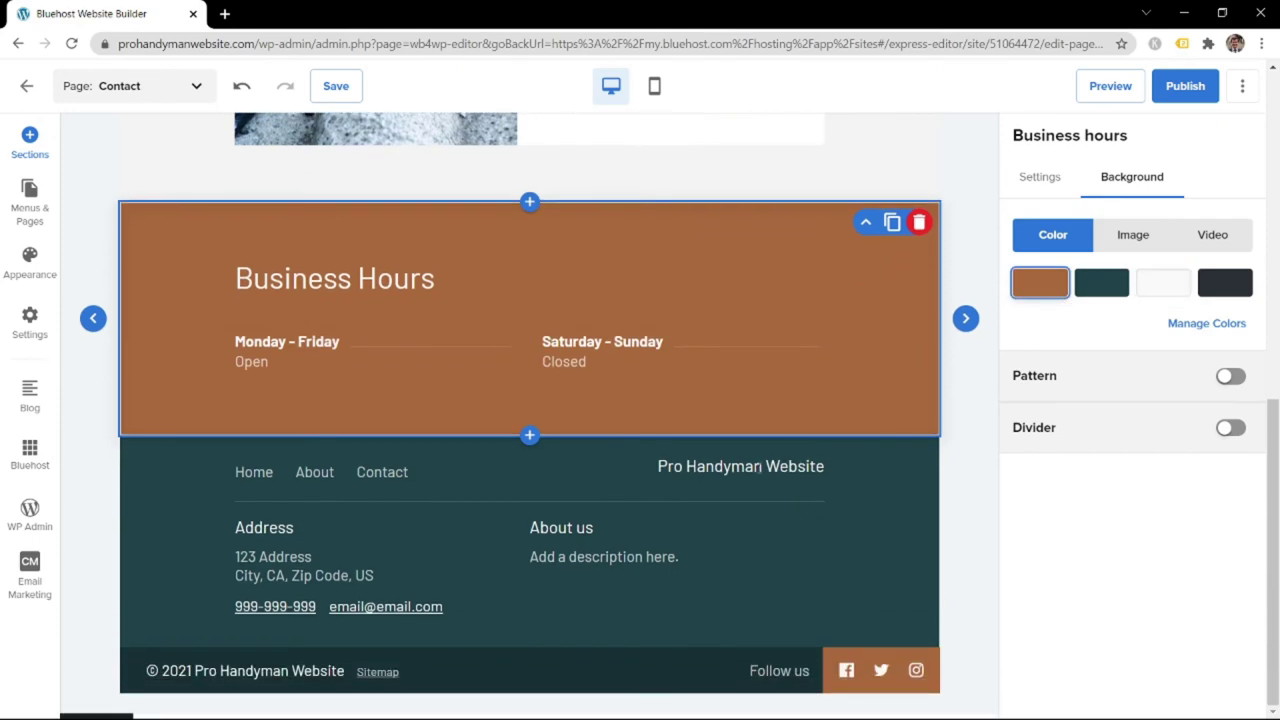
pyautogui.scroll(5, 689, 457)
pyautogui.scroll(1, 470, 300)
pyautogui.click(514, 270)
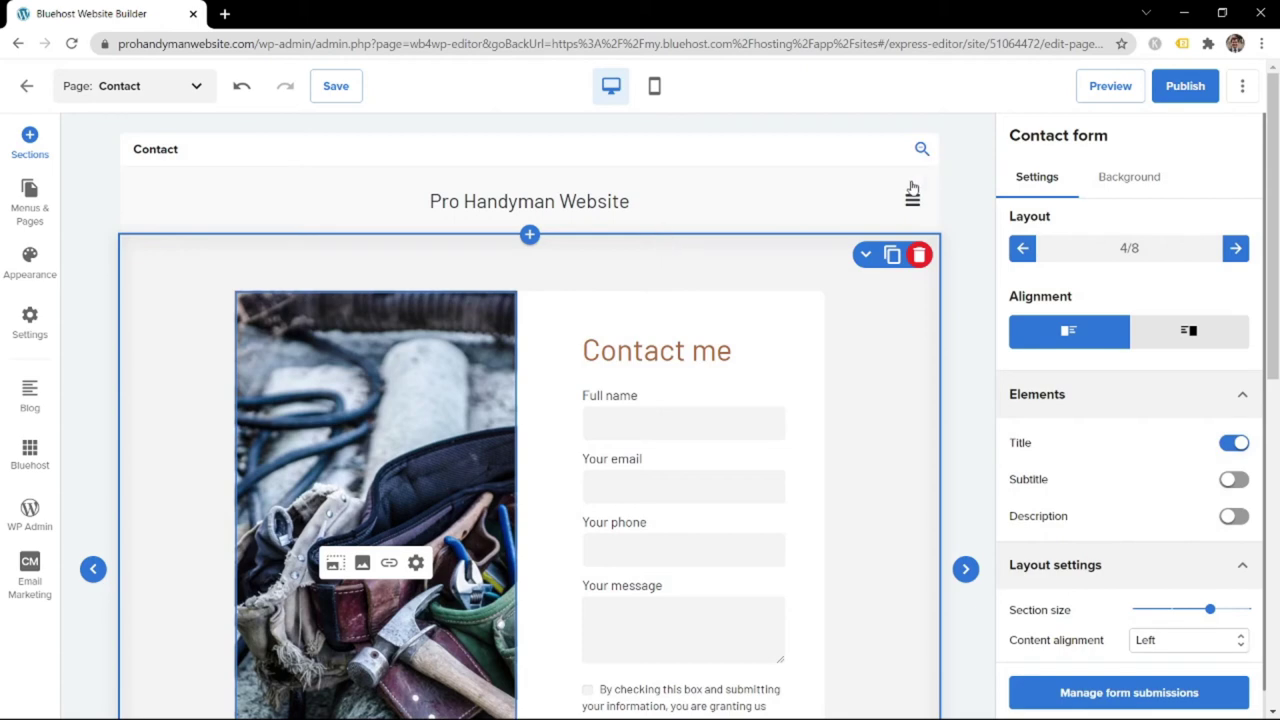
pyautogui.click(922, 149)
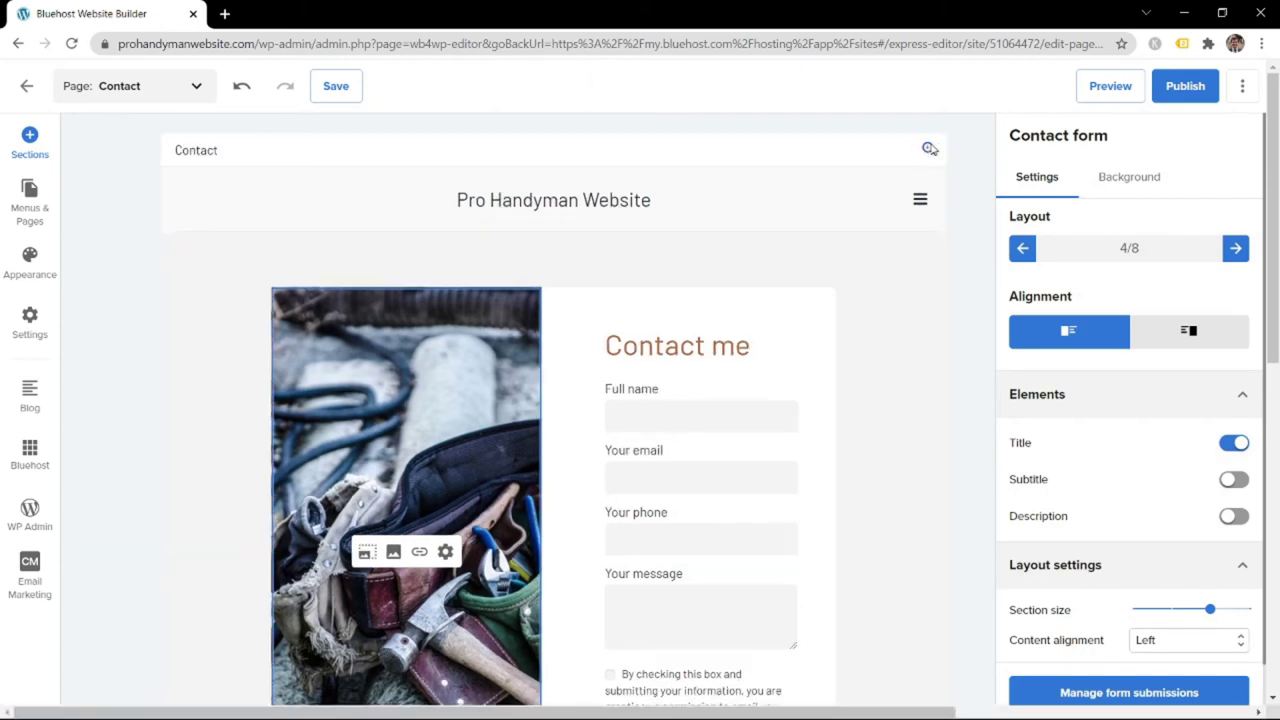
pyautogui.scroll(-4, 594, 366)
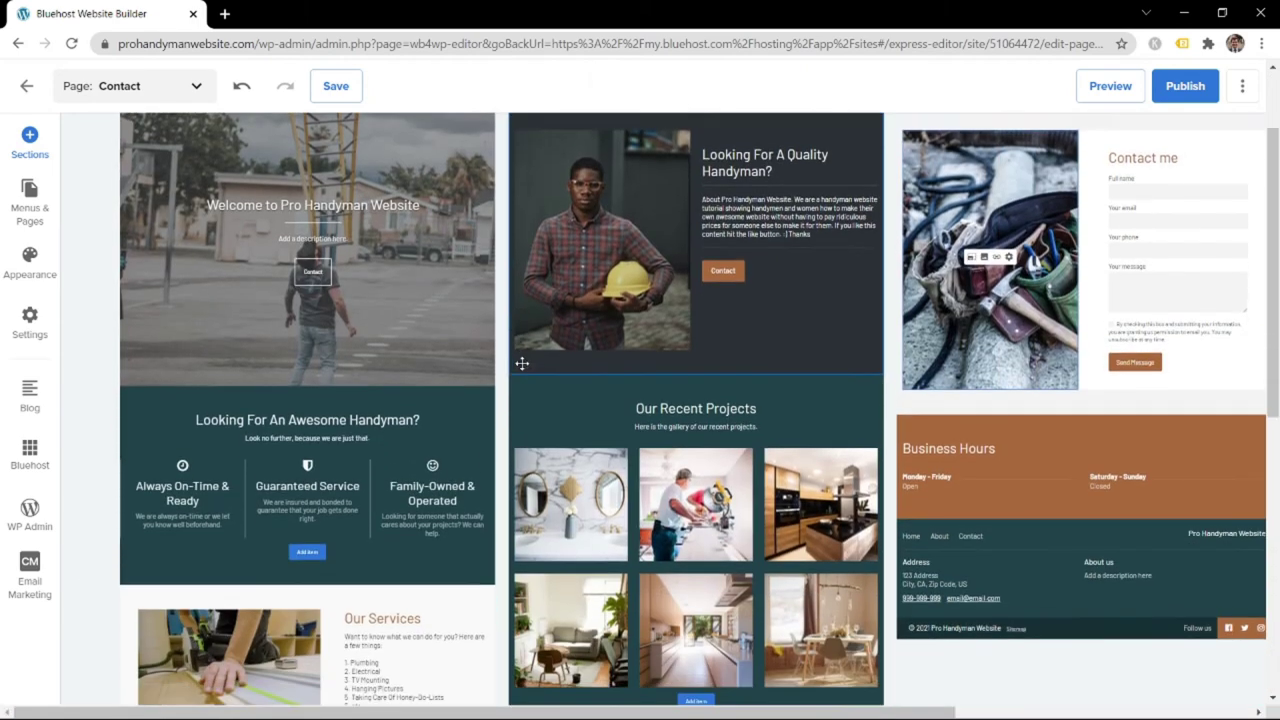
pyautogui.scroll(4, 530, 360)
pyautogui.scroll(1, 536, 355)
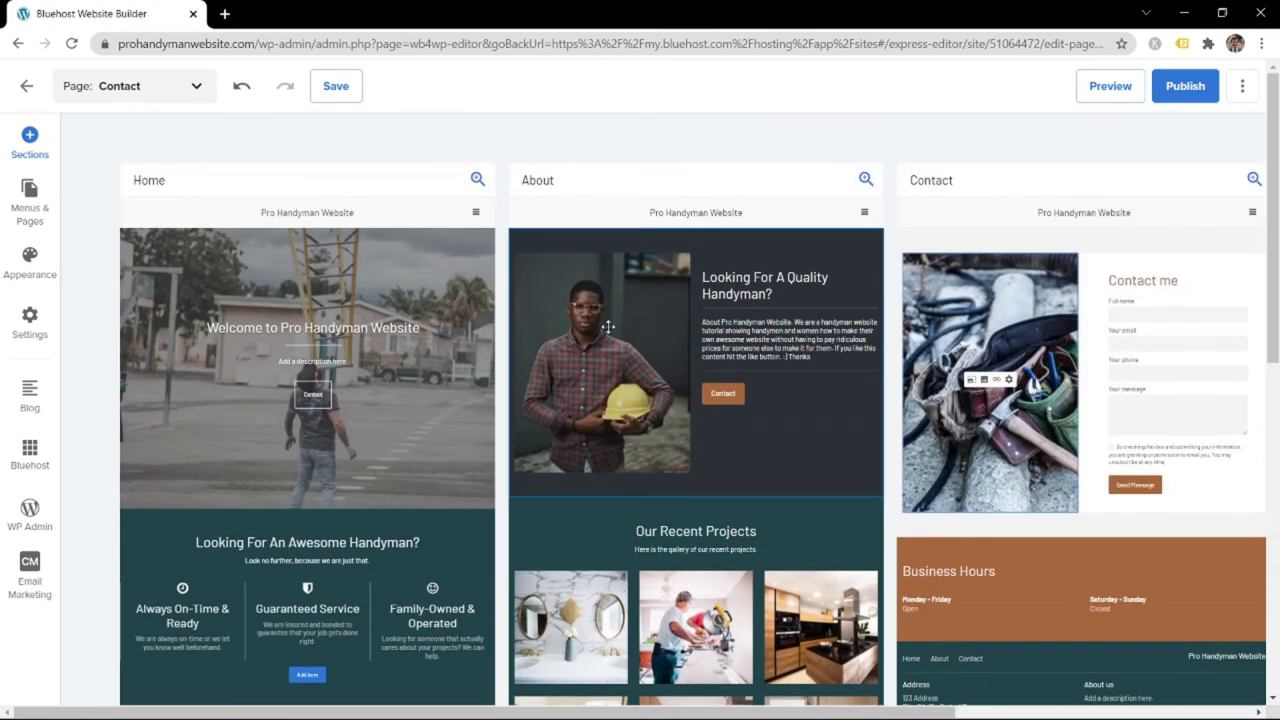
pyautogui.hscroll(4, 1120, 186)
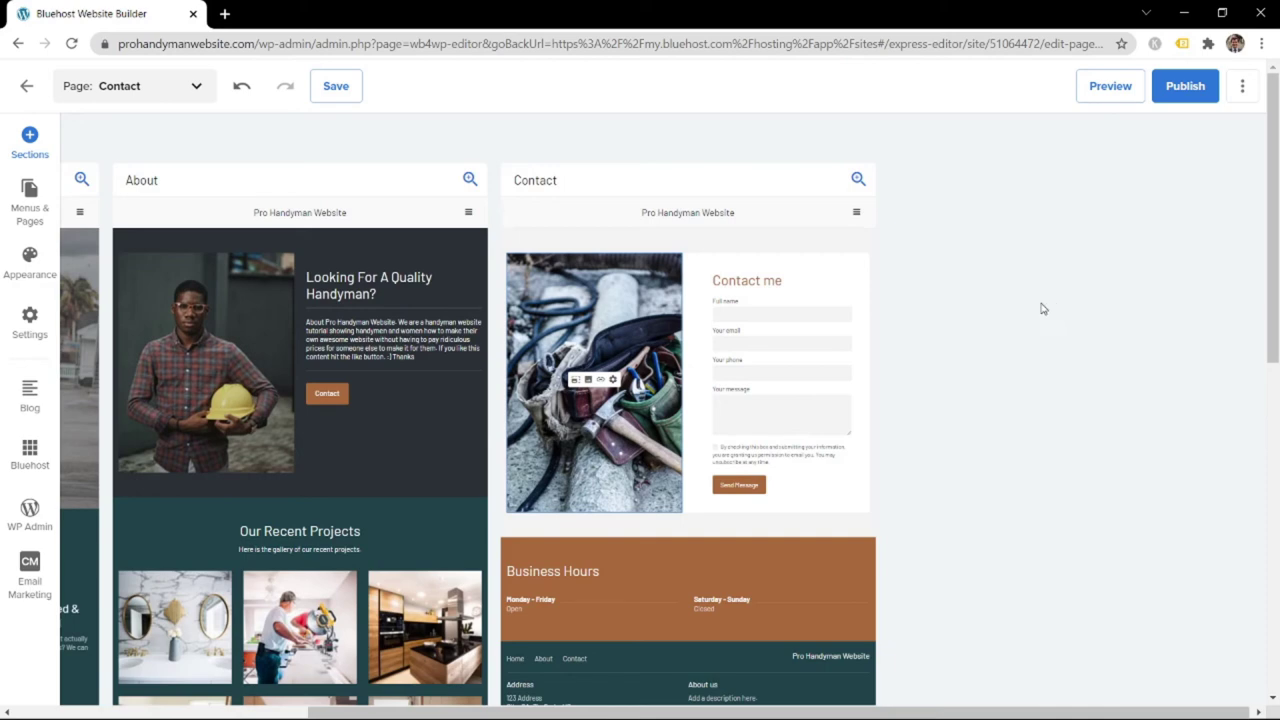
# Look over the available page types and templates, and add a blank page named "Services"
pyautogui.click(29, 203)
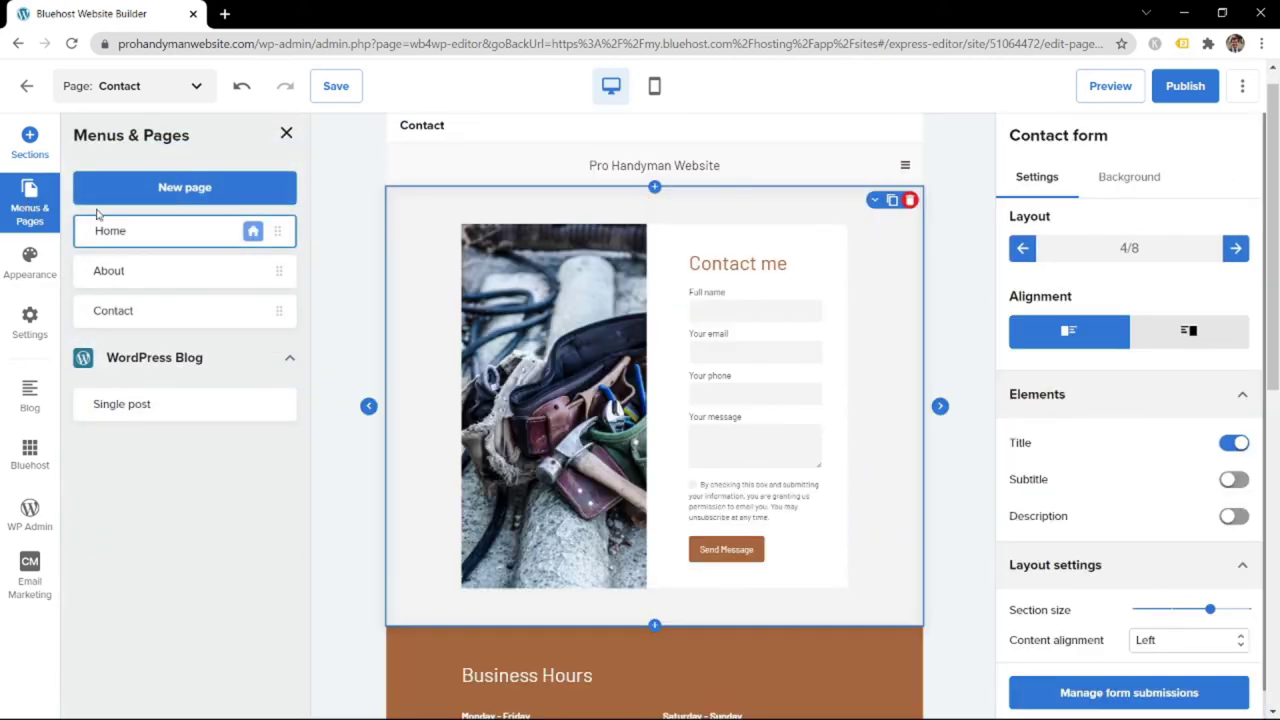
pyautogui.click(171, 196)
pyautogui.click(231, 212)
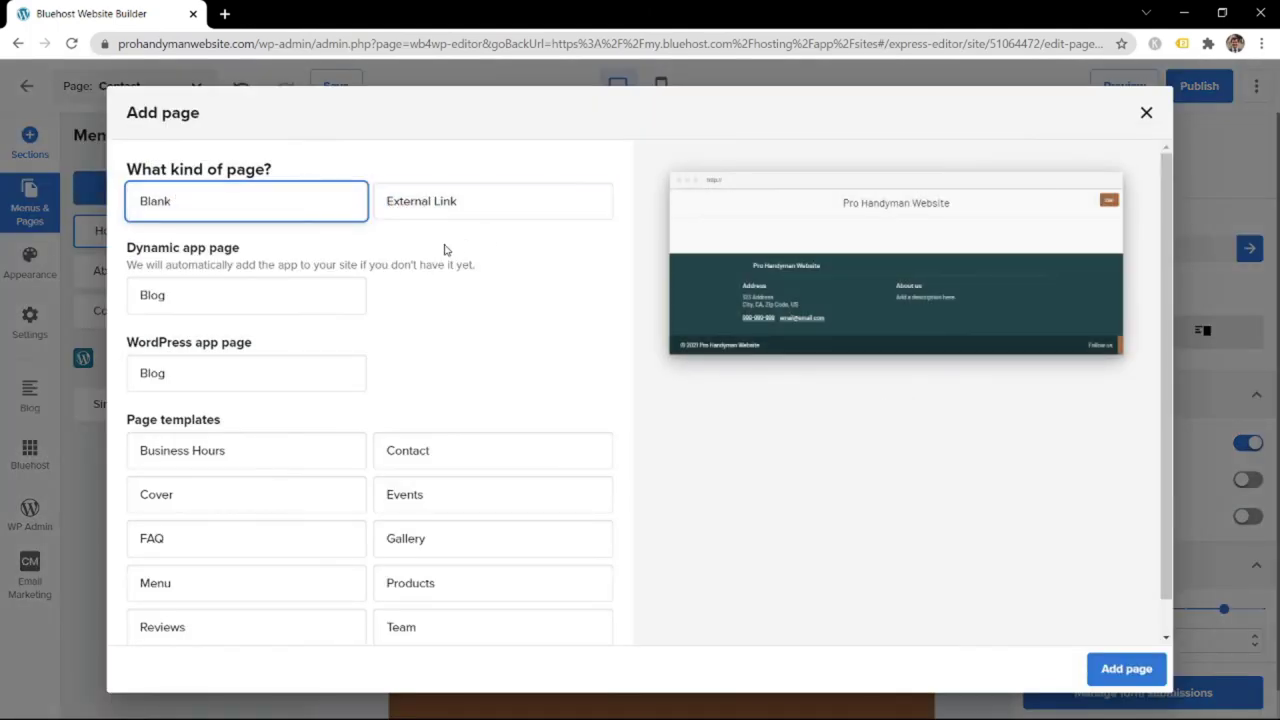
pyautogui.click(317, 376)
pyautogui.scroll(-2, 381, 366)
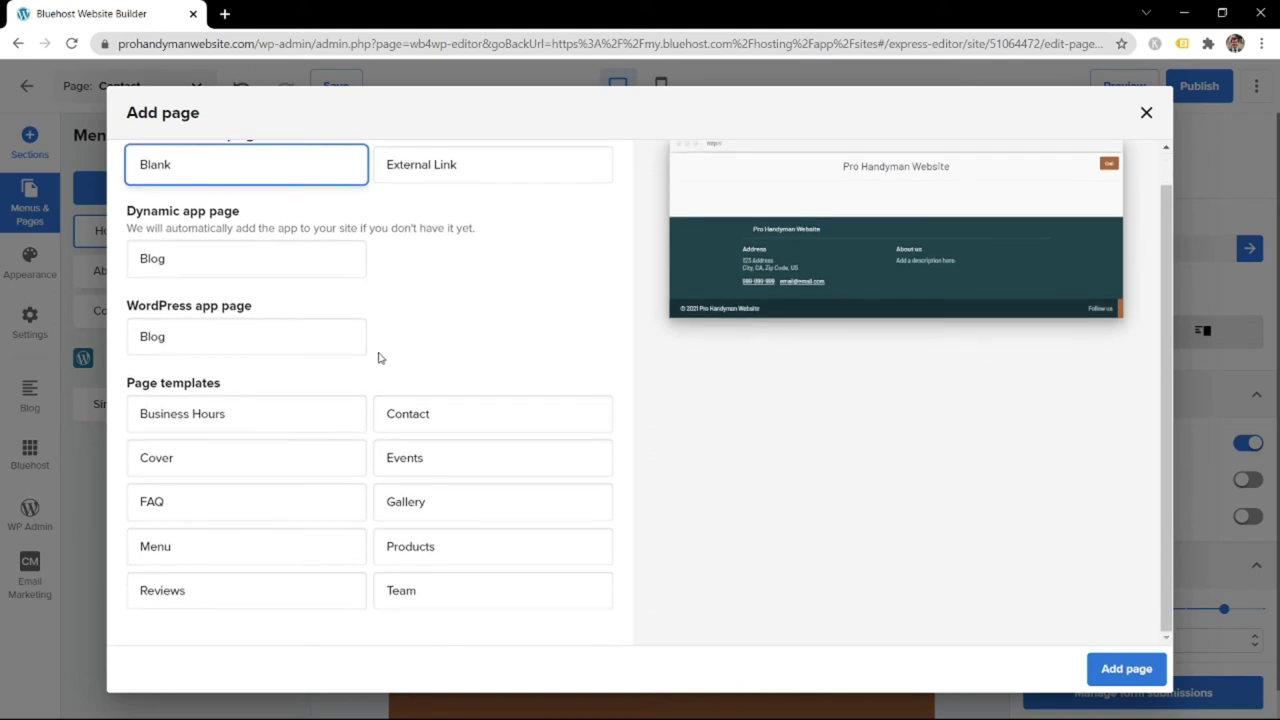
pyautogui.scroll(2, 380, 357)
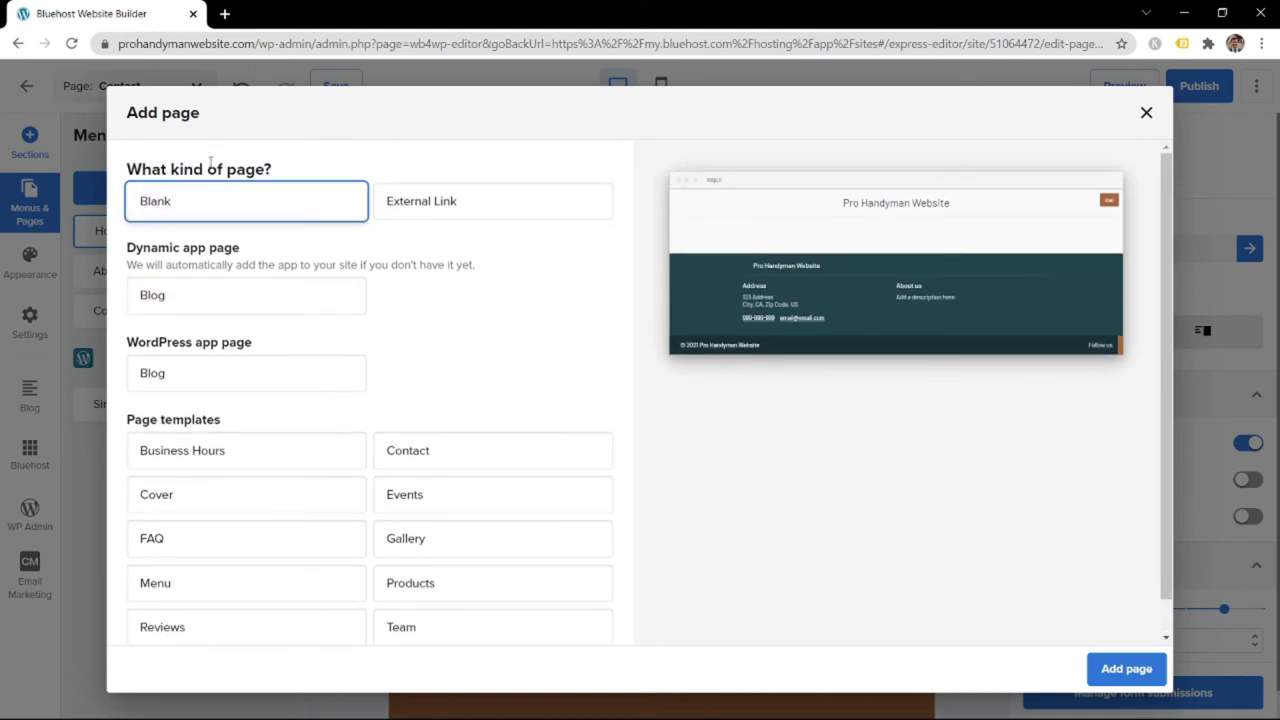
pyautogui.click(421, 201)
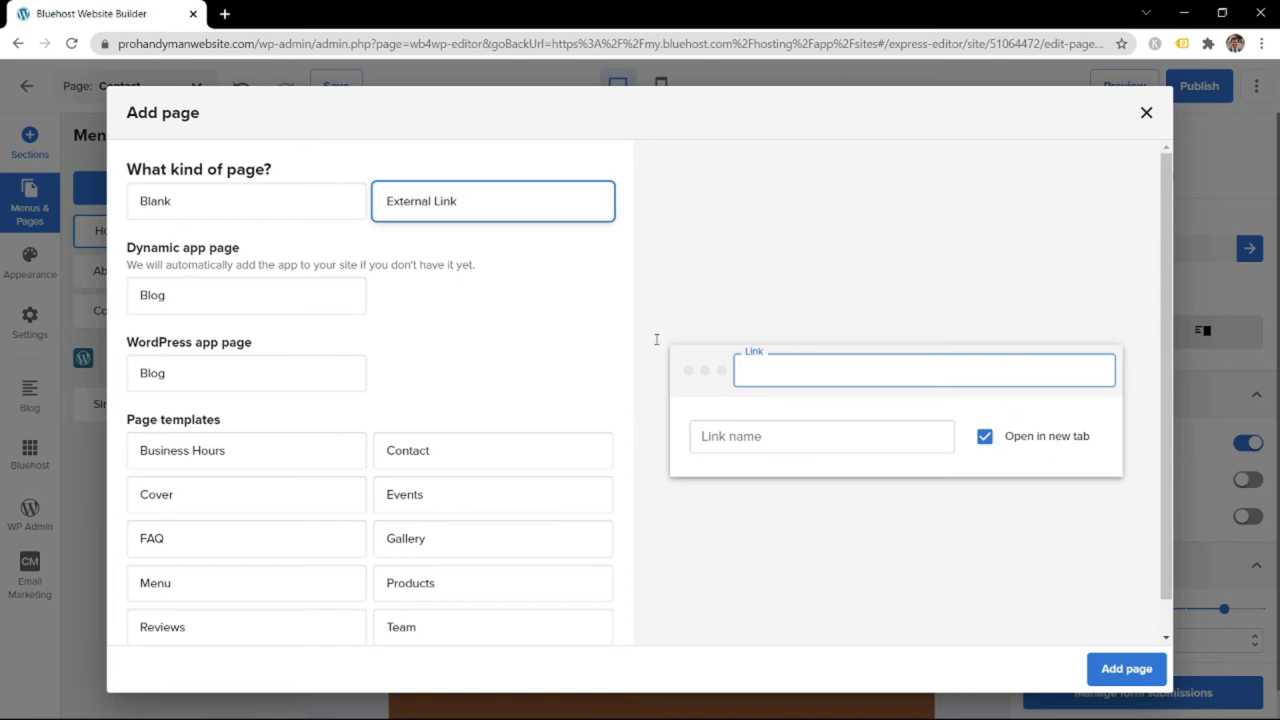
pyautogui.click(226, 197)
pyautogui.scroll(-1, 300, 380)
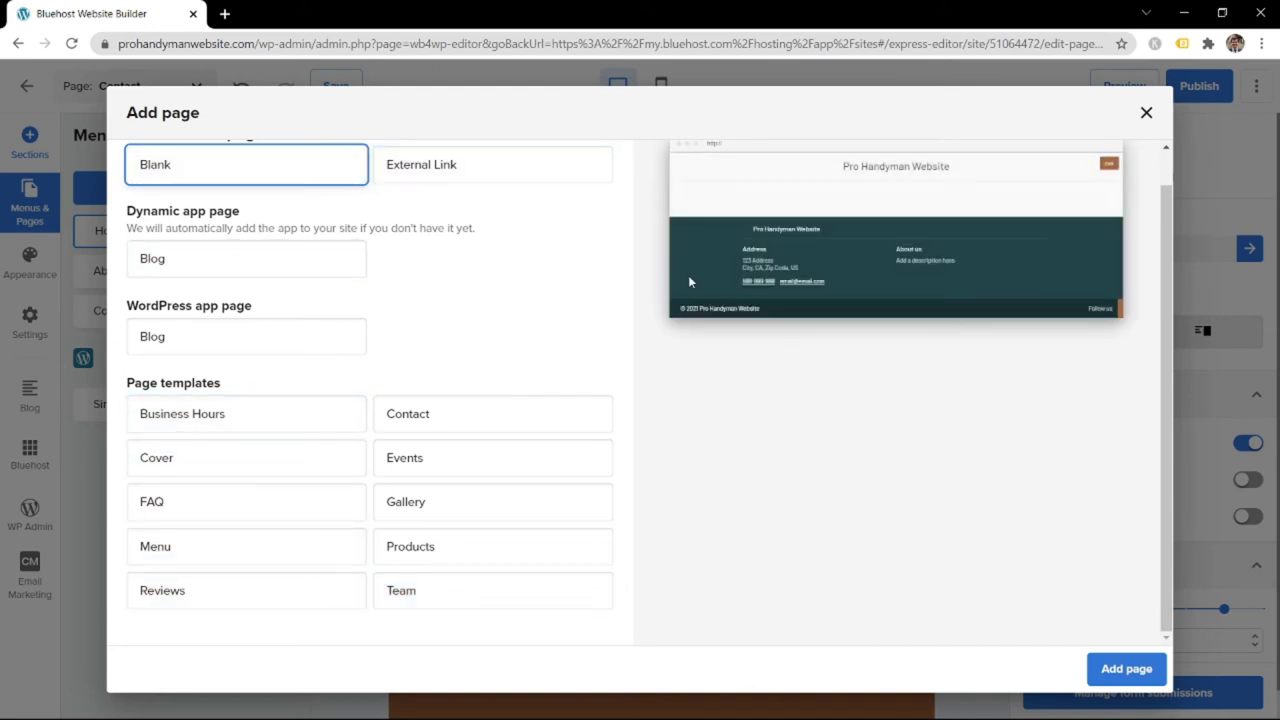
pyautogui.click(1112, 673)
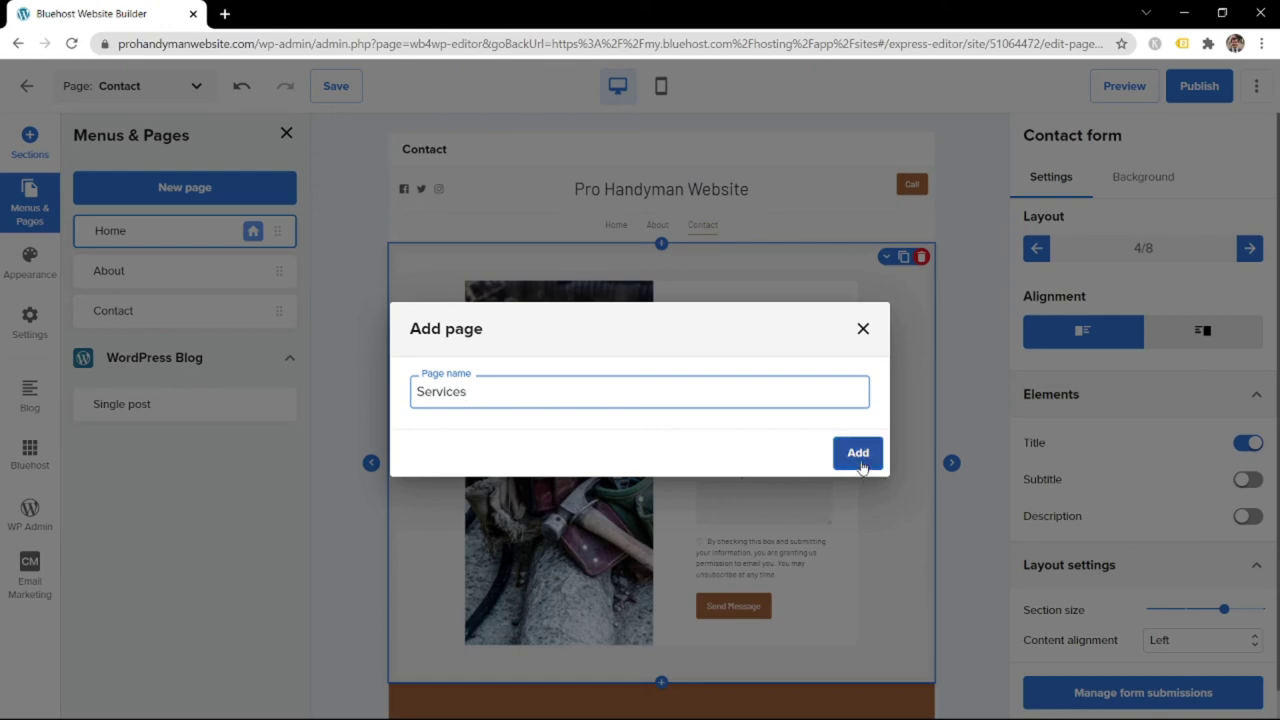
pyautogui.click(851, 452)
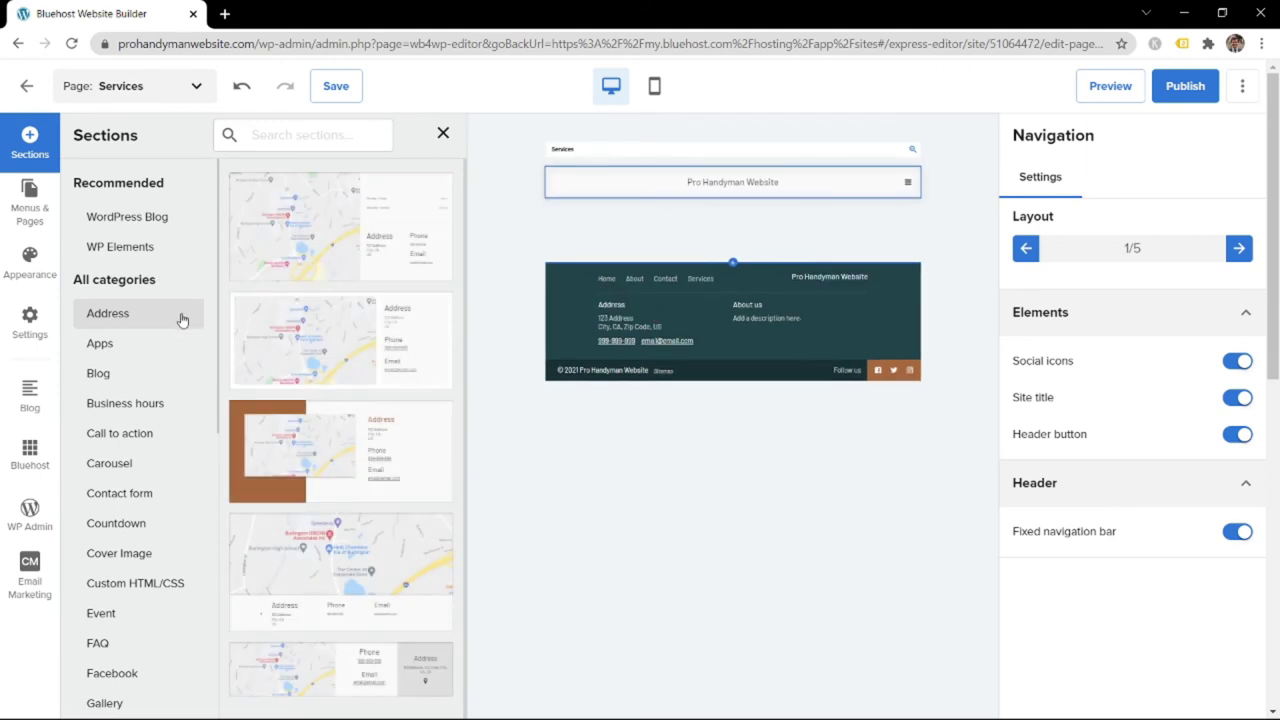
# Add a Call to action section with a tilted tools photo beside the text, and title it "Our Services"
pyautogui.click(172, 433)
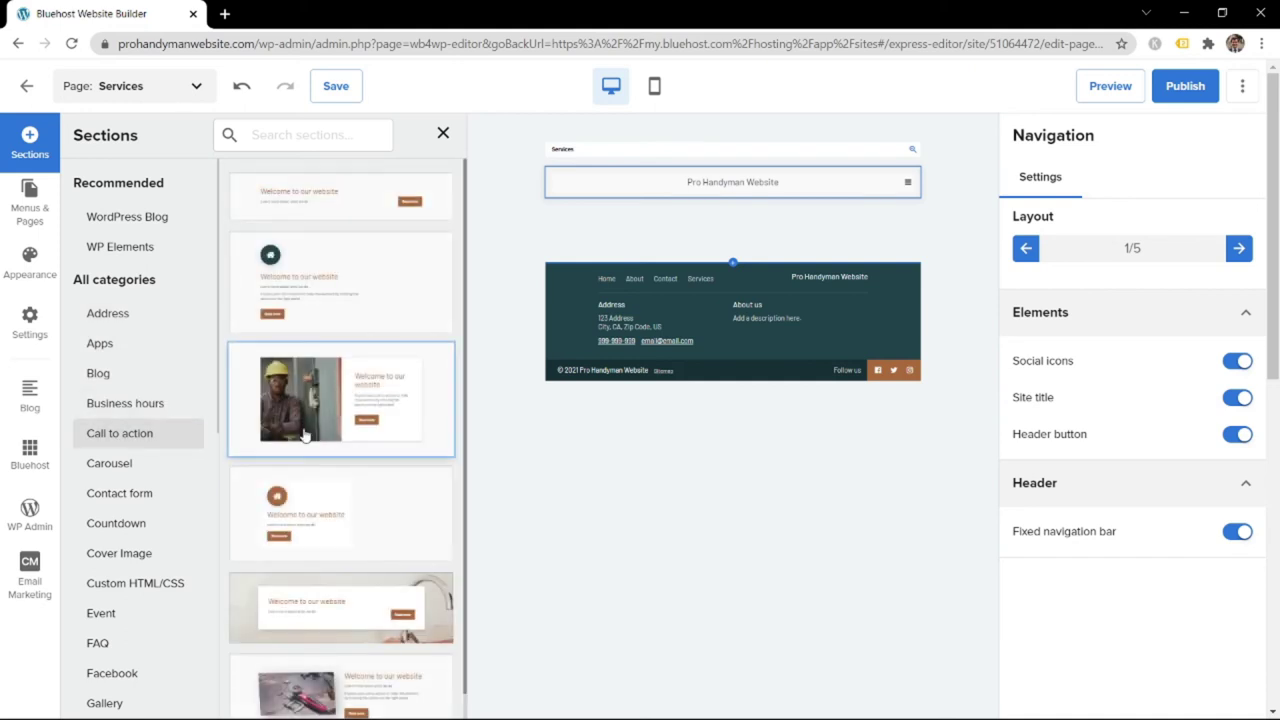
pyautogui.scroll(-1, 303, 425)
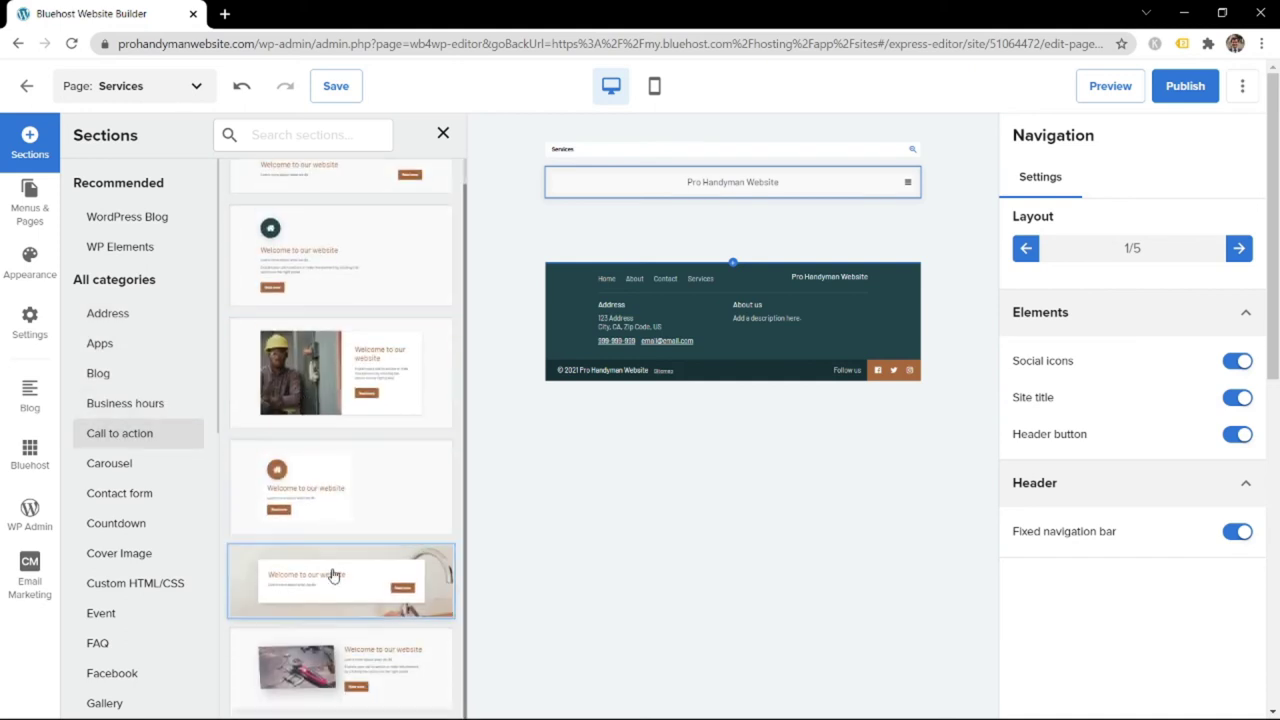
pyautogui.click(333, 676)
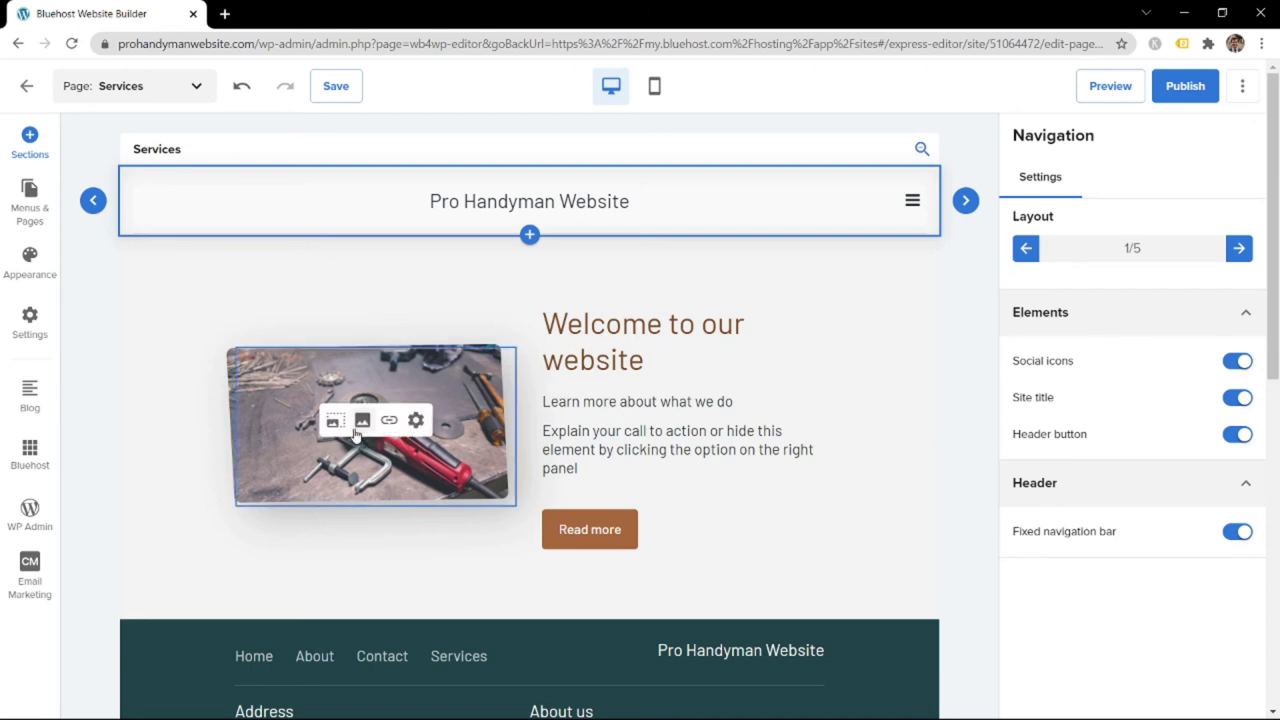
pyautogui.doubleClick(617, 346)
pyautogui.write('O')
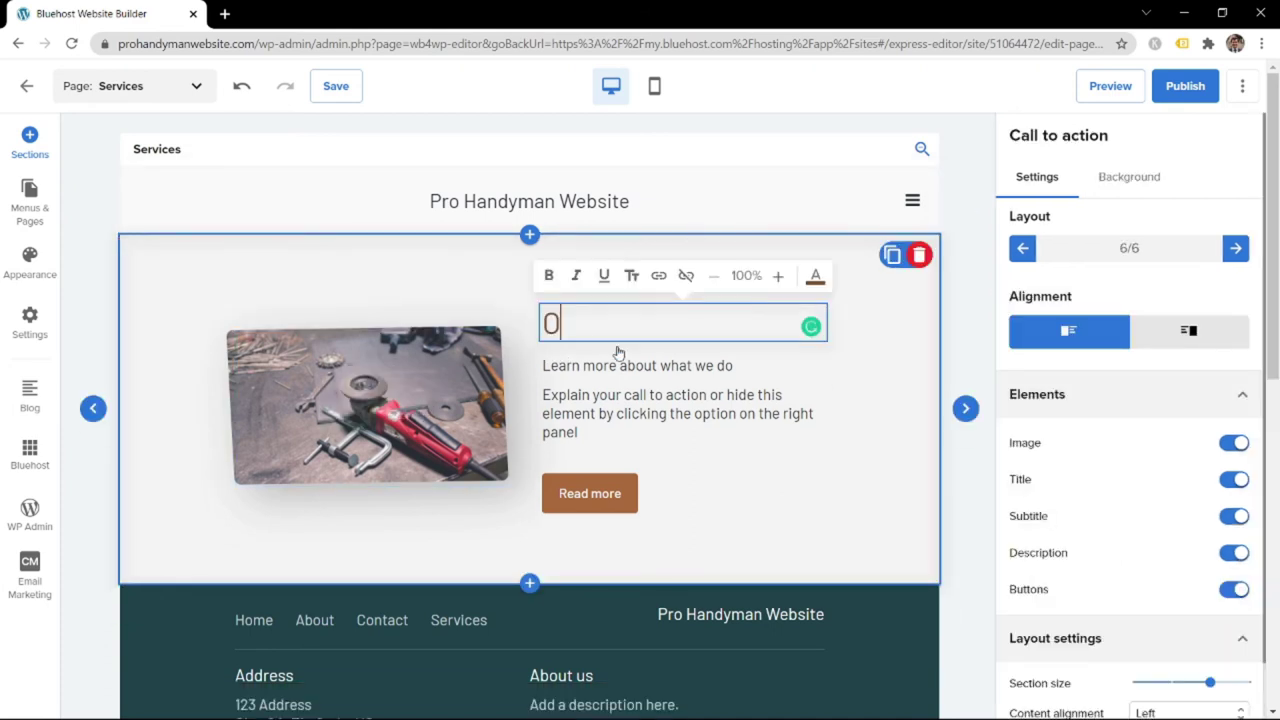
pyautogui.write('ur Services')
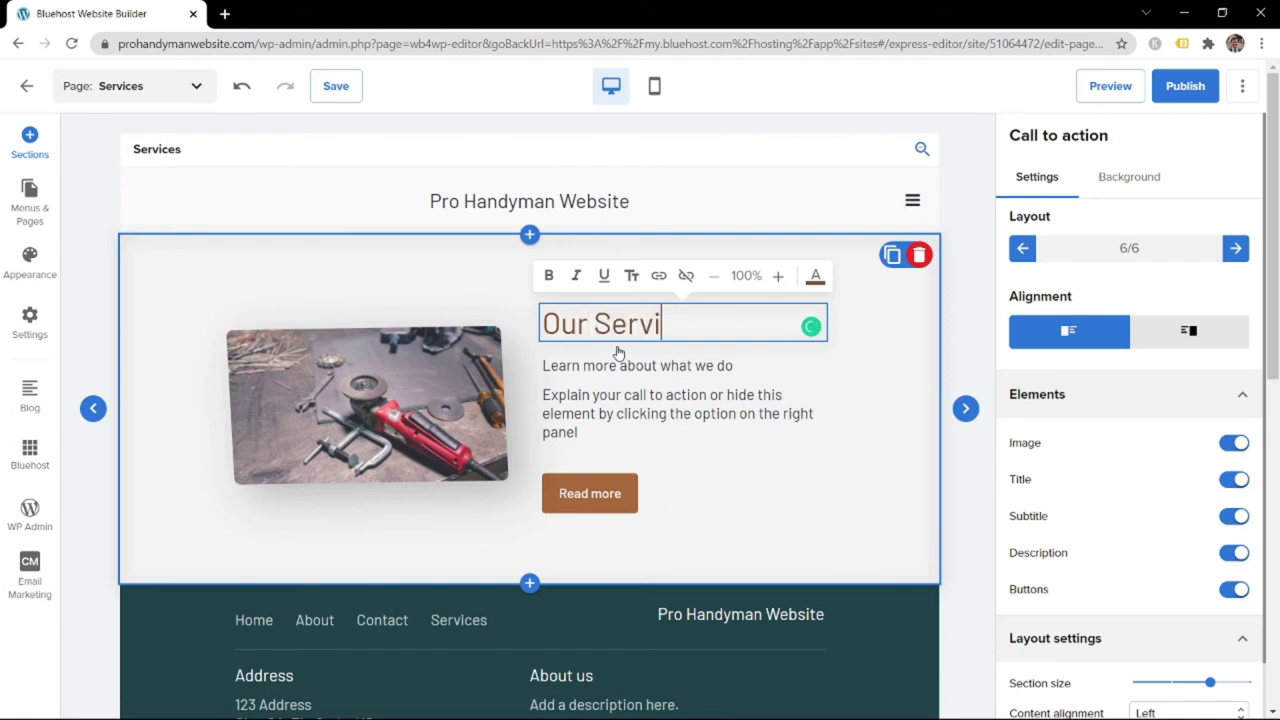
# Hide the subtitle and buttons in the "Our Services" call-to-action section, keeping its title shown
pyautogui.click(1235, 480)
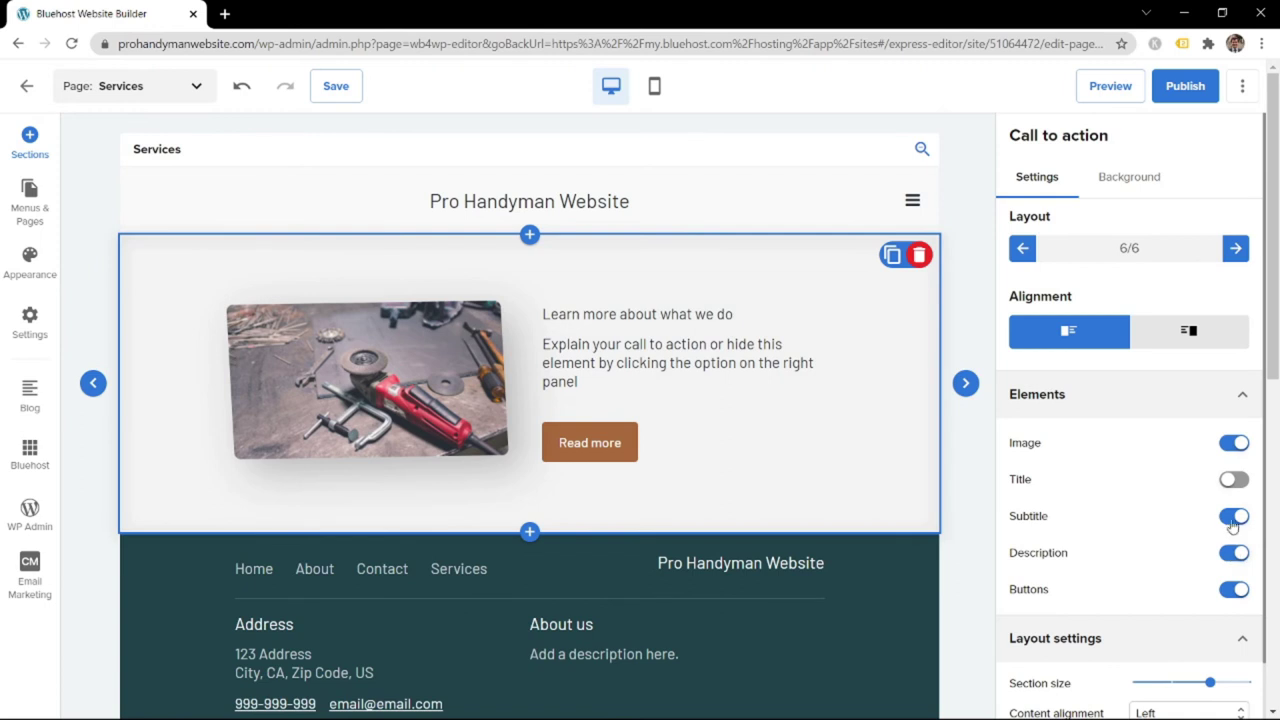
pyautogui.click(1235, 480)
pyautogui.click(1234, 516)
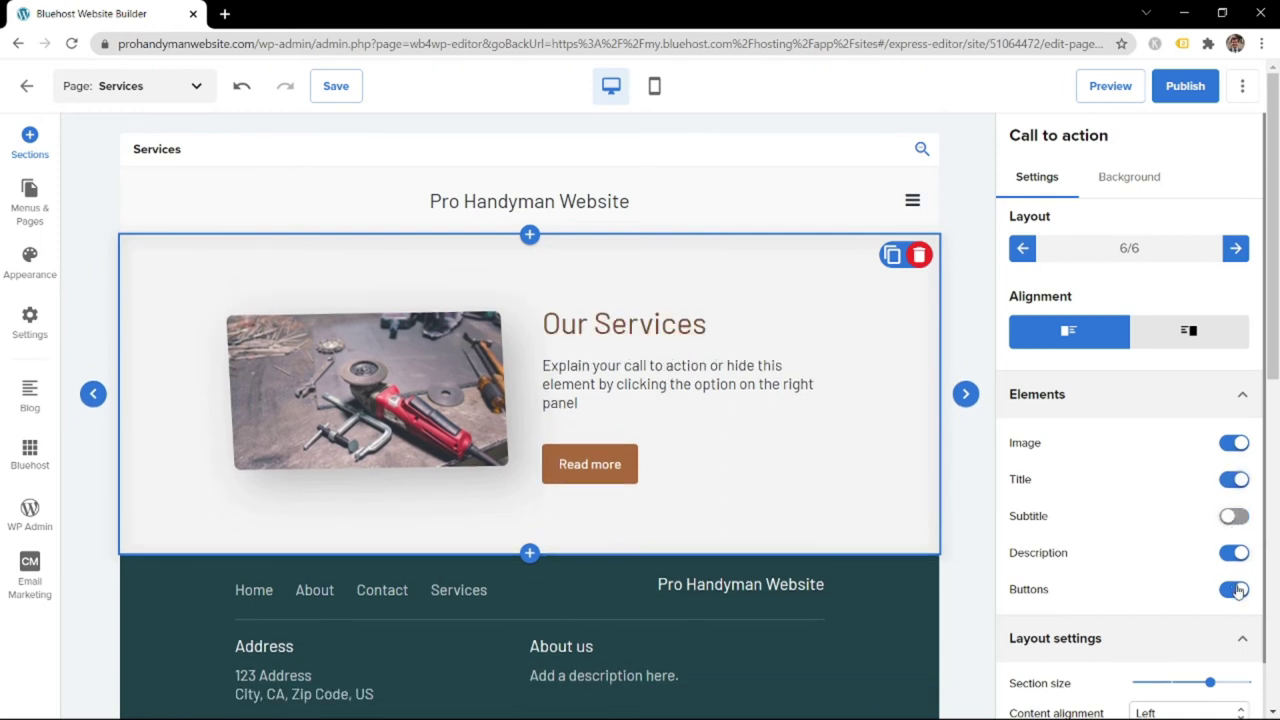
pyautogui.click(1235, 590)
# Replace the call-to-action section's description with "See Our List Of Services Below."
pyautogui.click(583, 381)
pyautogui.tripleClick(583, 381)
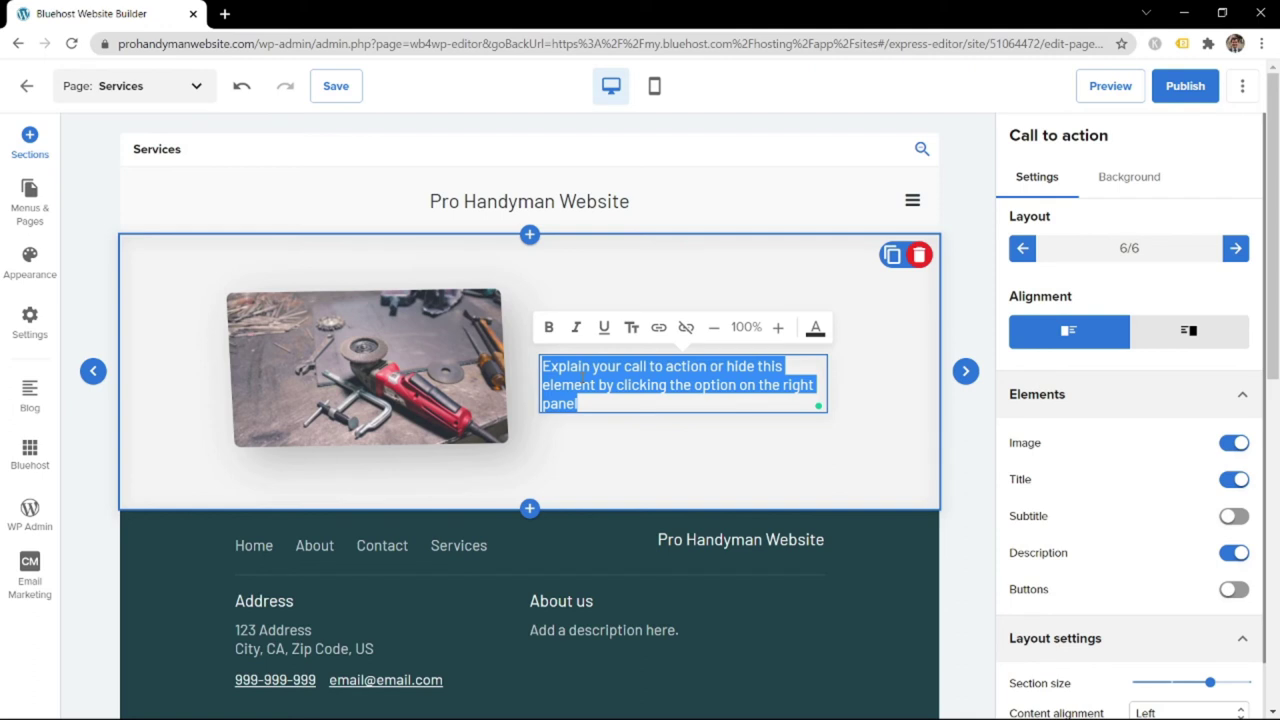
pyautogui.write('See Our List Of Services')
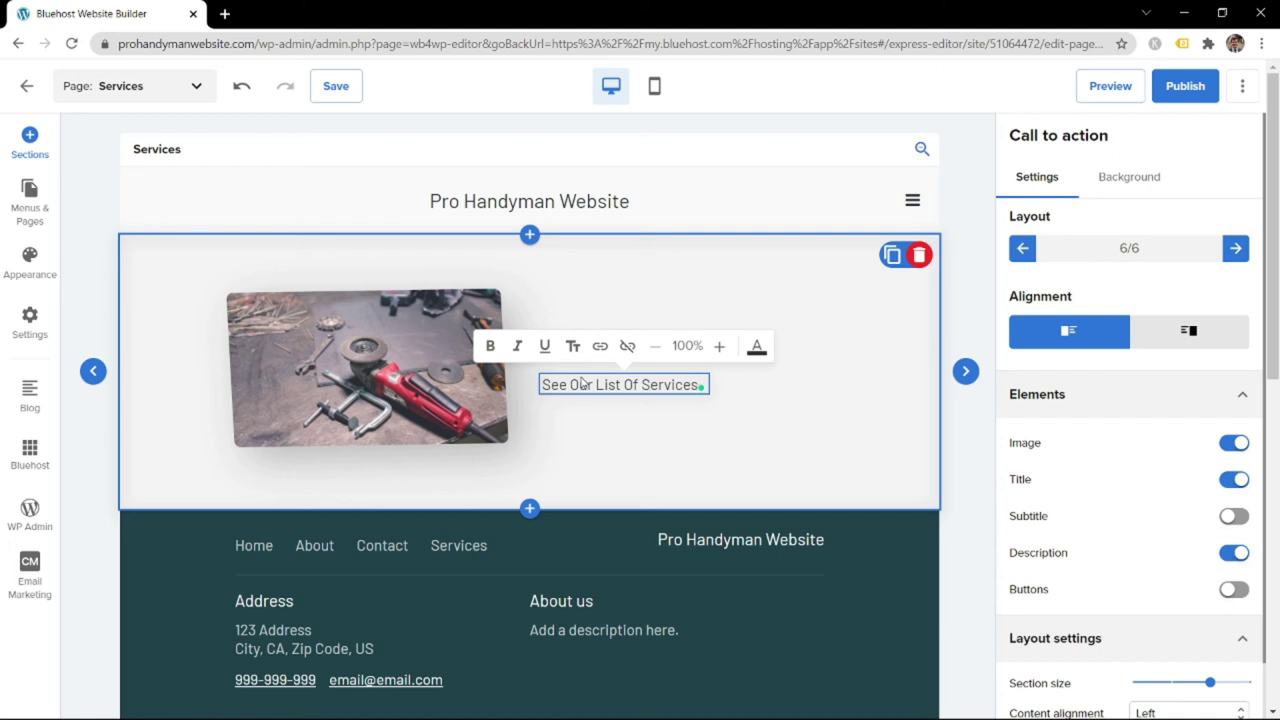
pyautogui.write('Below')
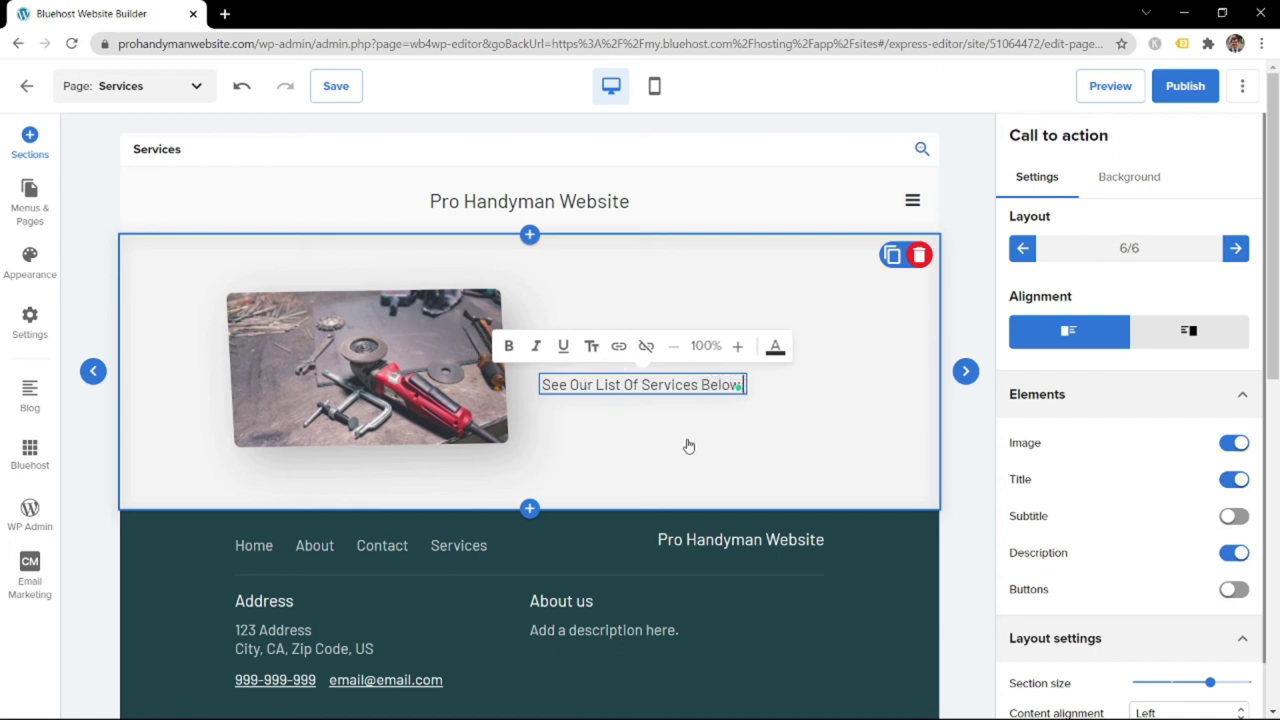
pyautogui.click(375, 370)
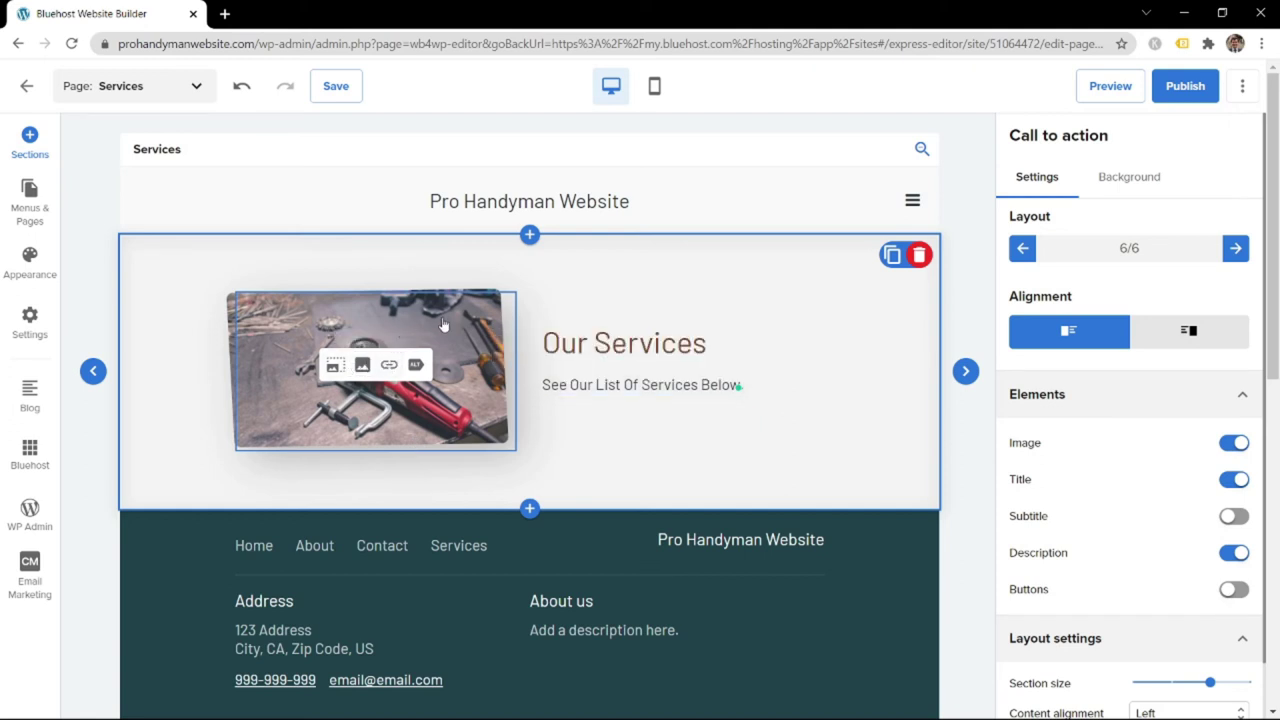
pyautogui.scroll(-1, 449, 339)
pyautogui.scroll(1, 500, 420)
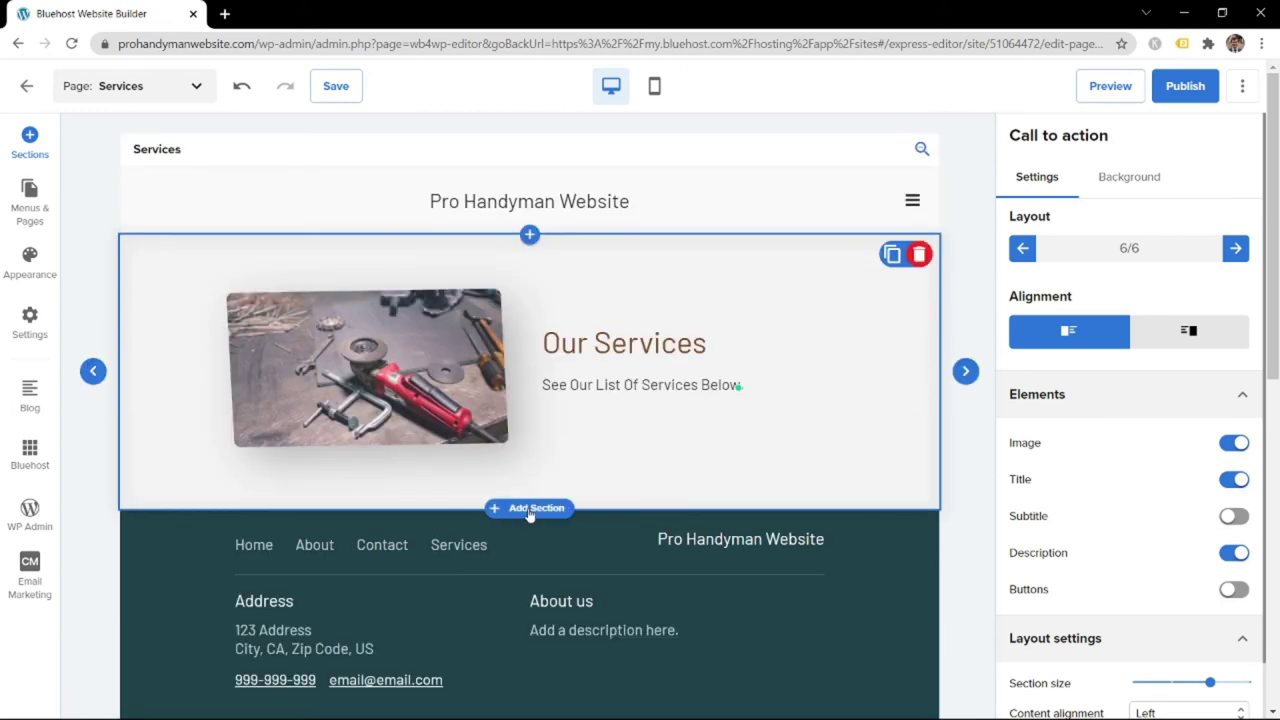
# Add a Media/list section below the "Our Services" section, using the single-column layout with images alternating between sides
pyautogui.click(529, 508)
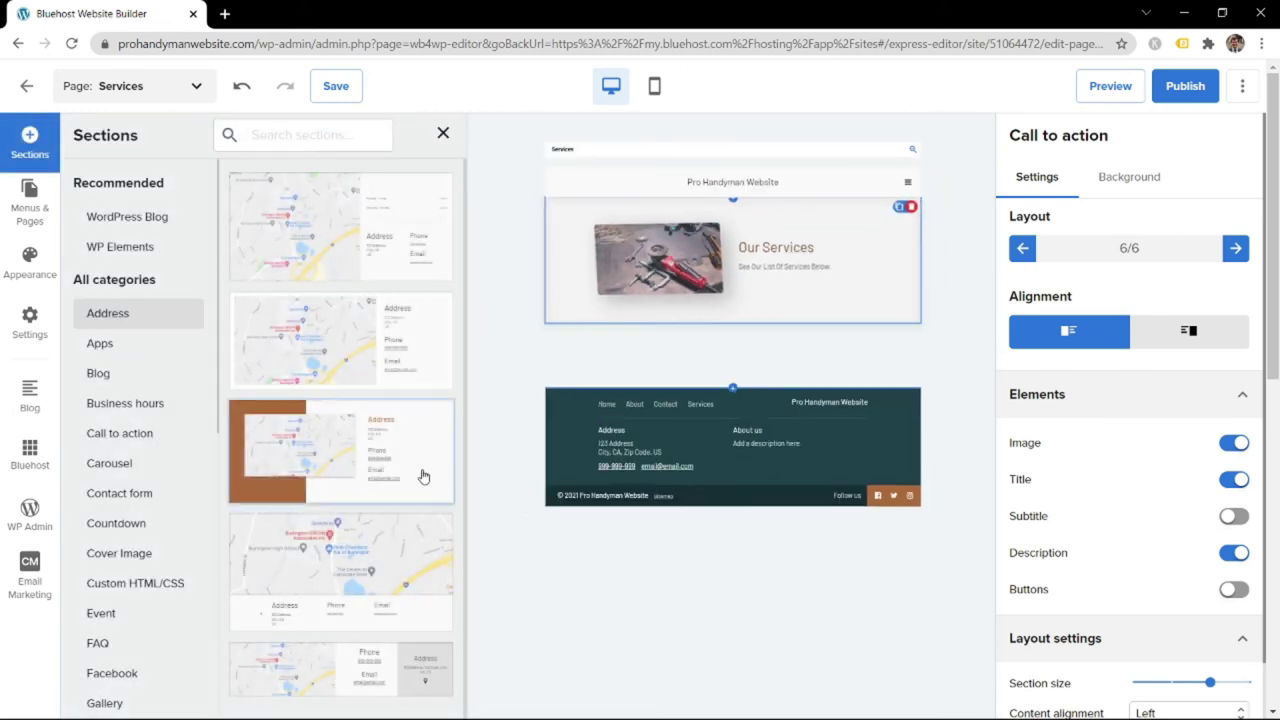
pyautogui.scroll(-3, 100, 465)
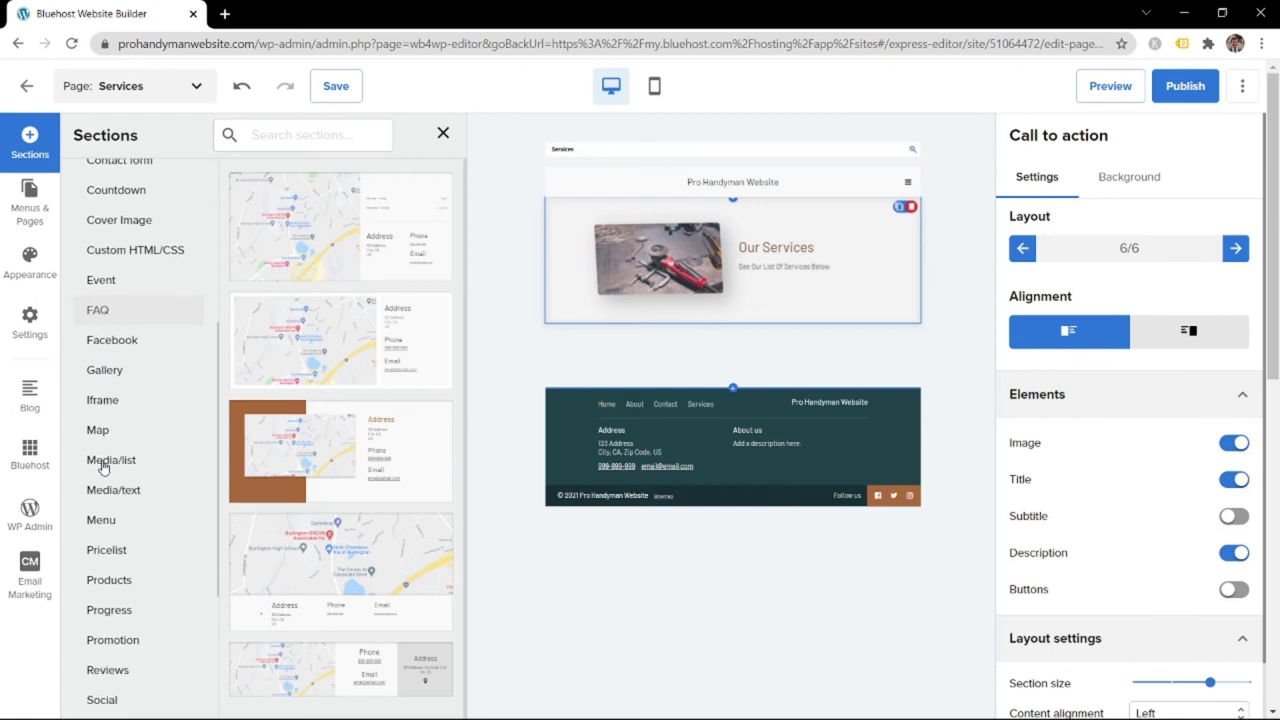
pyautogui.click(124, 469)
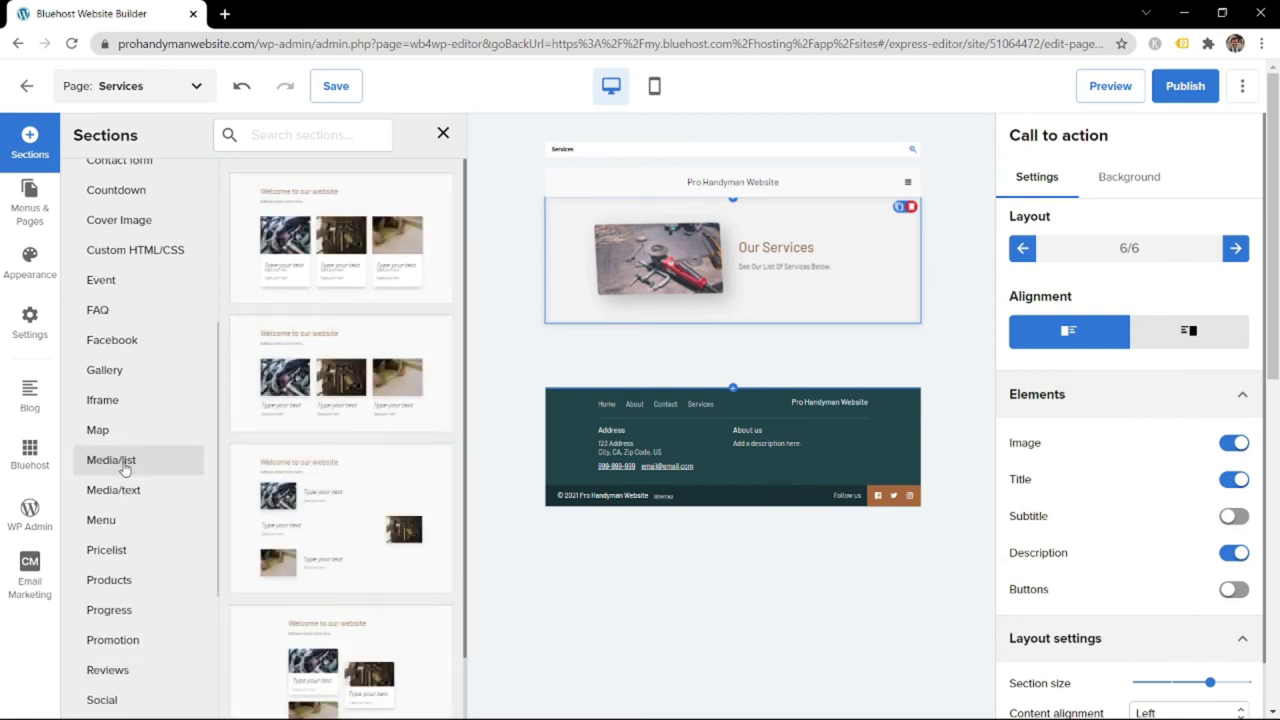
pyautogui.scroll(-1, 335, 620)
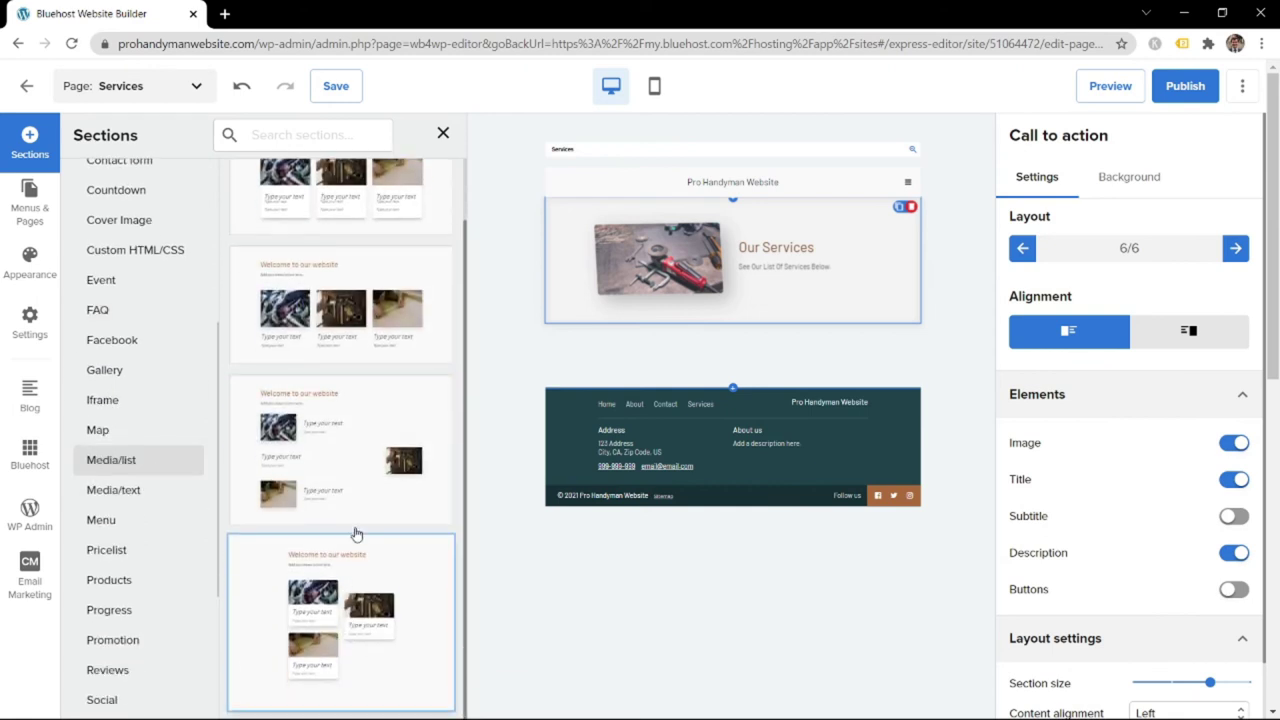
pyautogui.click(305, 452)
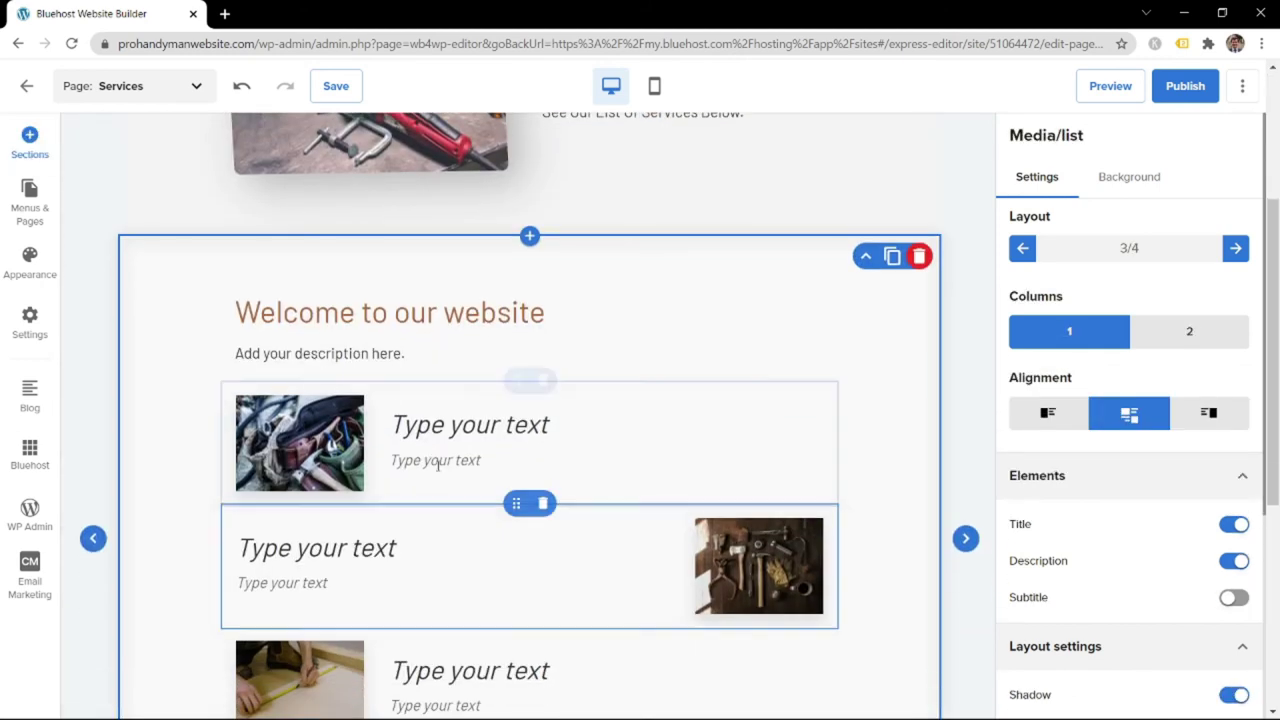
# Set the Media/list section's content alignment to Center
pyautogui.scroll(-1, 445, 433)
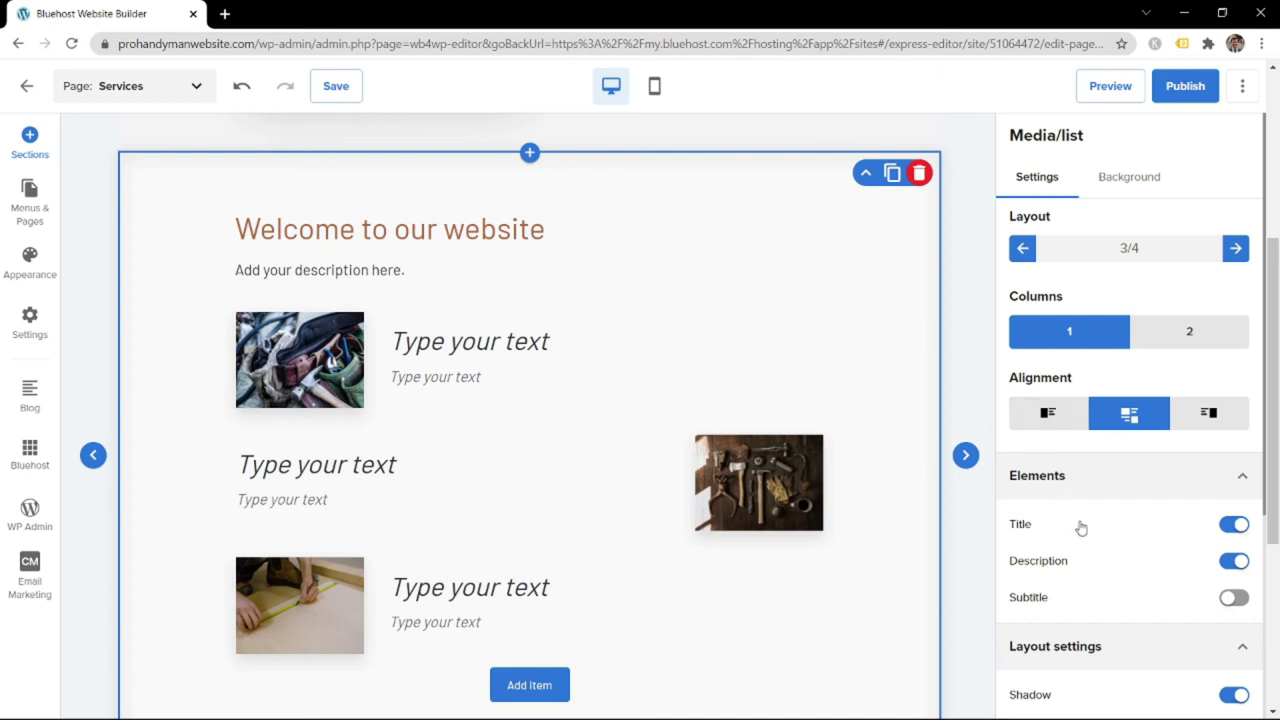
pyautogui.scroll(-3, 1080, 526)
pyautogui.click(1156, 458)
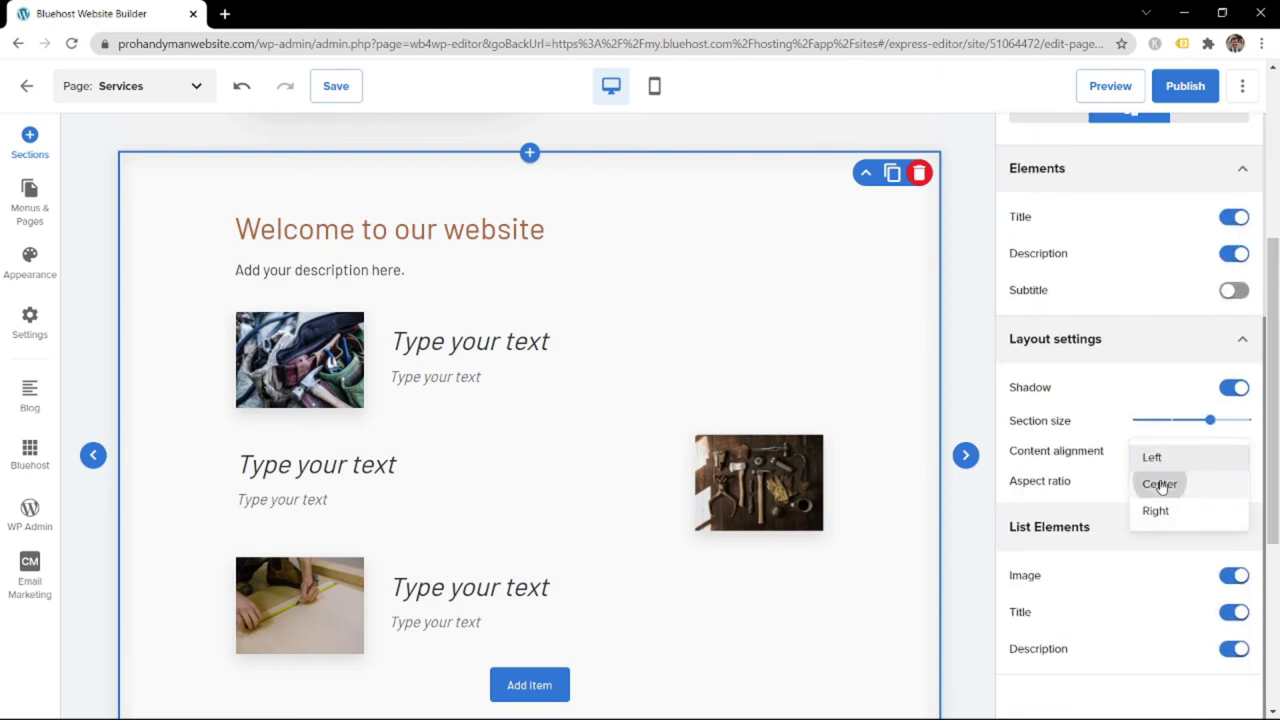
pyautogui.click(1160, 483)
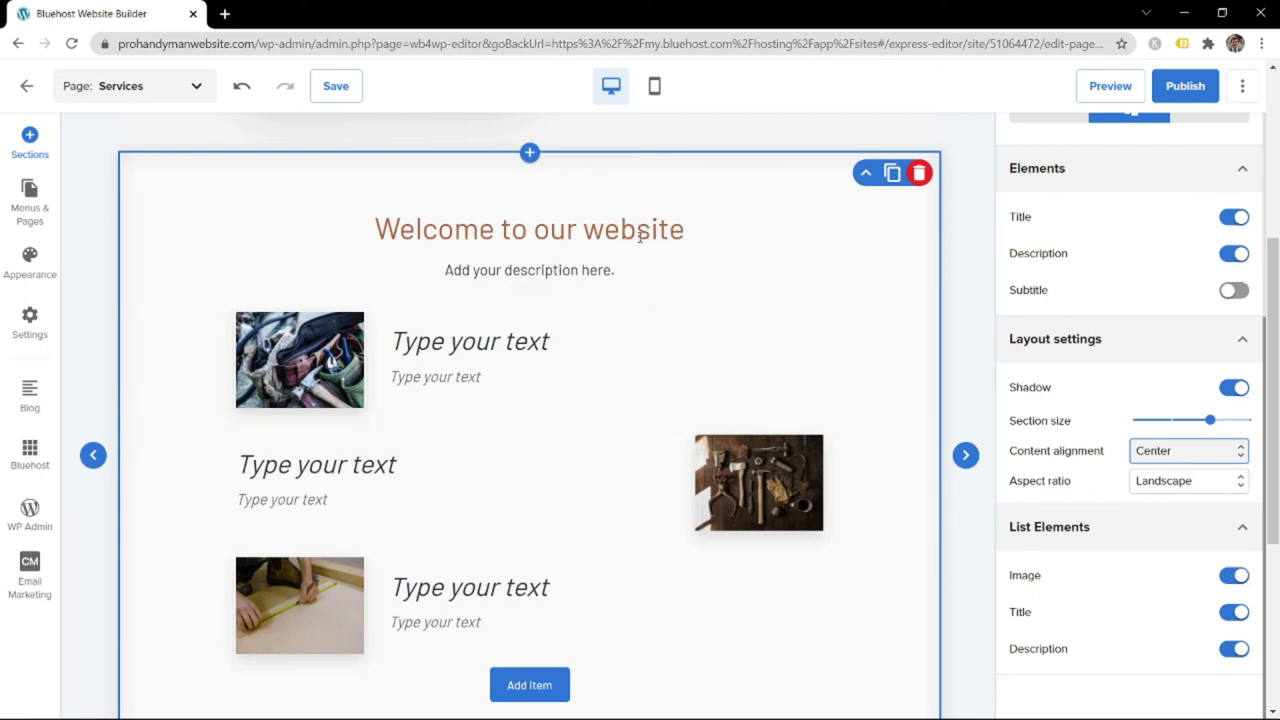
# Change the Media/list section's title to "Our Services Include..."
pyautogui.tripleClick(529, 229)
pyautogui.scroll(3, 533, 355)
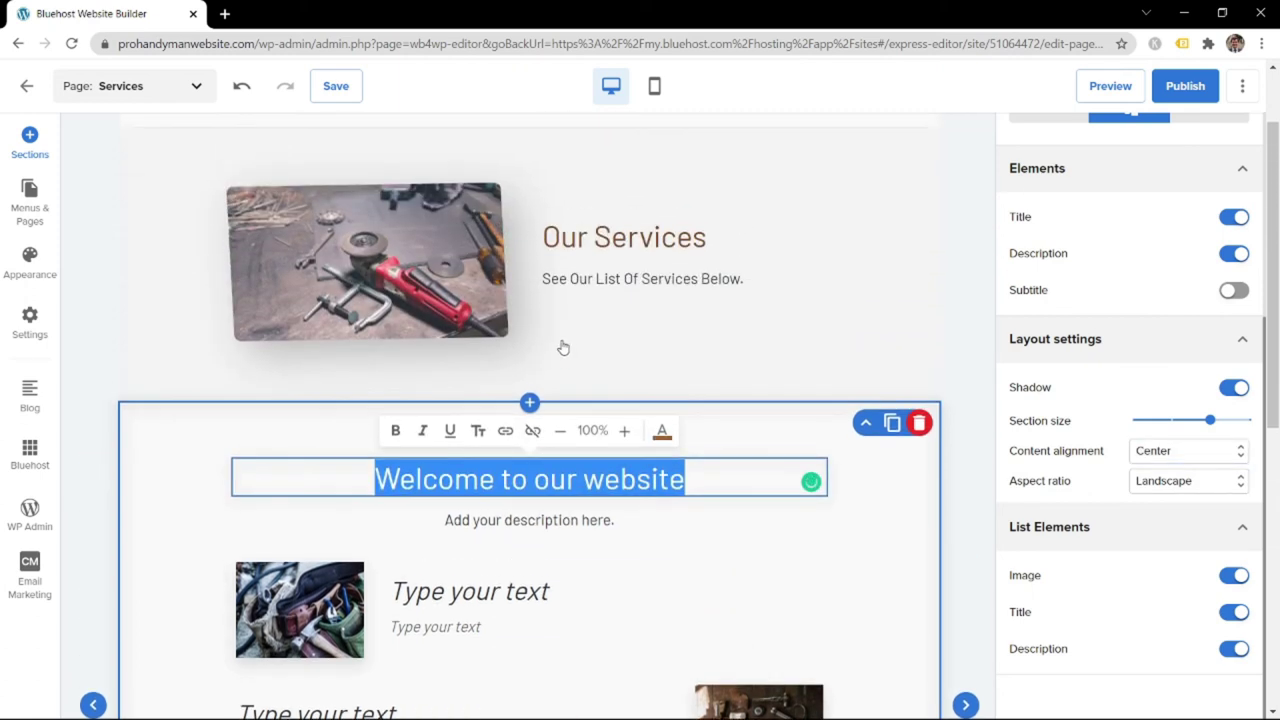
pyautogui.write('Ou')
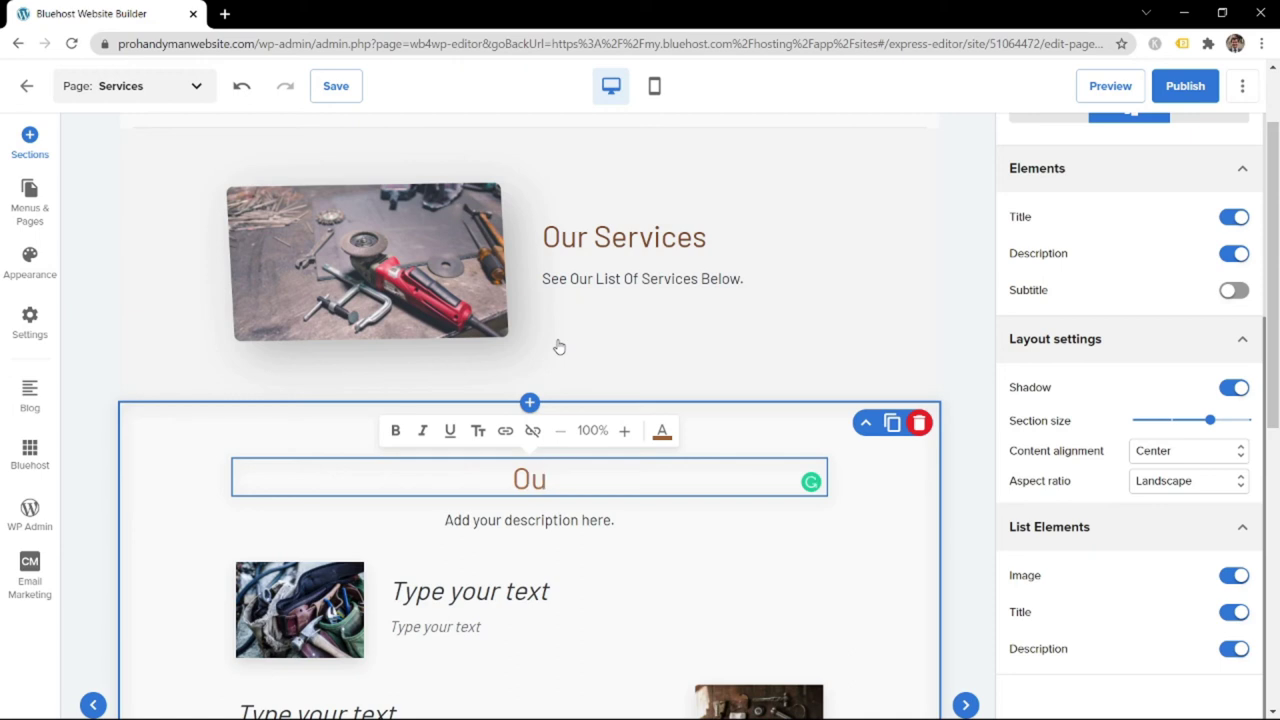
pyautogui.write('r Ser')
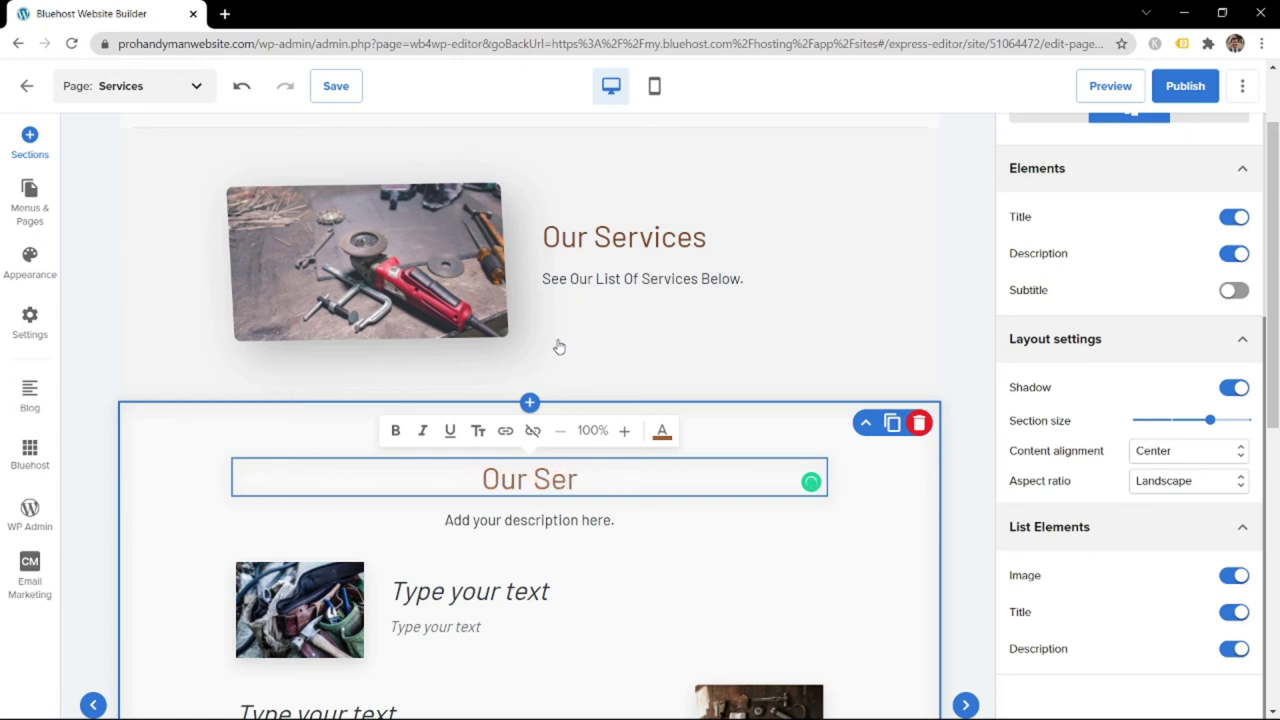
pyautogui.write('vices ')
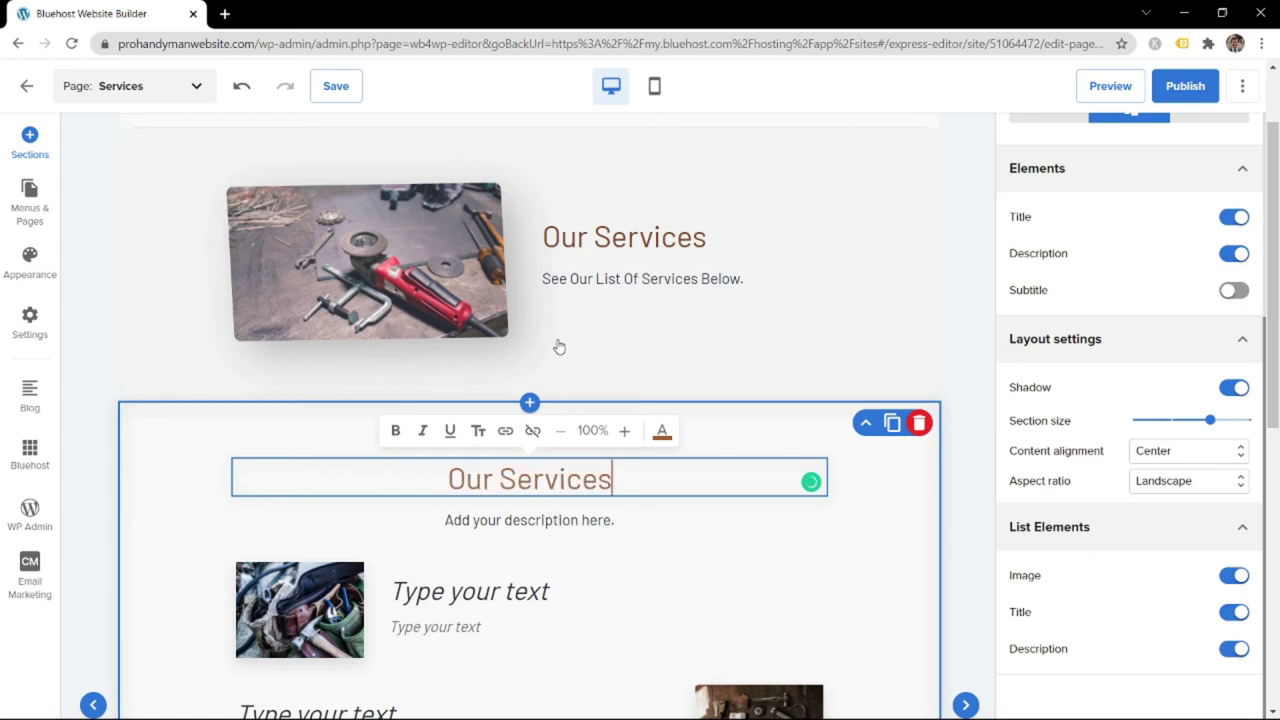
pyautogui.write('Inc')
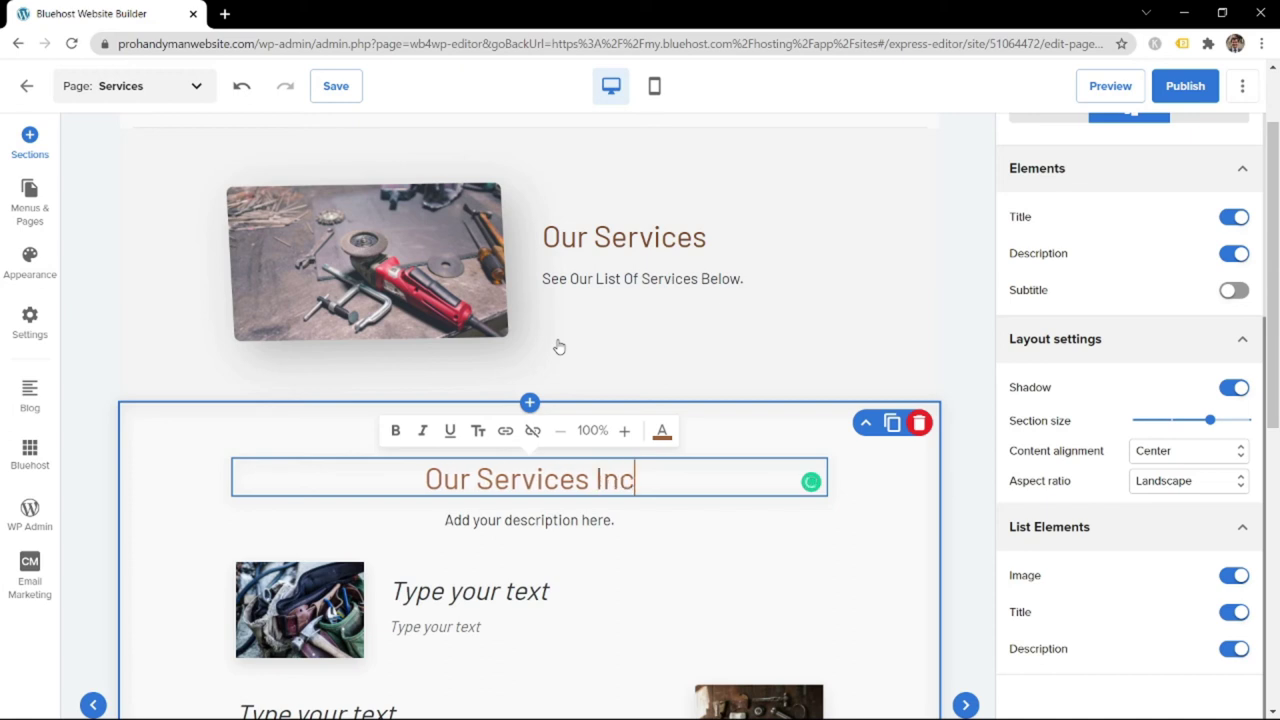
pyautogui.write('lude...')
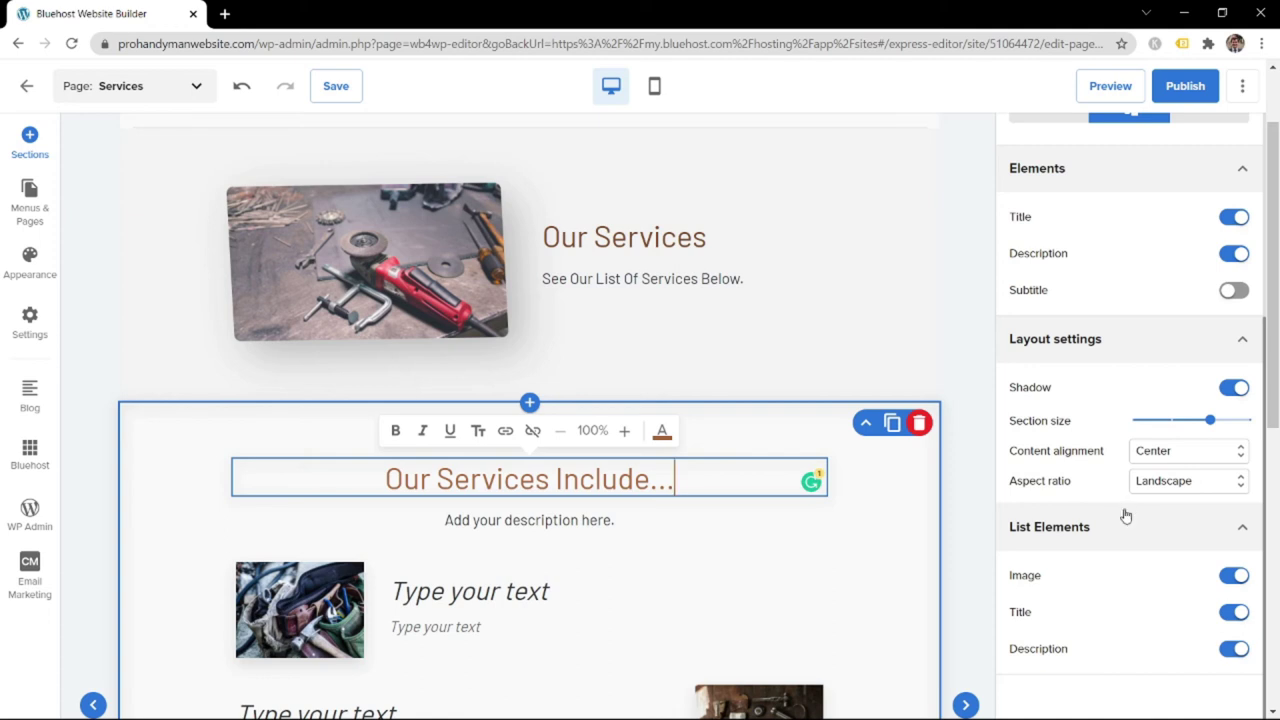
# Hide the Media/list section's own description while keeping the descriptions of its list items shown
pyautogui.click(1236, 649)
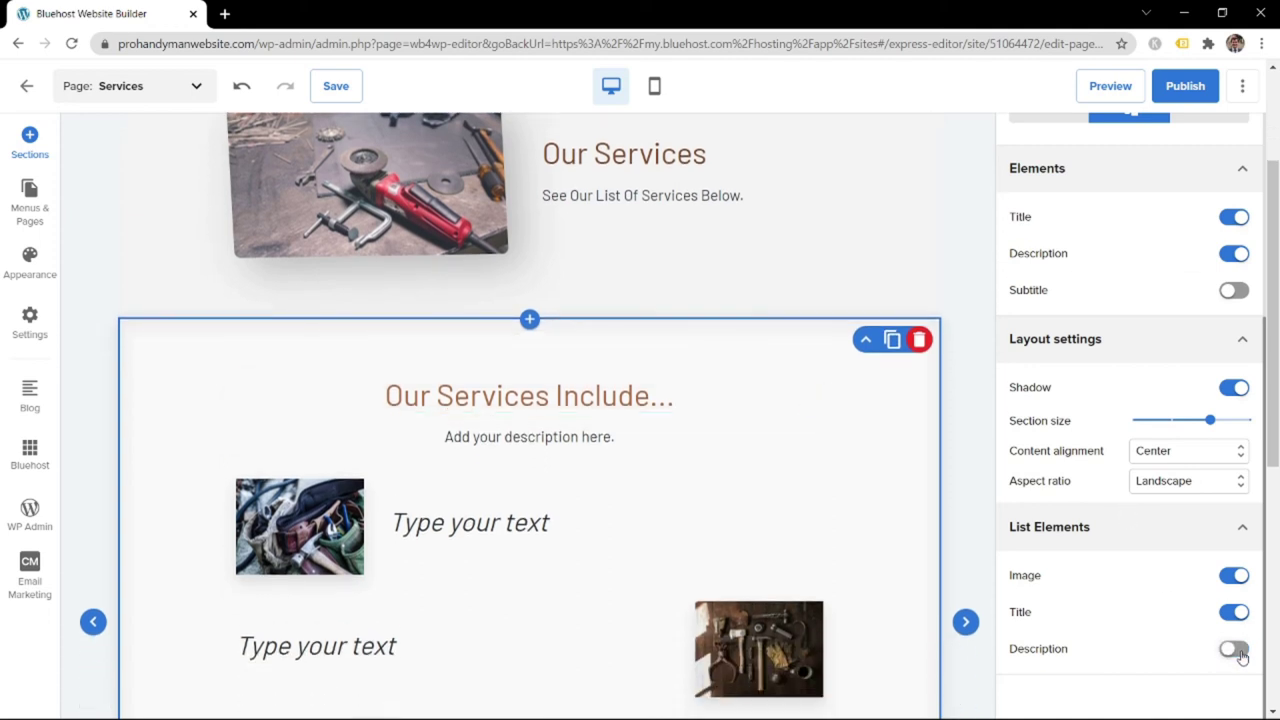
pyautogui.click(1236, 649)
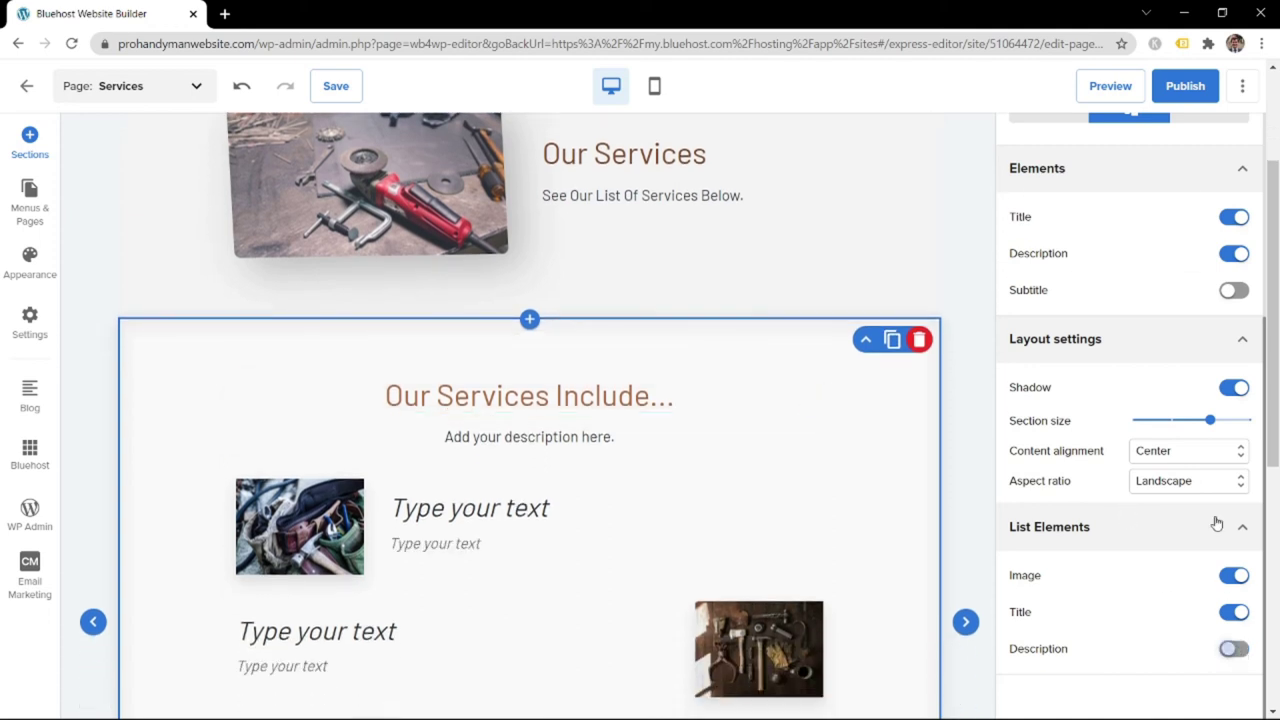
pyautogui.click(1240, 256)
# Title the first item "Plumbing" and number its services: Replace Faucet, Install Sinks, Repair Leaks, Replace Water Heaters, Emergency Plumbing Repairs
pyautogui.scroll(-2, 487, 441)
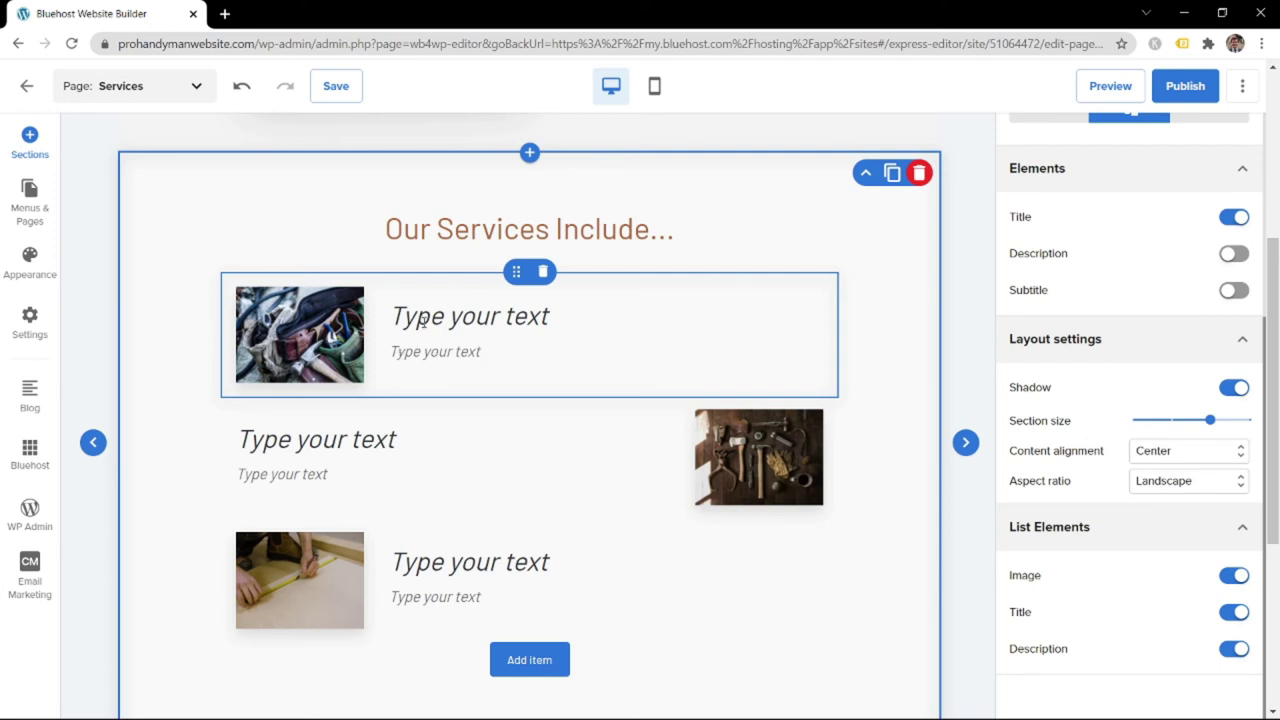
pyautogui.click(500, 348)
pyautogui.write('Replace Faucet')
pyautogui.press('Return')
pyautogui.write('Install Sinks')
pyautogui.press('Return')
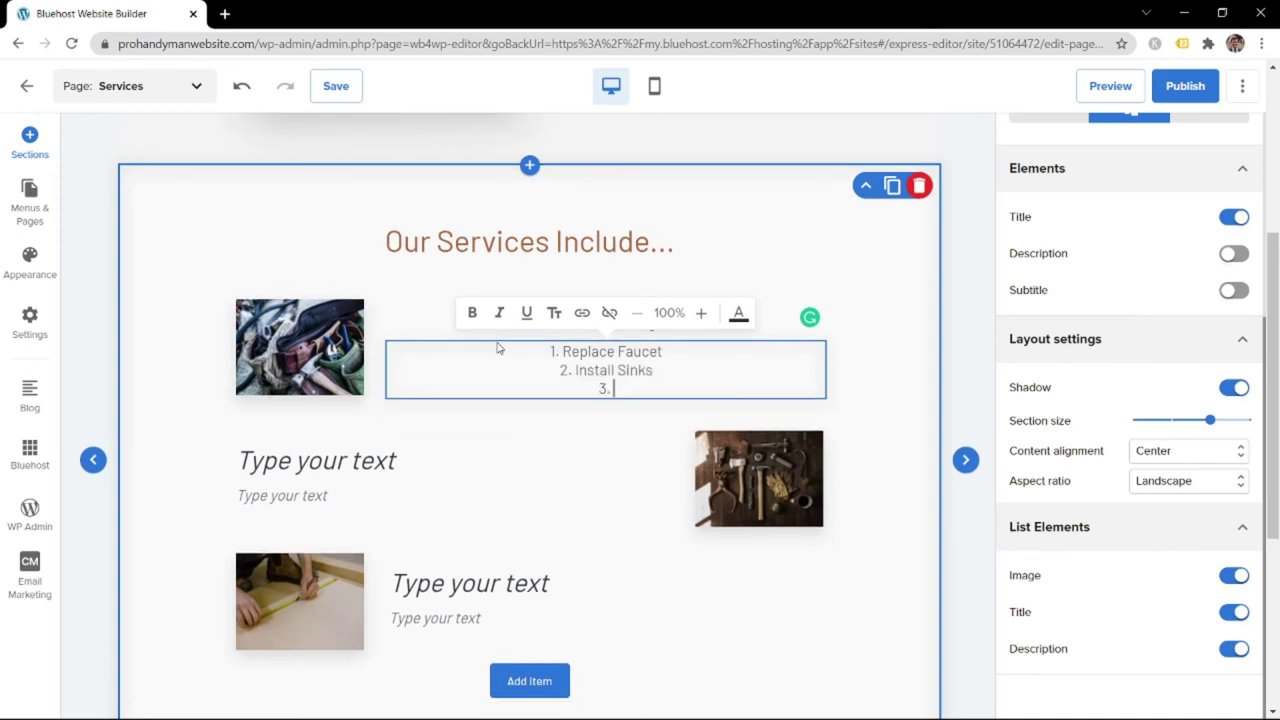
pyautogui.write('Repair Leaks')
pyautogui.press('Return')
pyautogui.write('Replace Water Heaters')
pyautogui.press('Return')
pyautogui.write('Emergency Plumbing Repairs')
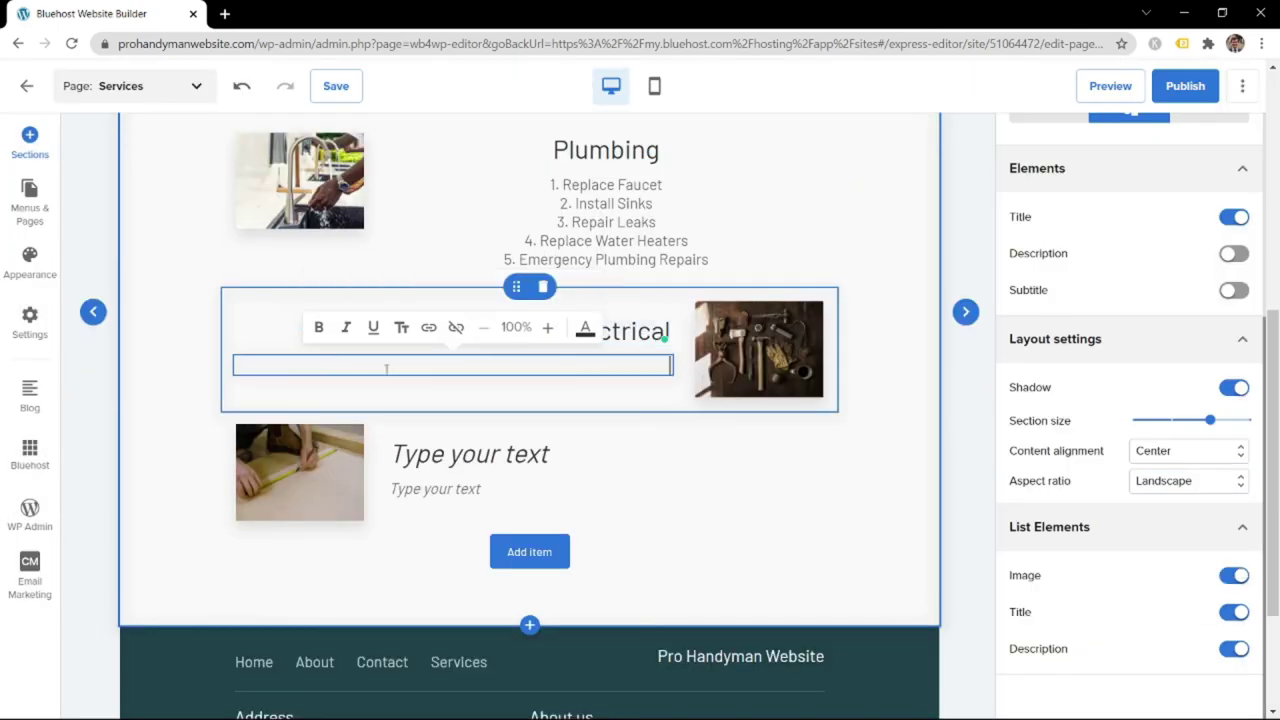
# Title the second item "Electrical" and number its services: Replace Ceiling Fan, Install Outlets, Install Lights, Run Electrical Wires, Diagnose & Fix Electrical Problems
pyautogui.scroll(1, 386, 368)
pyautogui.write('Replace Ceiling Fan')
pyautogui.press('Return')
pyautogui.write('Install Out')
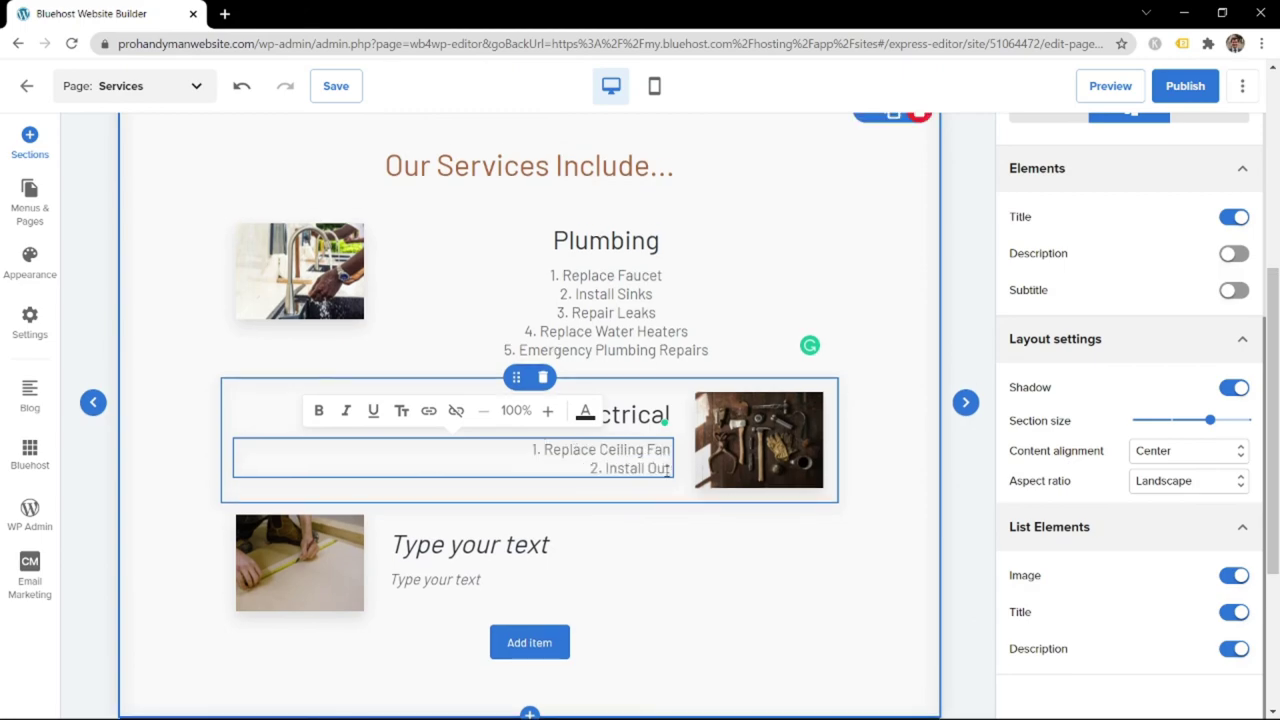
pyautogui.write('lets')
pyautogui.press('Return')
pyautogui.write('Install Lights')
pyautogui.press('Return')
pyautogui.write('Run Electrical Wires')
pyautogui.press('Return')
pyautogui.write('Diagnose')
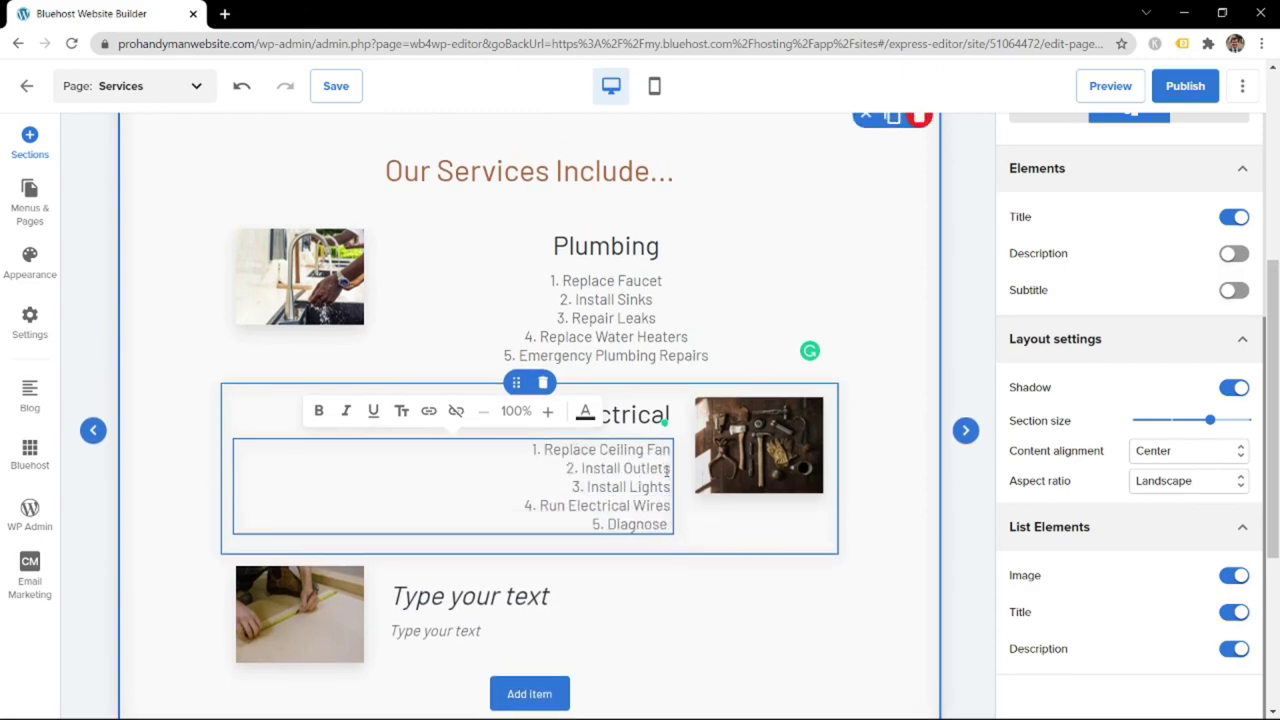
pyautogui.write(' & Fix Electrical Problems')
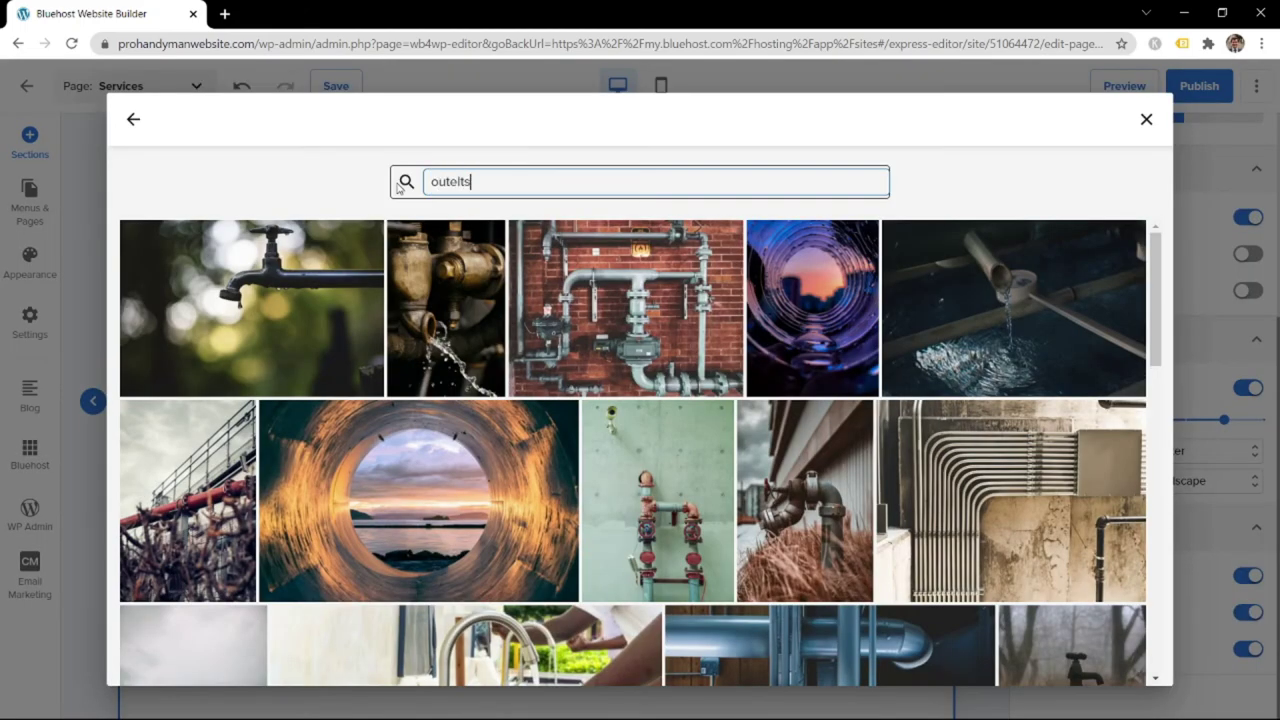
# Search the stock photos for a ceiling fan and use one as the Electrical item's image
pyautogui.press('Return')
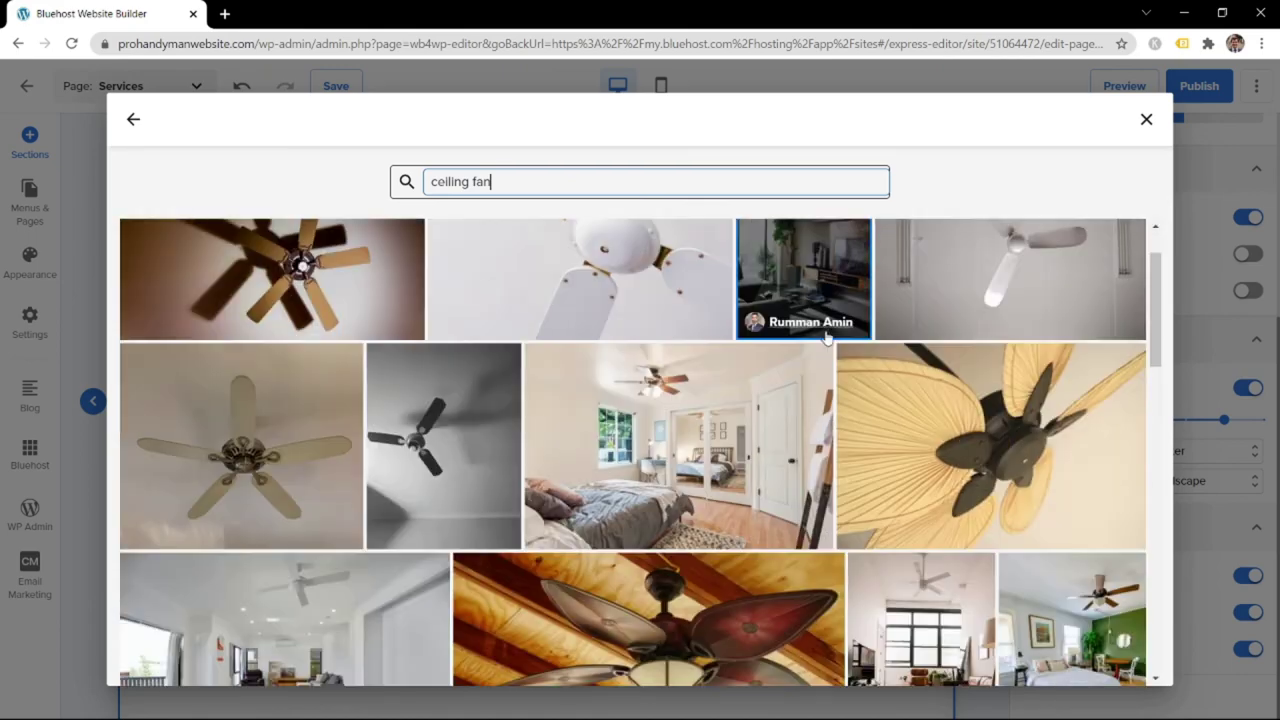
pyautogui.scroll(-5, 894, 380)
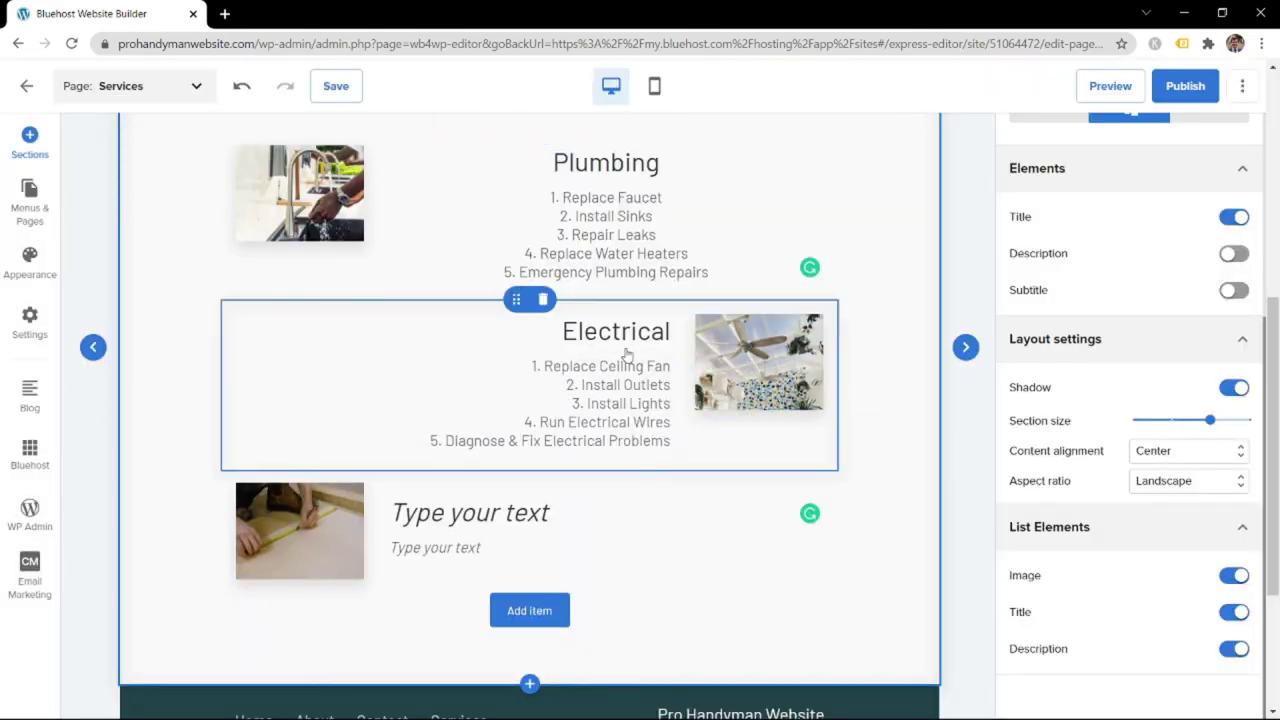
# Title the third item "Mounting Services" and number its services: TV Mounting, Hanging Pictures, Installing Smart Thermostats, Installing Smart Door locks, Installing Cabinets
pyautogui.click(470, 512)
pyautogui.write('1. TV Mounting')
pyautogui.press('Return')
pyautogui.write('Hanging Pictures')
pyautogui.press('Return')
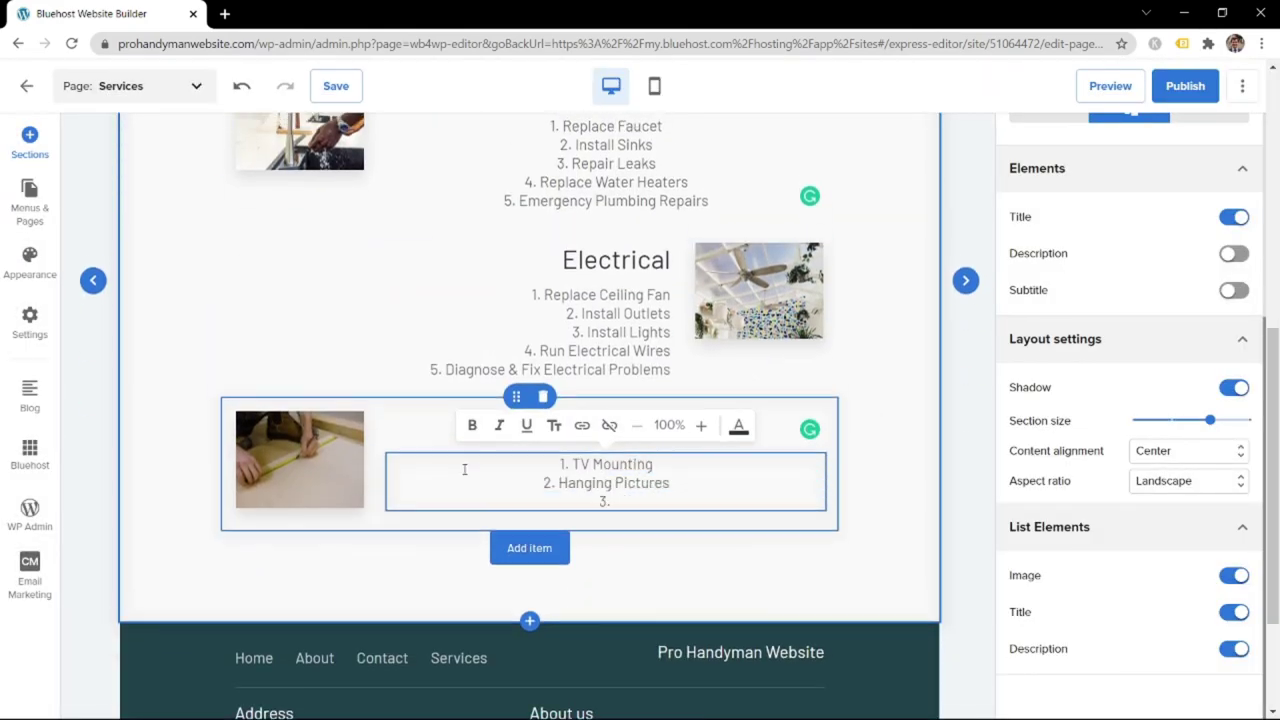
pyautogui.write('Installing Smart Thermostats')
pyautogui.press('Return')
pyautogui.write('Installing Smart Door locks')
pyautogui.press('Return')
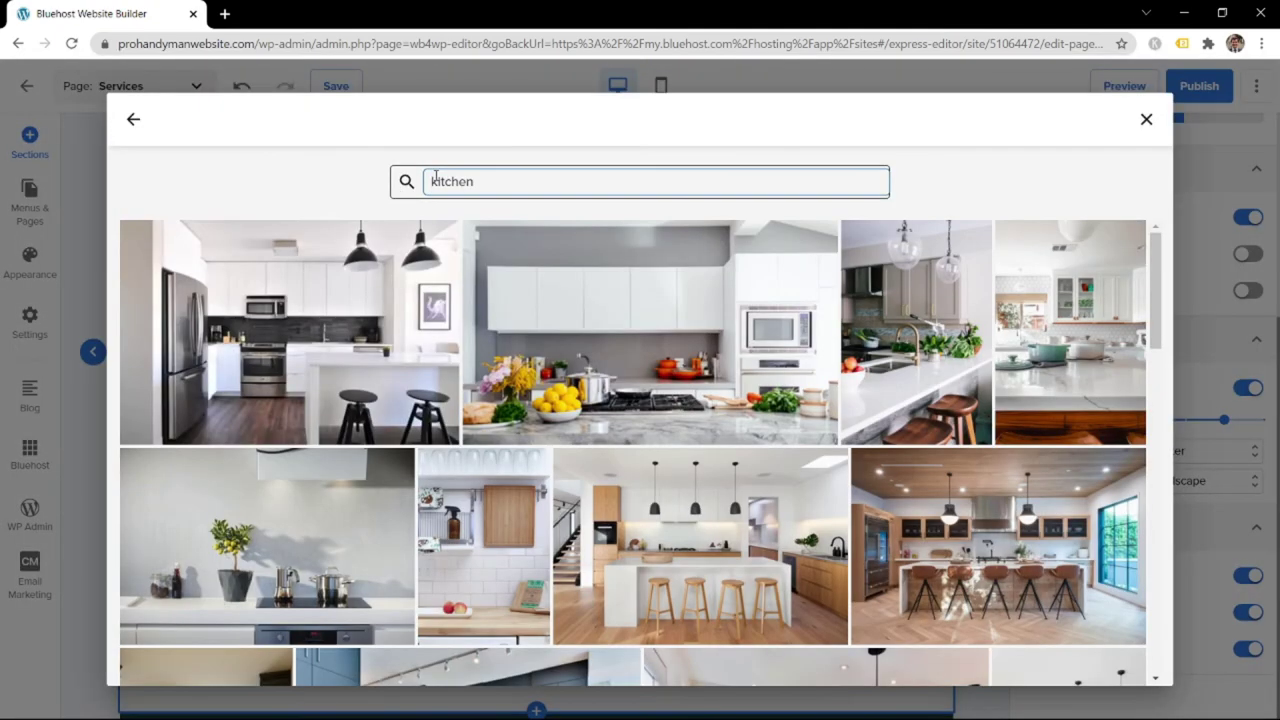
# Replace the Mounting Services item's image with a stock photo of a white-cabinet kitchen with a central window
pyautogui.click(285, 330)
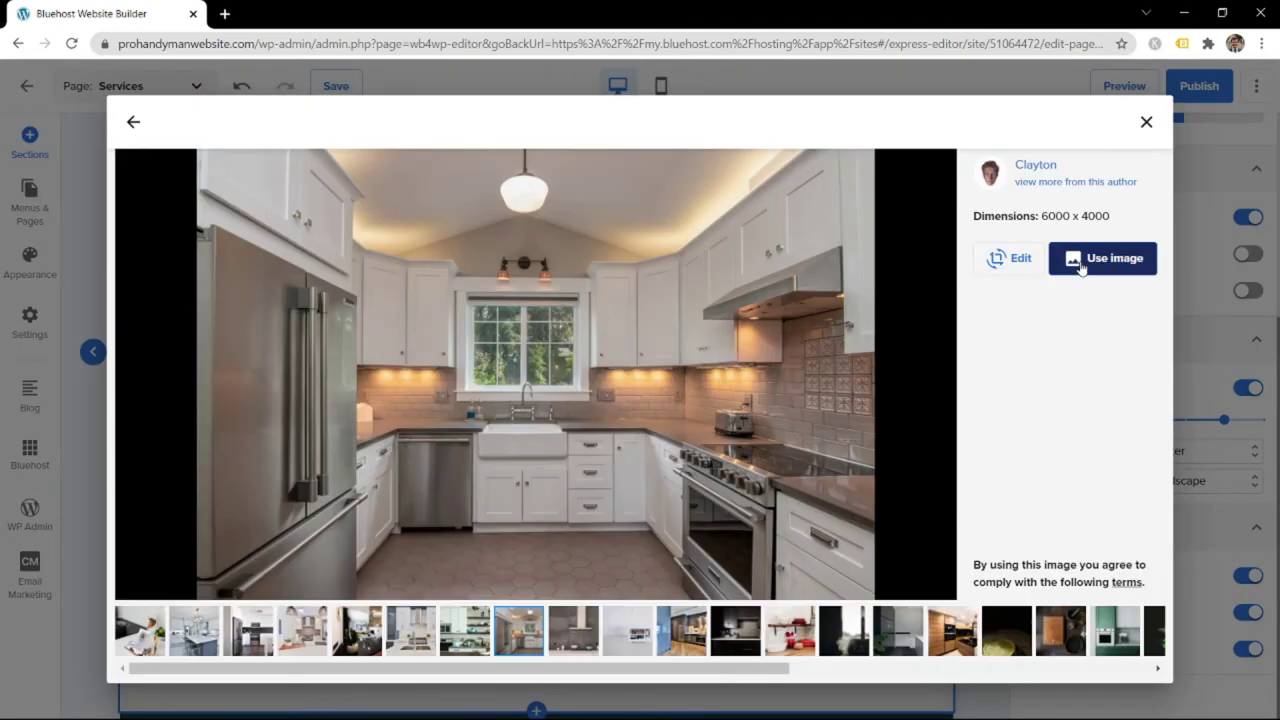
pyautogui.click(1109, 257)
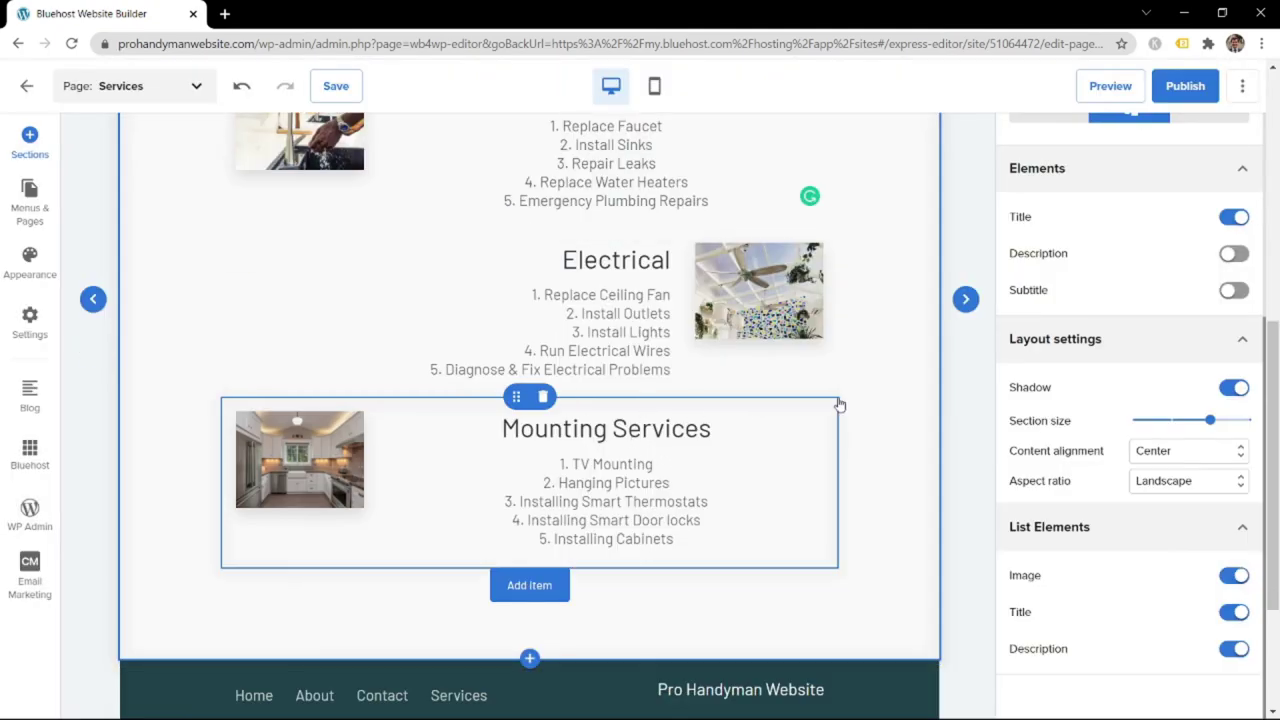
# Set the services list section's content alignment to Left and its image aspect ratio to Portrait
pyautogui.scroll(1, 528, 225)
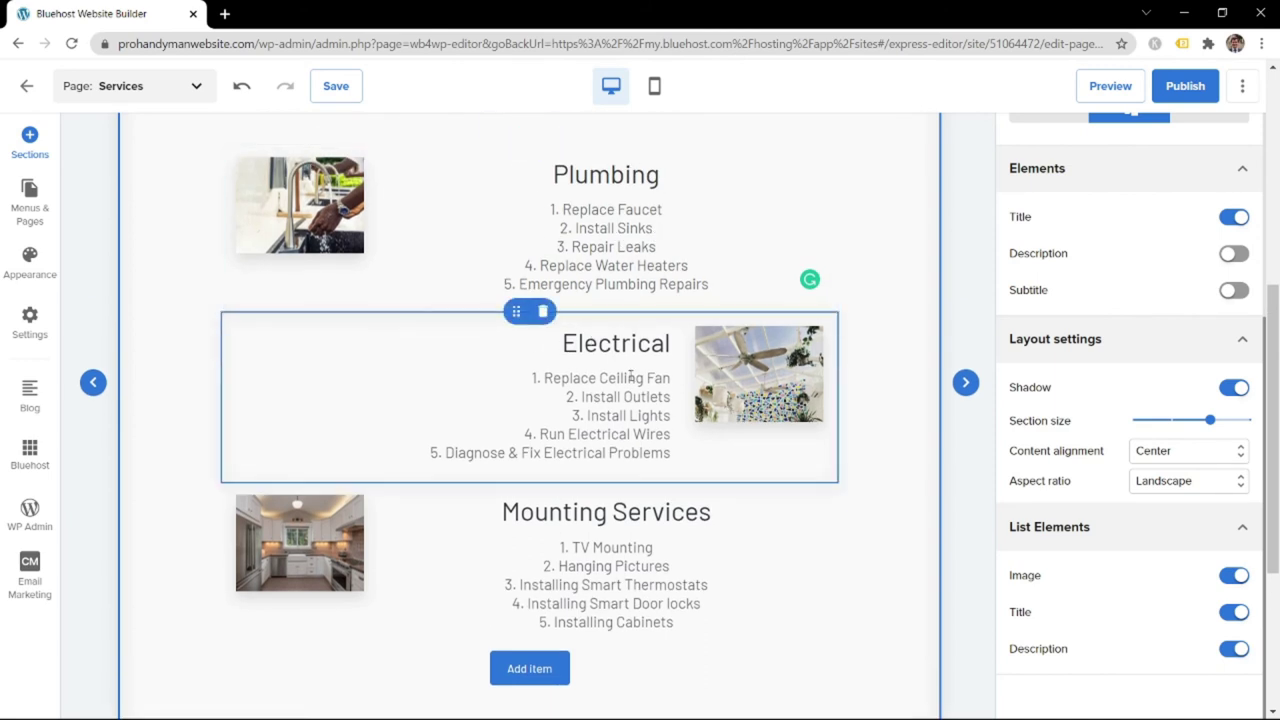
pyautogui.click(760, 395)
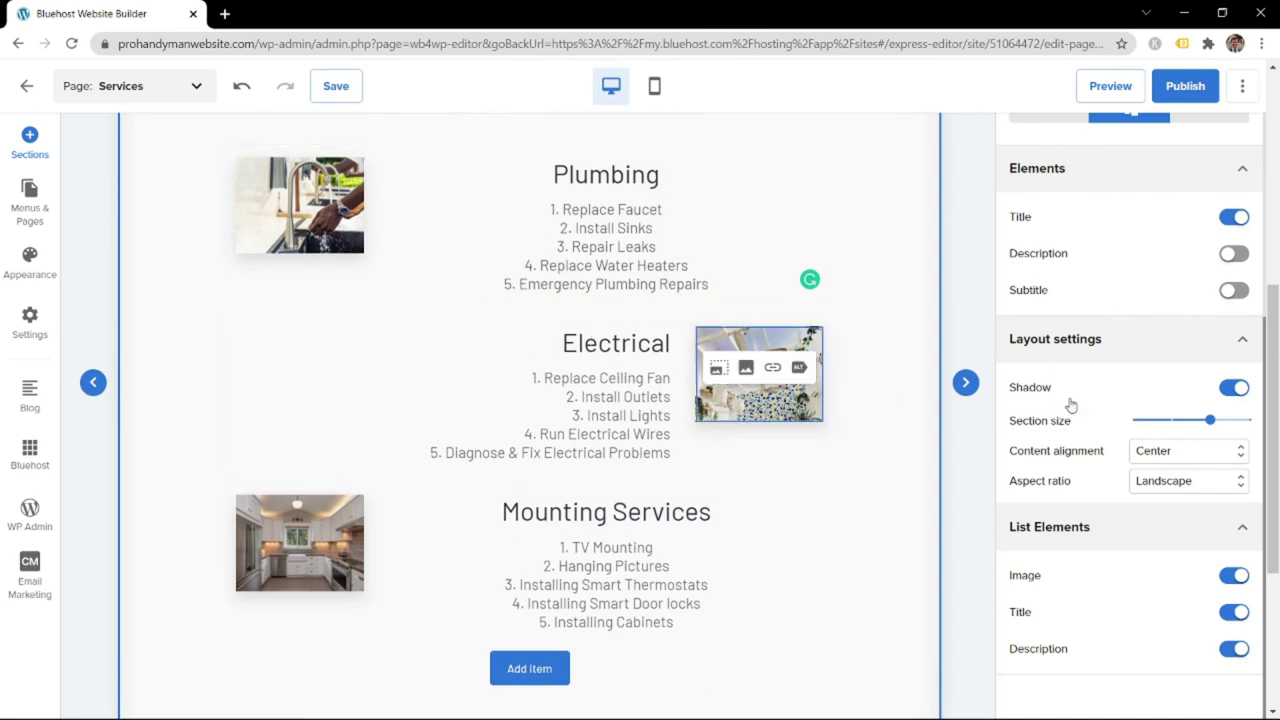
pyautogui.click(1140, 452)
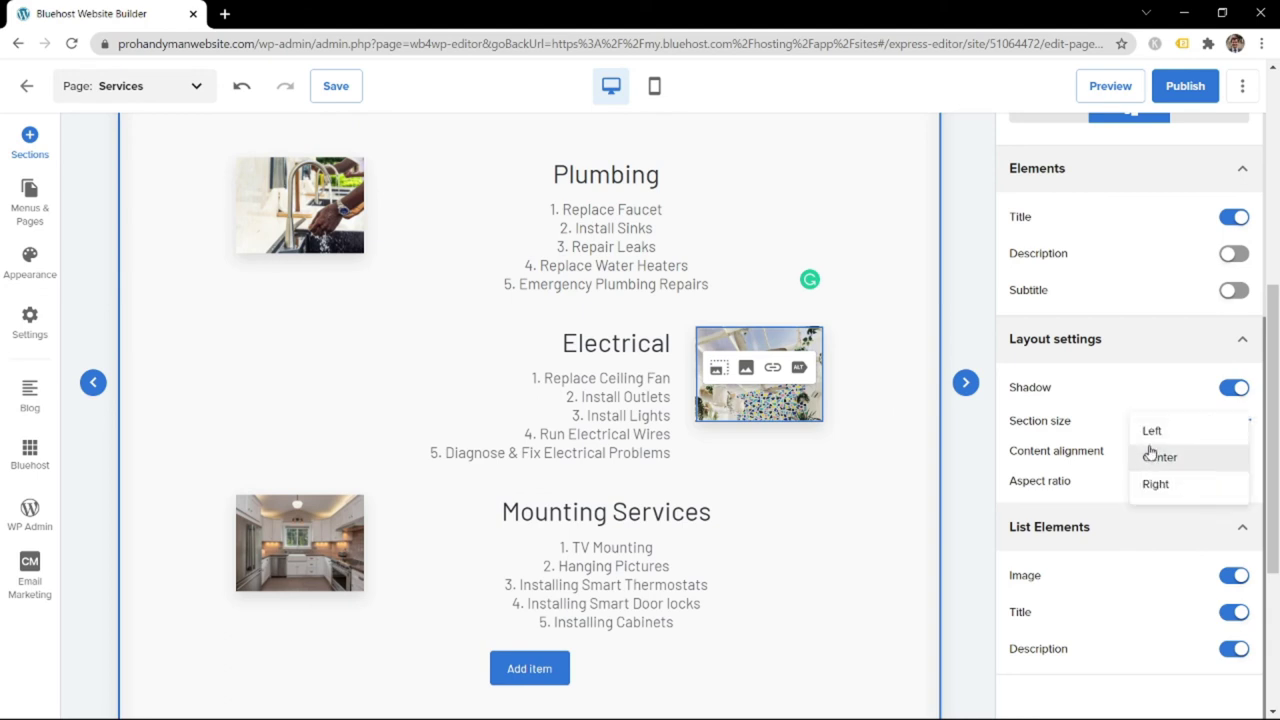
pyautogui.click(1152, 433)
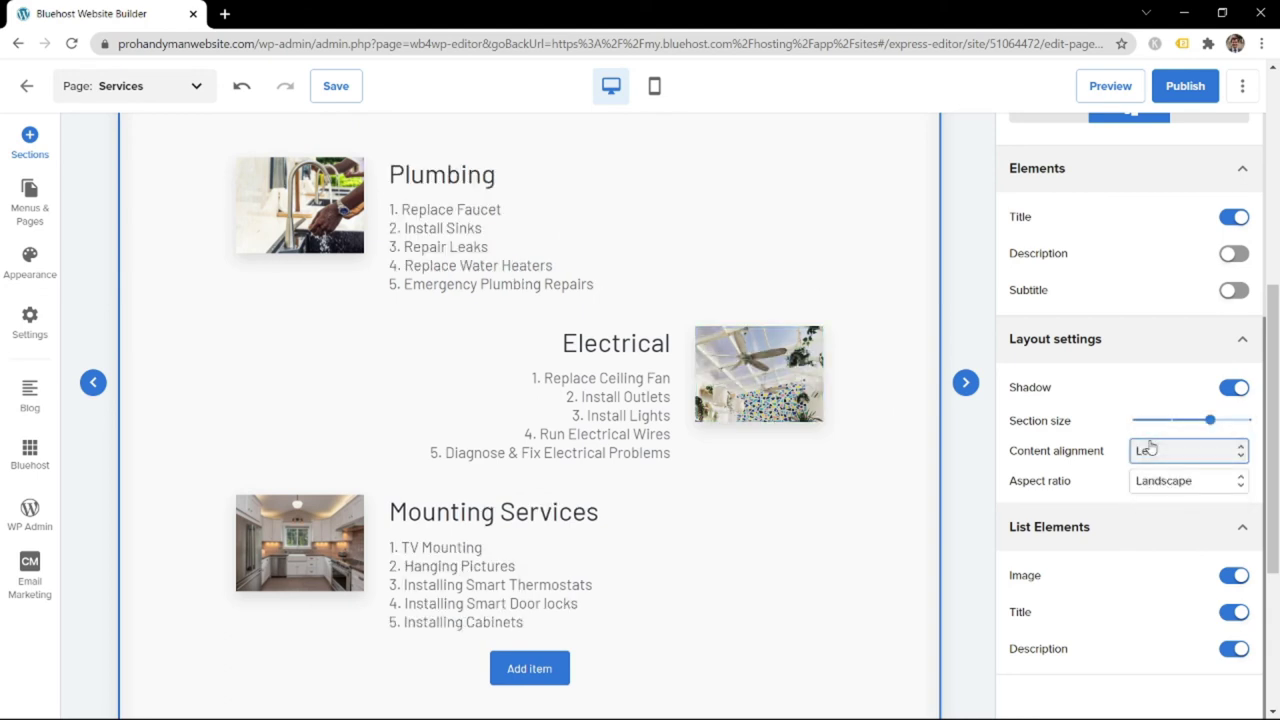
pyautogui.click(1191, 482)
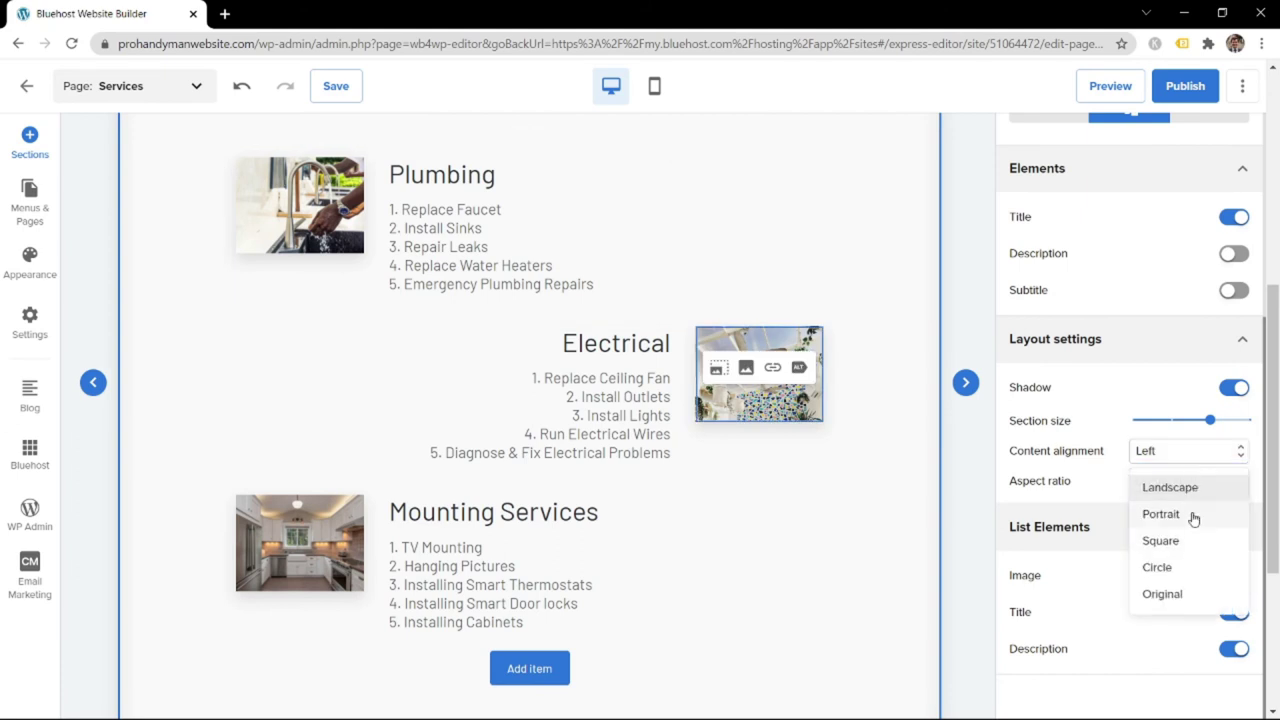
pyautogui.click(1162, 514)
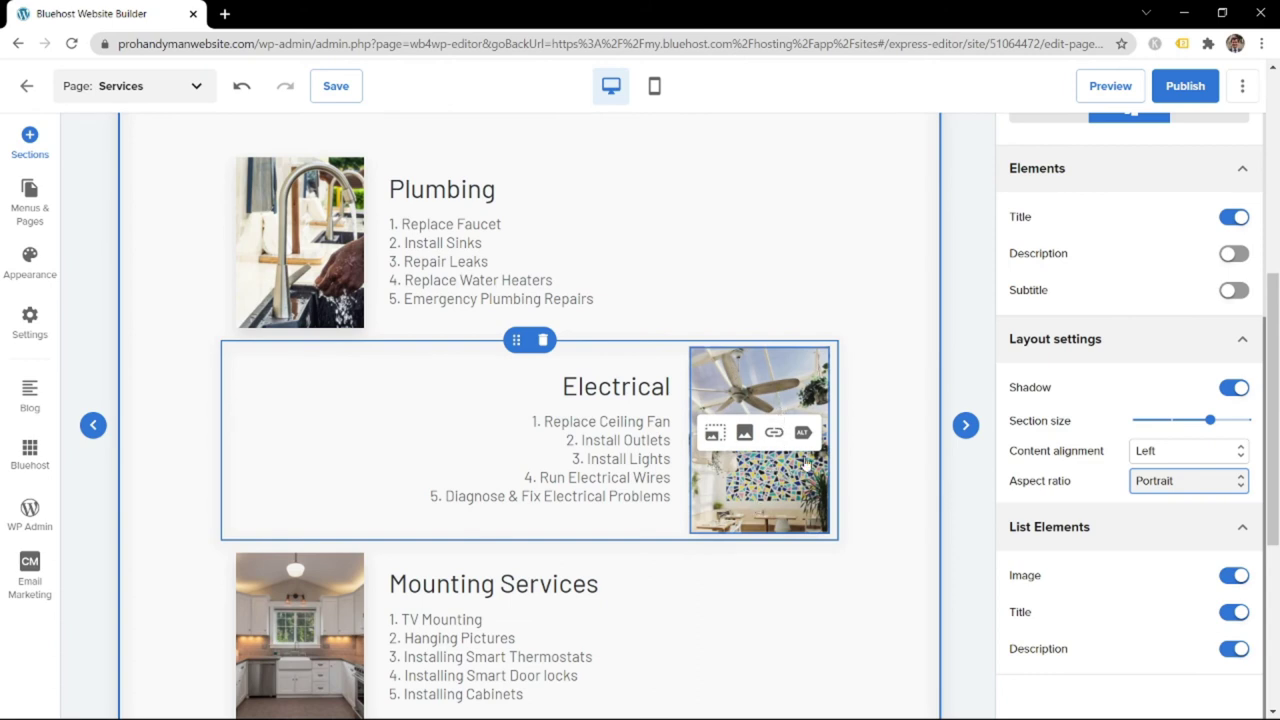
# Add a Contact form section with a photo beside the form, between the services list and the footer
pyautogui.scroll(1, 760, 458)
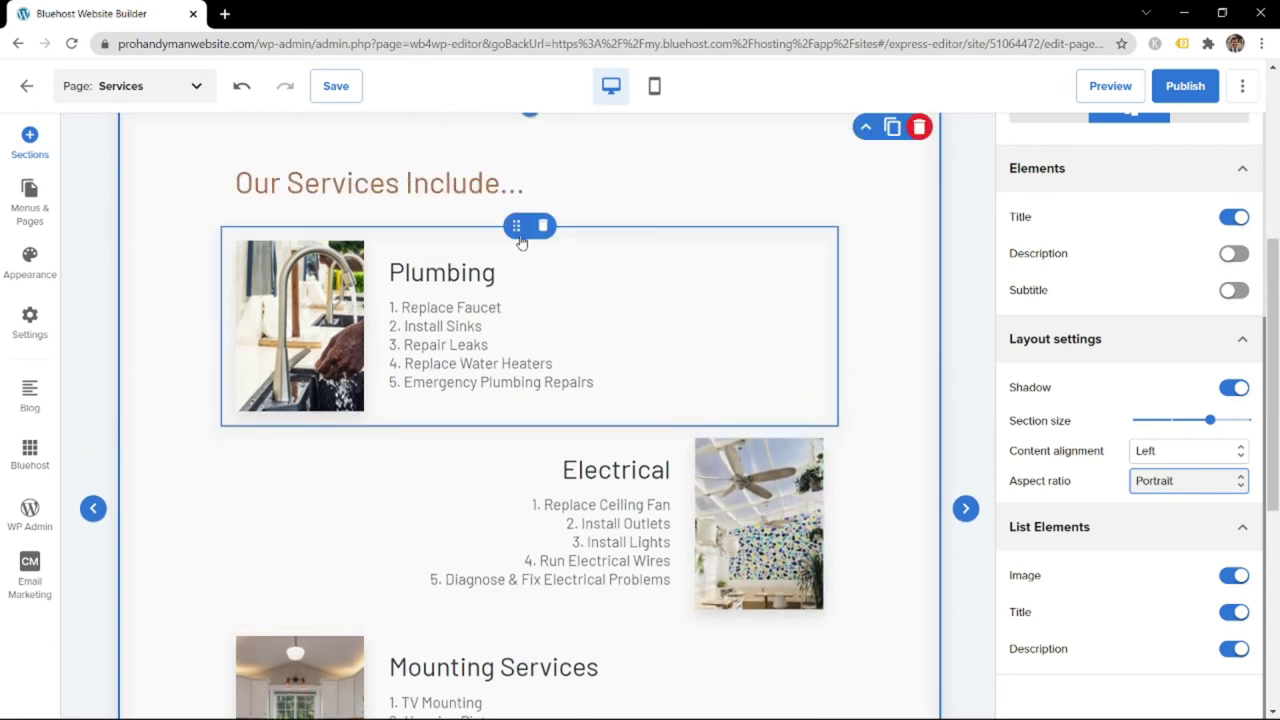
pyautogui.scroll(-4, 500, 337)
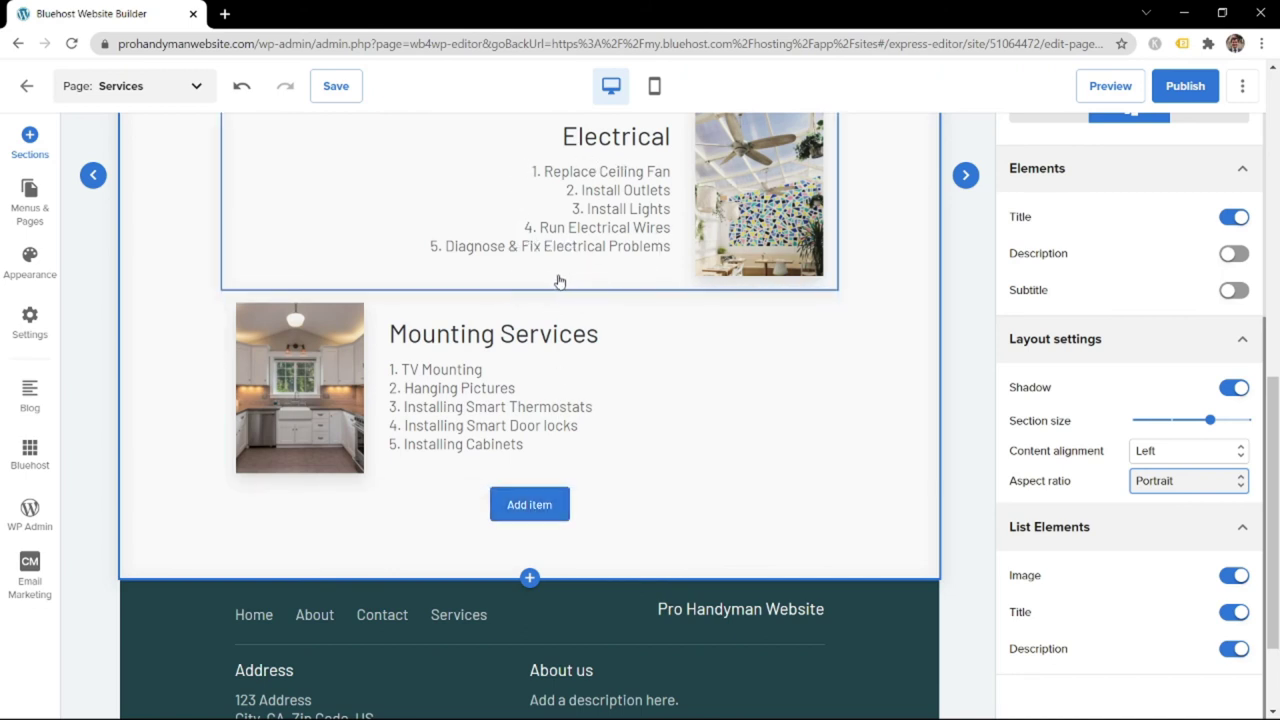
pyautogui.scroll(8, 537, 290)
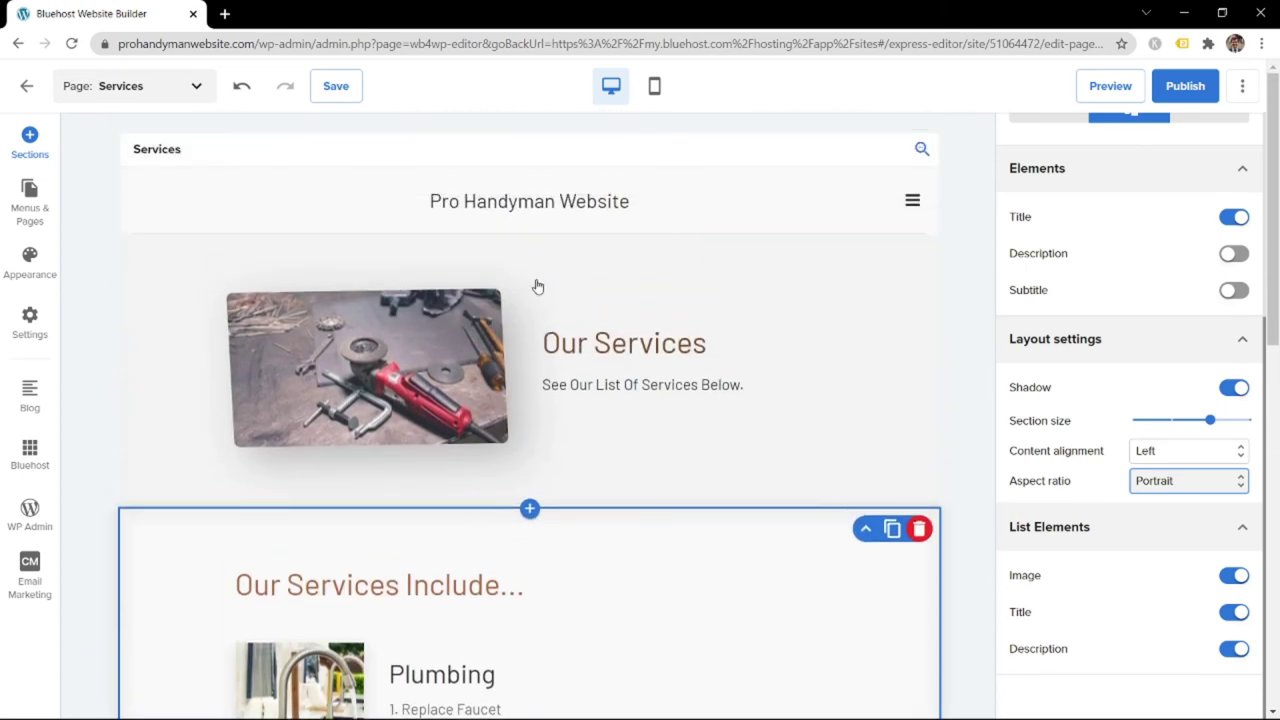
pyautogui.scroll(-10, 562, 298)
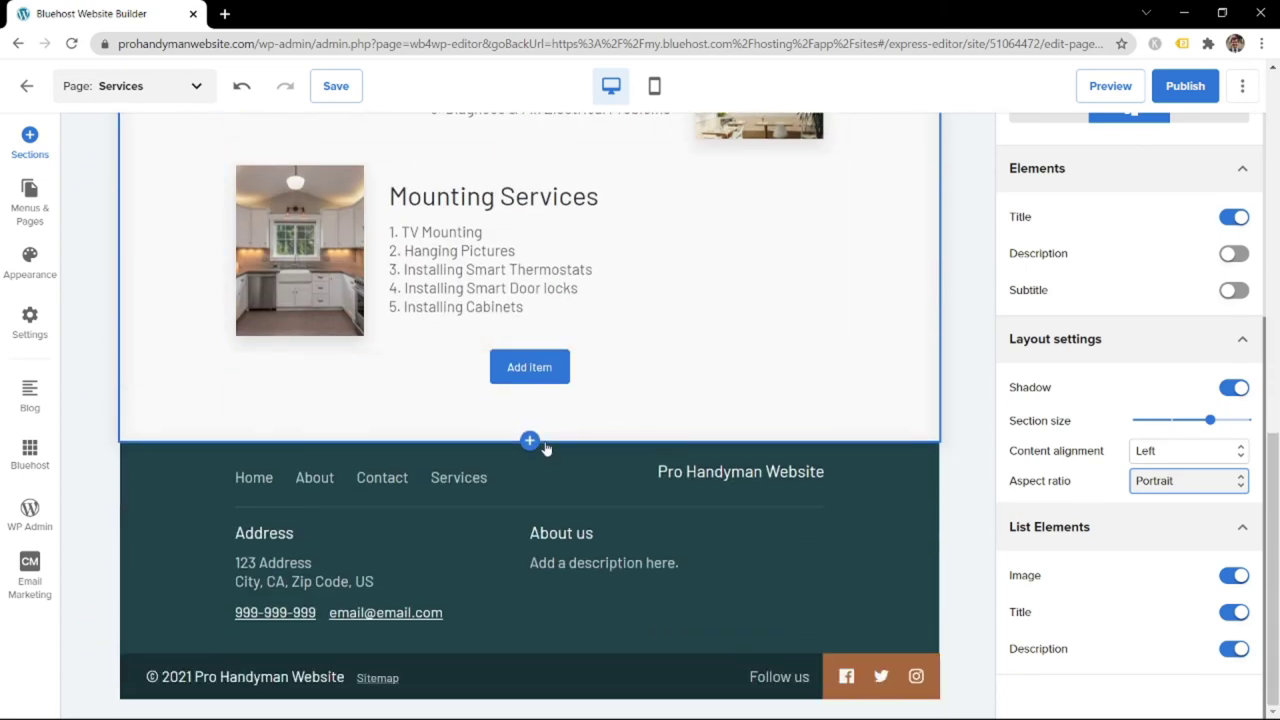
pyautogui.click(530, 441)
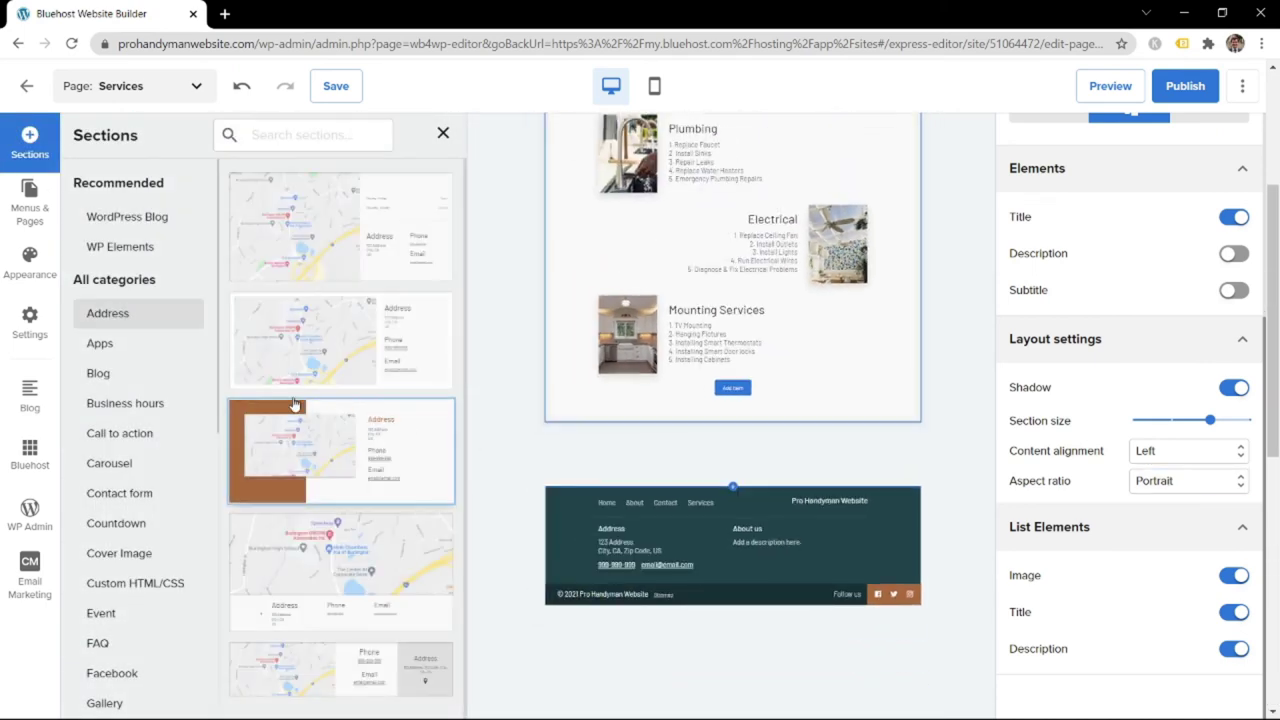
pyautogui.scroll(-6, 125, 520)
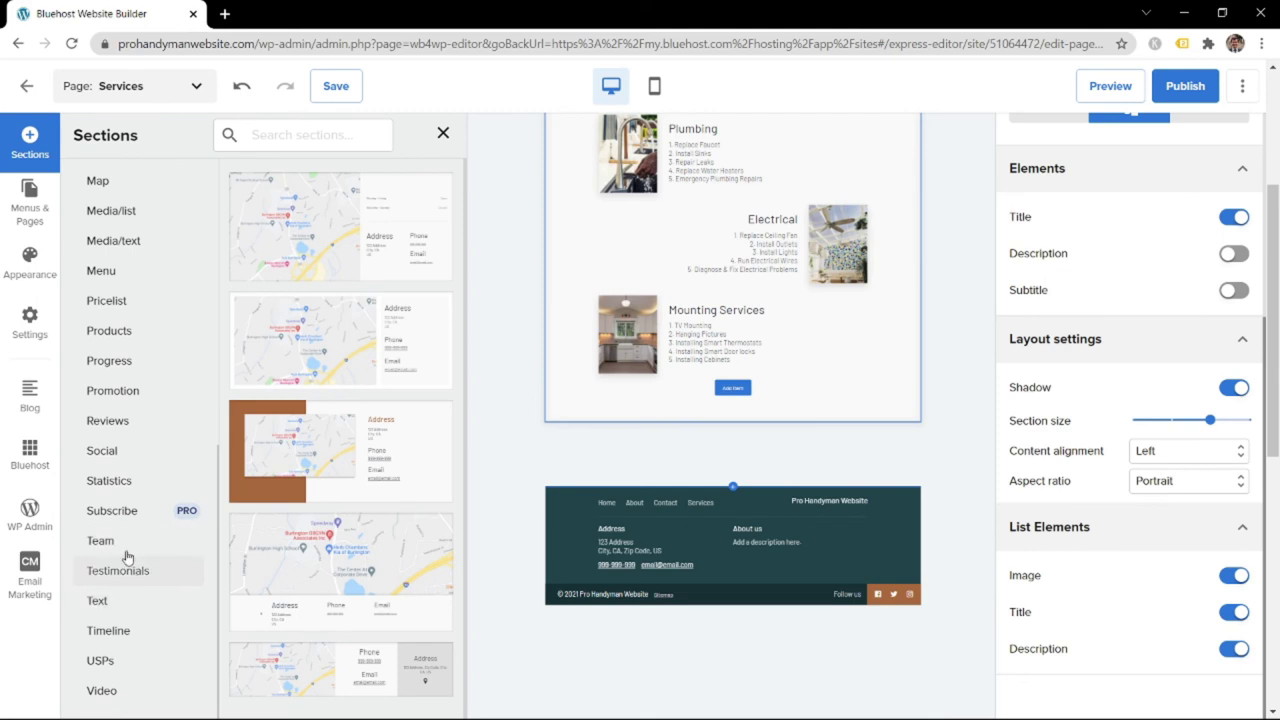
pyautogui.scroll(3, 126, 440)
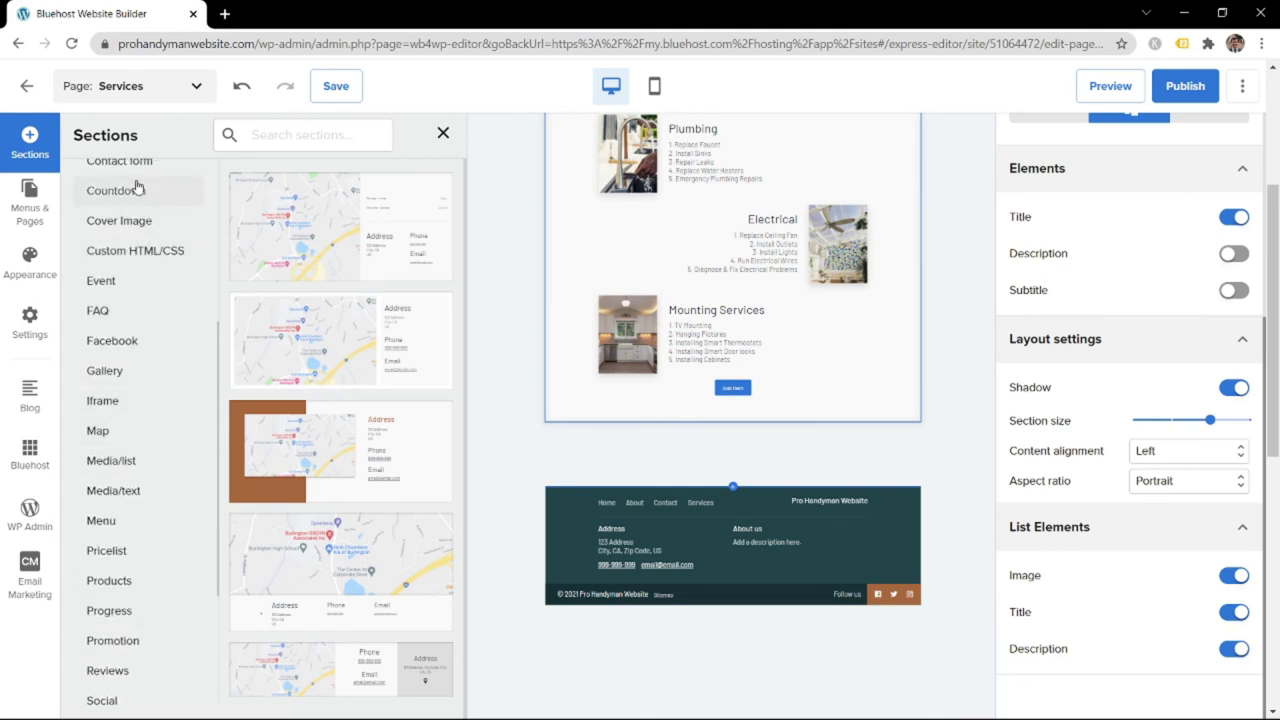
pyautogui.scroll(1, 138, 200)
pyautogui.click(128, 248)
pyautogui.scroll(-5, 260, 282)
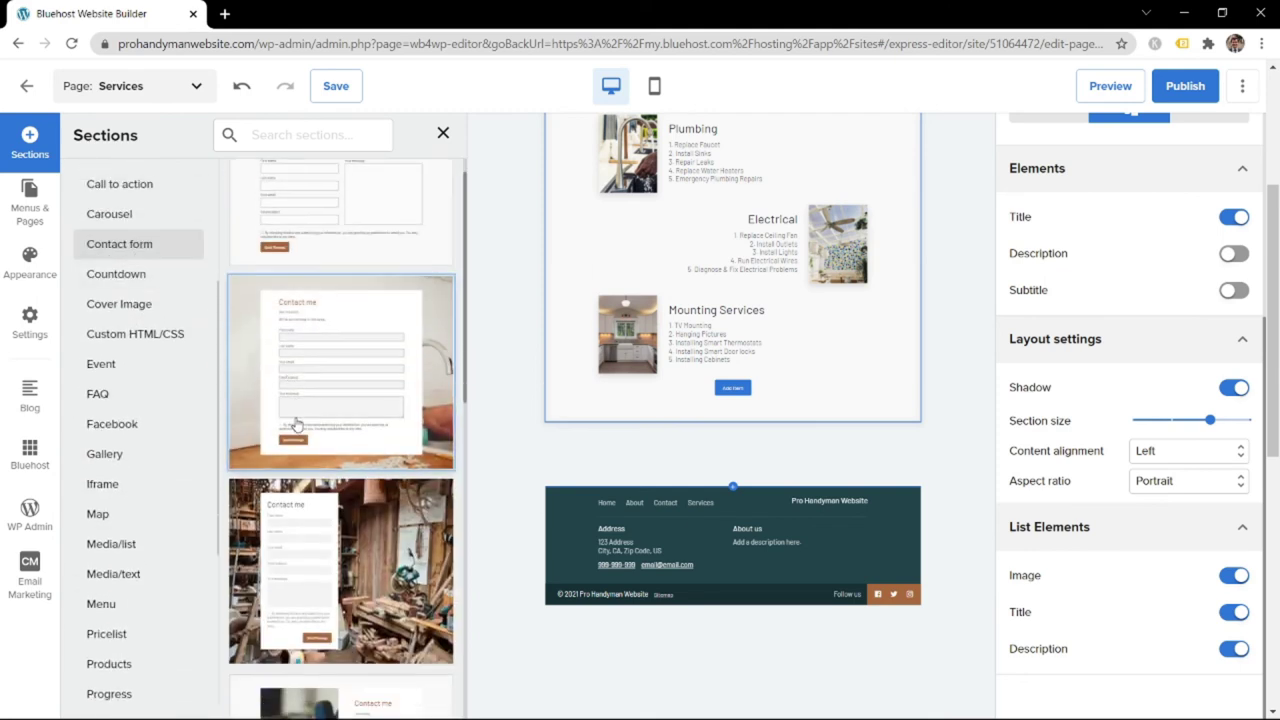
pyautogui.click(343, 486)
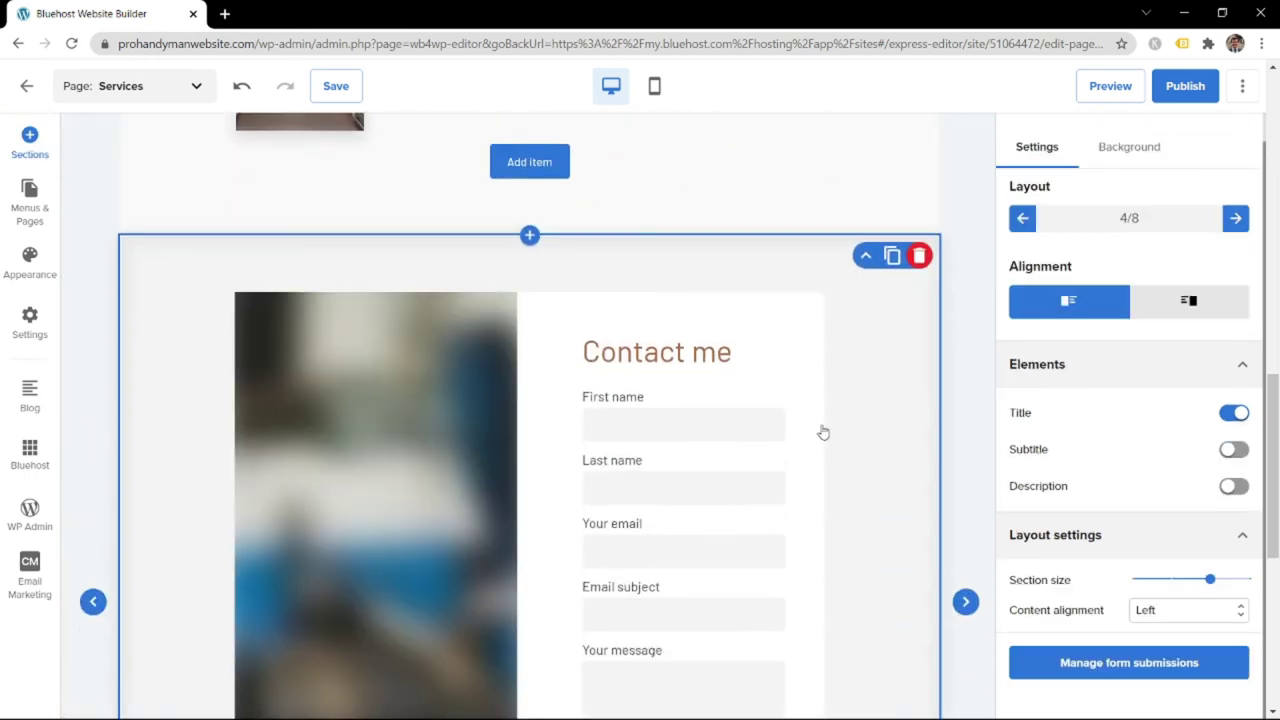
# Replace the contact section's photo with a "smart kitchen" stock image of a bright, narrow kitchen leading to garden doors
pyautogui.moveTo(456, 398)
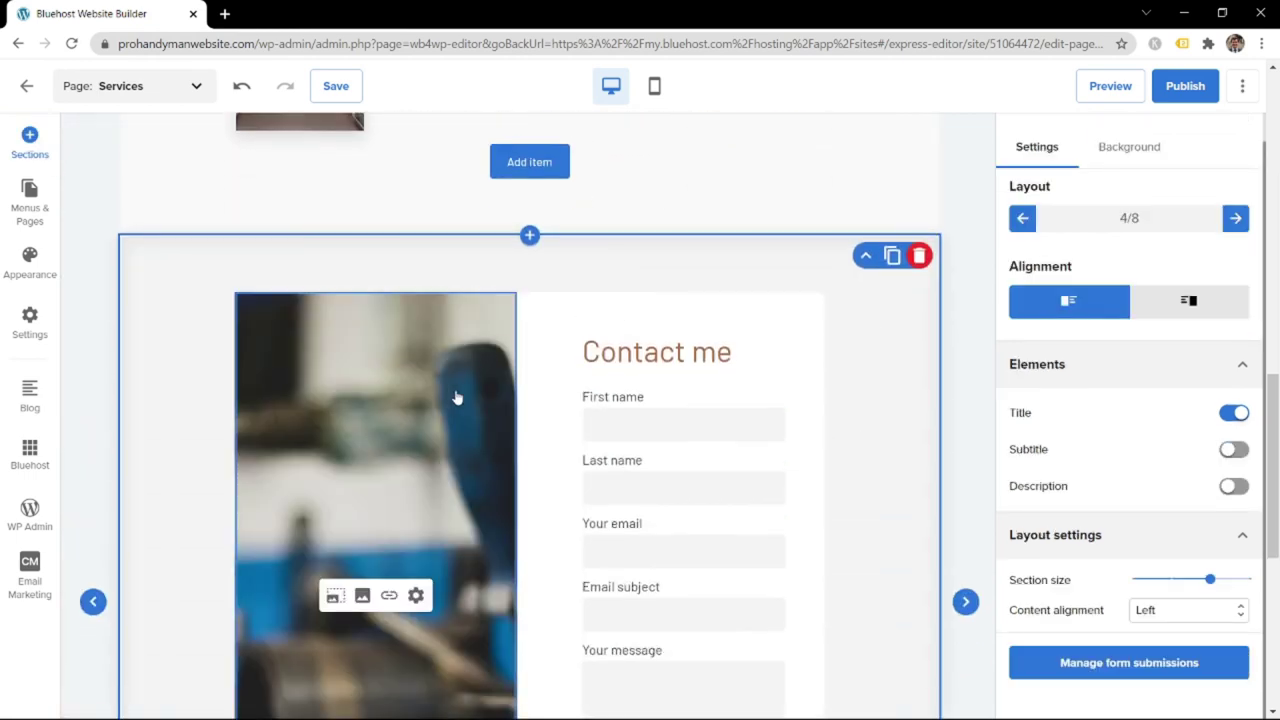
pyautogui.click(362, 597)
pyautogui.click(790, 174)
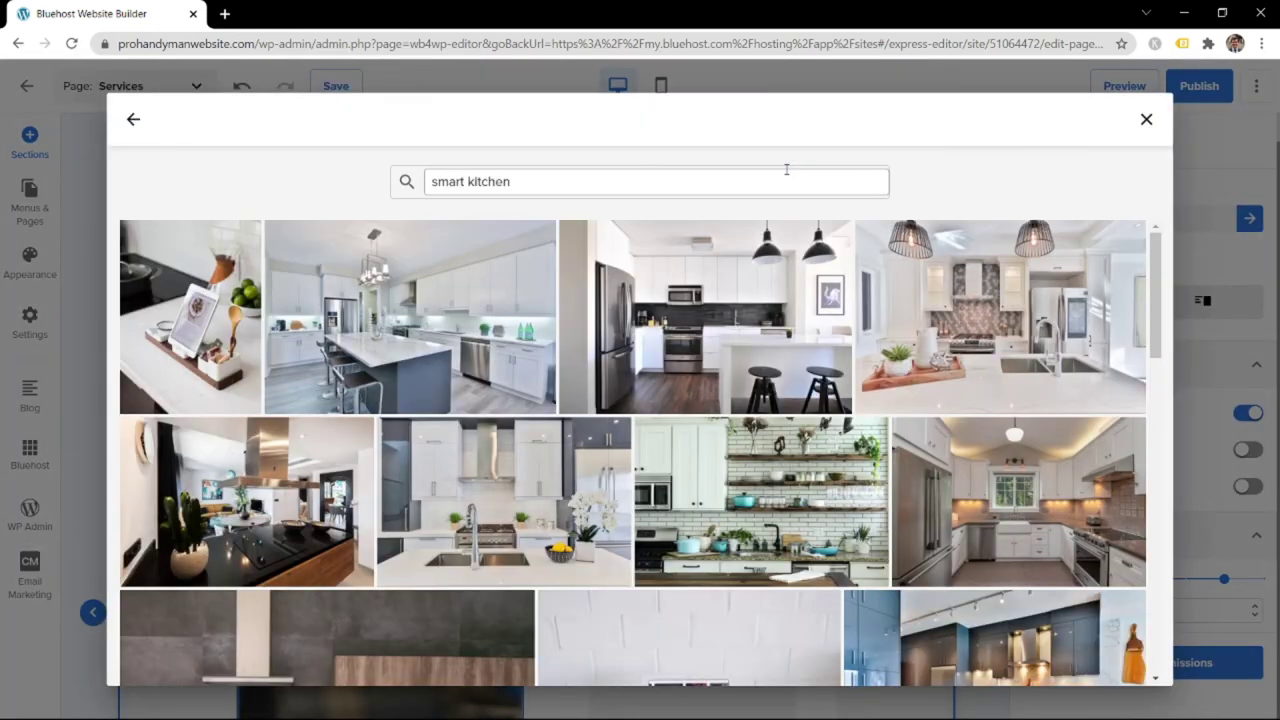
pyautogui.scroll(-3, 800, 250)
pyautogui.scroll(-3, 795, 343)
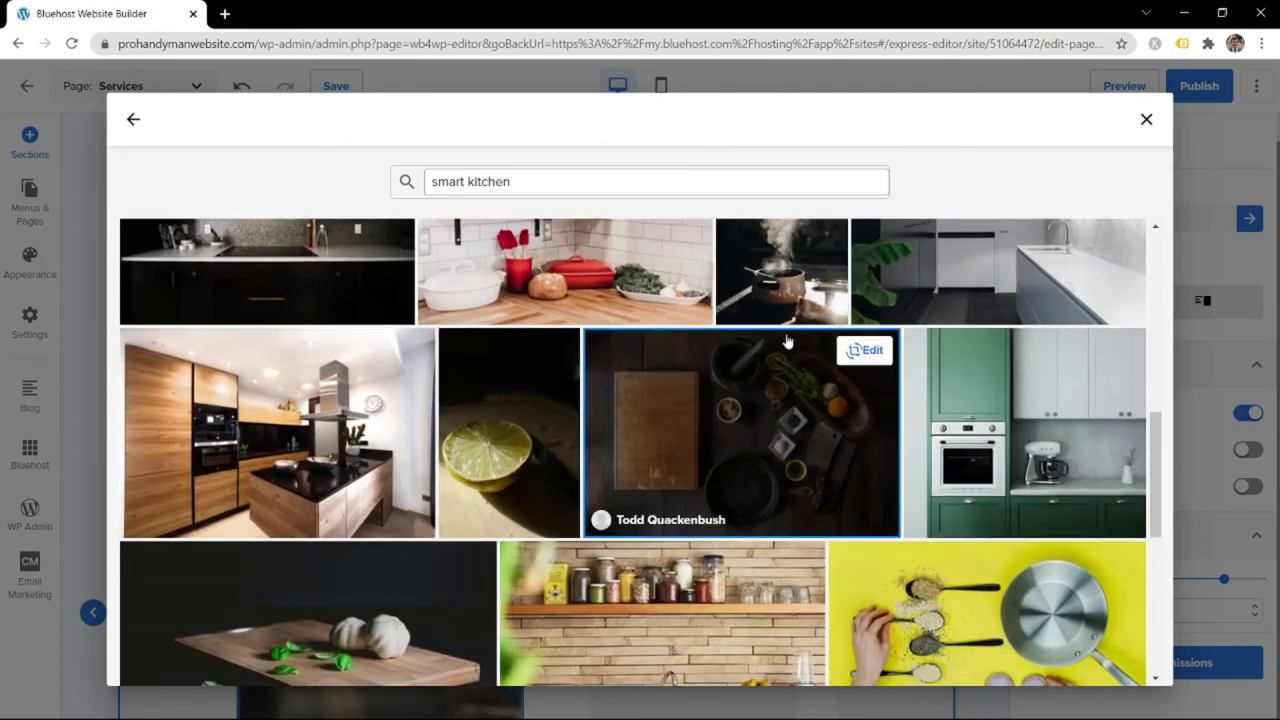
pyautogui.scroll(-5, 780, 320)
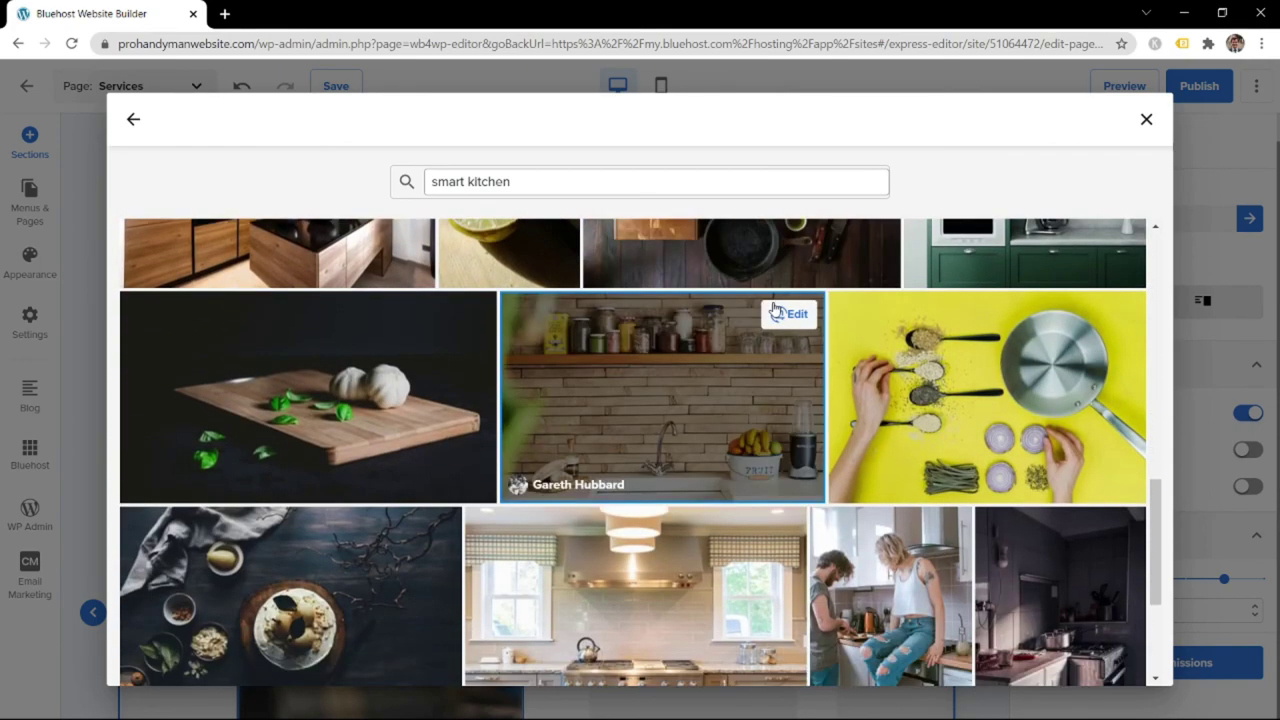
pyautogui.scroll(-5, 775, 307)
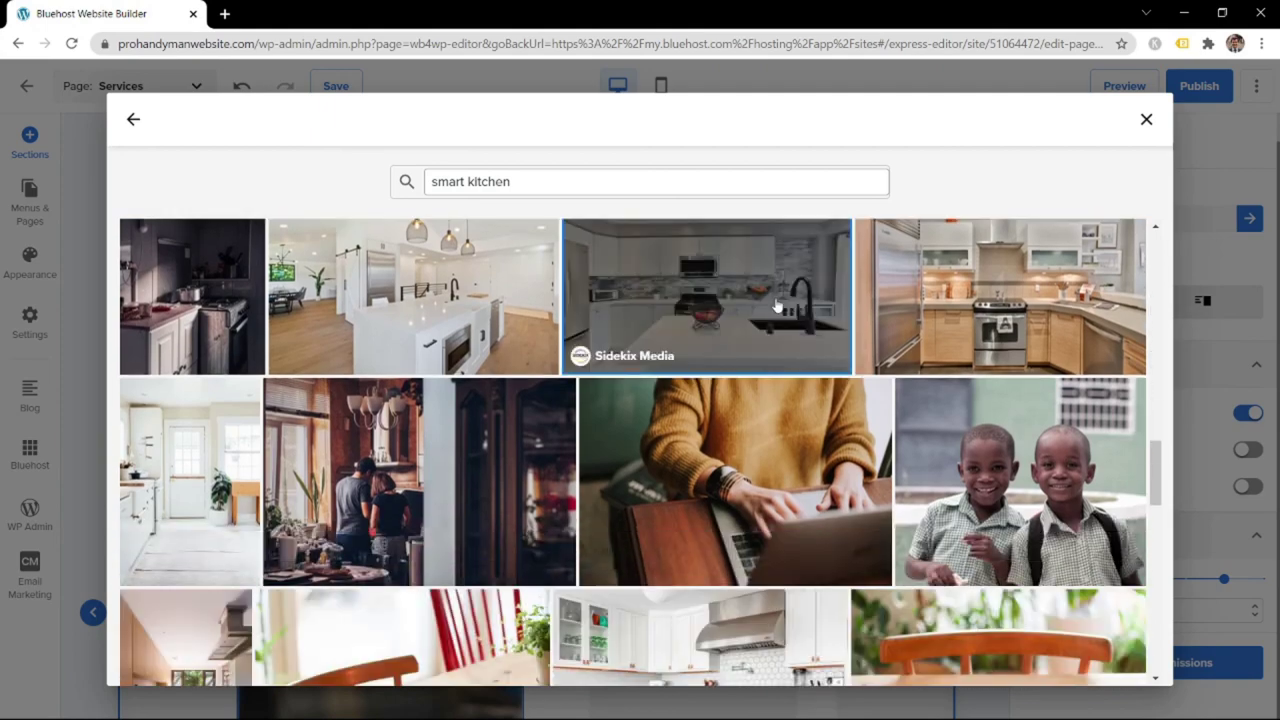
pyautogui.scroll(-3, 182, 484)
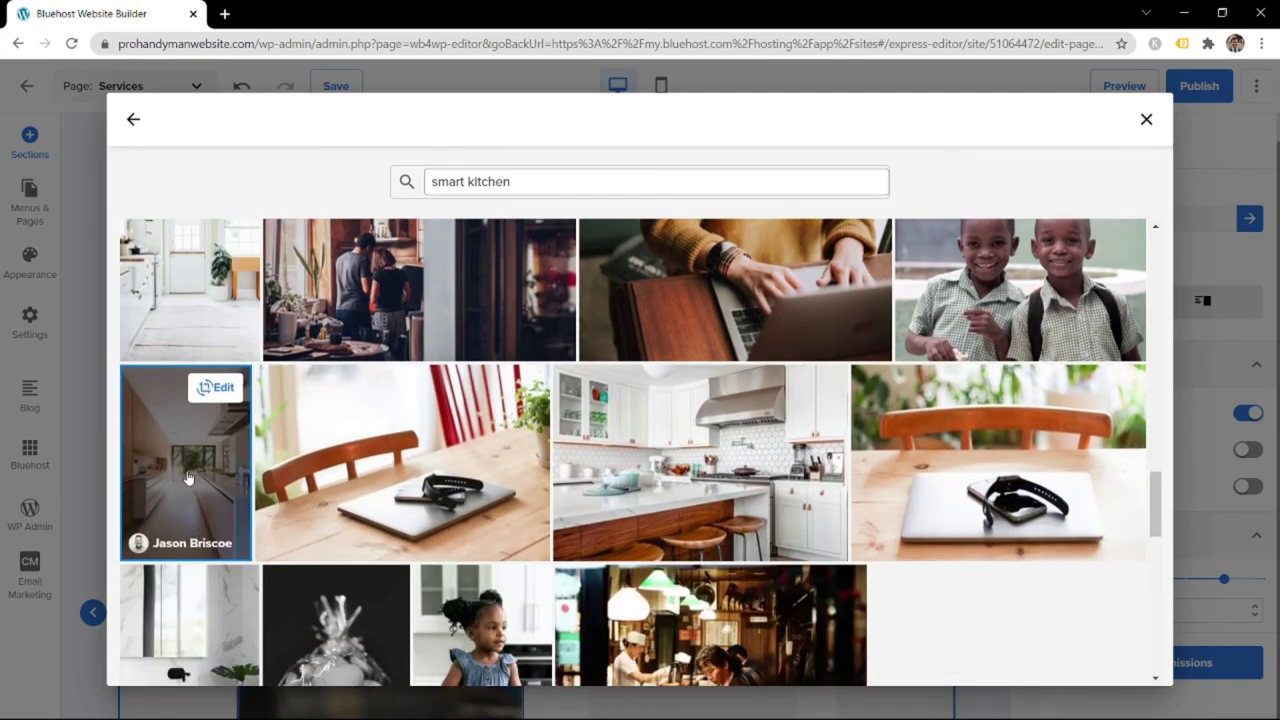
pyautogui.click(182, 450)
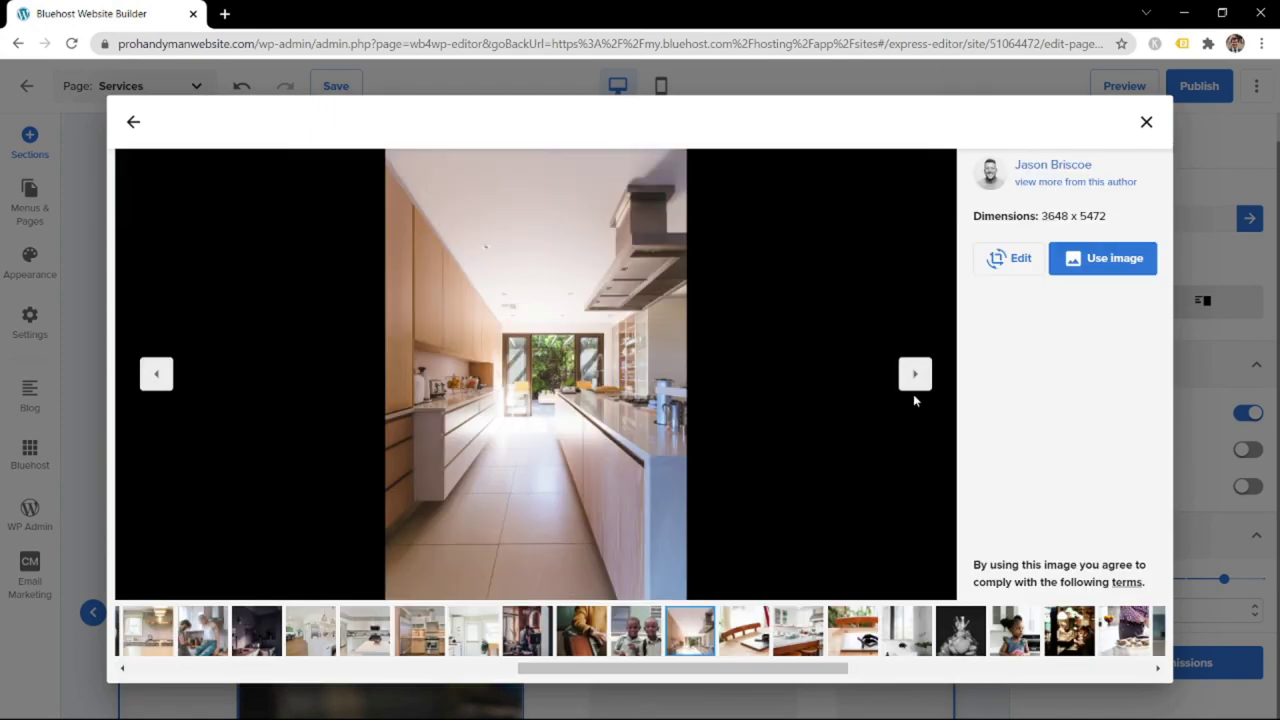
pyautogui.click(1110, 257)
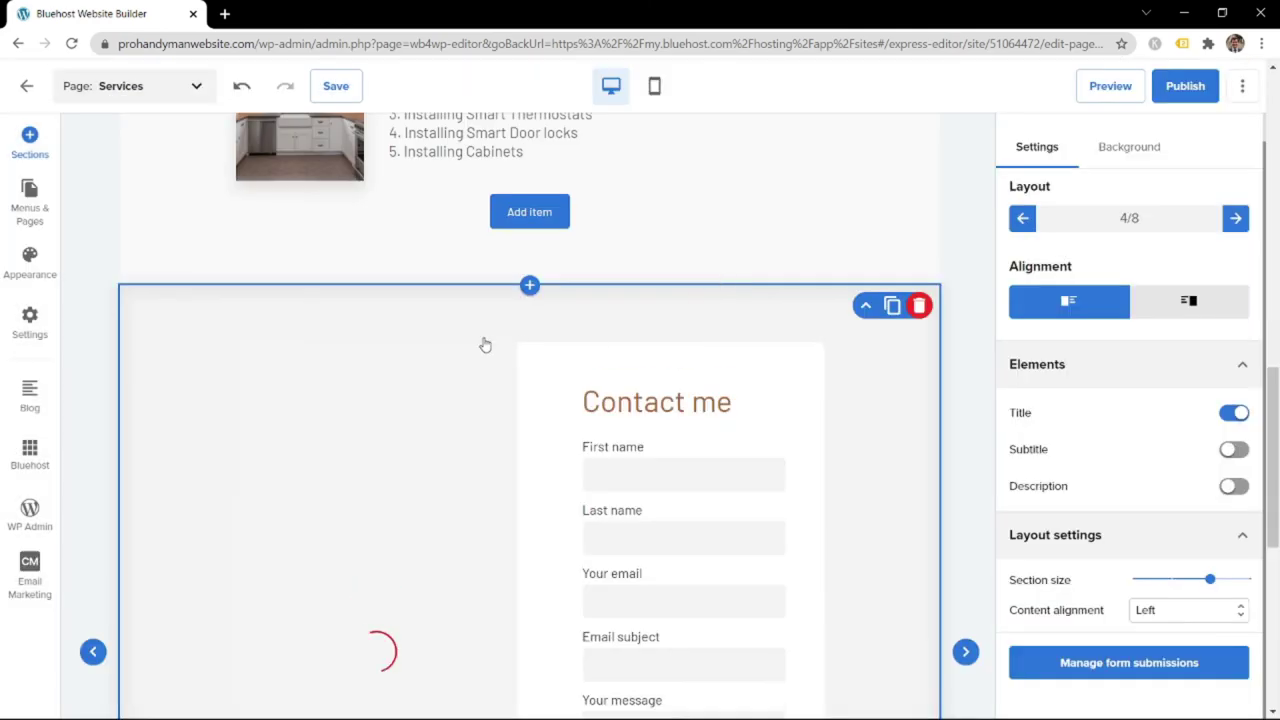
# In the contact form's fields, disable Last Name and Subject and enable Phone
pyautogui.scroll(-3, 385, 276)
pyautogui.scroll(1, 284, 300)
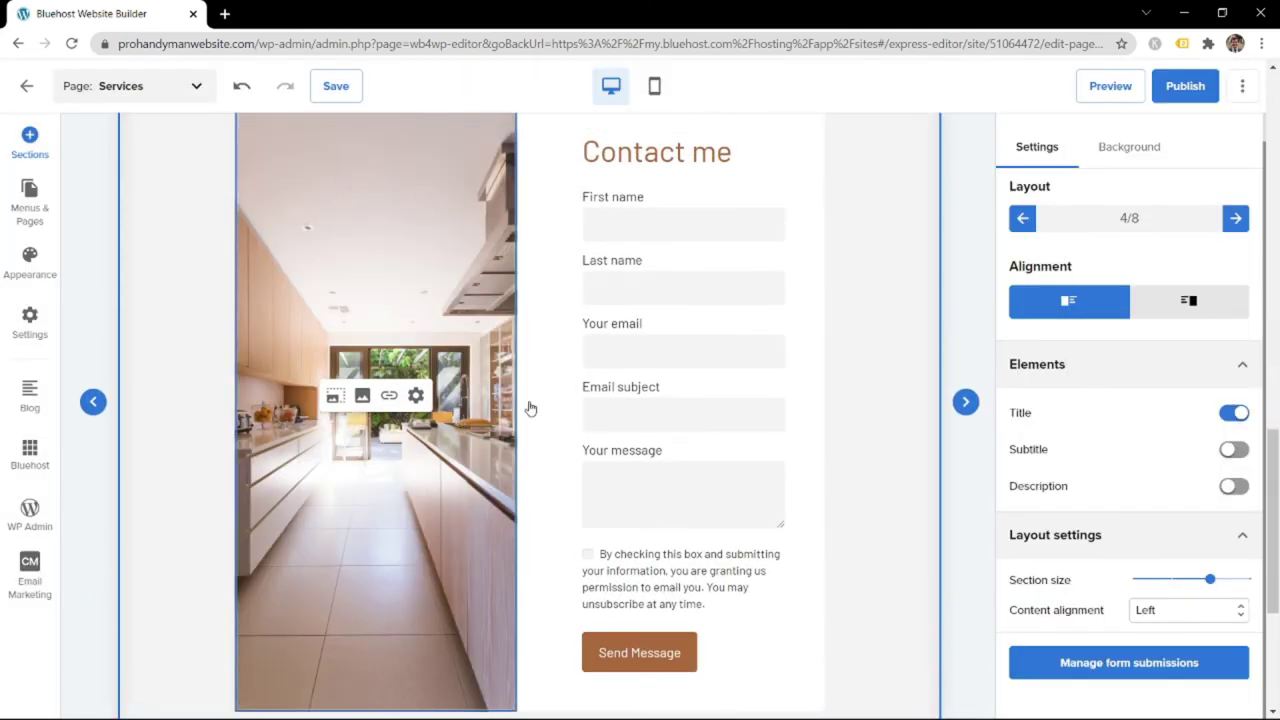
pyautogui.click(683, 432)
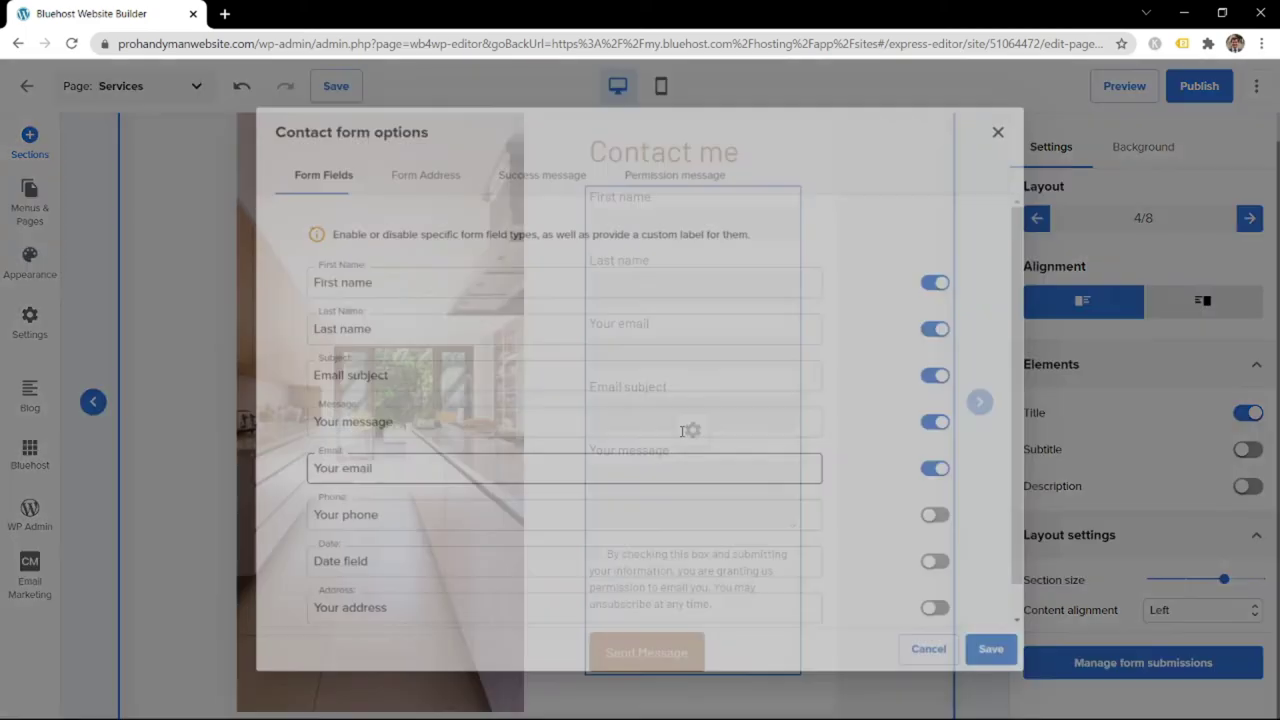
pyautogui.click(947, 330)
pyautogui.click(948, 378)
pyautogui.click(946, 524)
# Relabel the contact form's First Name field so that it asks for the full name
pyautogui.click(310, 274)
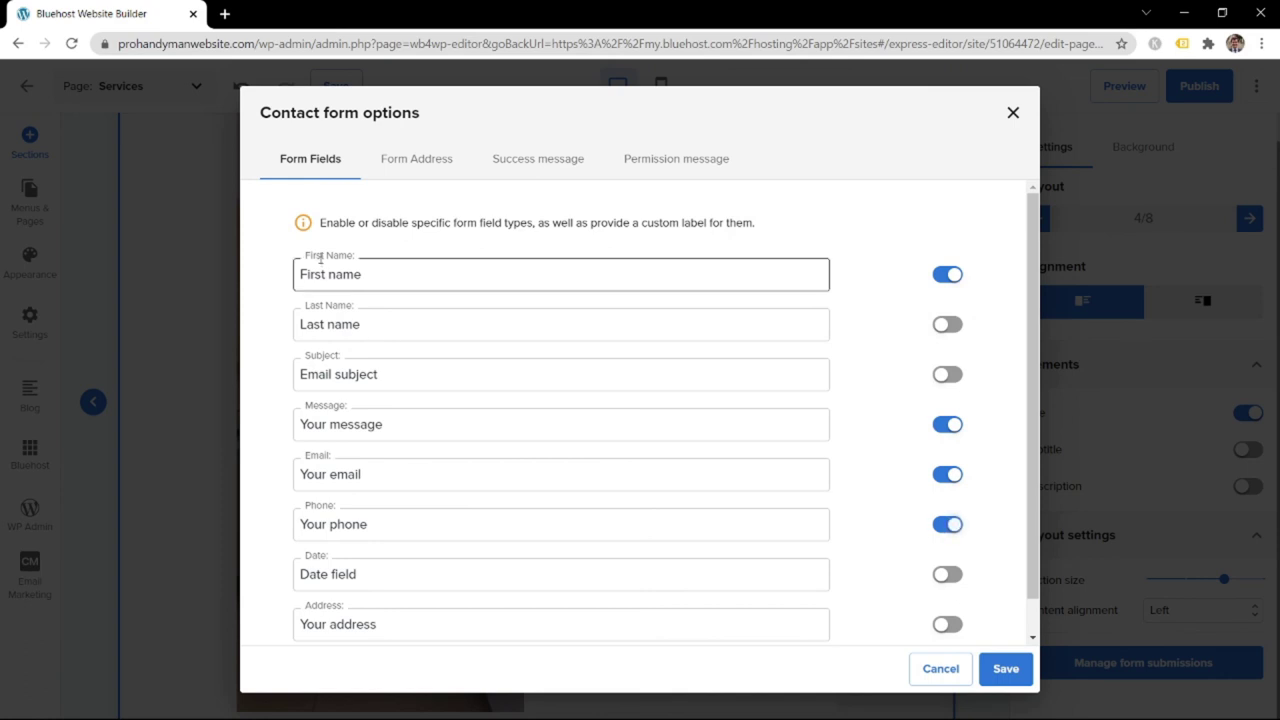
pyautogui.write('Fu')
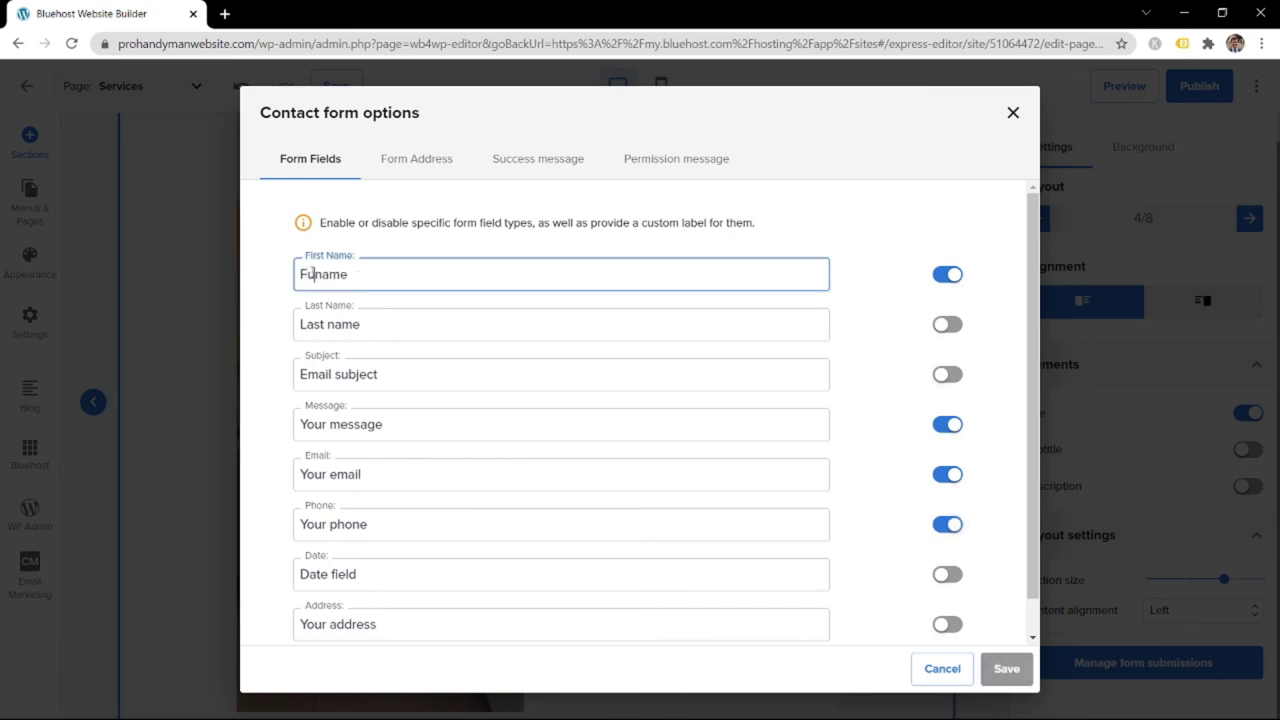
pyautogui.write('ll')
# Change the contact form's success message so that it promises a response within 15 min, and save the form options
pyautogui.click(405, 160)
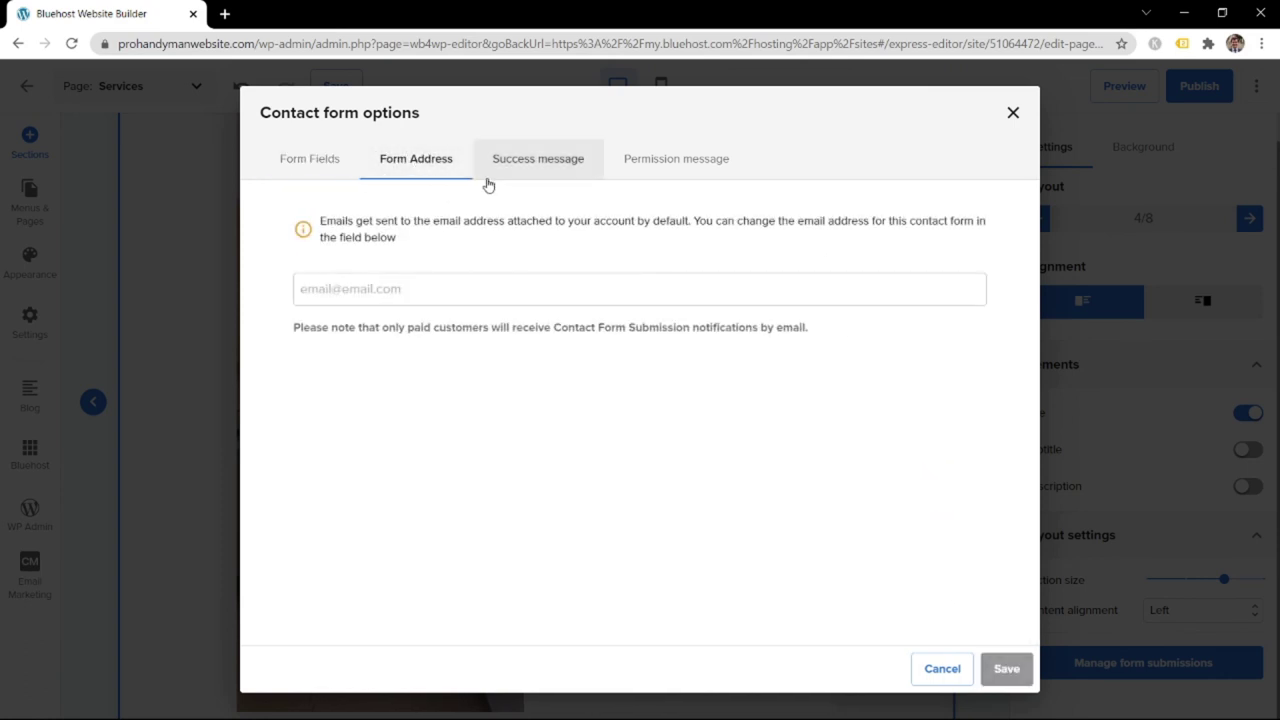
pyautogui.click(555, 165)
pyautogui.doubleClick(705, 334)
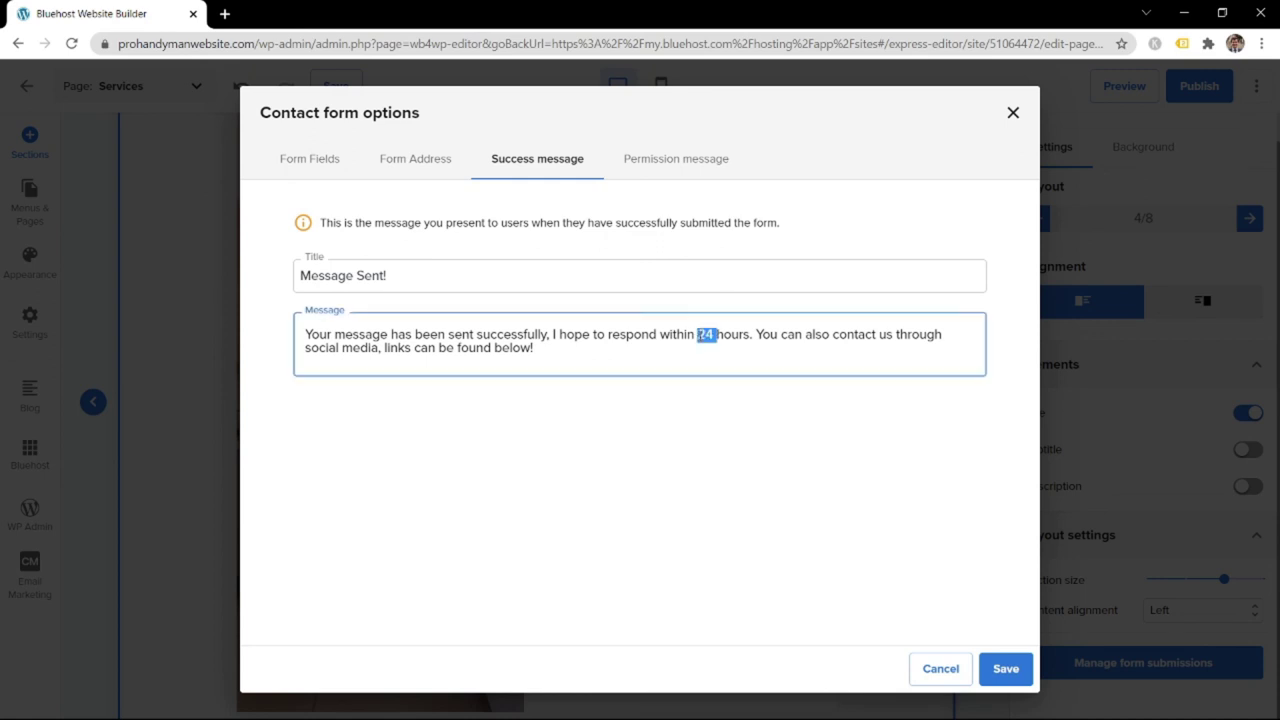
pyautogui.write('15')
pyautogui.doubleClick(730, 334)
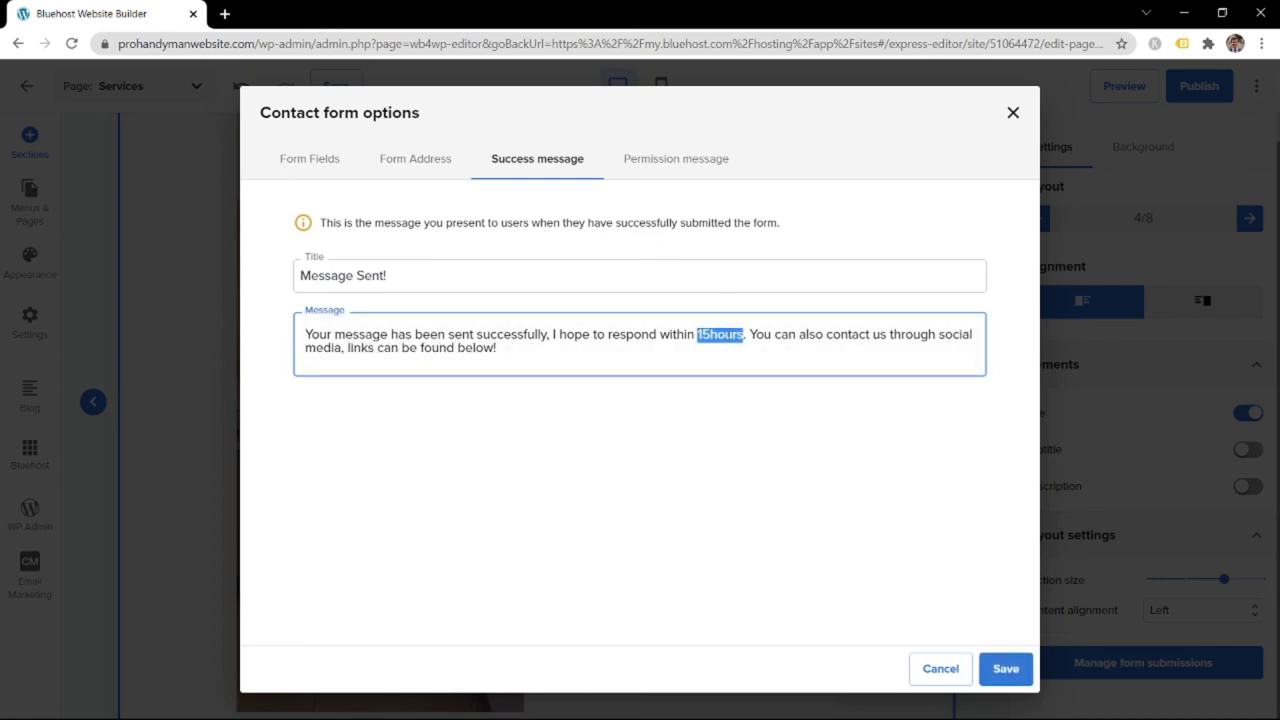
pyautogui.write('16')
pyautogui.press('BackSpace')
pyautogui.write('5 min')
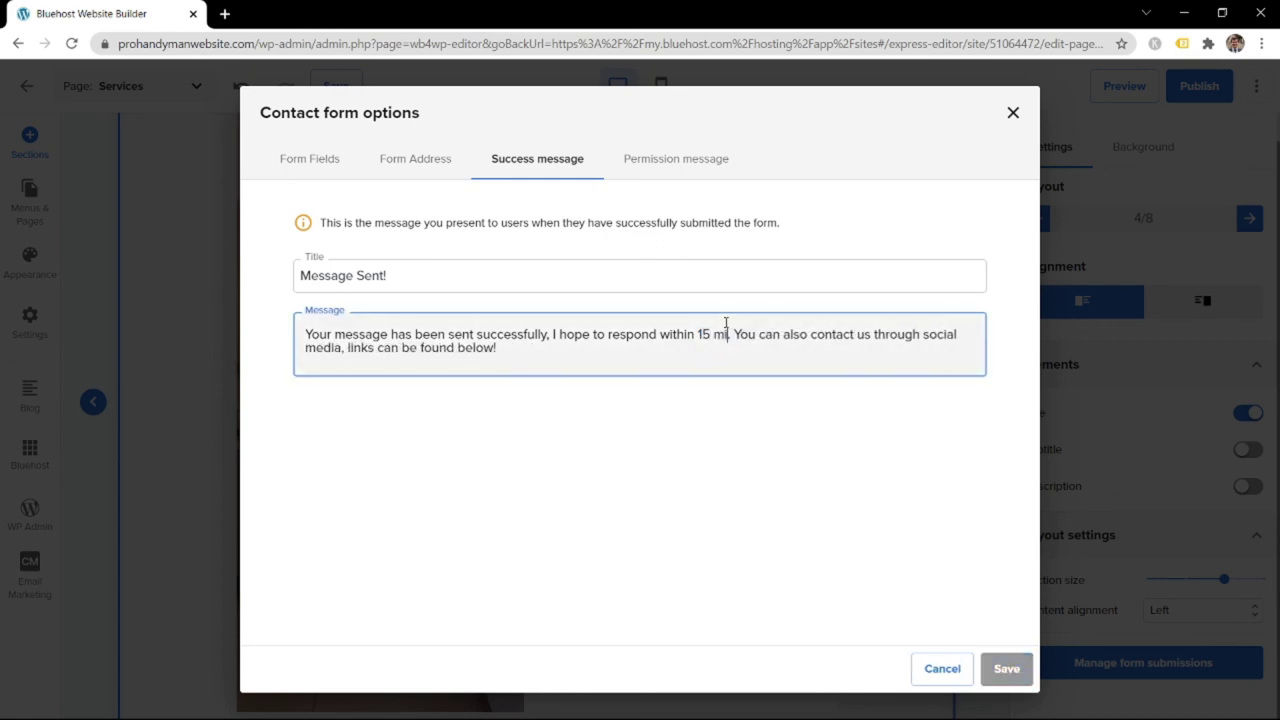
pyautogui.click(1004, 668)
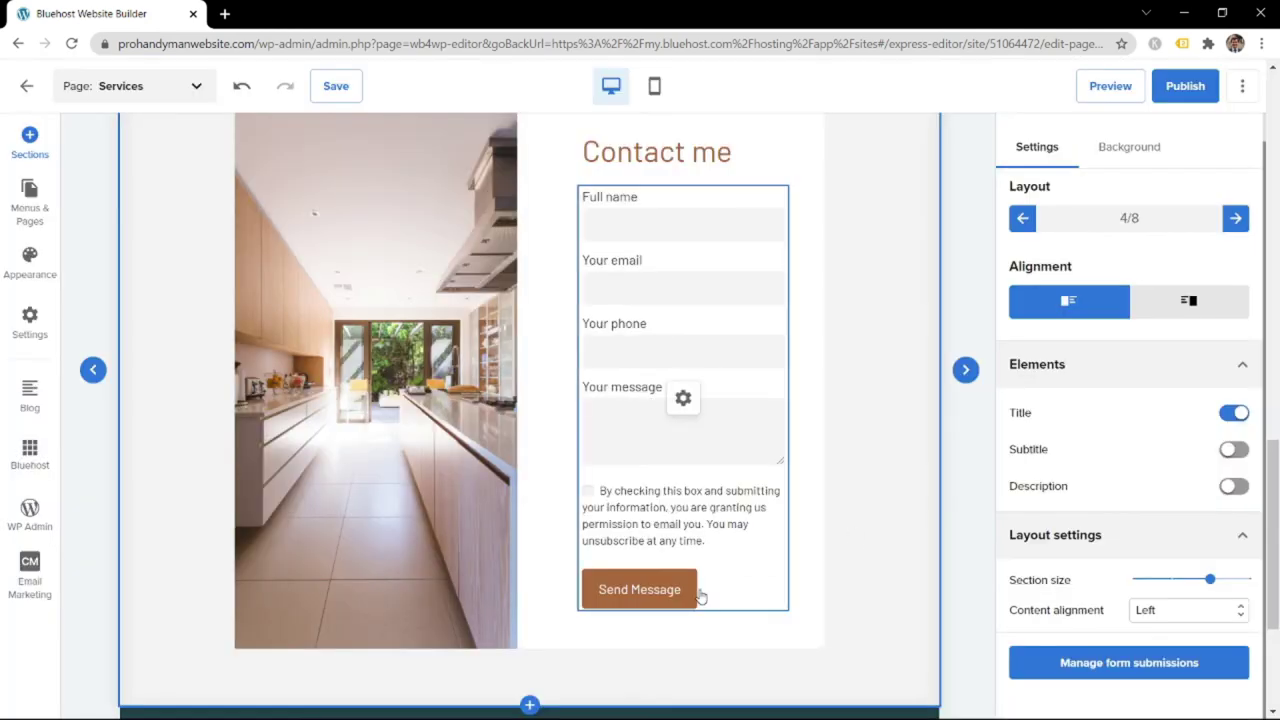
# Set the contact form section's background to the brown theme color
pyautogui.scroll(-3, 700, 592)
pyautogui.scroll(5, 534, 460)
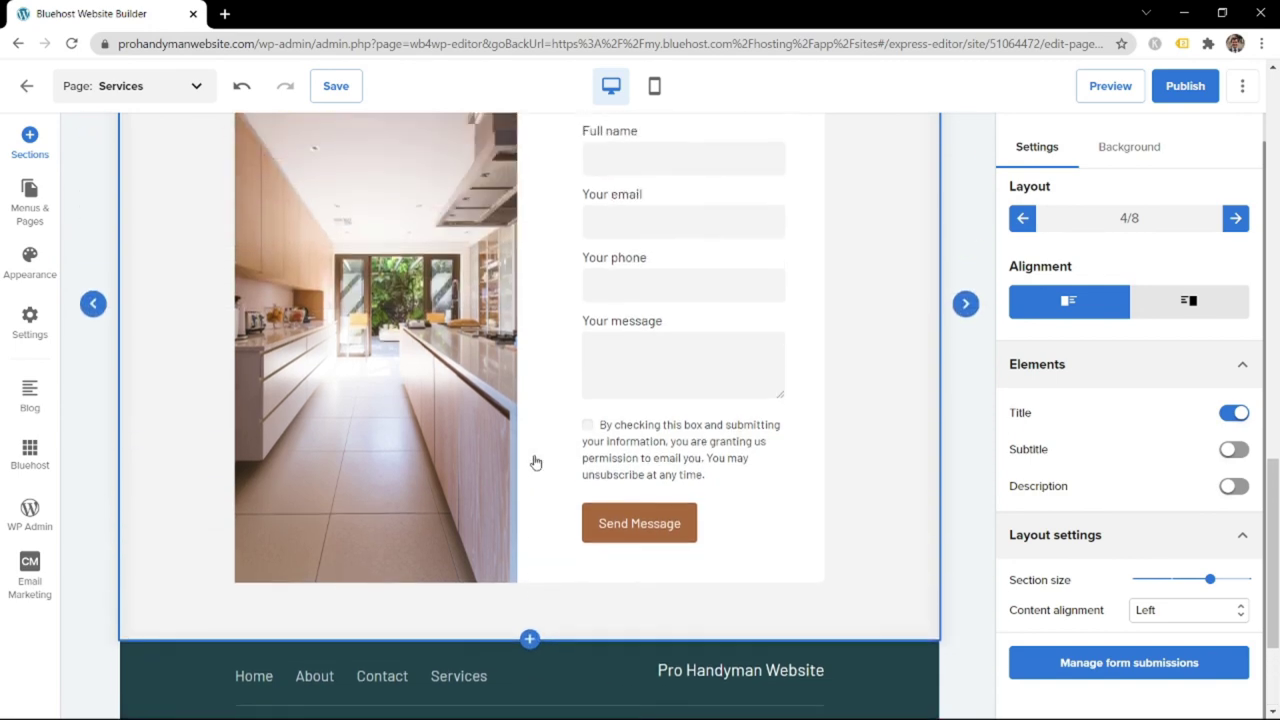
pyautogui.scroll(5, 563, 428)
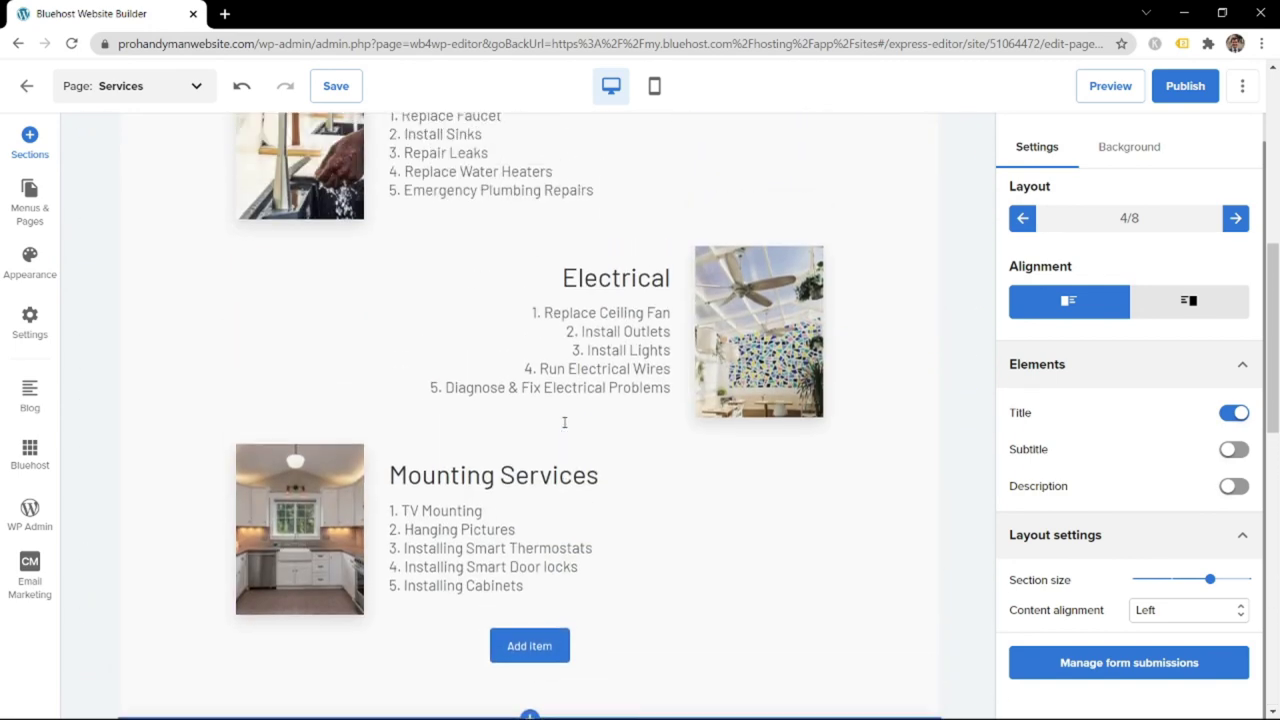
pyautogui.click(592, 446)
pyautogui.scroll(-6, 594, 456)
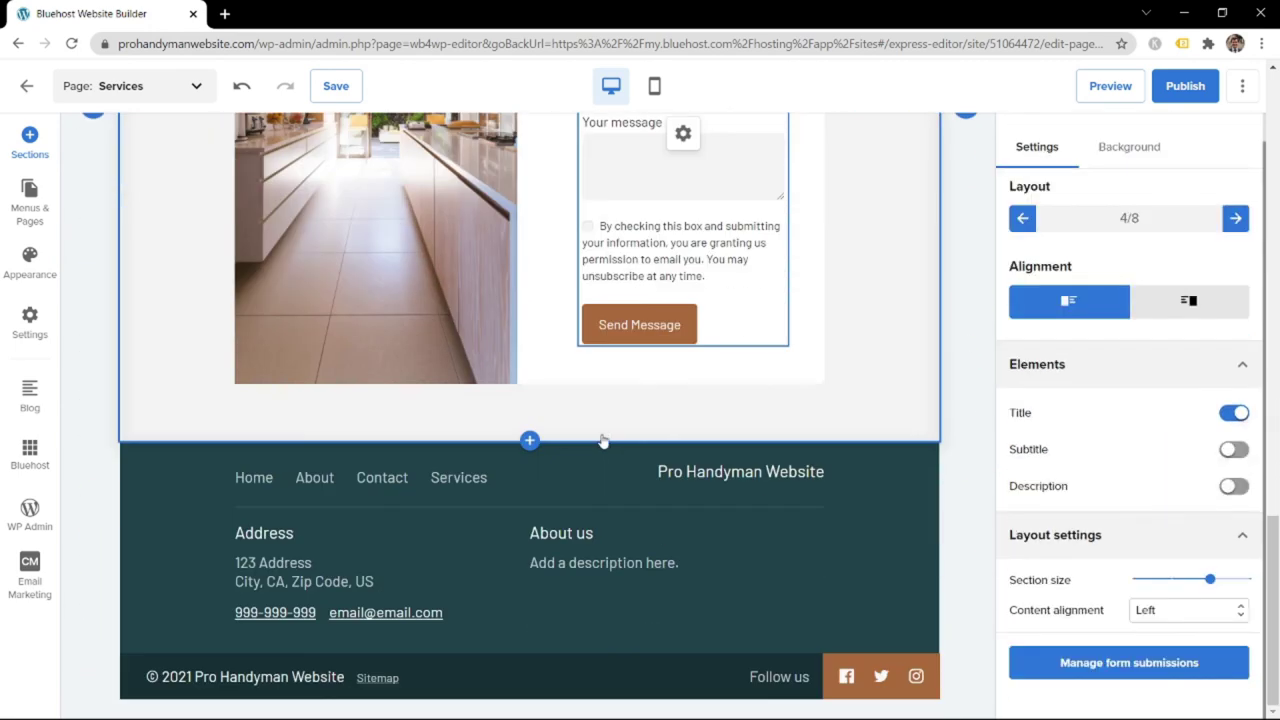
pyautogui.scroll(5, 604, 434)
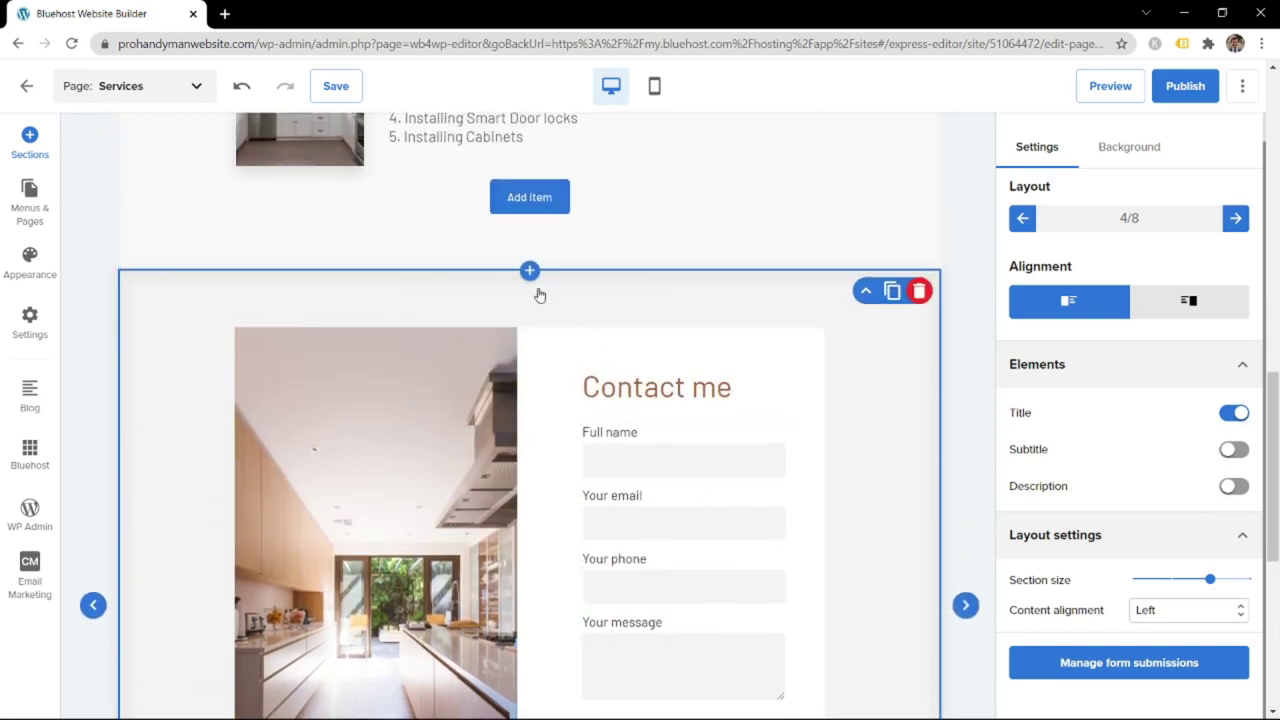
pyautogui.click(1125, 147)
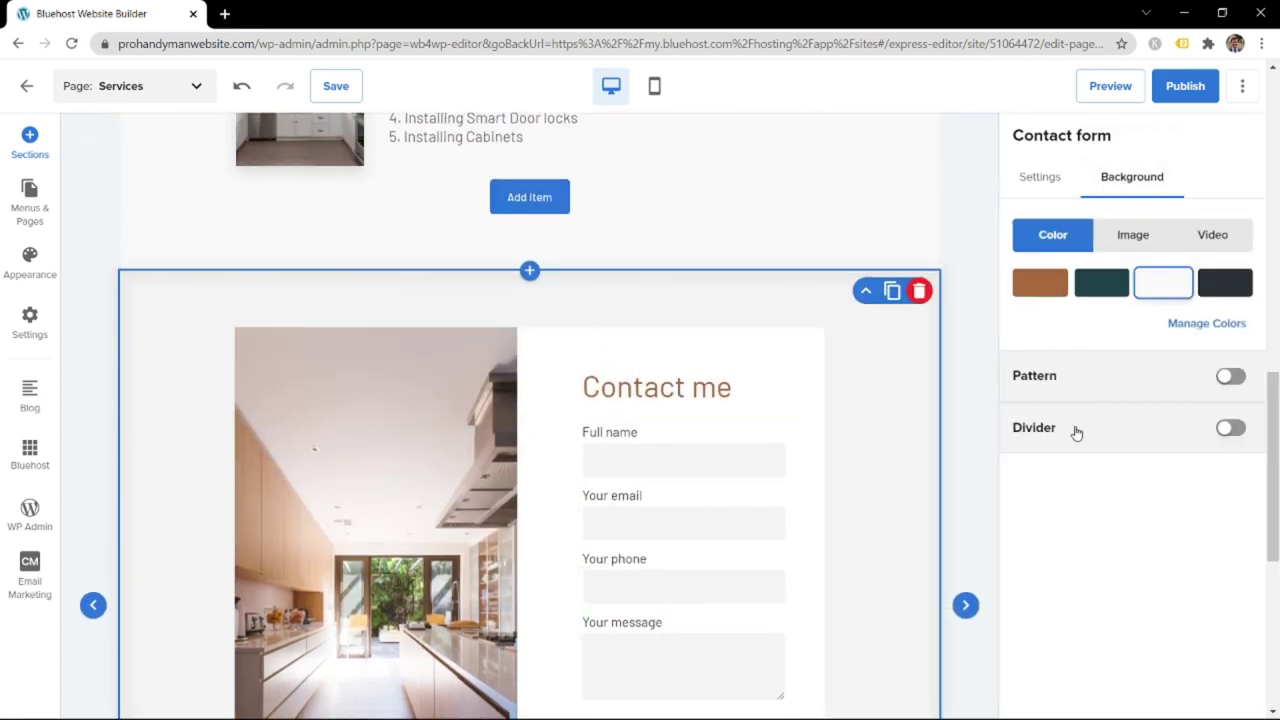
pyautogui.click(1040, 285)
pyautogui.scroll(-4, 871, 460)
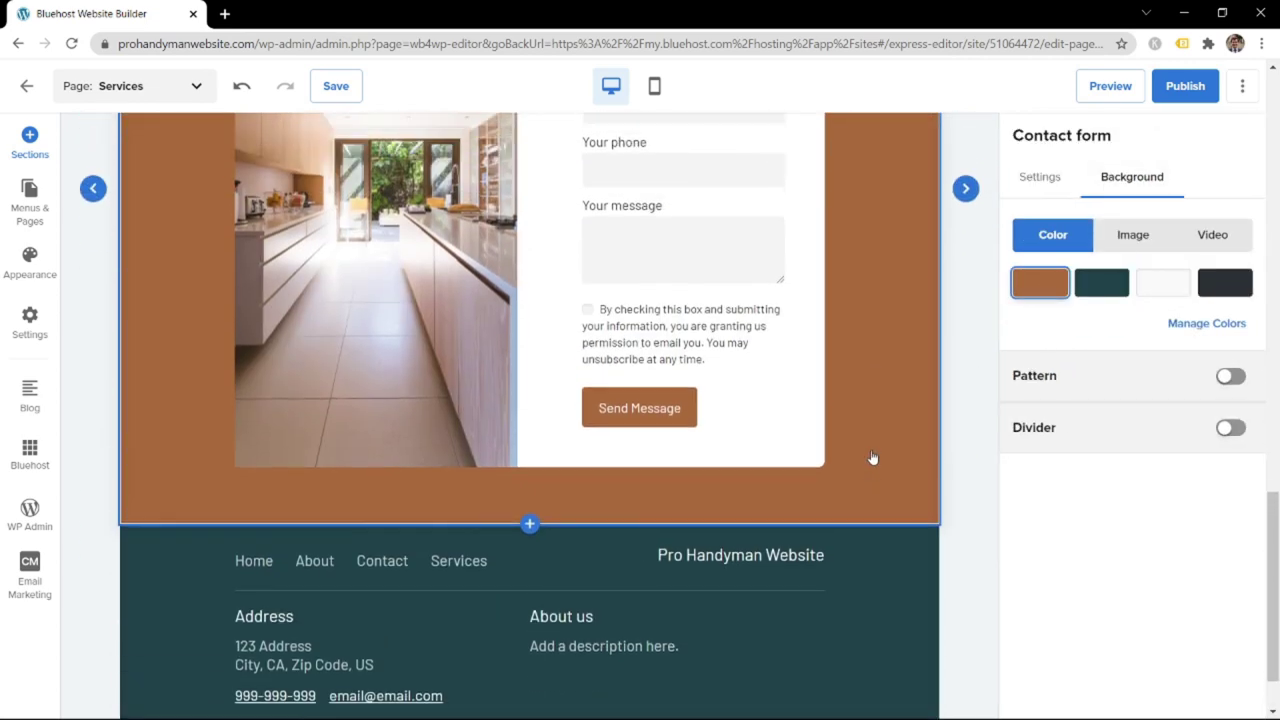
# Set the background of the "Our Services" call-to-action section to the brown theme color
pyautogui.scroll(3, 871, 457)
pyautogui.scroll(5, 531, 483)
pyautogui.click(509, 523)
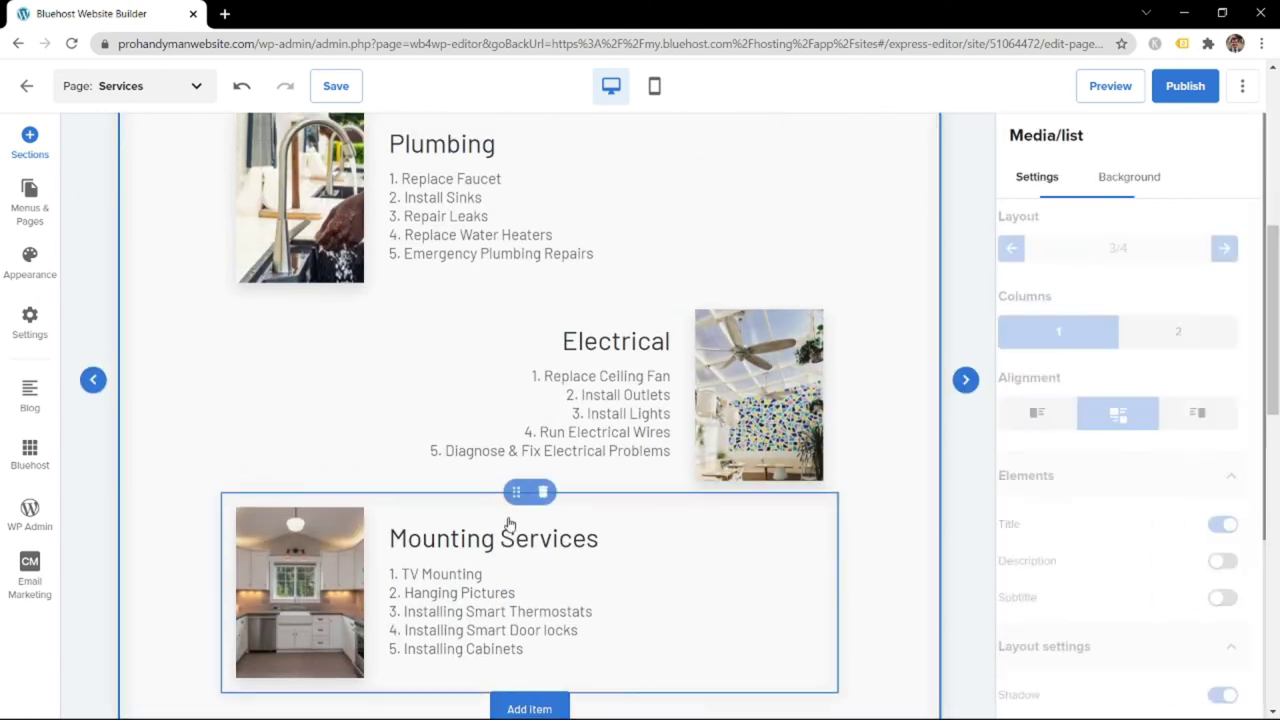
pyautogui.scroll(5, 509, 523)
pyautogui.click(566, 268)
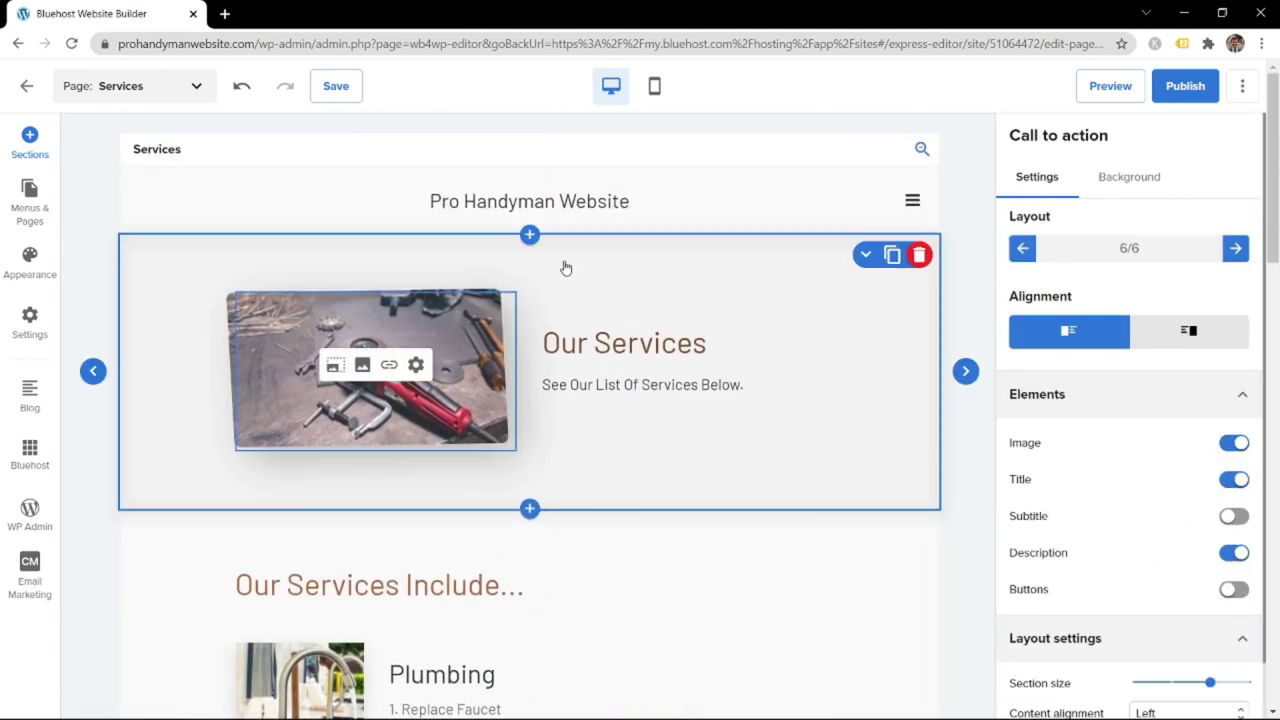
pyautogui.click(1110, 185)
pyautogui.click(1045, 288)
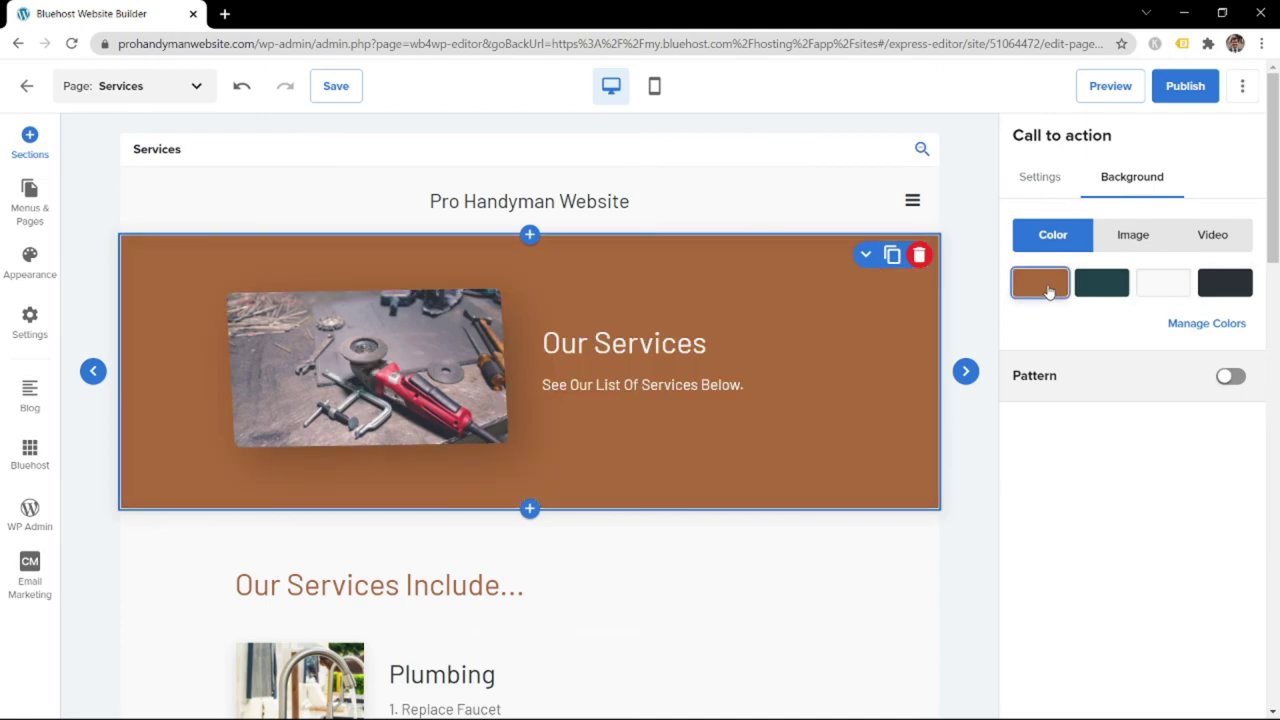
# Enable a background pattern on the contact form section and choose the 3D cubes design
pyautogui.scroll(-5, 703, 317)
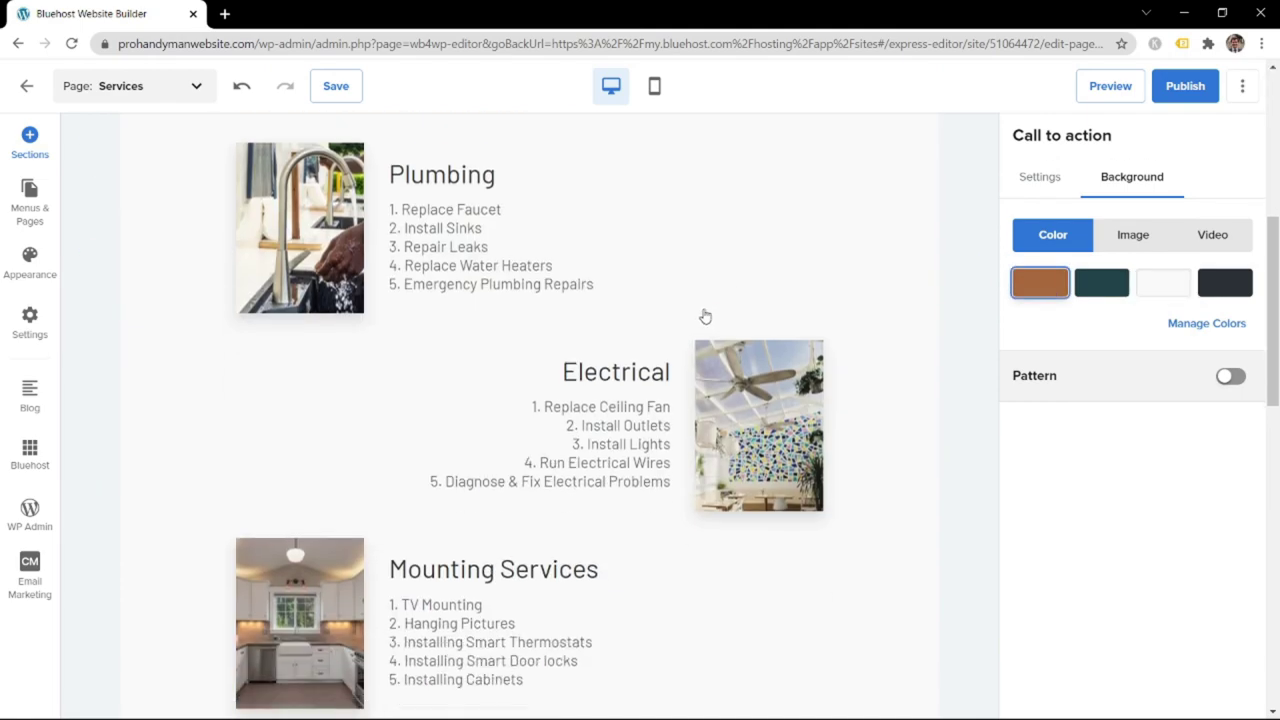
pyautogui.click(755, 321)
pyautogui.scroll(-10, 755, 321)
pyautogui.scroll(15, 506, 477)
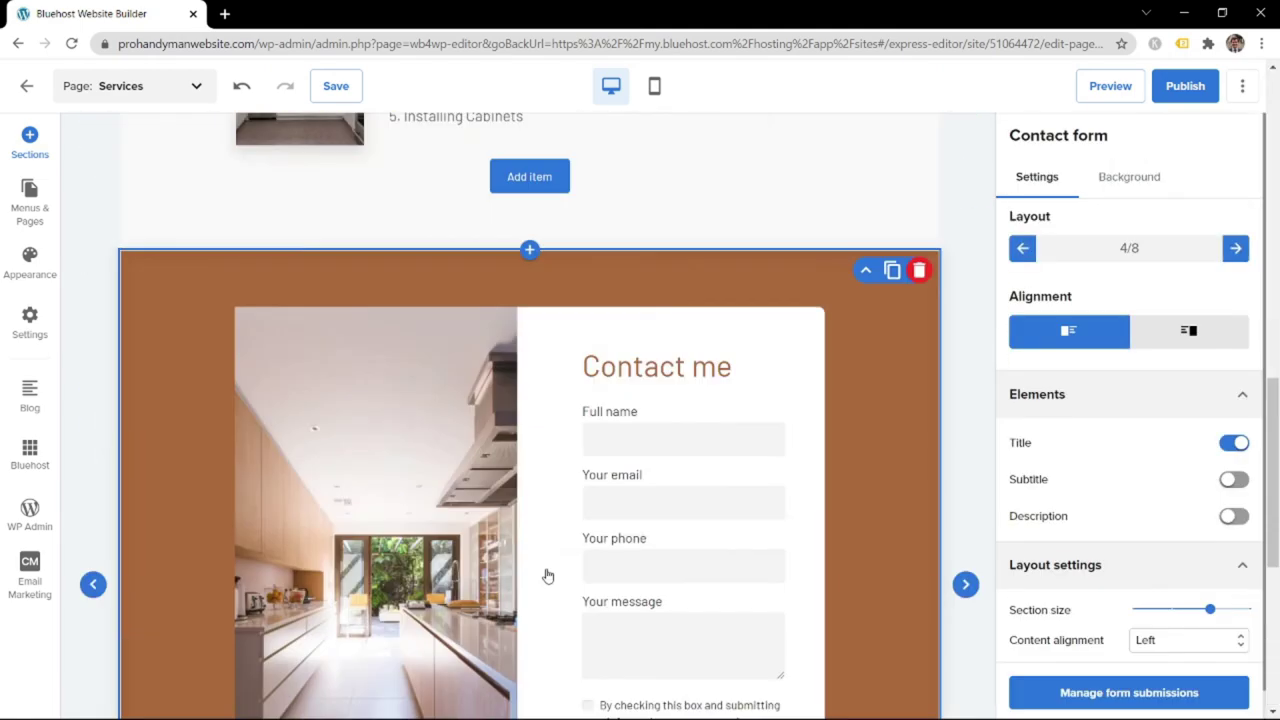
pyautogui.scroll(-15, 589, 495)
pyautogui.scroll(5, 591, 486)
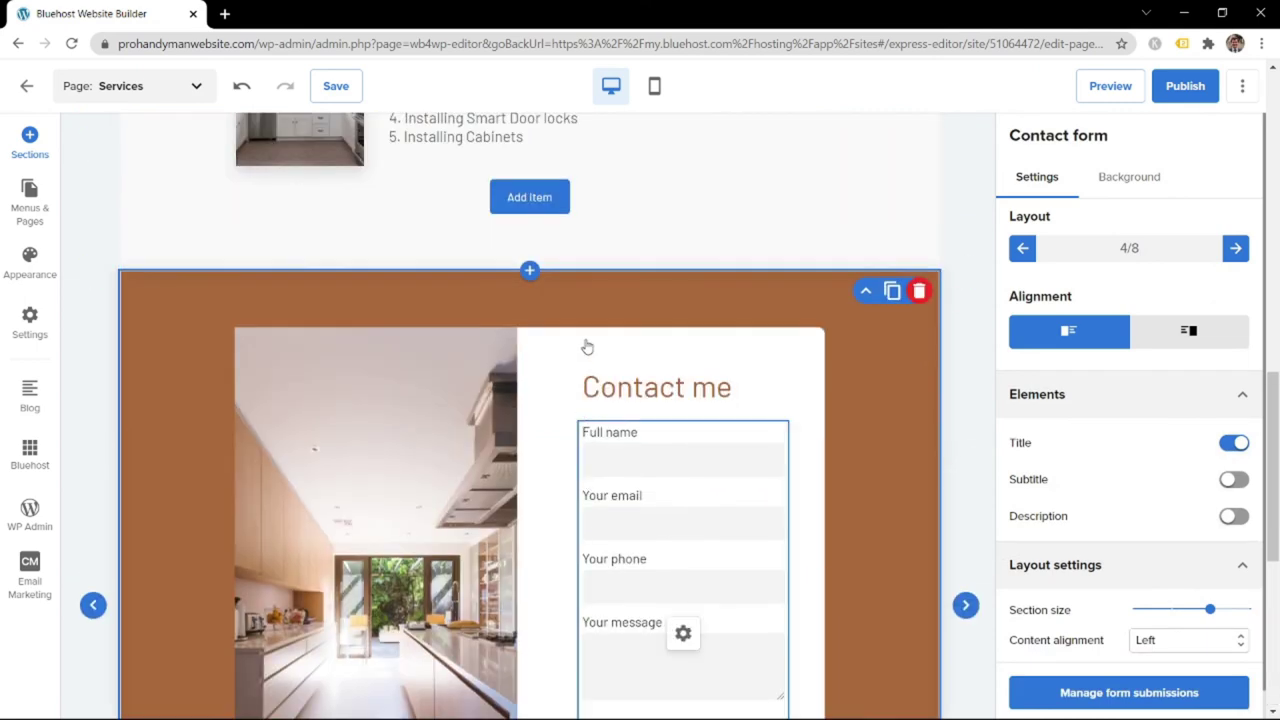
pyautogui.click(1133, 175)
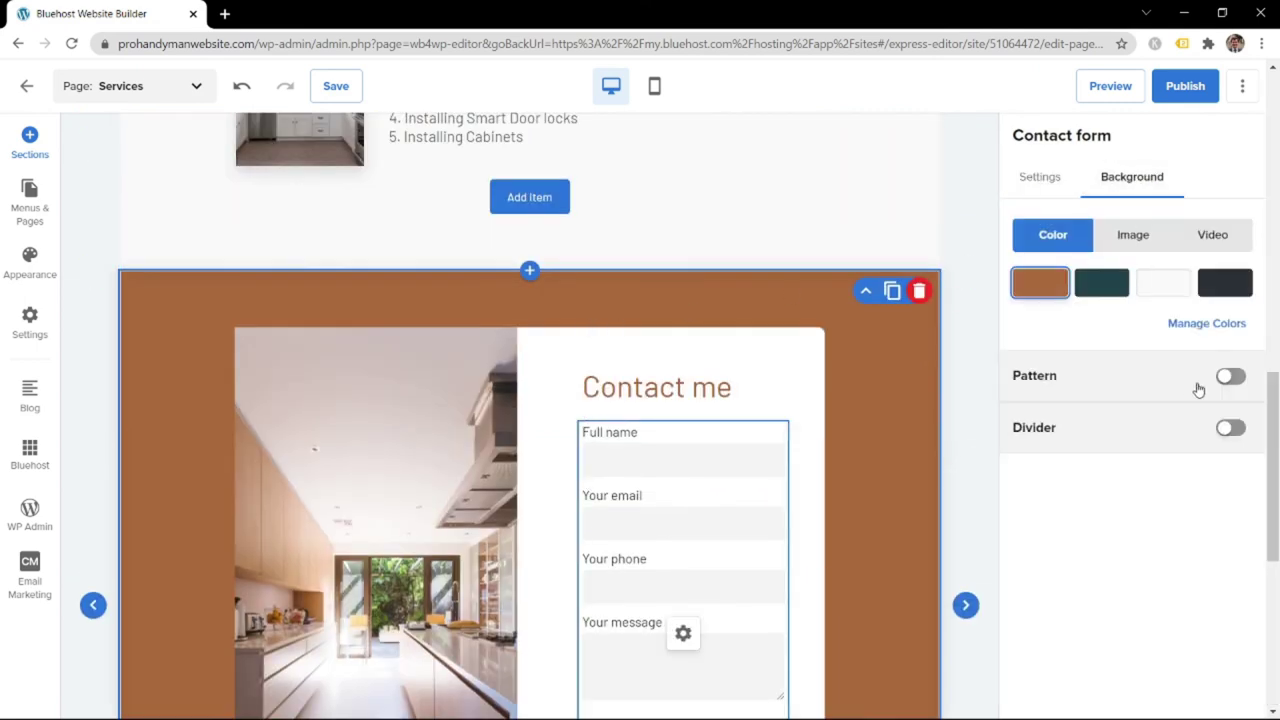
pyautogui.click(1233, 385)
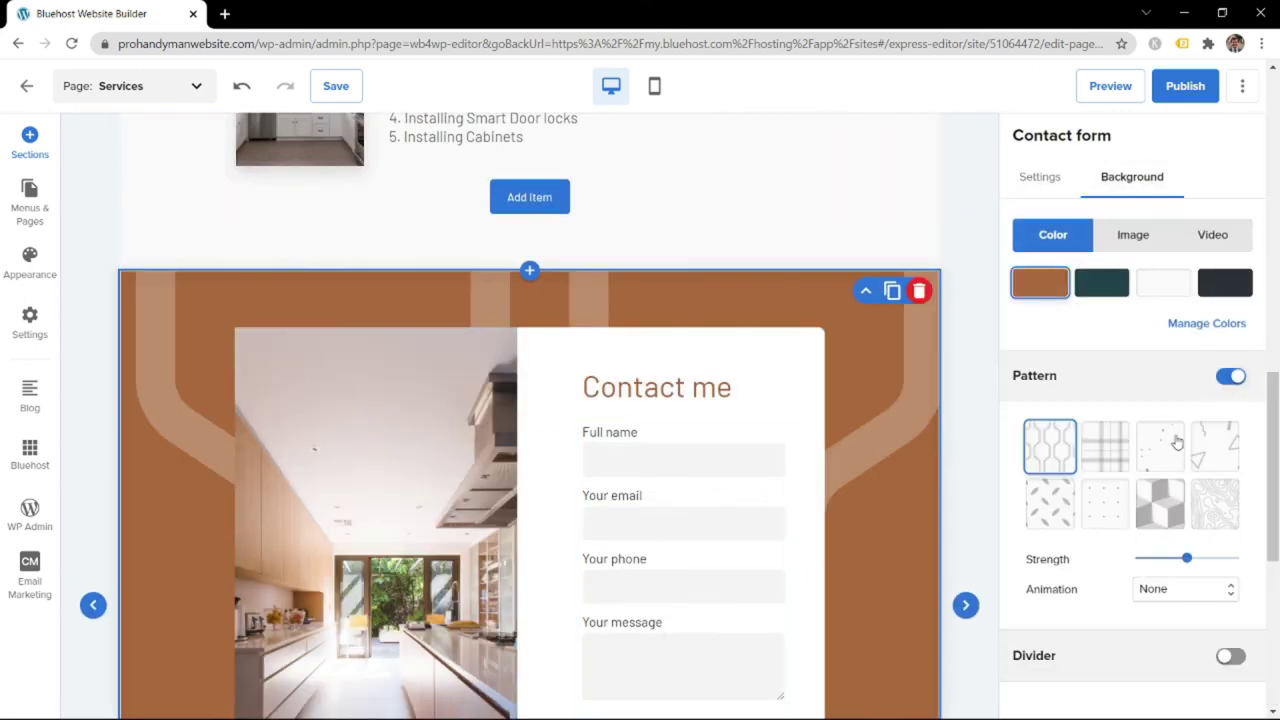
pyautogui.click(1105, 503)
pyautogui.click(1157, 506)
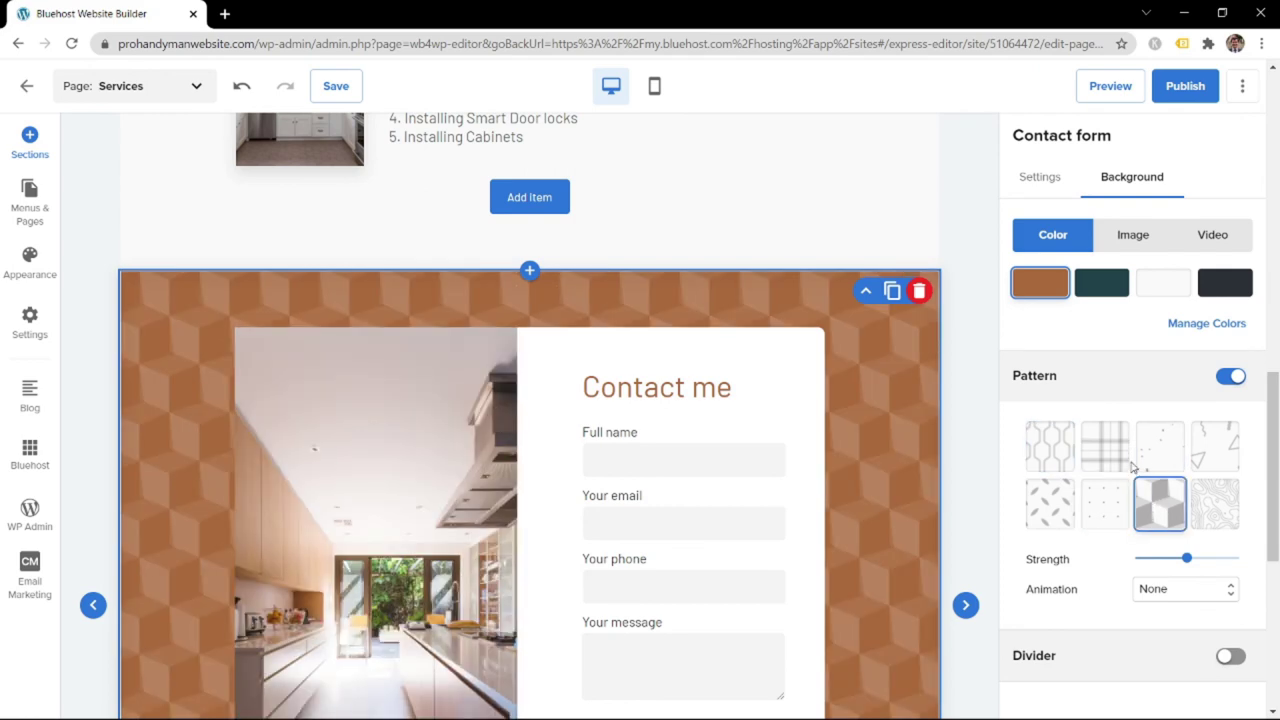
pyautogui.scroll(-3, 1109, 349)
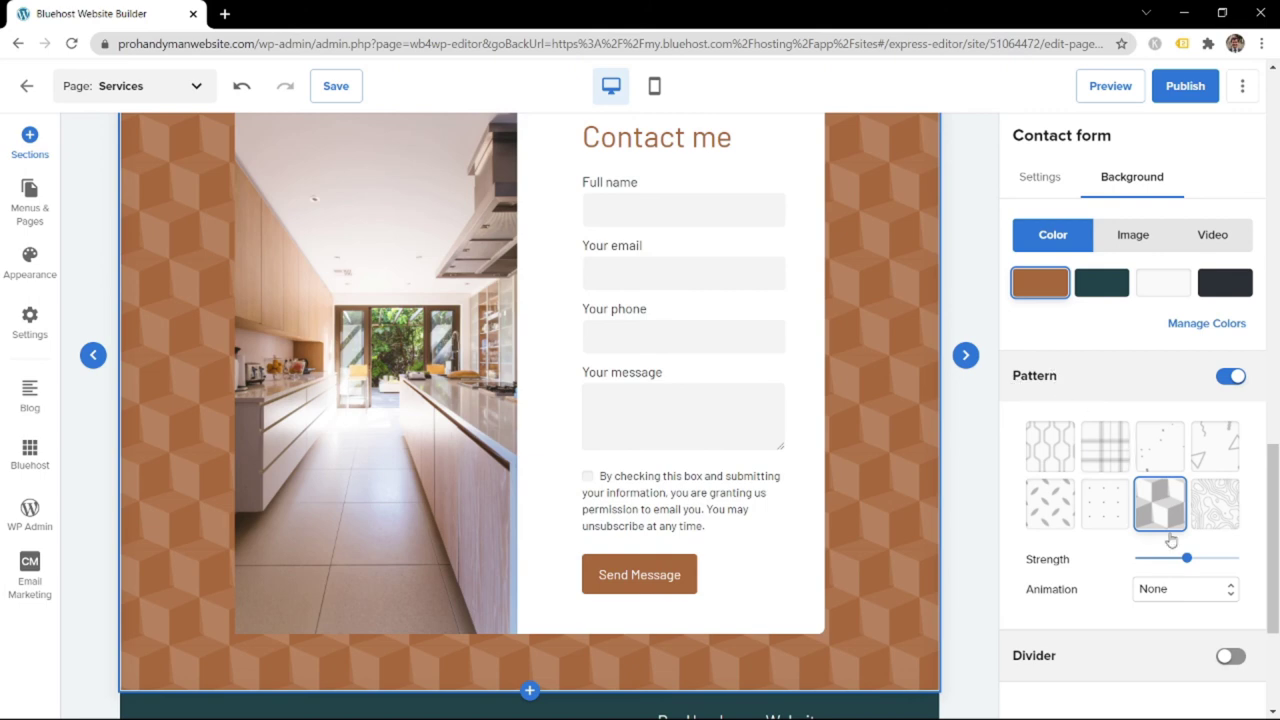
# Enable a divider on the contact form section and choose the wavy style for it
pyautogui.click(1229, 659)
pyautogui.scroll(-2, 1133, 503)
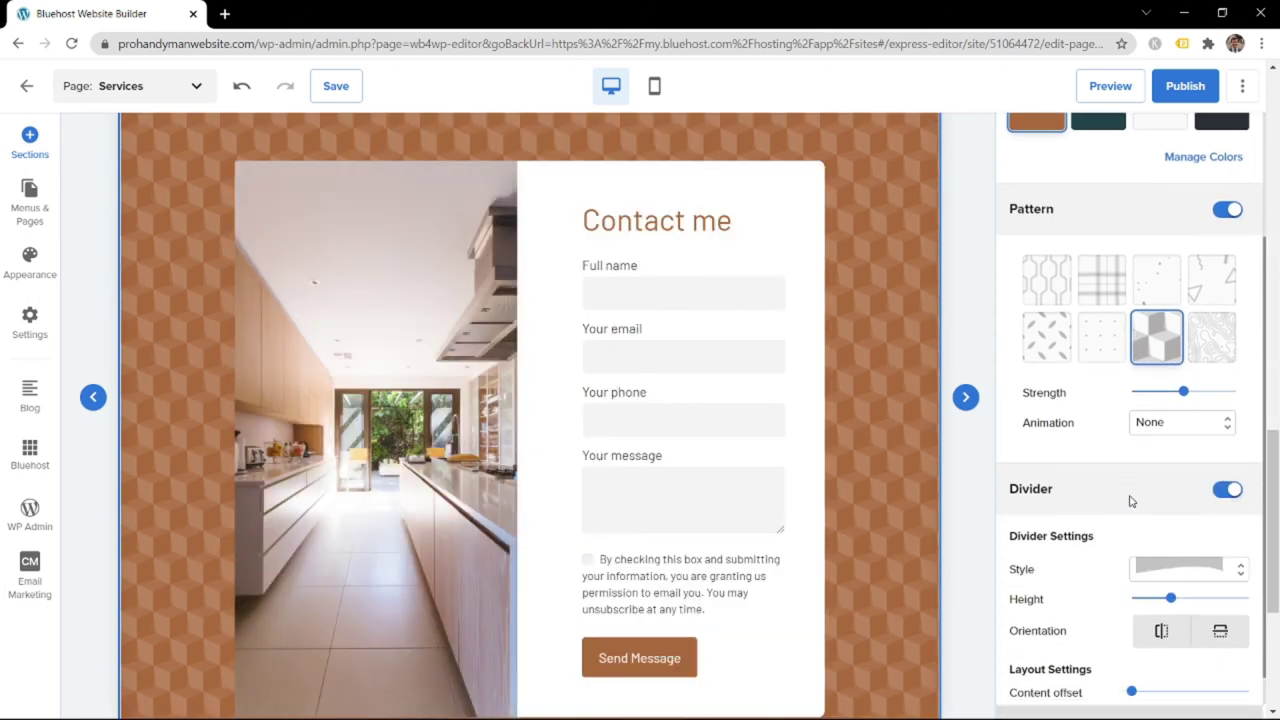
pyautogui.scroll(3, 791, 437)
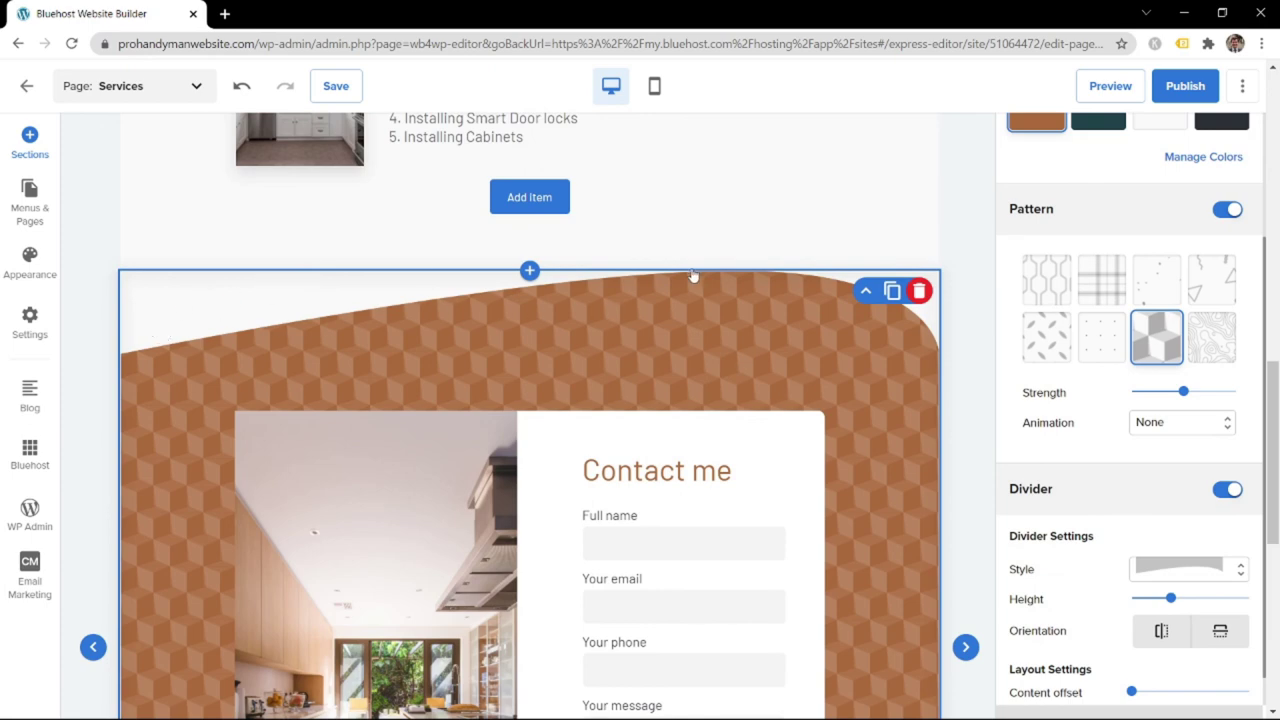
pyautogui.scroll(-1, 1180, 527)
pyautogui.click(1189, 535)
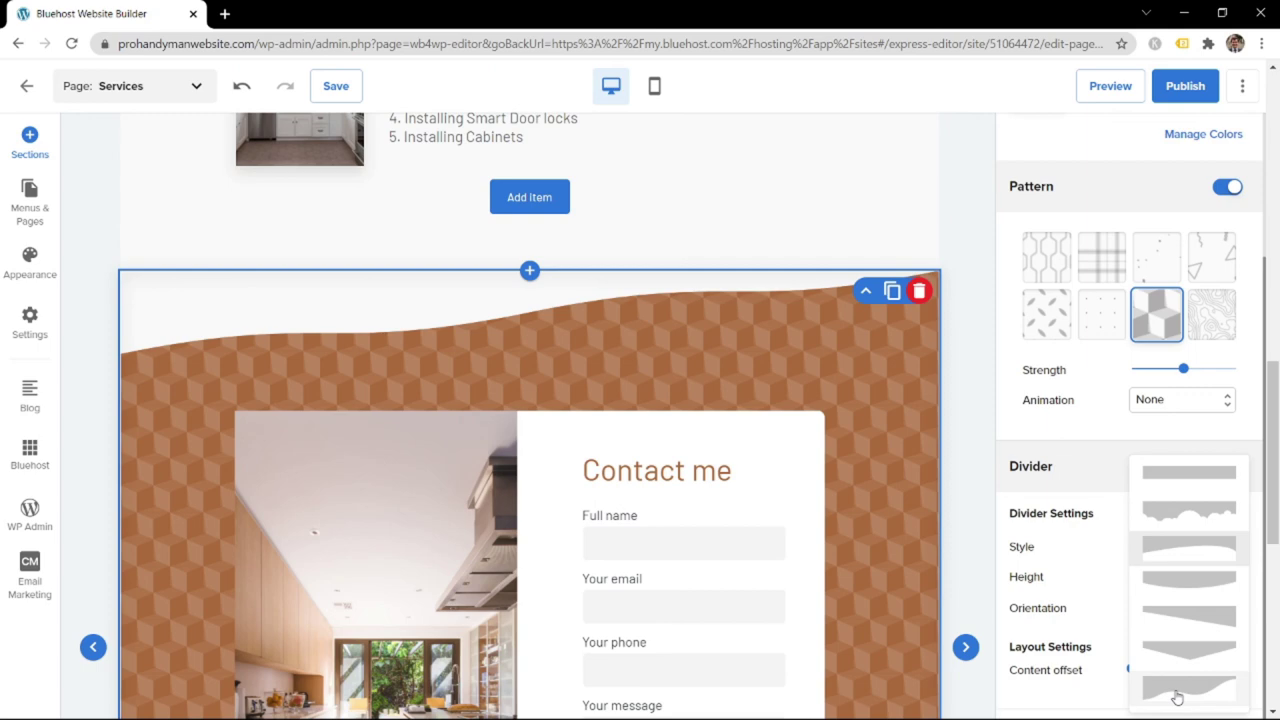
pyautogui.click(1158, 638)
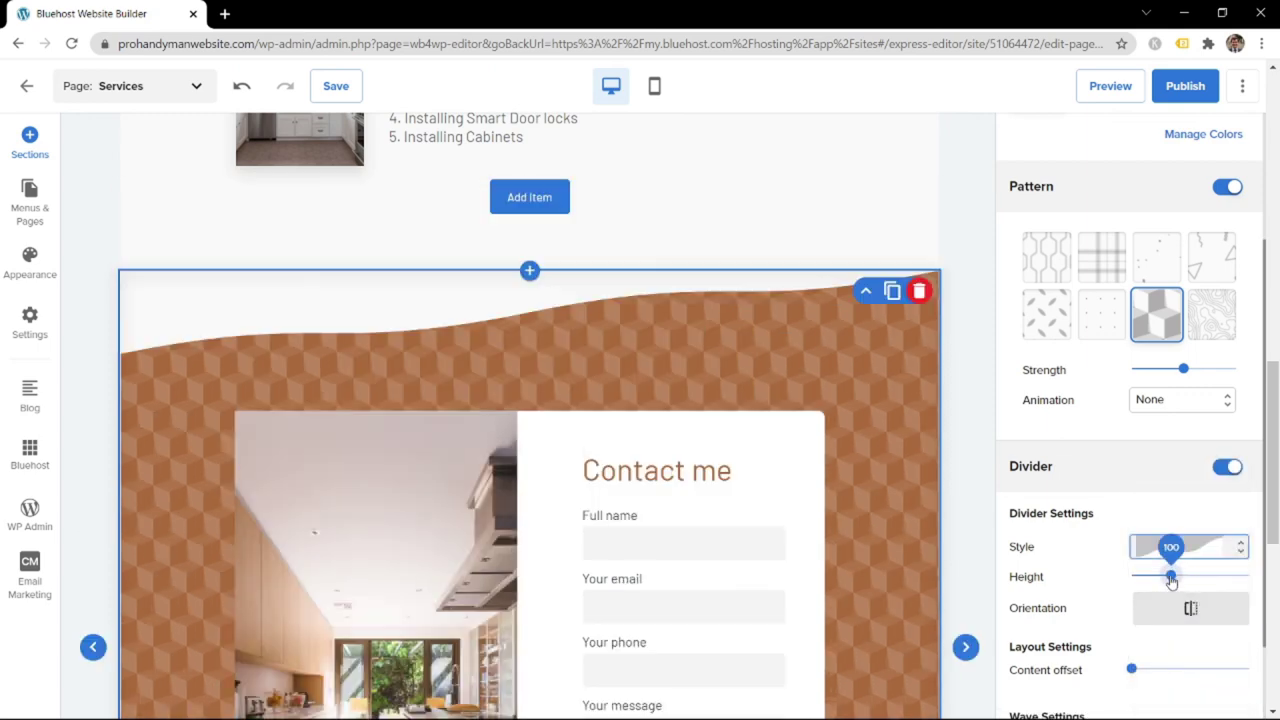
# Try the divider at a height of 60, with its orientation flipped and flipped back and a slight content offset
pyautogui.moveTo(1172, 581); pyautogui.dragTo(1144, 581)
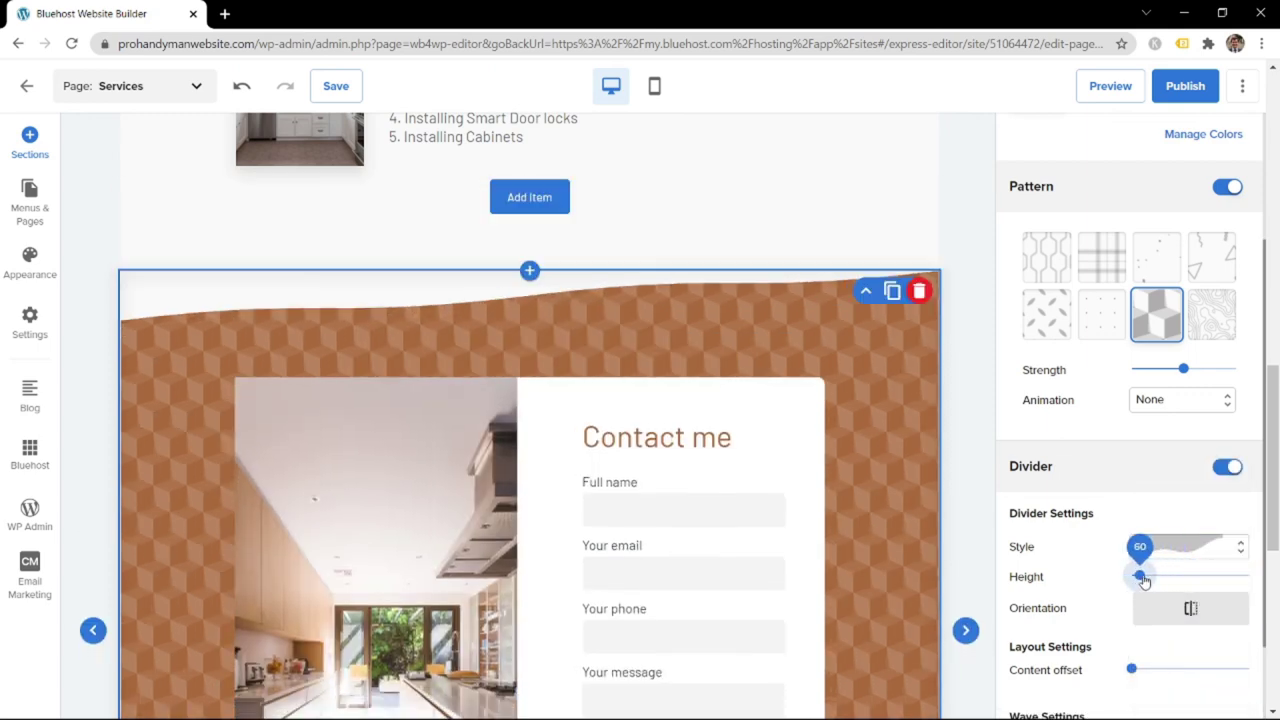
pyautogui.click(1168, 615)
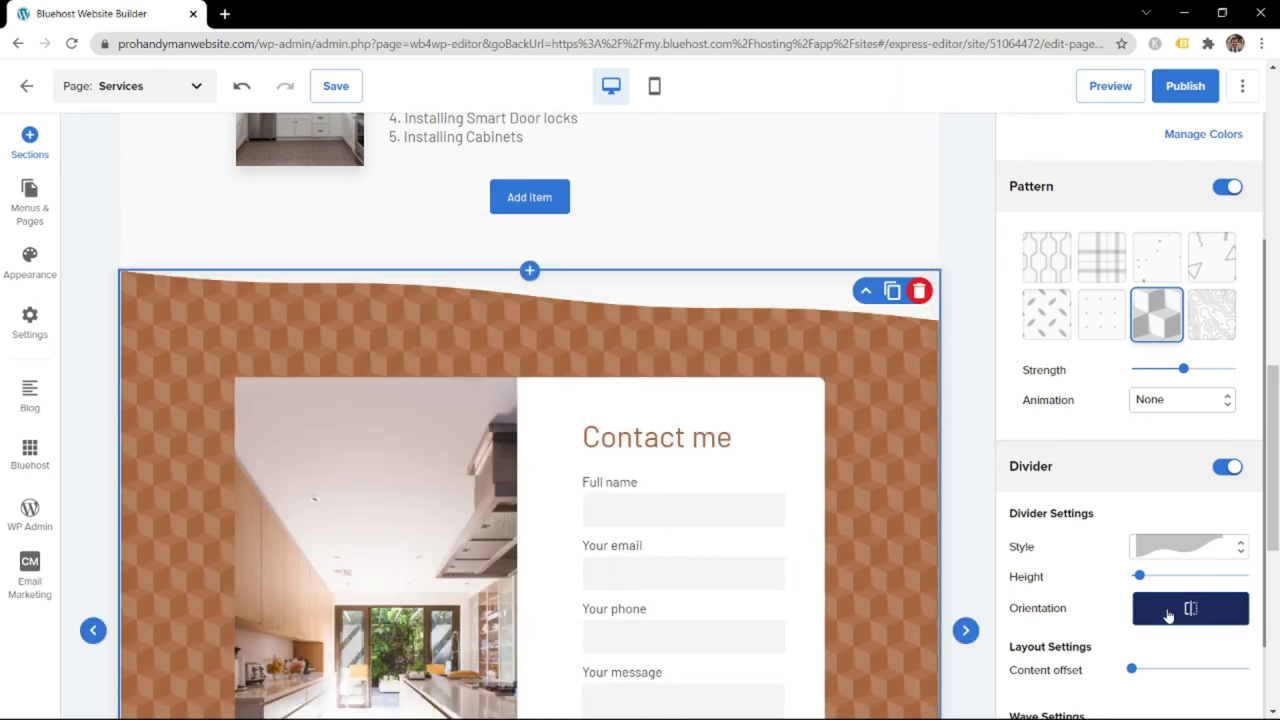
pyautogui.click(1168, 615)
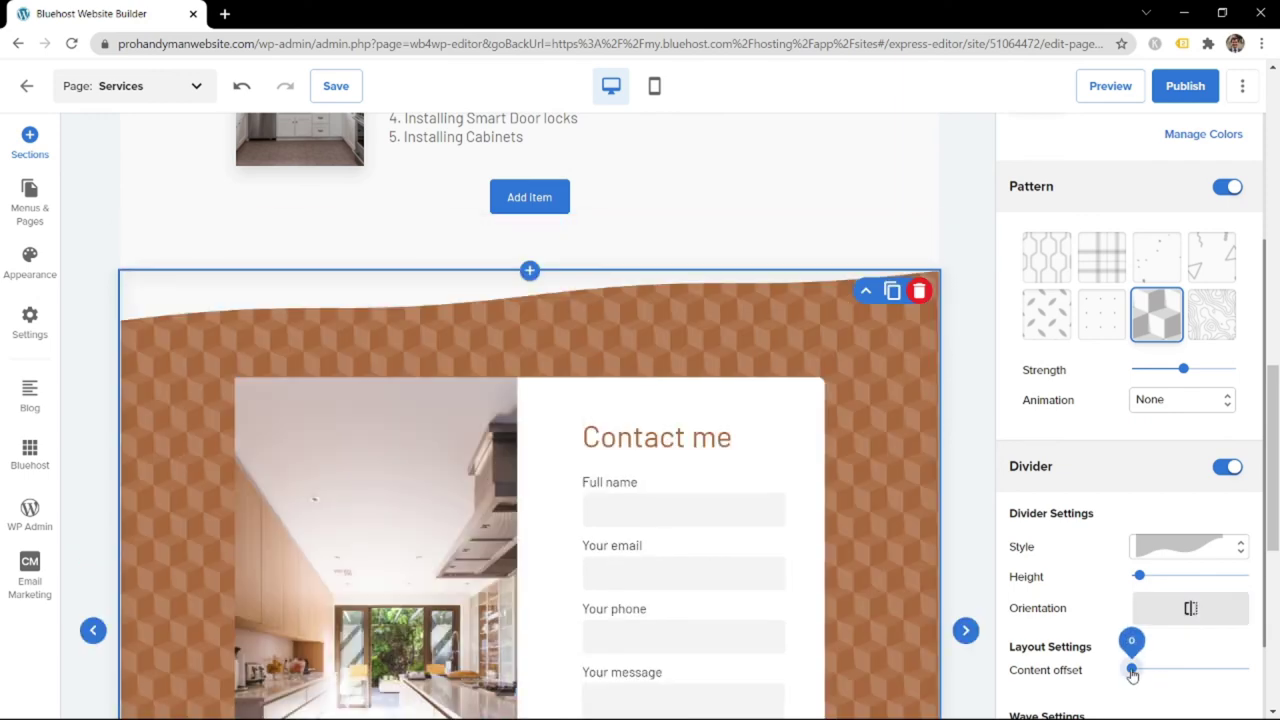
pyautogui.moveTo(1143, 675)
pyautogui.mouseDown()
pyautogui.moveTo(1212, 670)
pyautogui.moveTo(1137, 670)
pyautogui.mouseUp()
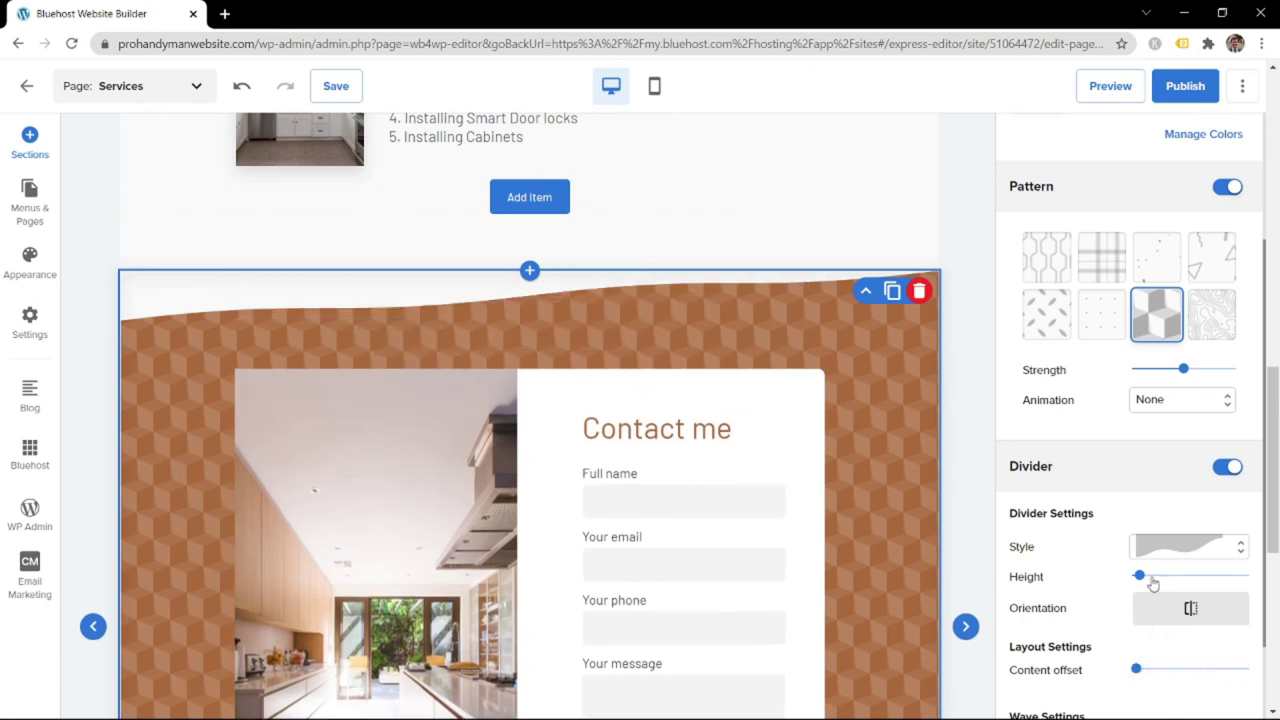
# Try the divider at its maximum height with a large content offset, and check the whole contact section
pyautogui.moveTo(1148, 585)
pyautogui.moveTo(1147, 581); pyautogui.dragTo(1252, 576)
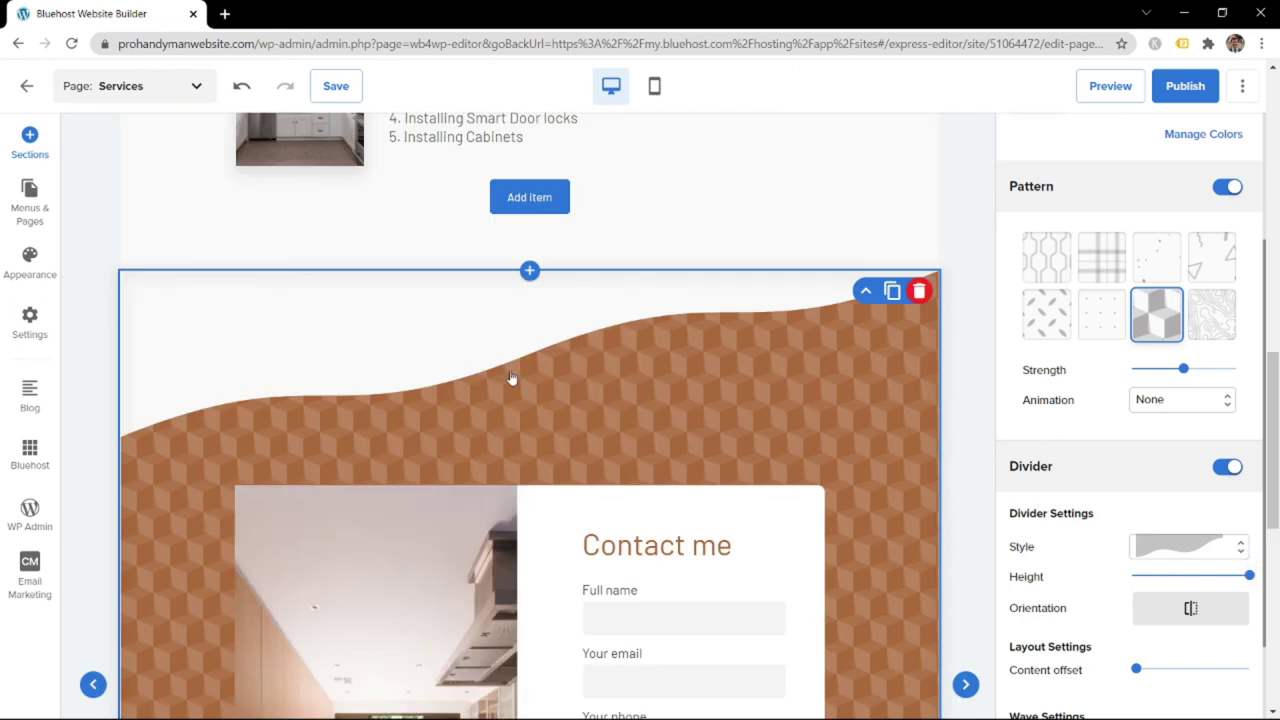
pyautogui.moveTo(1136, 667); pyautogui.dragTo(1232, 653)
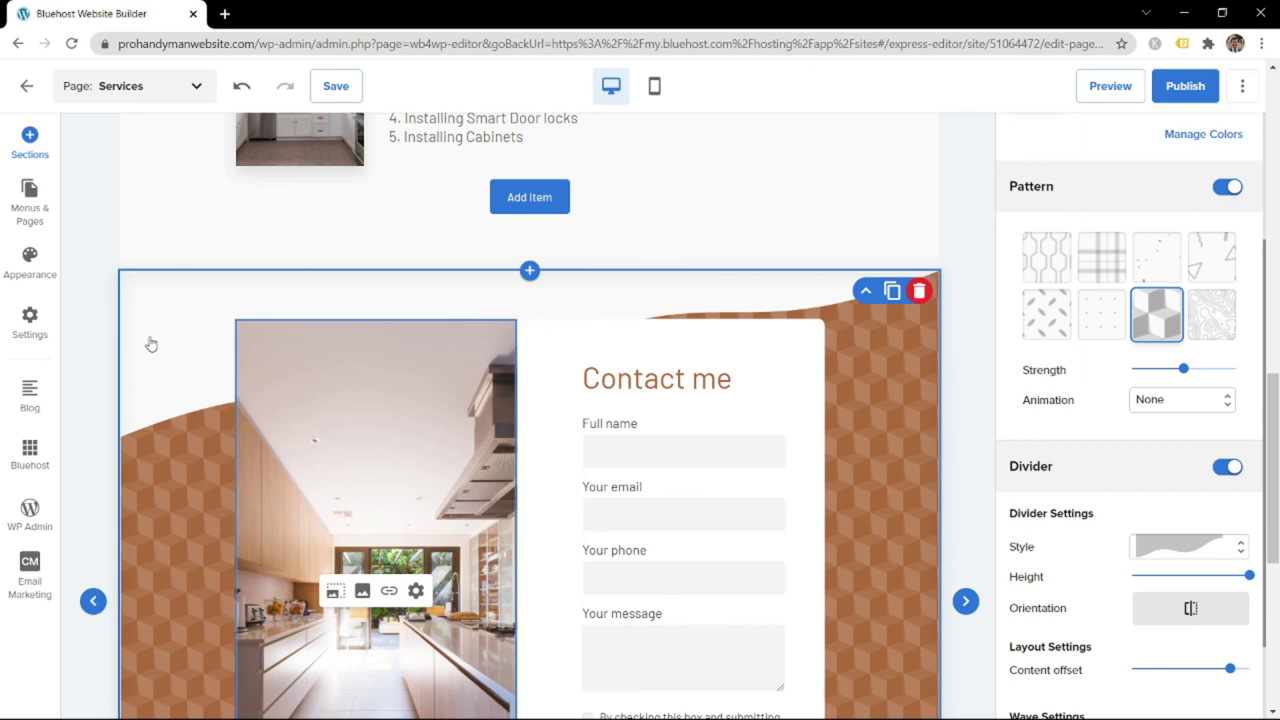
pyautogui.scroll(-3, 191, 377)
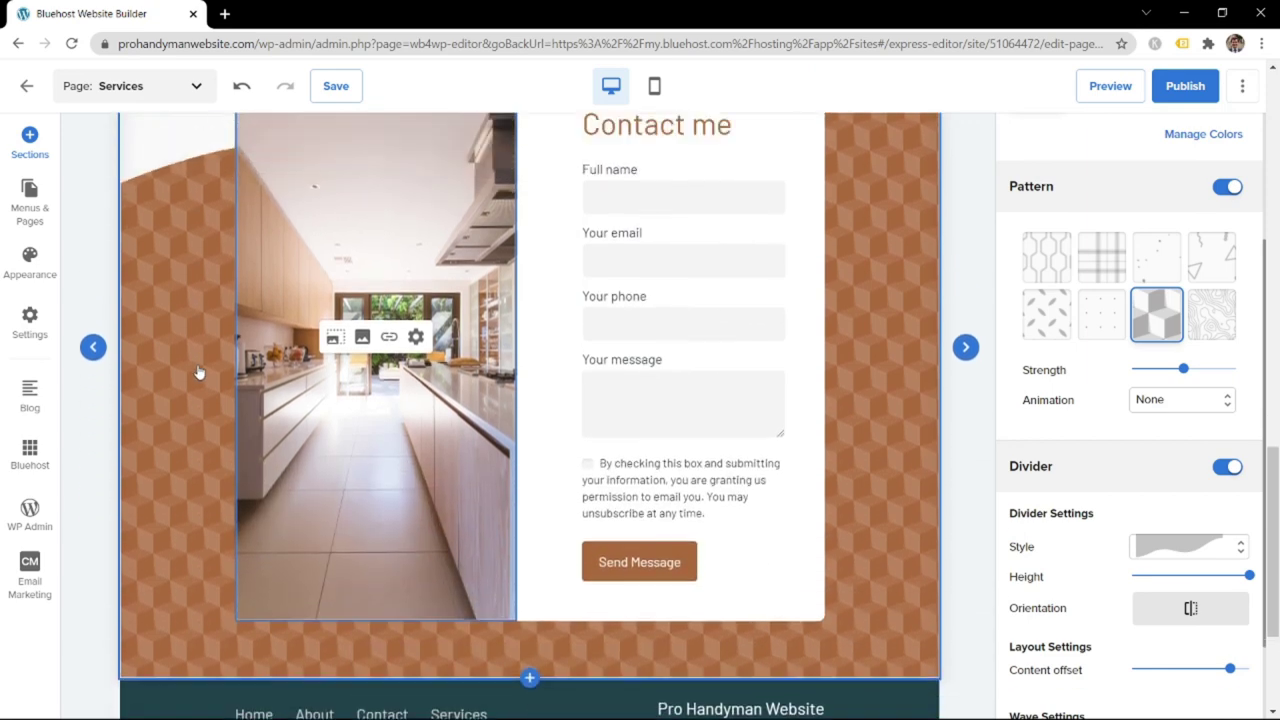
pyautogui.scroll(3, 200, 371)
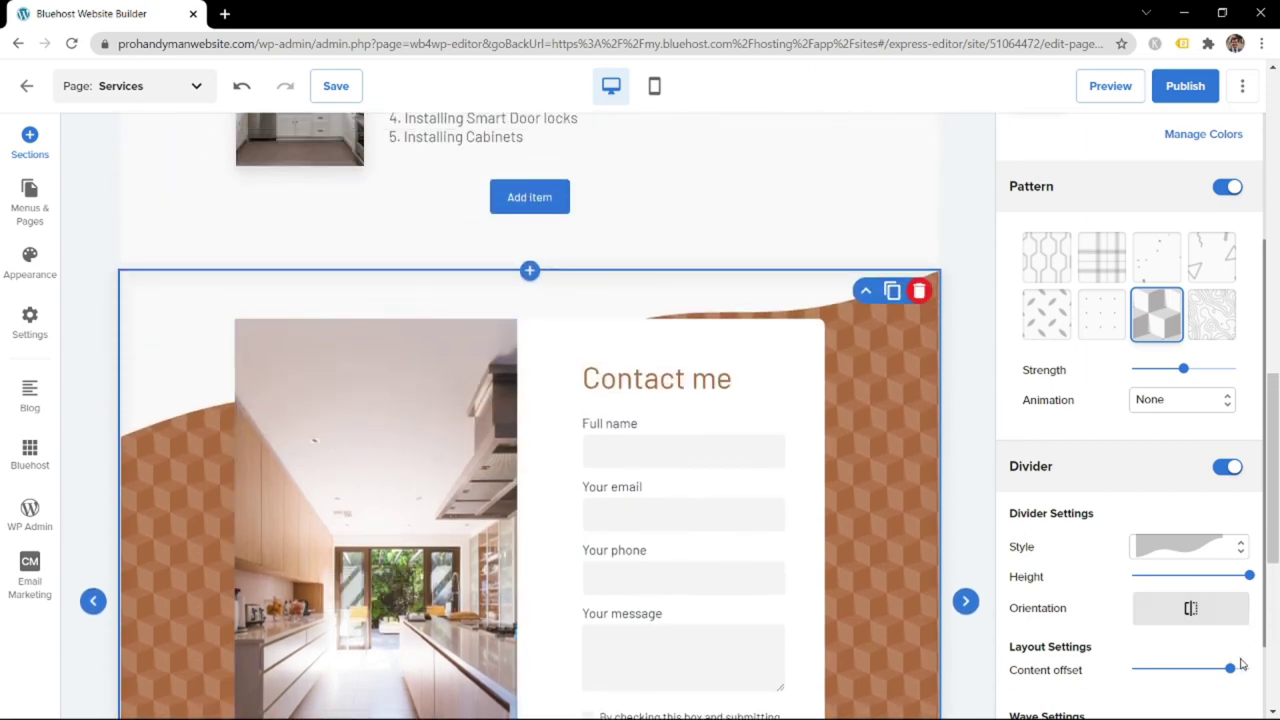
# Reduce the contact section divider's content offset to its minimum and its height to 50, and choose the downward-pointing V style
pyautogui.moveTo(1240, 664); pyautogui.dragTo(1070, 668)
pyautogui.moveTo(1249, 576); pyautogui.dragTo(1097, 590)
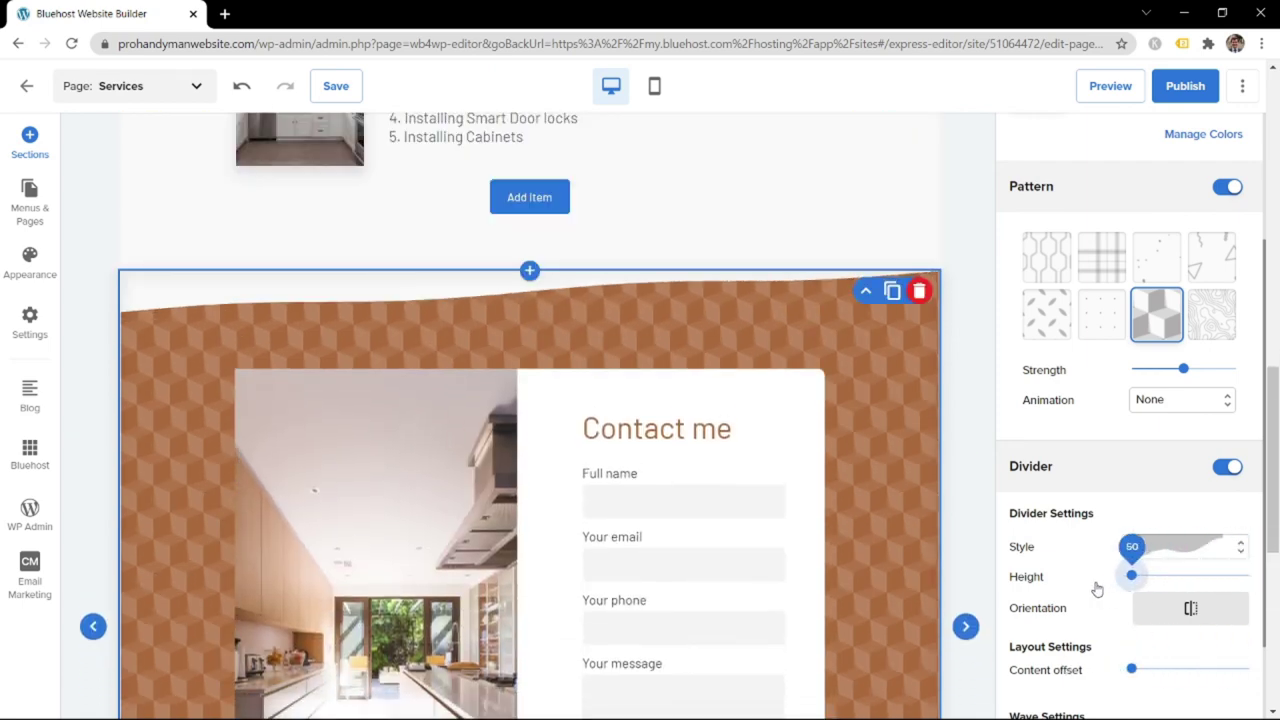
pyautogui.click(1170, 550)
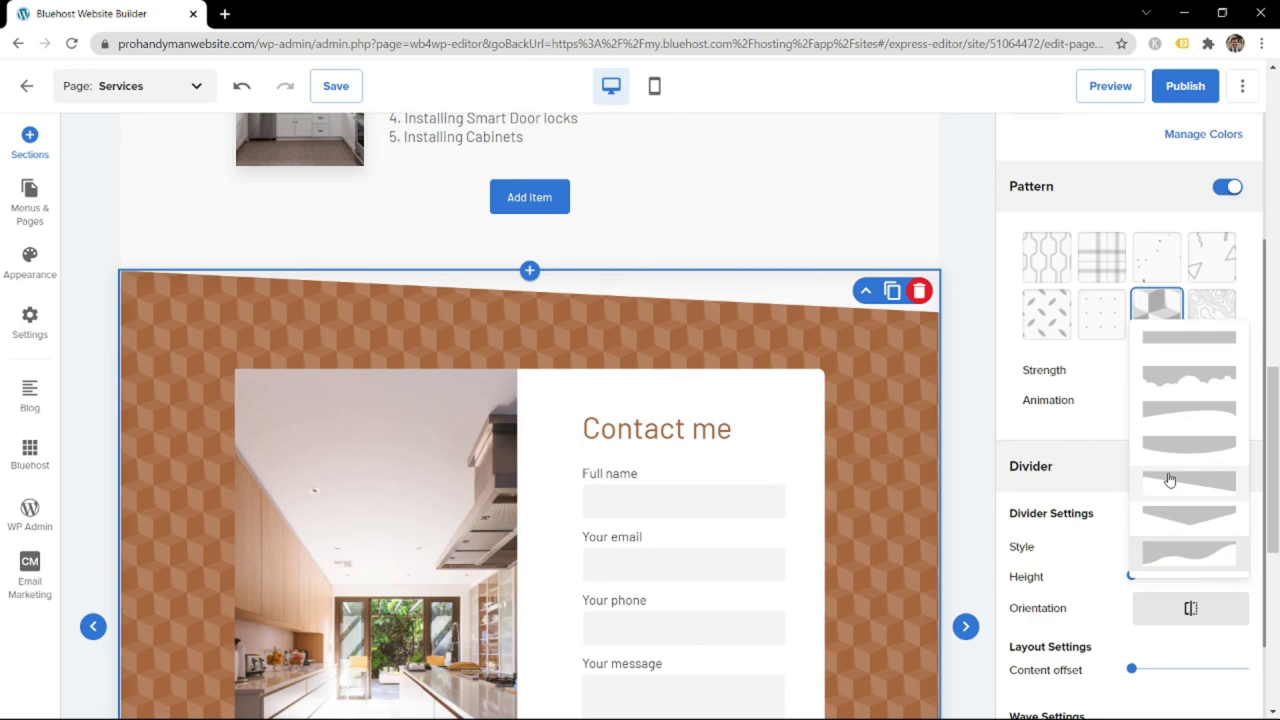
pyautogui.click(1184, 517)
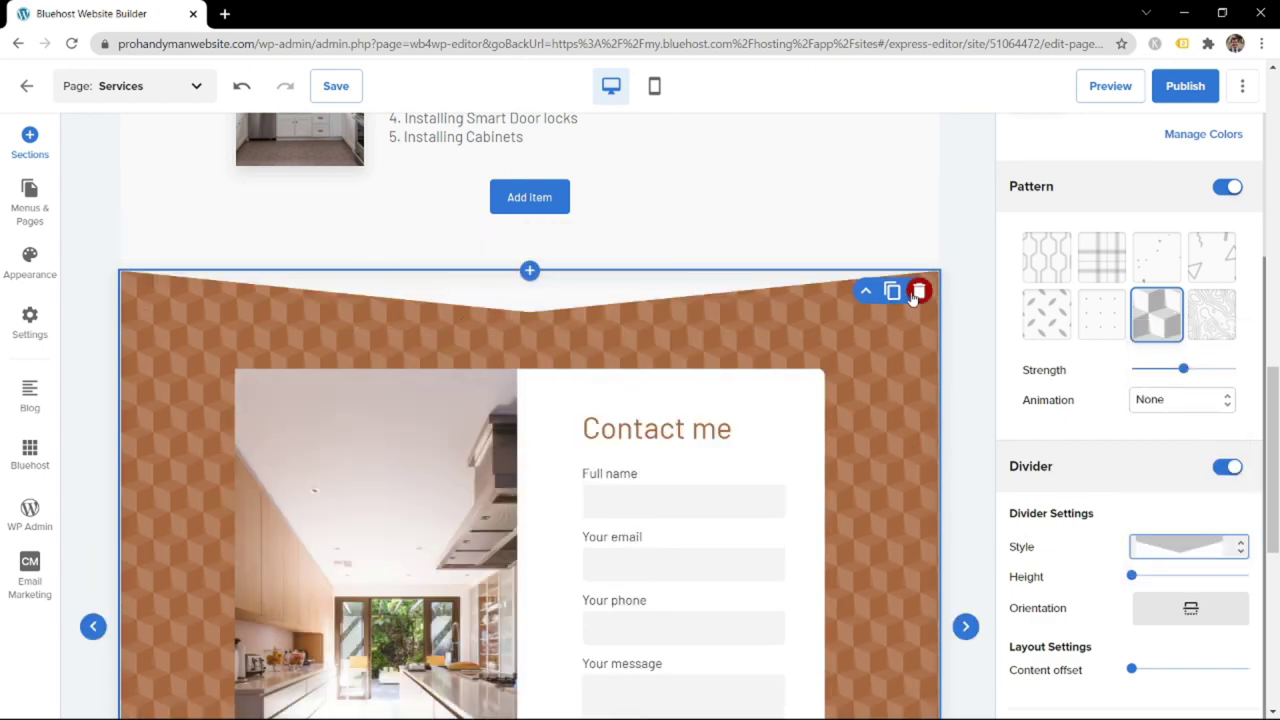
pyautogui.scroll(-3, 700, 294)
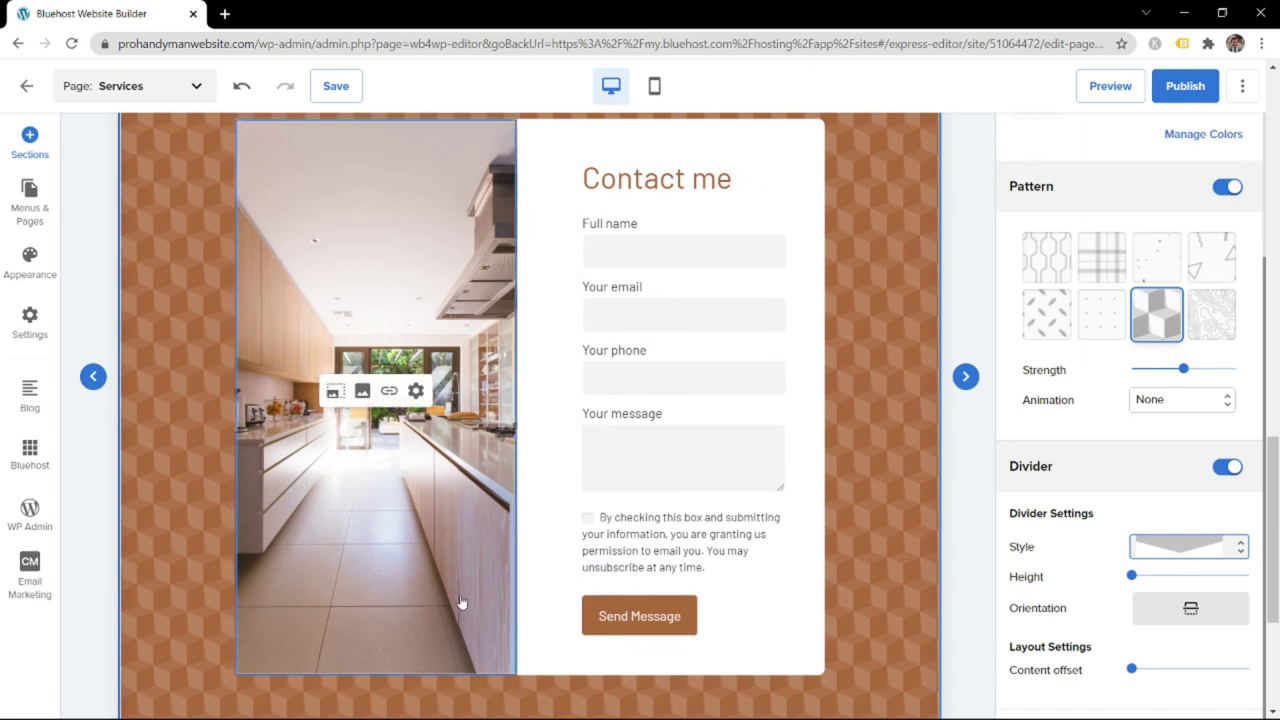
pyautogui.scroll(-3, 463, 600)
pyautogui.scroll(6, 475, 509)
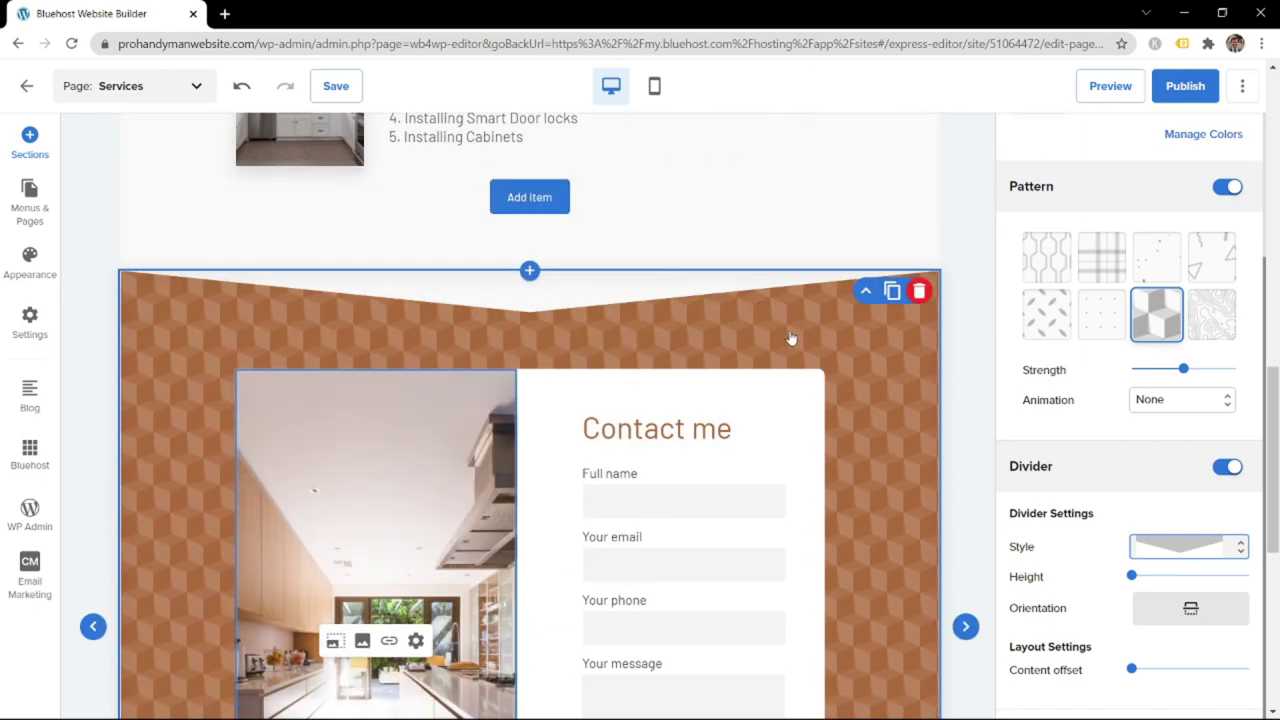
pyautogui.scroll(-6, 782, 334)
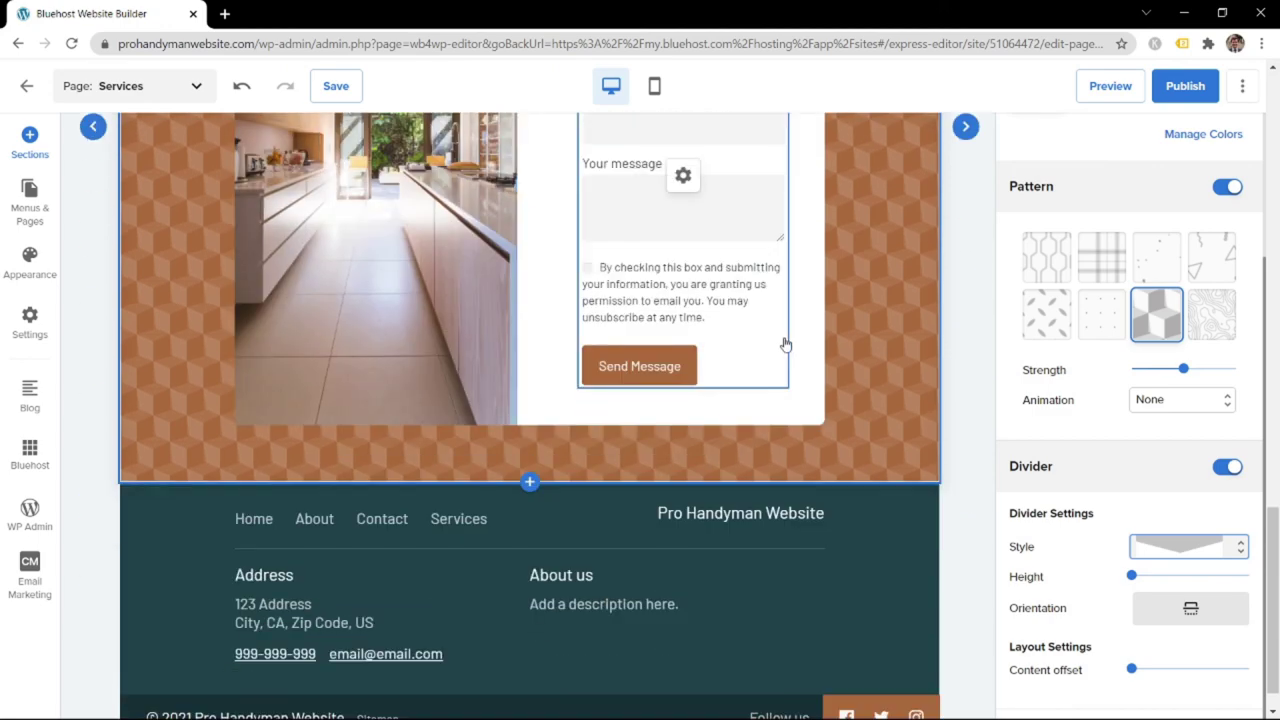
# Publish the website and open its live address, prohandymanwebsite.com
pyautogui.scroll(15, 768, 446)
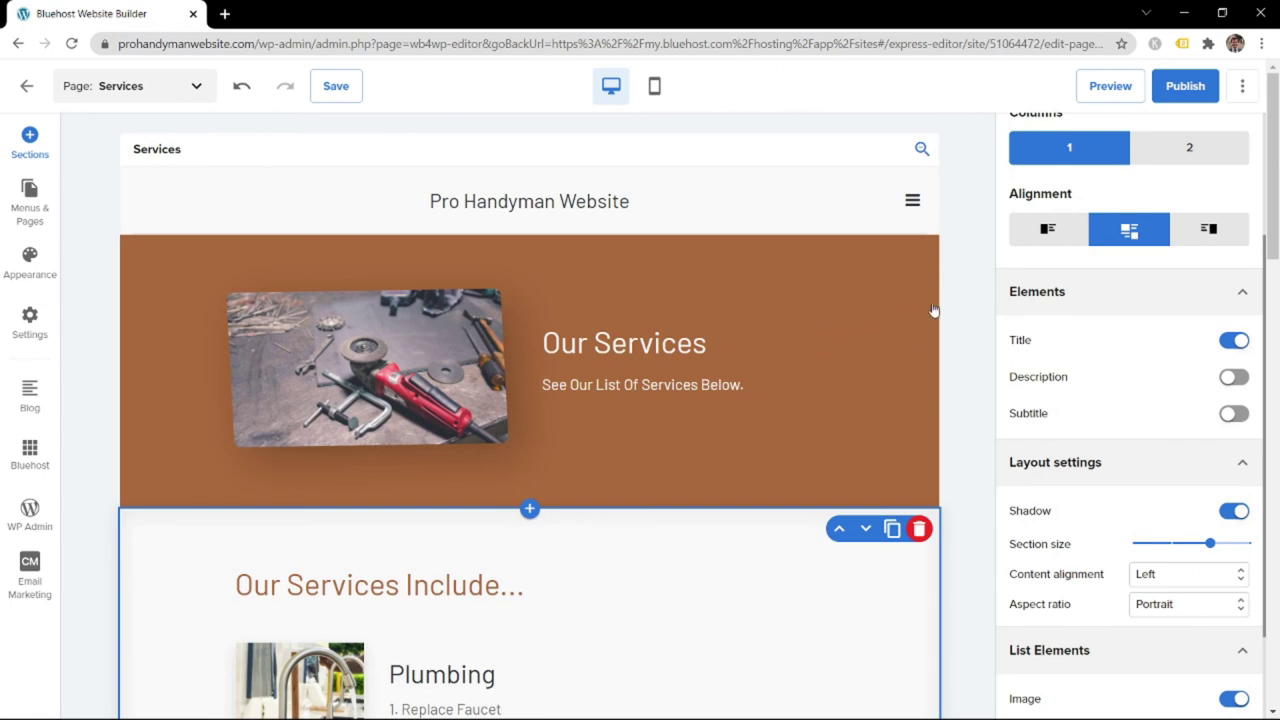
pyautogui.click(1189, 90)
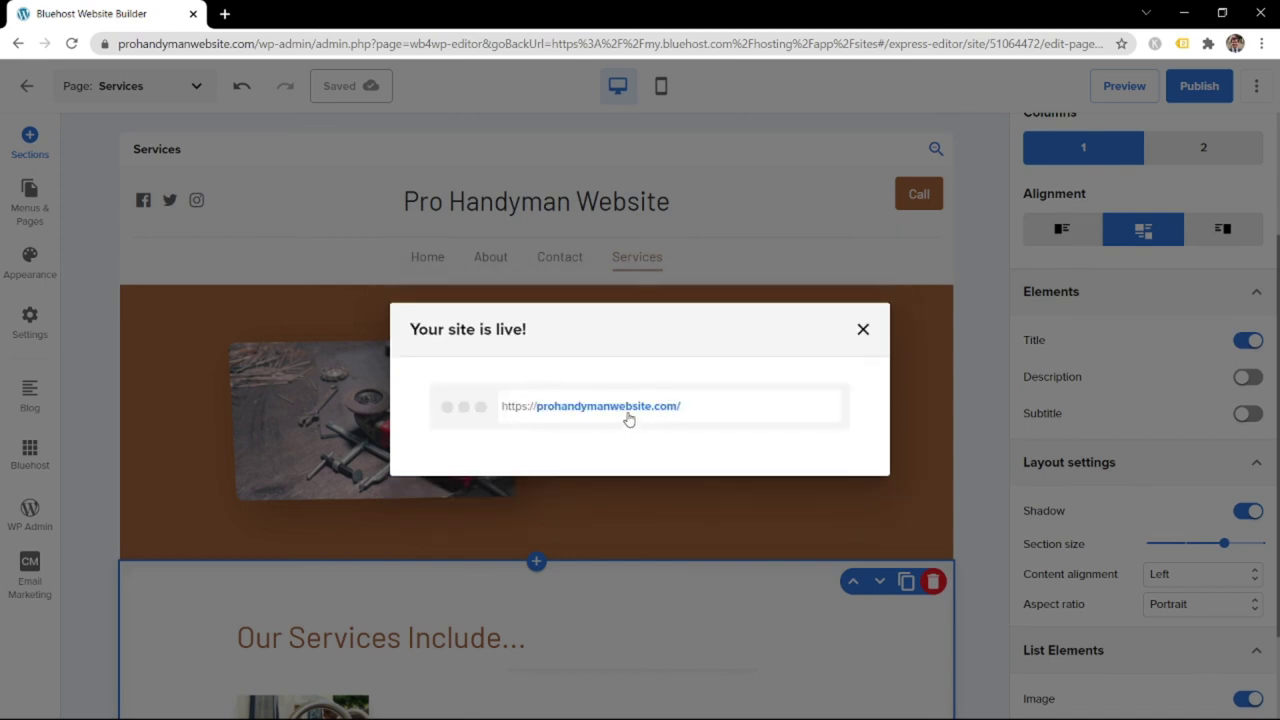
pyautogui.click(629, 418)
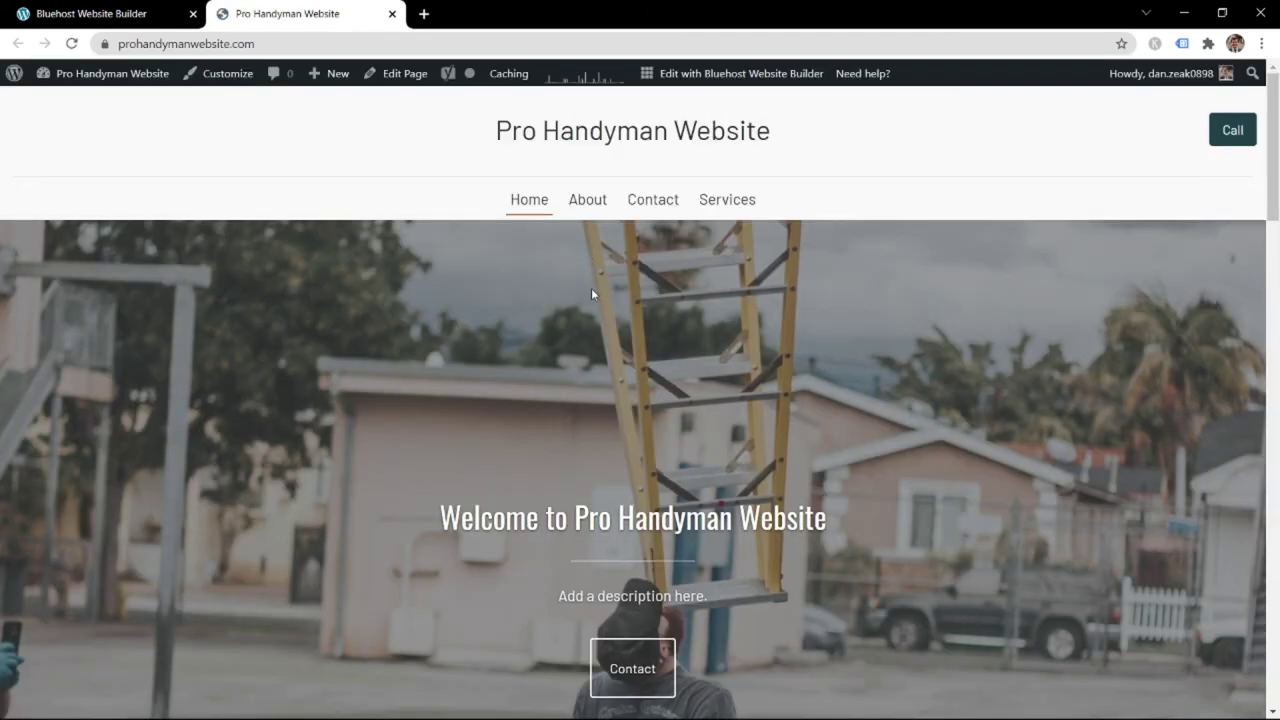
# Review the live home page from the welcome banner through the services section to the contact form
pyautogui.scroll(-3, 594, 290)
pyautogui.scroll(-7, 601, 272)
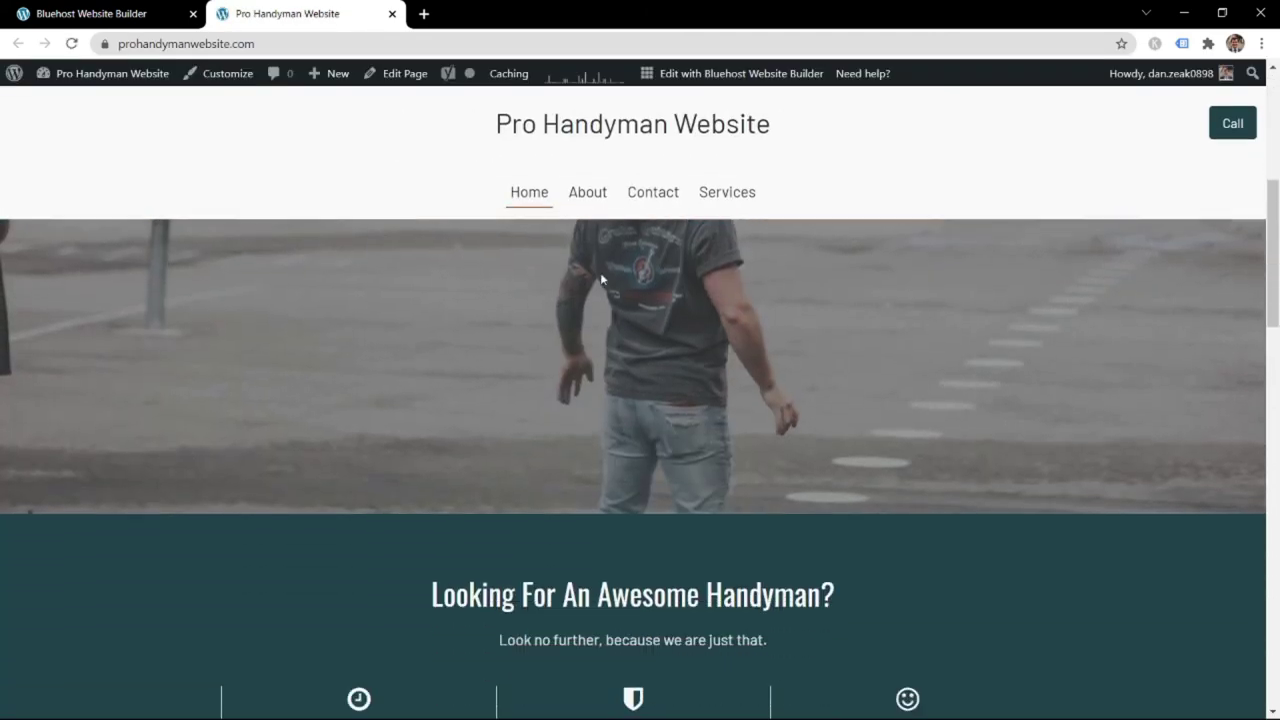
pyautogui.scroll(1, 556, 296)
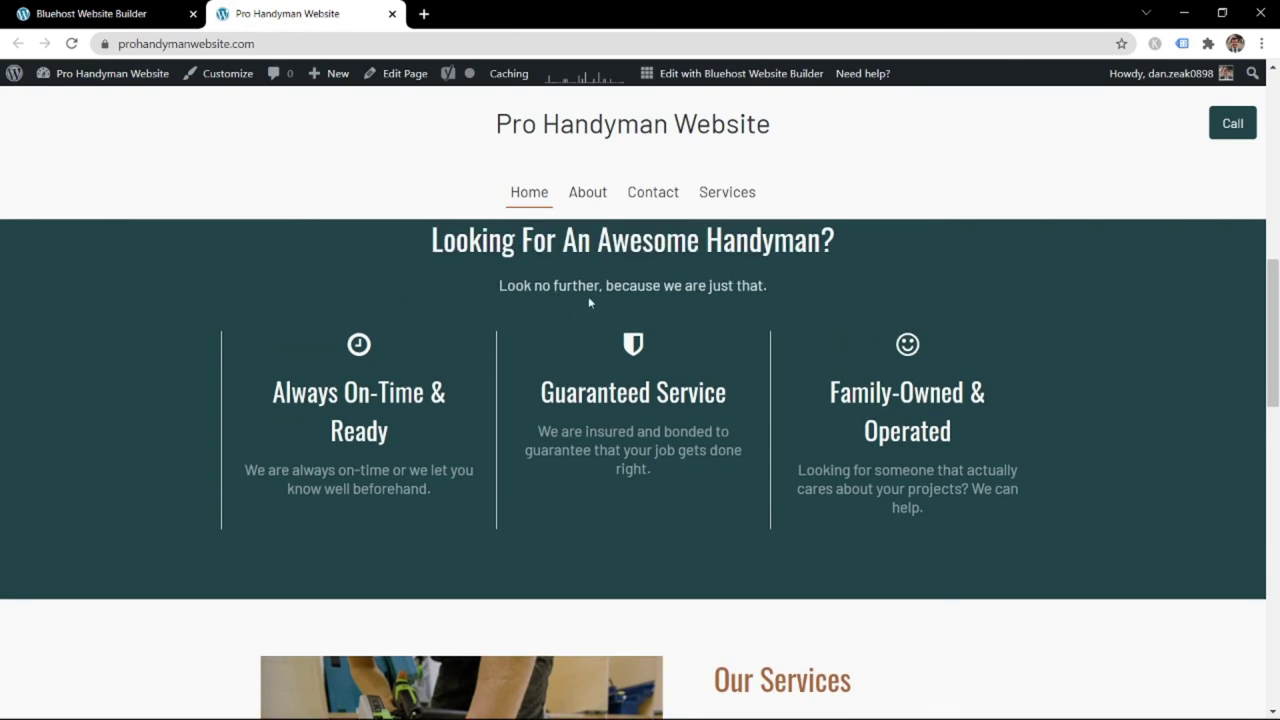
pyautogui.scroll(-5, 590, 298)
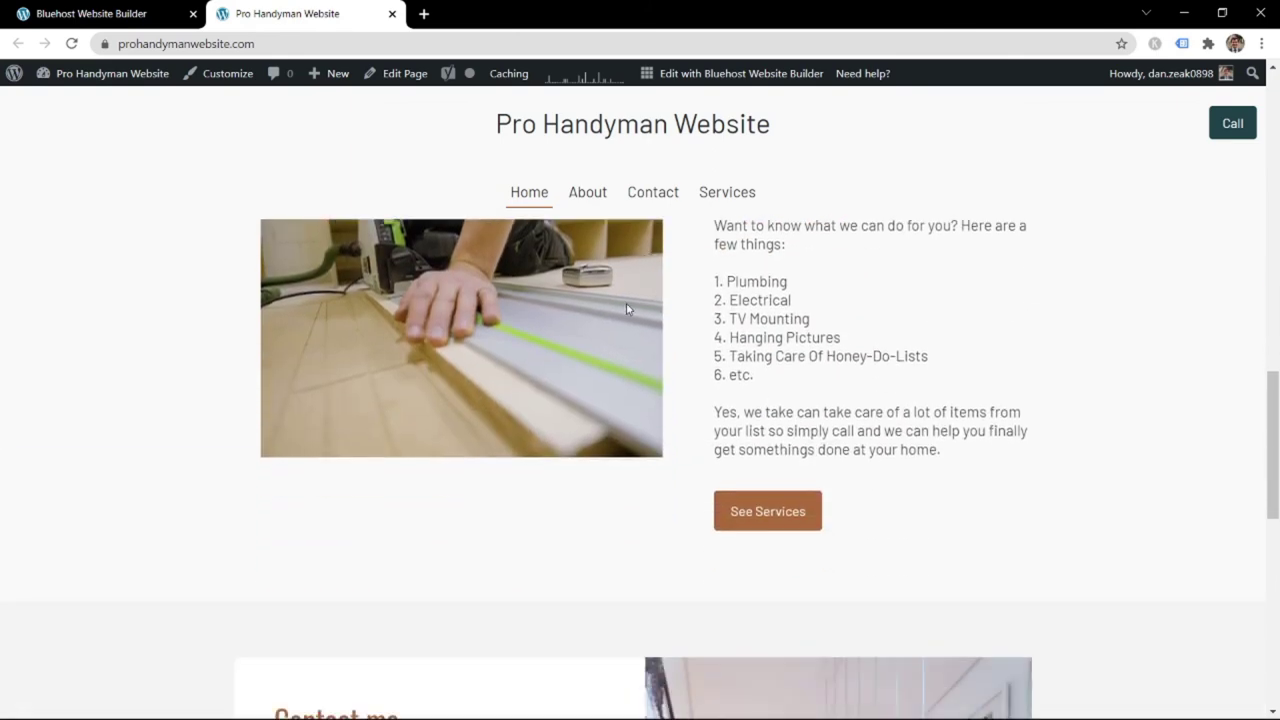
pyautogui.scroll(-7, 630, 300)
pyautogui.scroll(3, 636, 330)
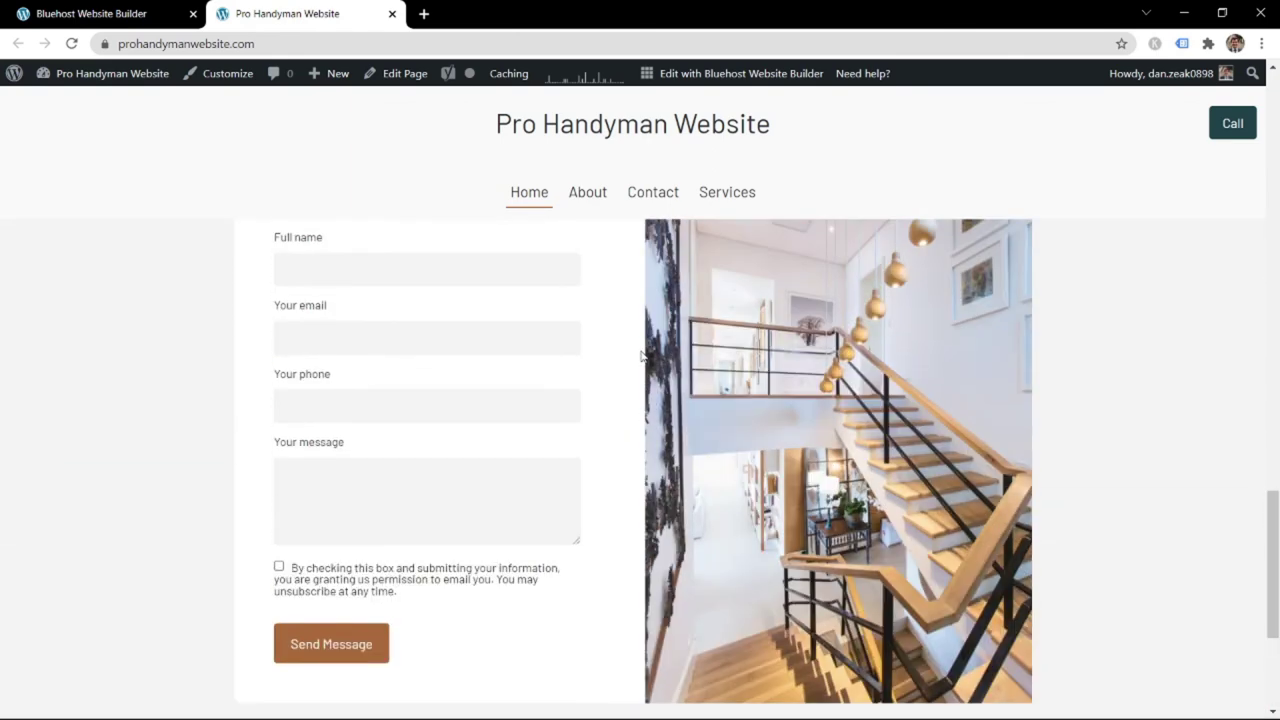
pyautogui.scroll(3, 641, 355)
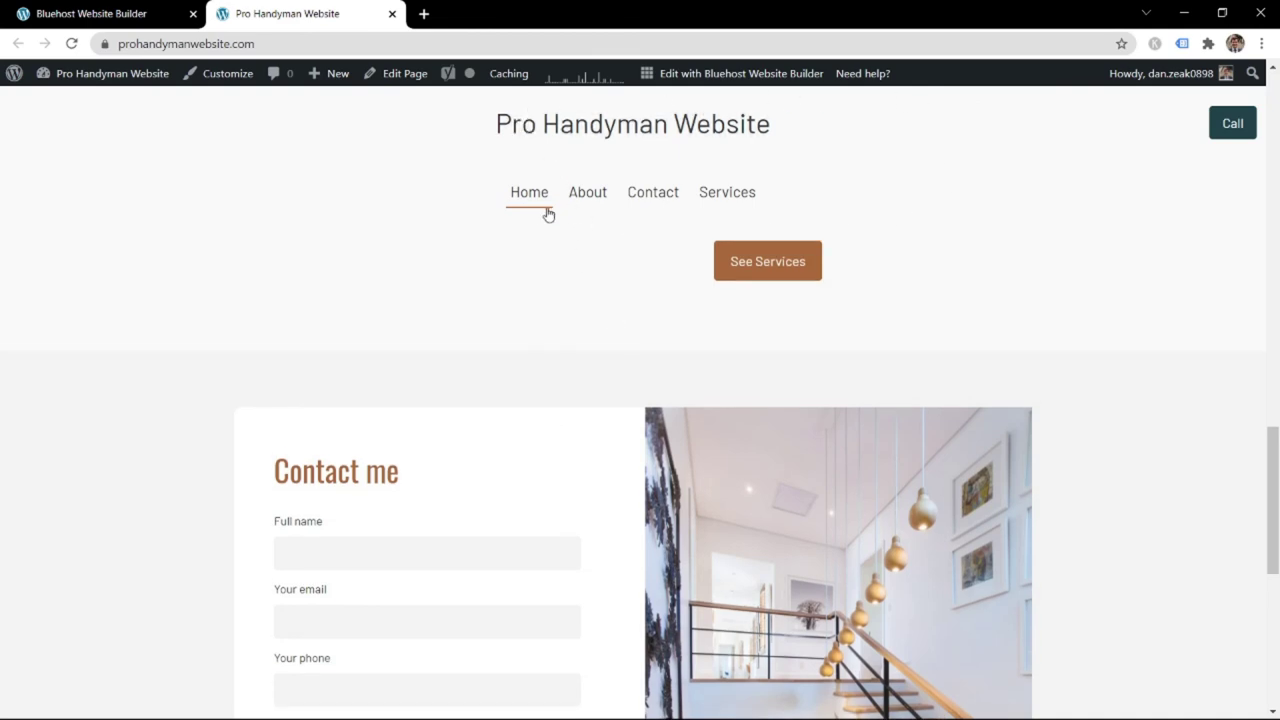
pyautogui.scroll(10, 645, 298)
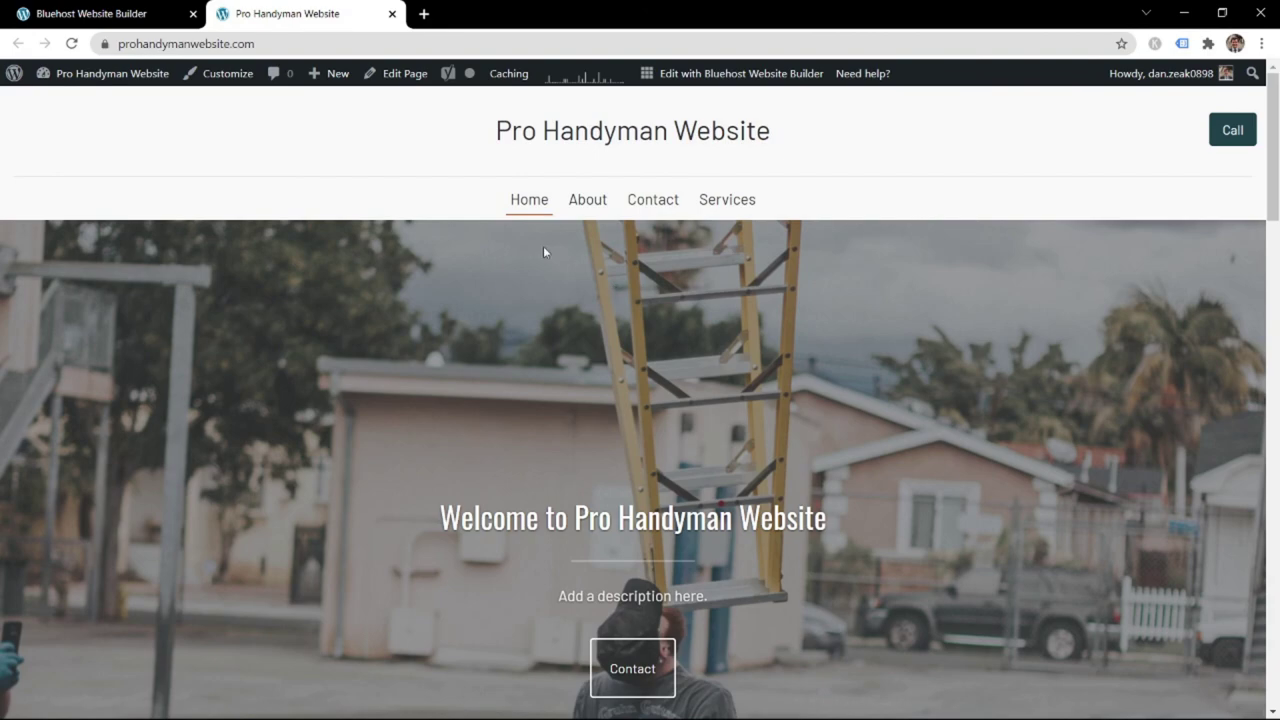
# Return to the website builder and dismiss the publishing and experience rating dialogs
pyautogui.click(122, 11)
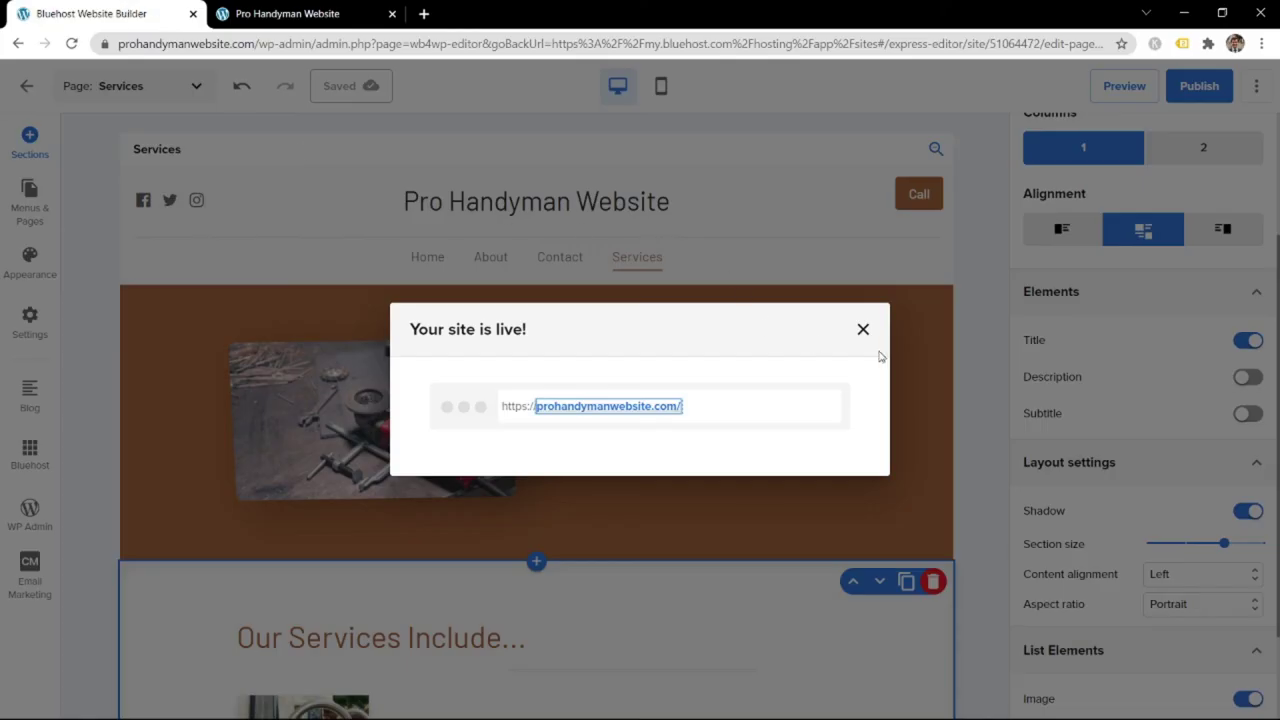
pyautogui.click(862, 329)
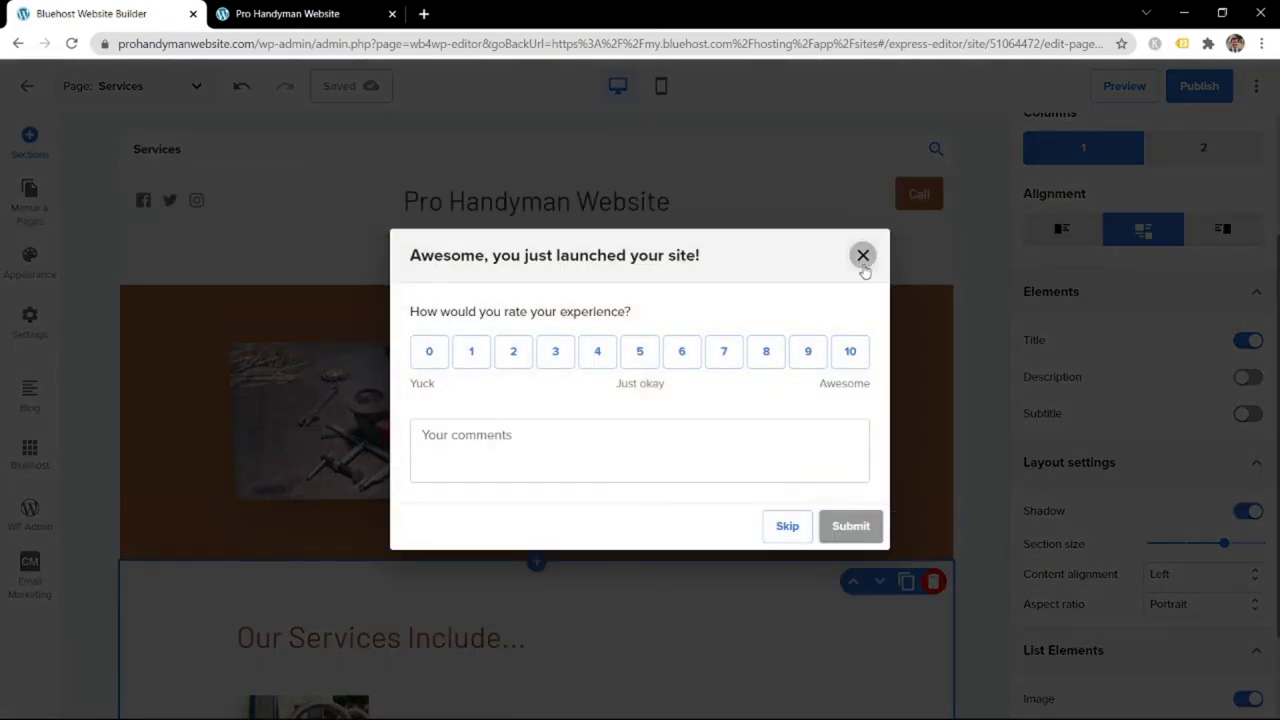
pyautogui.click(862, 257)
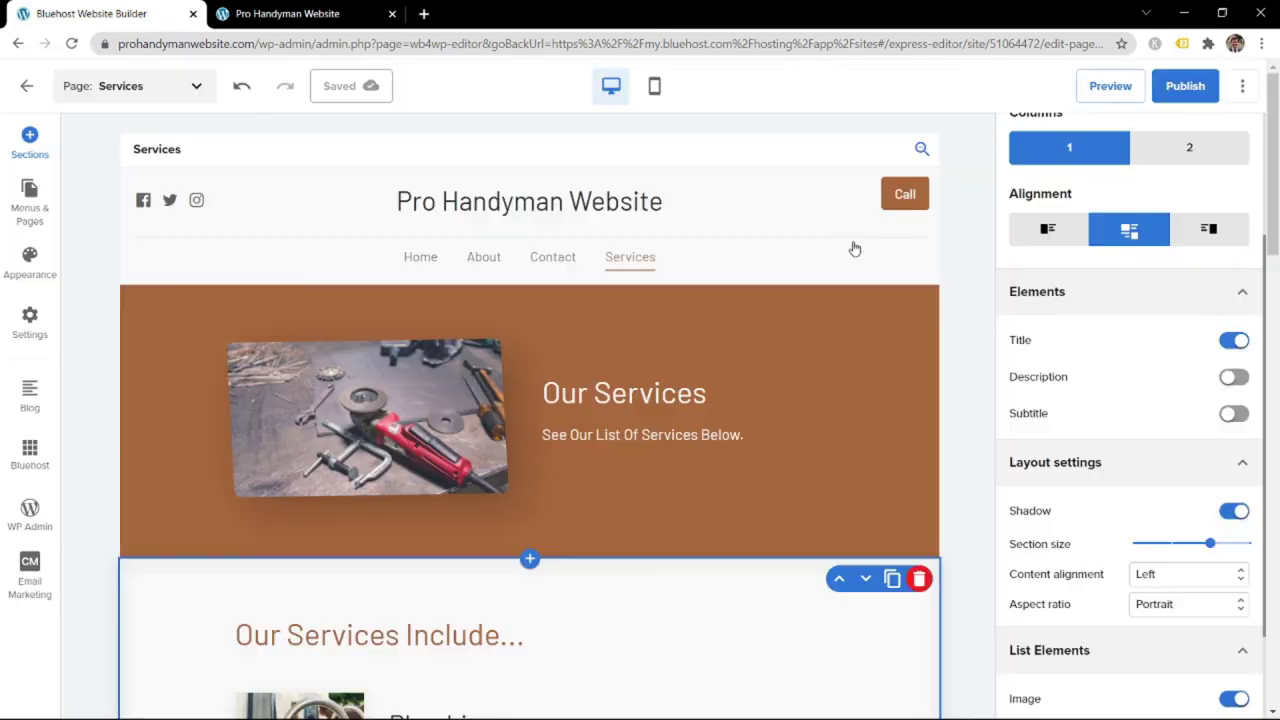
# Browse the navigation header's layouts and apply layout 3/5, with the site title opposite the menu and Call button
pyautogui.click(819, 230)
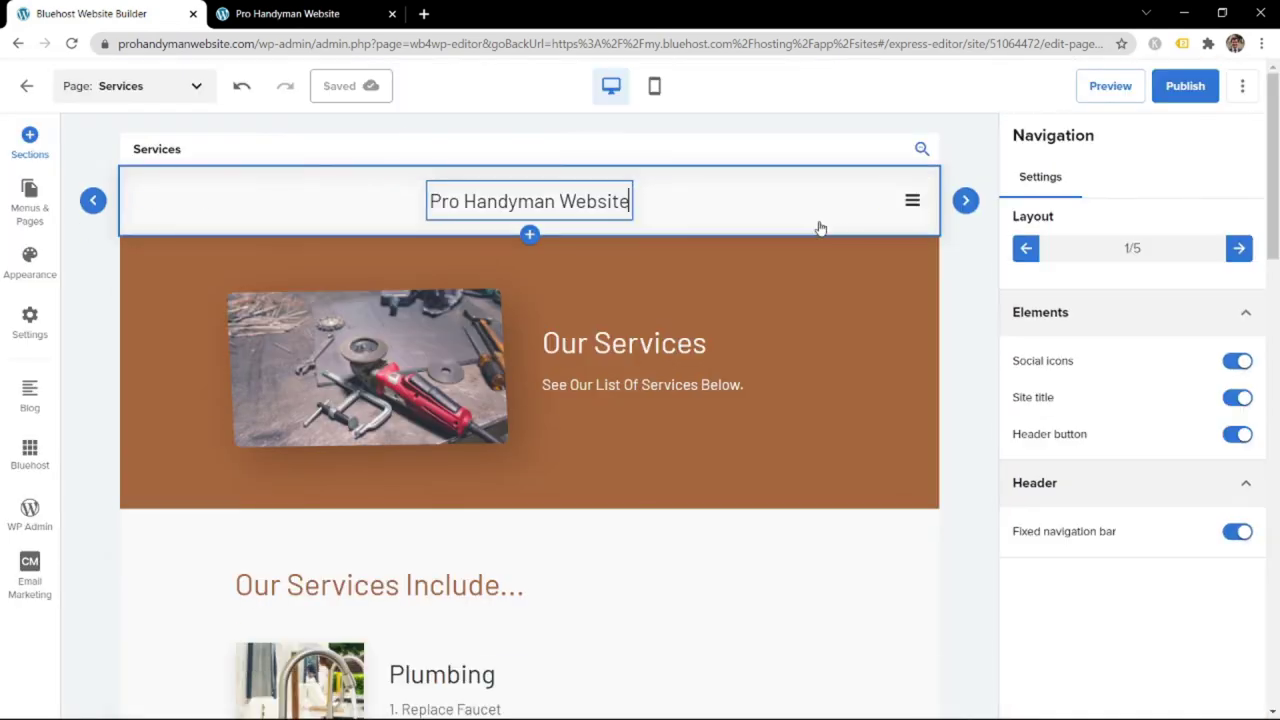
pyautogui.click(966, 202)
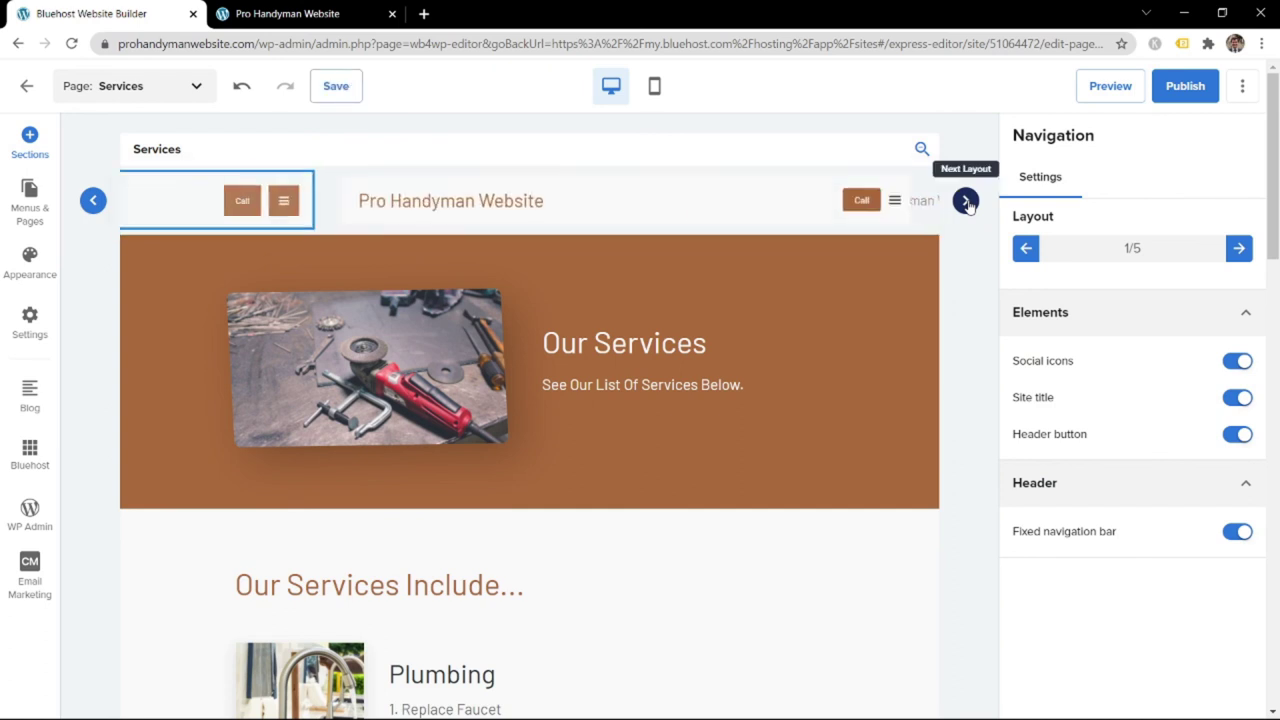
pyautogui.click(966, 202)
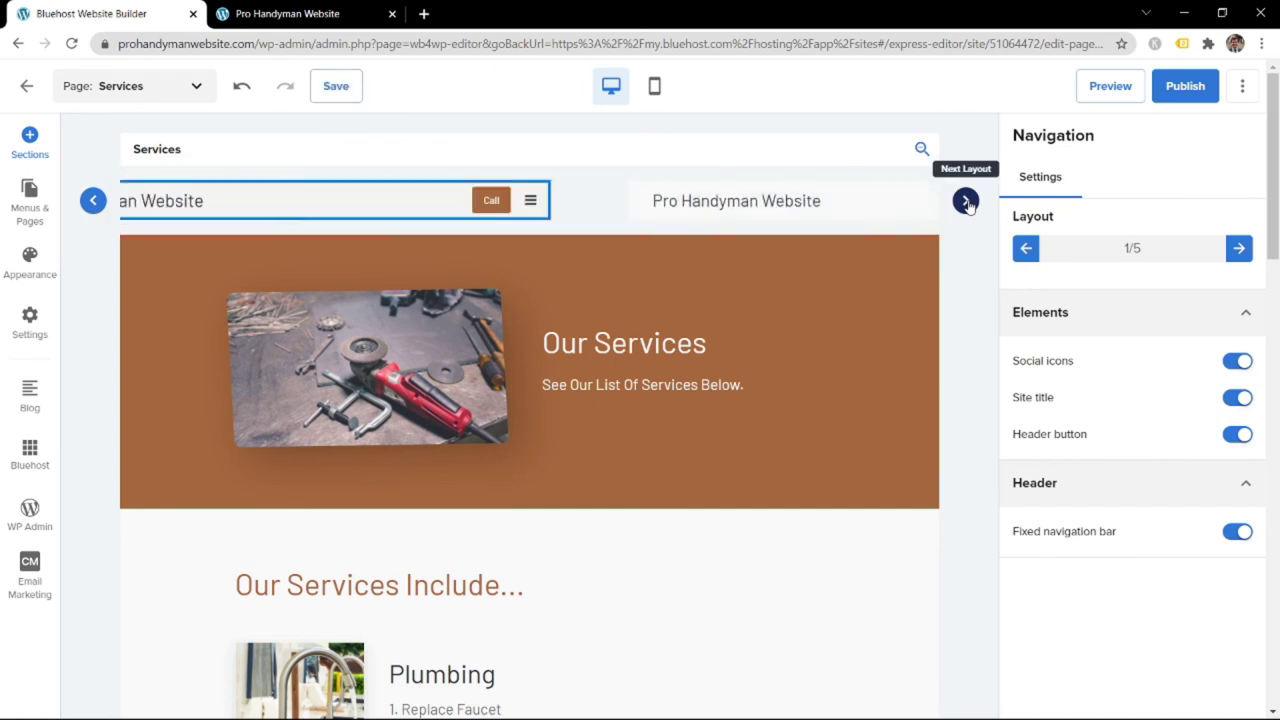
pyautogui.click(966, 202)
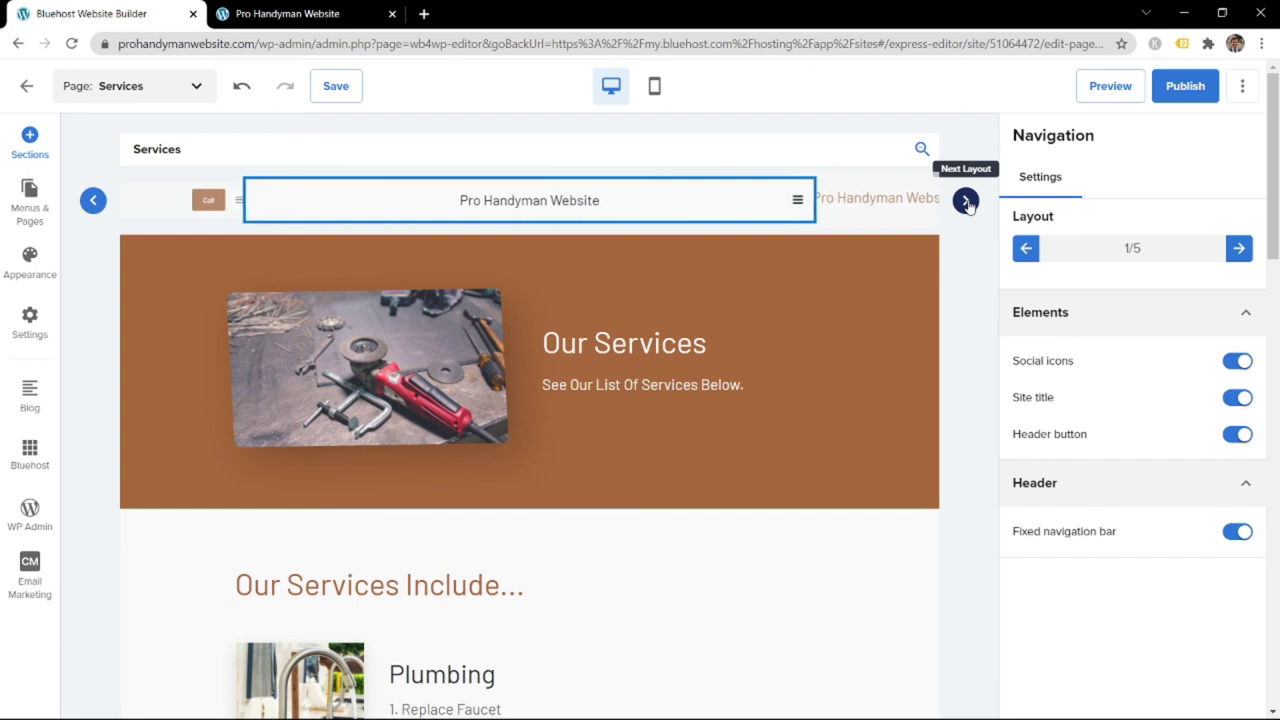
pyautogui.click(966, 202)
pyautogui.click(966, 202)
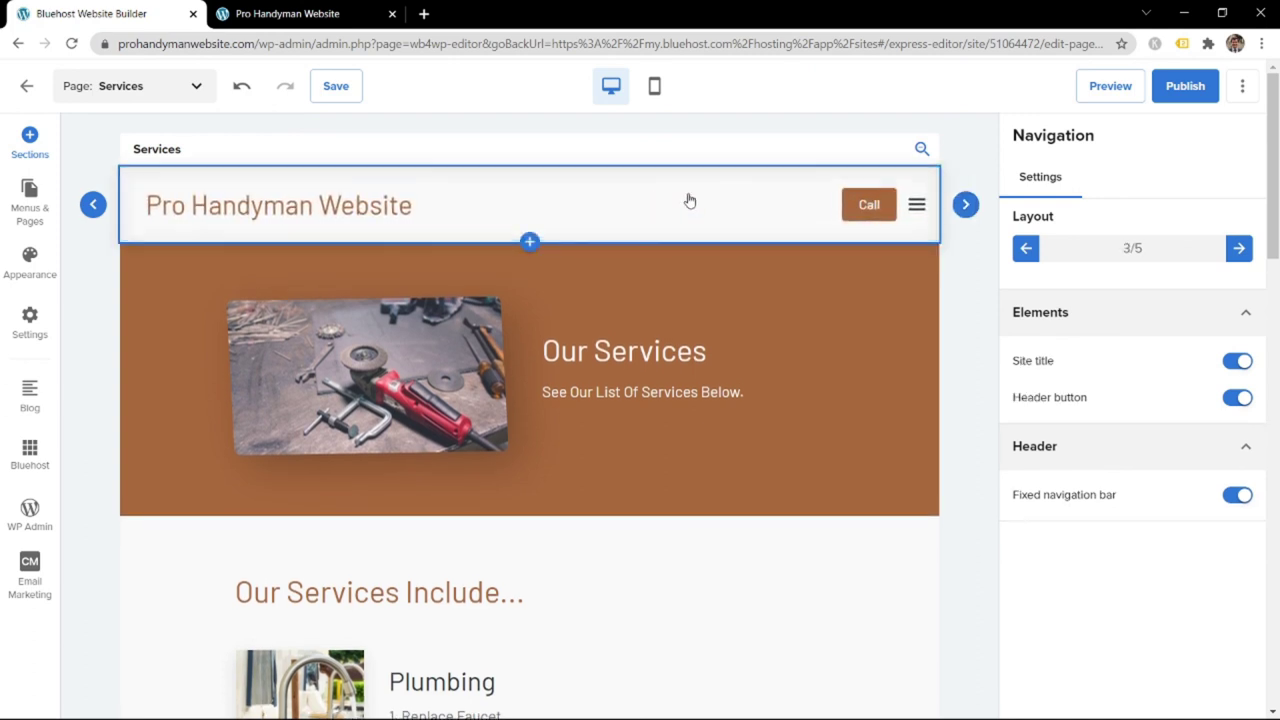
# Attach a phone number link to the header's Call button, enter the business phone number and save it
pyautogui.click(866, 204)
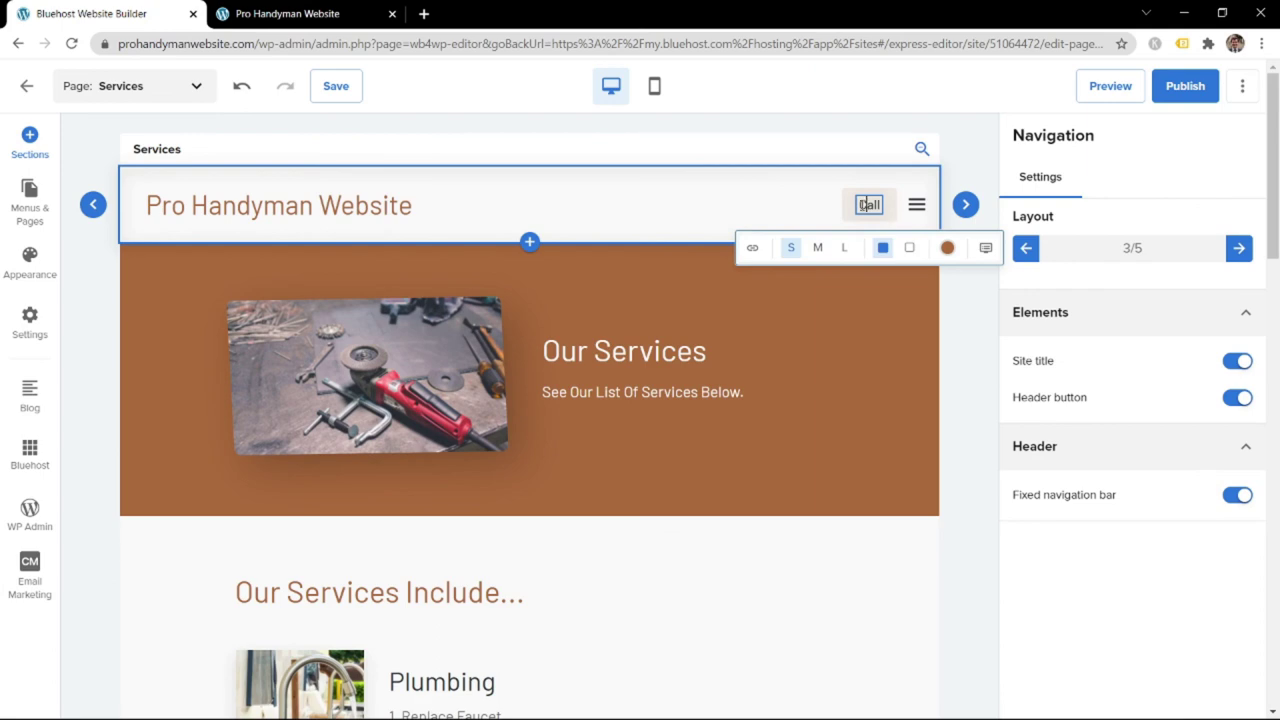
pyautogui.click(752, 247)
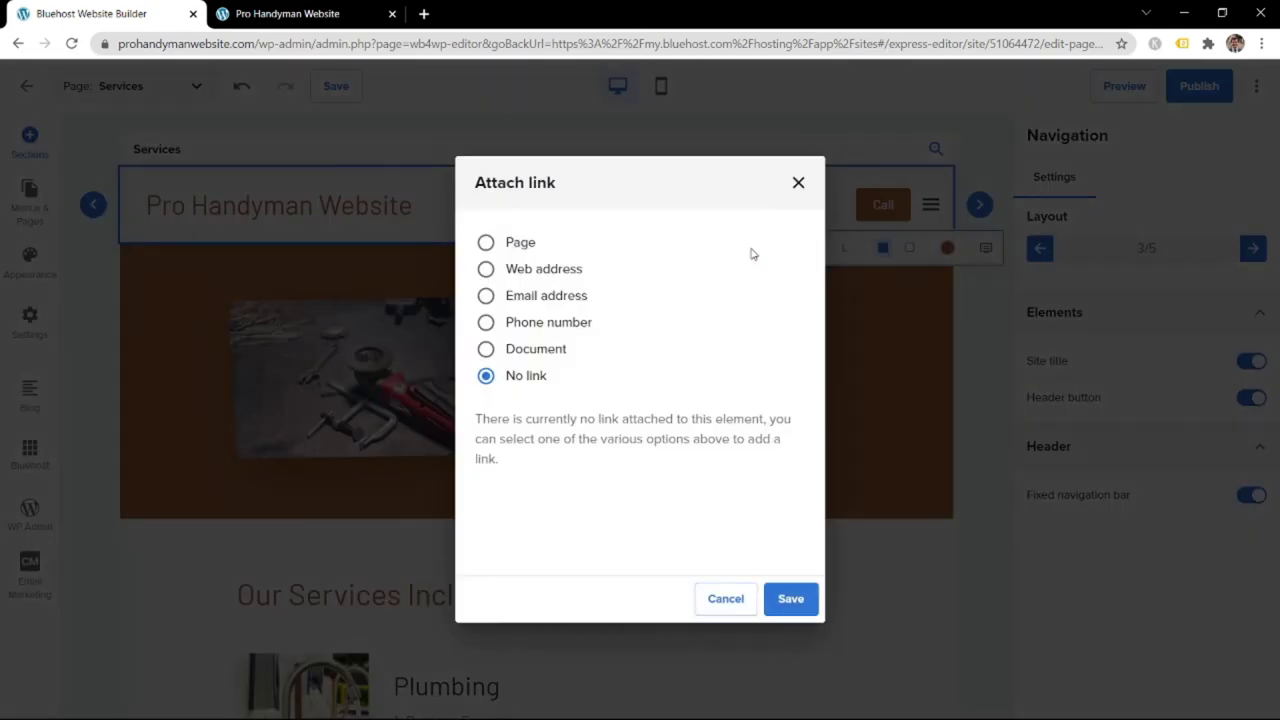
pyautogui.click(559, 326)
pyautogui.click(561, 438)
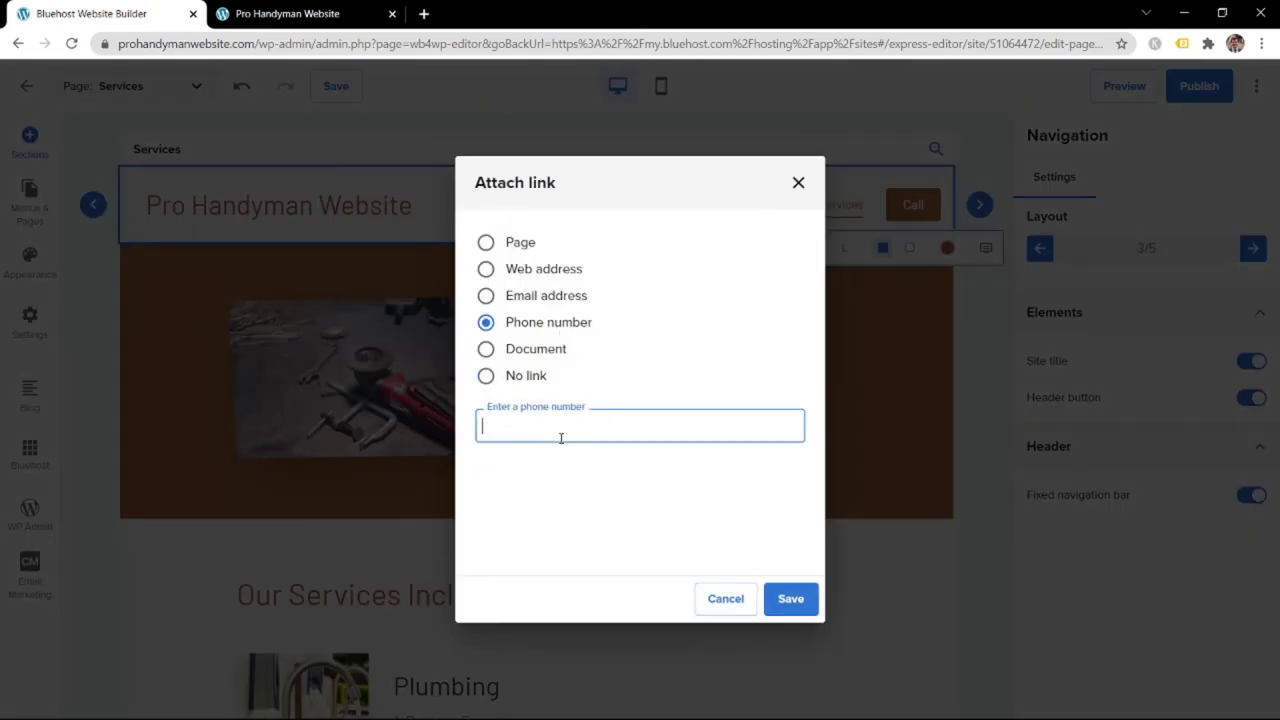
pyautogui.write('999-999-9999')
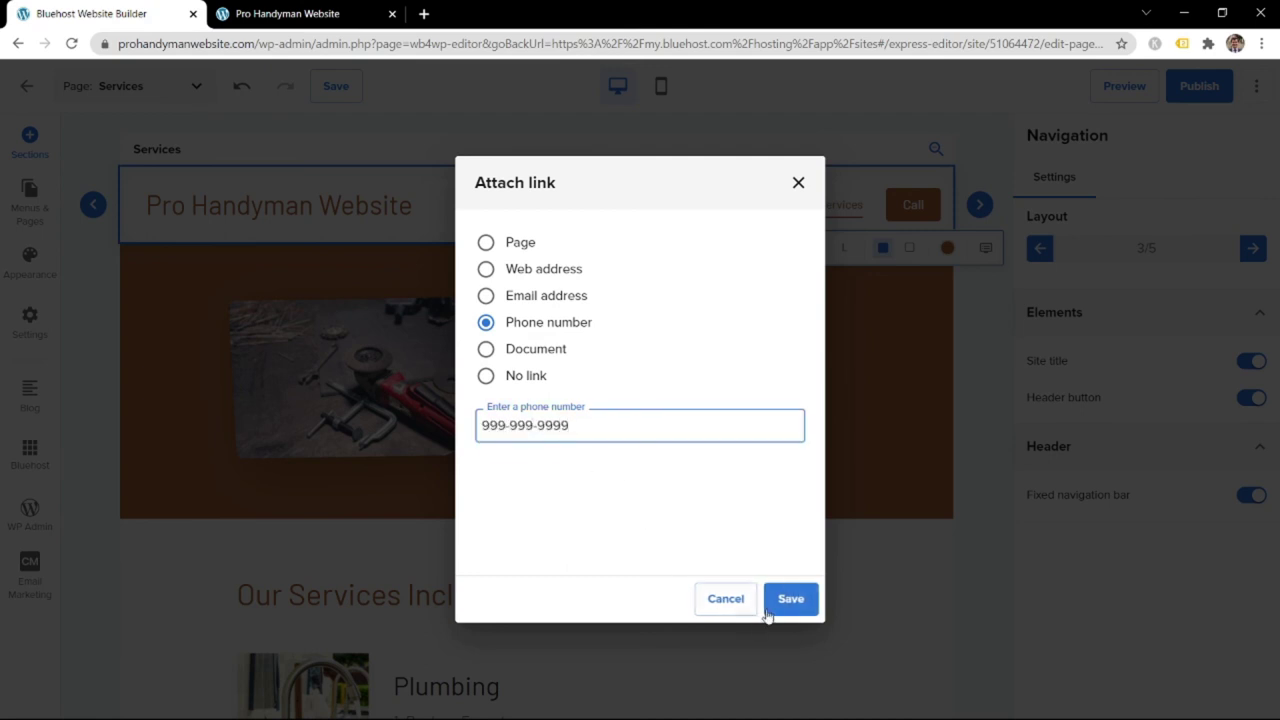
pyautogui.click(798, 607)
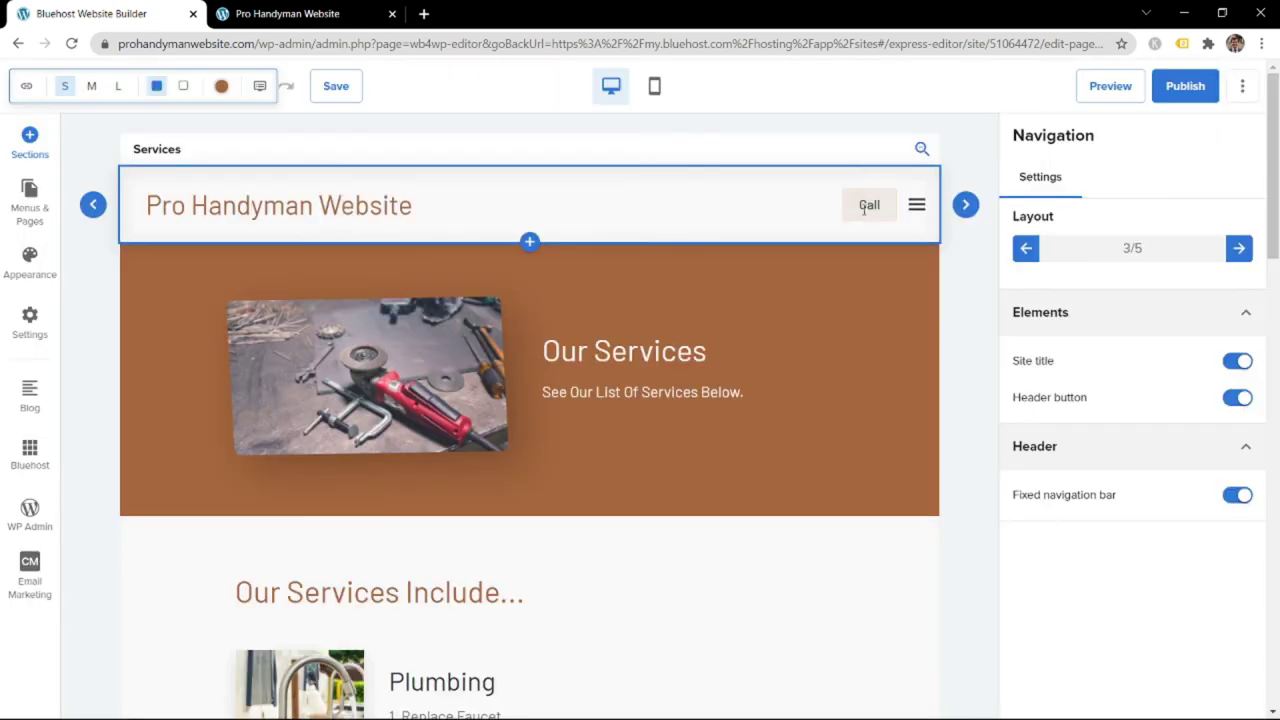
# Publish the site again and check the new header on the live home page
pyautogui.click(1185, 86)
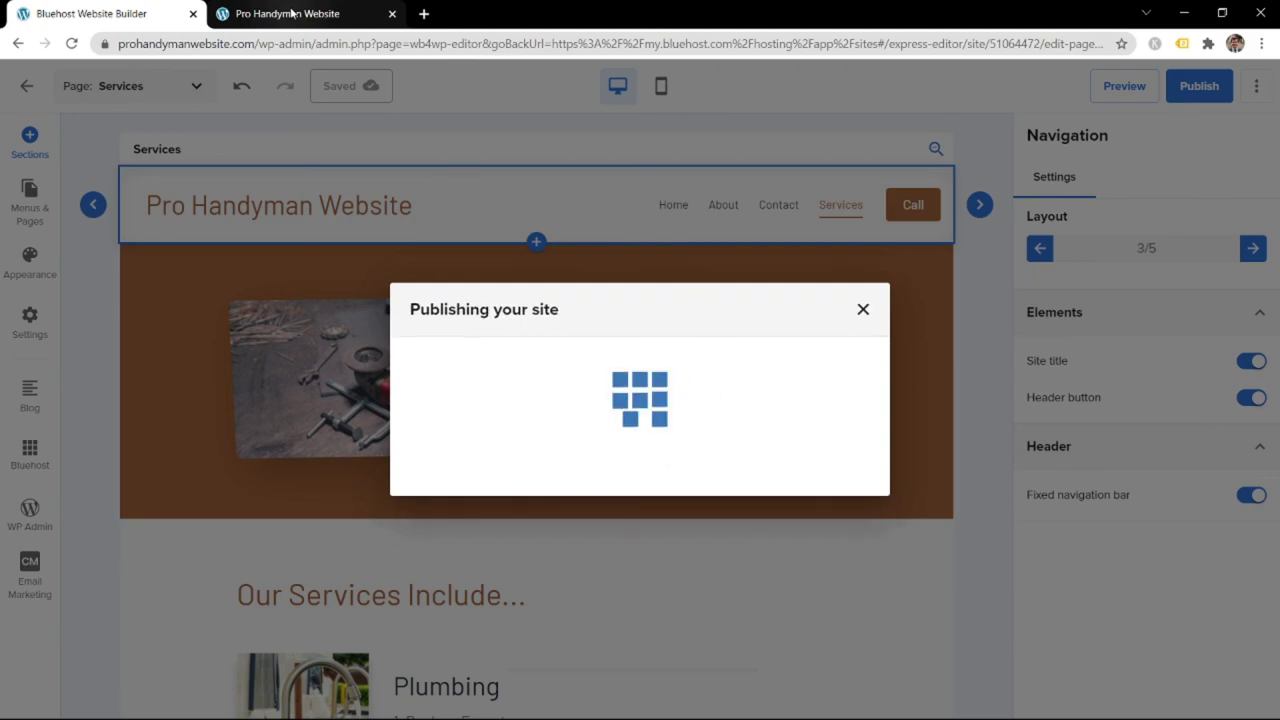
pyautogui.click(290, 13)
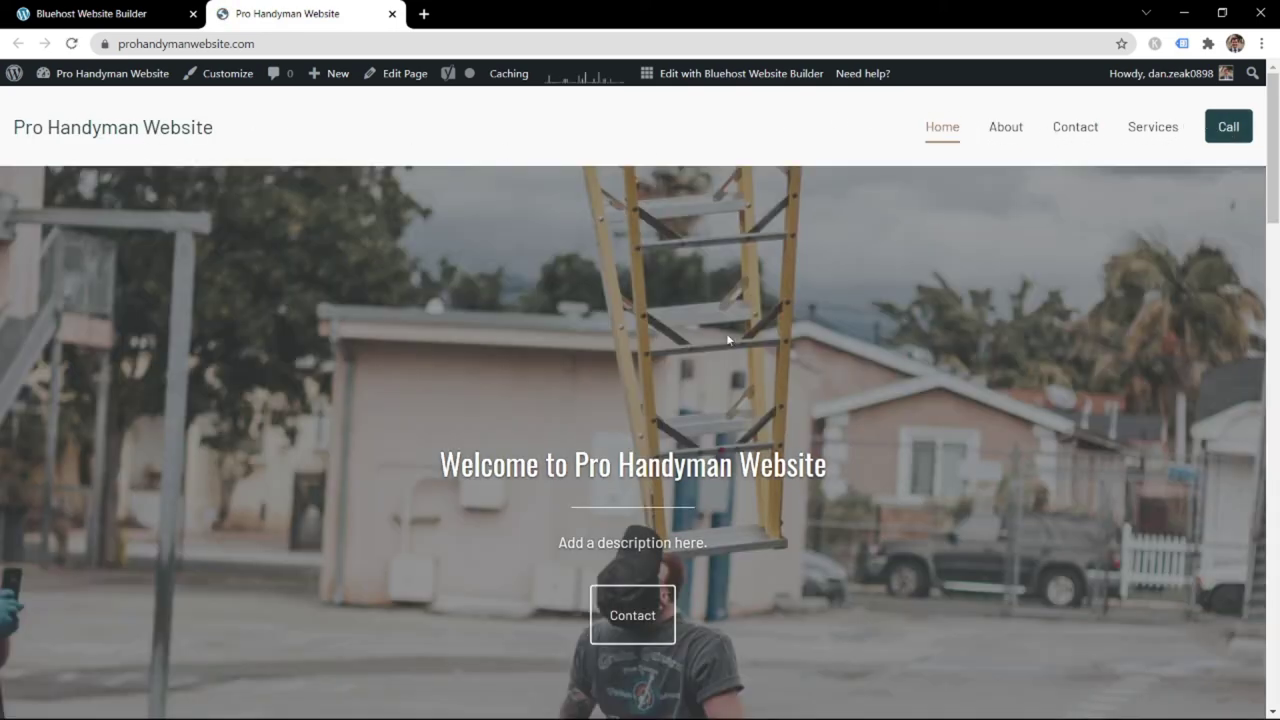
pyautogui.scroll(-5, 700, 337)
pyautogui.scroll(-15, 670, 341)
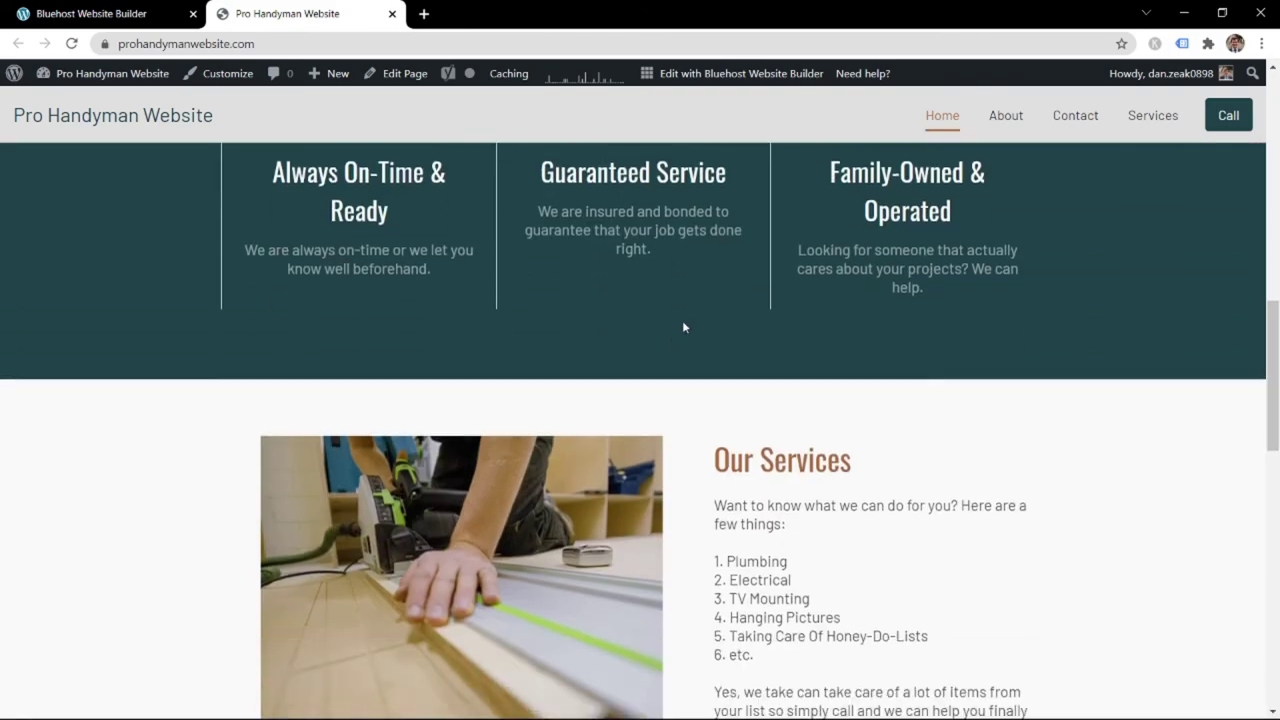
pyautogui.scroll(20, 681, 331)
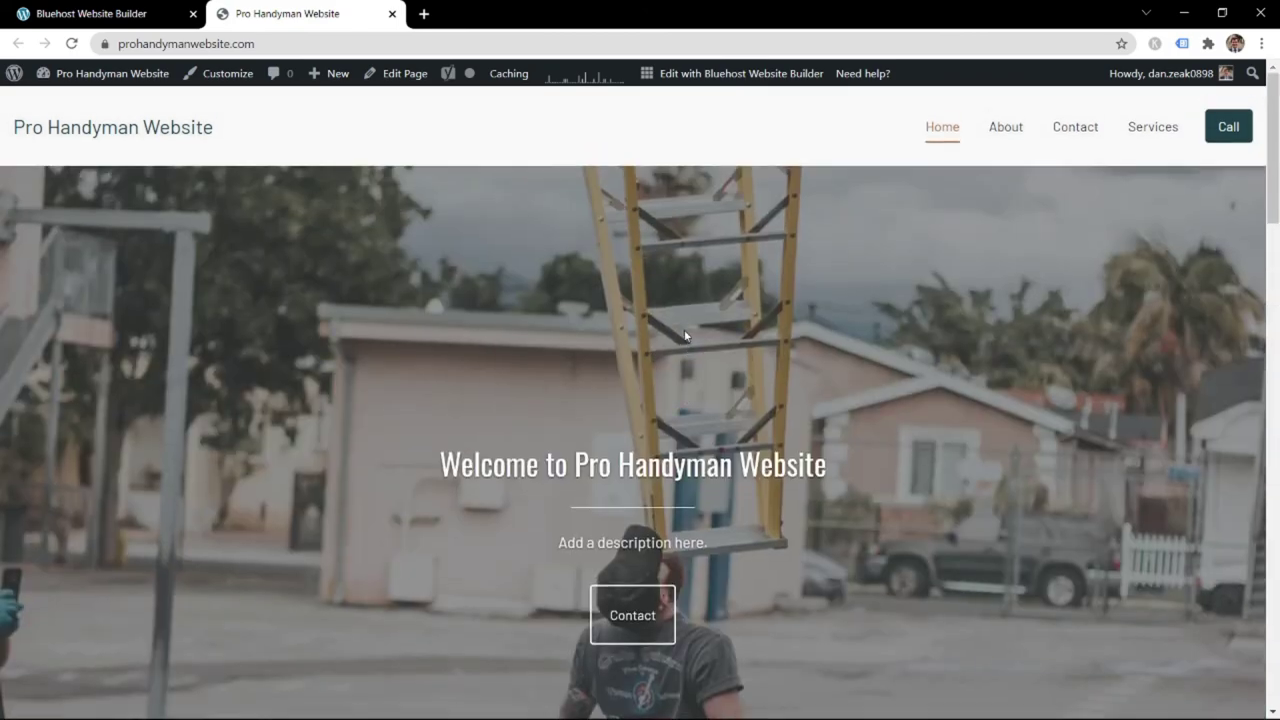
pyautogui.scroll(-1, 1147, 204)
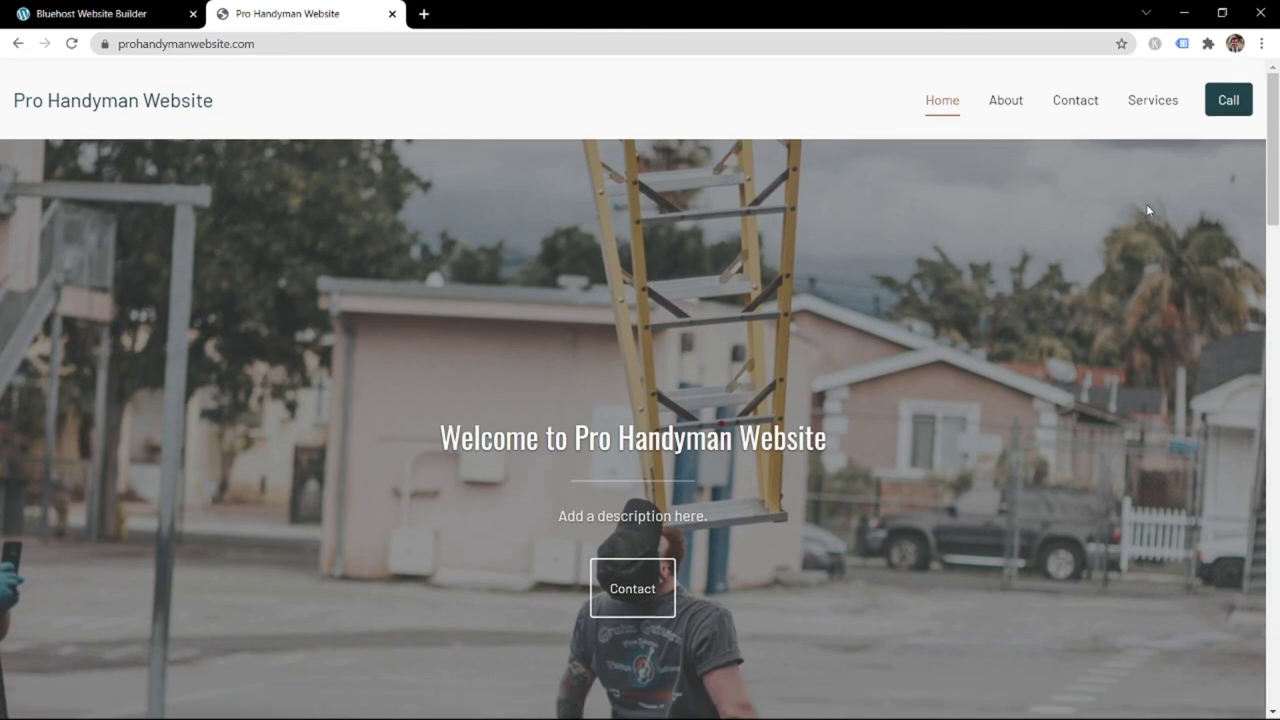